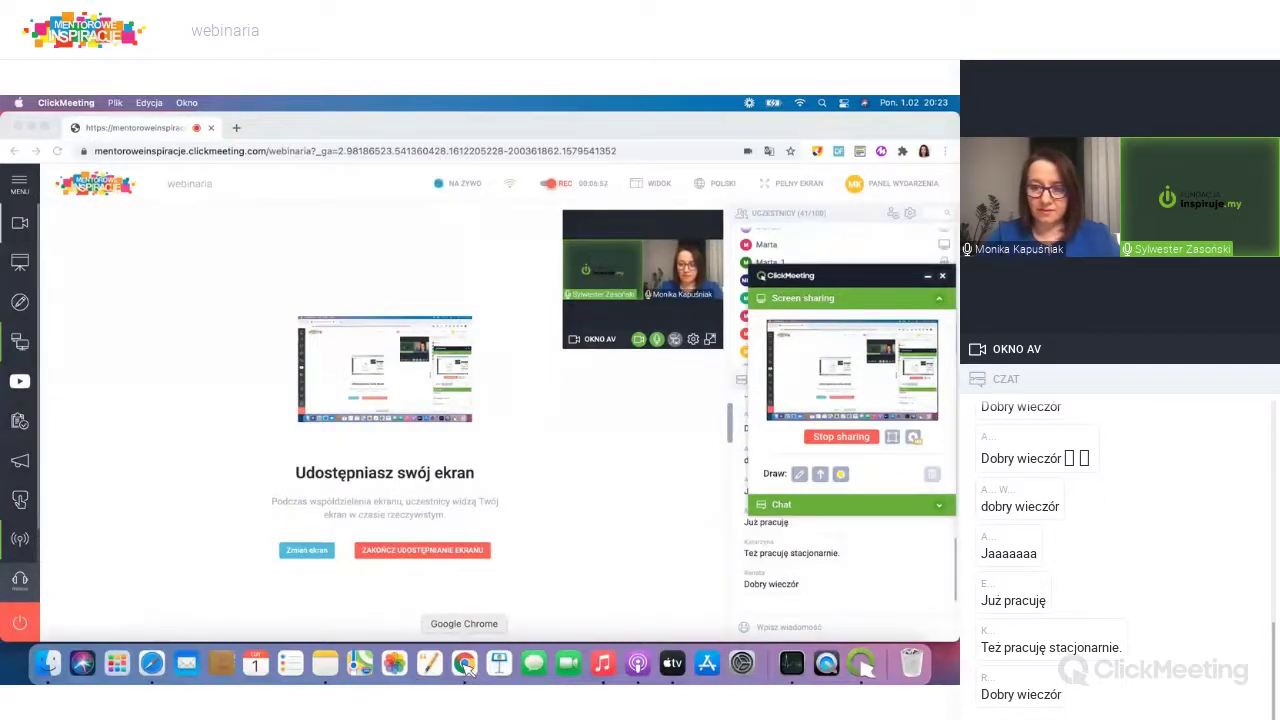
Step: Switch to the Genially panel in Safari and open the "Kod gumka - Wstawaj Zenek!" presentation in view mode
click(467, 667)
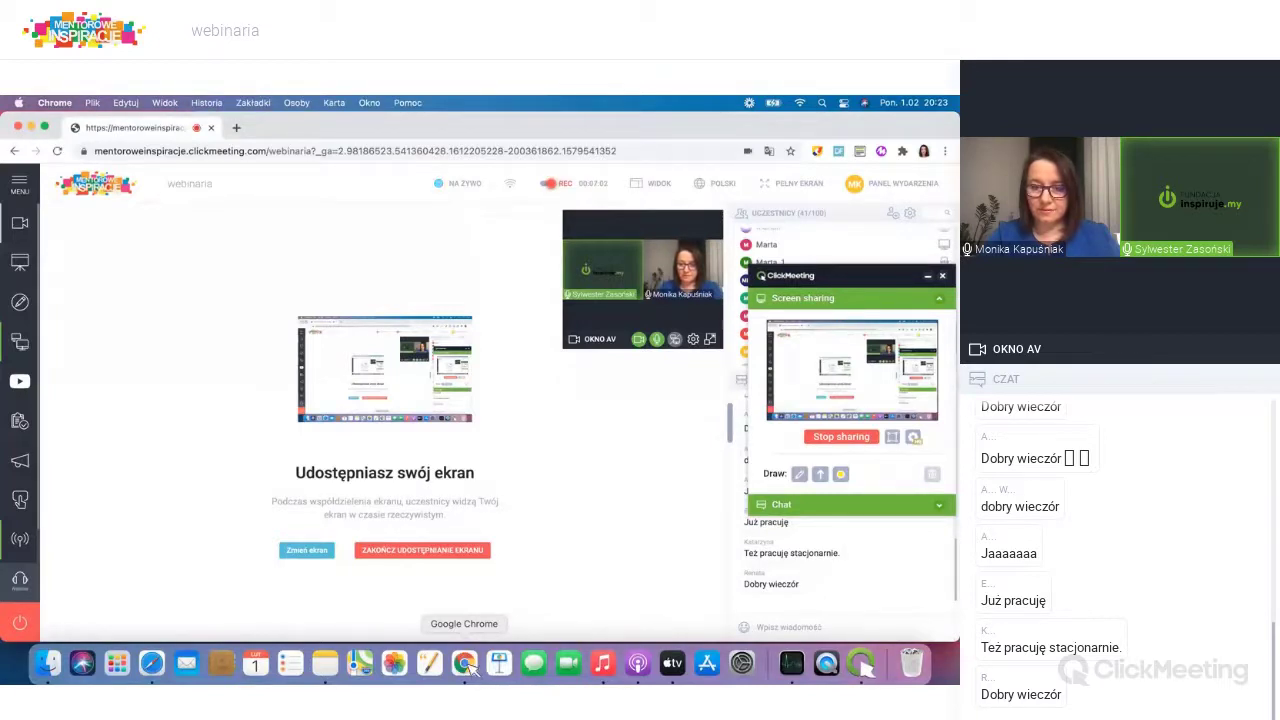
click(157, 668)
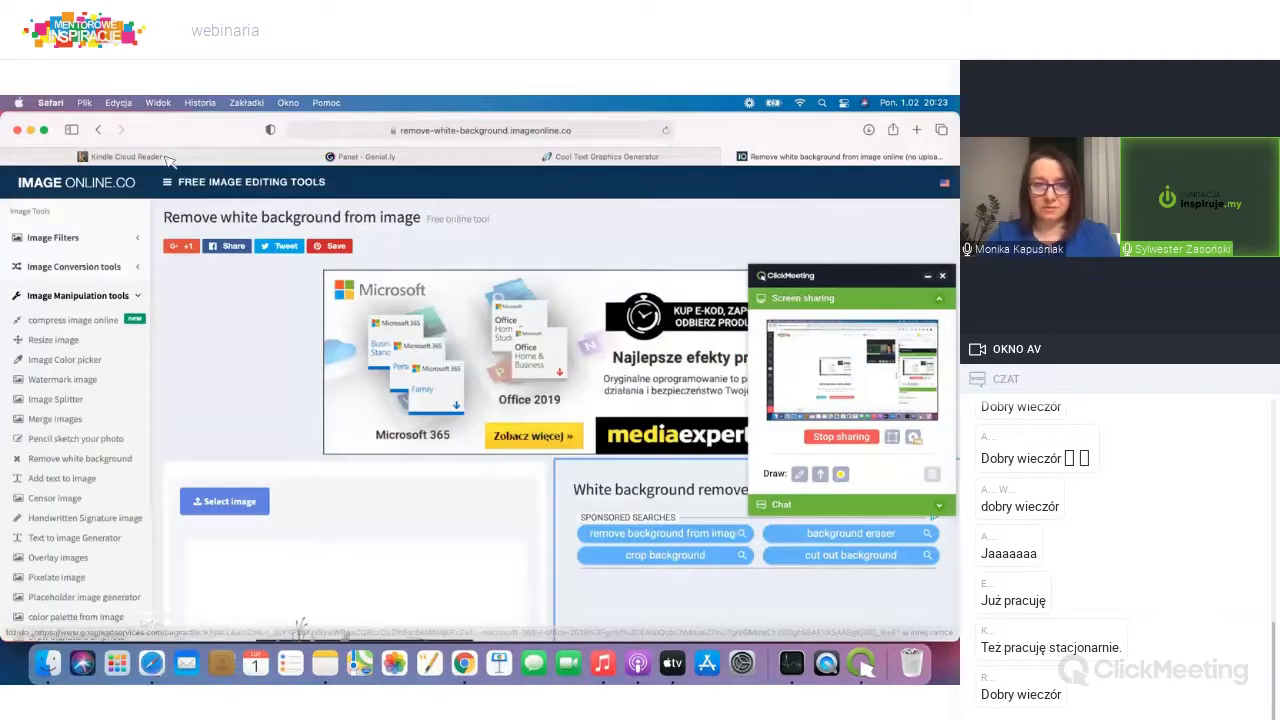
click(368, 157)
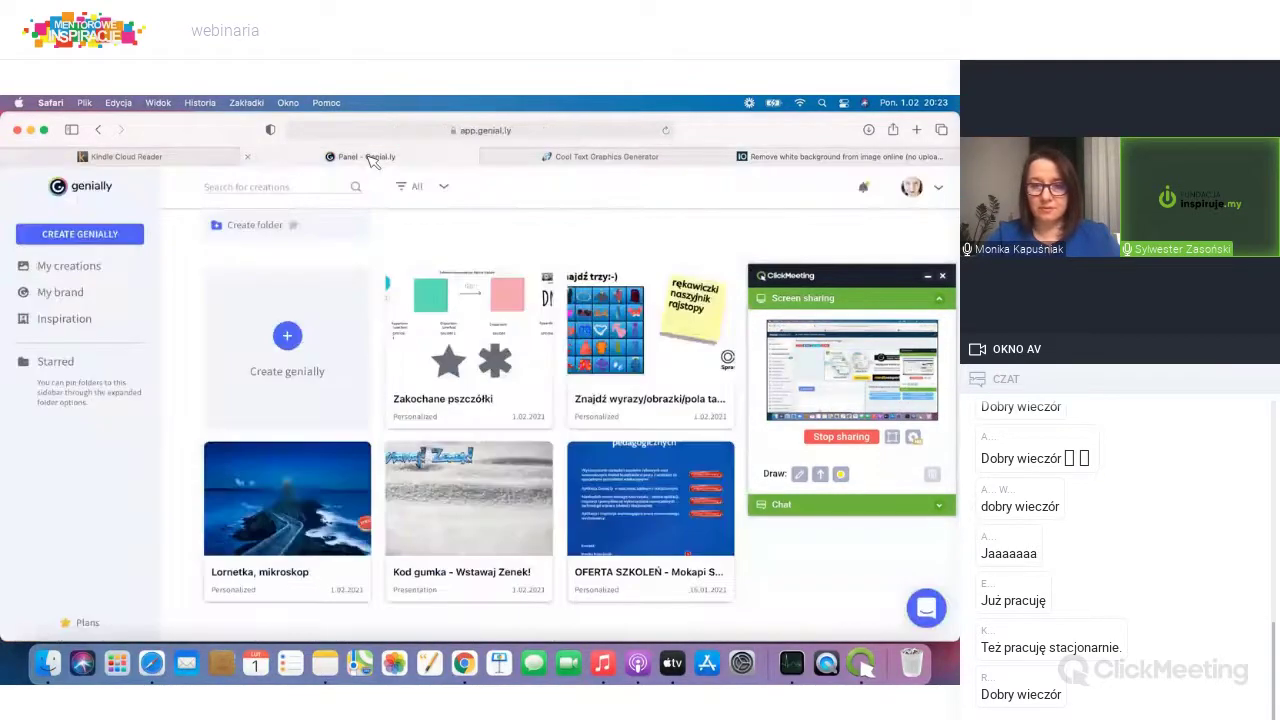
mouse_move(472, 484)
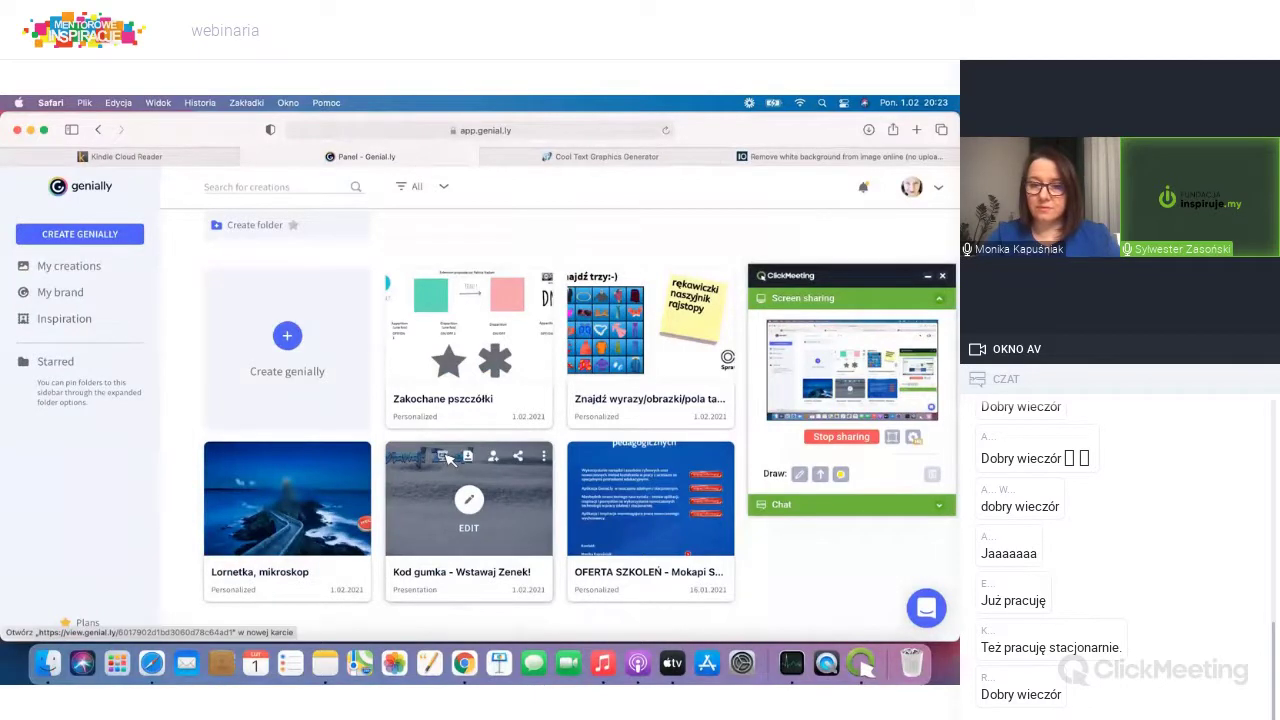
click(447, 458)
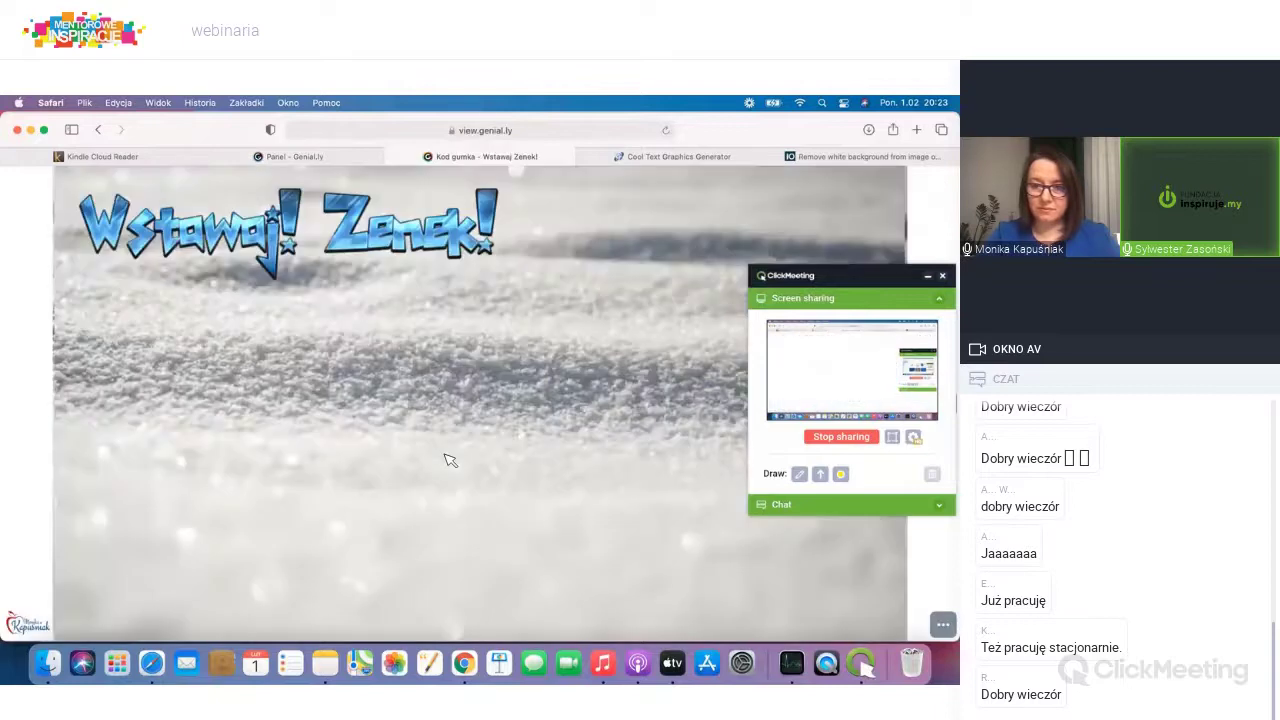
Step: Minimise the ClickMeeting sharing window and demonstrate the eraser effect on the snowy slide
click(929, 277)
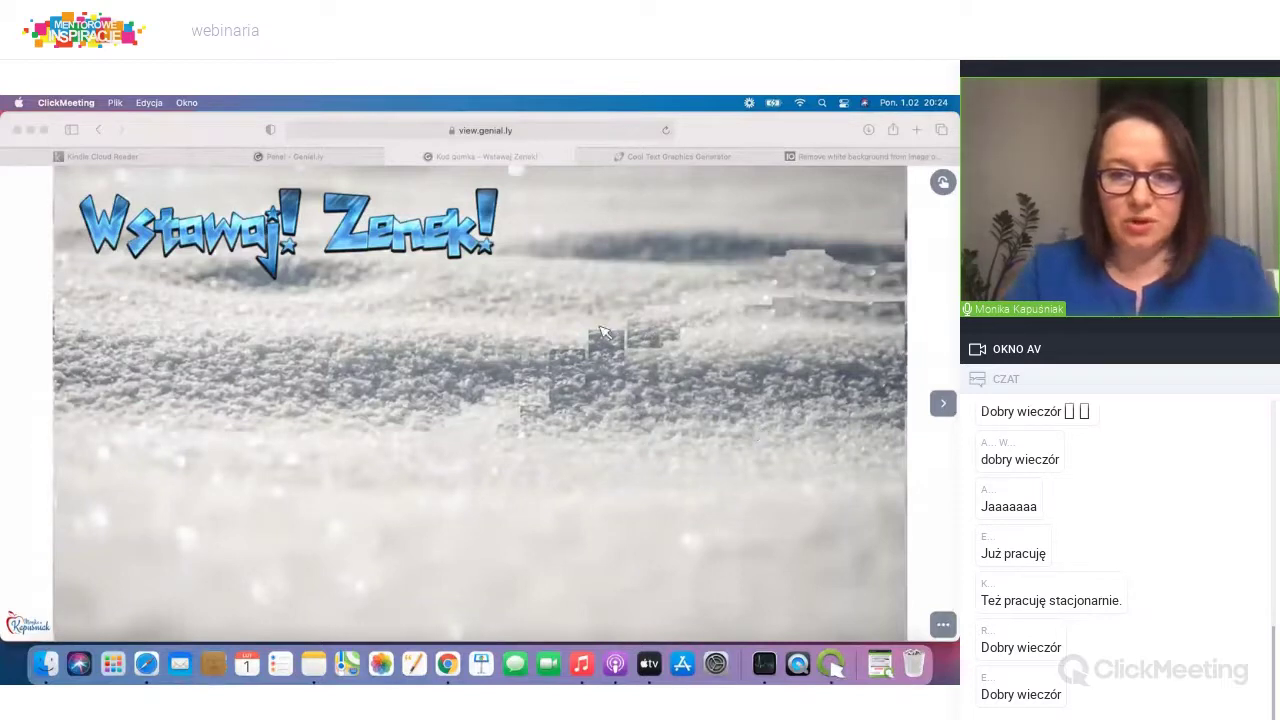
click(352, 473)
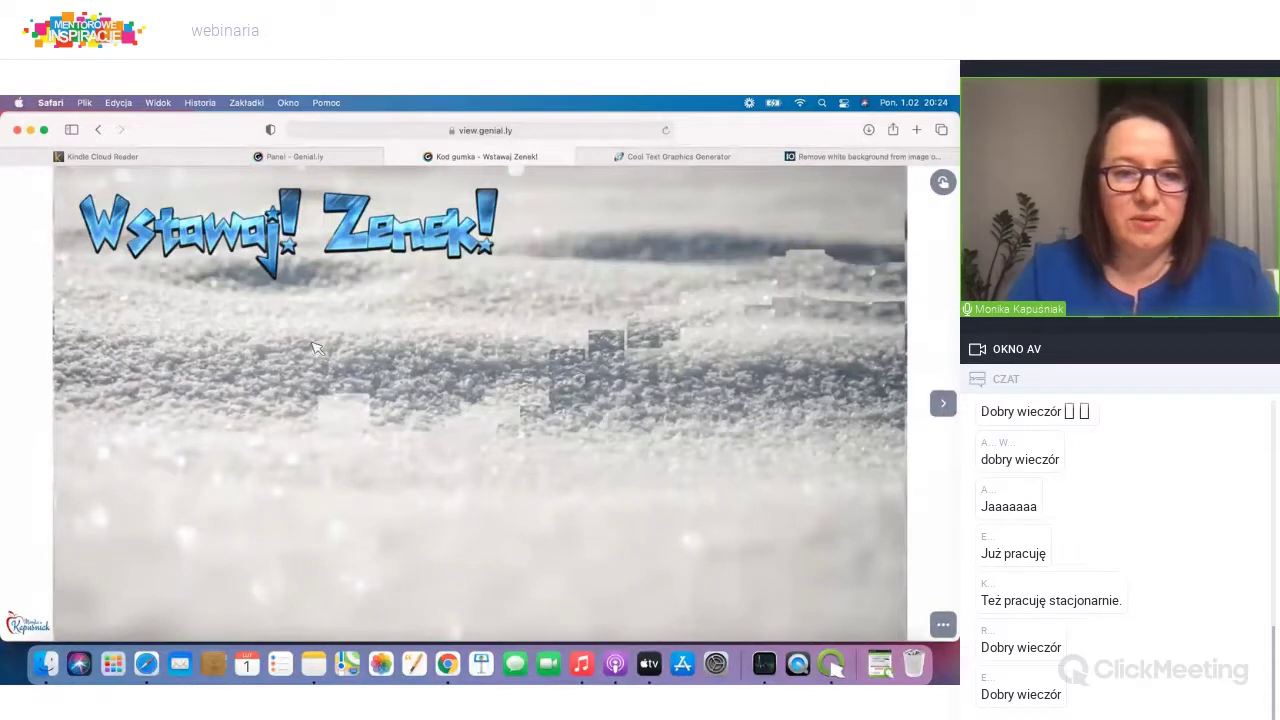
click(330, 404)
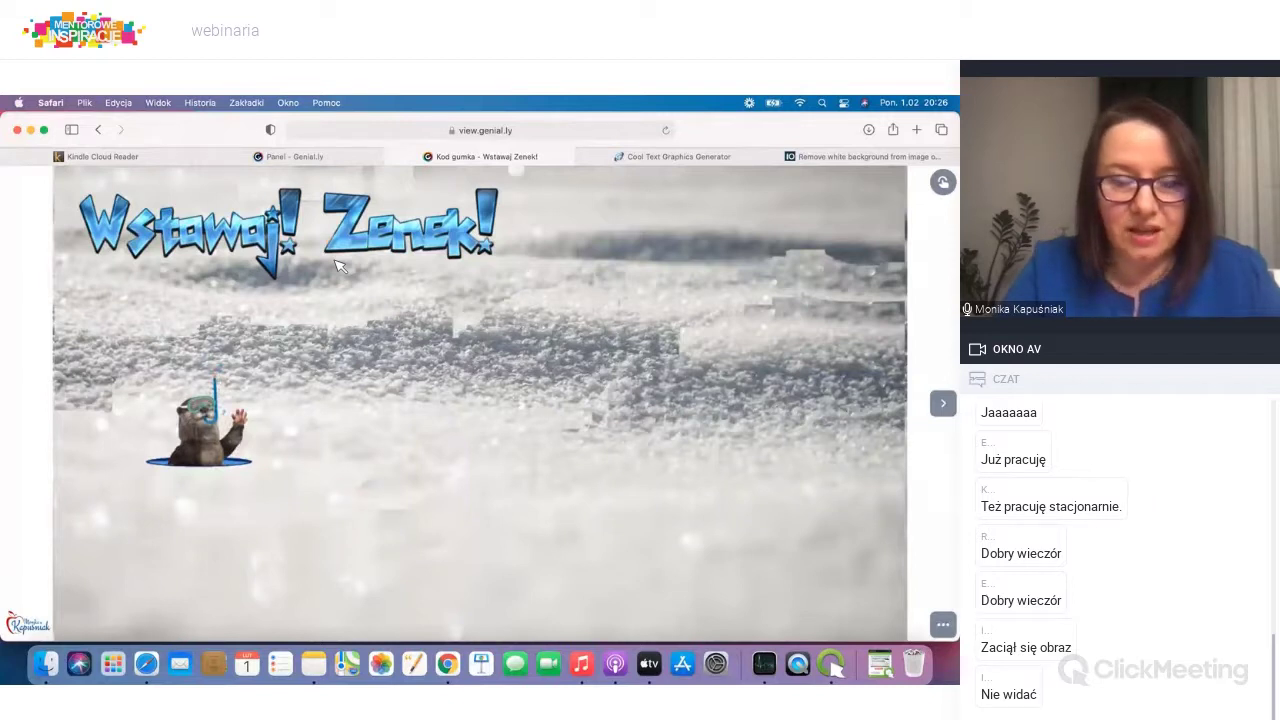
Step: Go to the Cool Text Graphics Generator and choose the Ice Cube text style
click(700, 160)
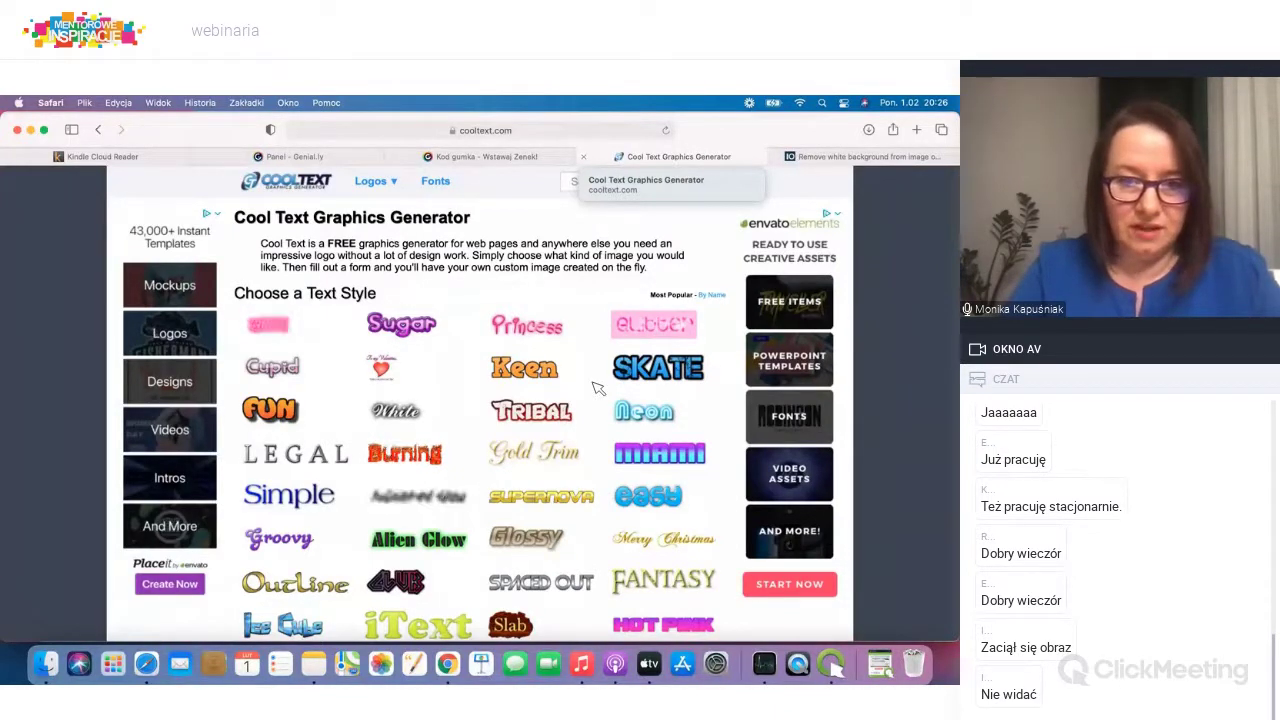
mouse_move(597, 388)
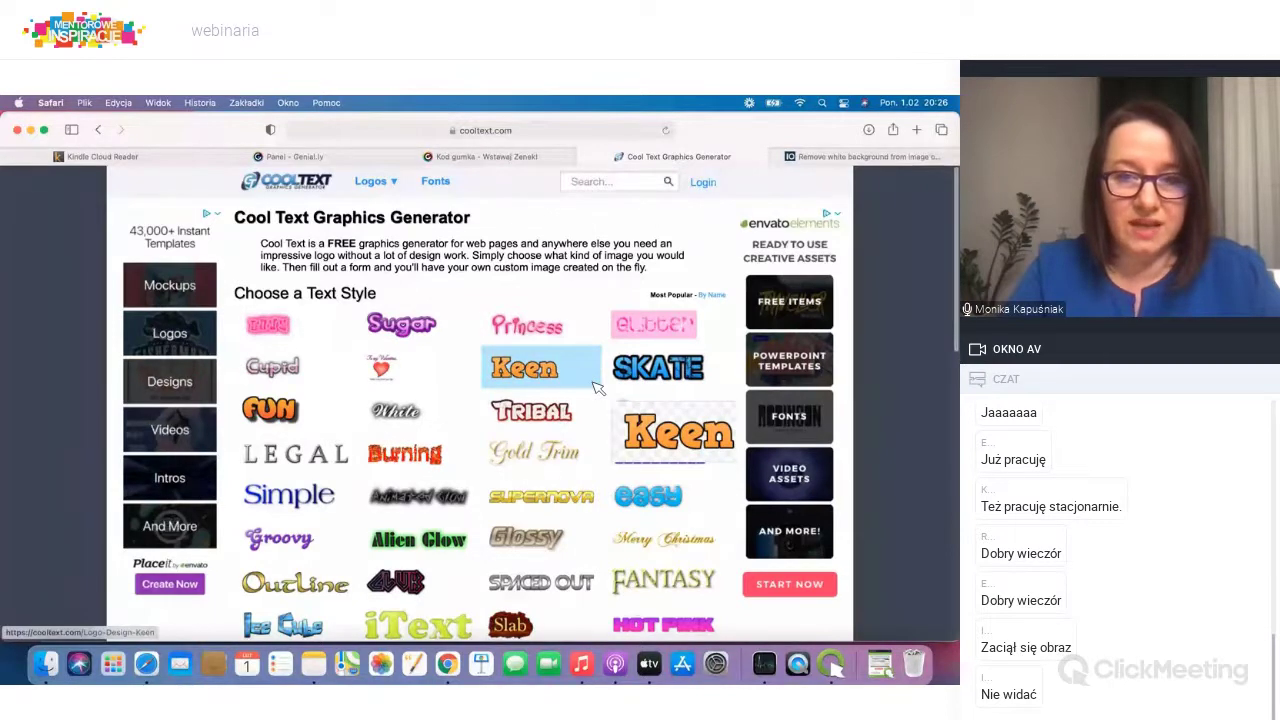
scroll(597, 388, down, 5)
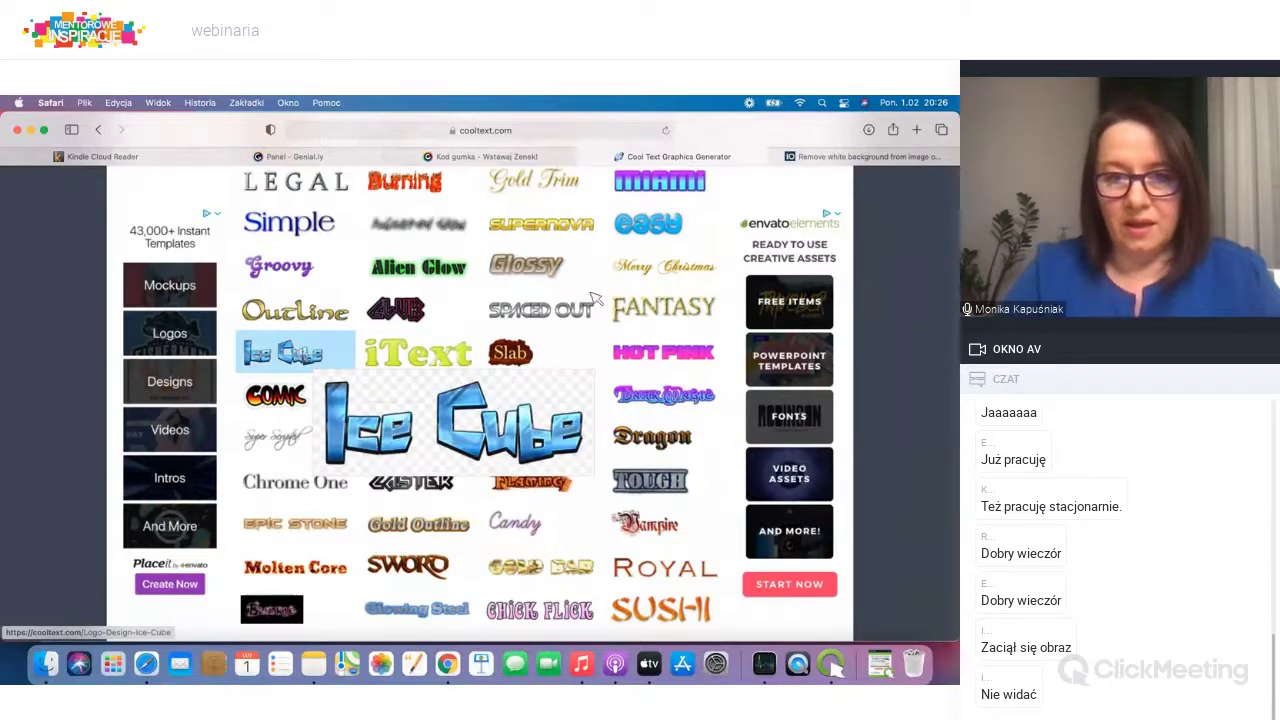
click(298, 355)
Step: Set the logo text to "Wstawaj Zenek!" and create the logo
click(605, 289)
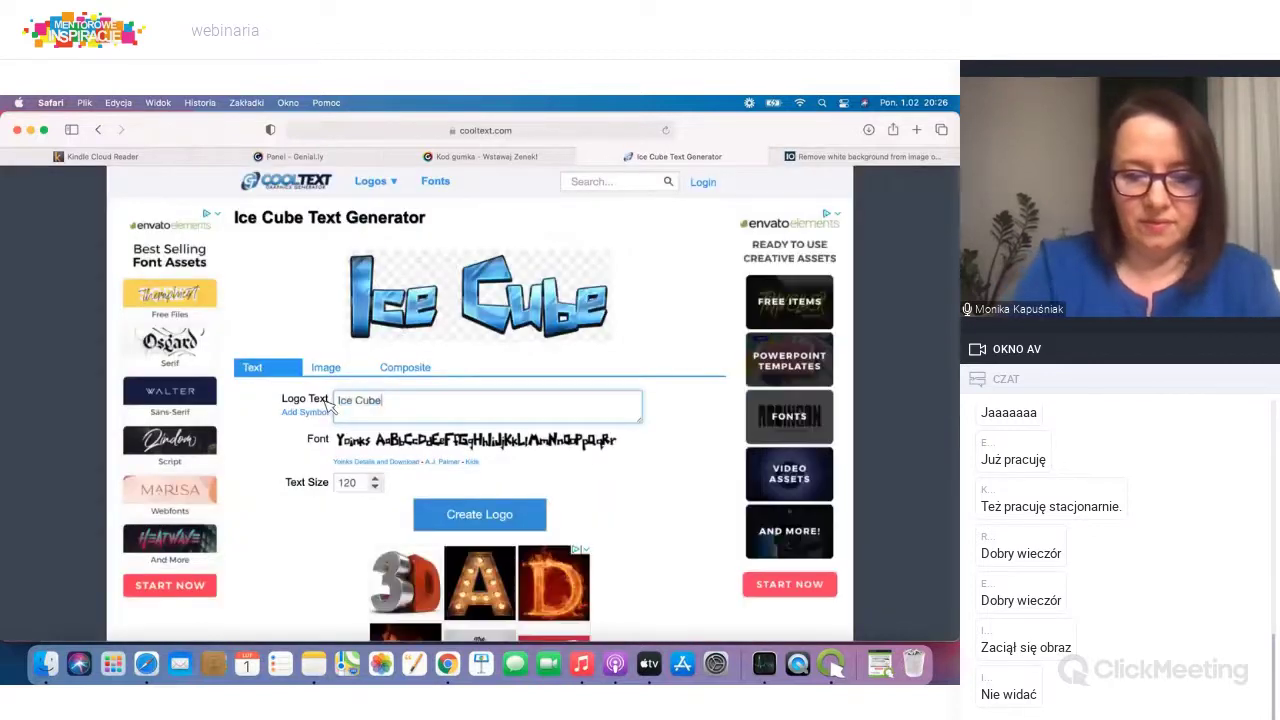
key(super+a)
text(W)
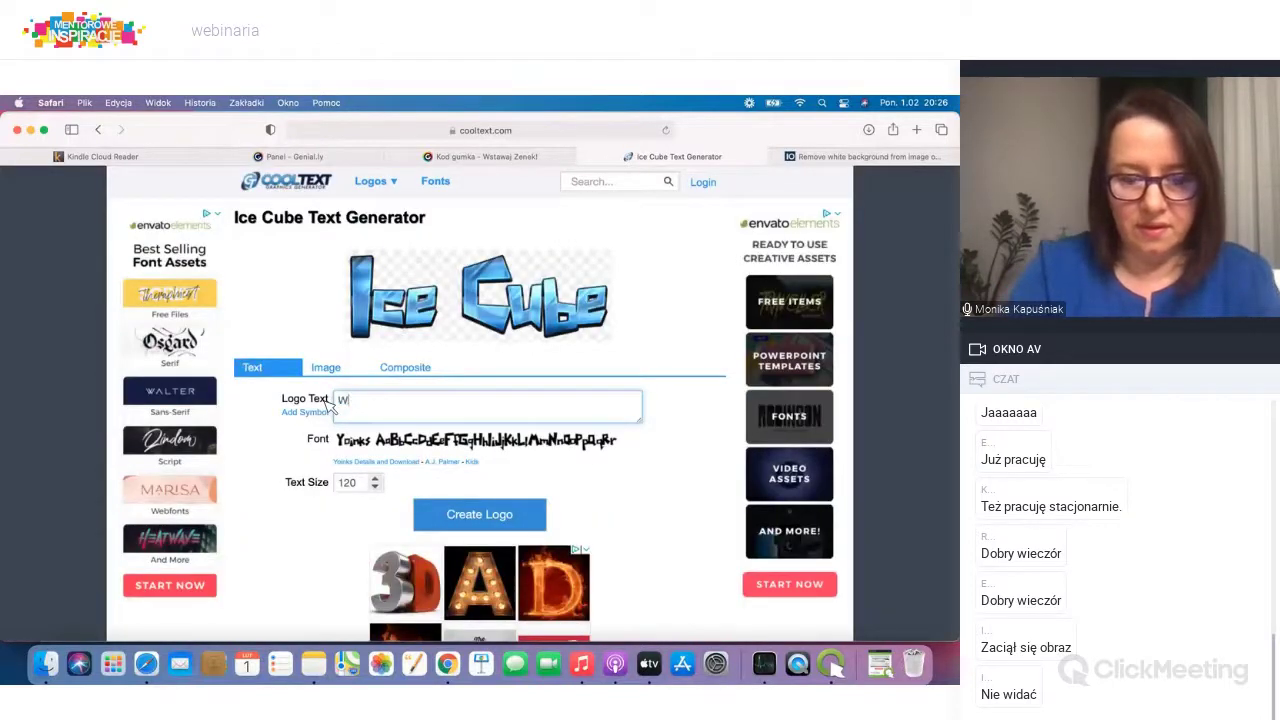
text(stawaj )
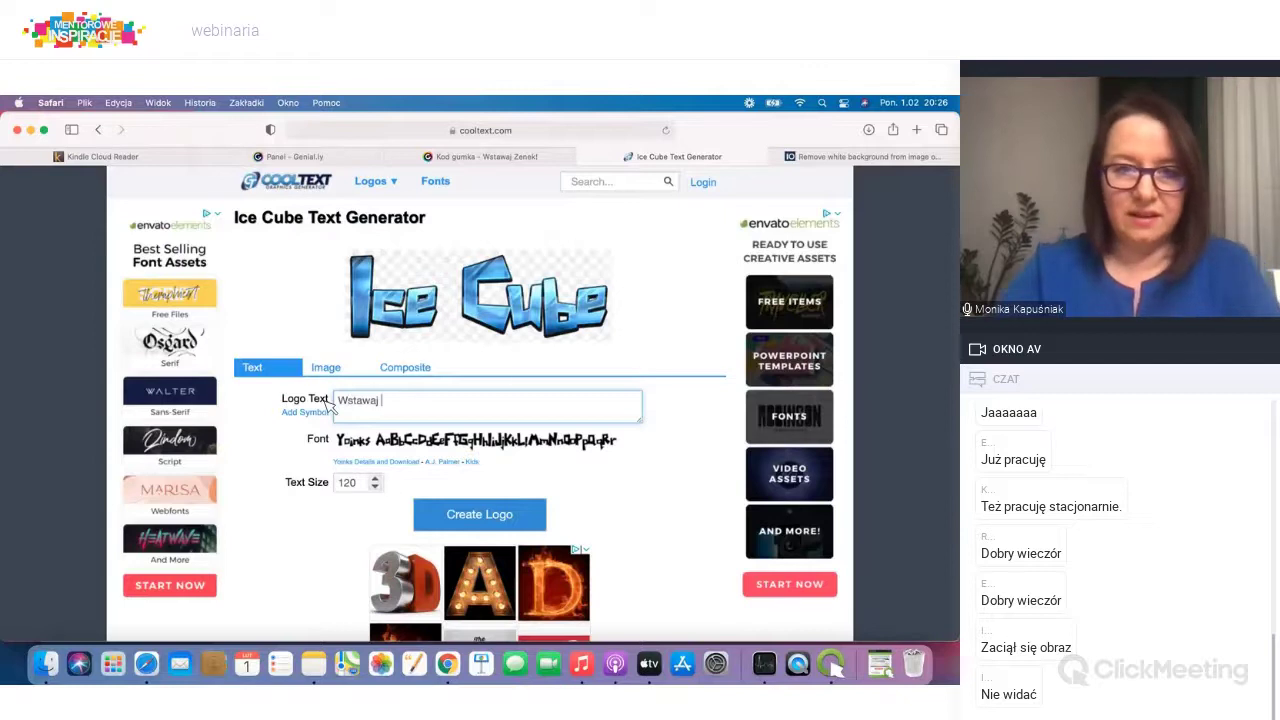
text(Zenek!)
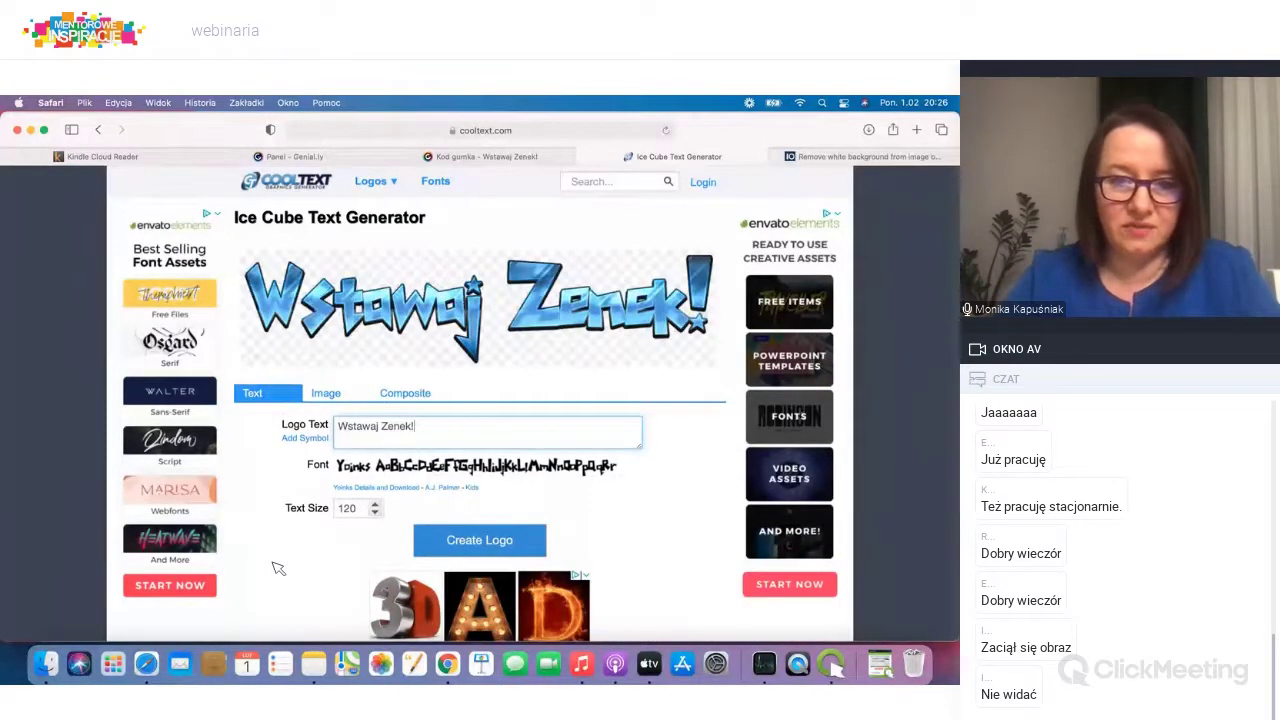
click(495, 544)
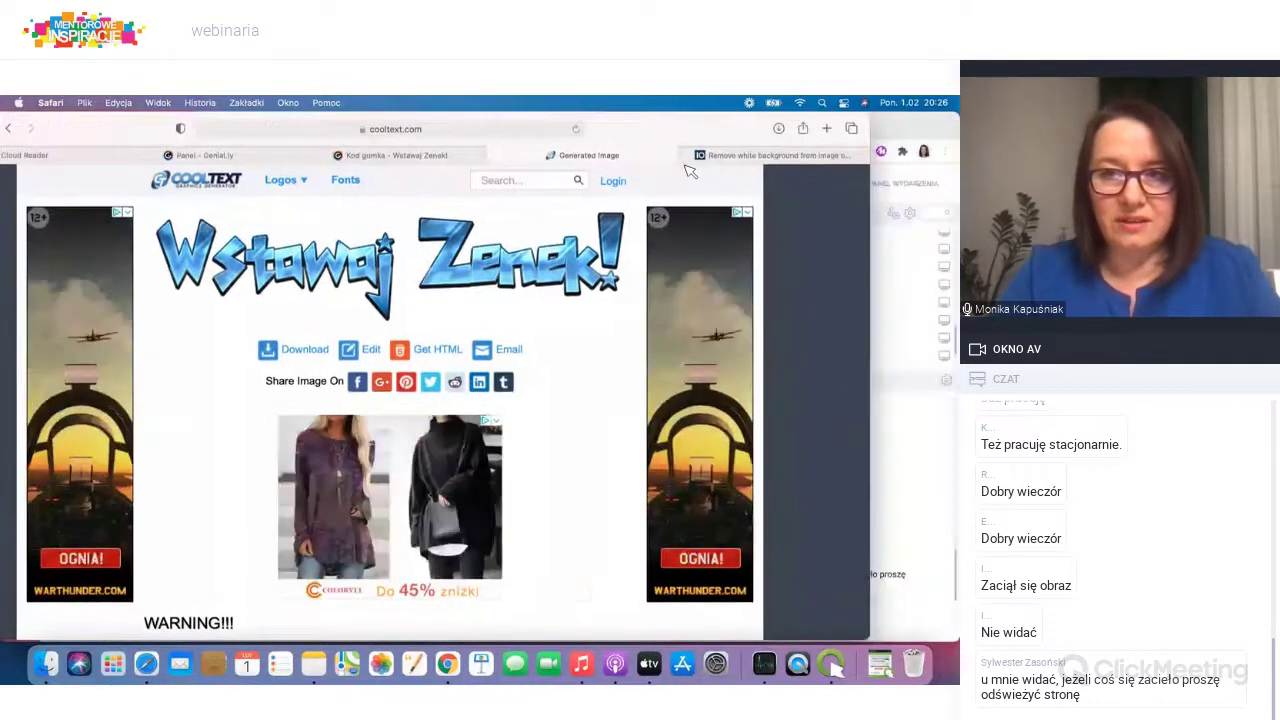
Step: Uncover the desktop, save the generated logo image onto it, and close the Cool Text page
click(44, 130)
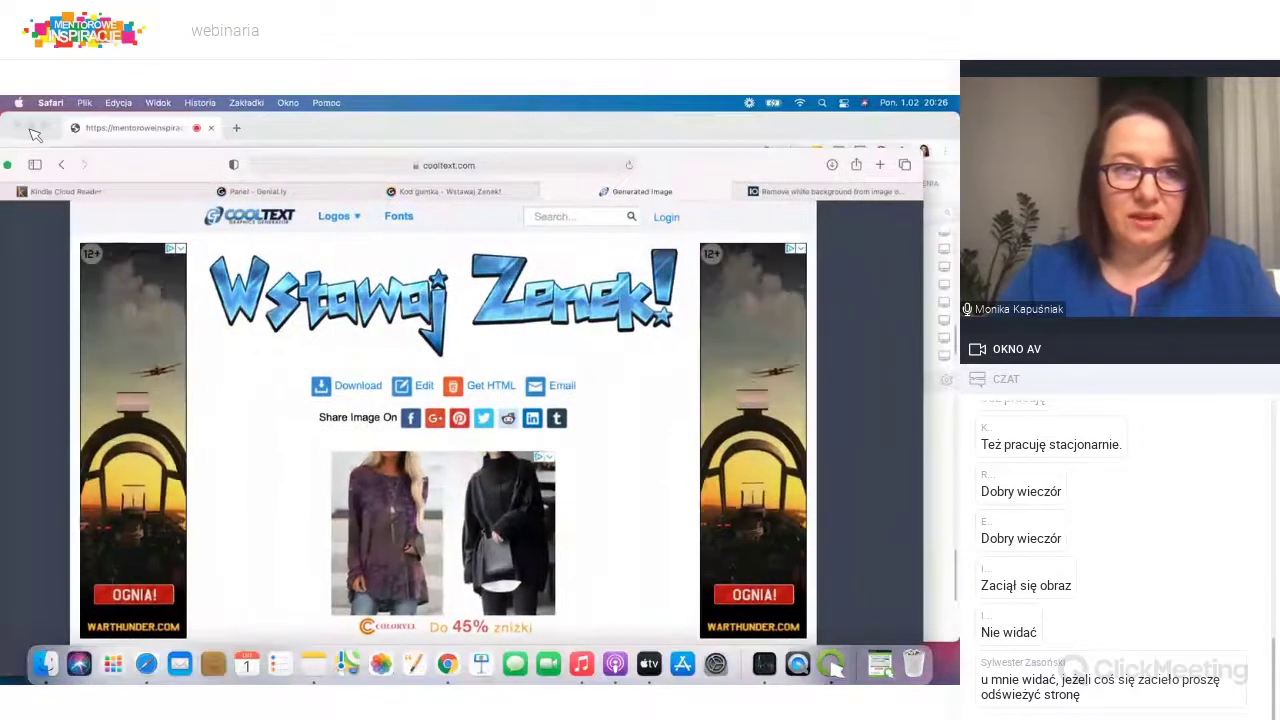
click(31, 128)
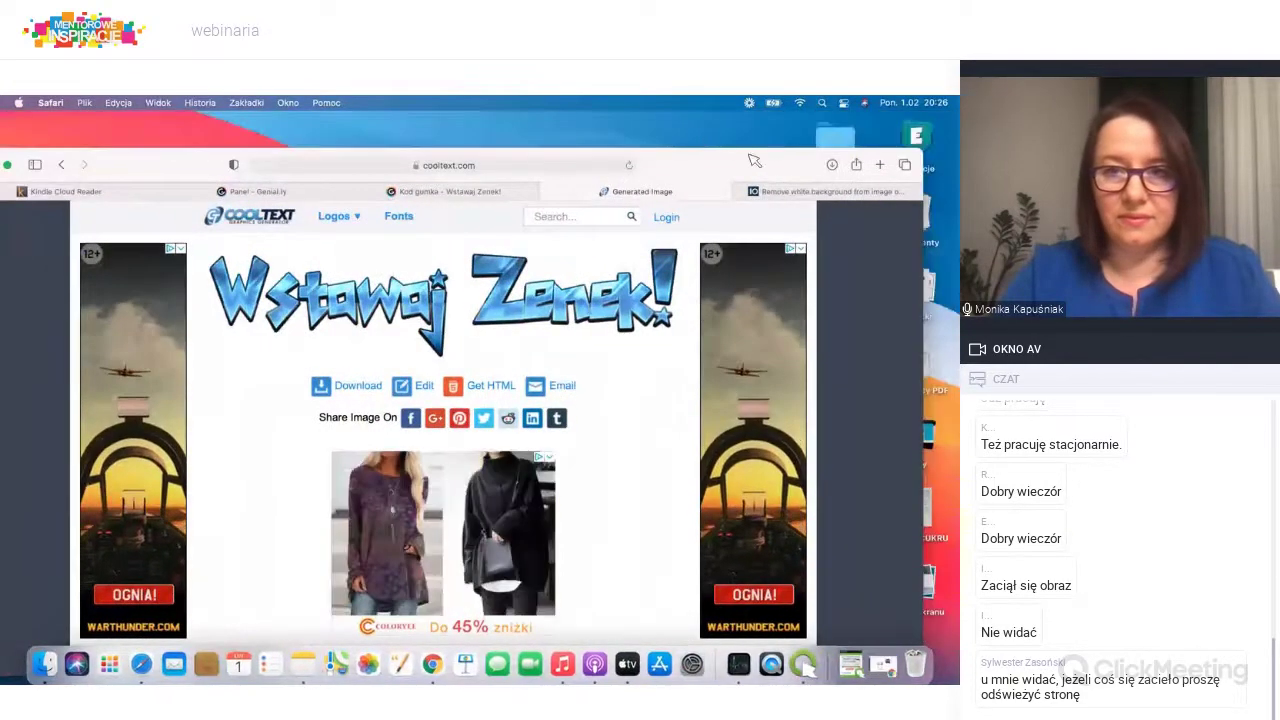
drag(533, 154, 319, 122)
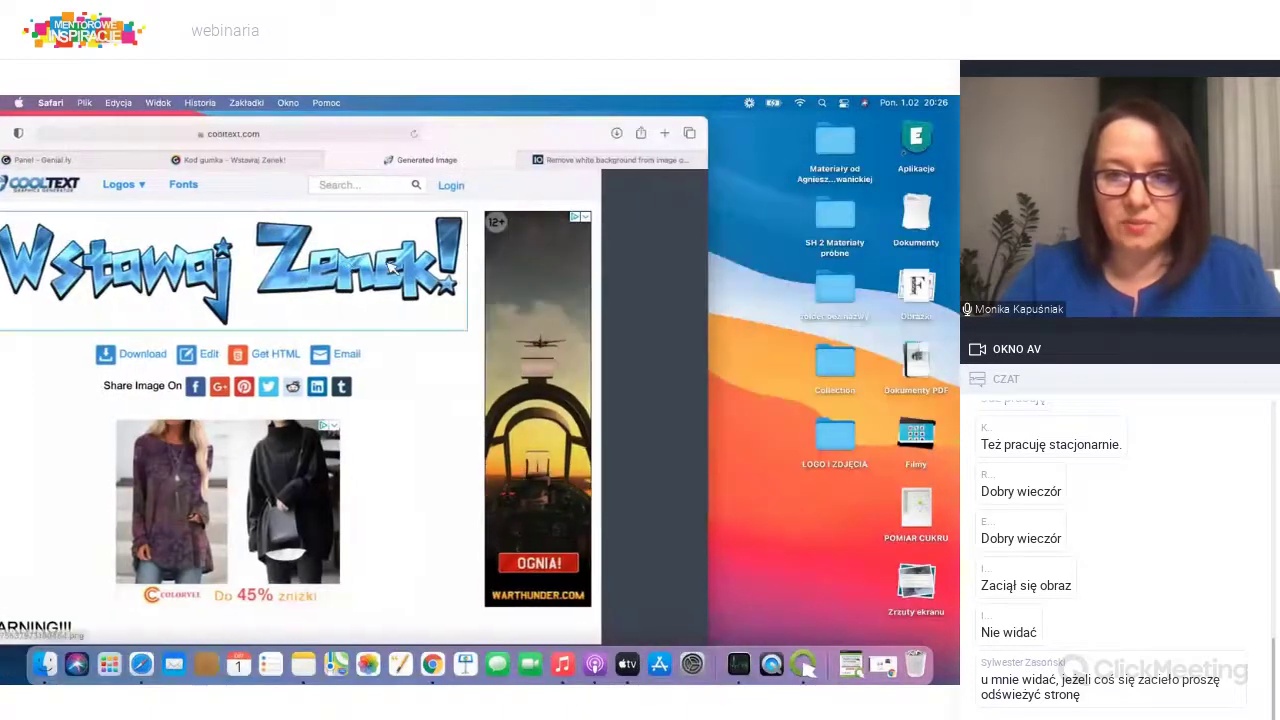
drag(808, 267, 808, 265)
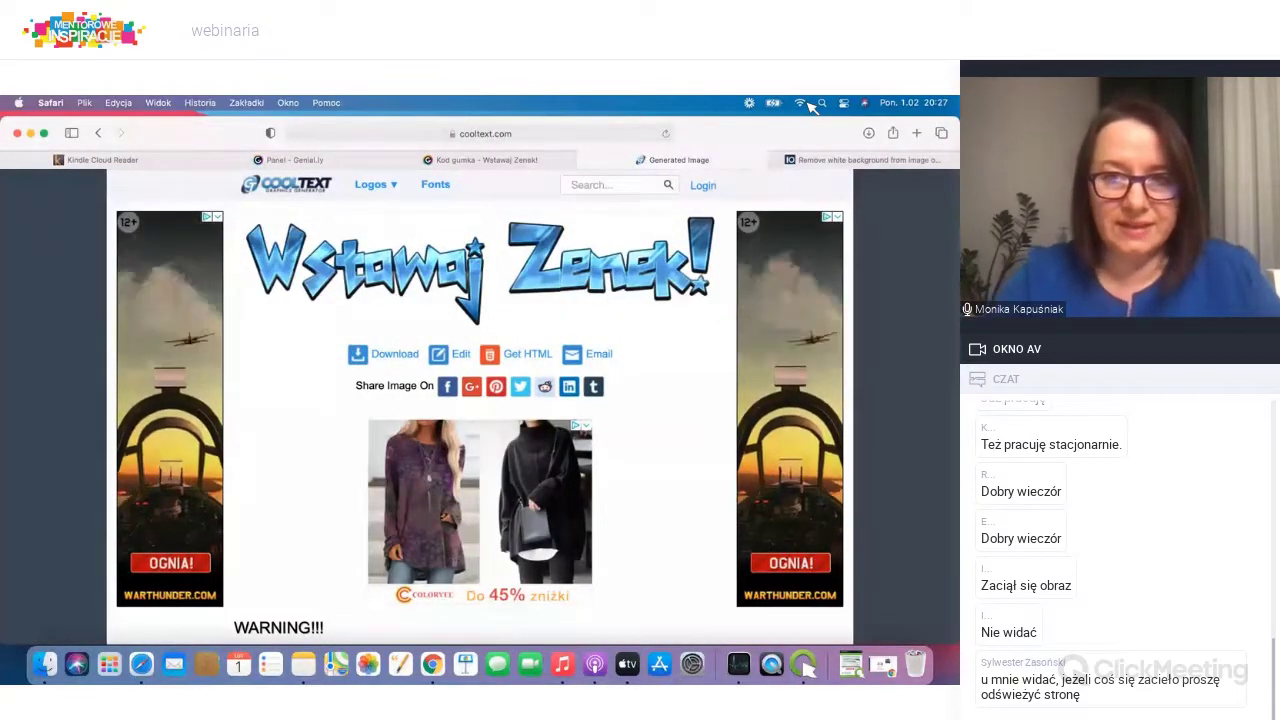
click(588, 160)
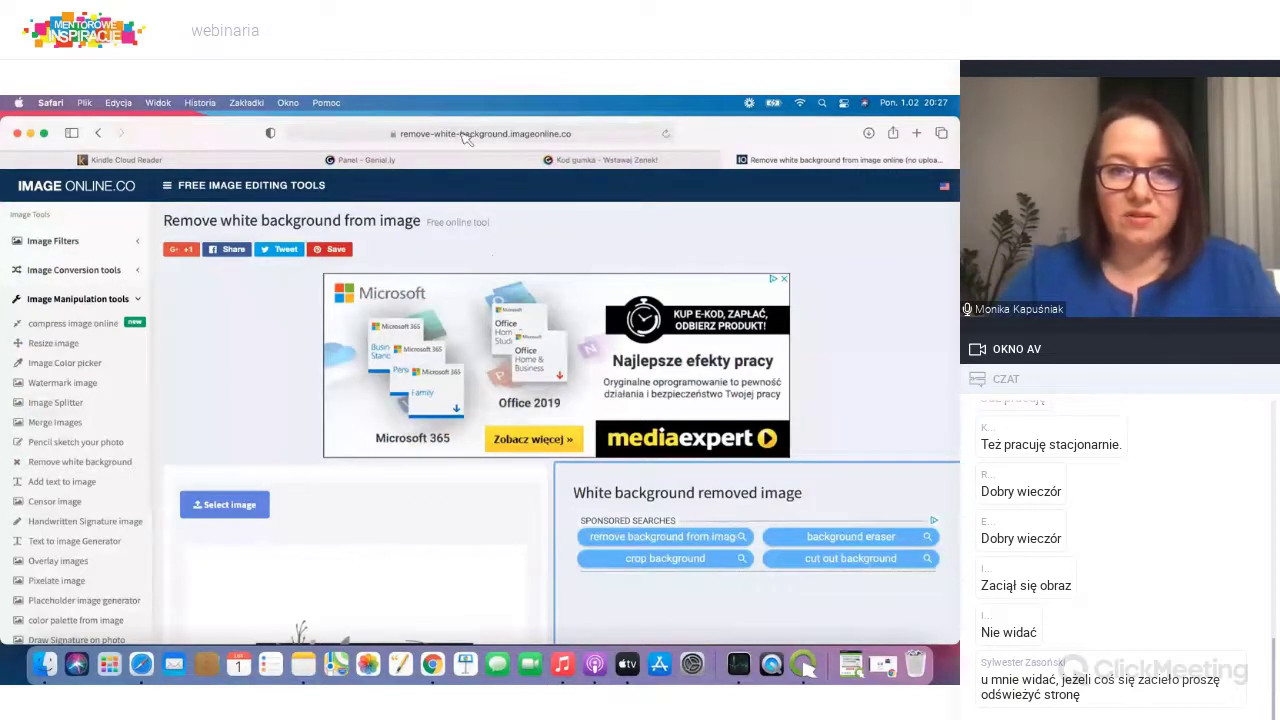
Step: Examine the white background remover's web address and its original and processed letter F images
click(516, 140)
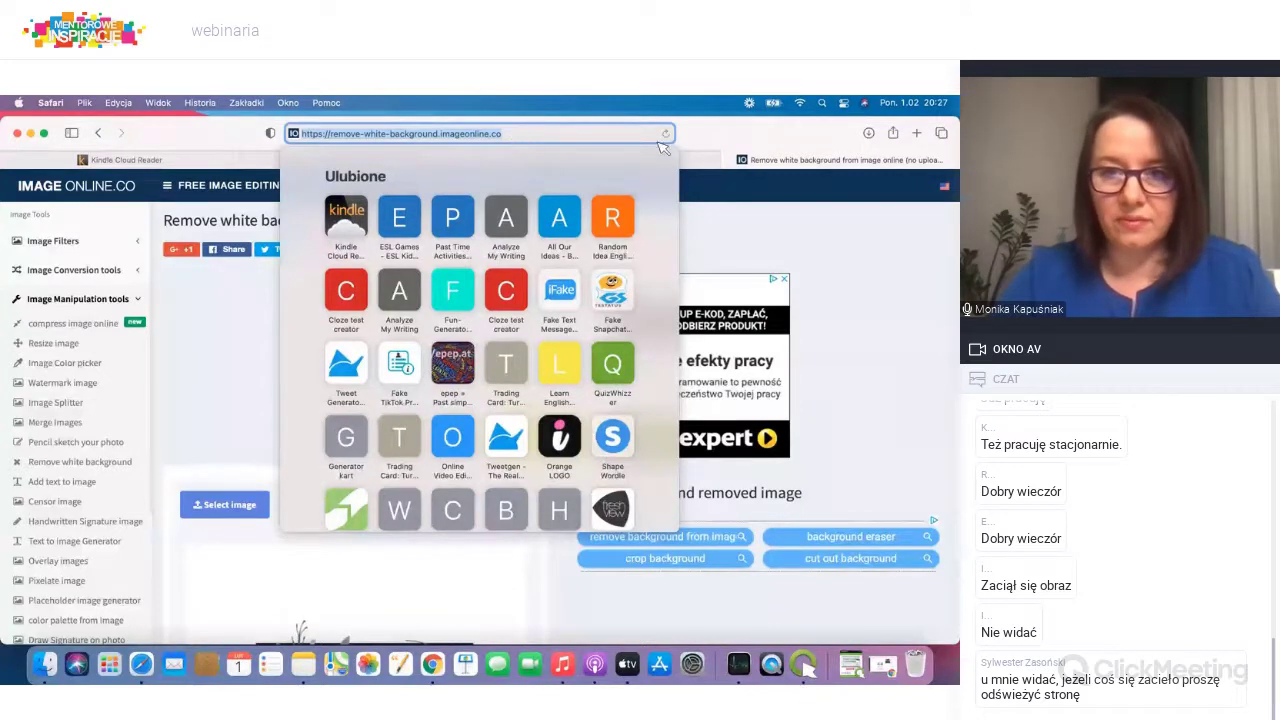
click(710, 141)
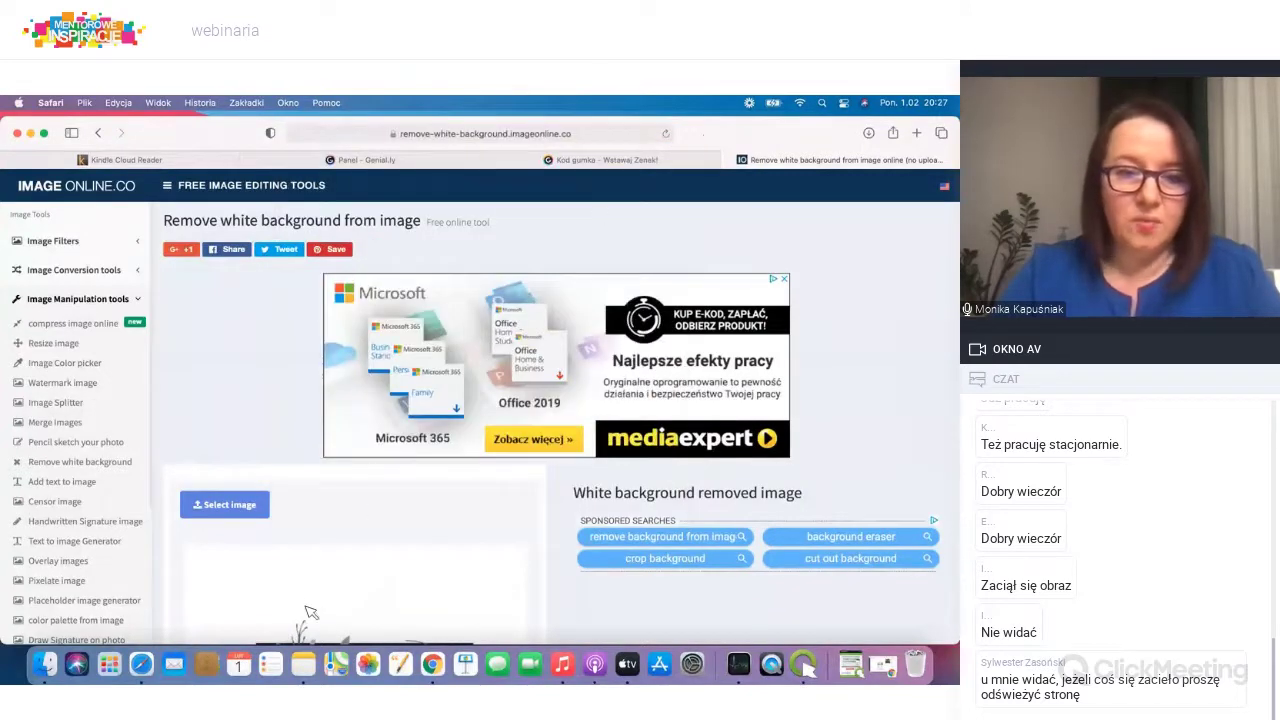
scroll(310, 612, down, 5)
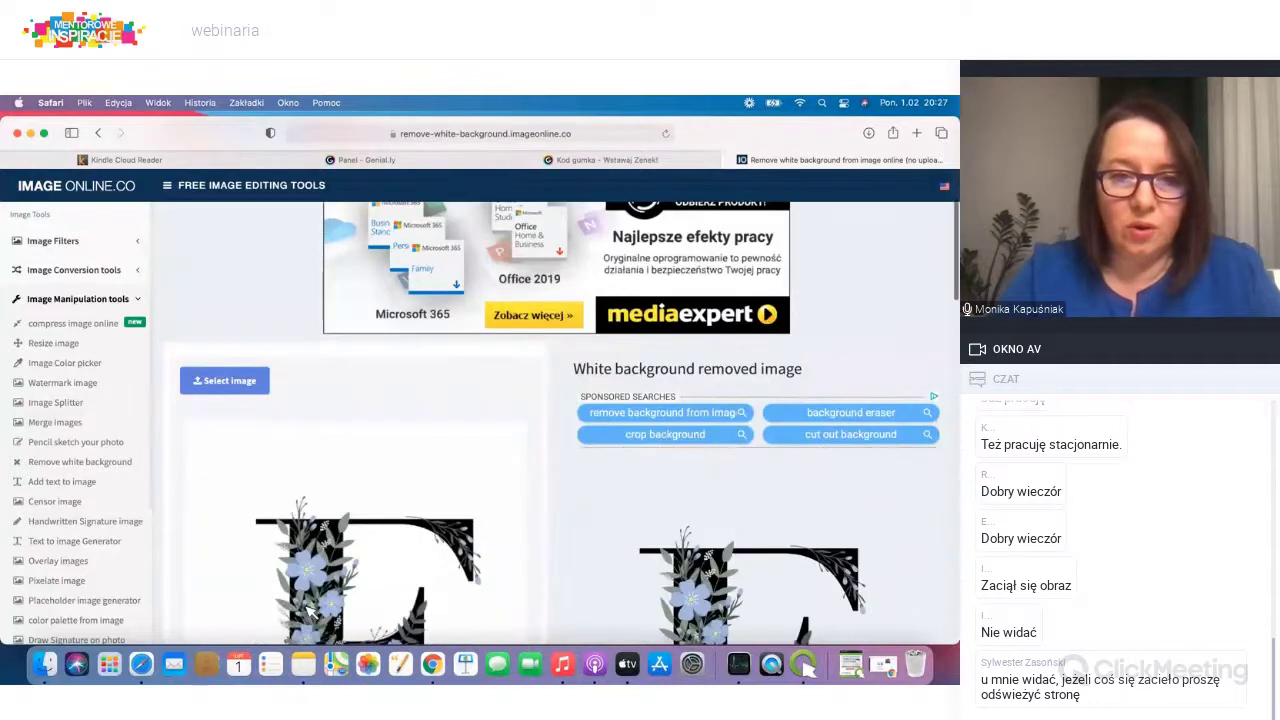
scroll(310, 612, down, 2)
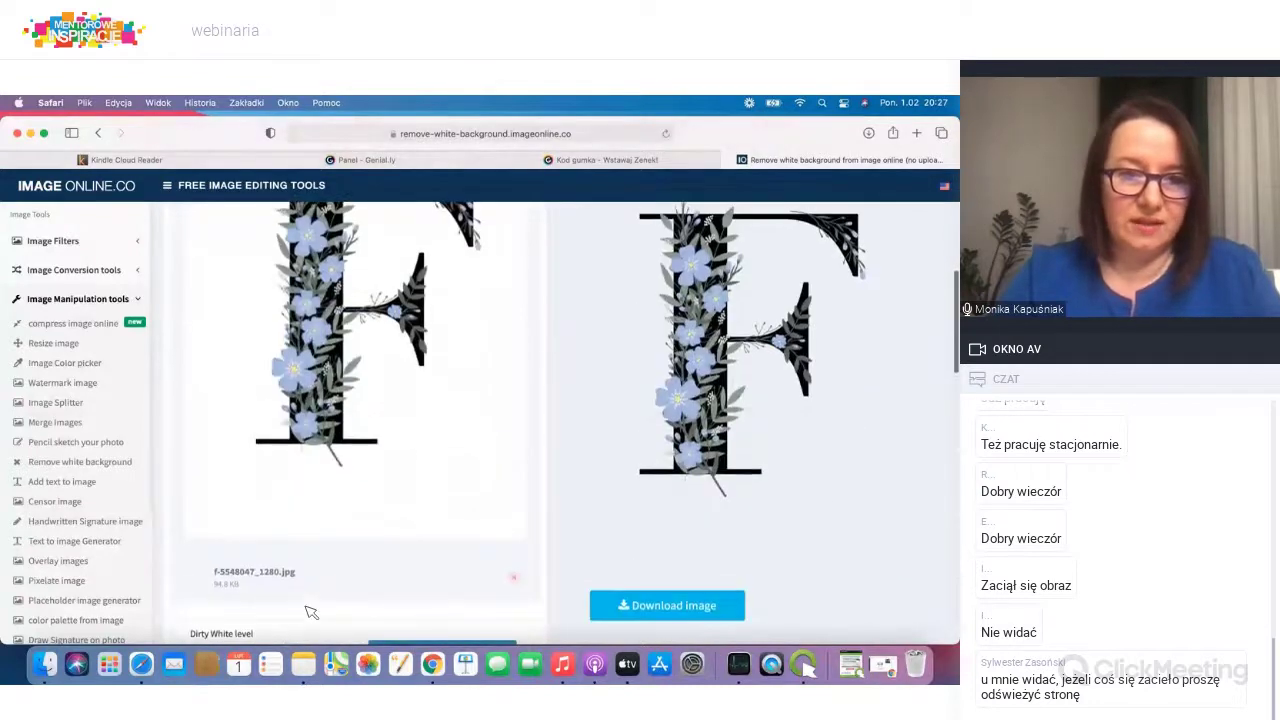
scroll(310, 612, up, 5)
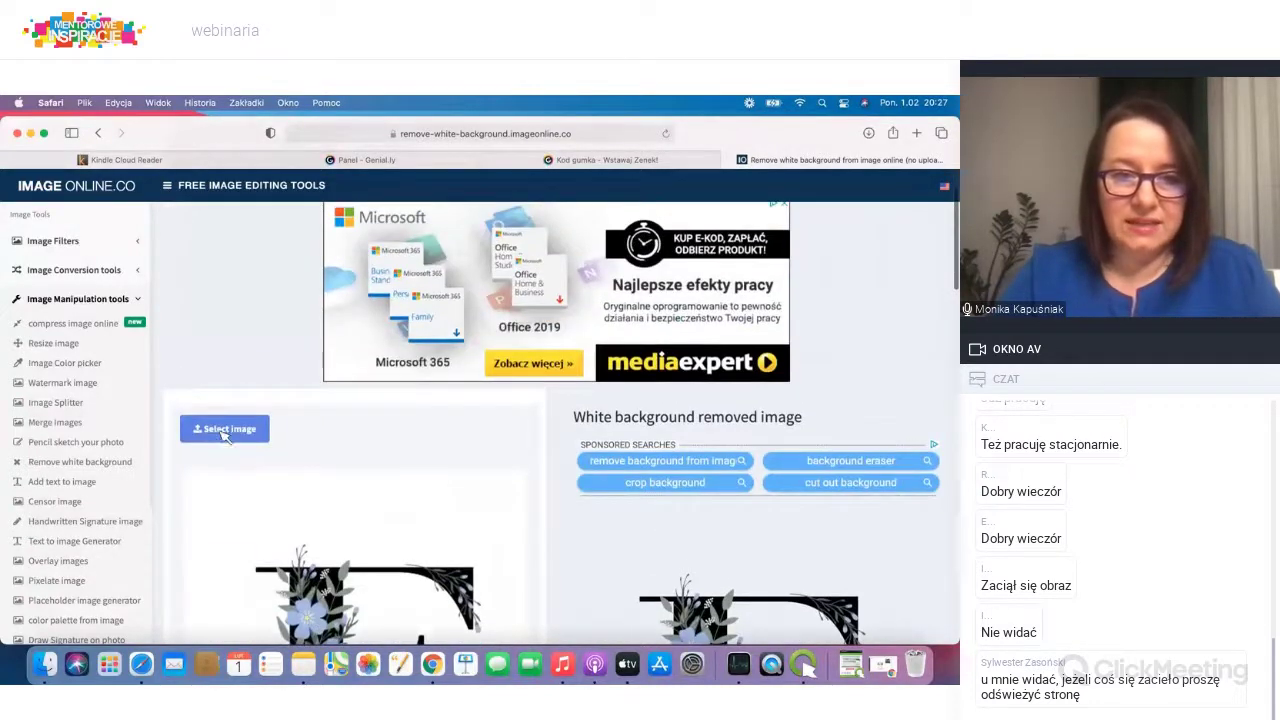
Step: Upload f-5548047_1280.jpg from the Biurko folder to the white background remover
click(224, 430)
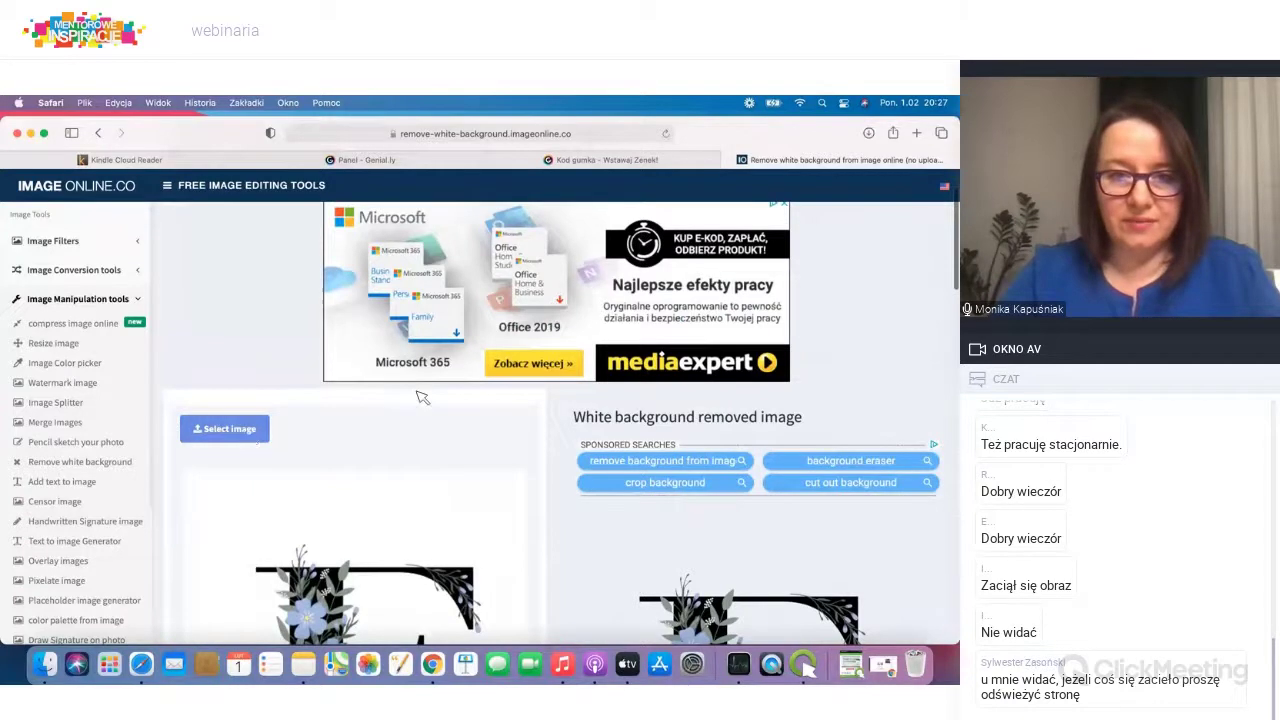
scroll(420, 398, down, 3)
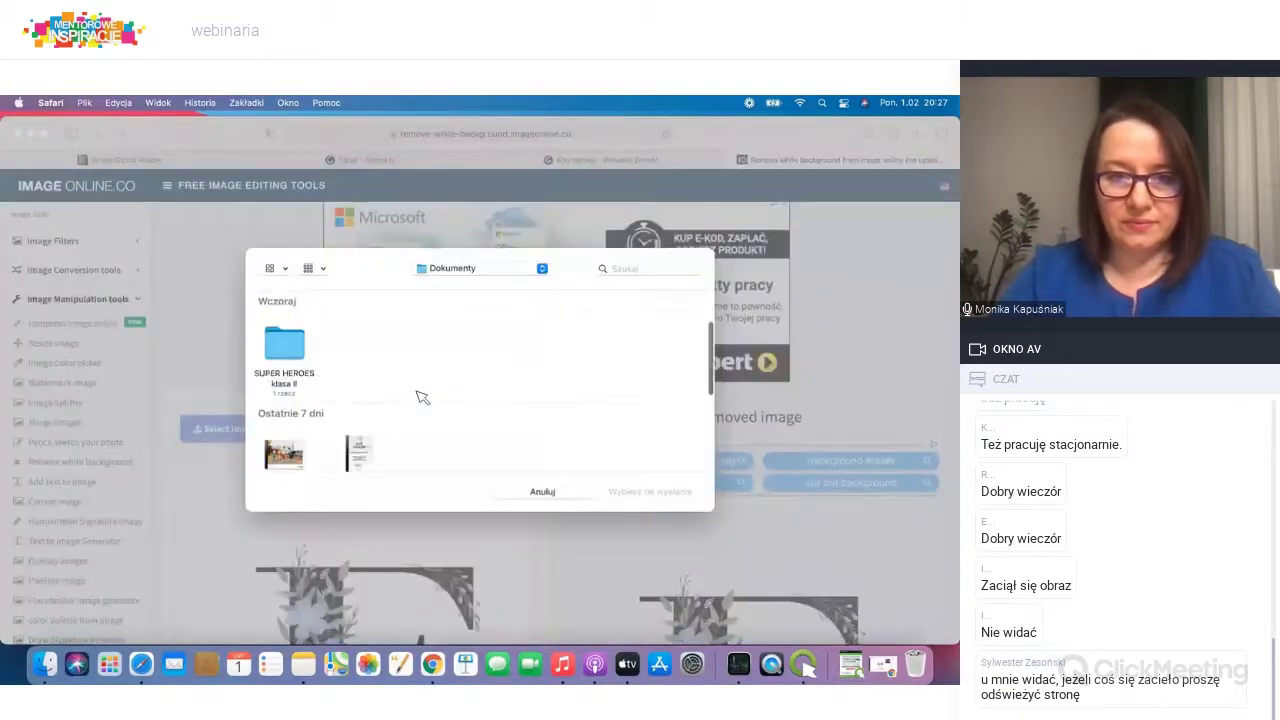
click(474, 270)
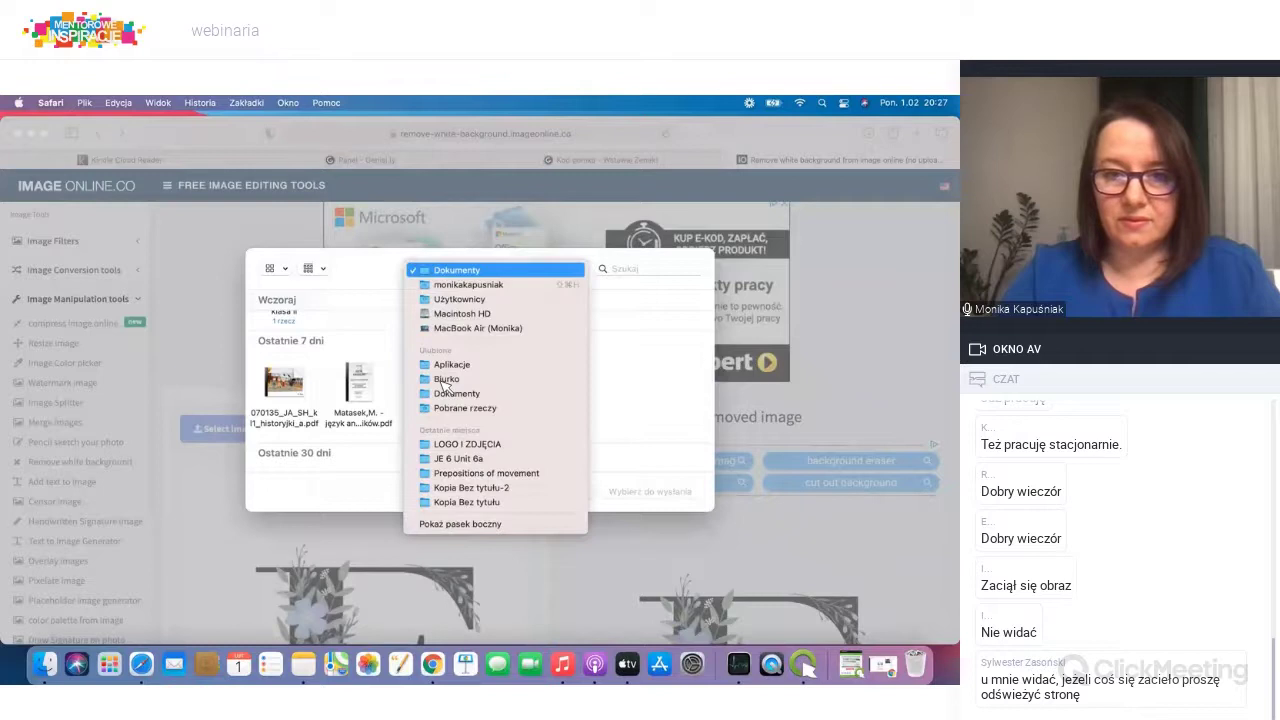
click(446, 381)
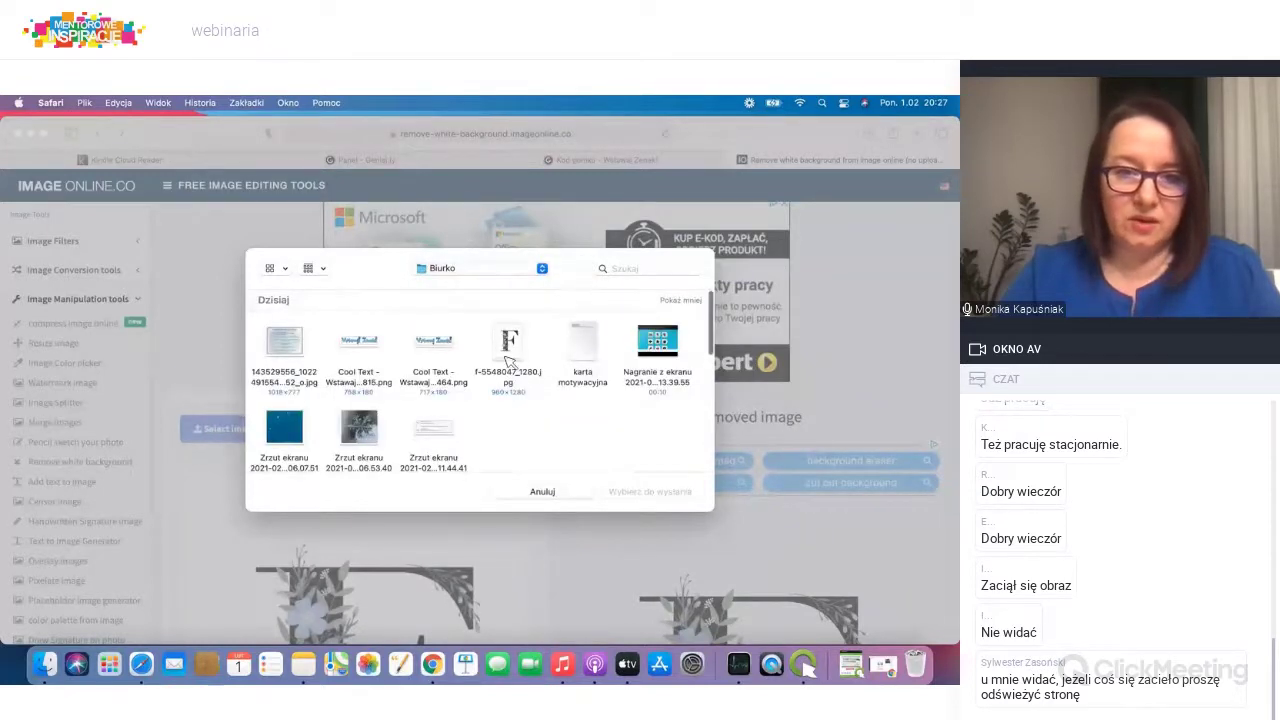
click(510, 339)
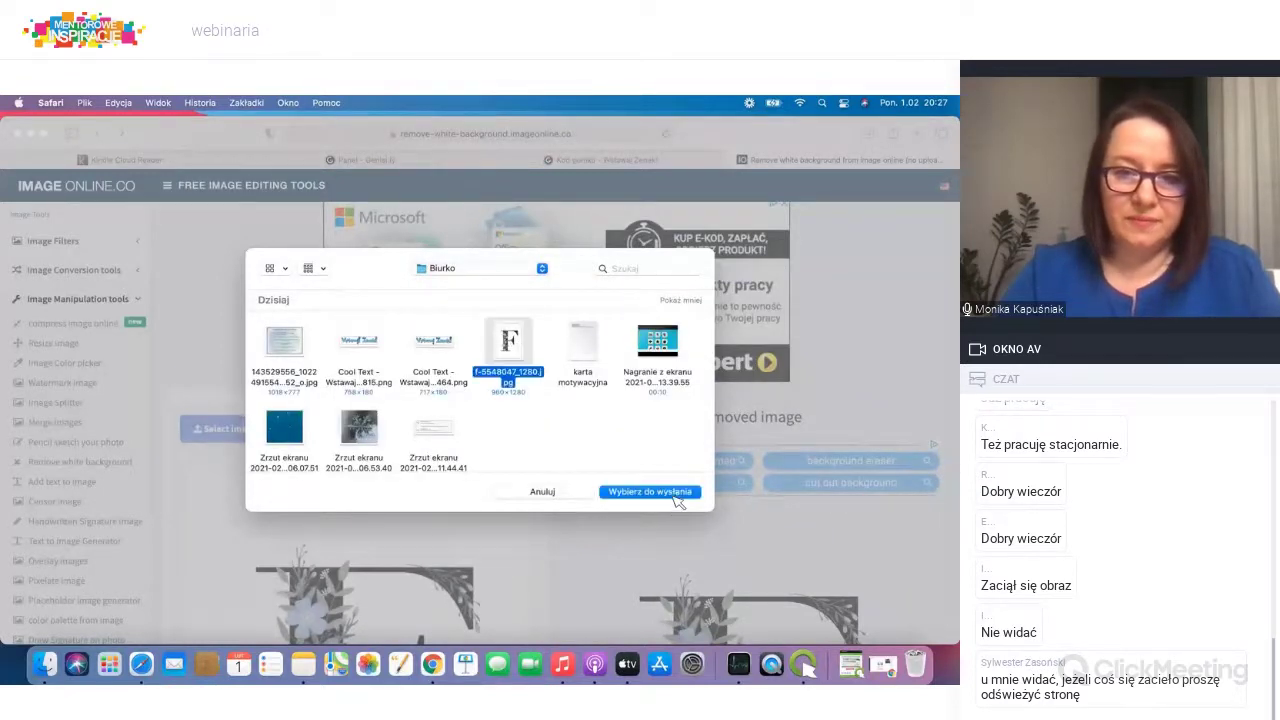
click(660, 492)
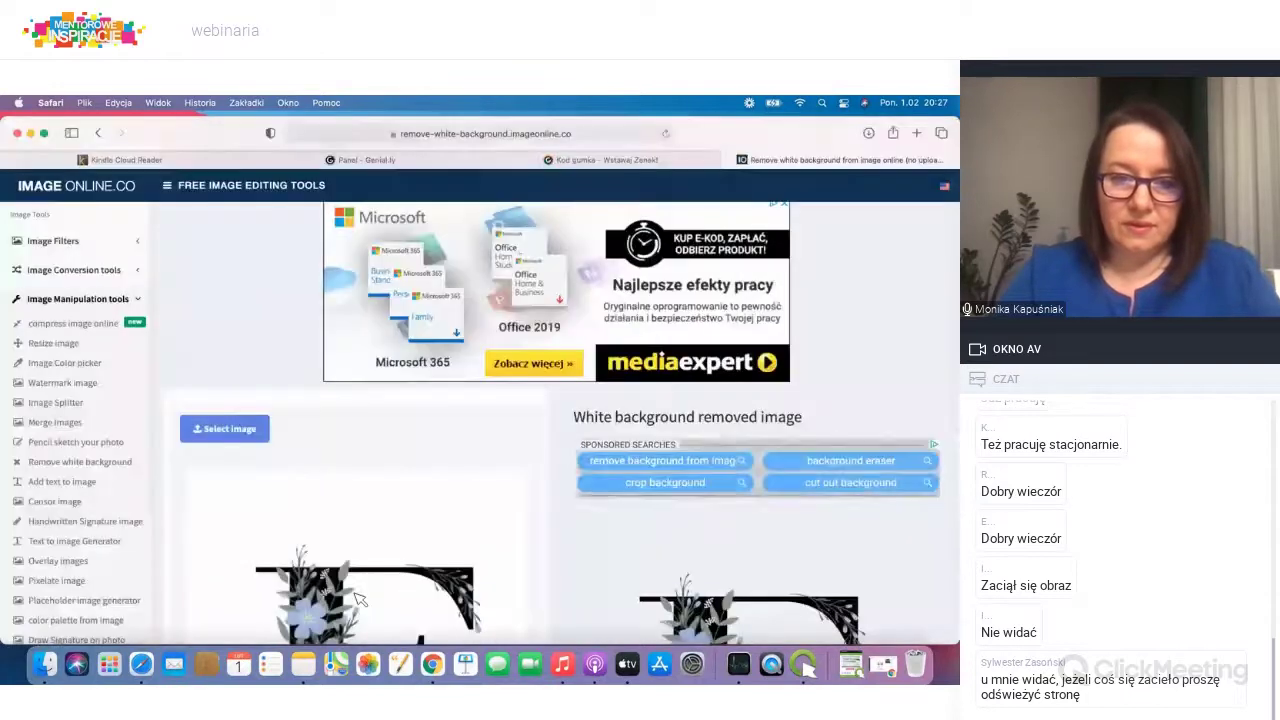
Step: Raise the dirty white level slightly and remove the white background from the letter F image
scroll(360, 598, down, 10)
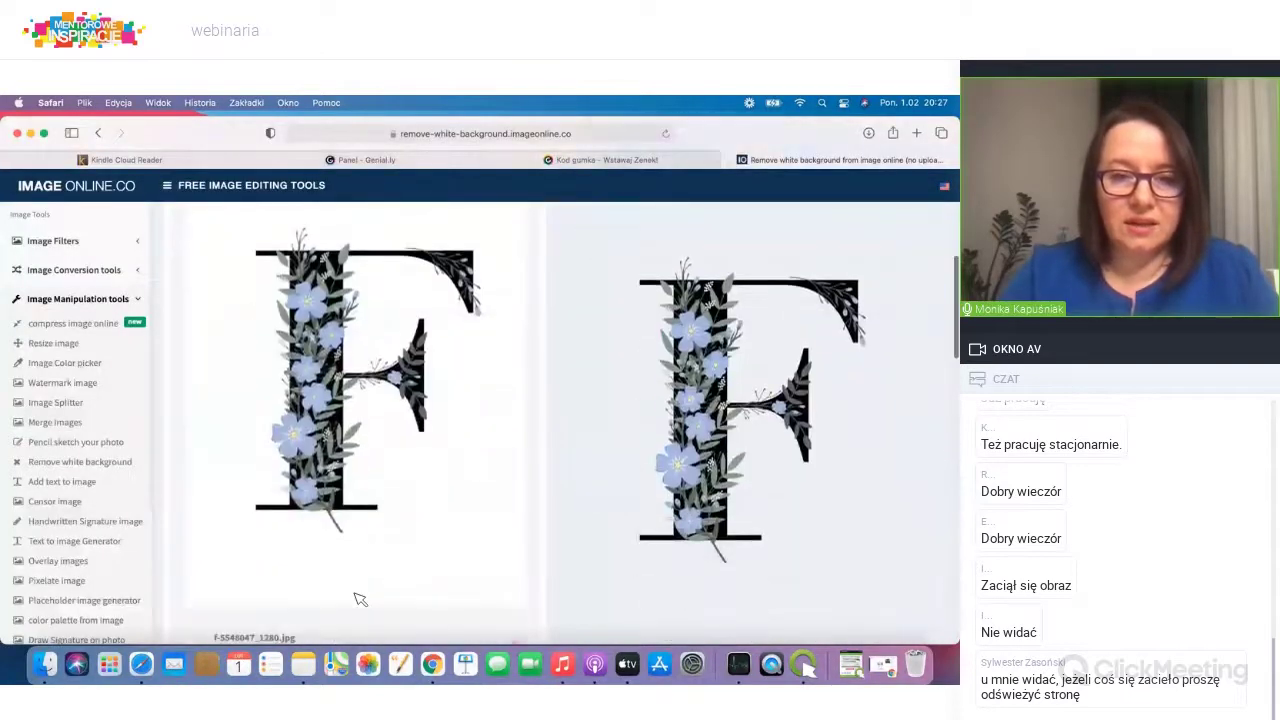
mouse_move(204, 591)
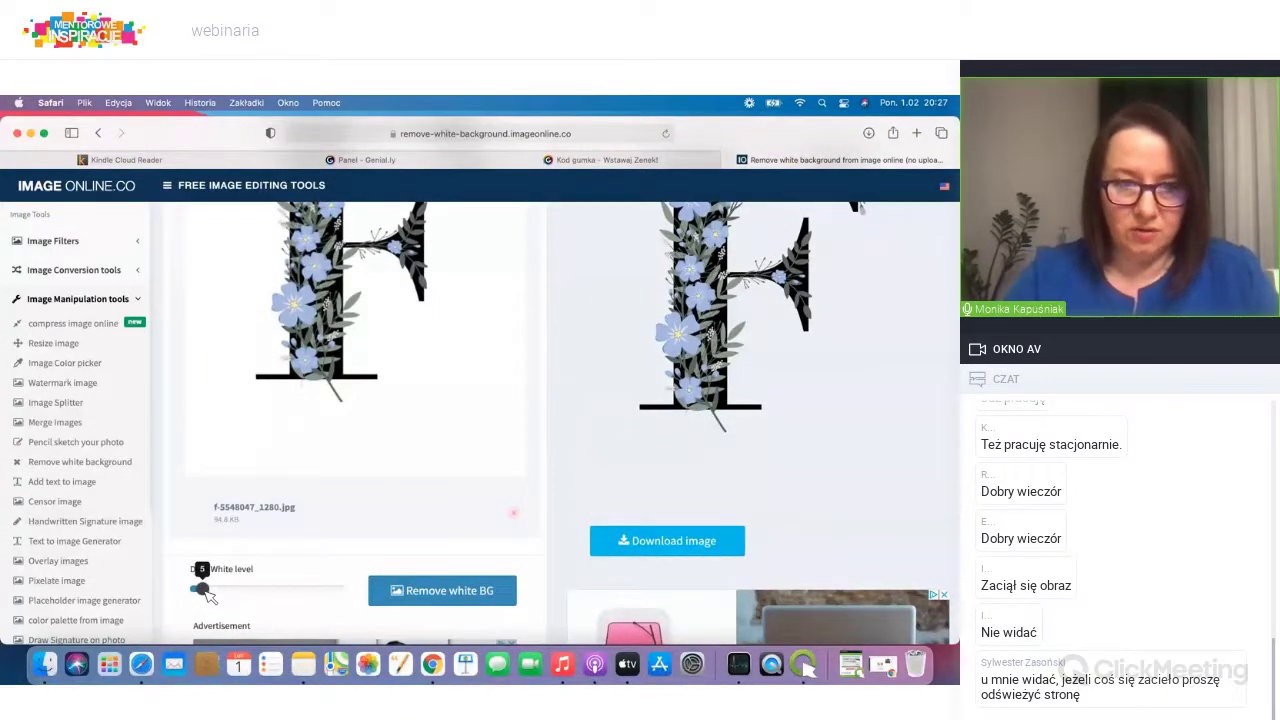
drag(210, 595, 217, 595)
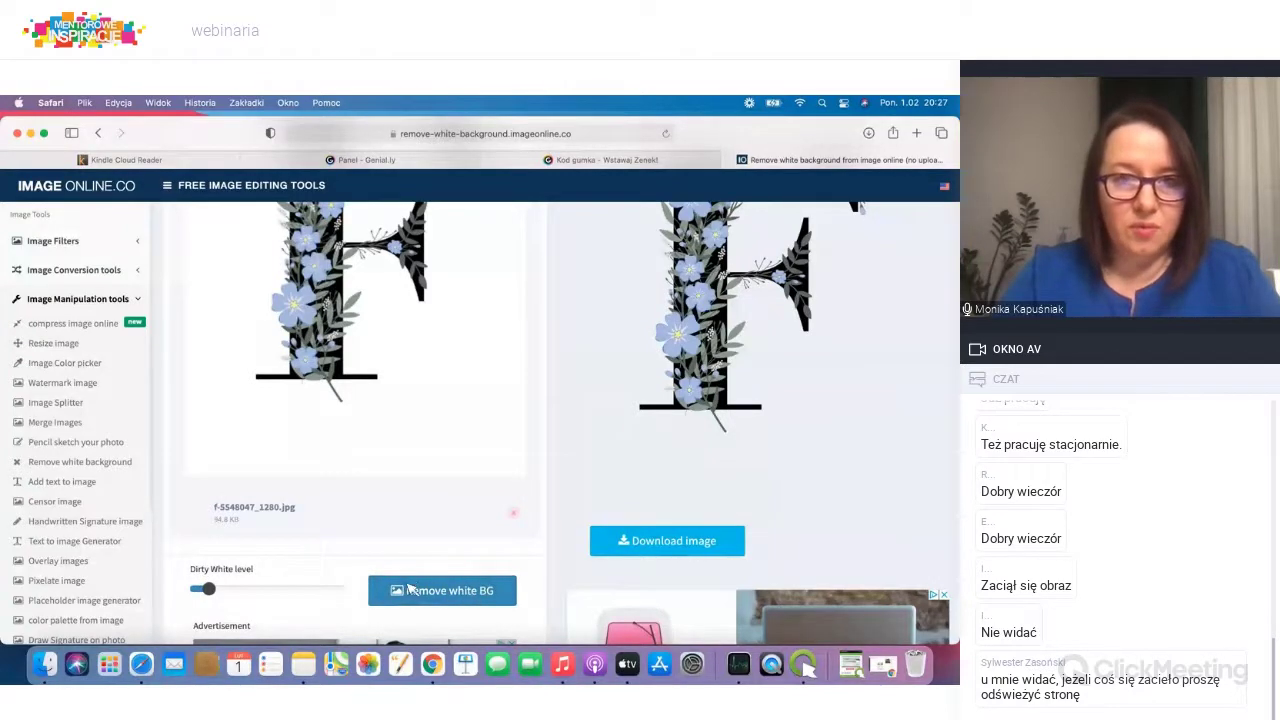
click(441, 591)
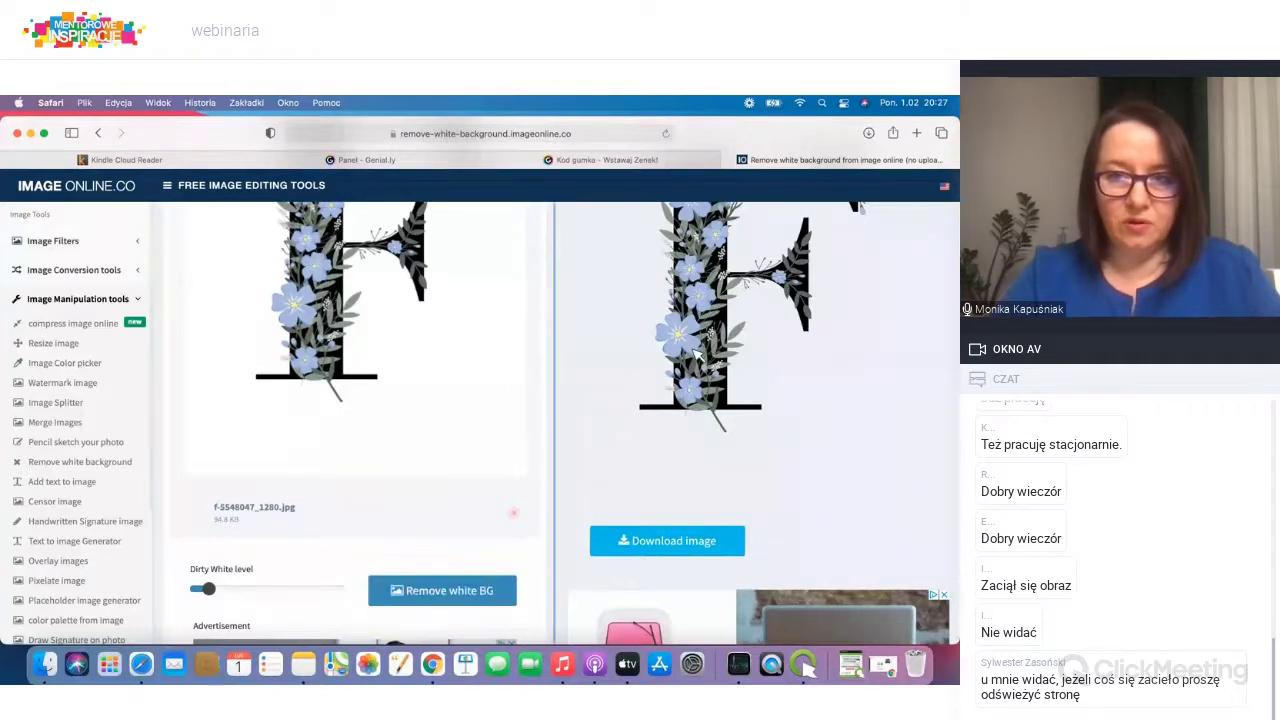
Step: Uncover the desktop, save the processed letter F image onto it, and restore the browser window
drag(768, 139, 495, 162)
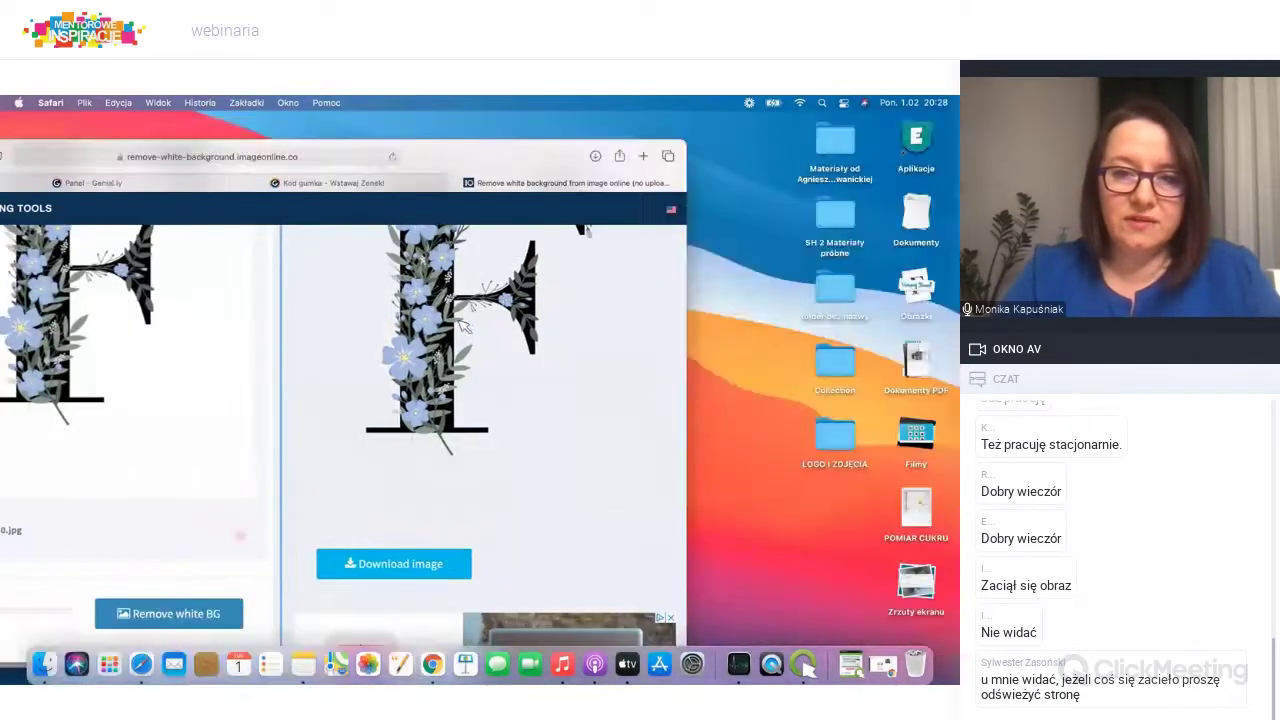
drag(430, 335, 749, 366)
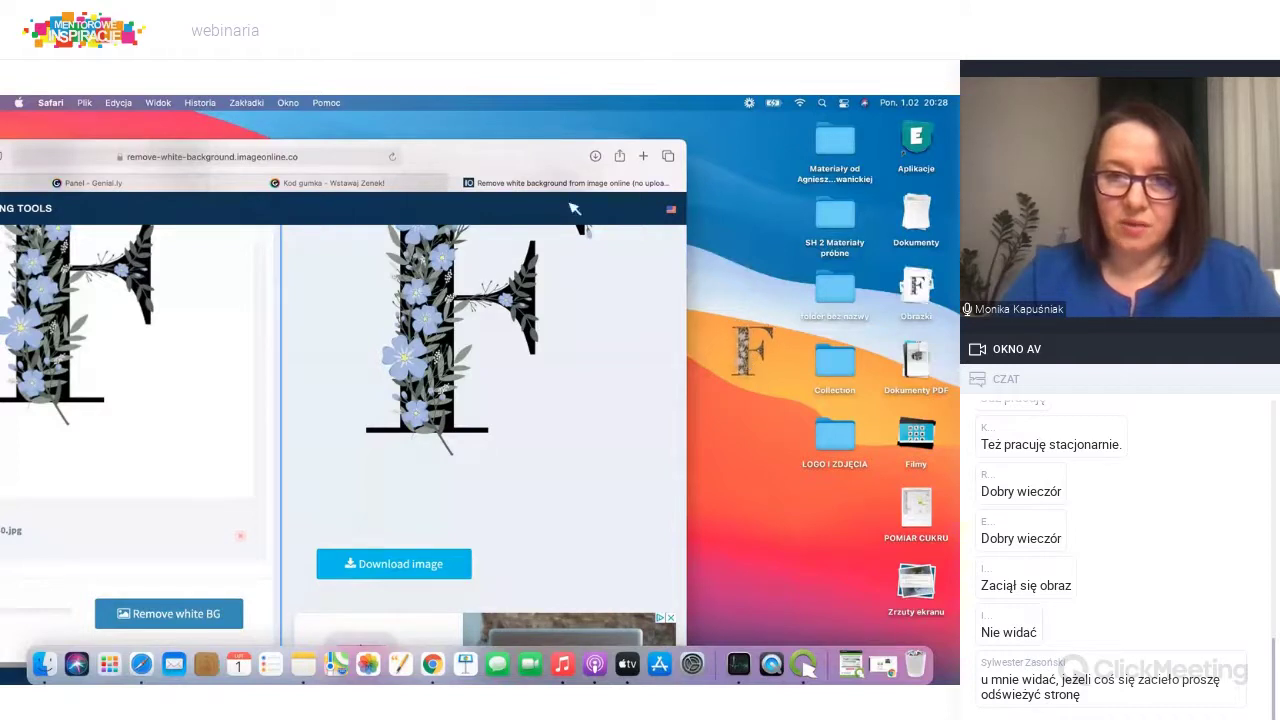
double_click(525, 160)
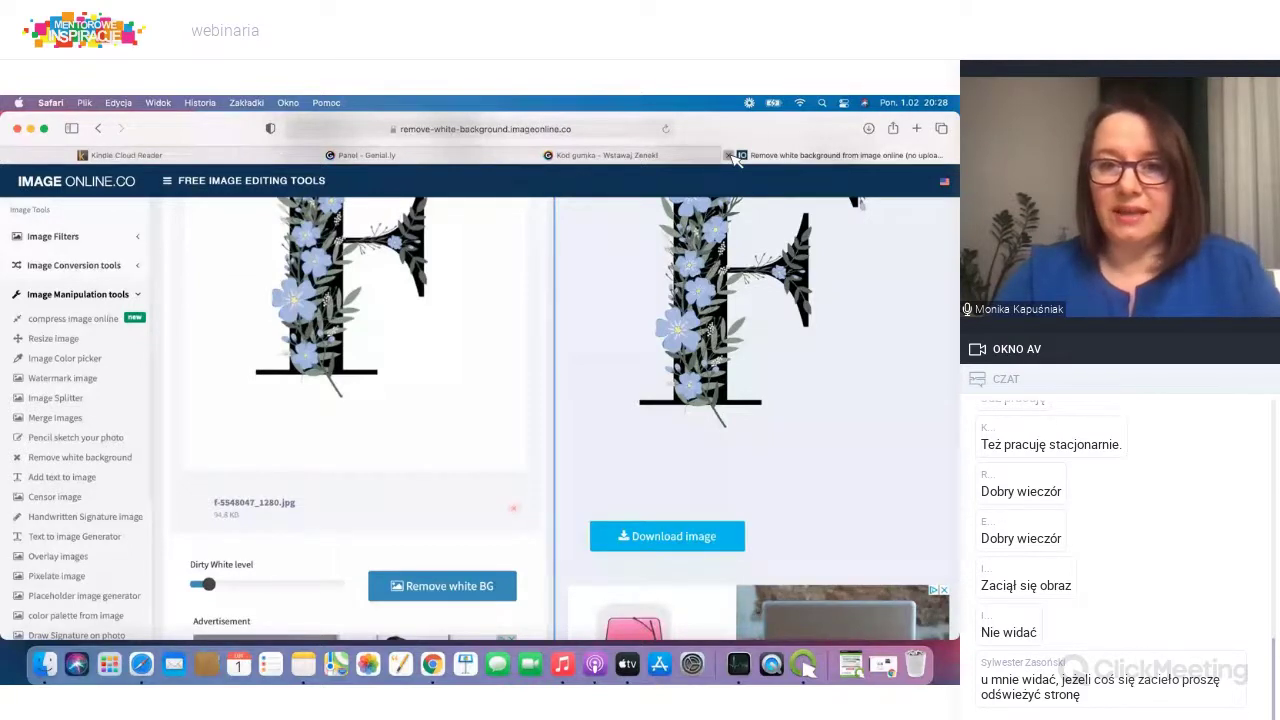
Step: Close the background remover and presentation view pages, and open "Kod gumka - Wstawaj Zenek!" for editing in Genially
click(730, 155)
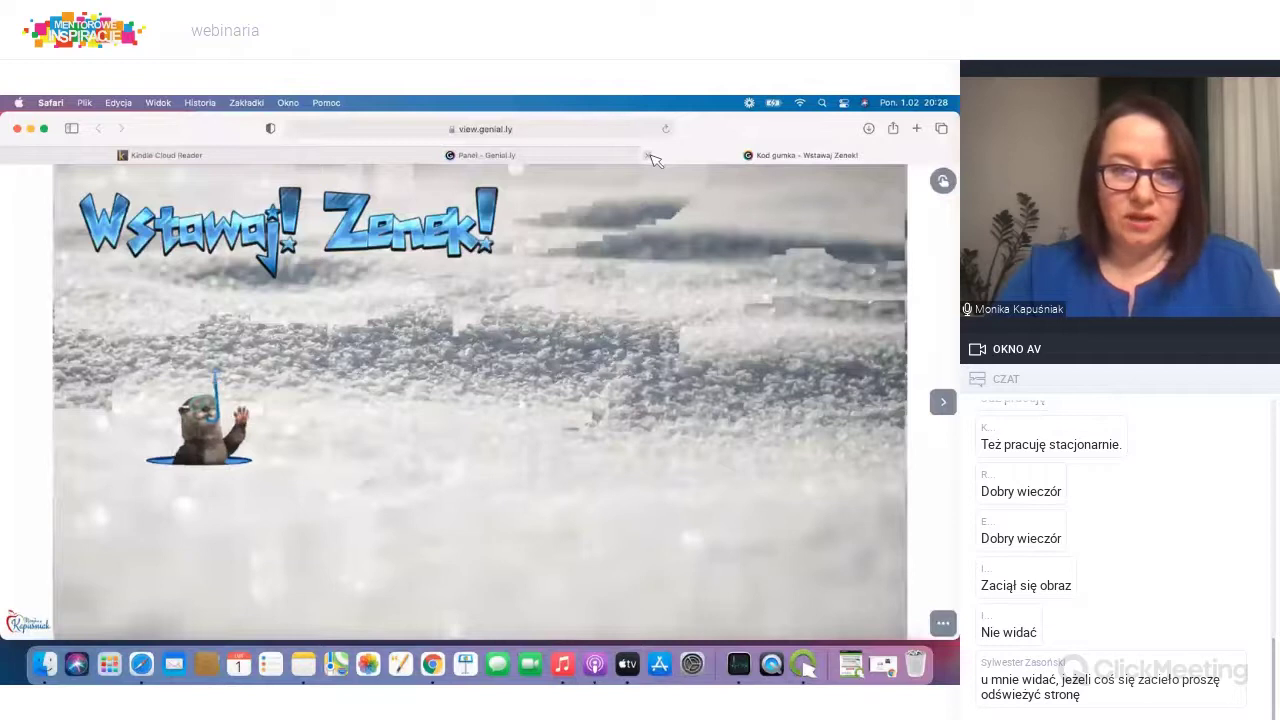
click(650, 157)
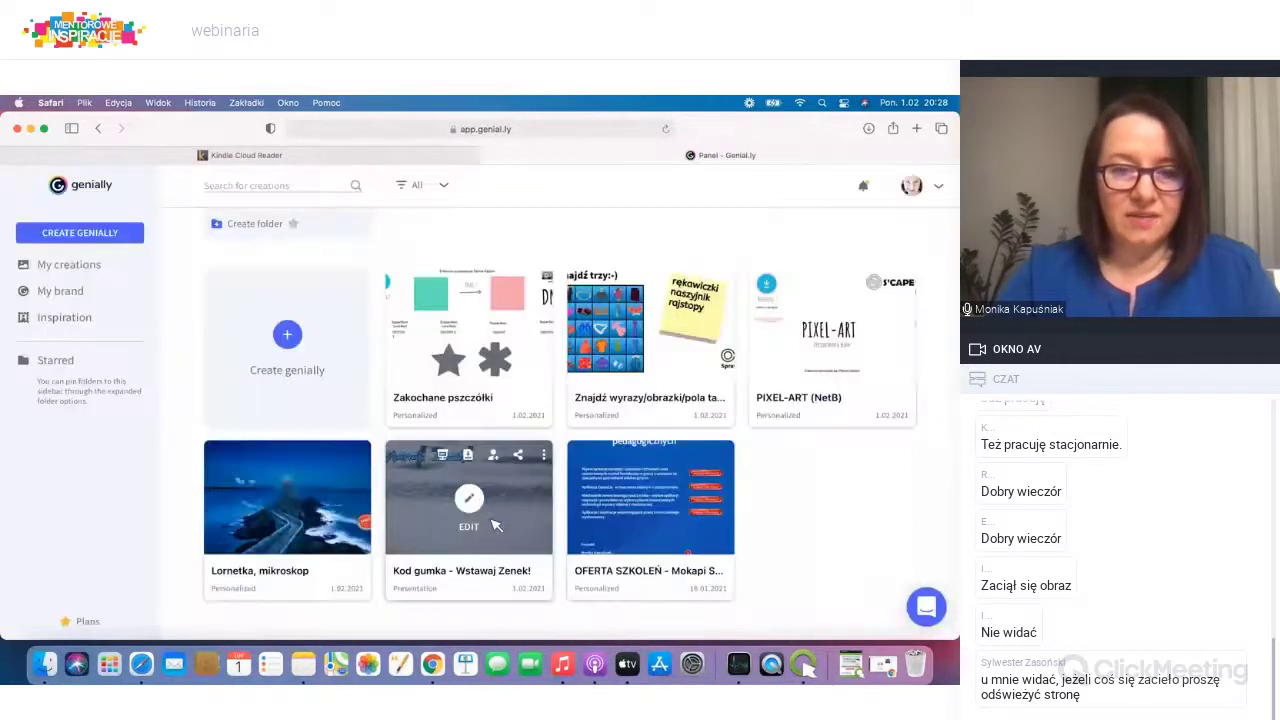
click(471, 499)
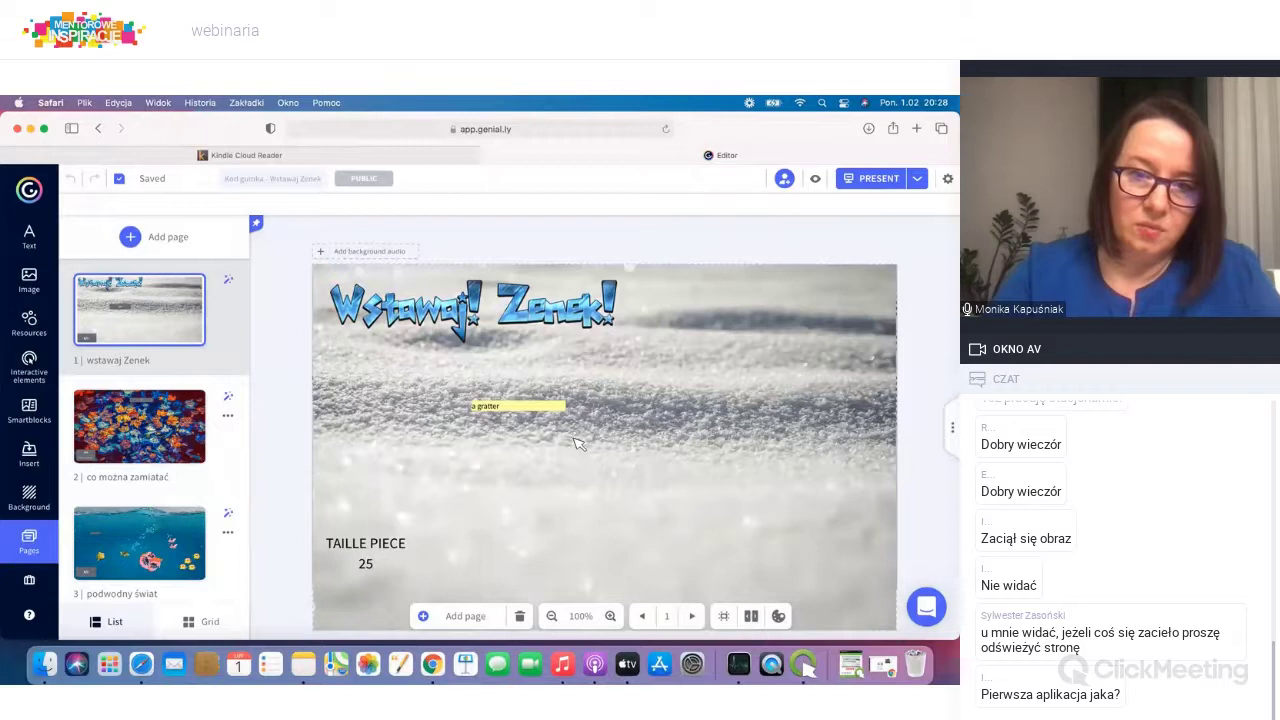
Step: Preview the presentation from the snow page through the autumn leaves page to the underwater page
click(818, 180)
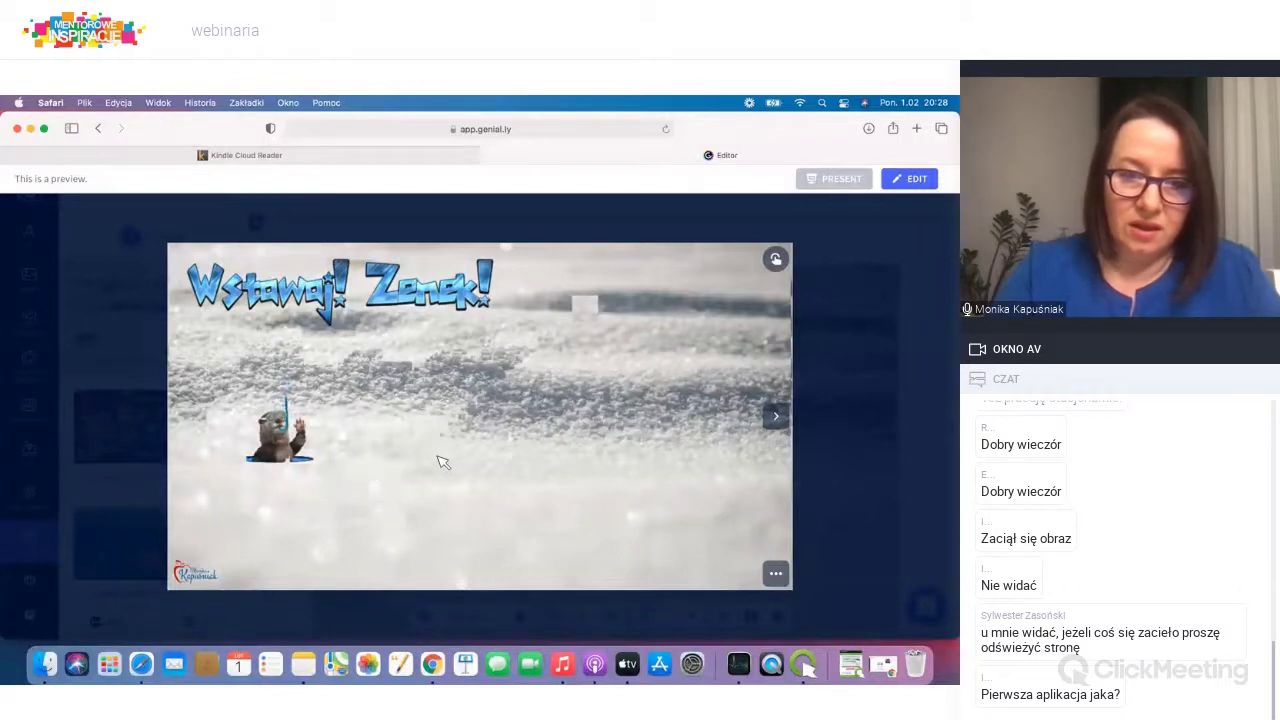
click(776, 416)
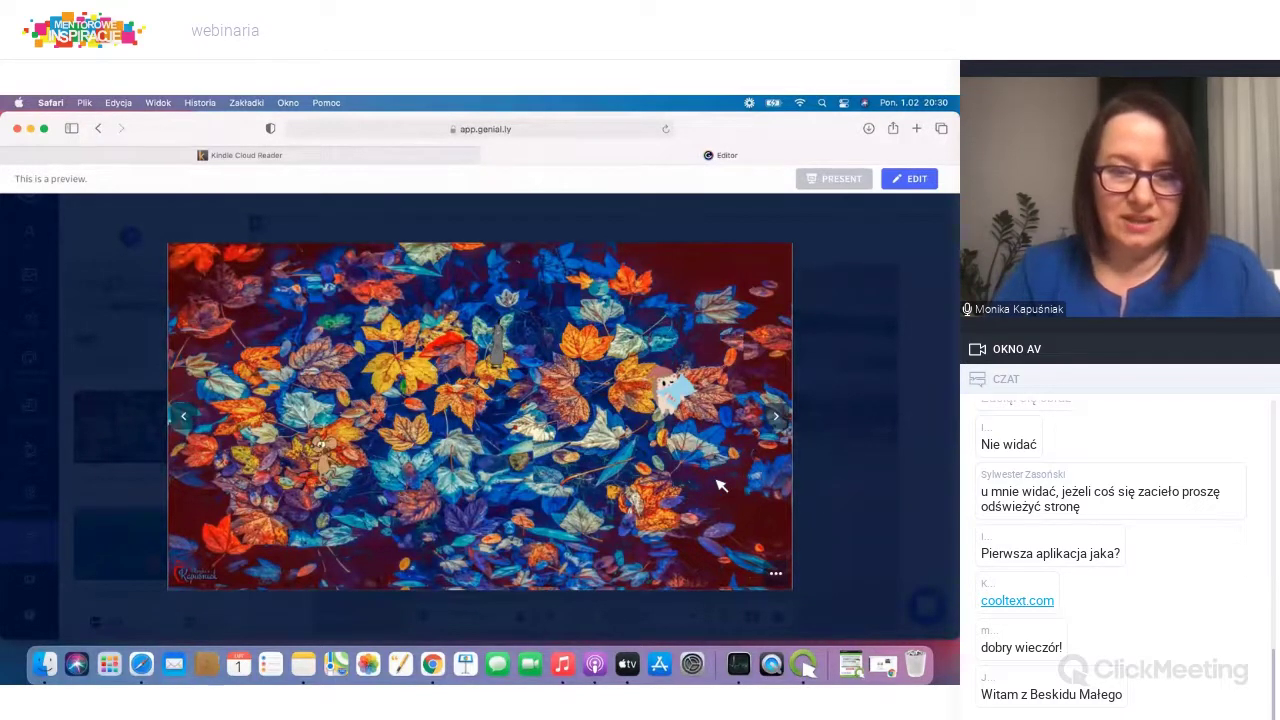
click(779, 419)
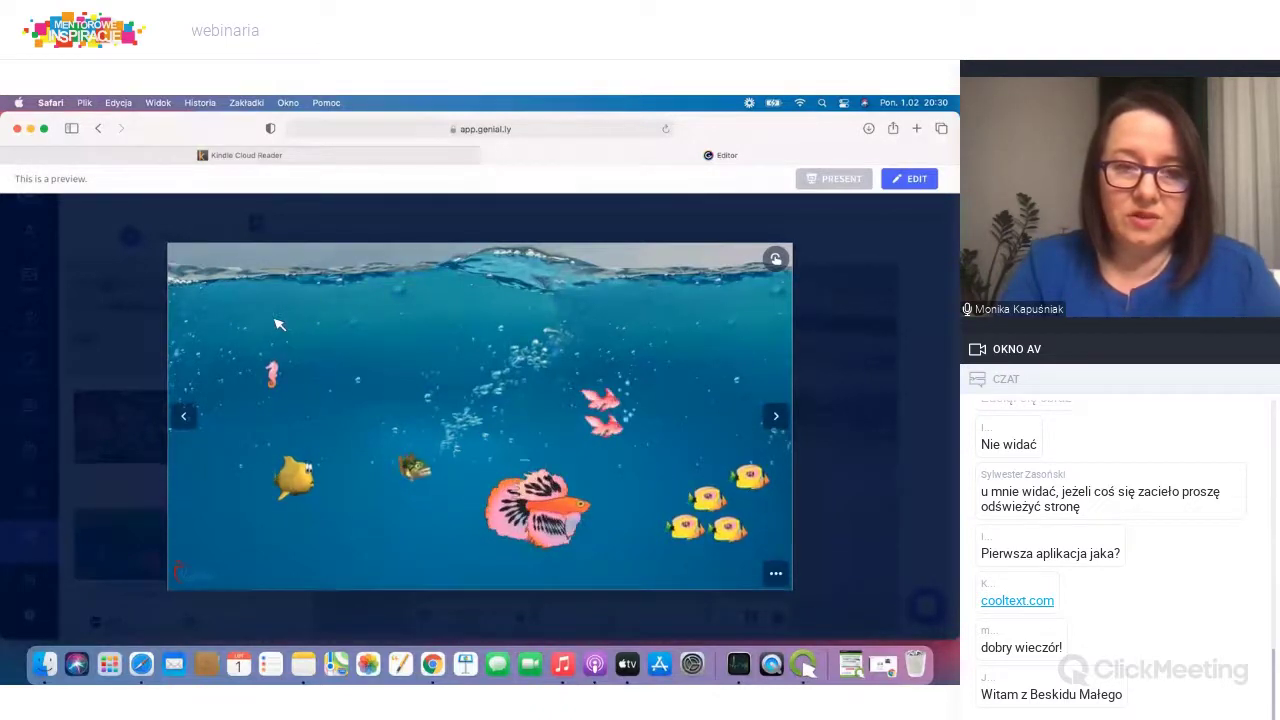
Step: Test the hidden seahorse on the previewed underwater page and return to editing
mouse_move(282, 329)
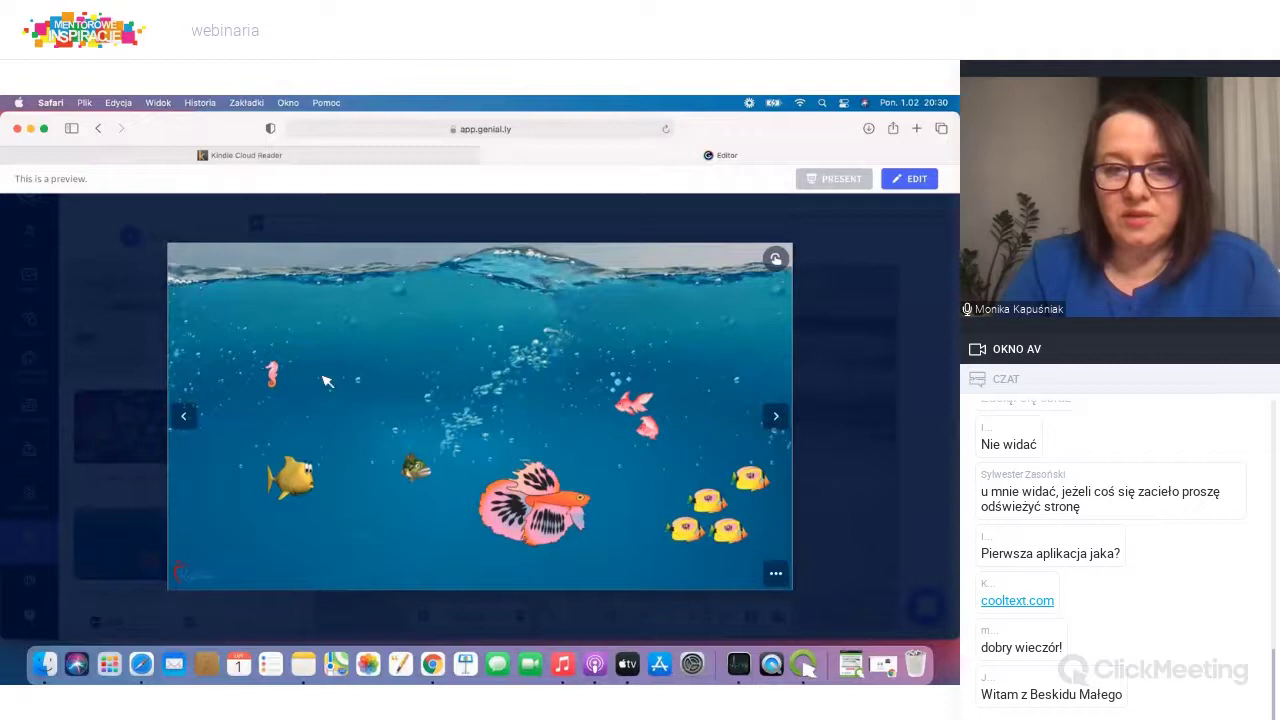
click(278, 335)
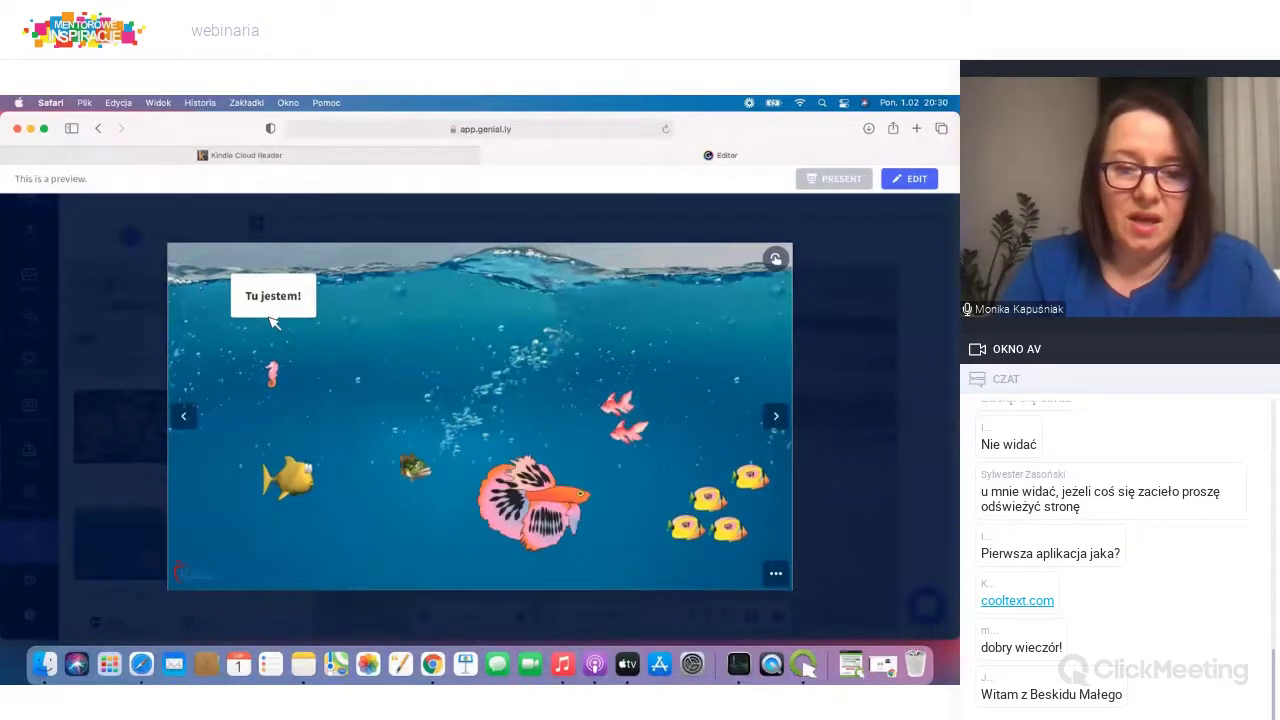
click(276, 374)
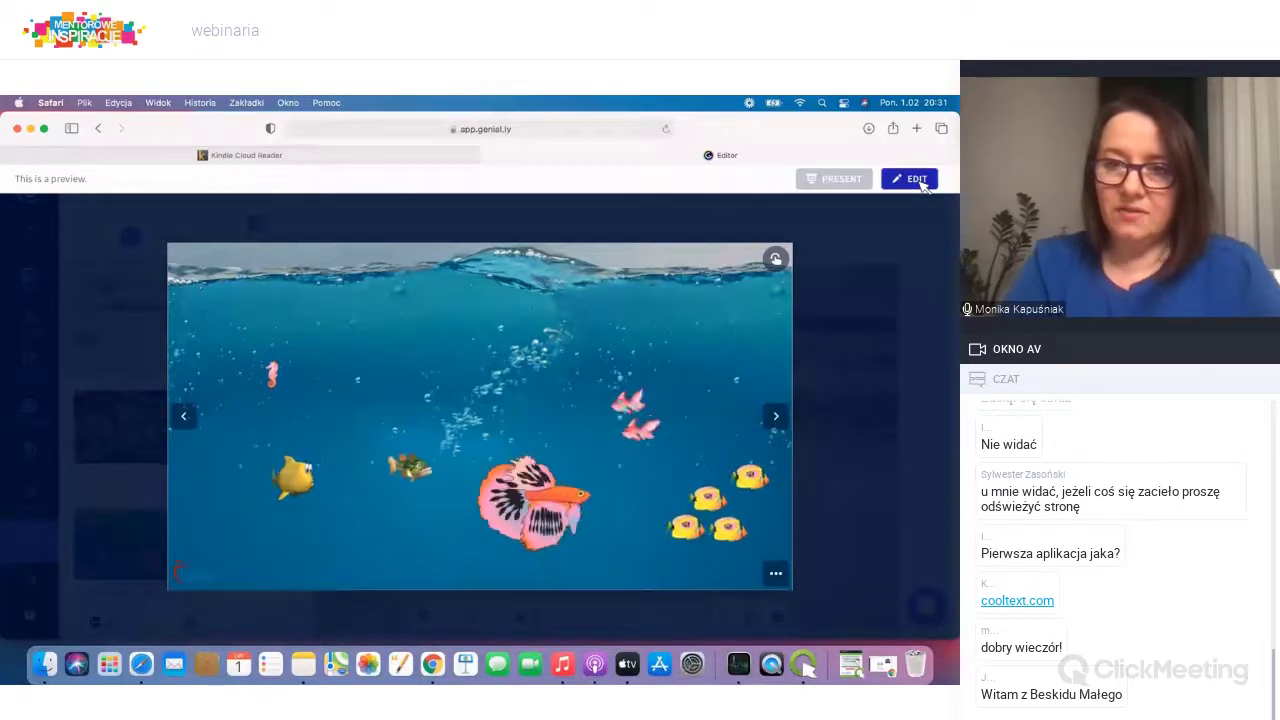
click(917, 179)
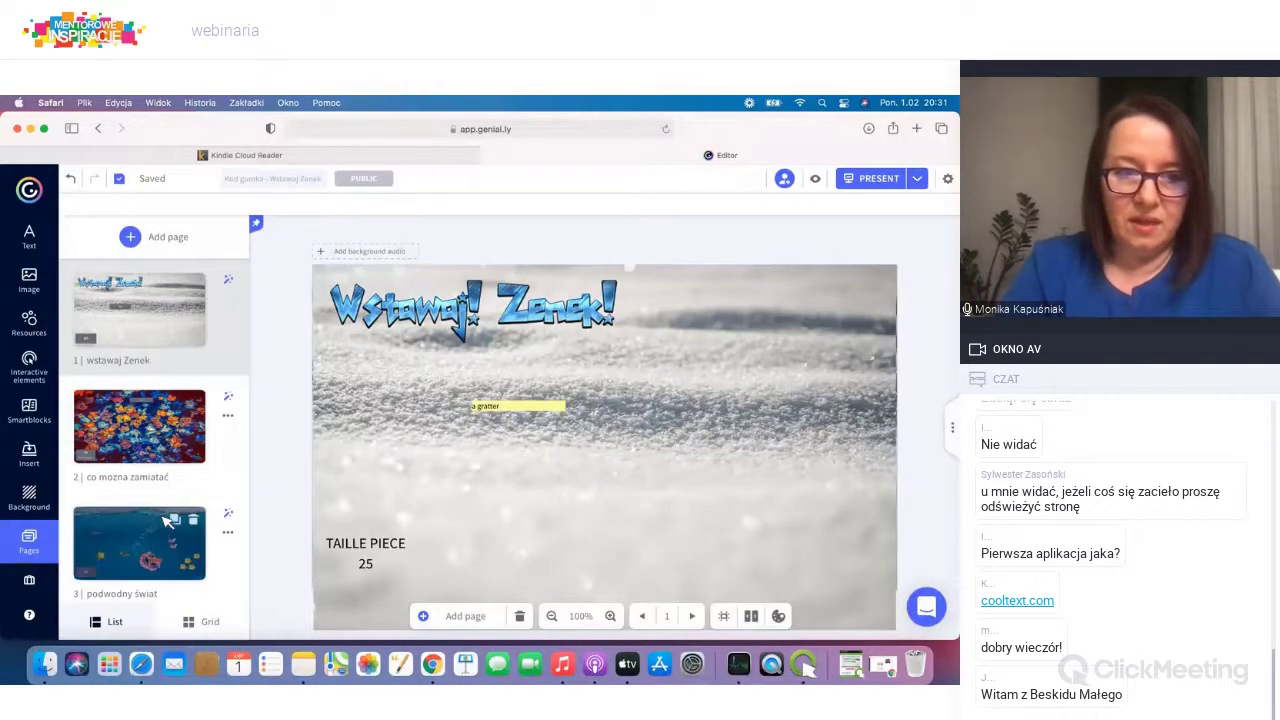
Step: Open the "kod" page and examine the yellow "a gratter" strip and the "TAILLE PIECE 10" eraser element
scroll(166, 520, down, 3)
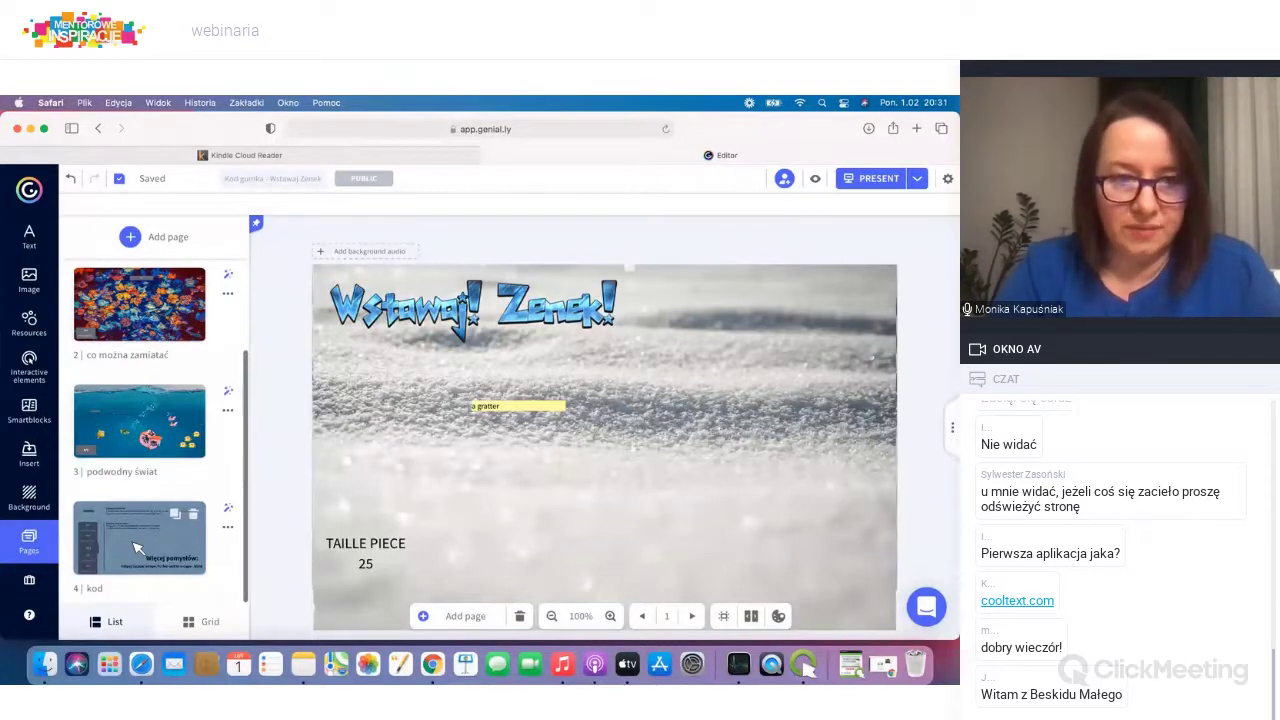
click(138, 548)
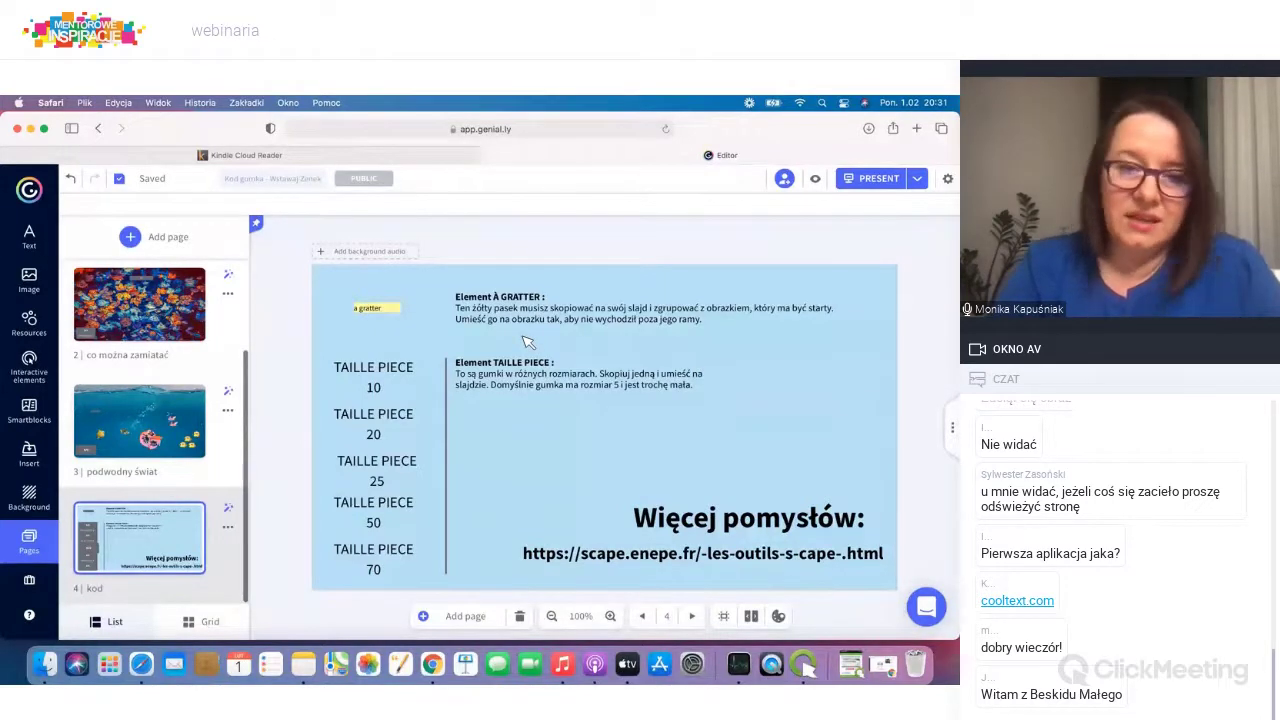
click(386, 309)
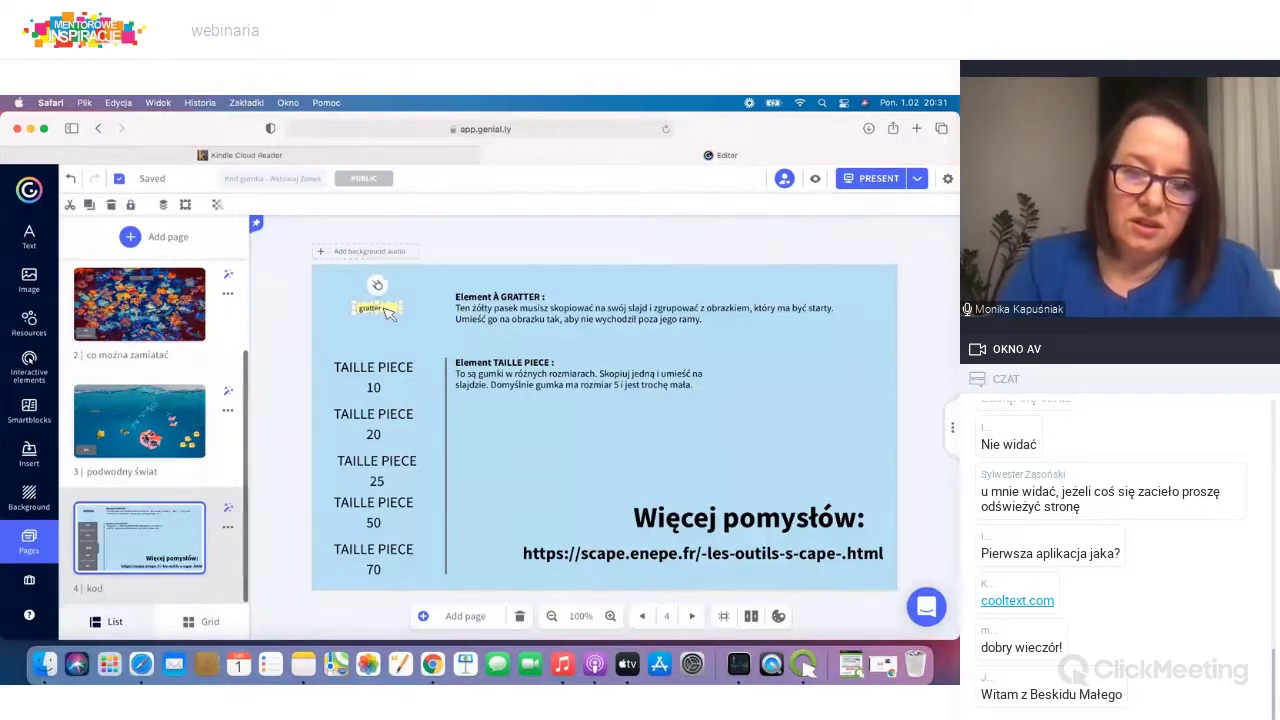
click(420, 342)
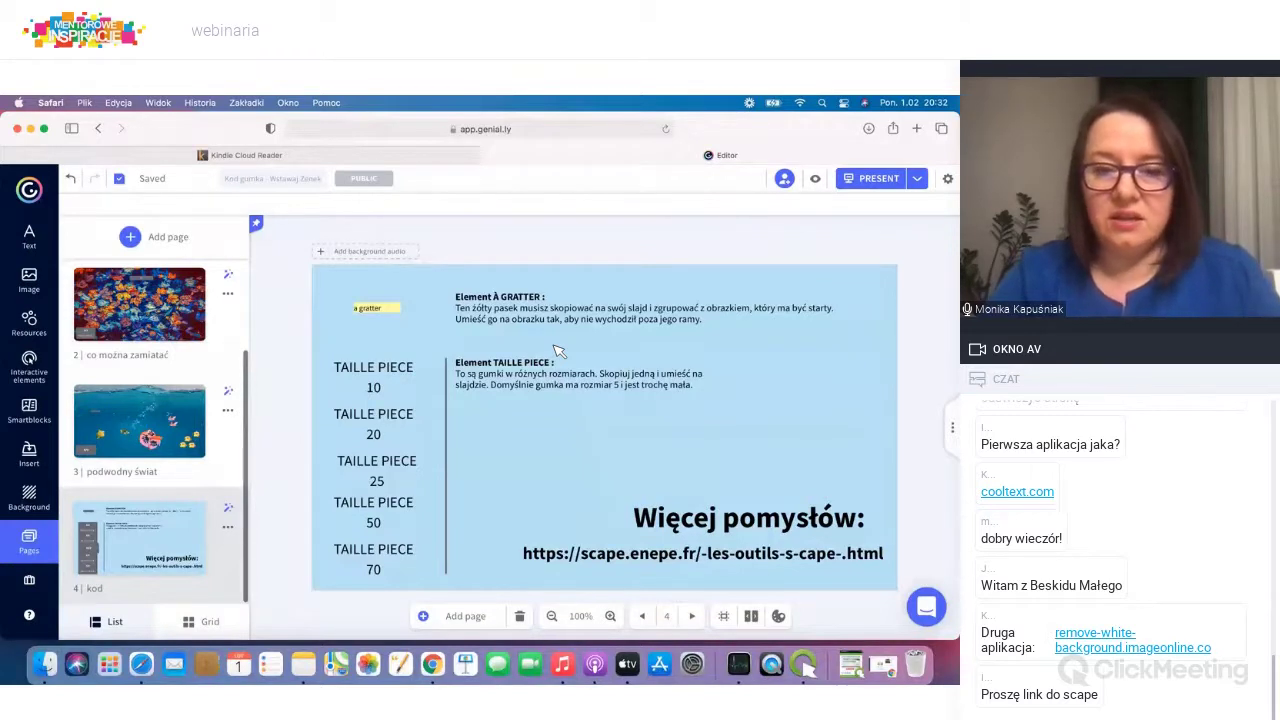
click(391, 372)
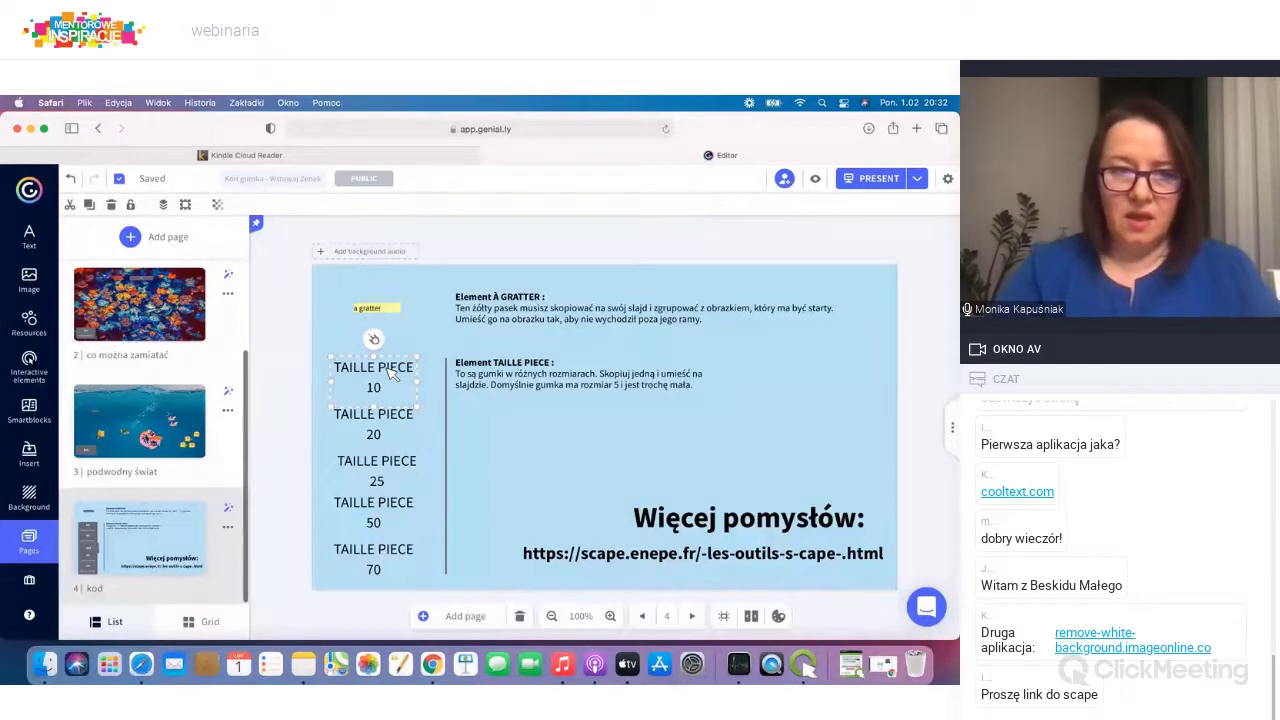
Step: Open the "podwodny świat" page and shift its "TAILLE PIECE 25" element slightly to the right
click(147, 421)
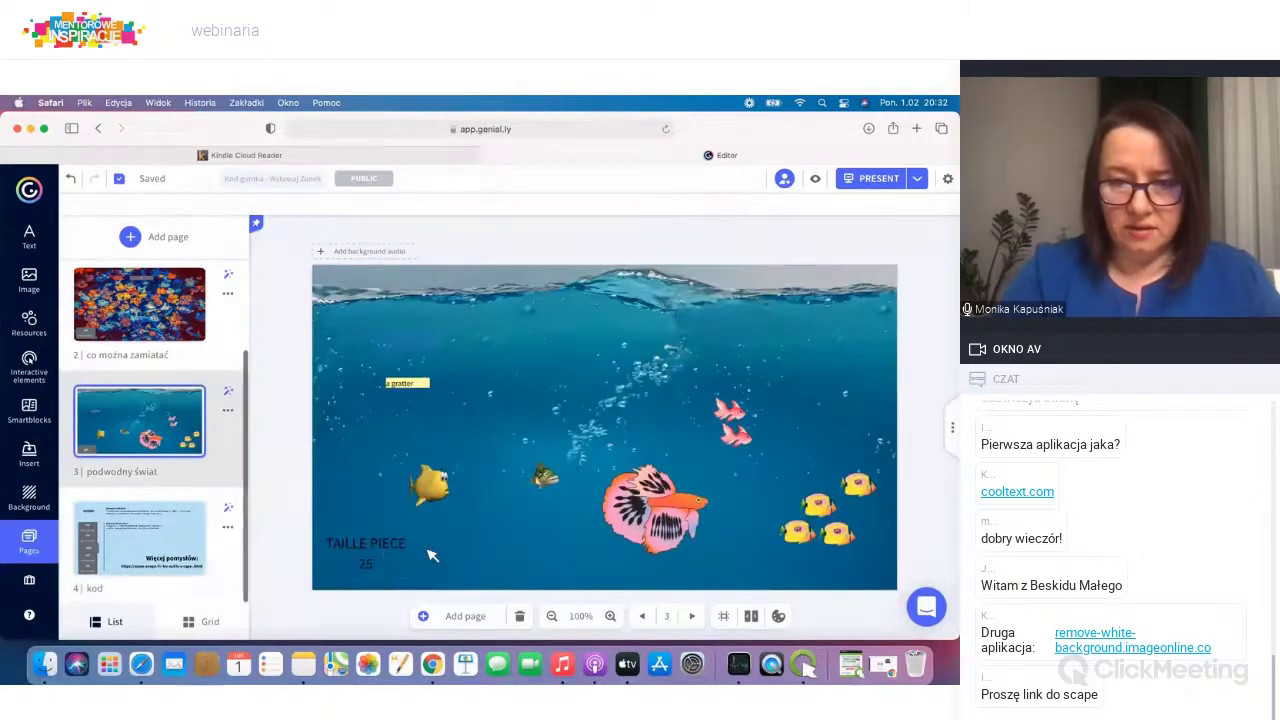
click(389, 549)
mouse_move(380, 557)
mouse_down()
mouse_move(378, 541)
mouse_move(376, 556)
mouse_up()
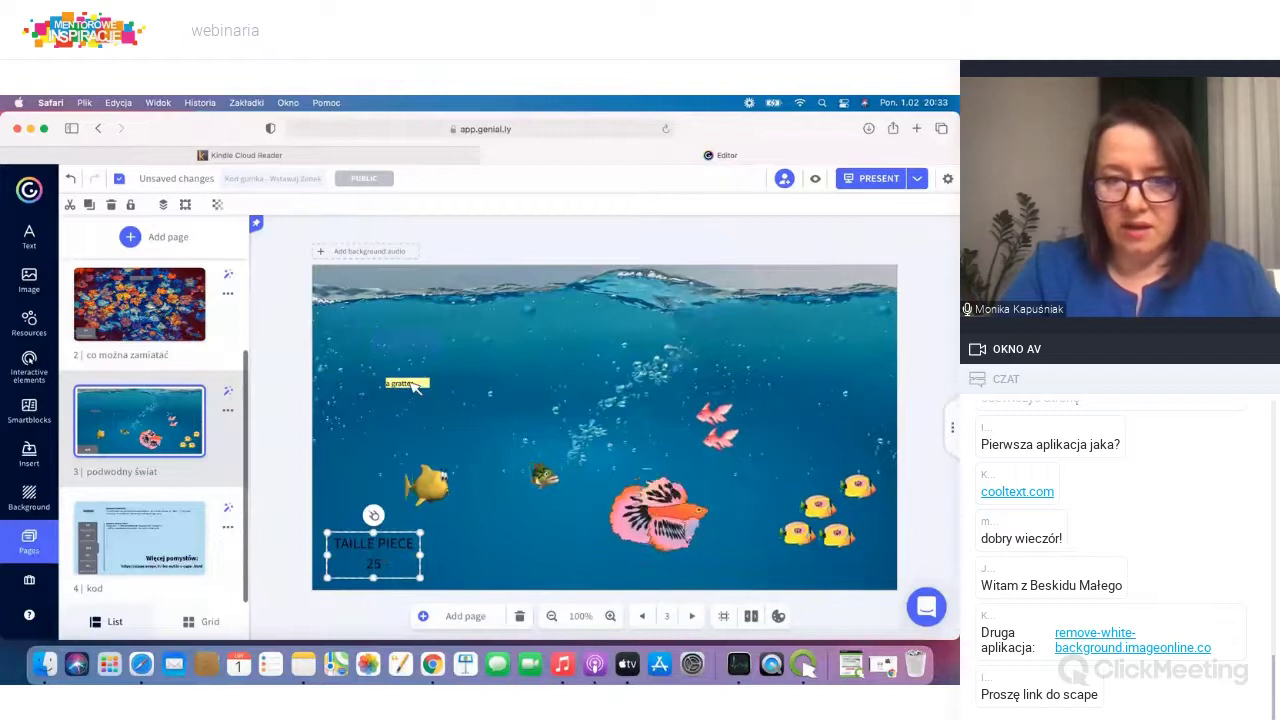
Step: Try the "a gratter" cover group at the water surface and over the small green fish, and return it onto the seahorse
drag(416, 386, 456, 297)
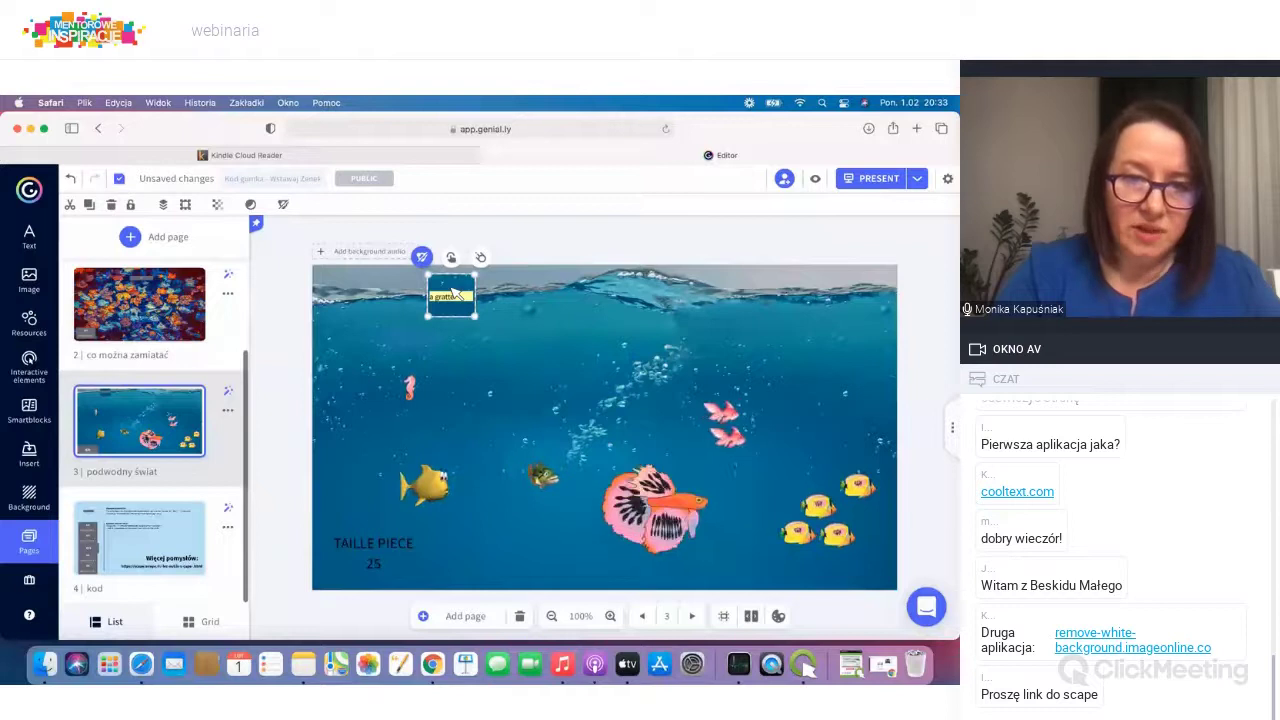
drag(453, 297, 416, 383)
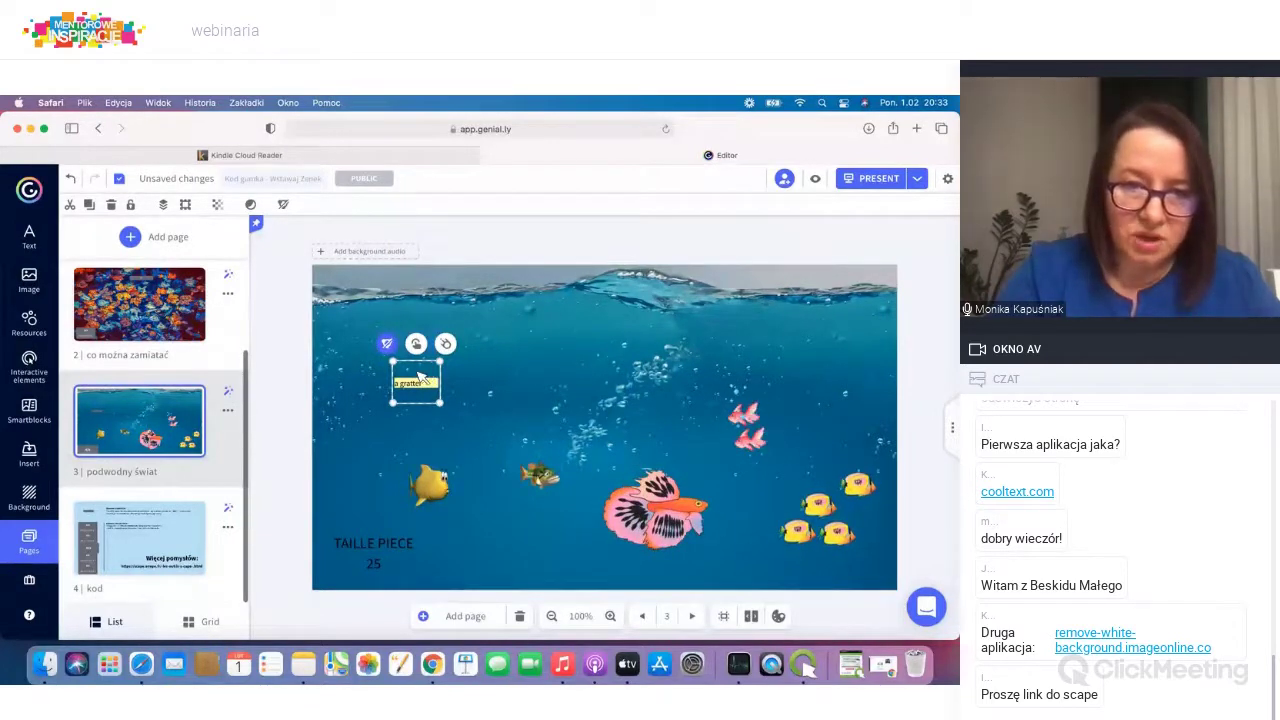
drag(428, 380, 545, 470)
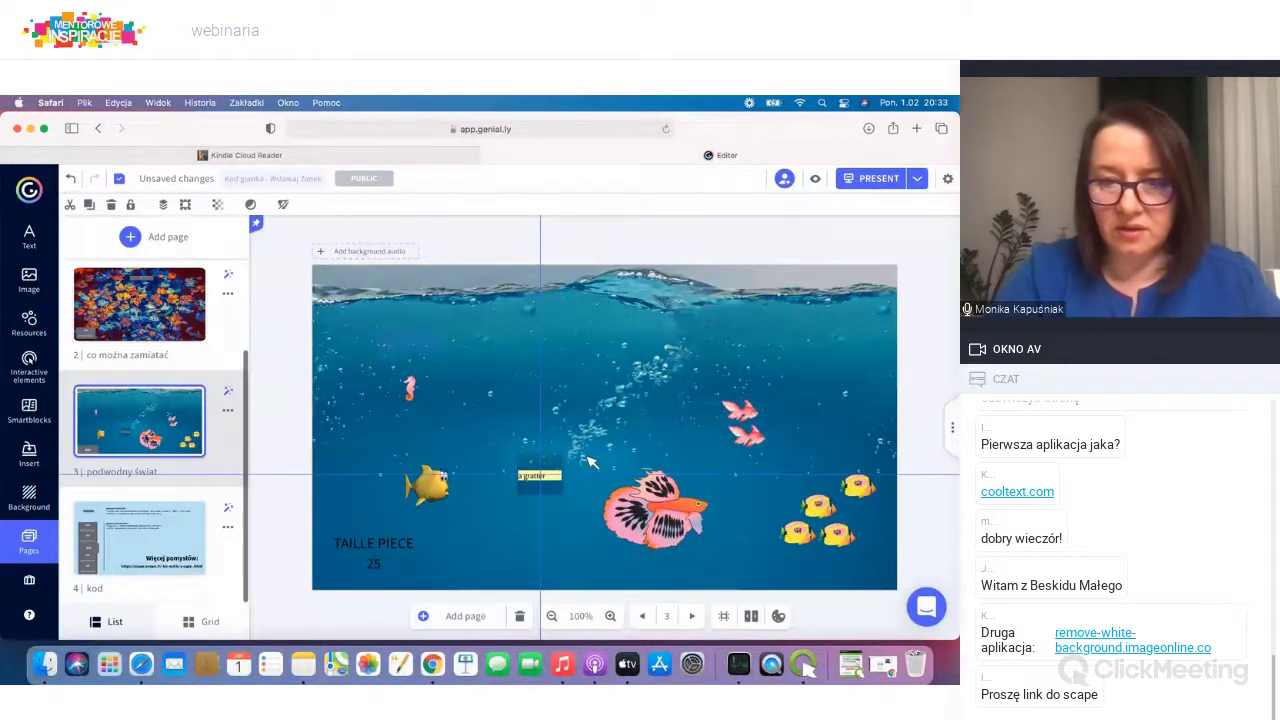
click(565, 502)
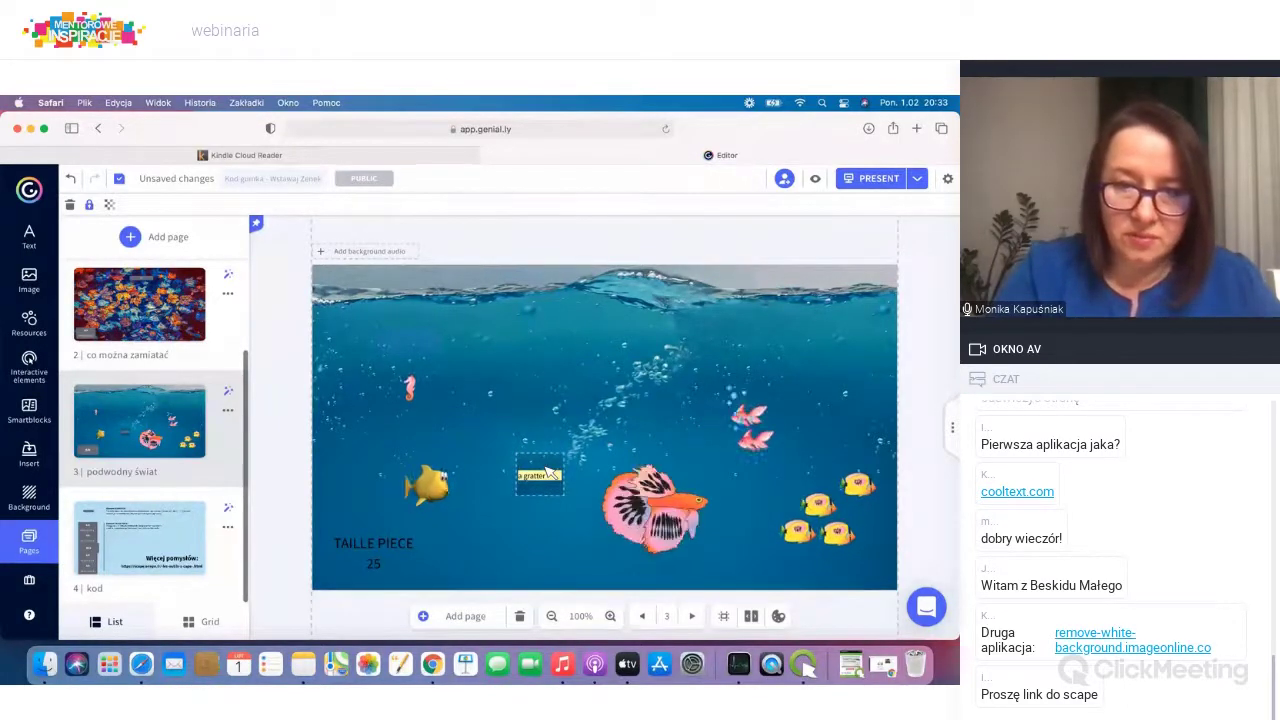
drag(548, 473, 416, 382)
click(552, 408)
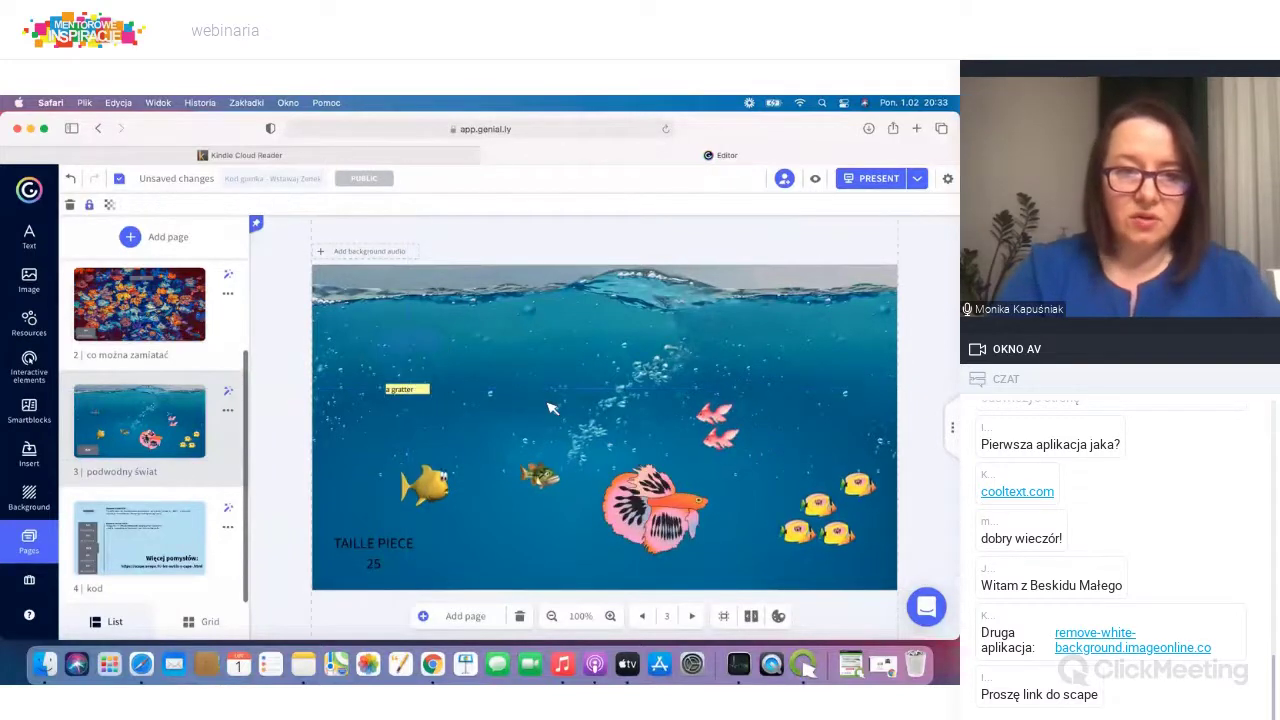
Step: Duplicate the "podwodny świat" page and delete the "a gratter" cover, "TAILLE PIECE 25" element and seahorse from the copy
click(178, 397)
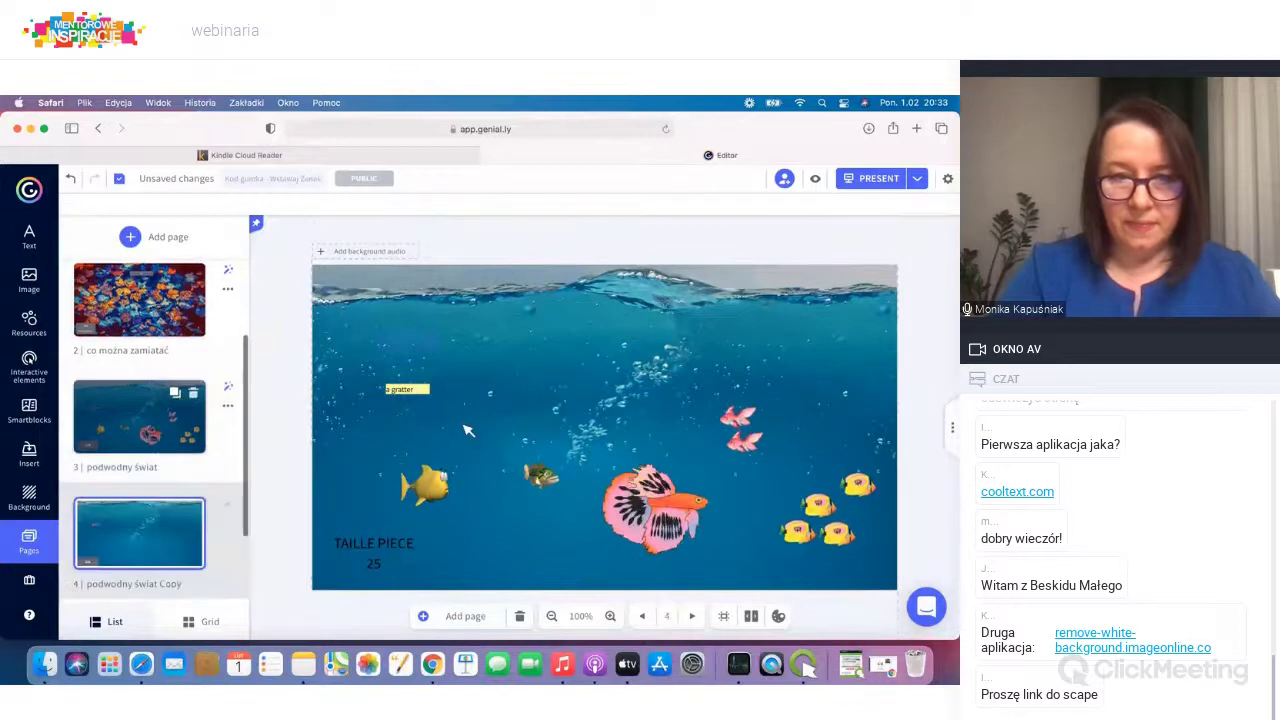
click(407, 390)
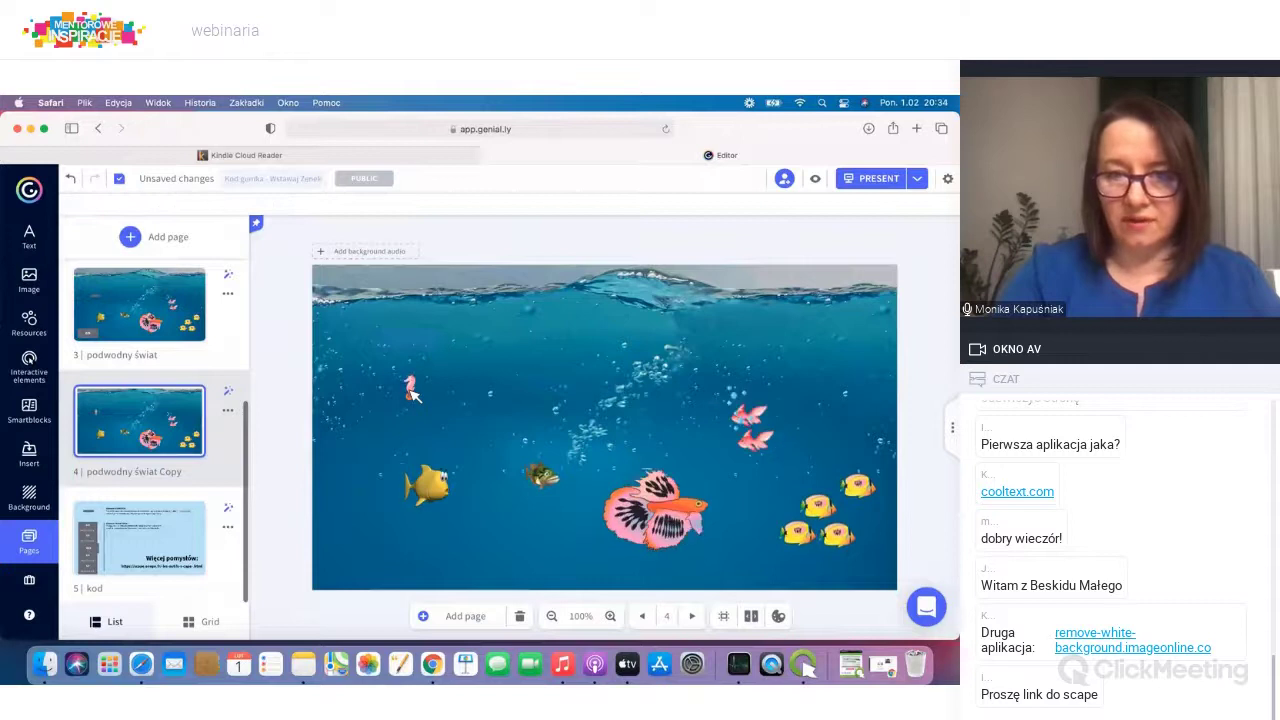
click(408, 390)
key(Delete)
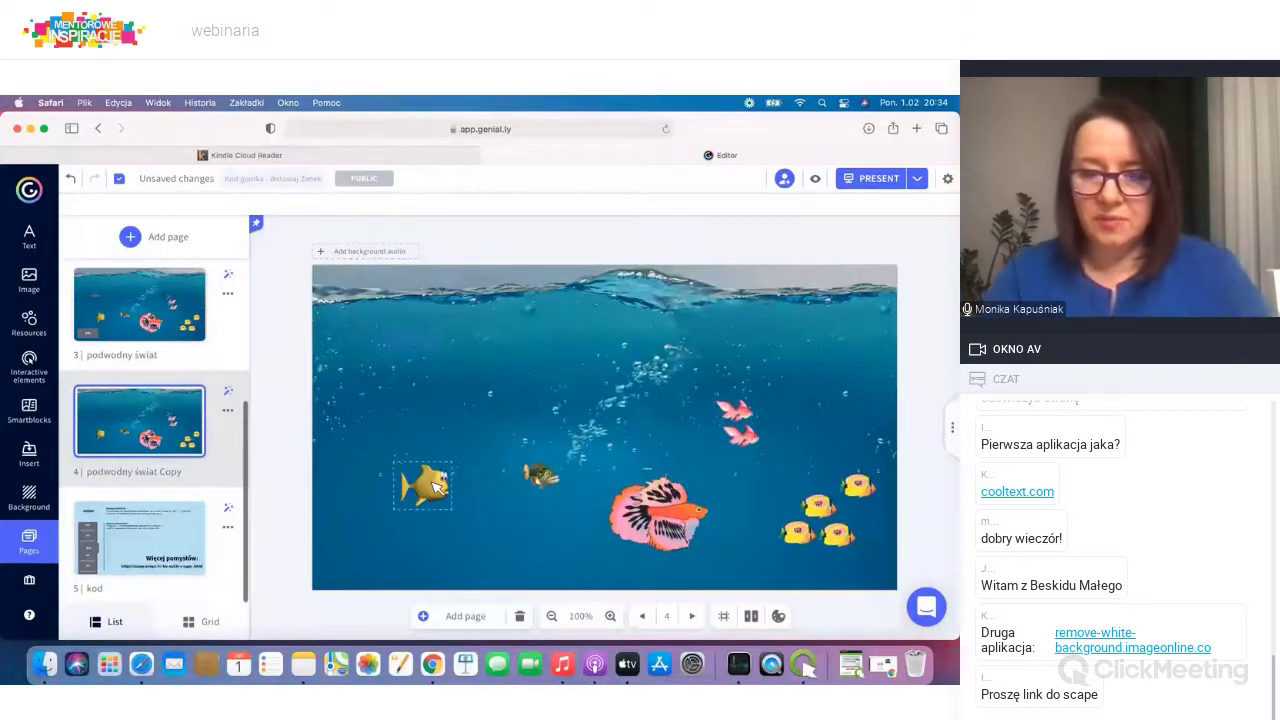
Step: Delete all the remaining fish from the copied underwater page, leaving only its background
click(540, 476)
key(Delete)
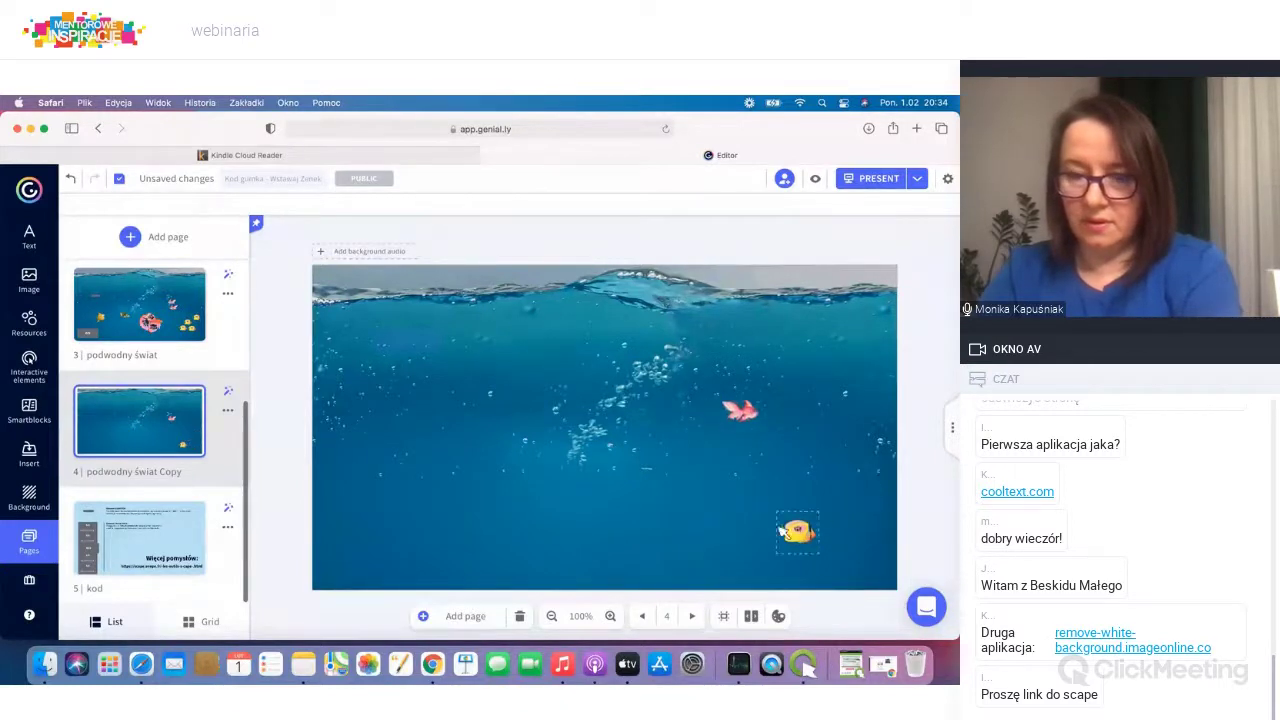
click(726, 416)
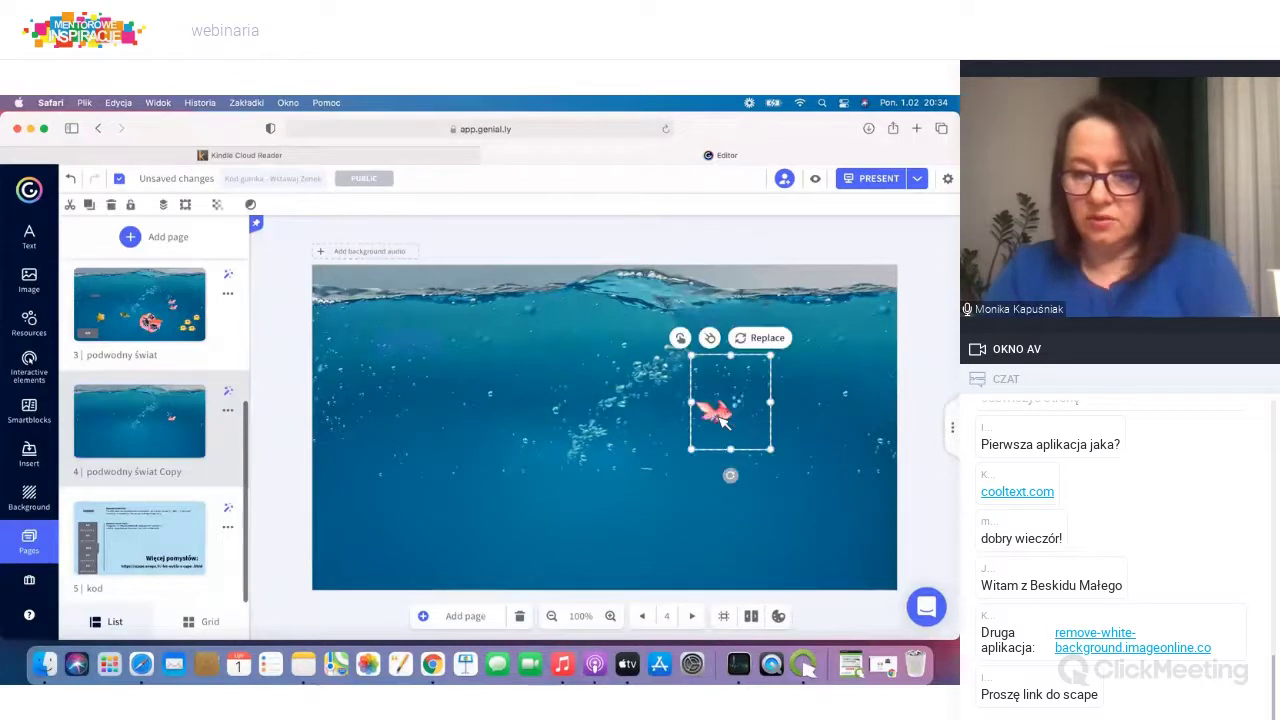
key(BackSpace)
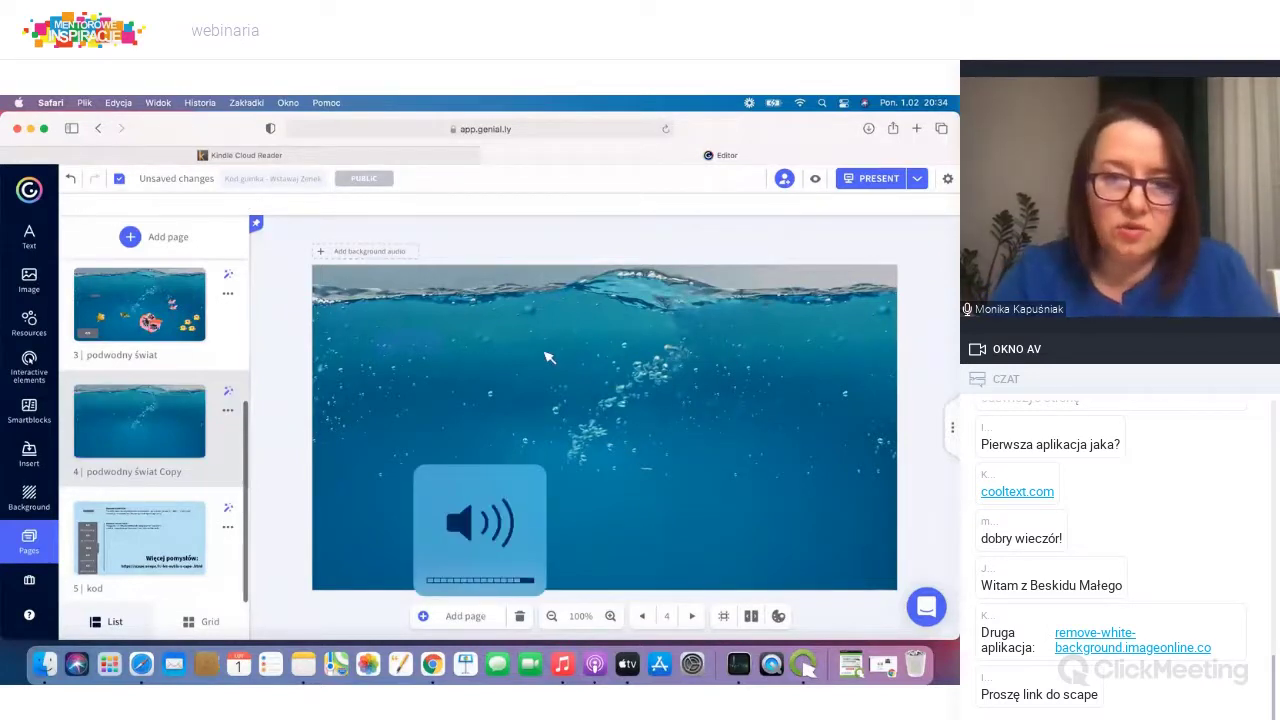
Step: Replace the copied underwater page's background with the Pixabay photo of poppies in a field, and delete the leftover pale blue rectangle
click(205, 481)
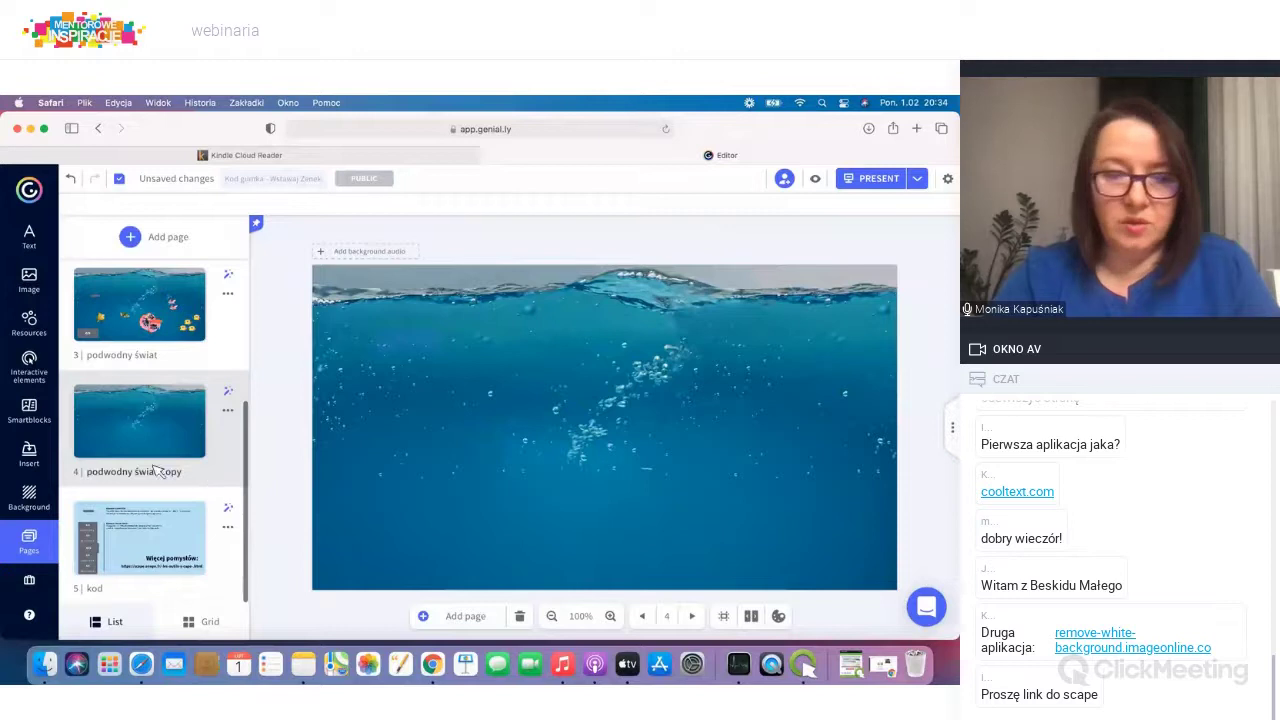
click(30, 495)
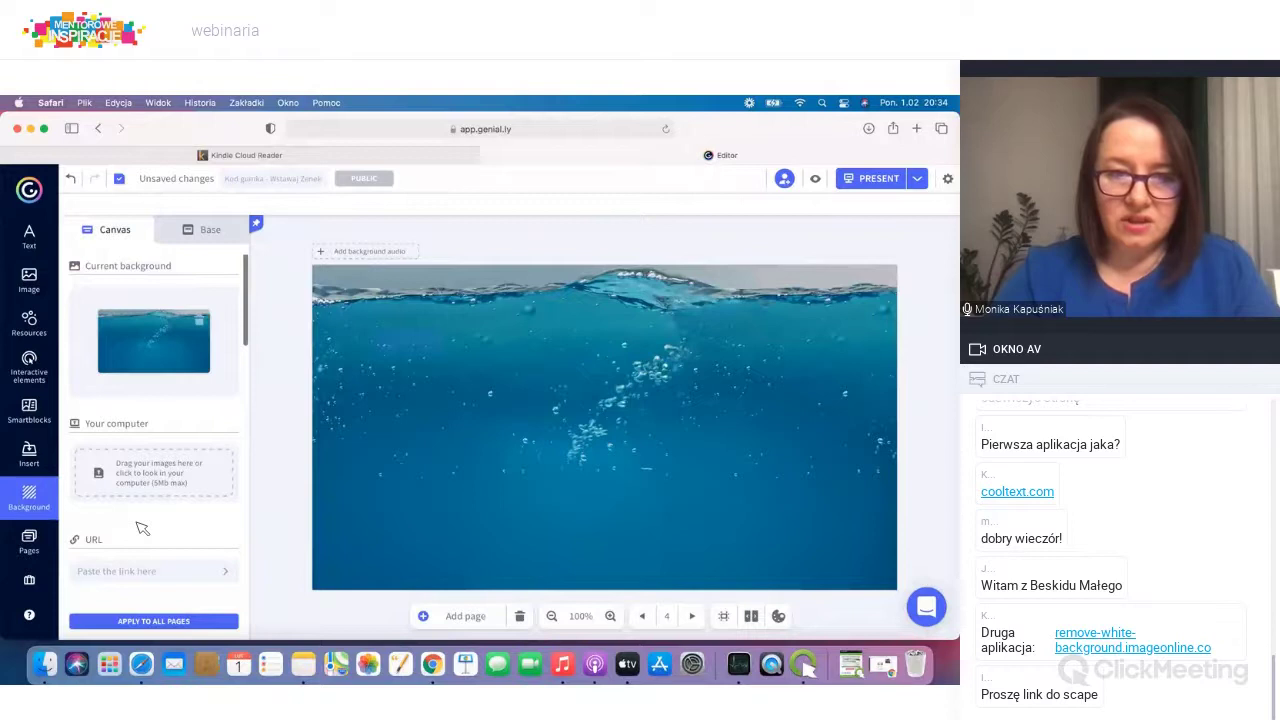
scroll(140, 528, down, 5)
scroll(140, 528, down, 3)
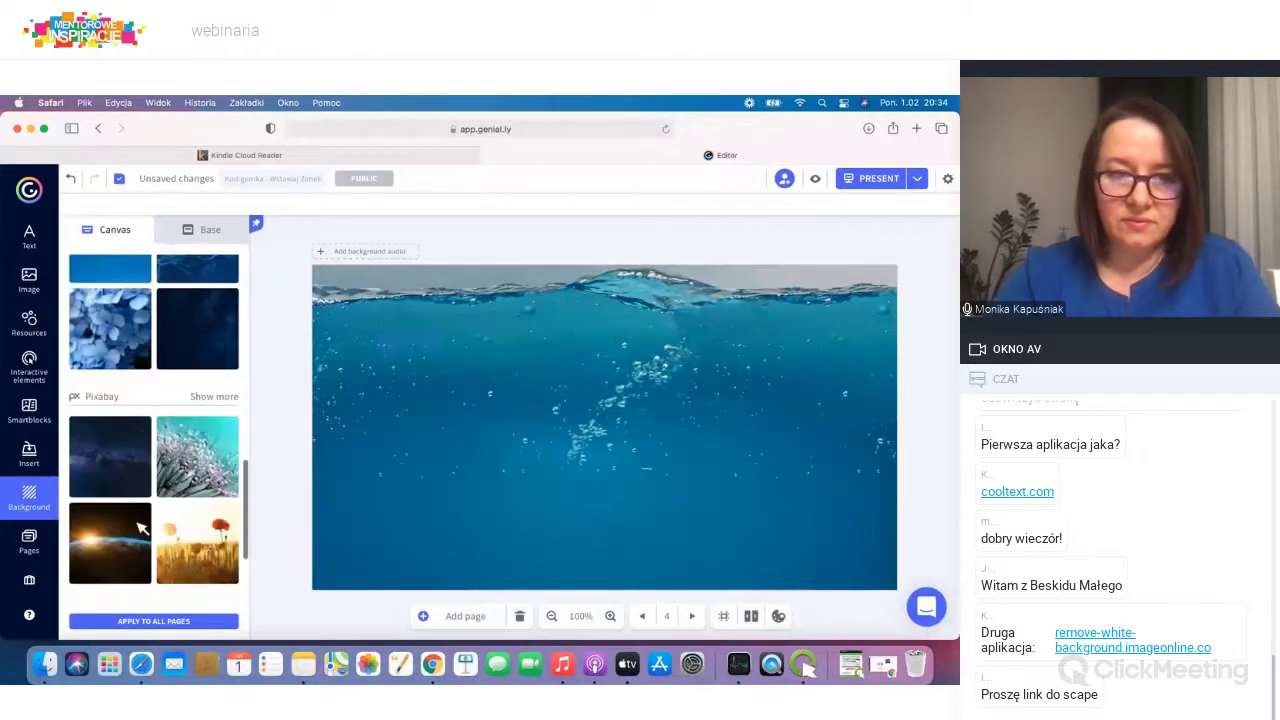
scroll(142, 528, down, 3)
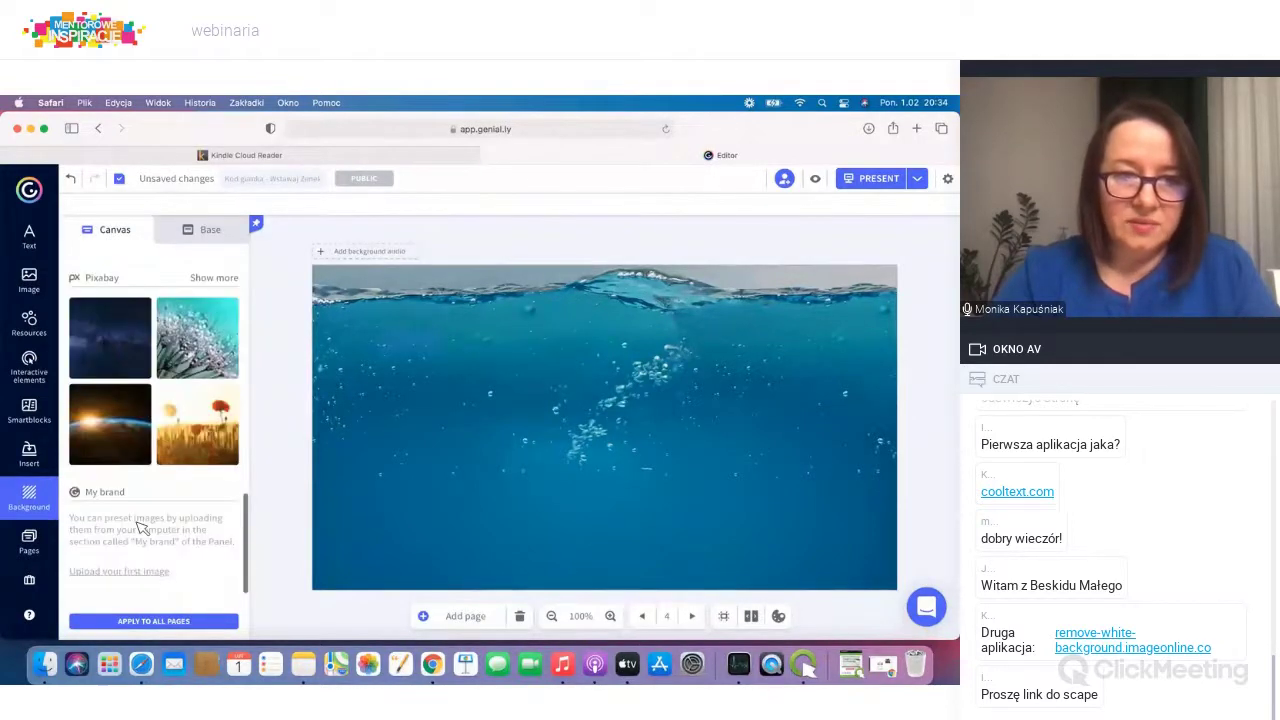
scroll(142, 528, up, 3)
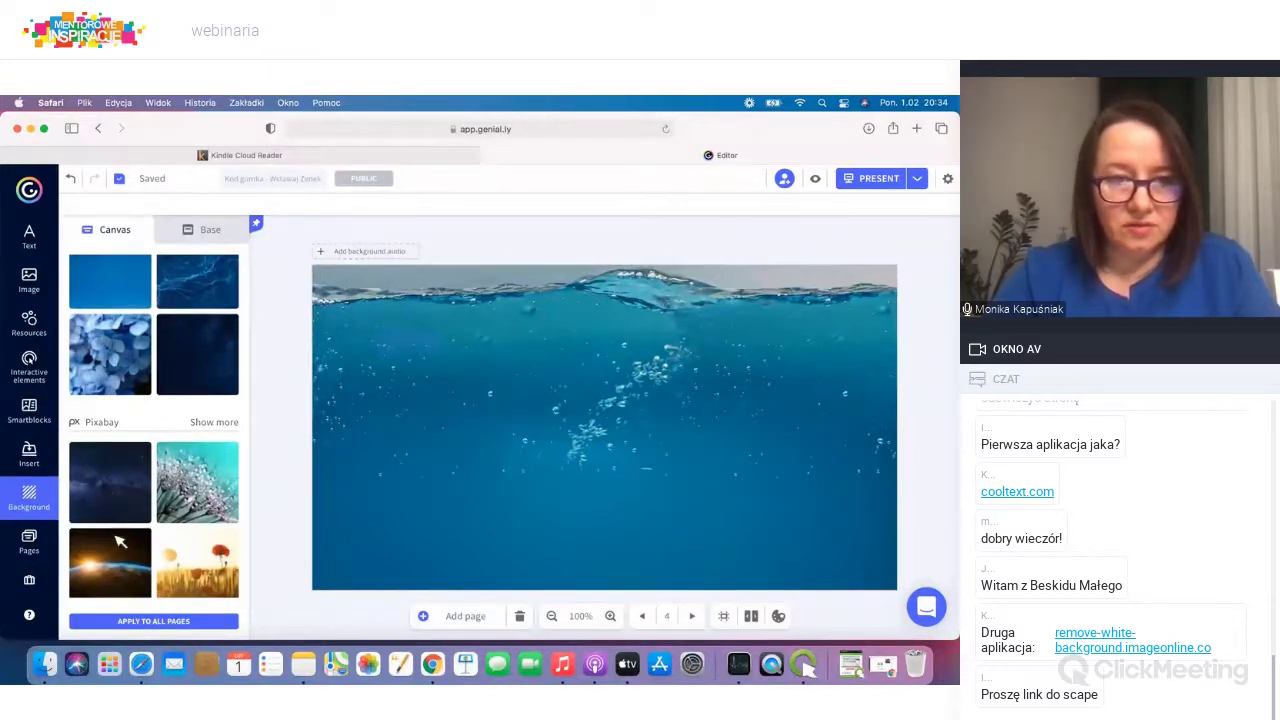
click(214, 425)
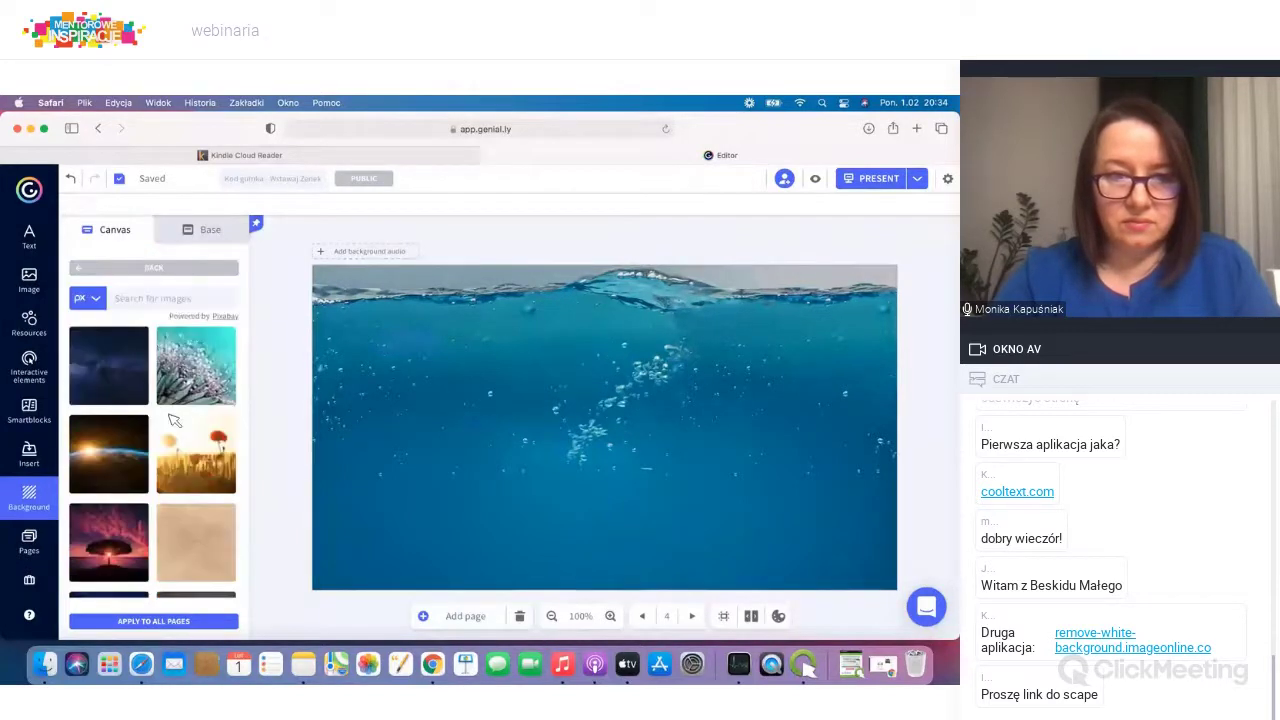
click(202, 458)
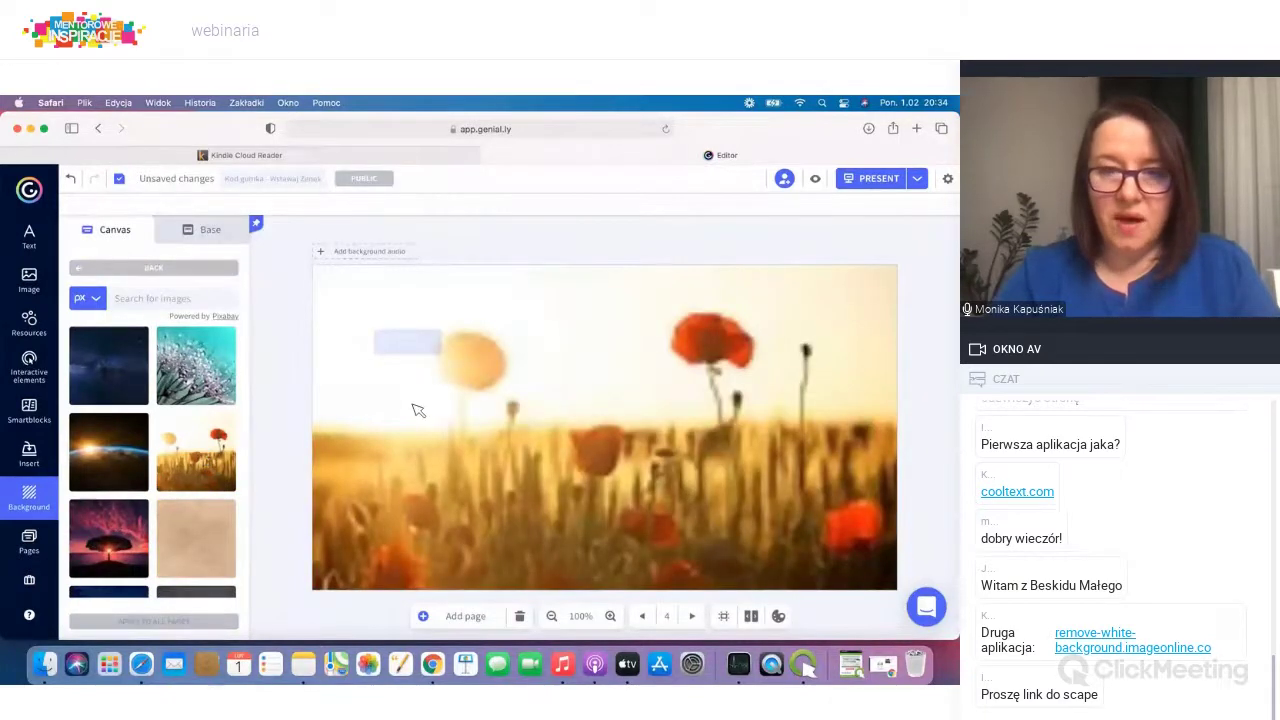
click(410, 350)
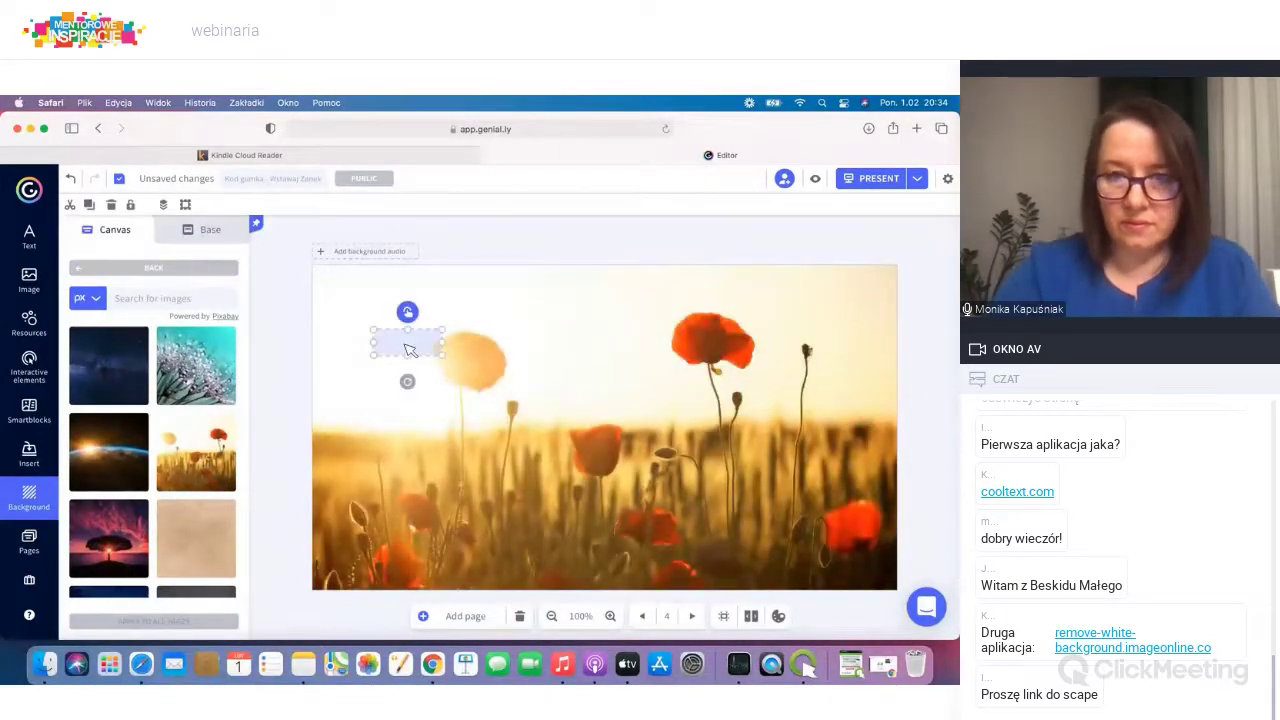
key(Escape)
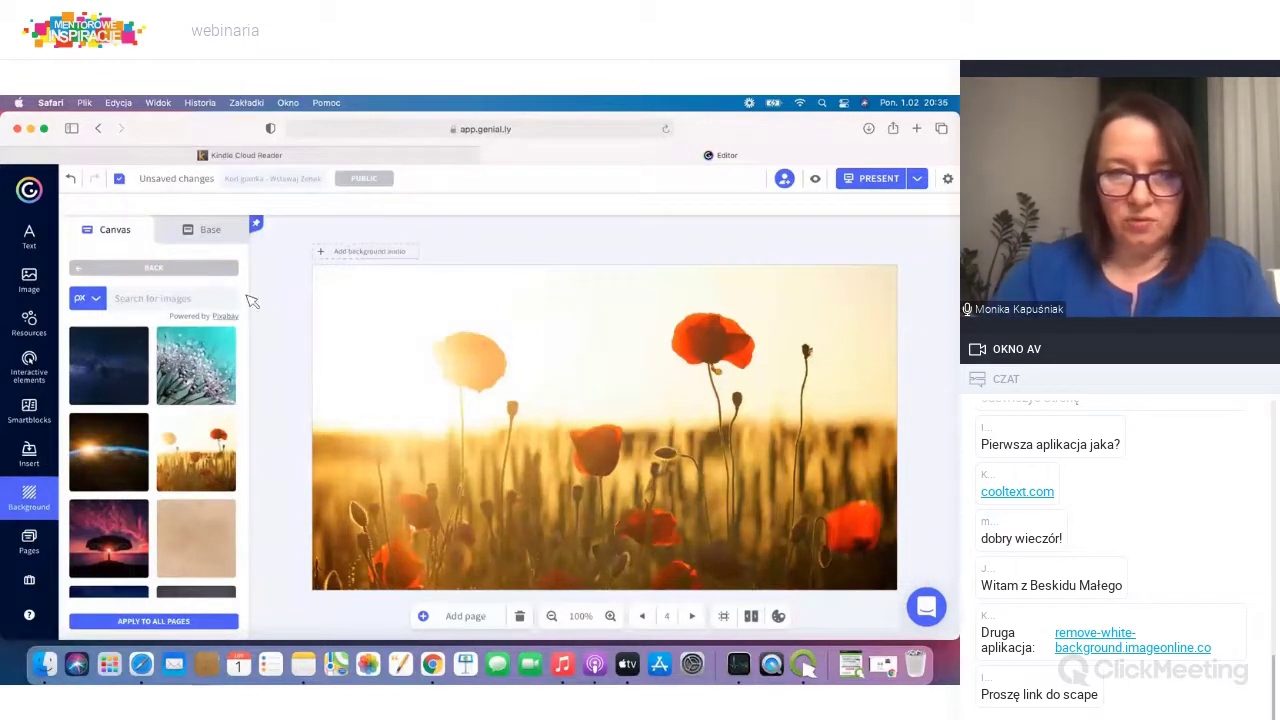
Step: Browse the Pixabay images available for insertion and search them for "ogród", looking through the results for garden pictures
click(30, 281)
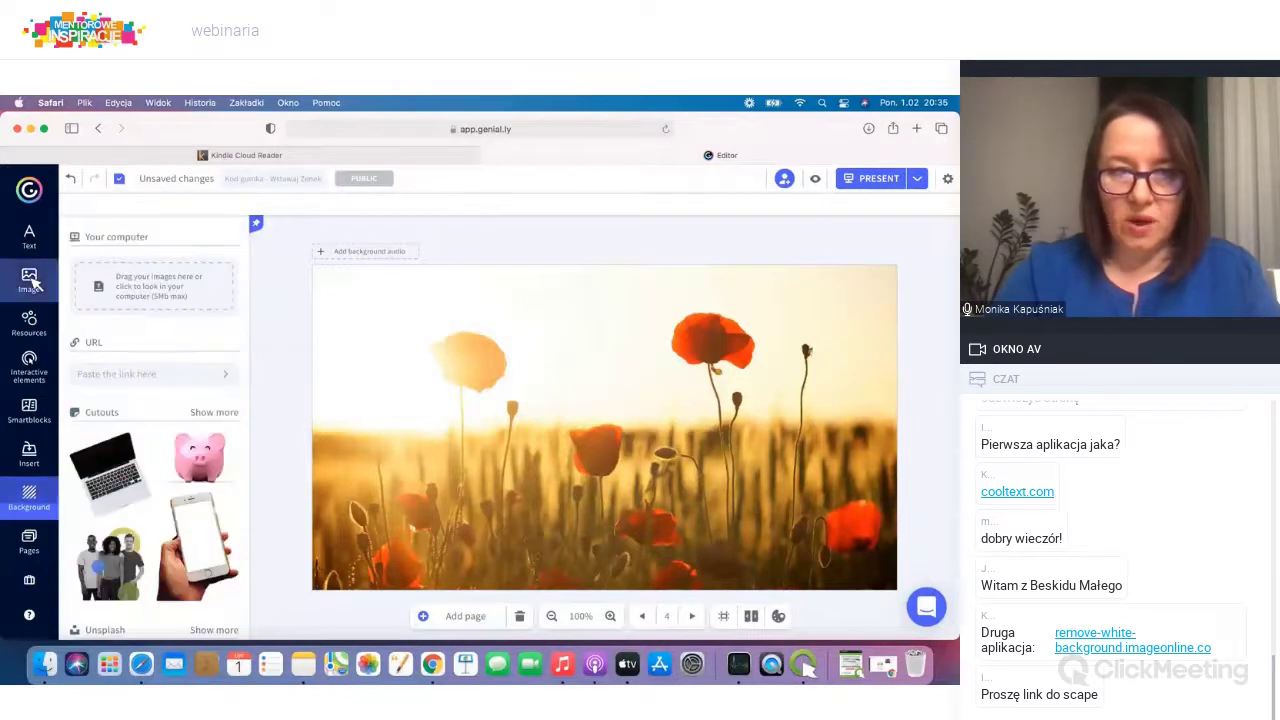
scroll(200, 380, down, 10)
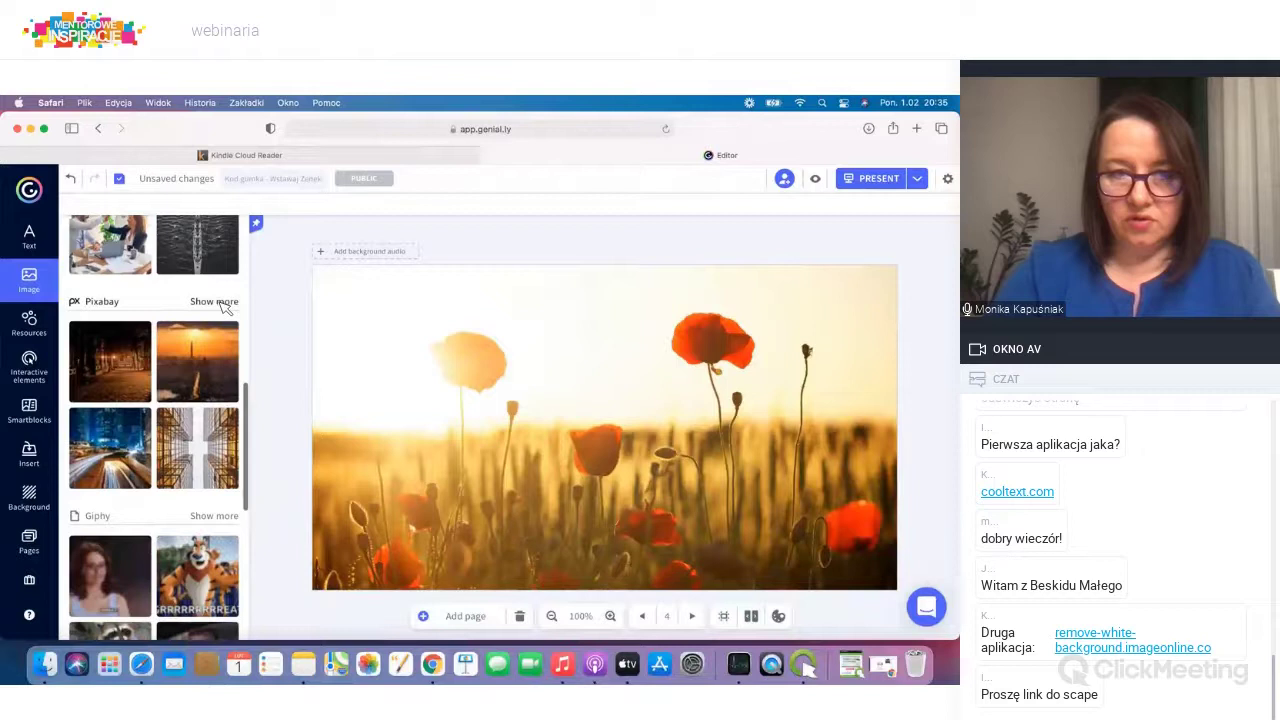
click(222, 303)
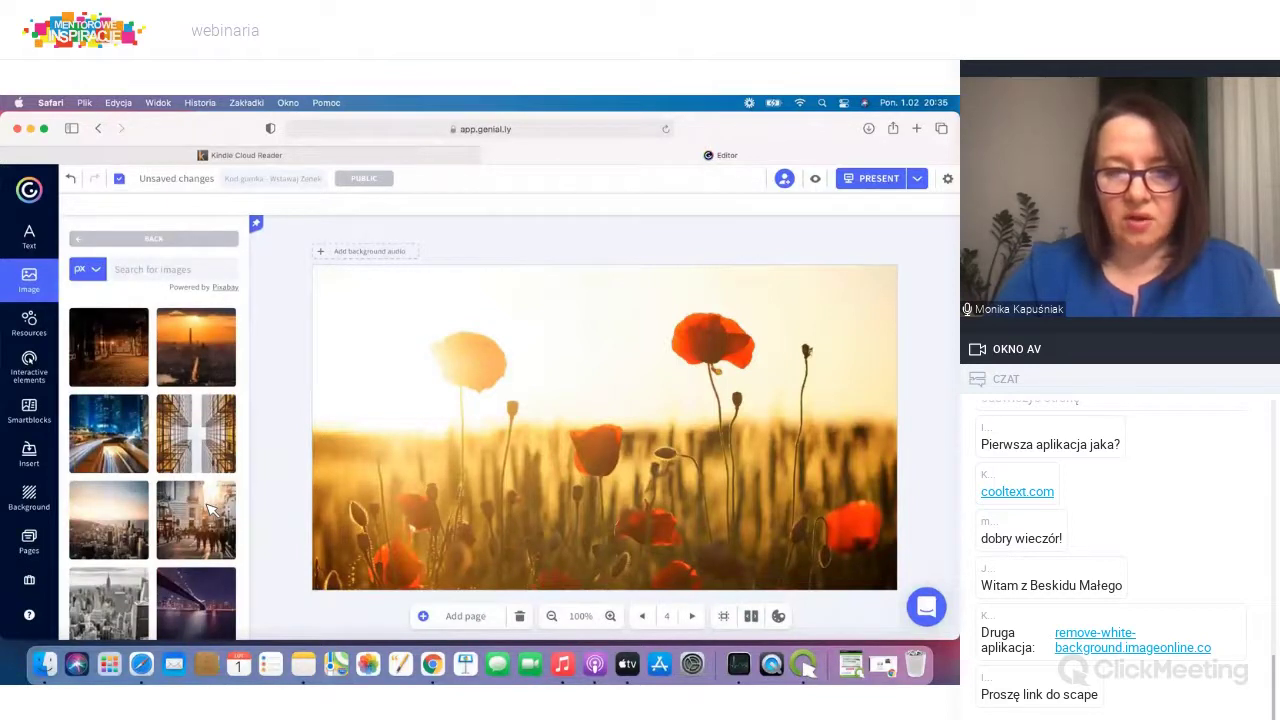
scroll(210, 510, down, 10)
scroll(210, 510, down, 5)
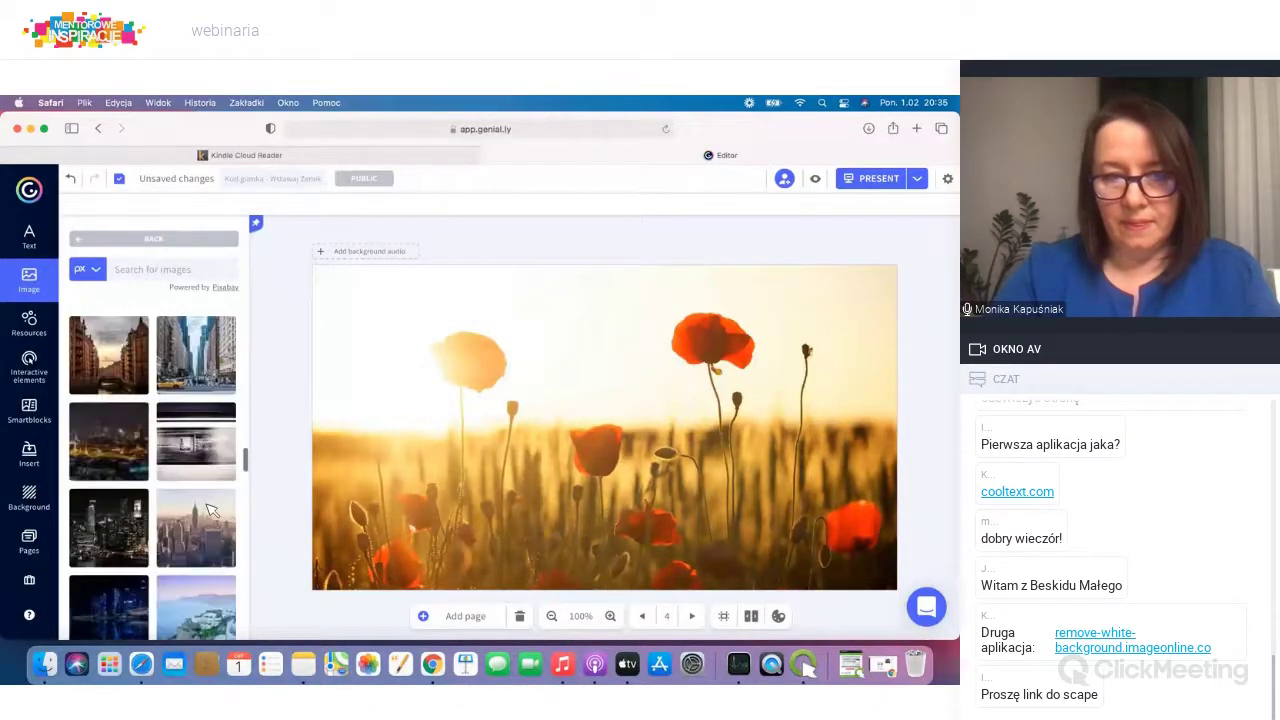
scroll(200, 480, up, 15)
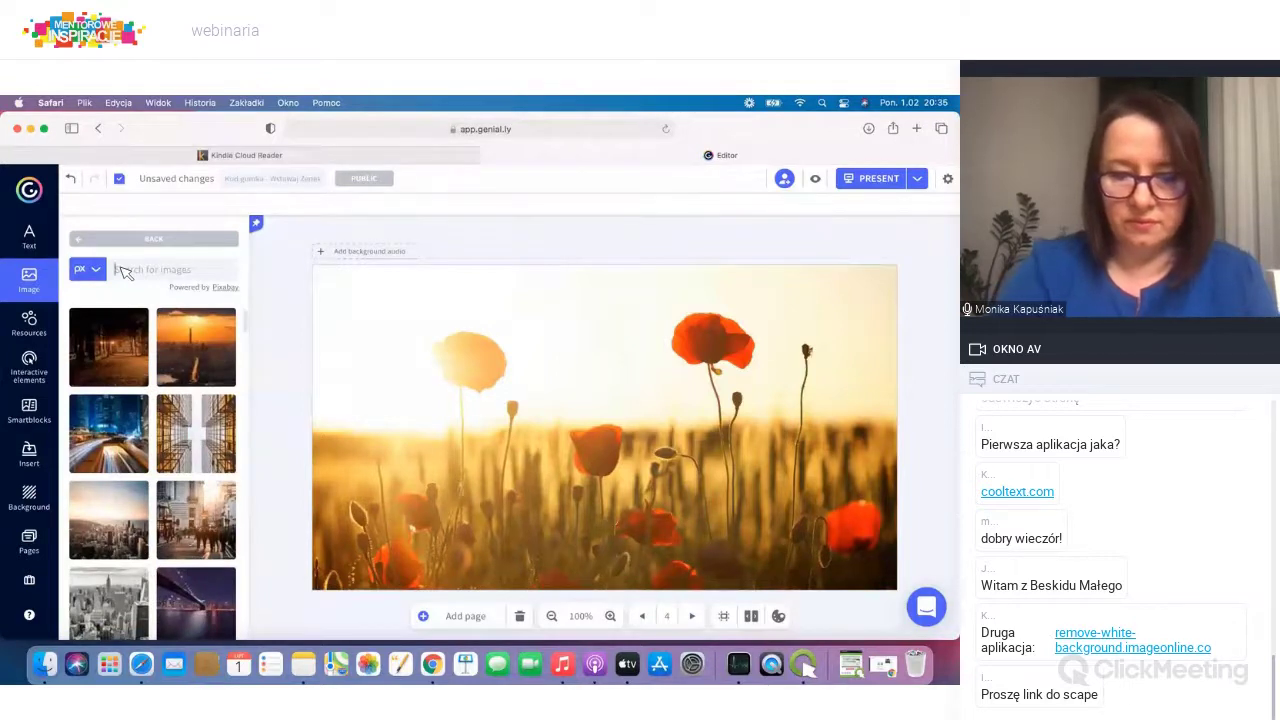
text(ogród)
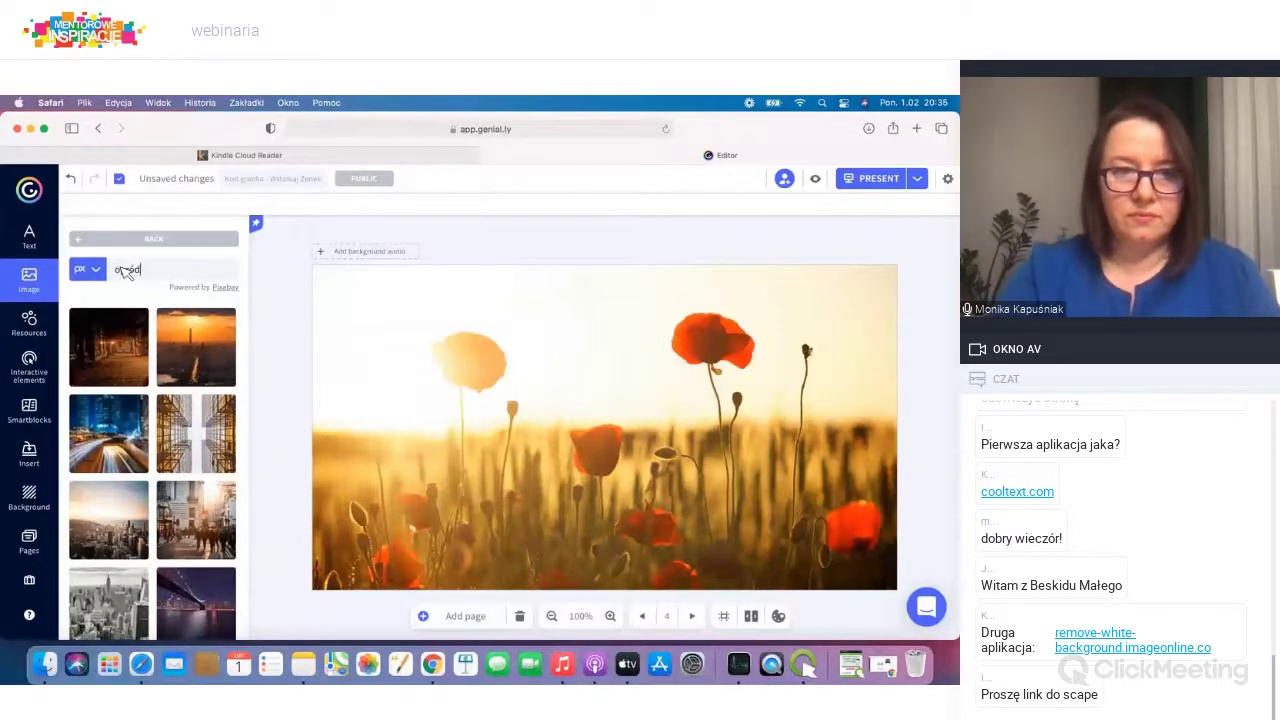
key(Return)
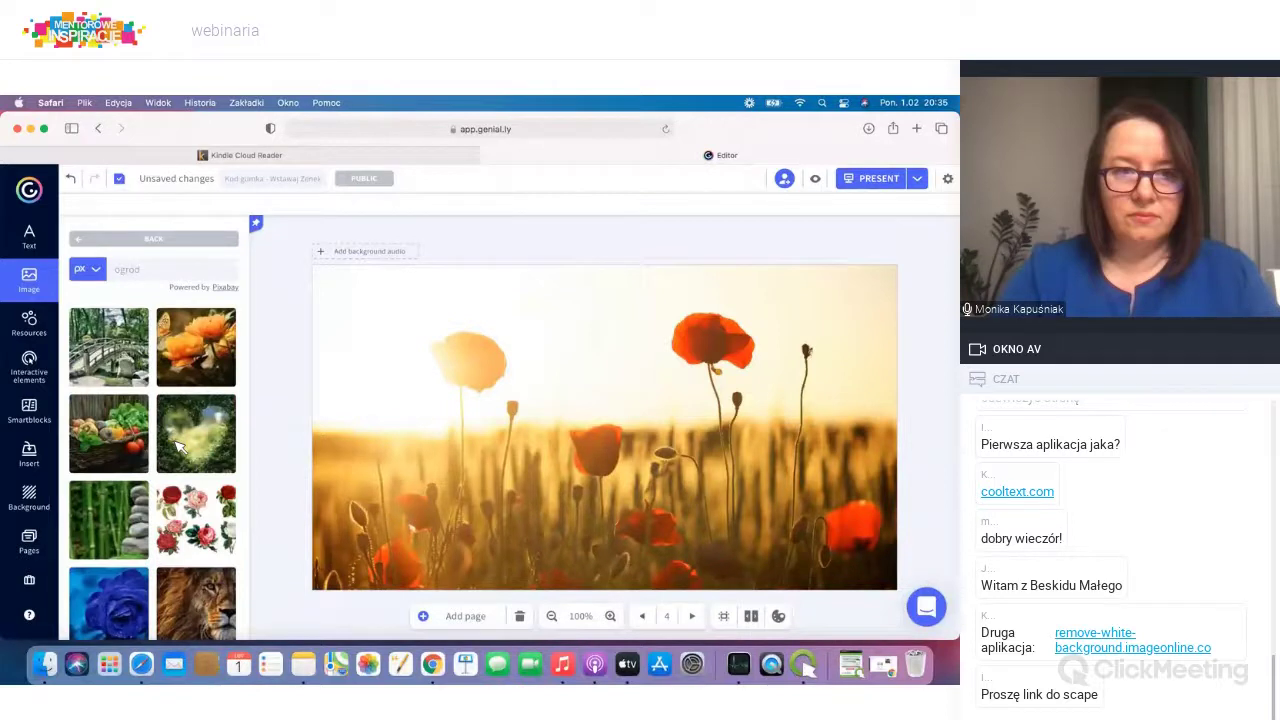
scroll(180, 447, down, 5)
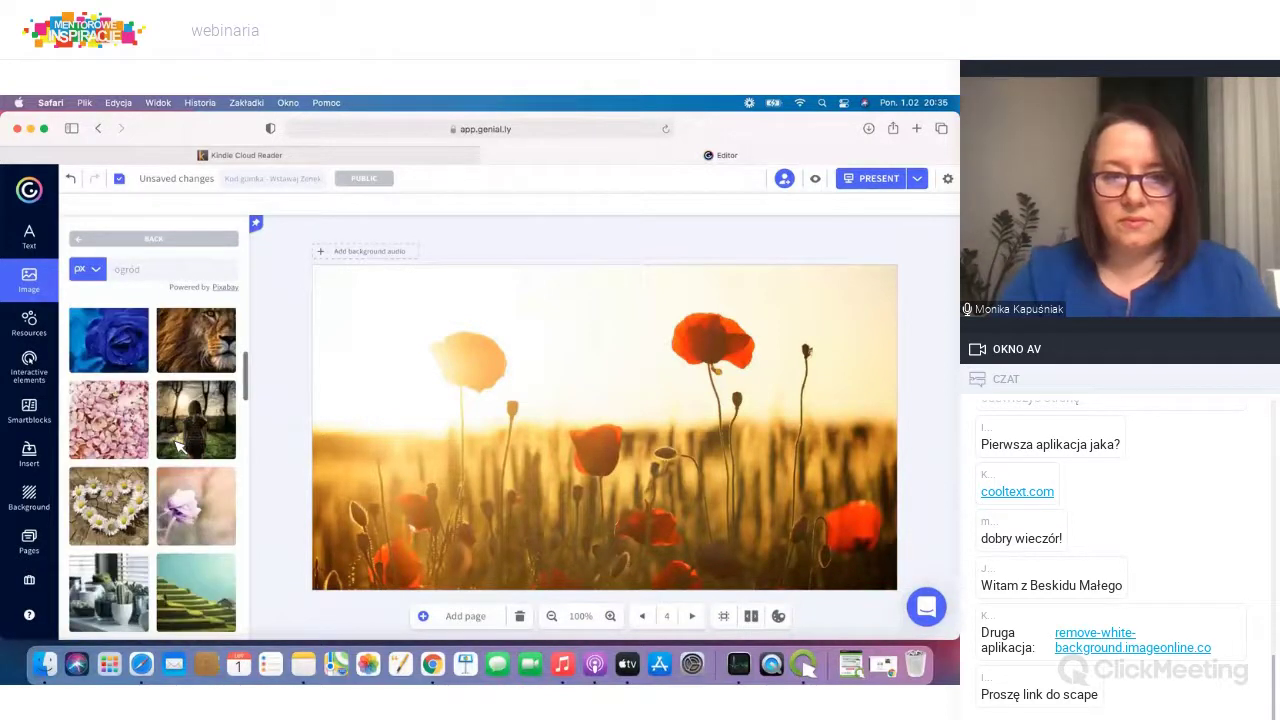
scroll(178, 447, down, 5)
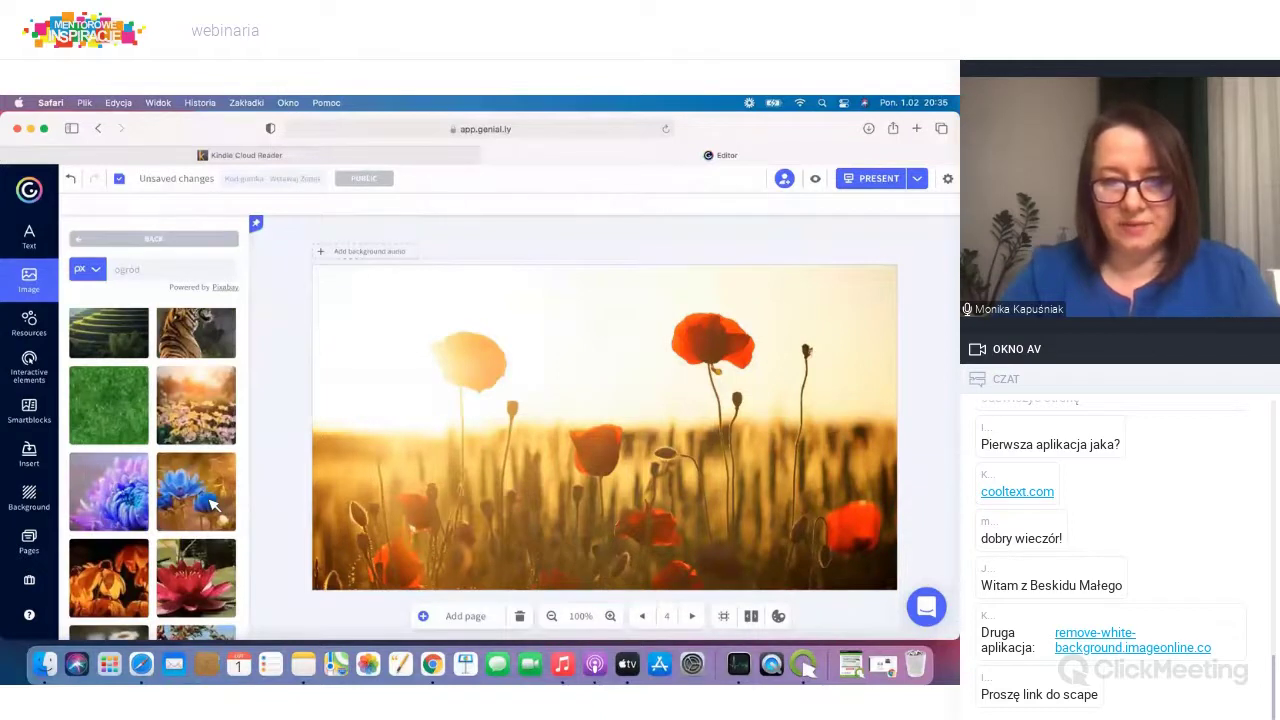
scroll(212, 505, down, 5)
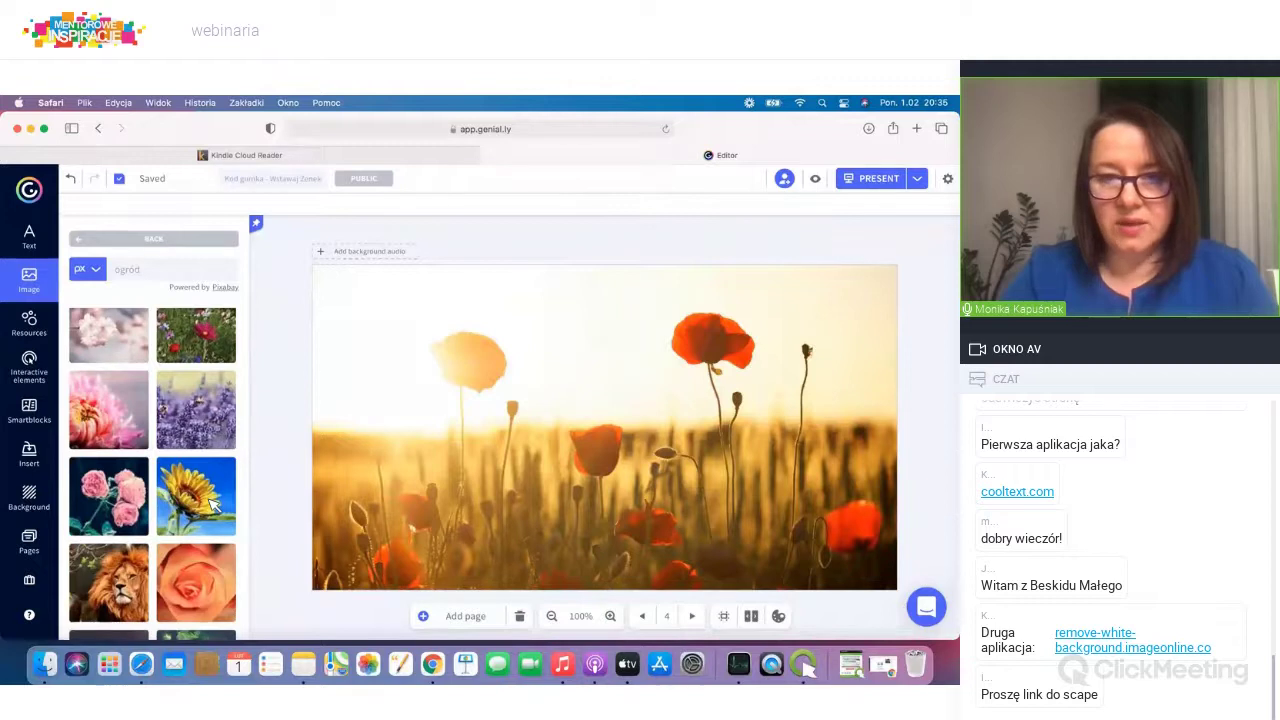
scroll(212, 505, up, 1)
scroll(212, 505, up, 4)
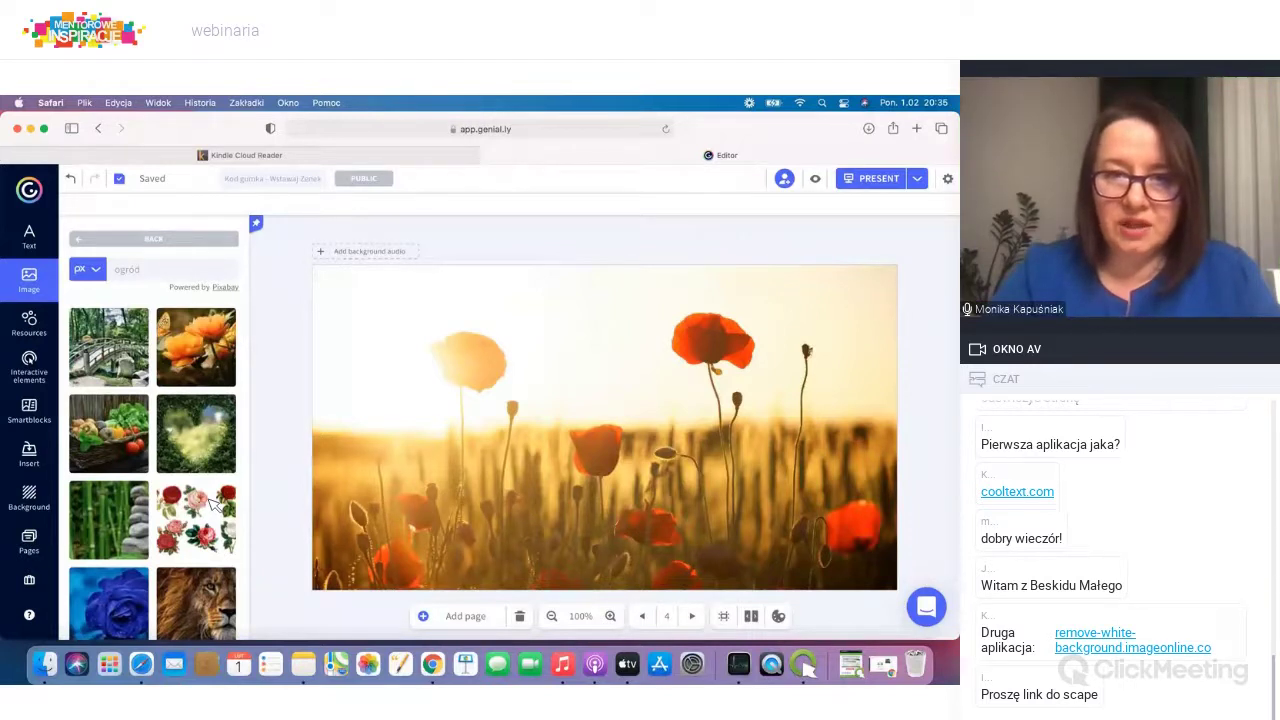
Step: Capture a screenshot of only the small poppy near the centre of the background, framing the selection tightly around its flower head
key(super+shift+5)
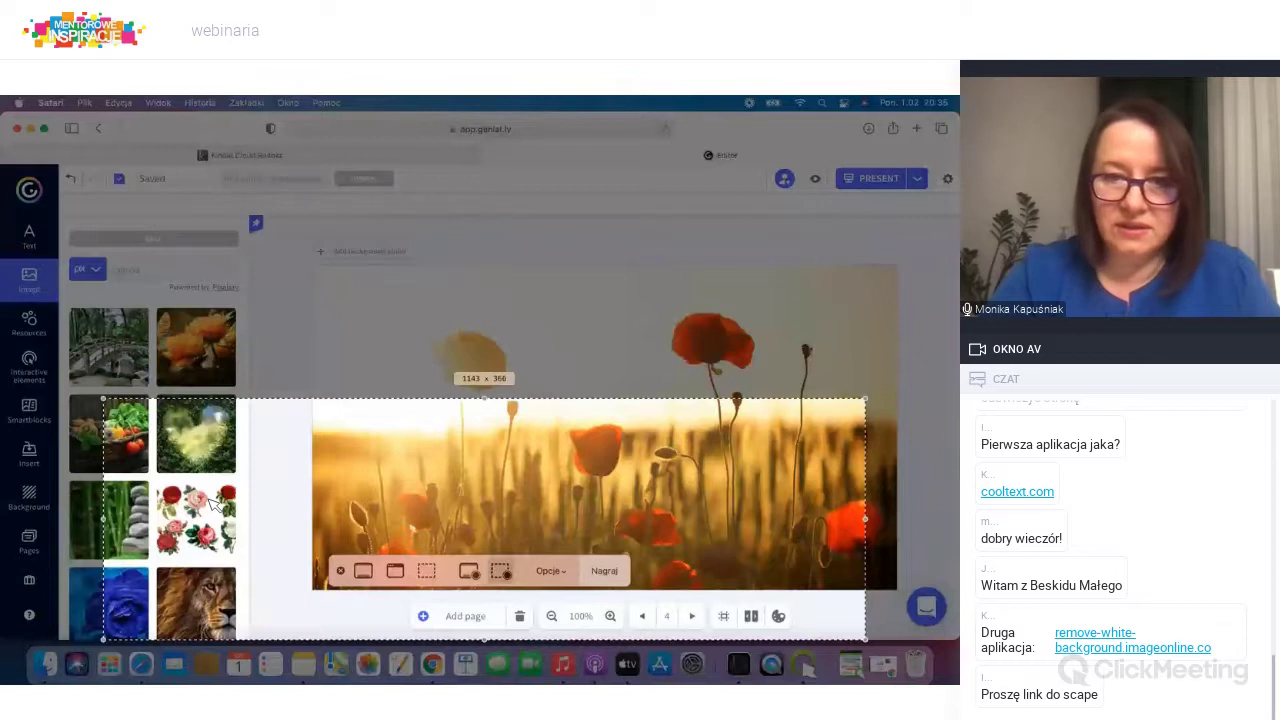
drag(103, 398, 553, 423)
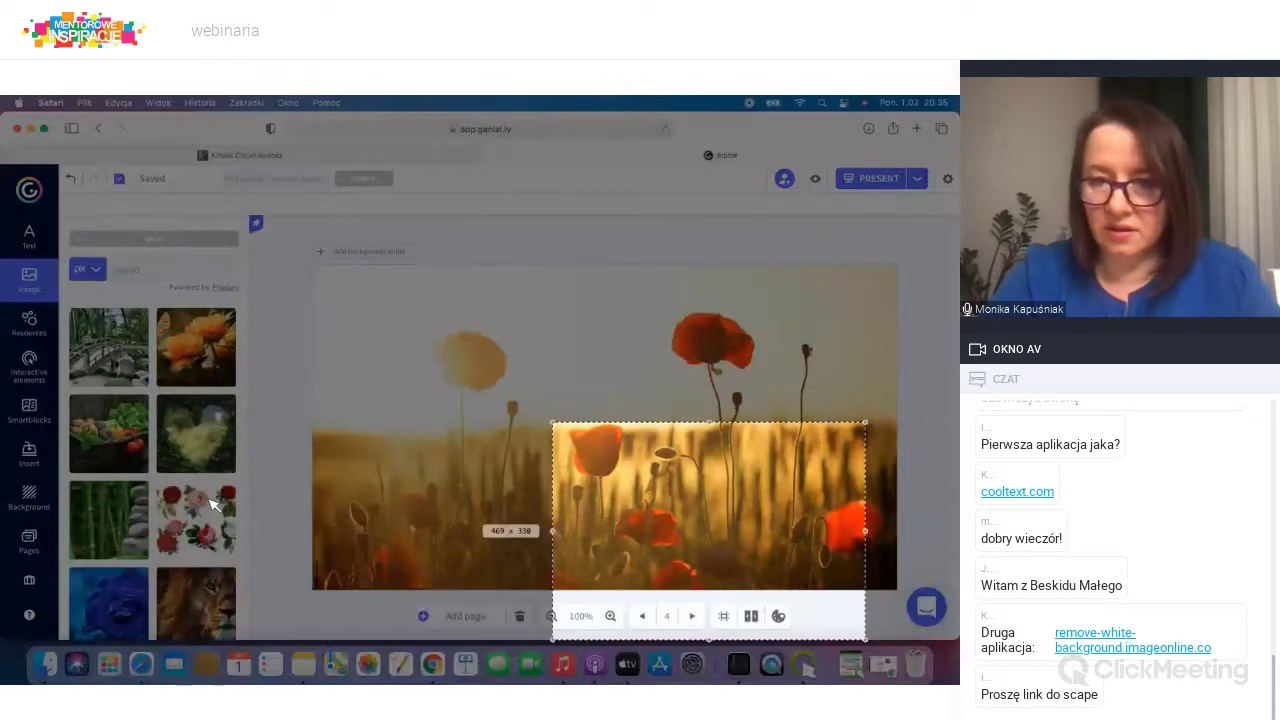
drag(553, 531, 573, 531)
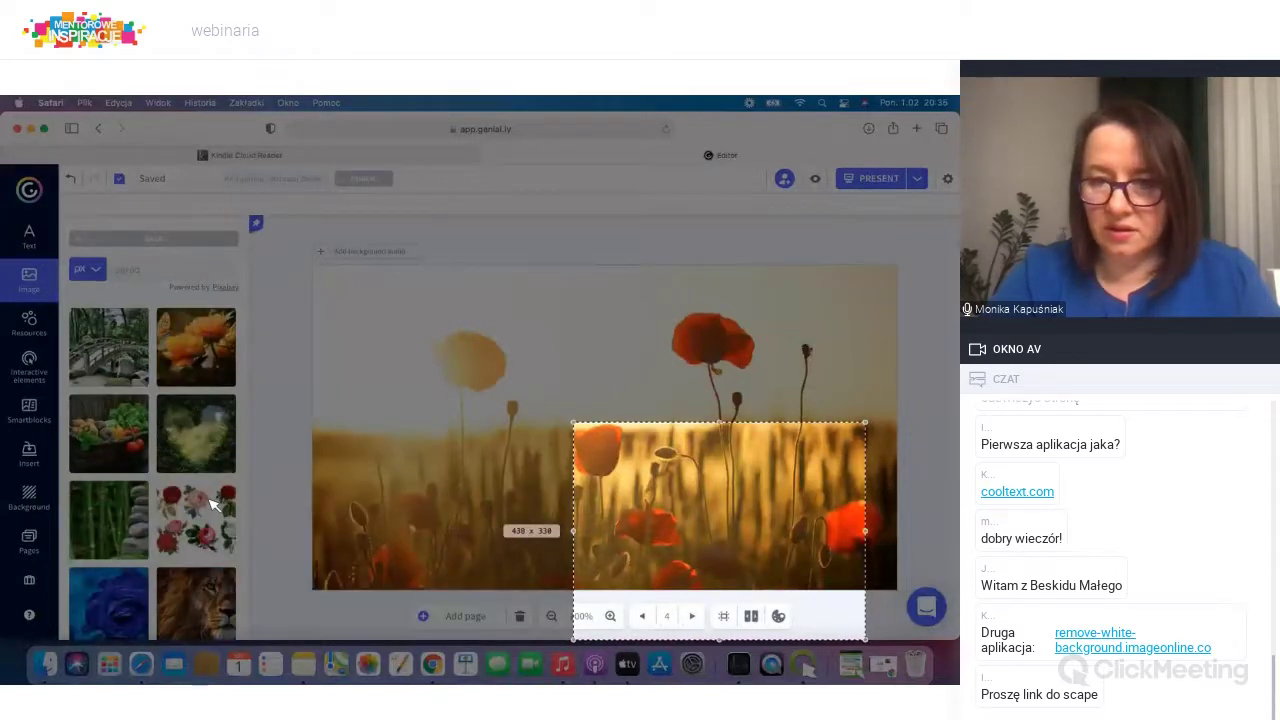
drag(866, 531, 626, 531)
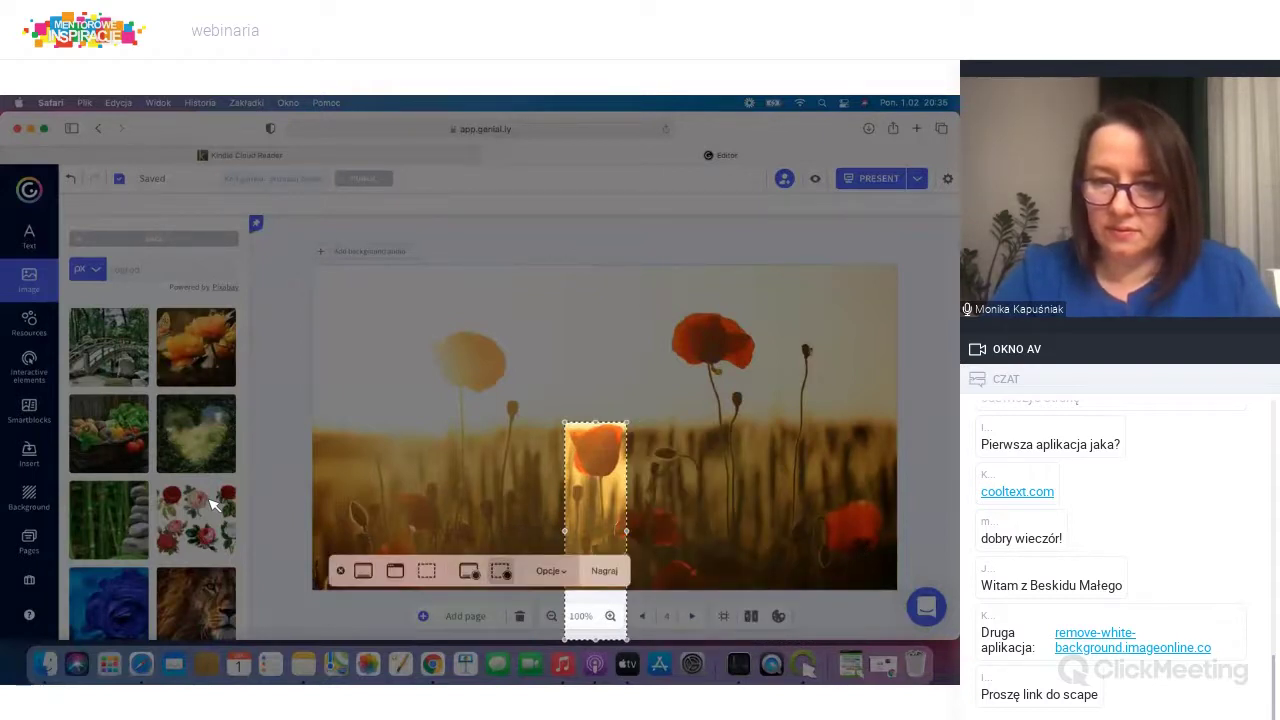
drag(596, 640, 596, 482)
click(426, 570)
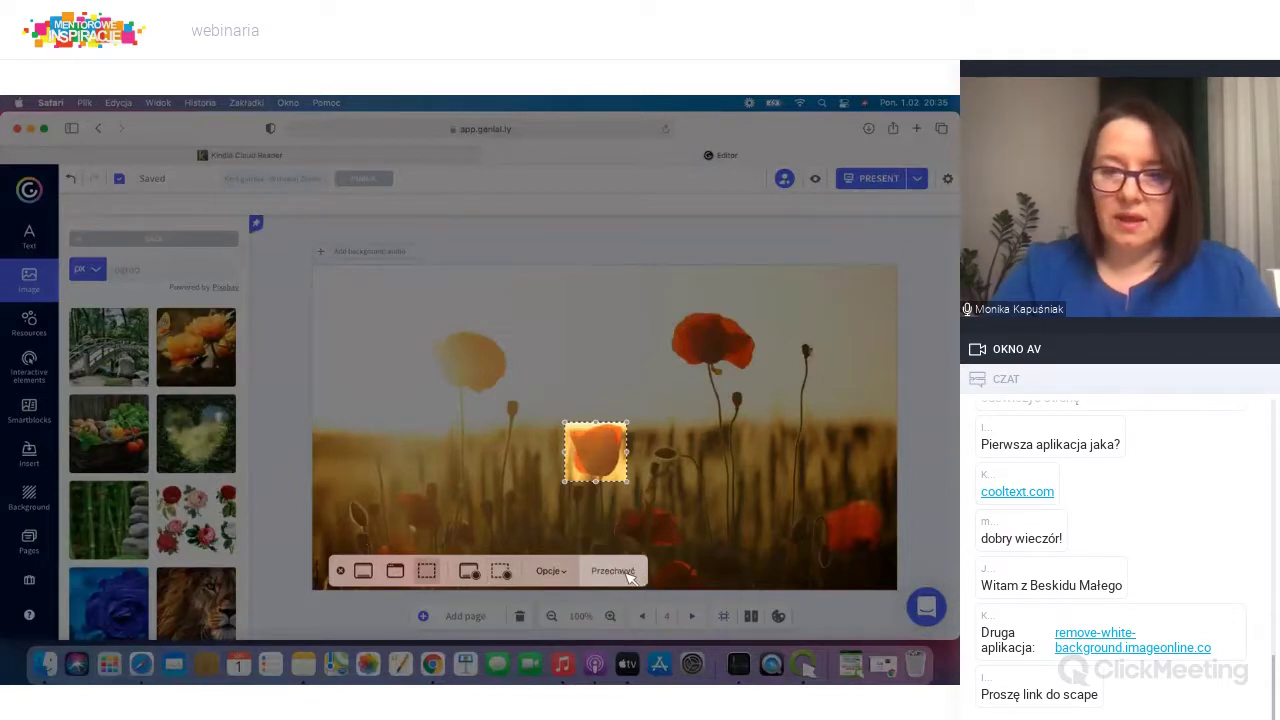
click(612, 571)
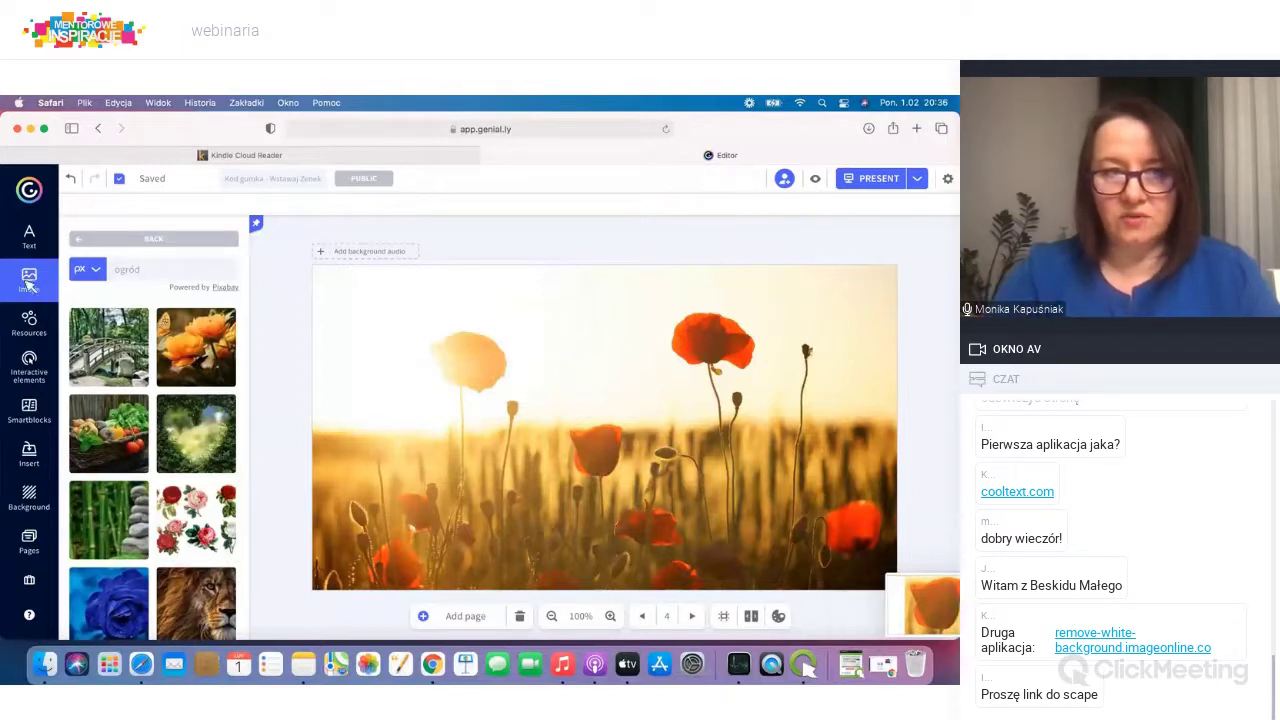
Step: Upload the new poppy screenshot from the Biurko folder and insert it on the page
click(29, 282)
click(86, 244)
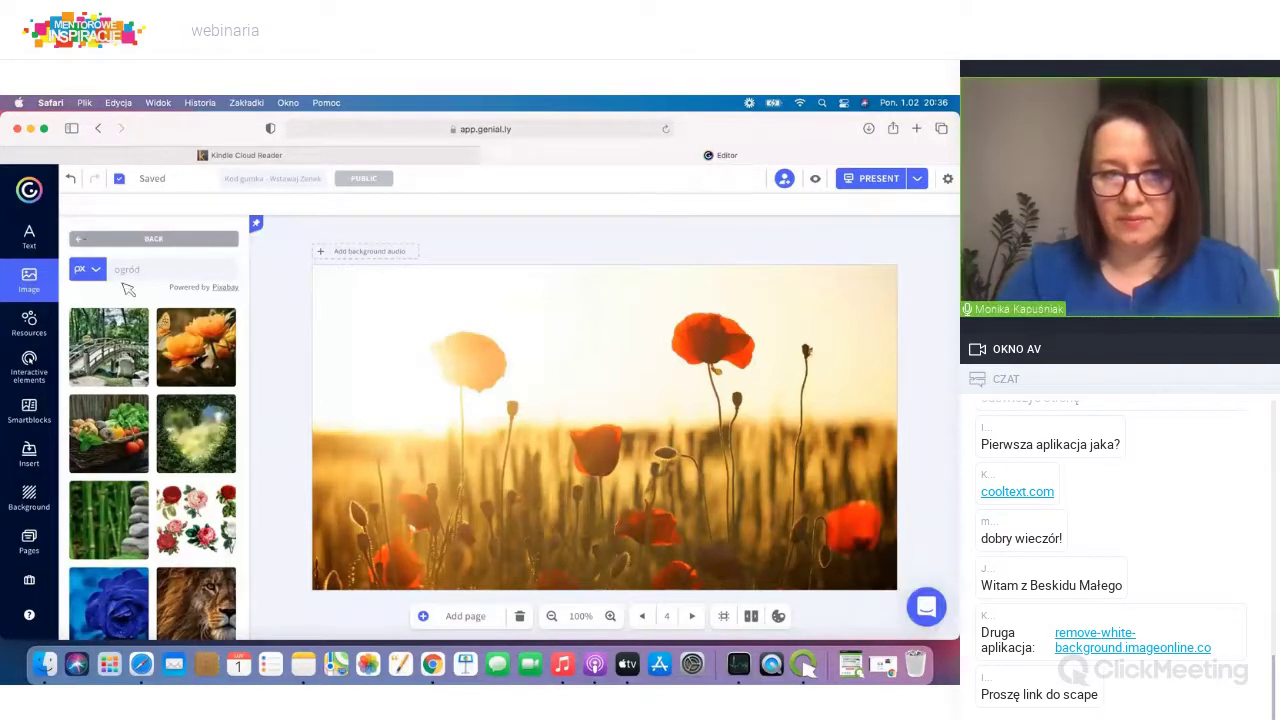
click(145, 288)
click(586, 426)
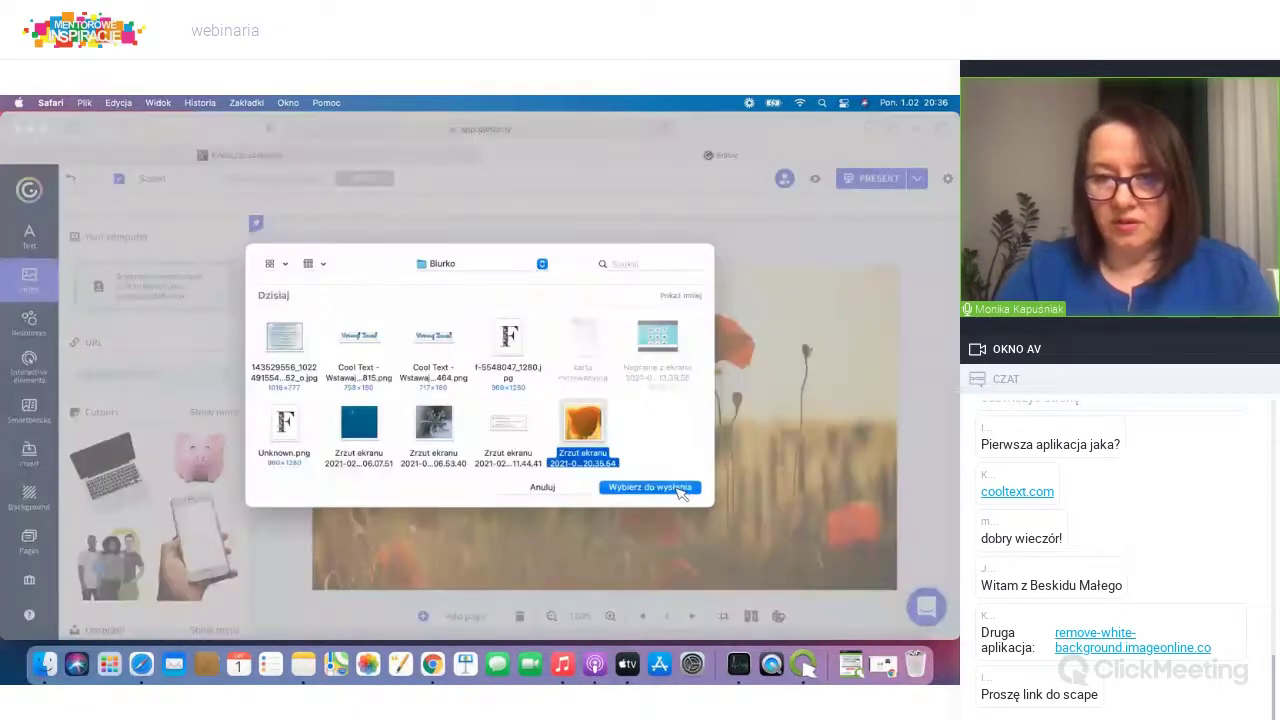
click(650, 487)
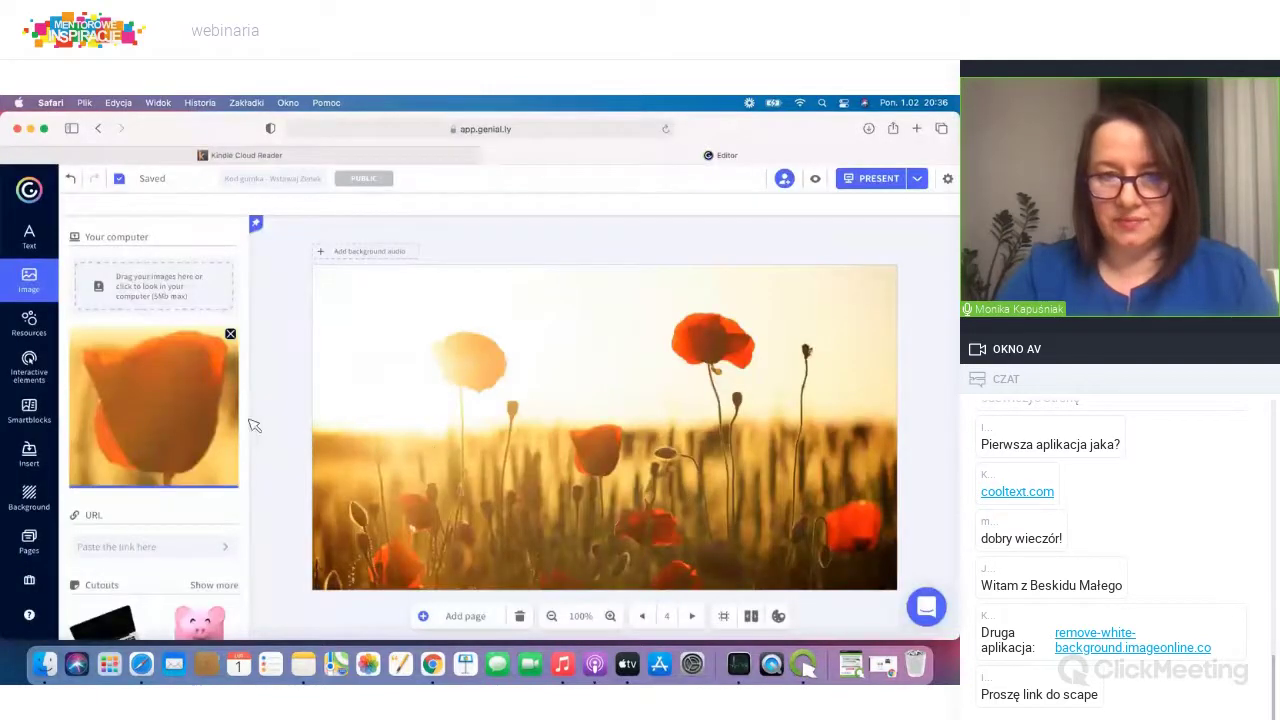
click(186, 425)
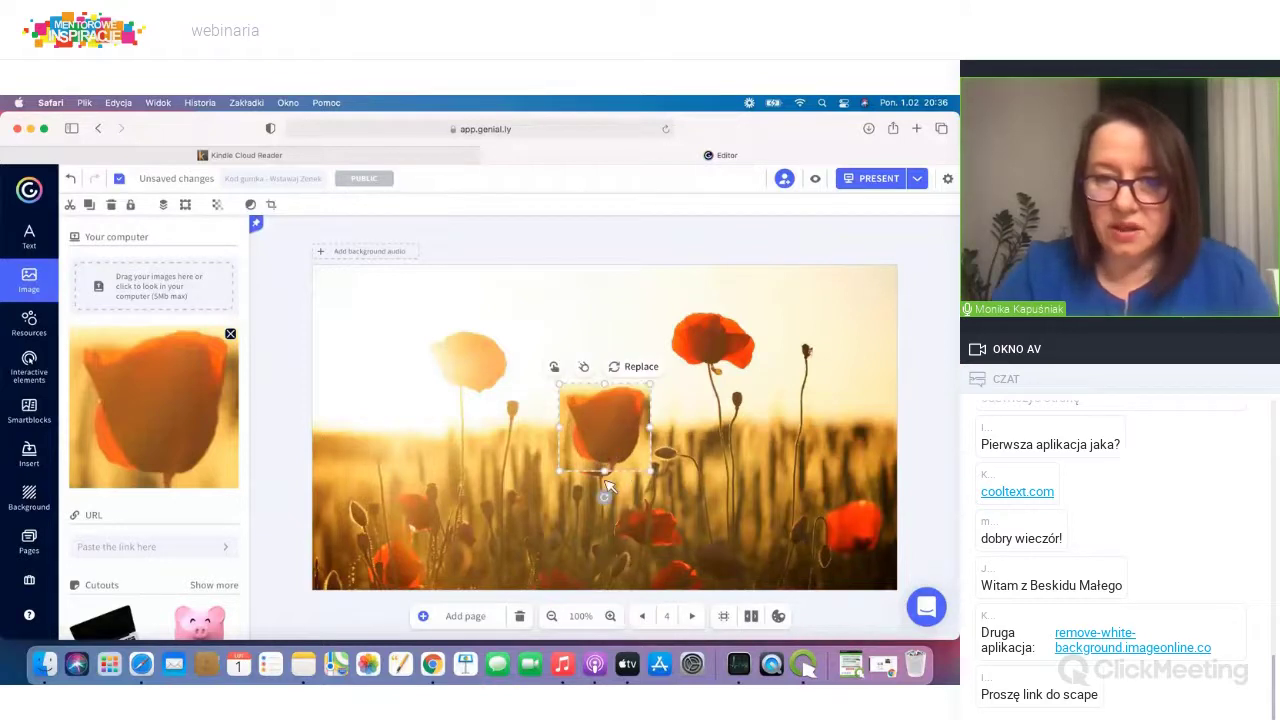
Step: Resize the poppy image to fit over the matching centre flower, and place it in the bright sky directly above that flower
mouse_move(623, 436)
mouse_down()
mouse_move(640, 462)
mouse_move(623, 483)
mouse_move(604, 479)
mouse_move(611, 441)
mouse_up()
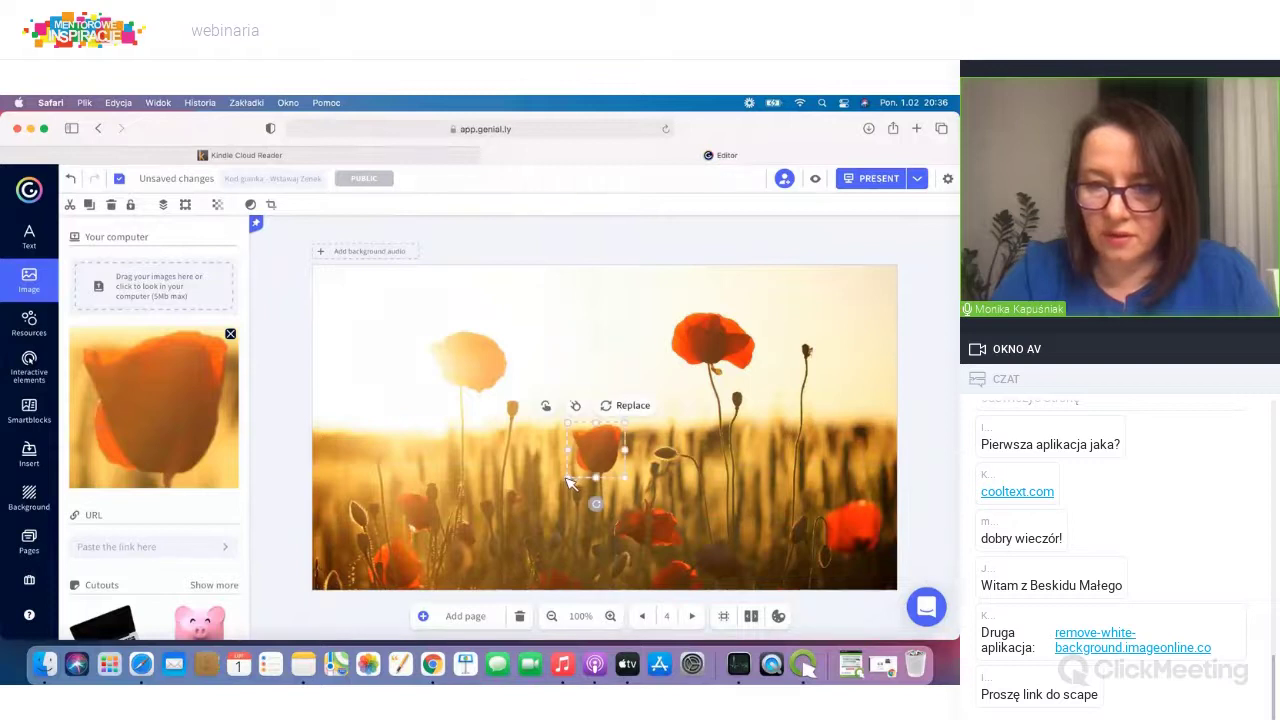
drag(567, 483, 566, 485)
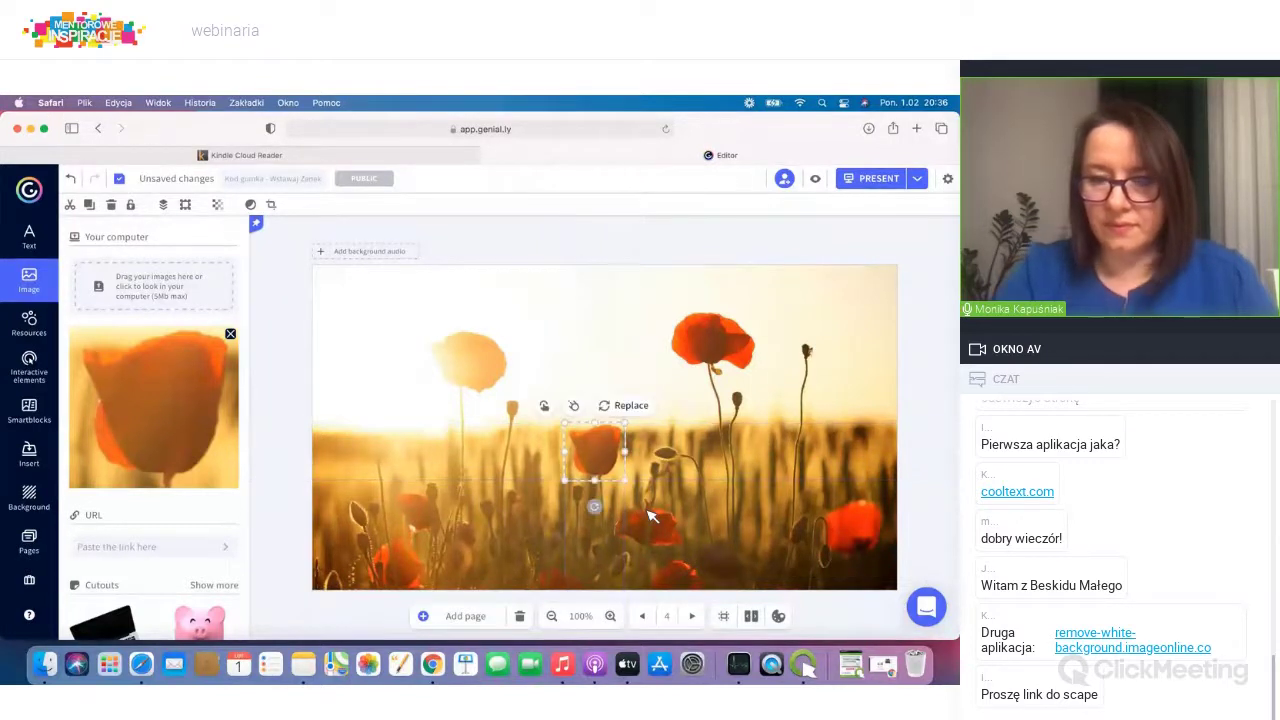
click(660, 506)
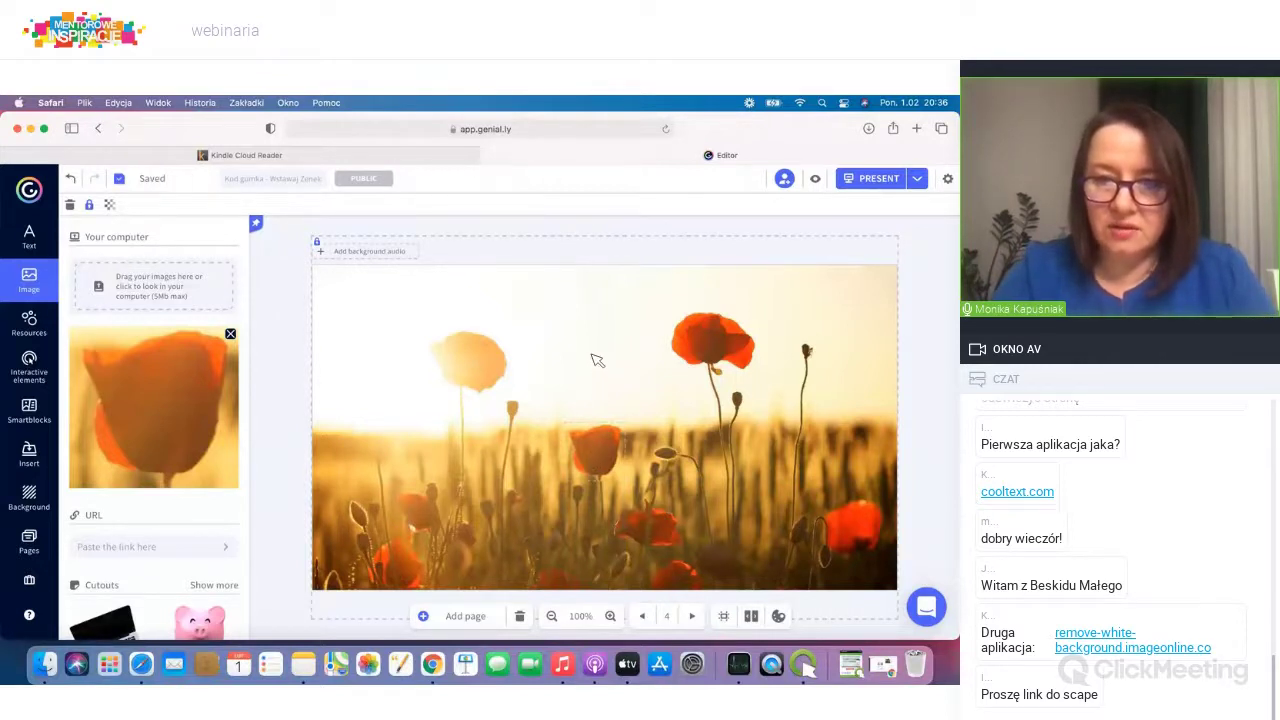
key(super+v)
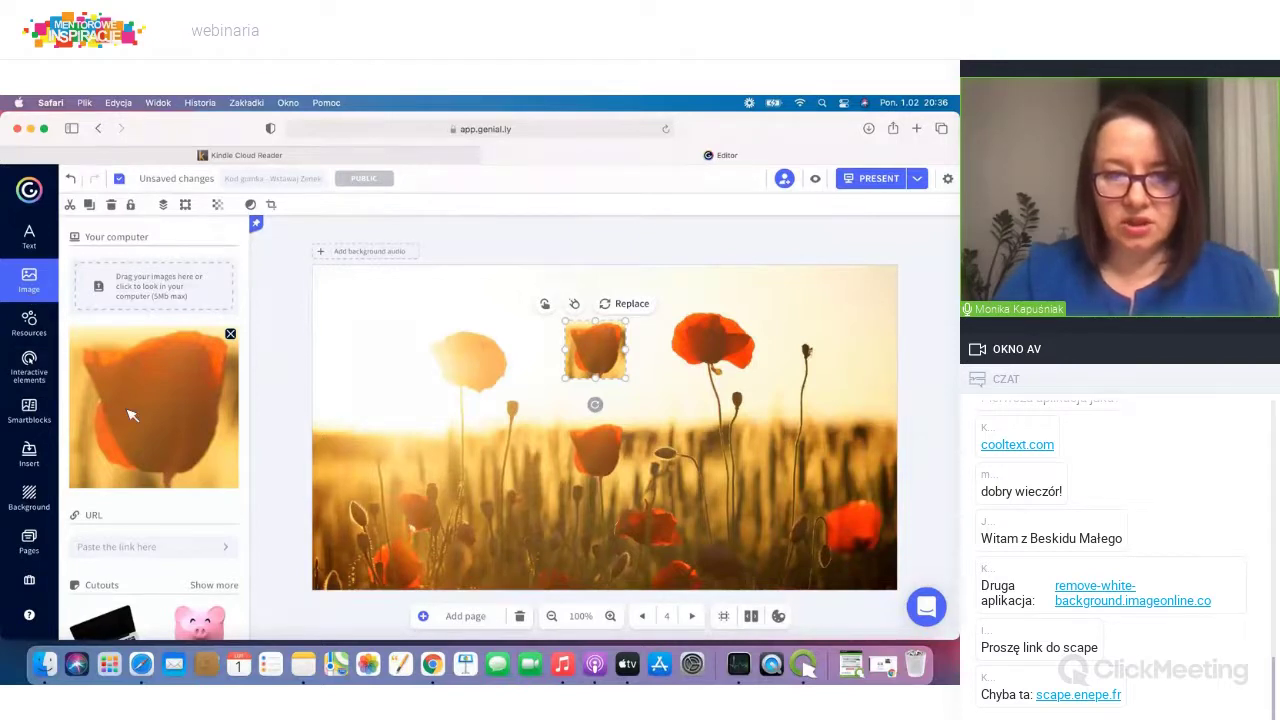
Step: Search the Giphy library for "bee", restricting the results to GIFs with a transparent background
scroll(130, 415, down, 10)
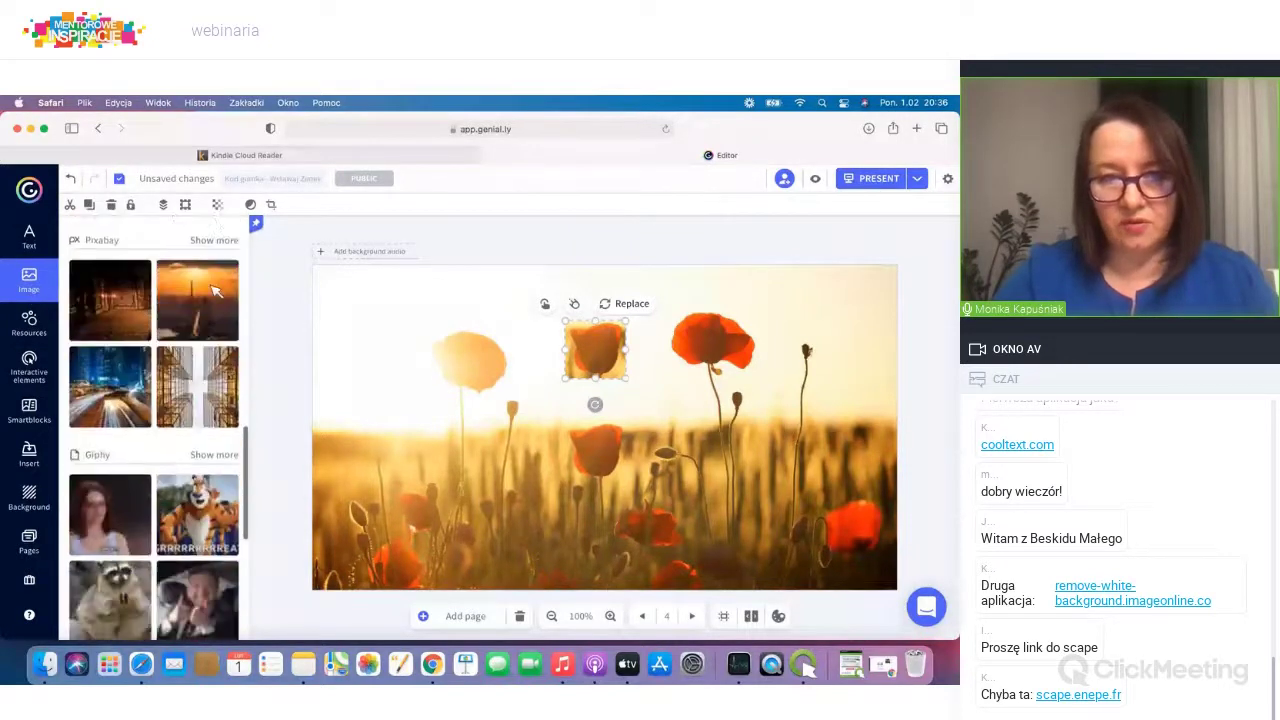
scroll(215, 290, down, 4)
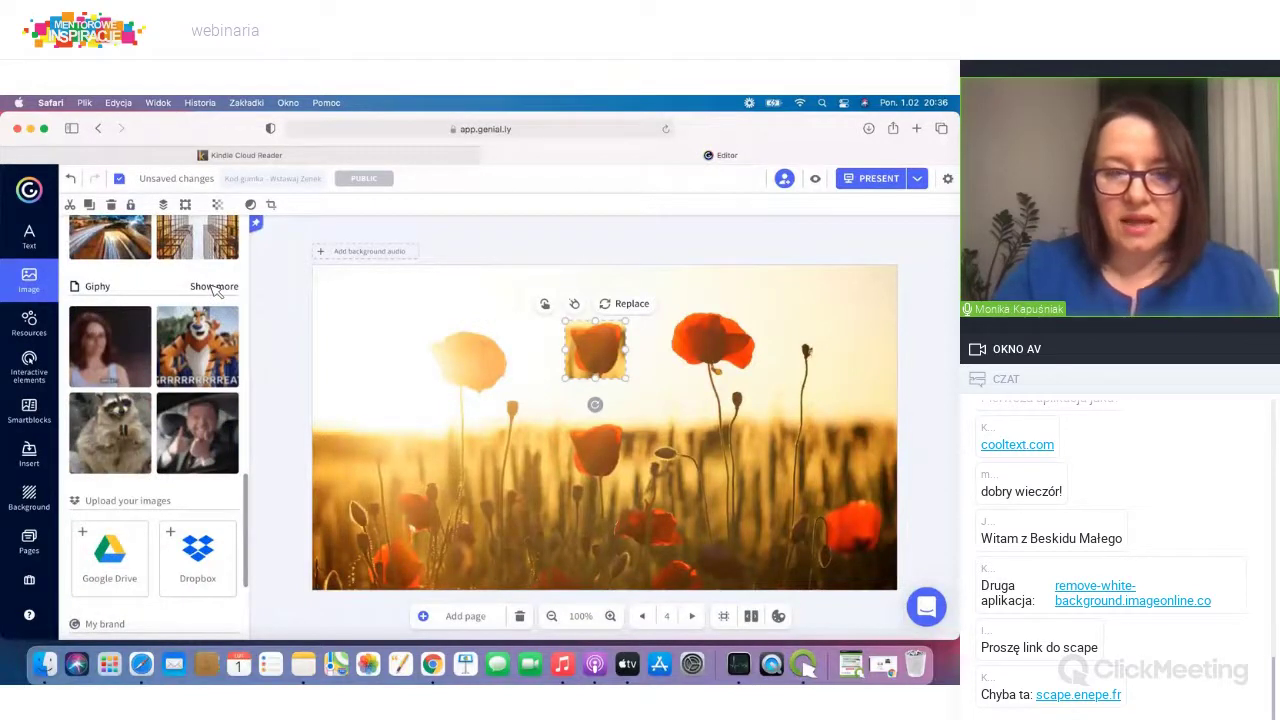
click(214, 287)
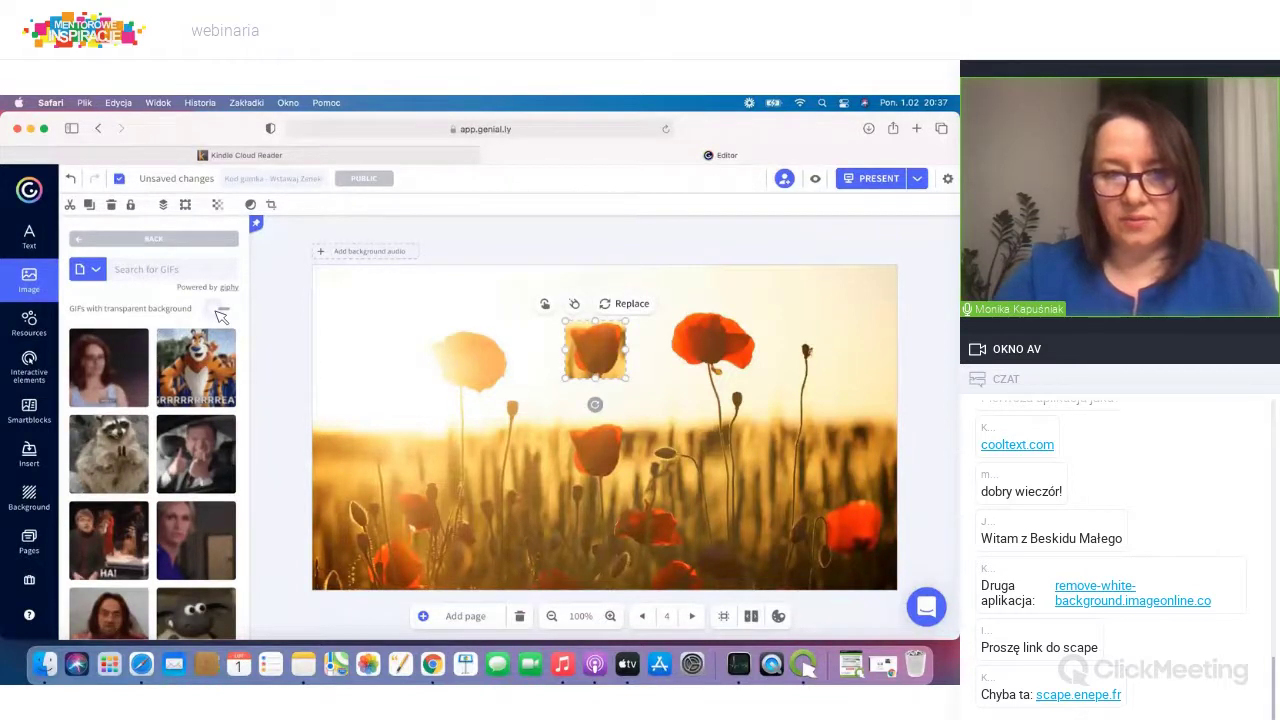
click(220, 310)
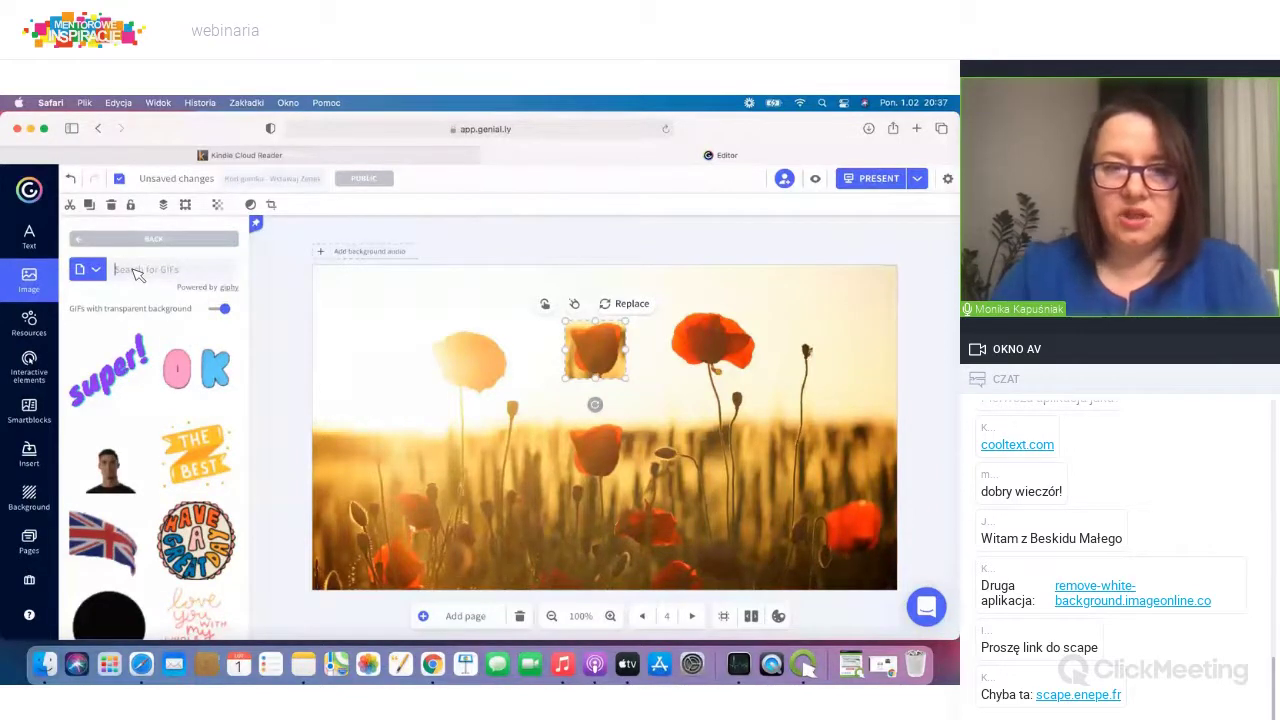
text(bee)
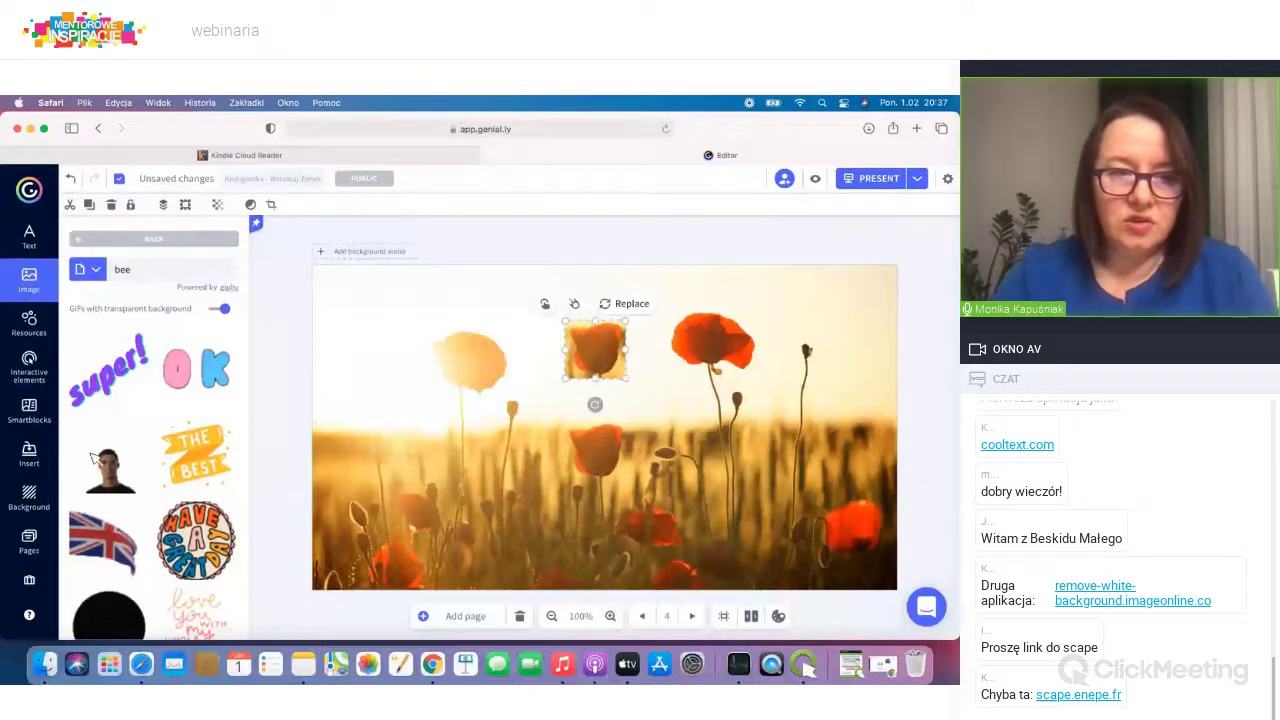
Step: Insert the smiling striped bee GIF with blue wings, shrink it to fit inside the centre poppy and place it on that flower
scroll(112, 458, down, 4)
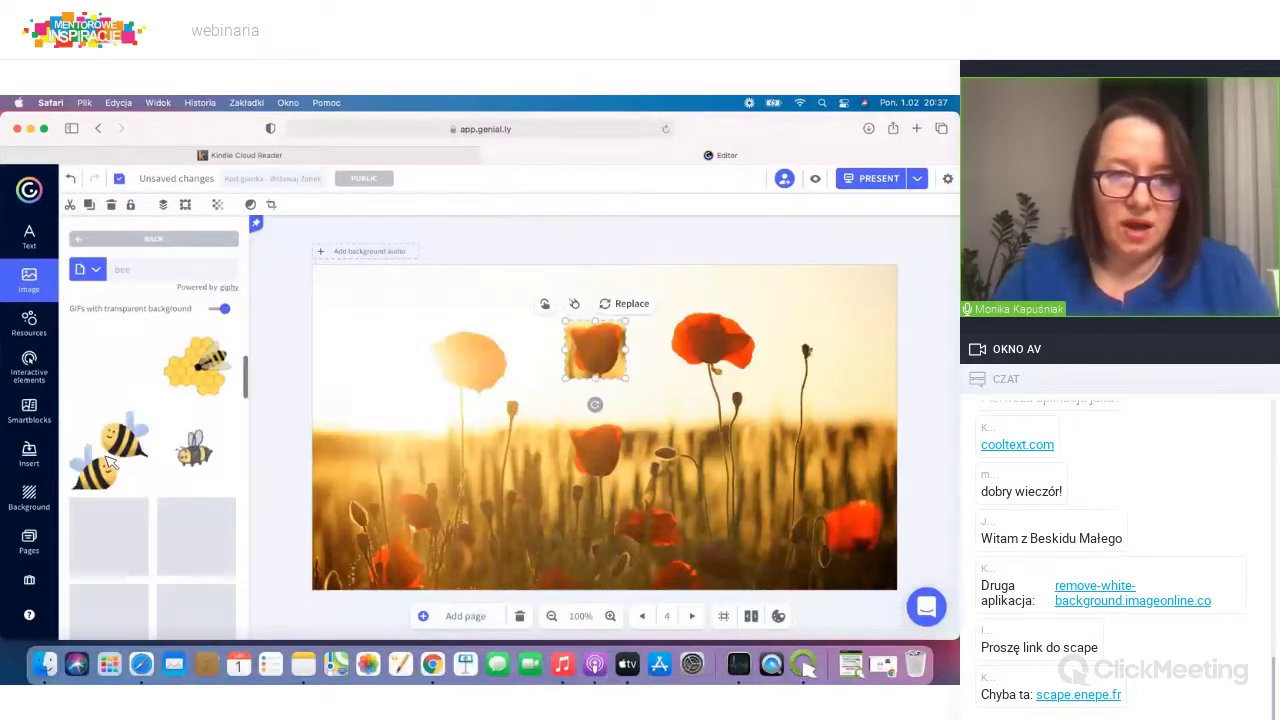
scroll(112, 460, down, 1)
scroll(112, 462, down, 2)
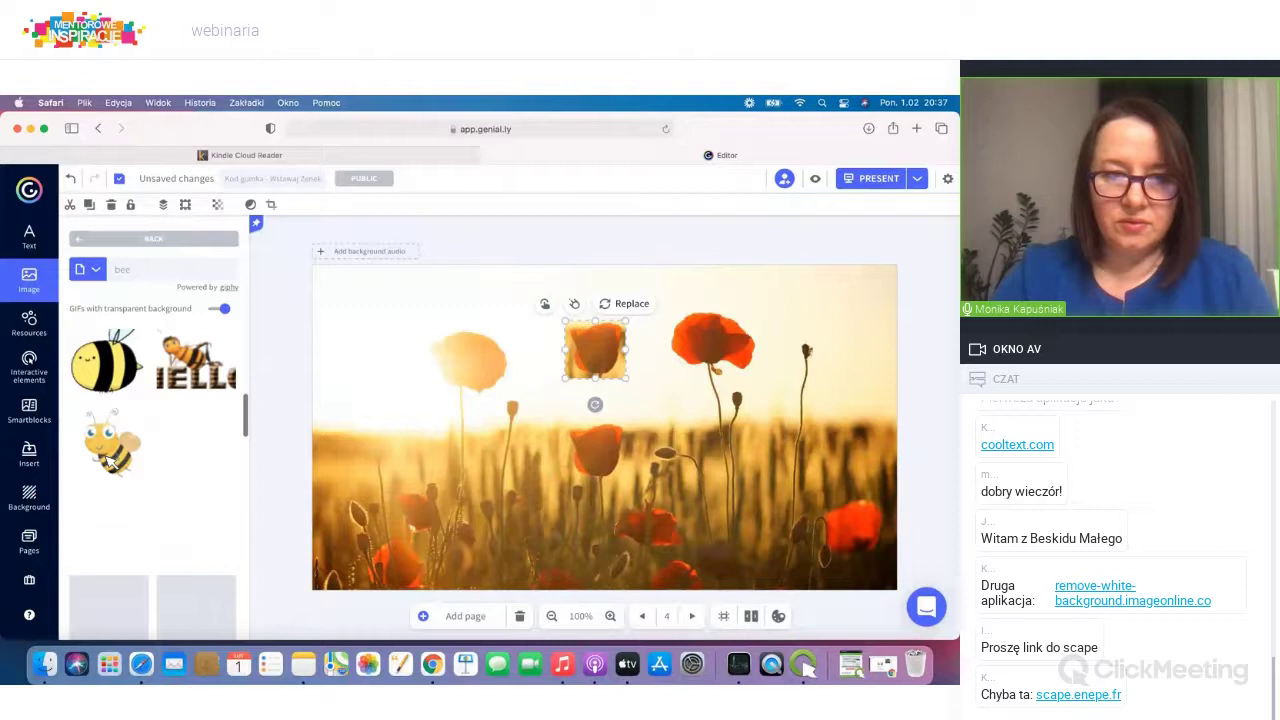
scroll(112, 462, down, 1)
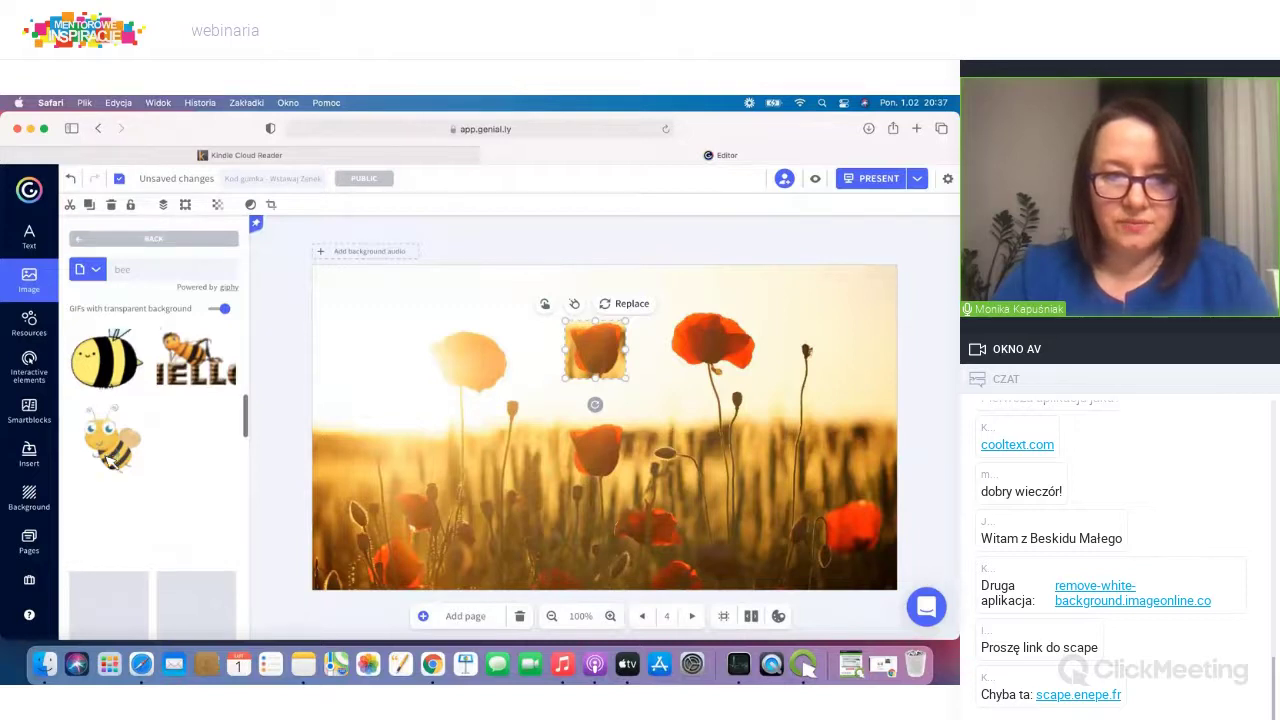
scroll(112, 461, down, 2)
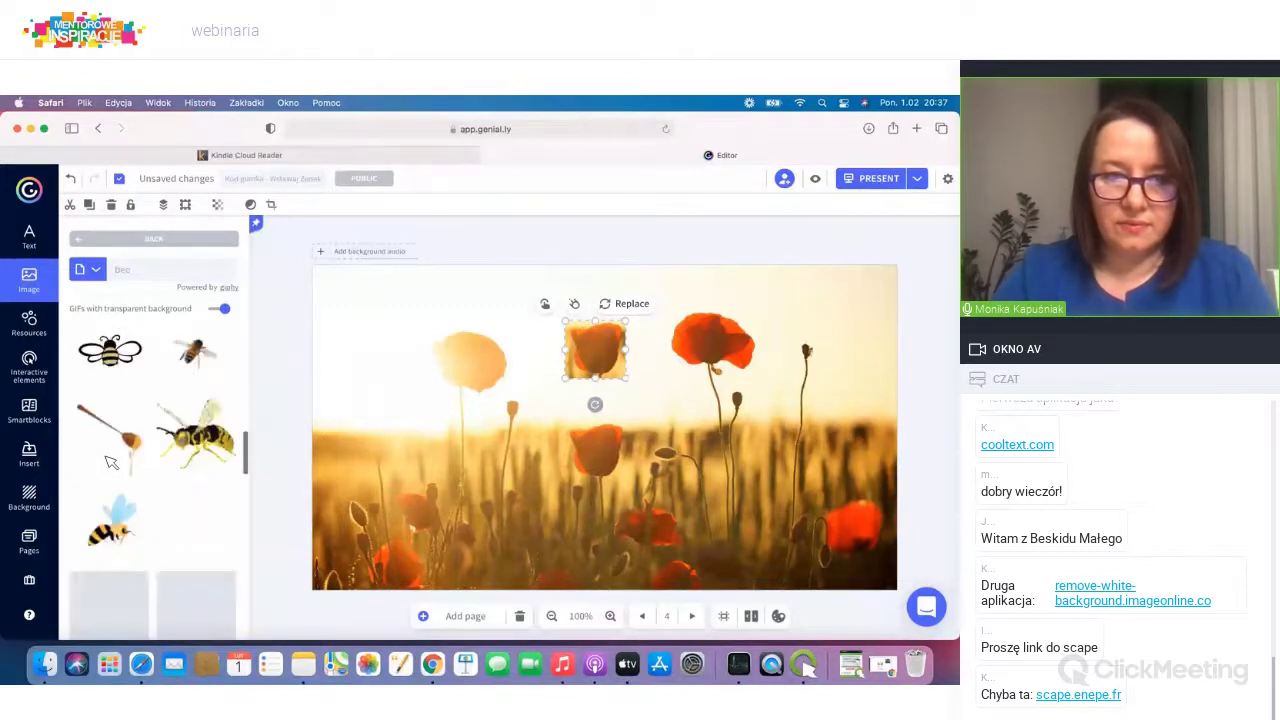
scroll(112, 462, down, 2)
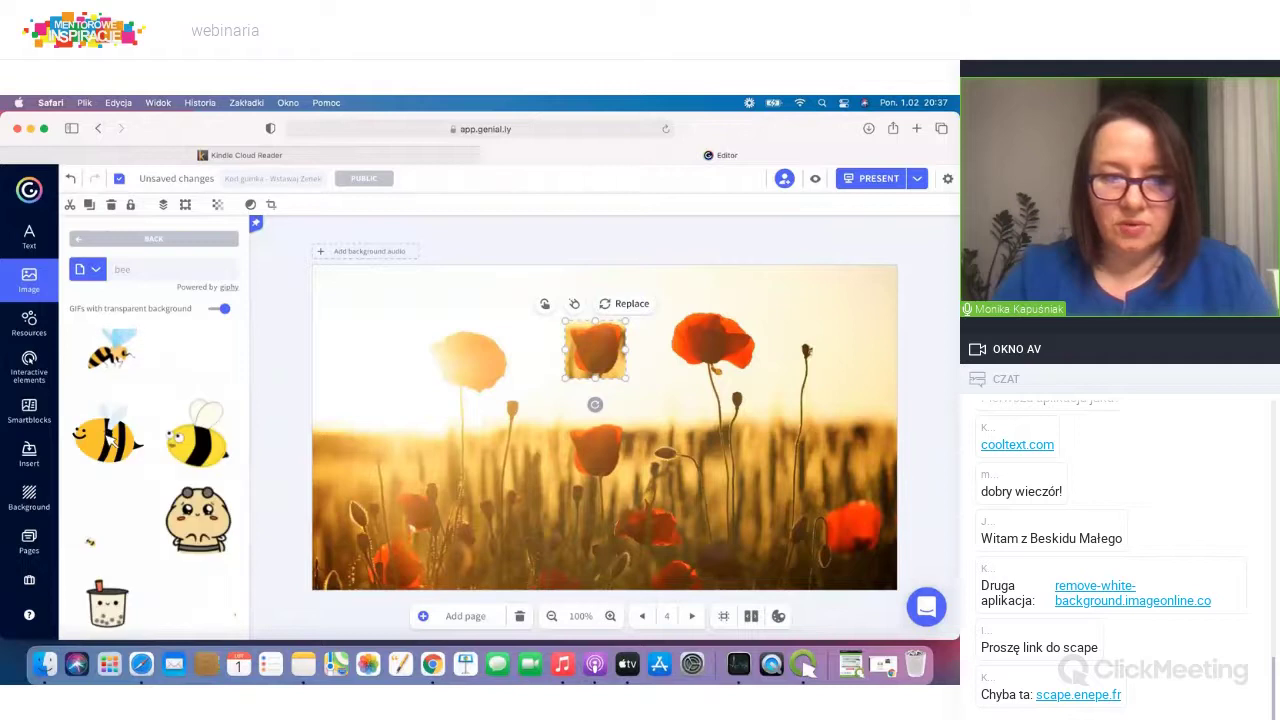
click(107, 437)
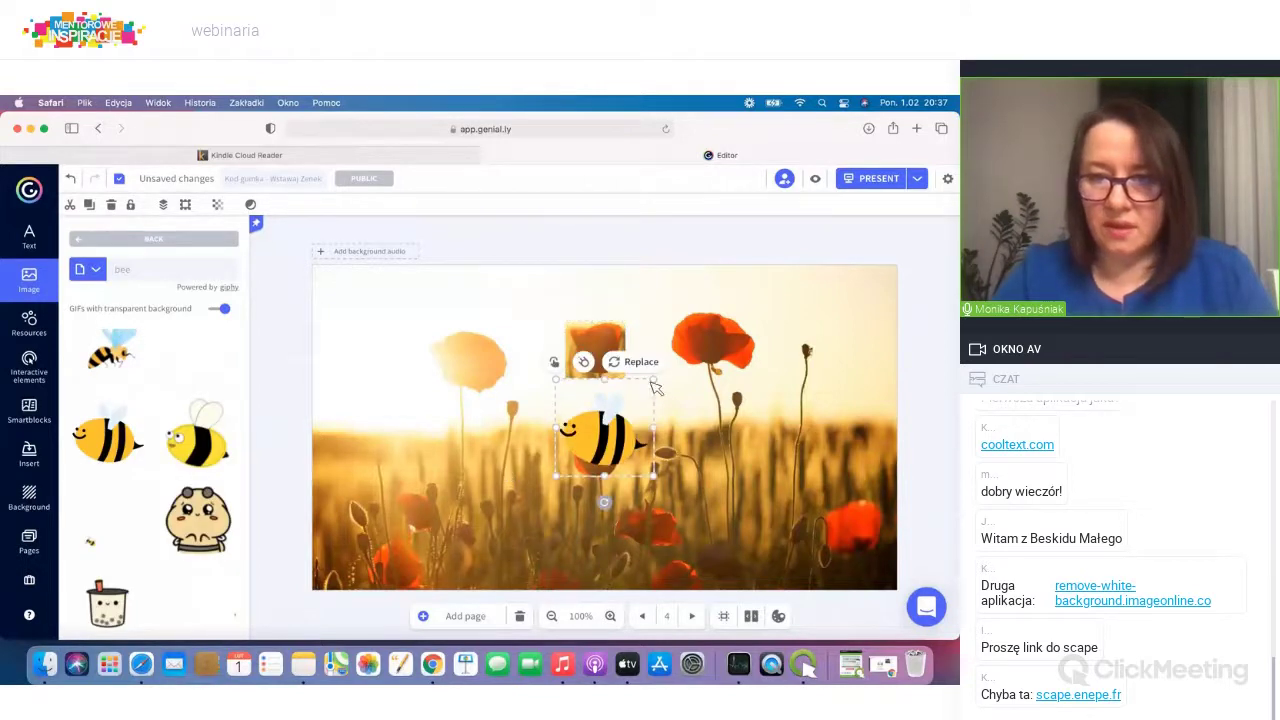
drag(652, 379, 595, 444)
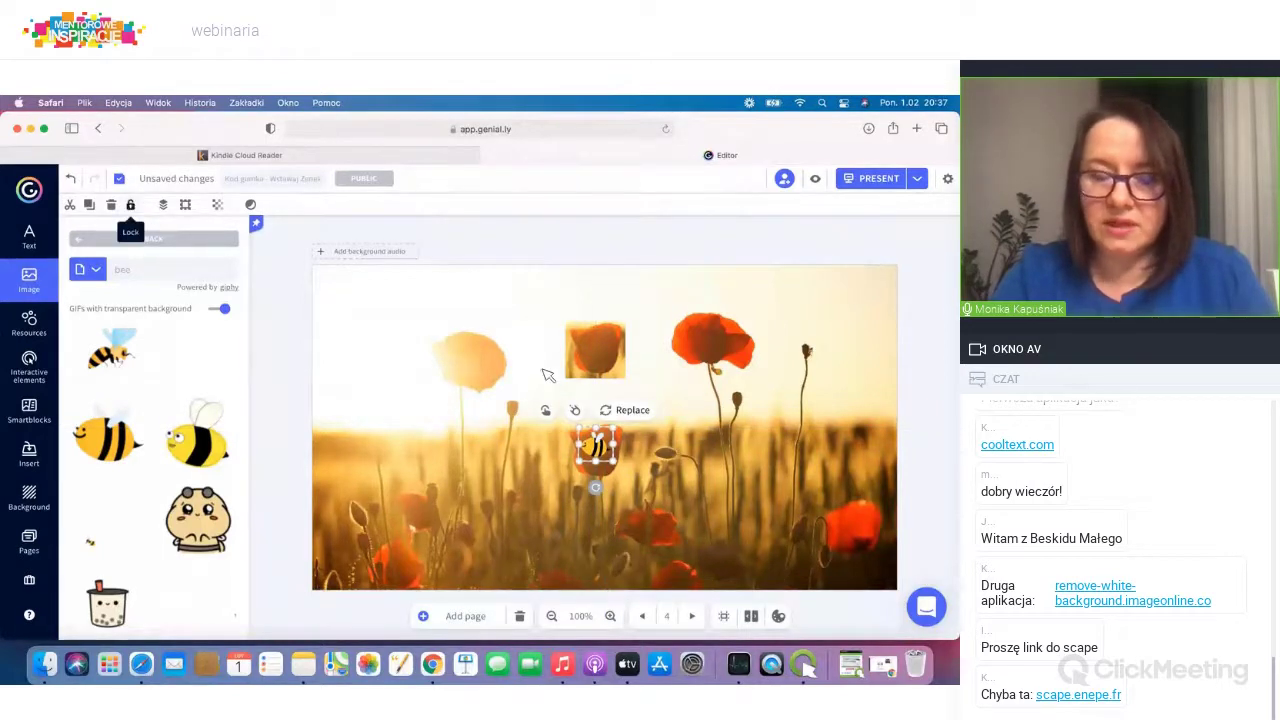
click(598, 449)
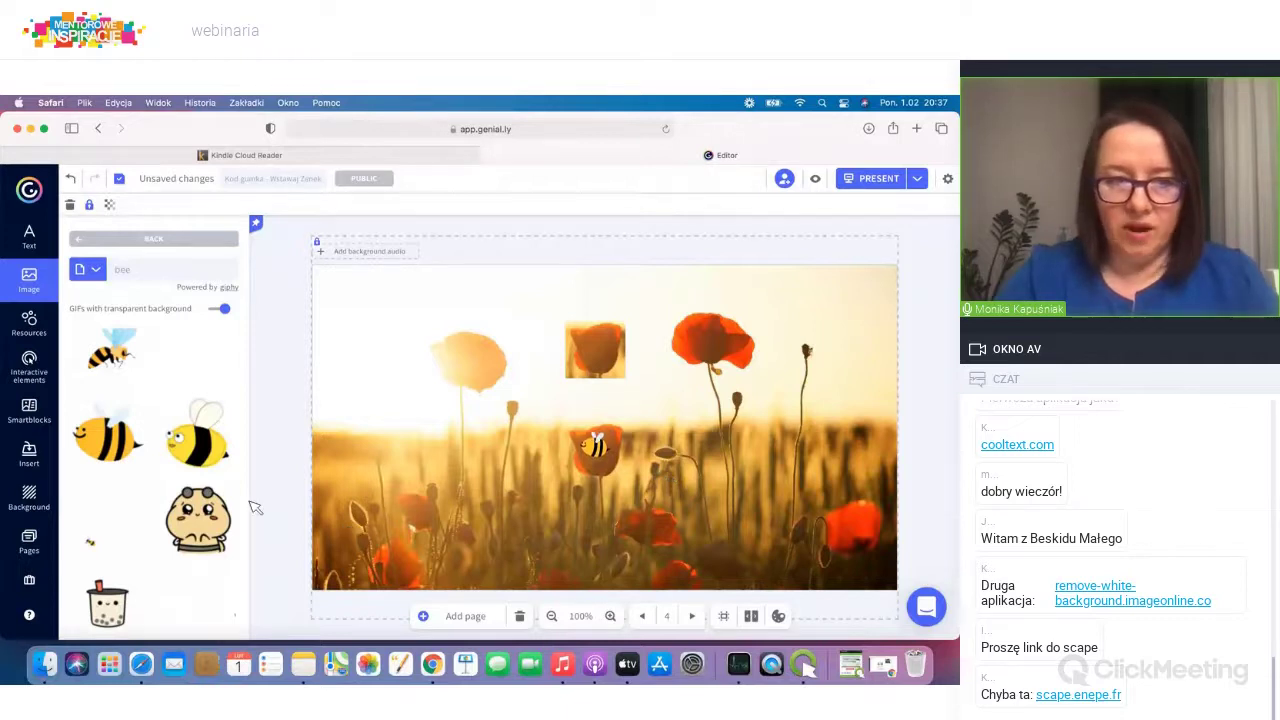
Step: Copy the yellow "a gratter" strip from page 5 (kod) to the poppy page and place it within the poppy cover image
click(29, 540)
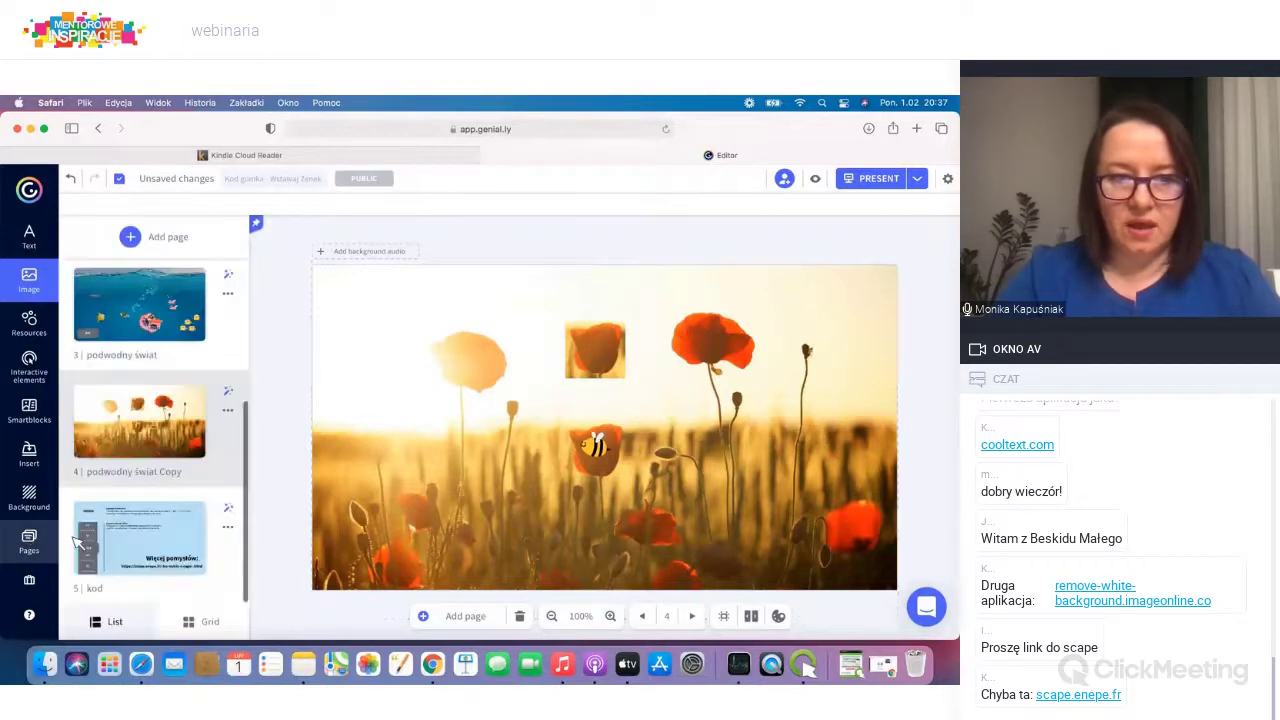
click(141, 545)
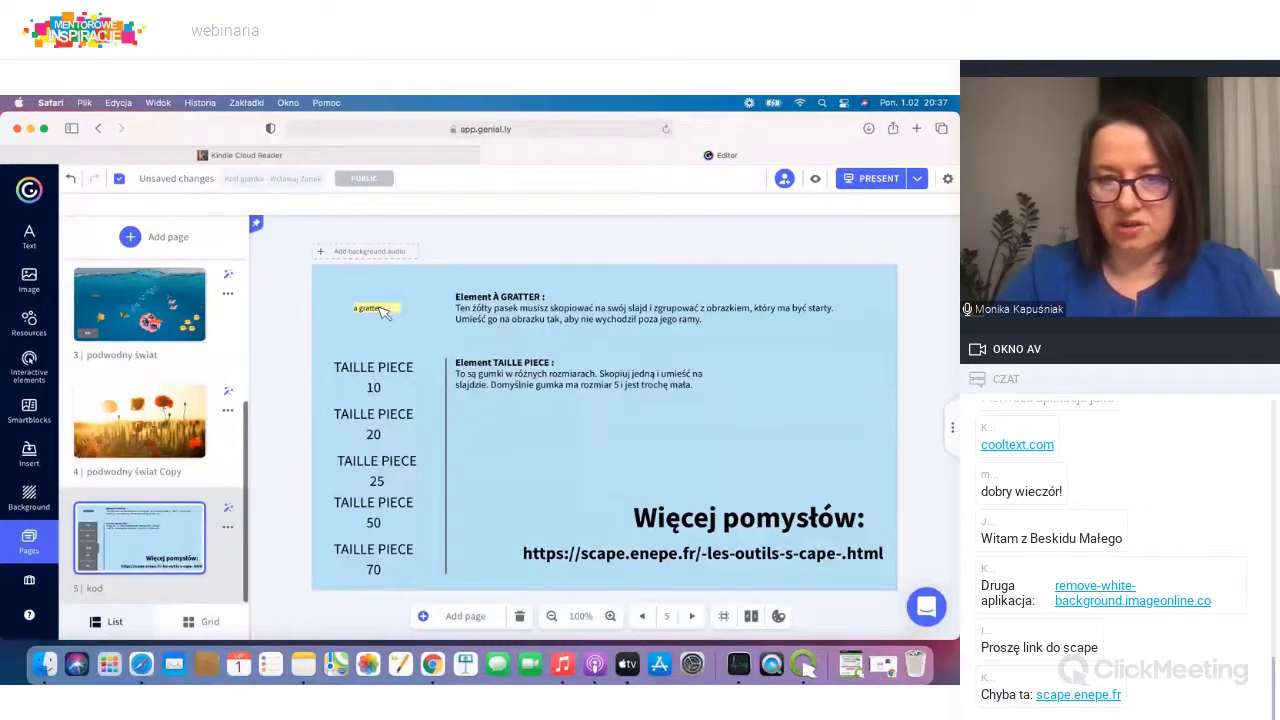
click(380, 310)
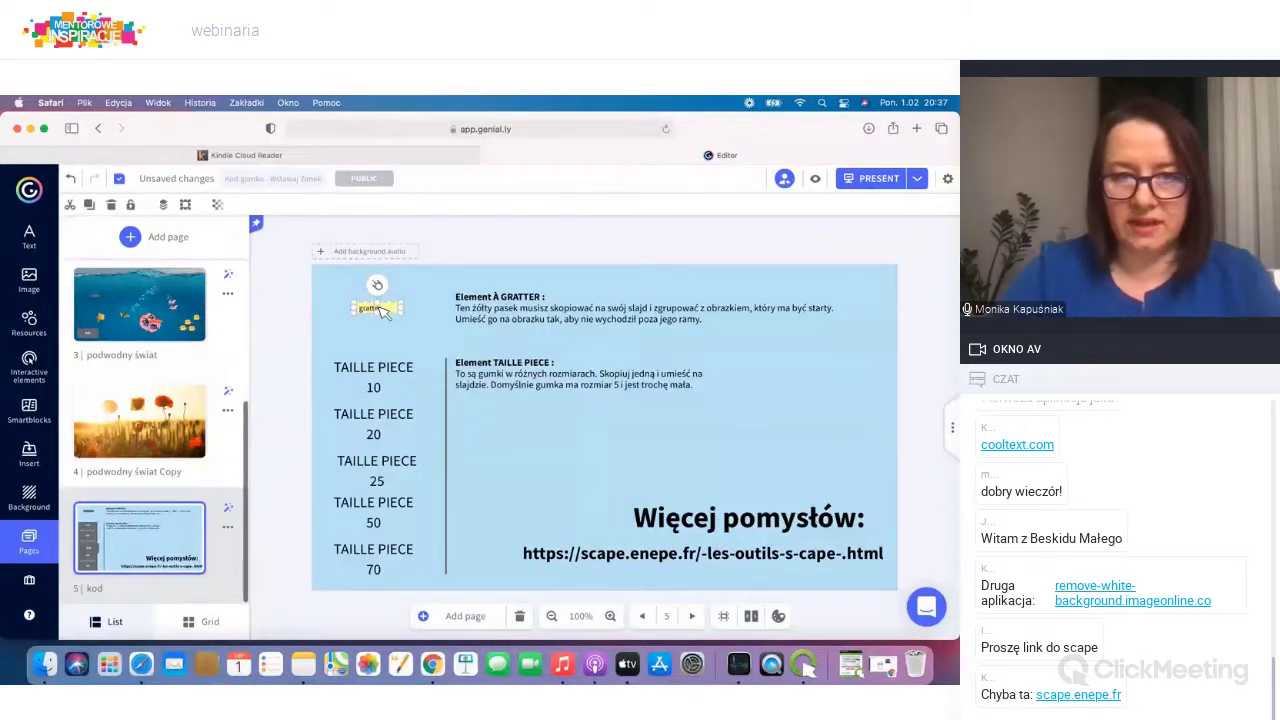
key(super+c)
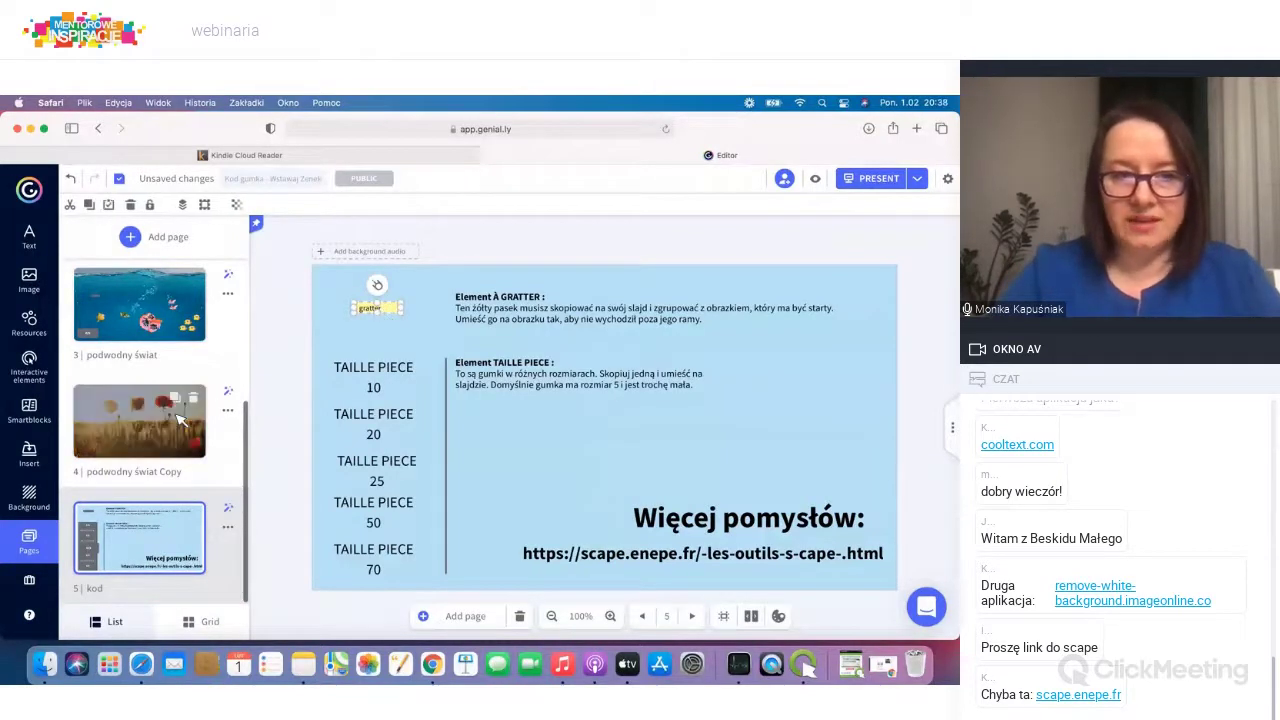
click(180, 420)
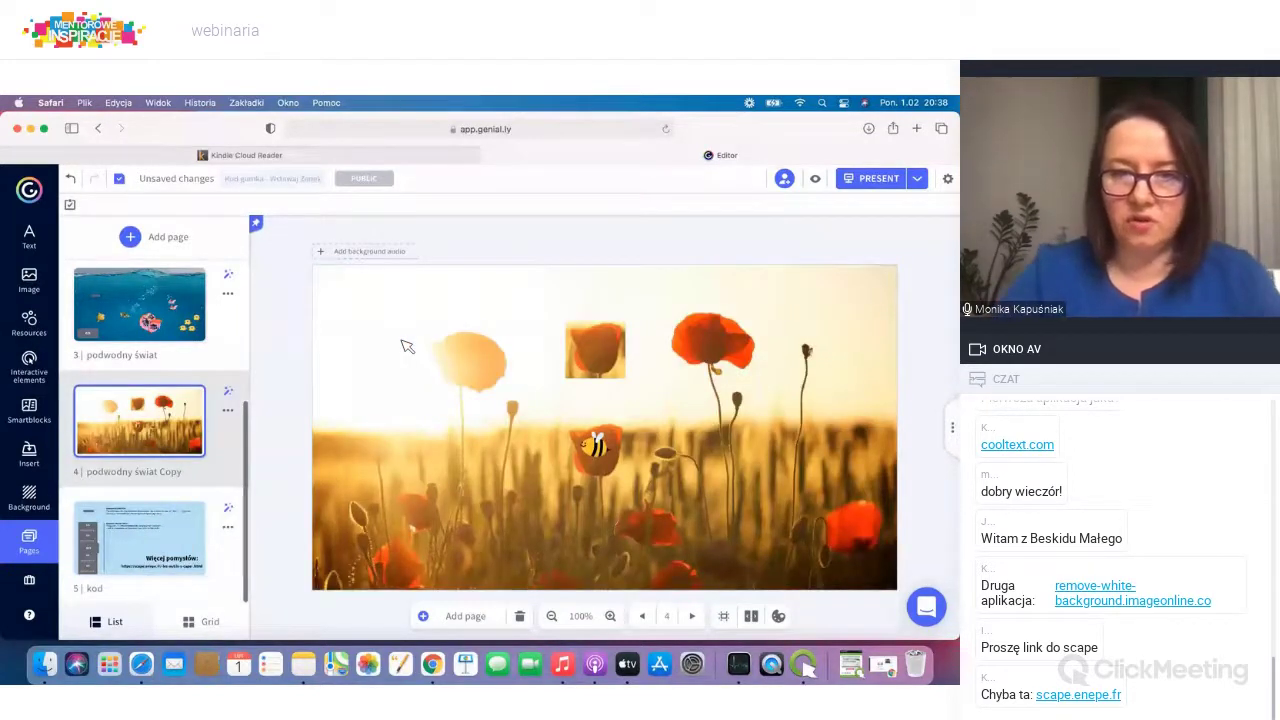
key(super+v)
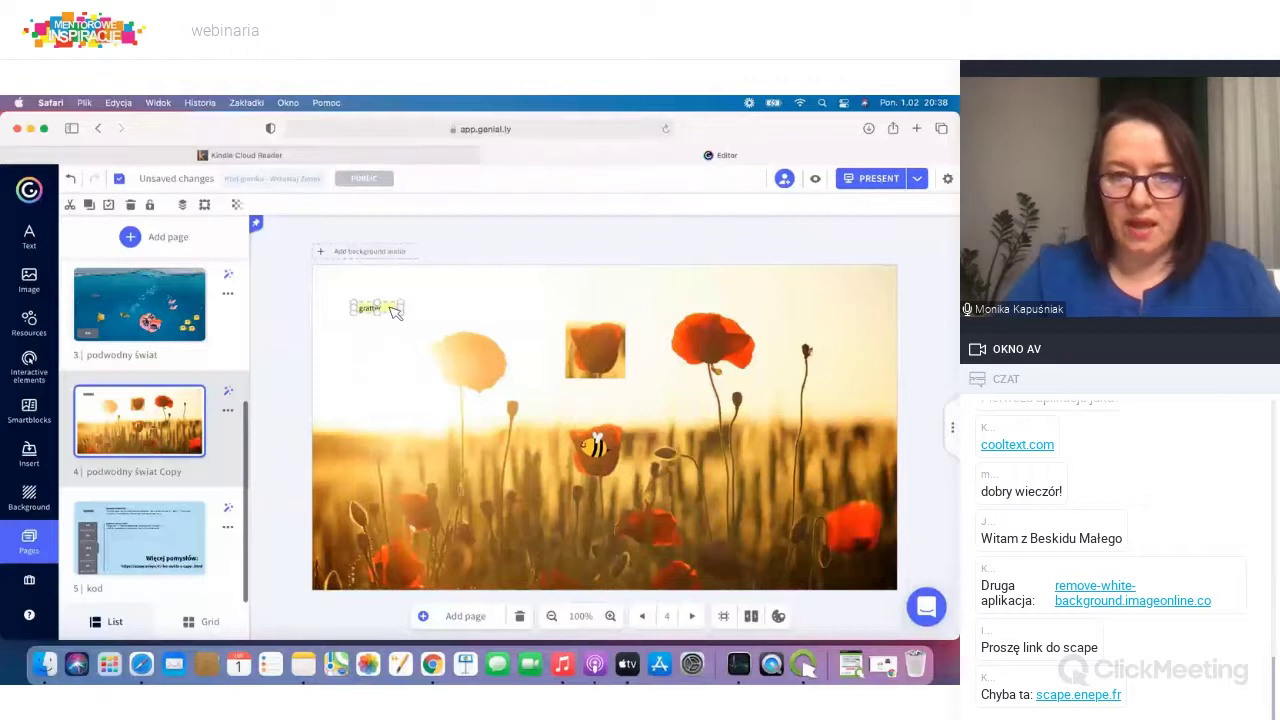
drag(395, 312, 609, 350)
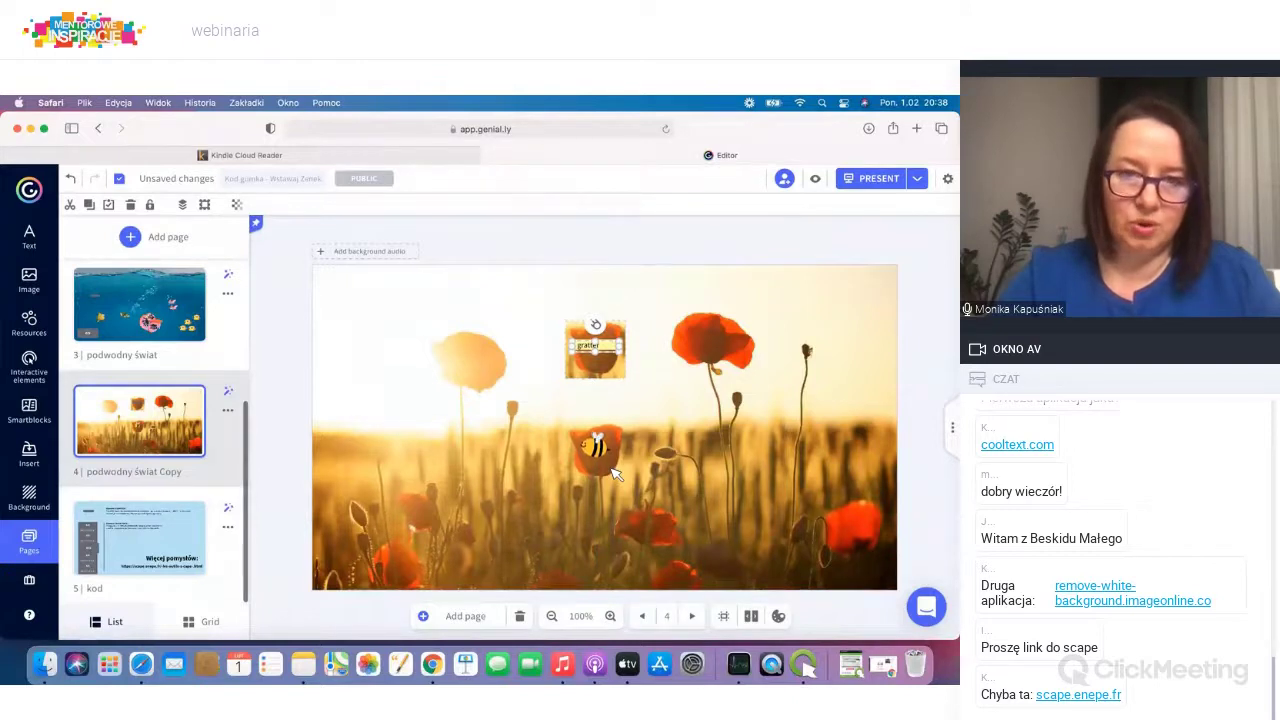
Step: Group the "a gratter" strip with the poppy cover image and align the group over the centre flower so it hides the bee
click(640, 390)
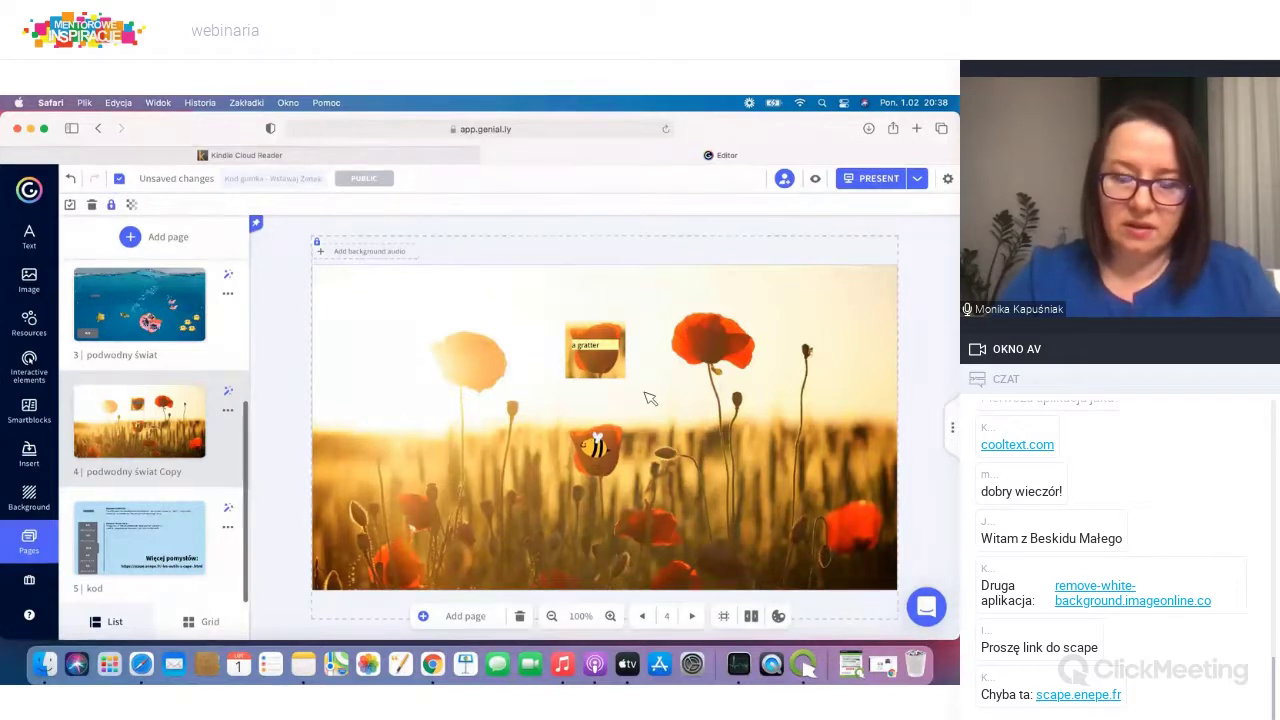
click(595, 350)
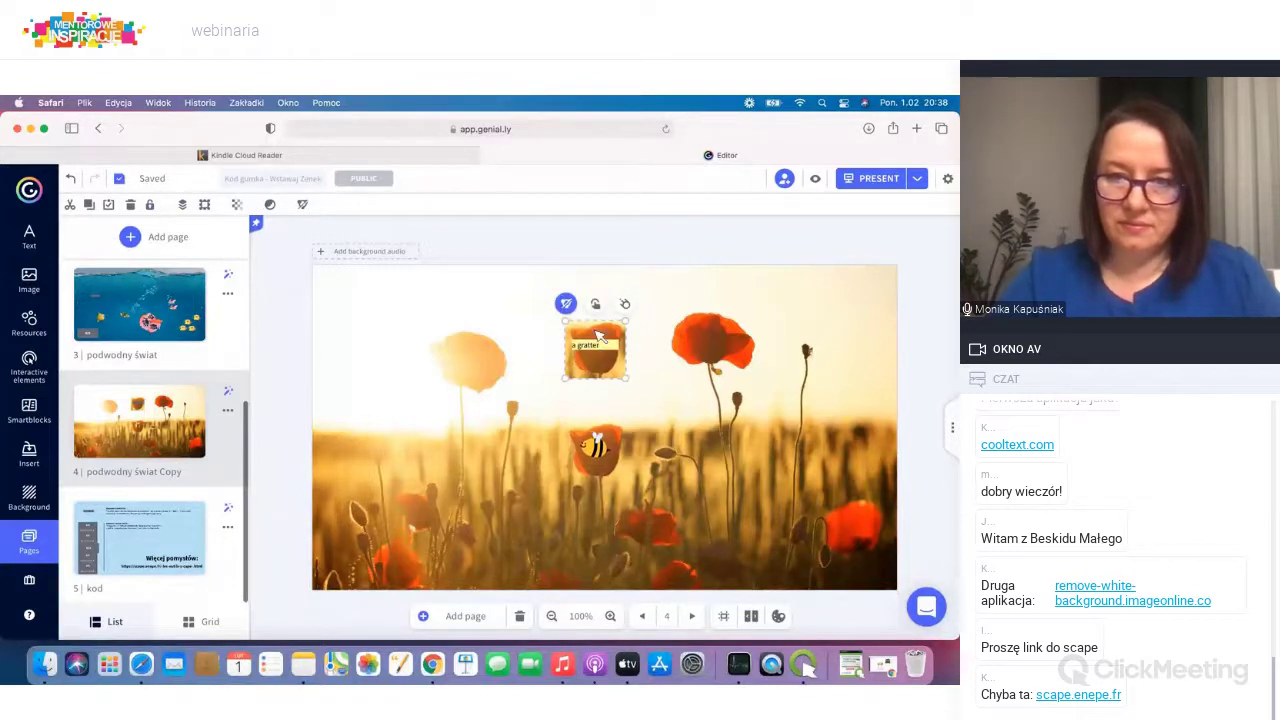
drag(597, 377, 600, 437)
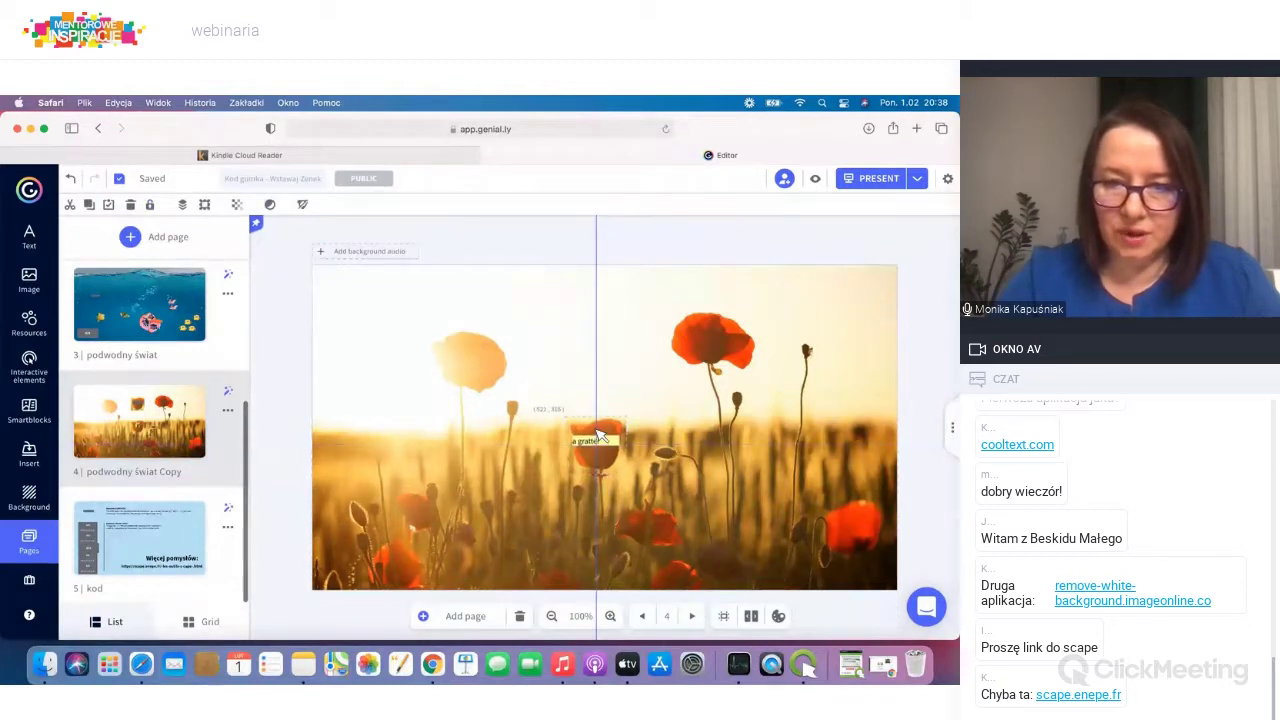
drag(597, 436, 598, 437)
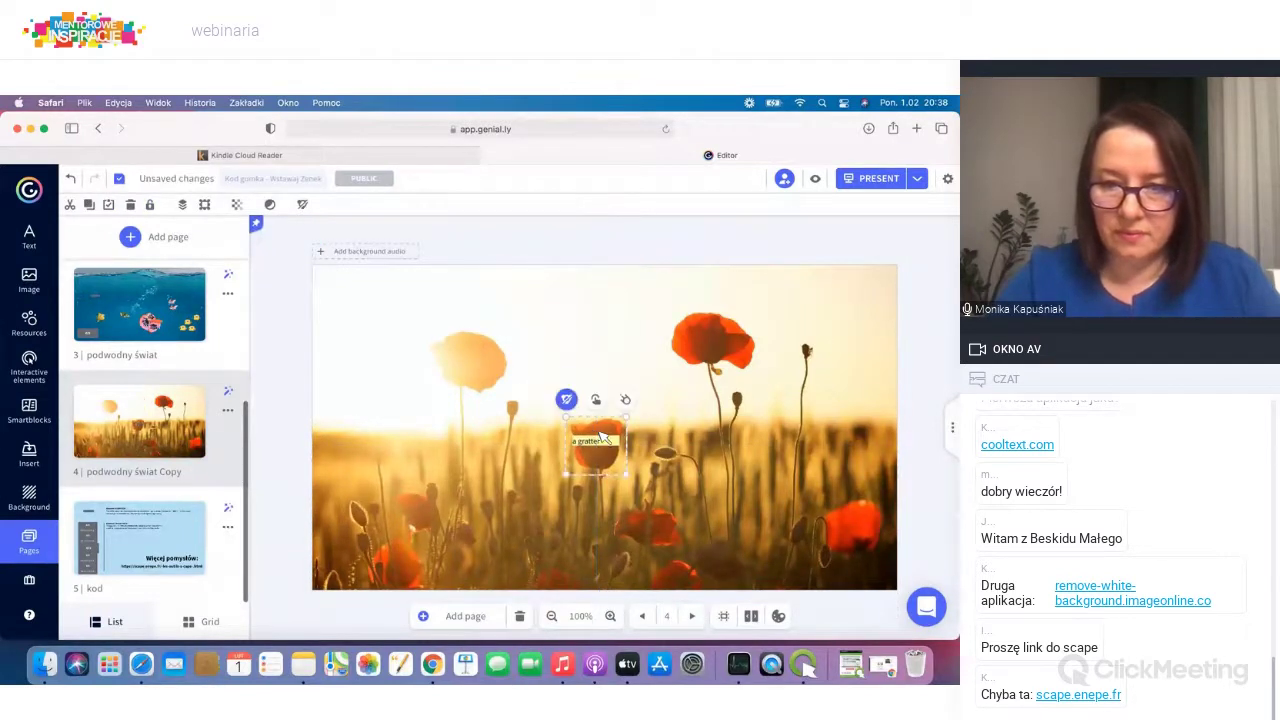
click(655, 447)
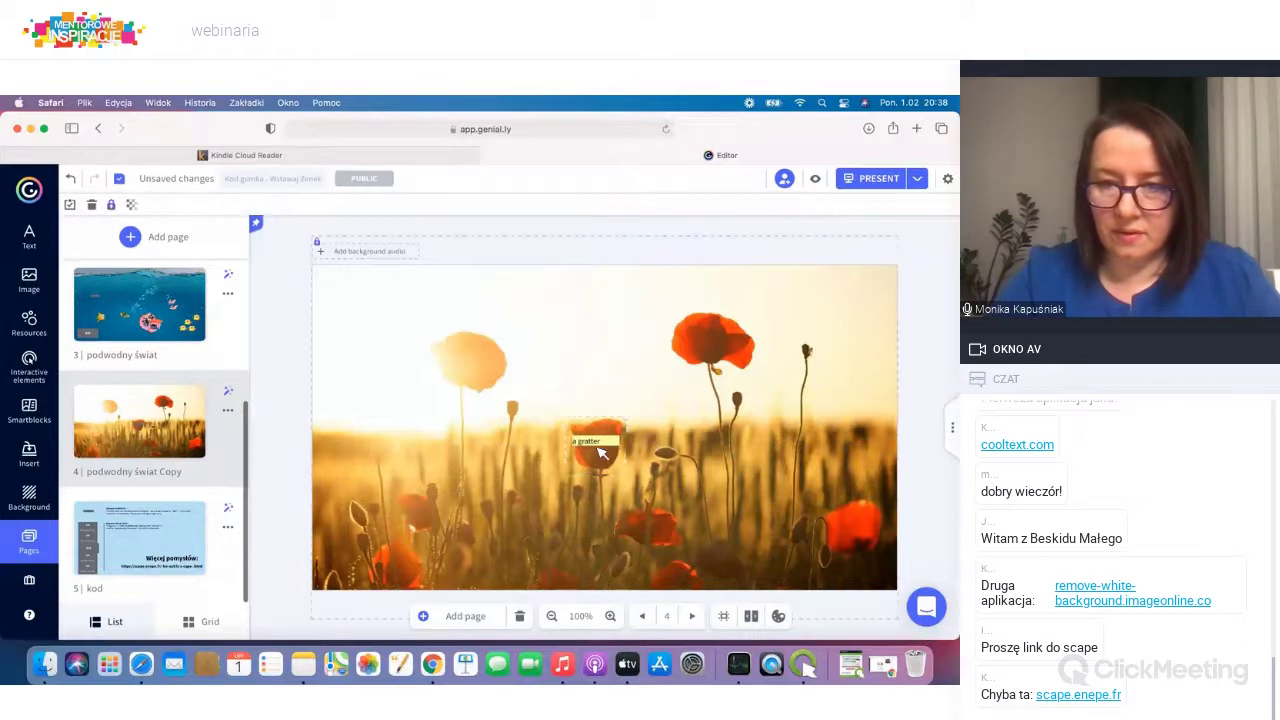
drag(602, 457, 603, 458)
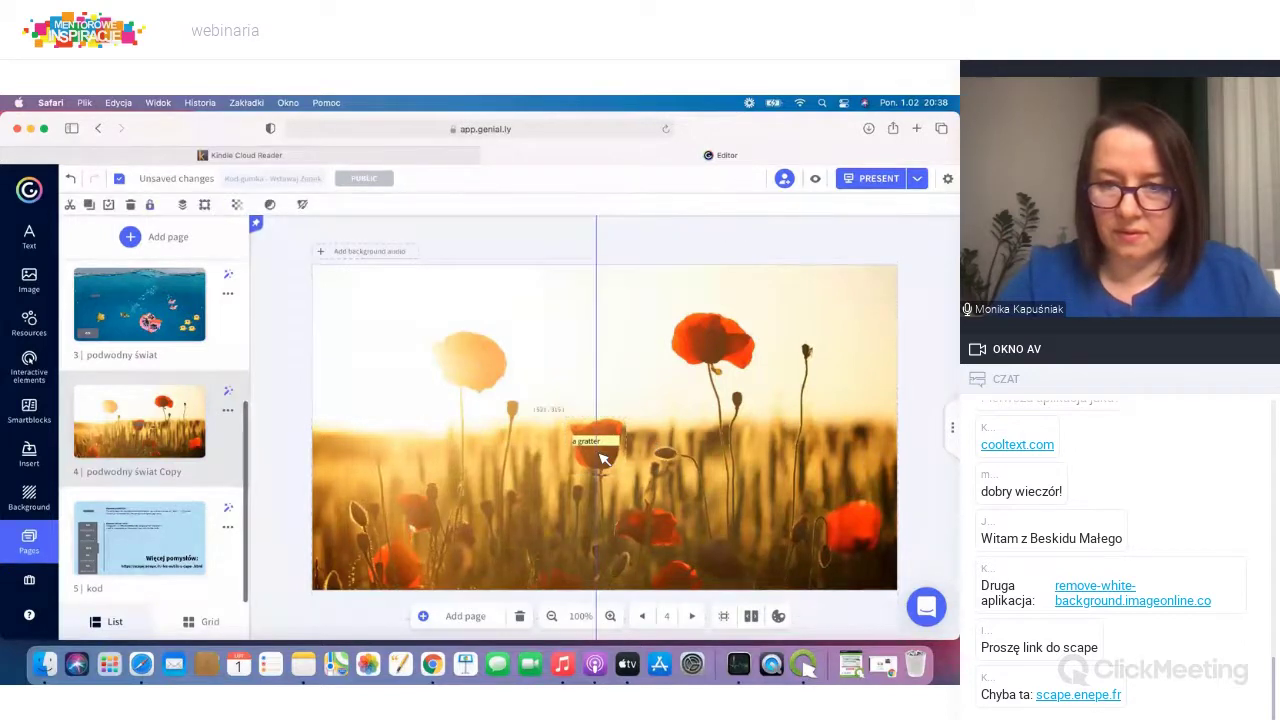
drag(602, 457, 602, 457)
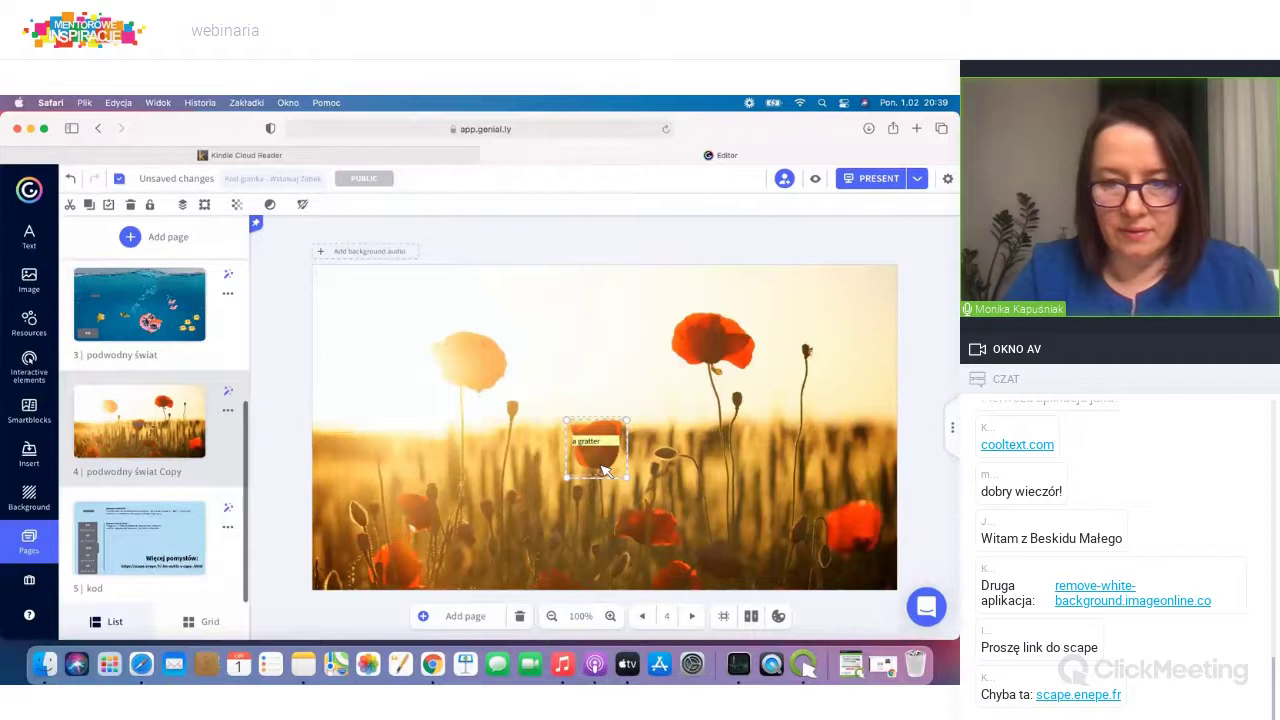
click(660, 490)
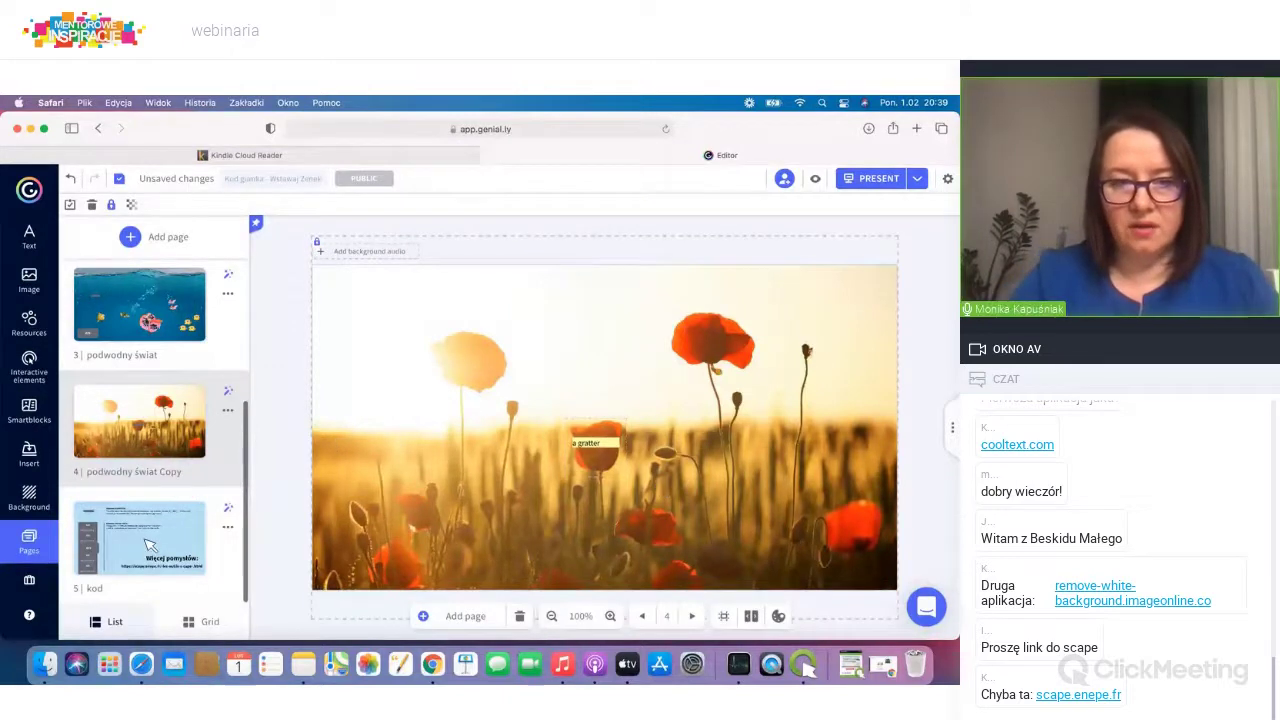
Step: Copy the TAILLE PIECE 20 eraser element from page 5 (kod) to the poppy page and place it in the page's lower-left corner
mouse_move(148, 545)
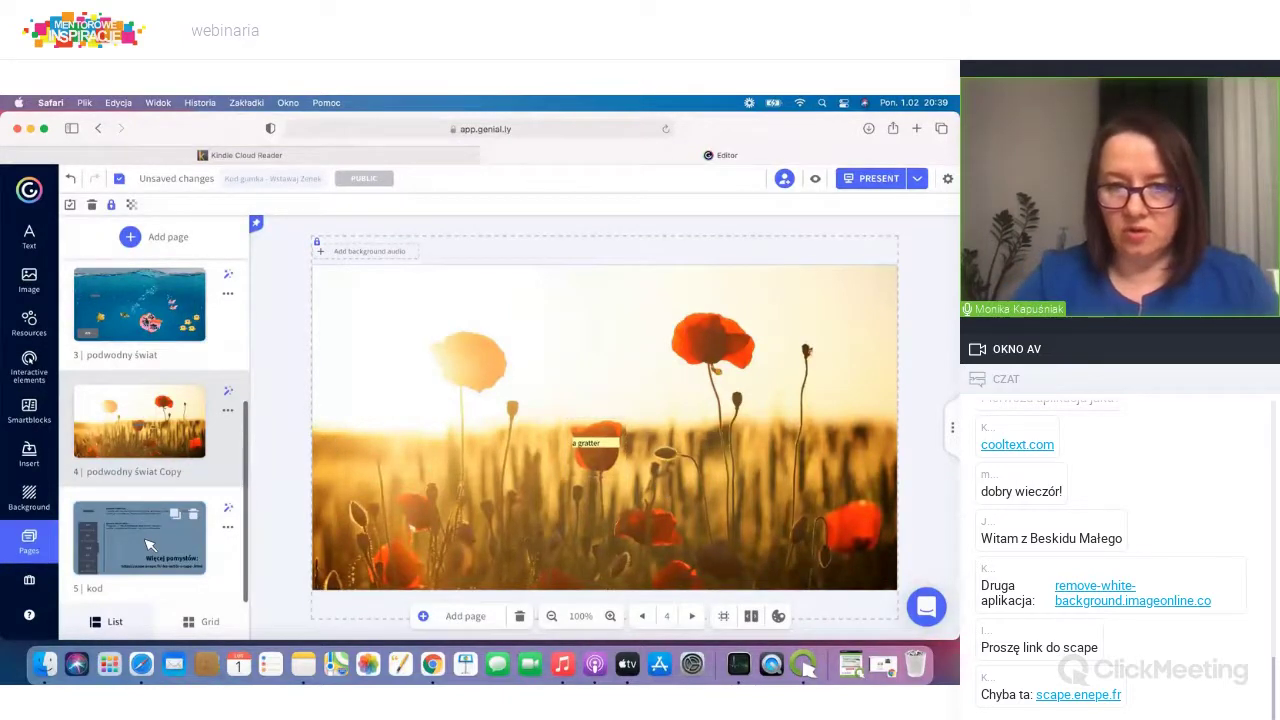
click(148, 545)
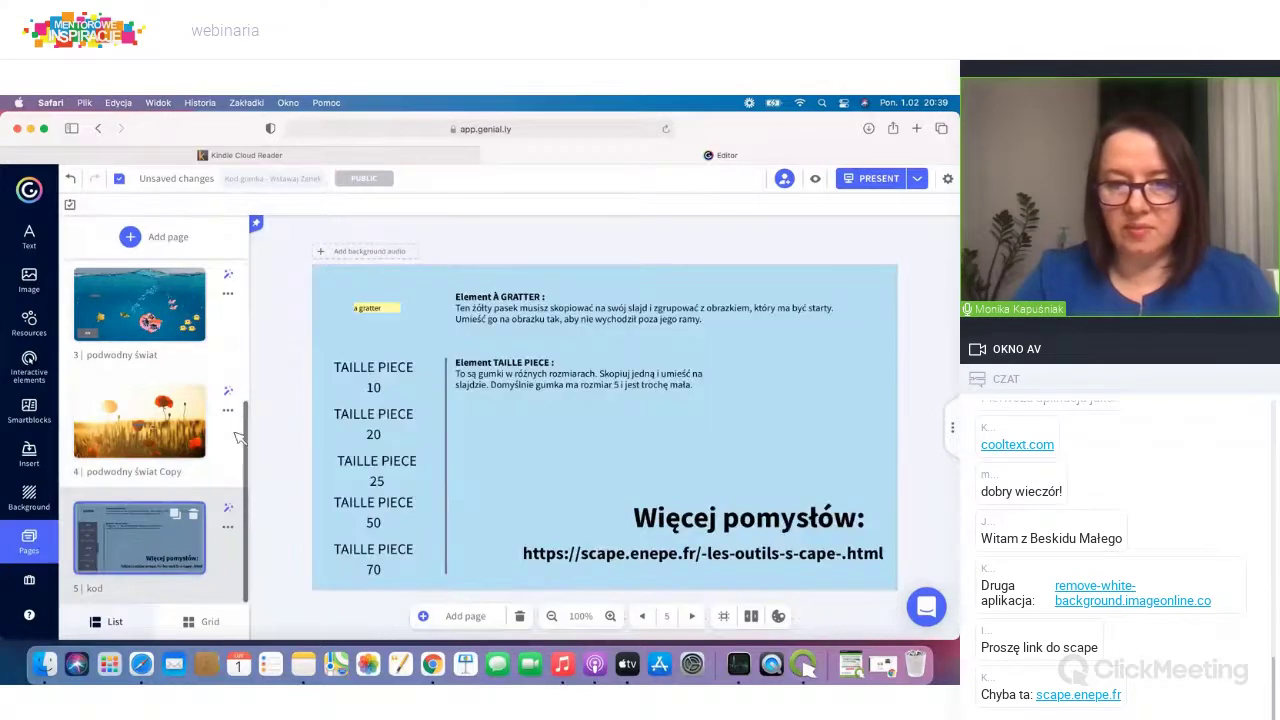
click(380, 425)
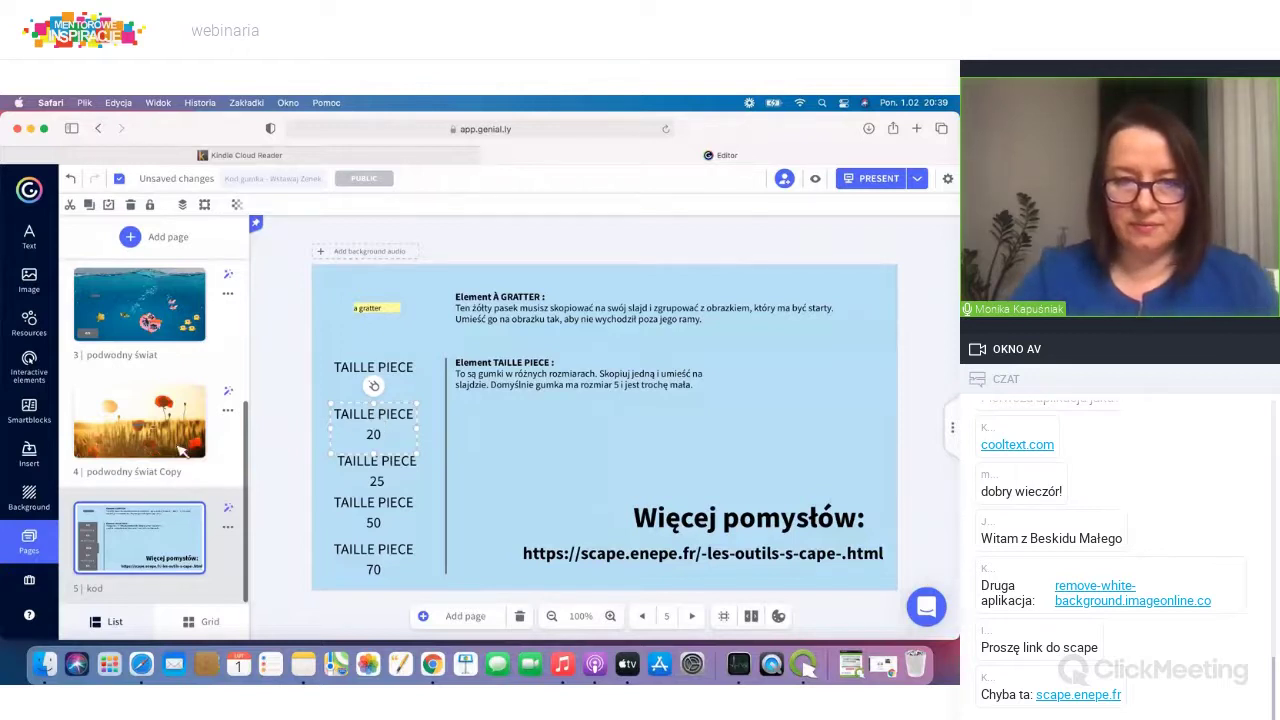
click(183, 437)
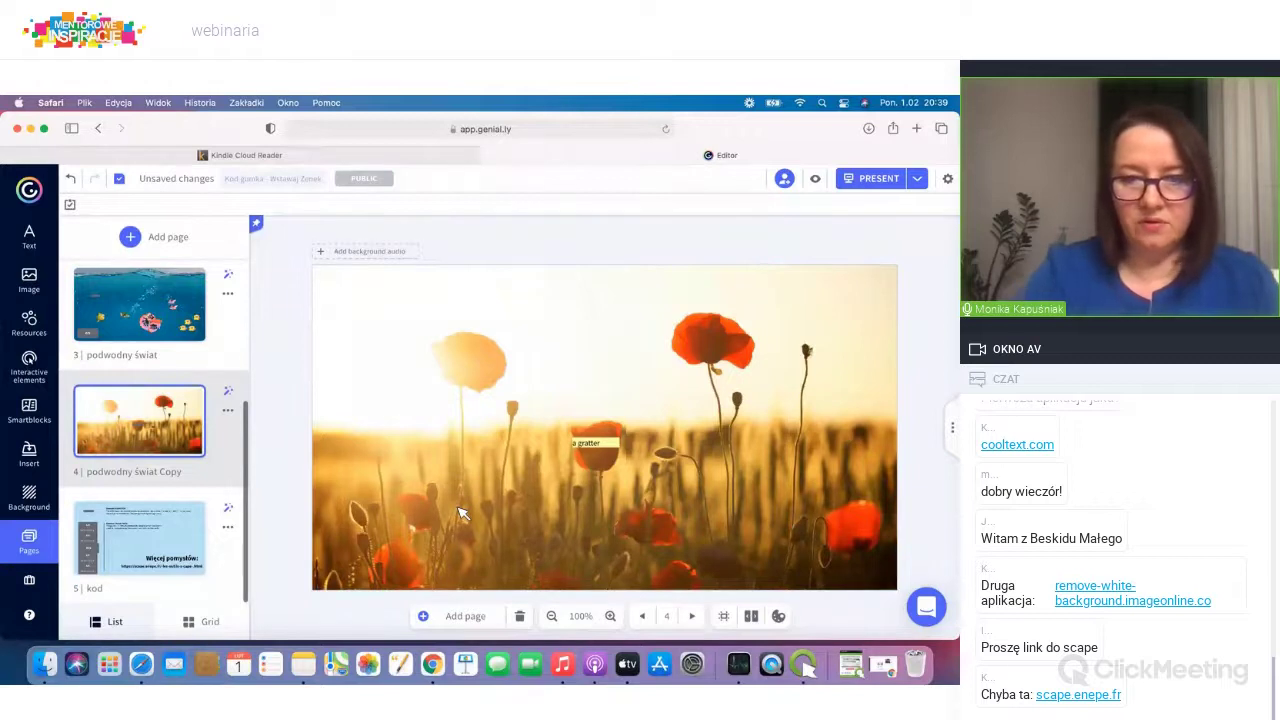
key(super+v)
drag(400, 440, 390, 577)
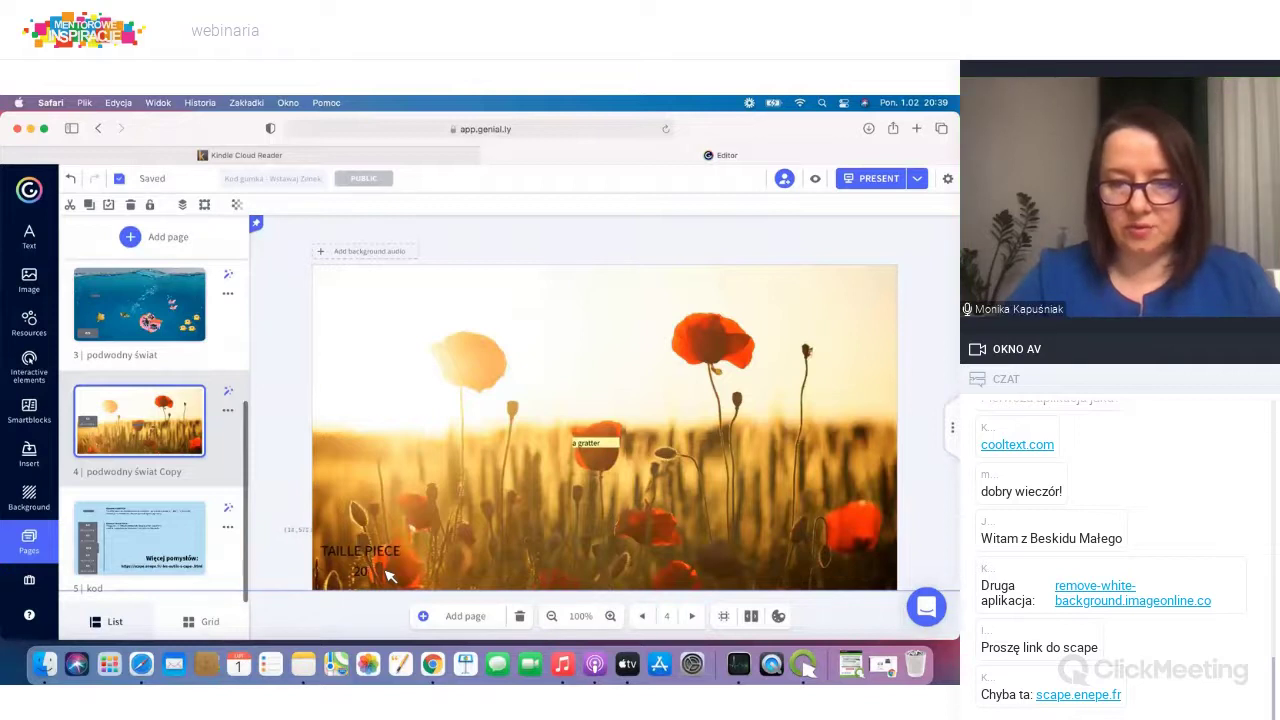
click(390, 577)
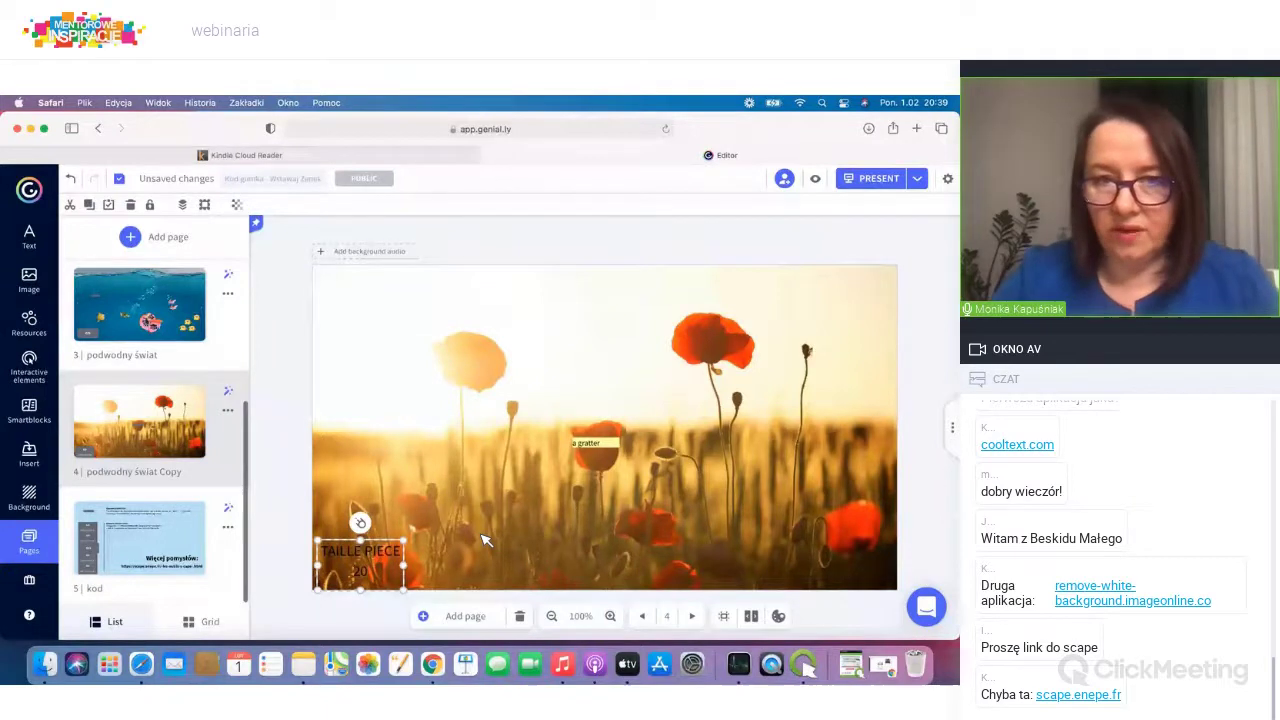
click(618, 450)
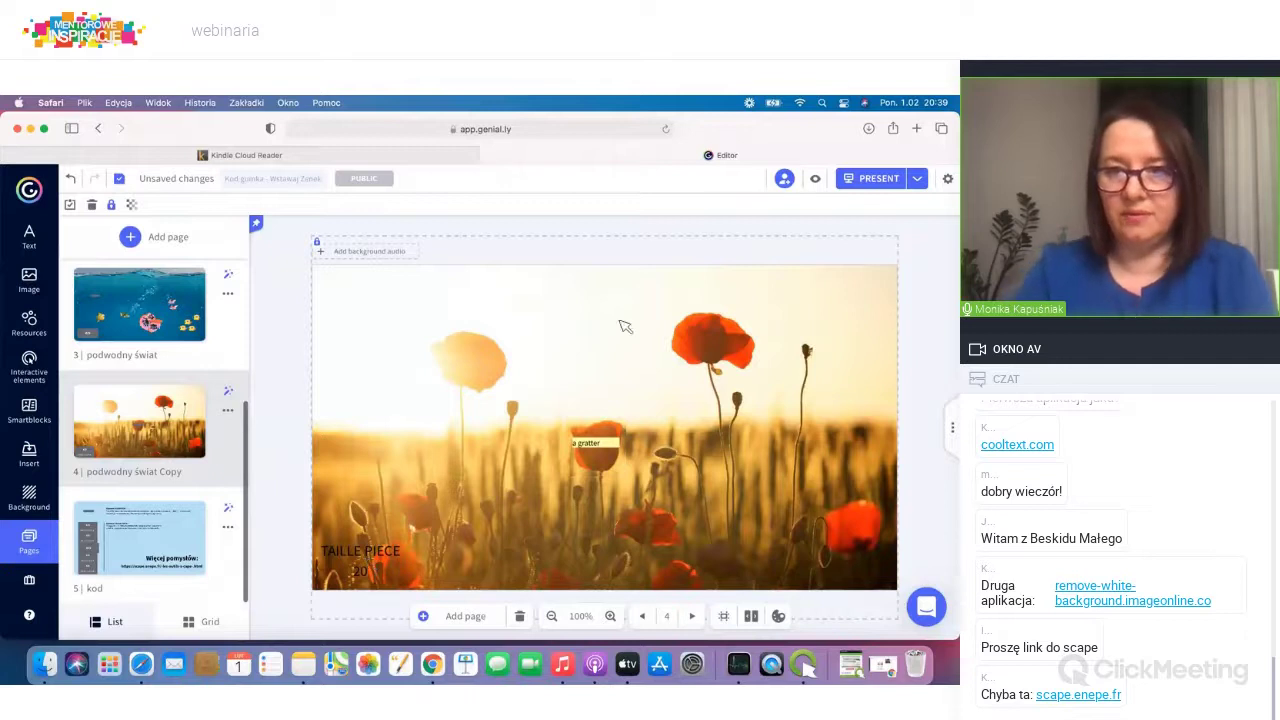
Step: Preview the poppy page, erase the cover over the centre flower to reveal the bee, and return to editing
click(818, 181)
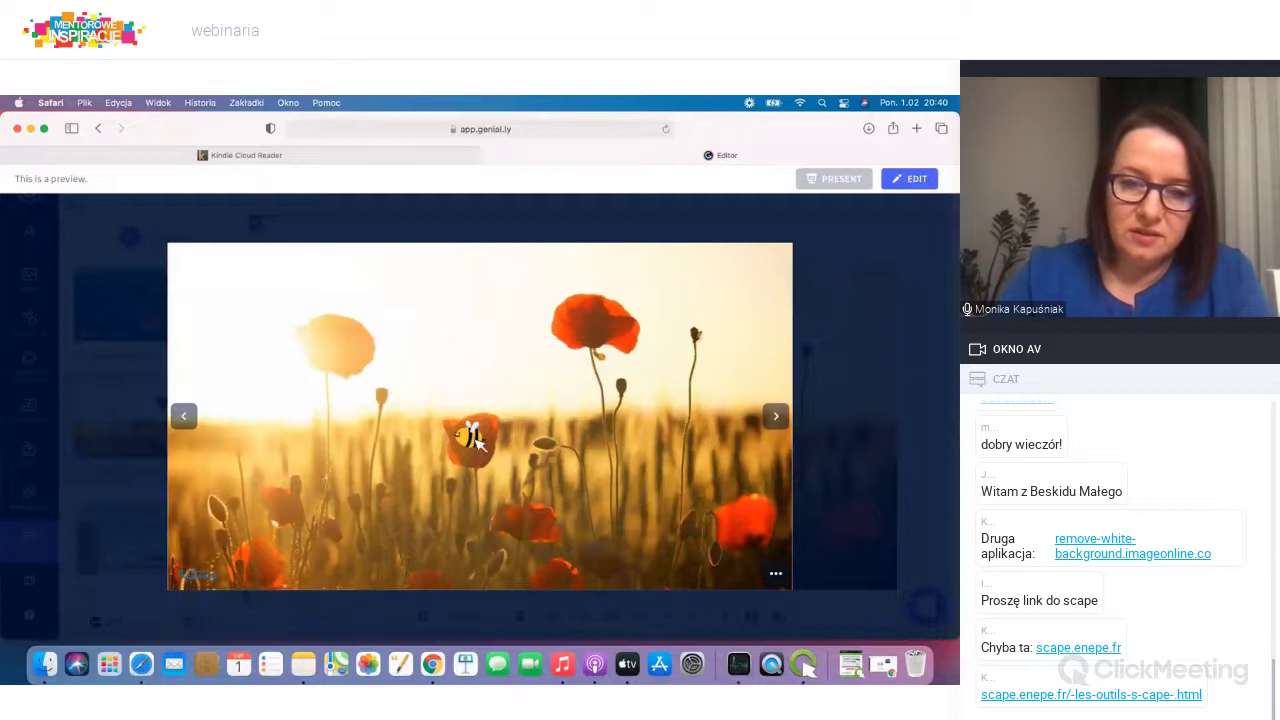
click(917, 179)
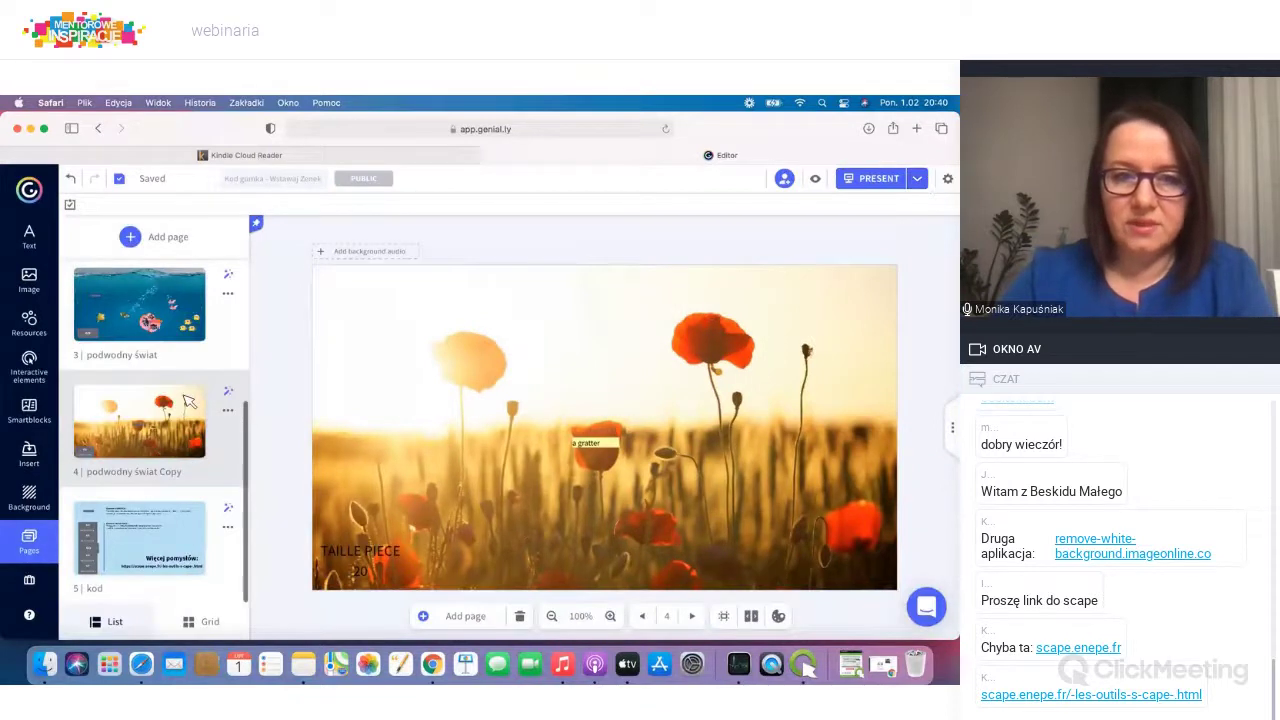
Step: Duplicate the poppy page and delete the flower cover group, bee and TAILLE PIECE 20 eraser from the copy
click(178, 398)
click(595, 450)
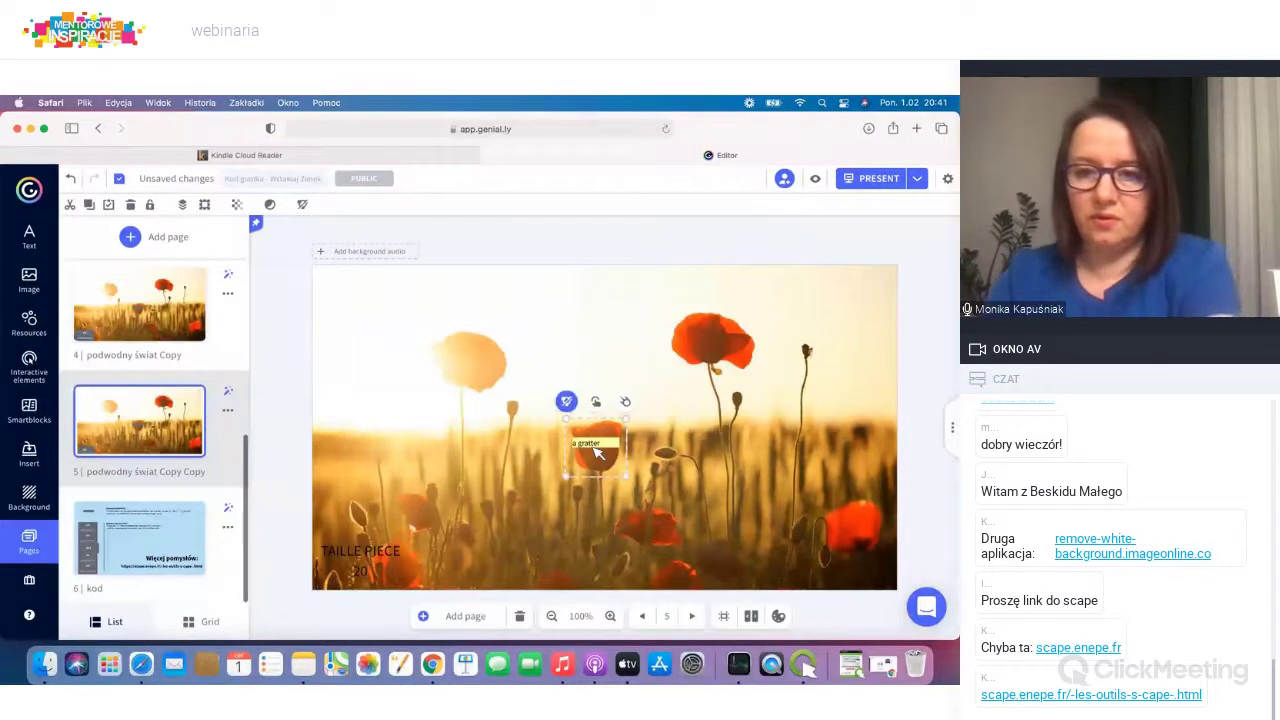
click(593, 446)
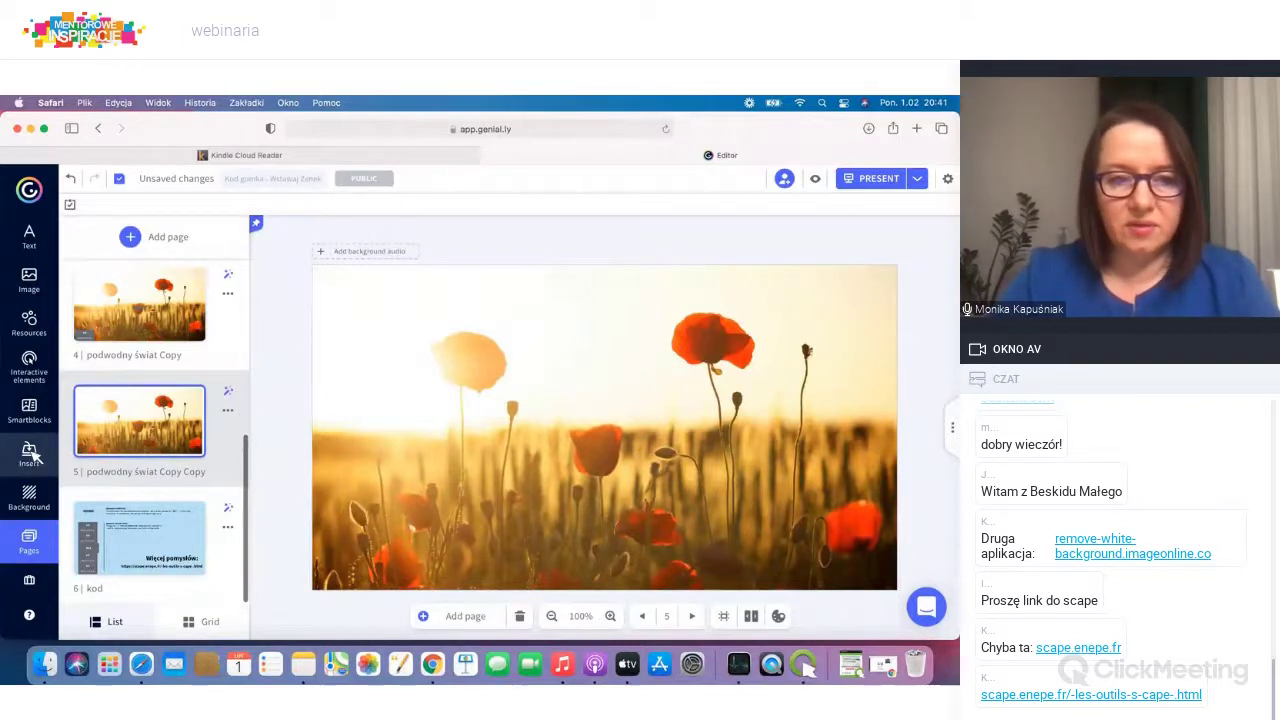
Step: Search the Pixabay background images for "kosmos"
click(31, 497)
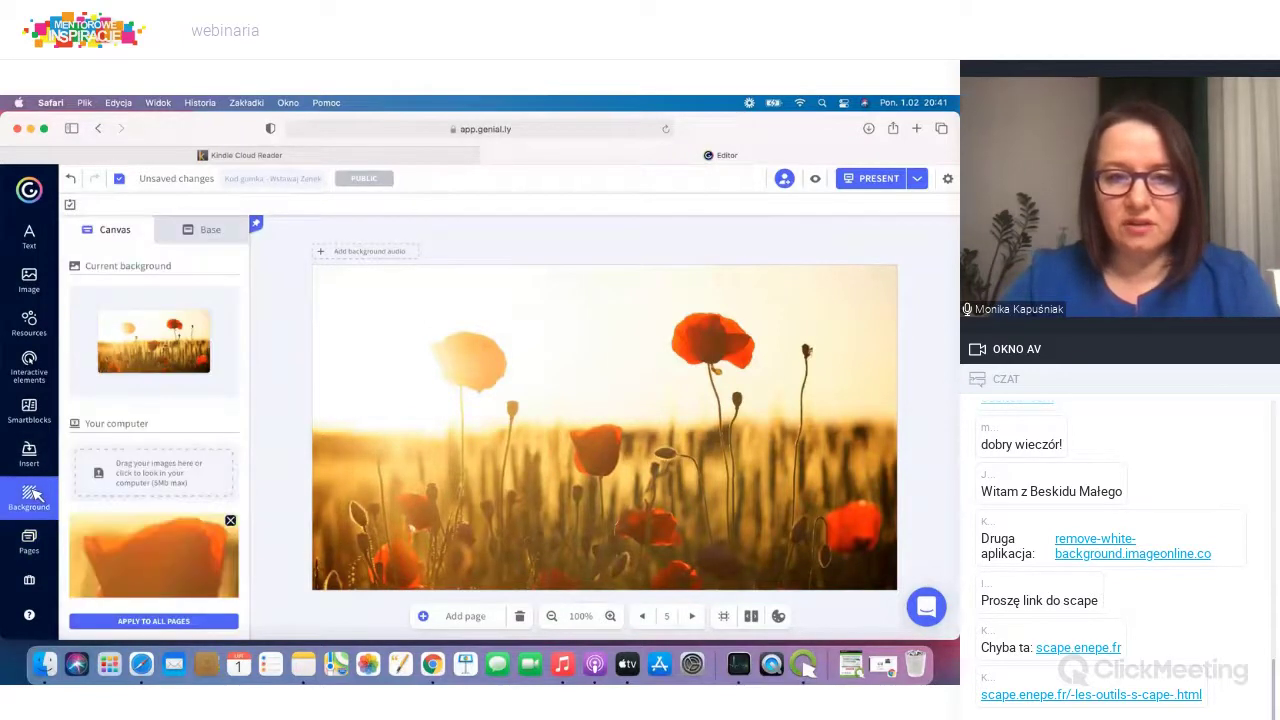
scroll(198, 464, down, 10)
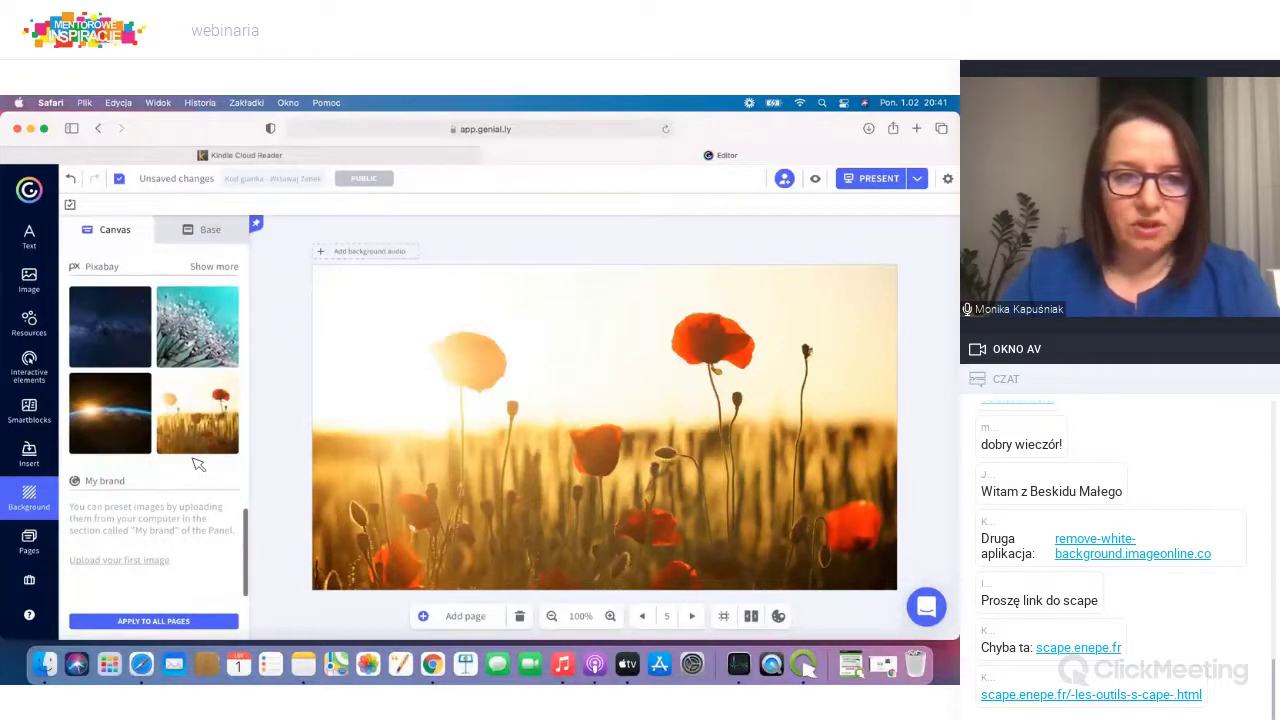
scroll(198, 464, up, 2)
click(215, 391)
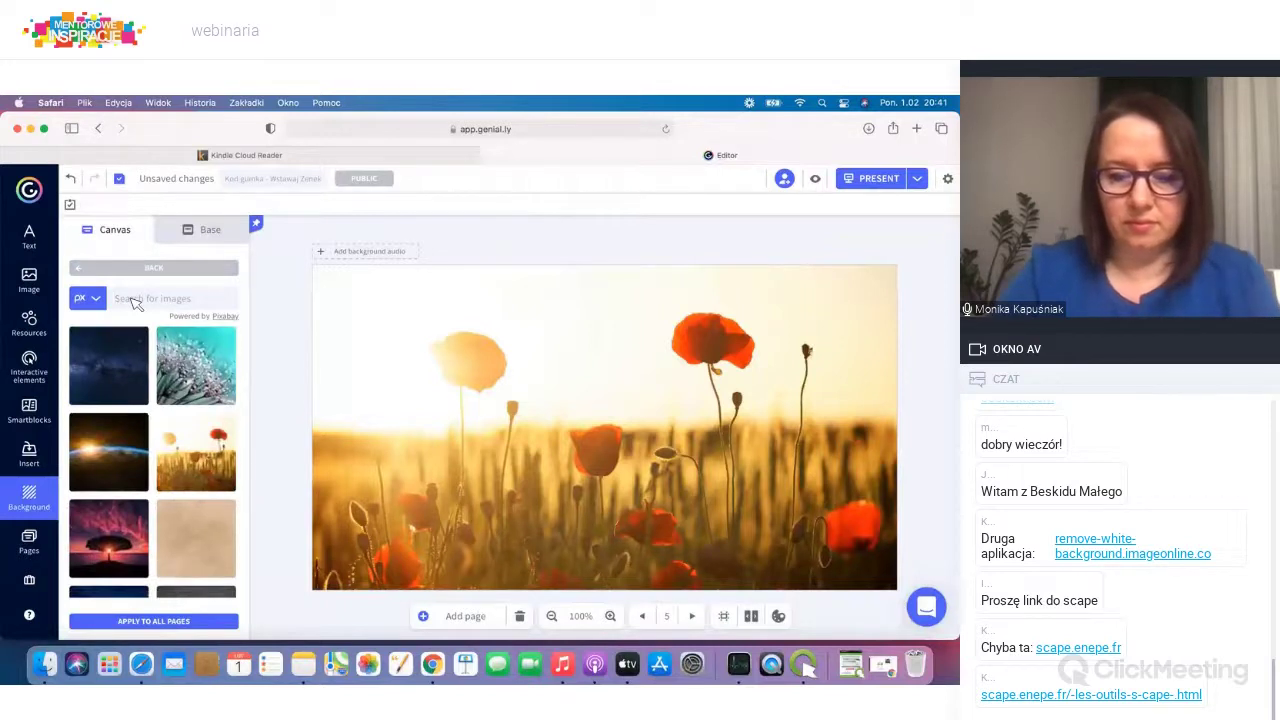
click(135, 303)
text(kosmos)
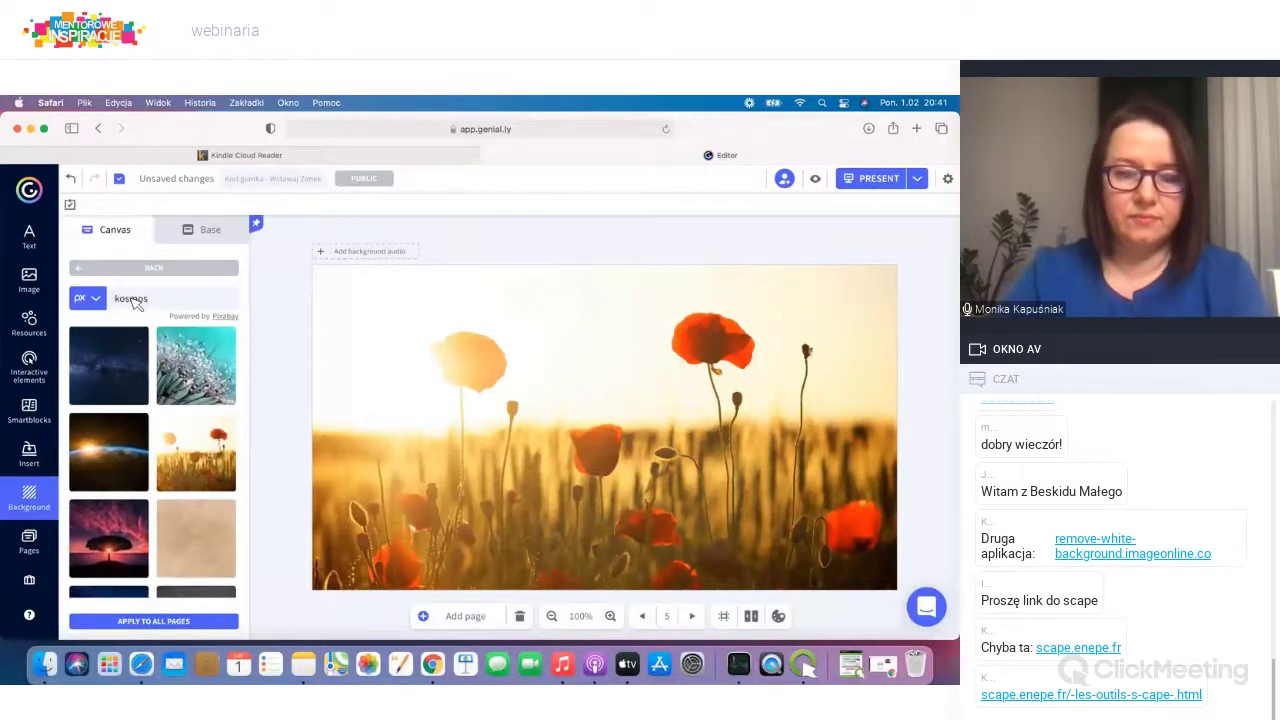
Step: Search the Pixabay backgrounds for "plaża" and apply the tropical beach photo with turquoise water as the page background
double_click(113, 301)
key(BackSpace)
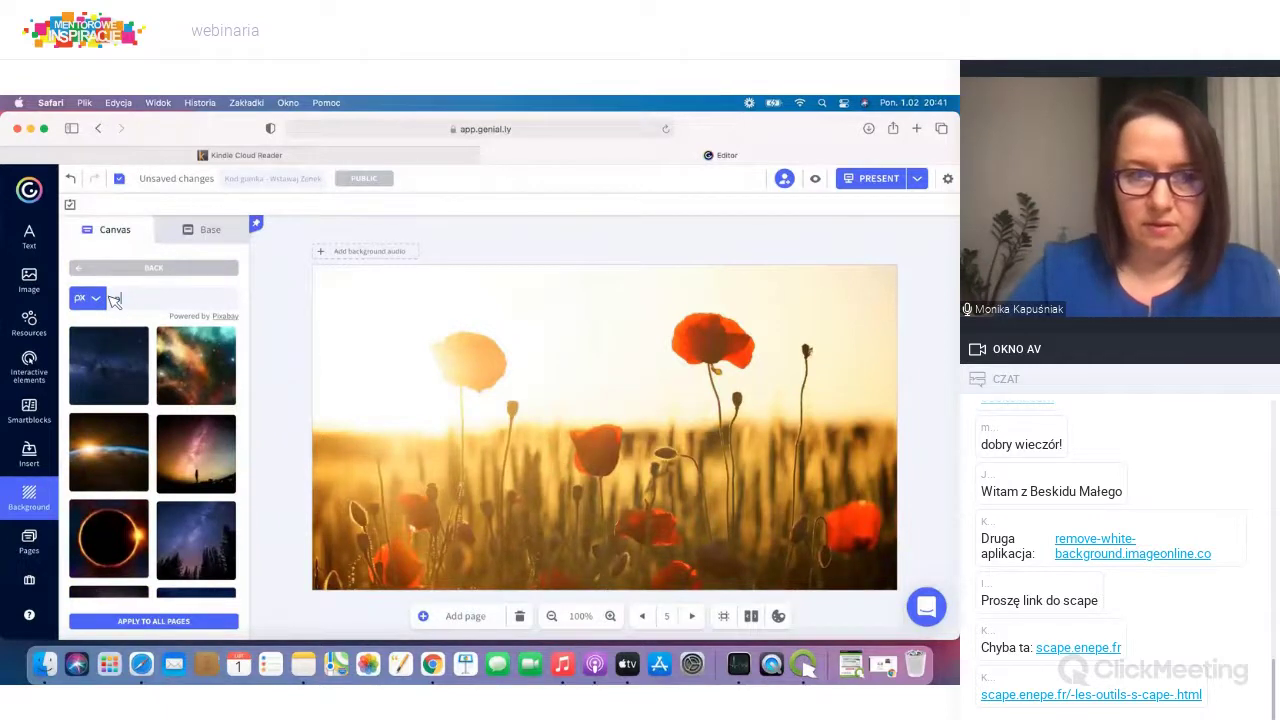
text(plaża)
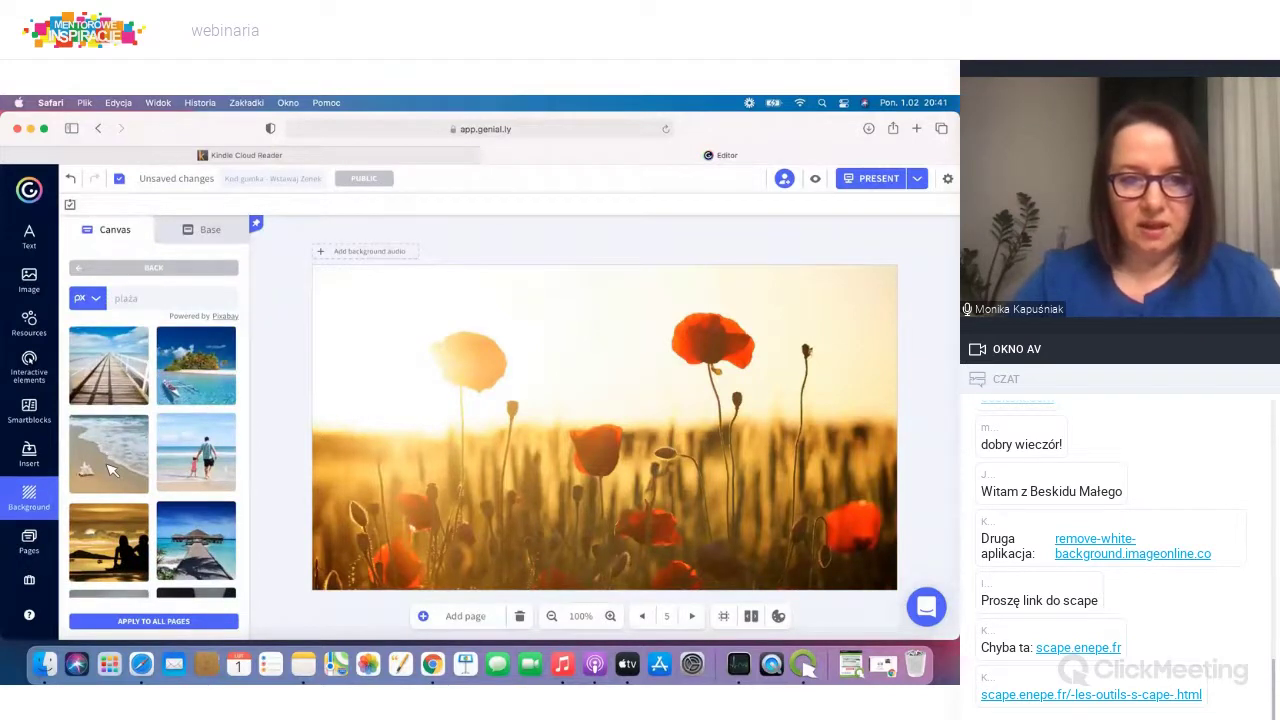
scroll(112, 470, down, 5)
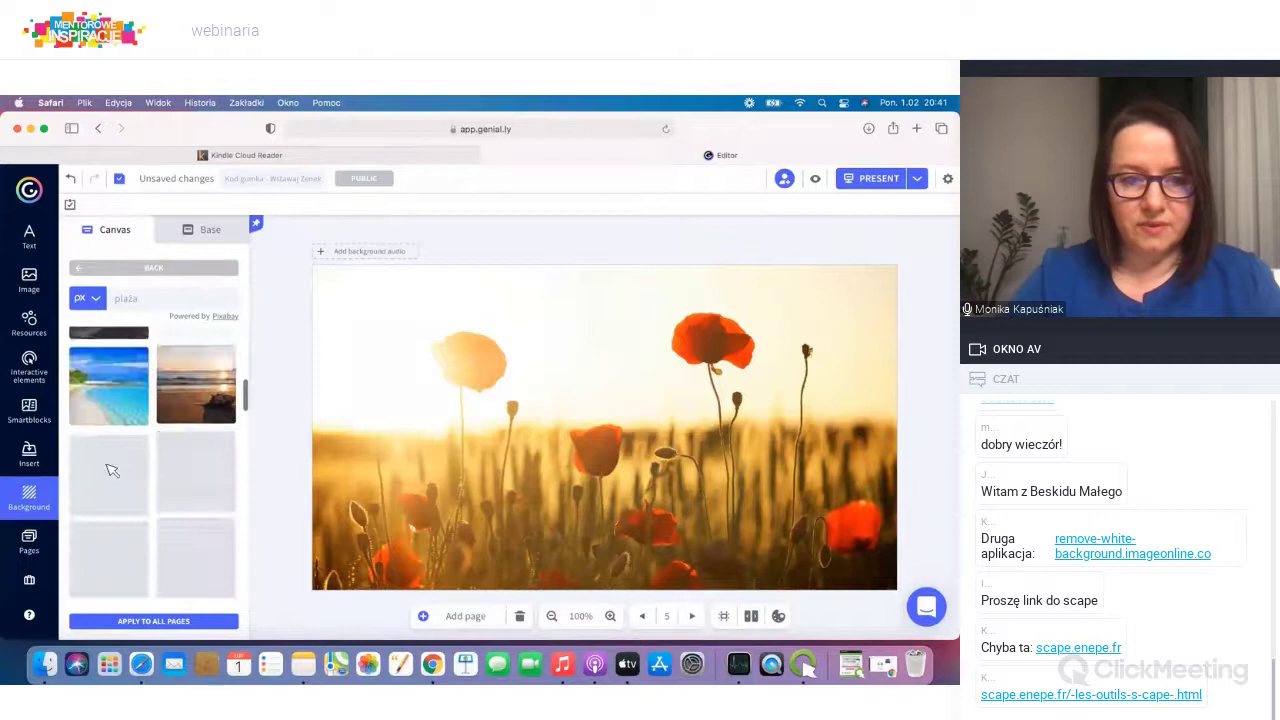
scroll(112, 470, up, 2)
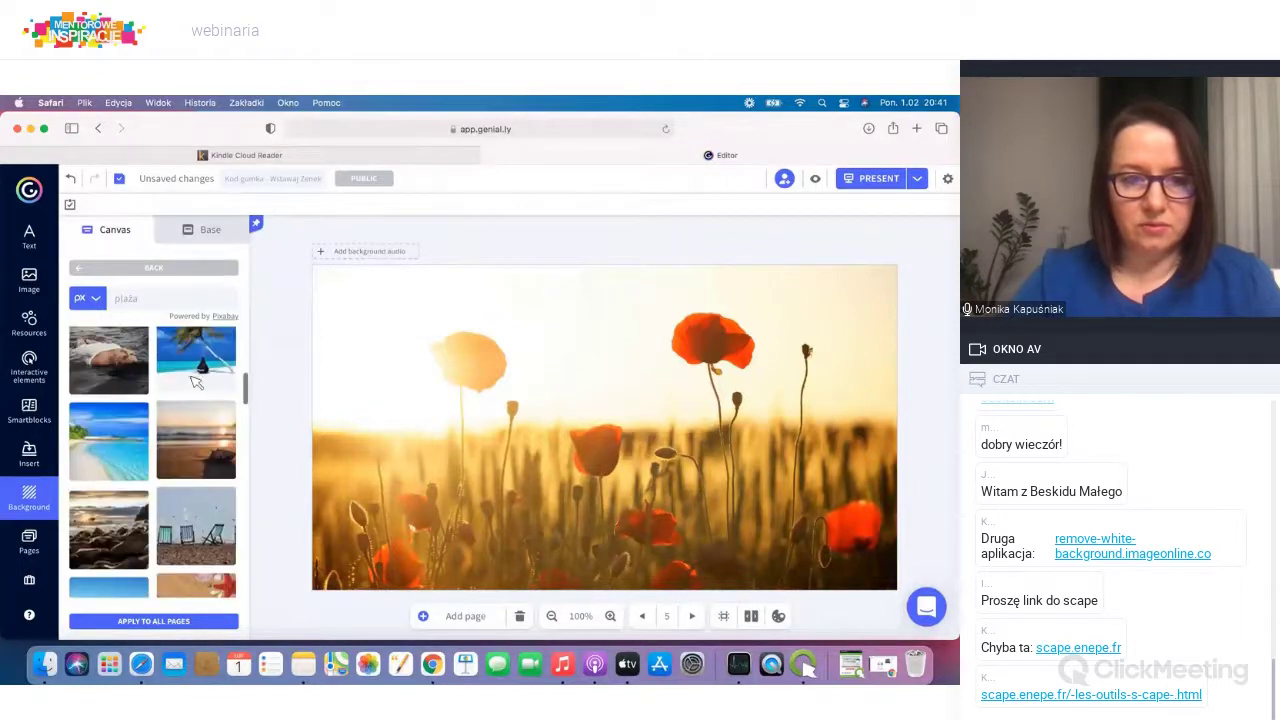
click(100, 457)
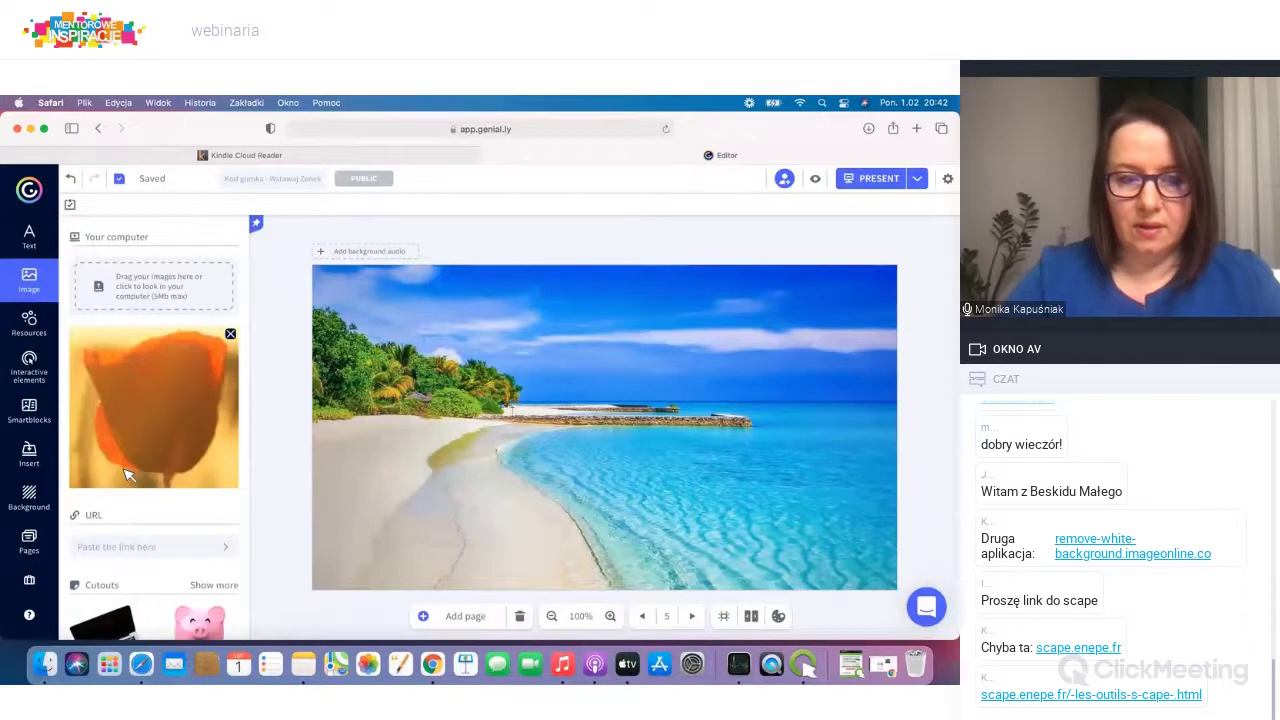
Step: Search Pixabay images for "plaza", insert the same tropical beach photo as an image and move it to the page's upper-right area
scroll(150, 450, down, 10)
click(216, 473)
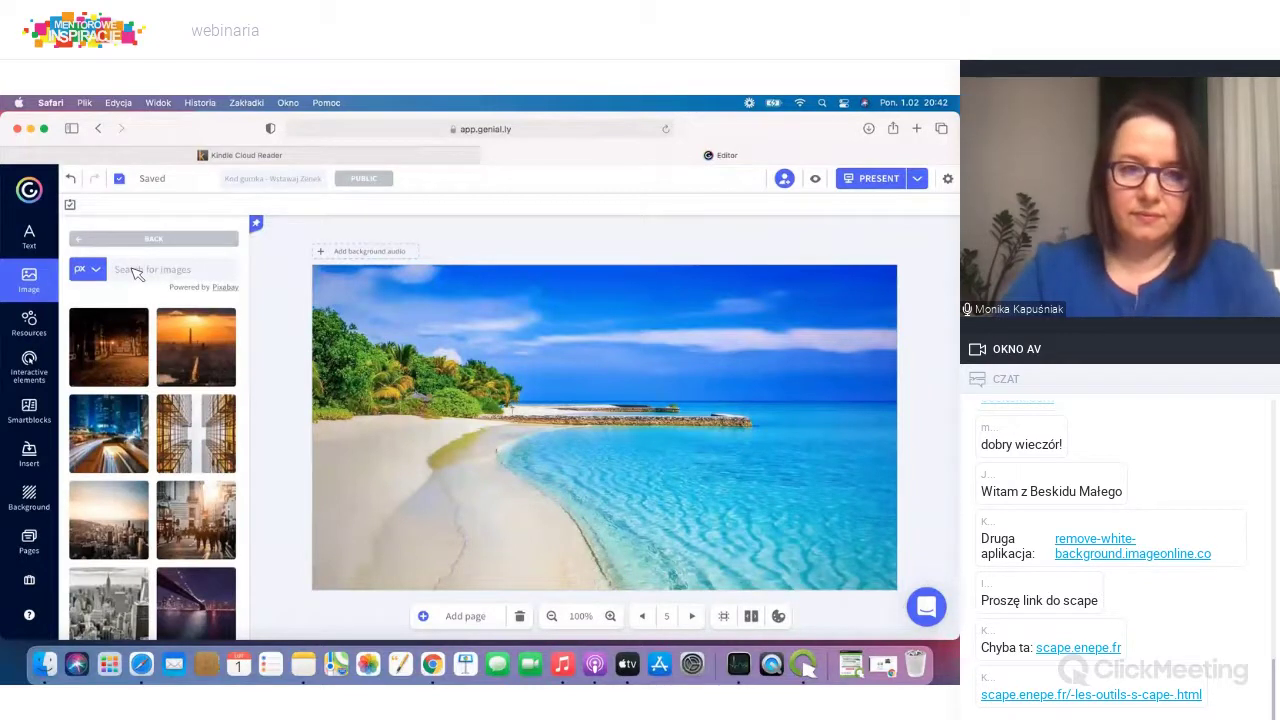
click(137, 272)
text(plaza)
key(Return)
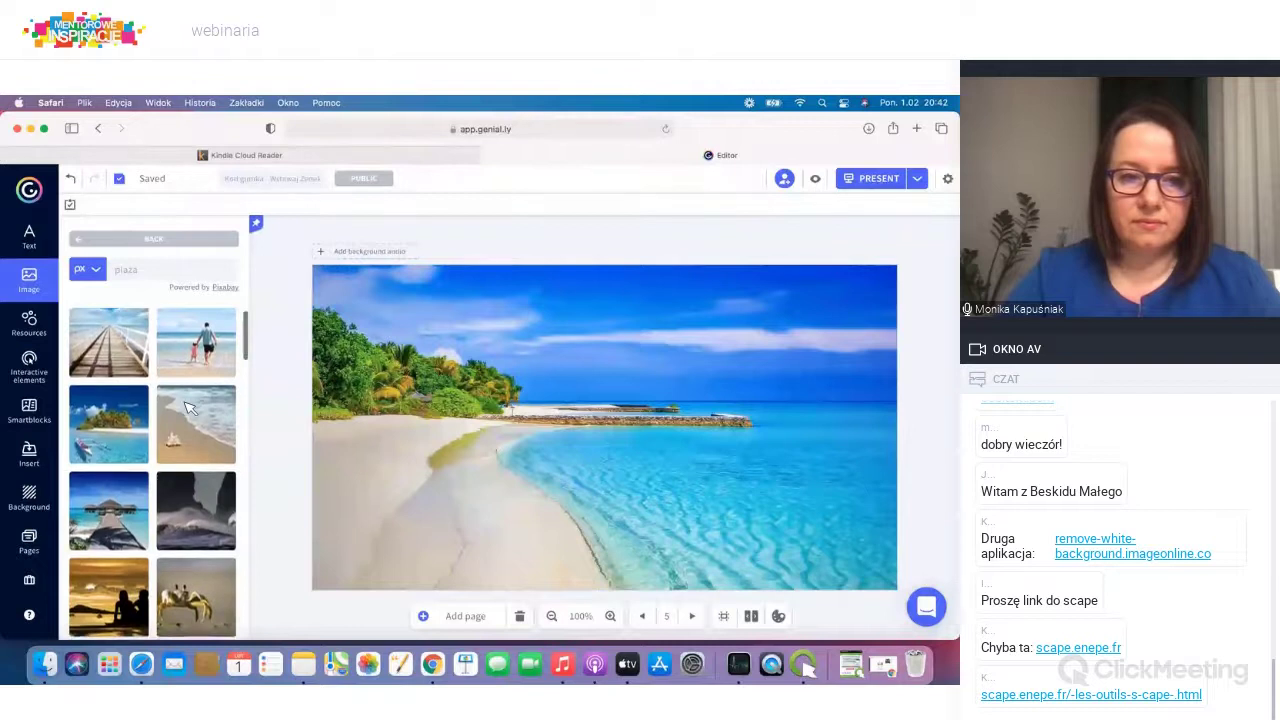
scroll(190, 407, down, 3)
scroll(190, 407, down, 3)
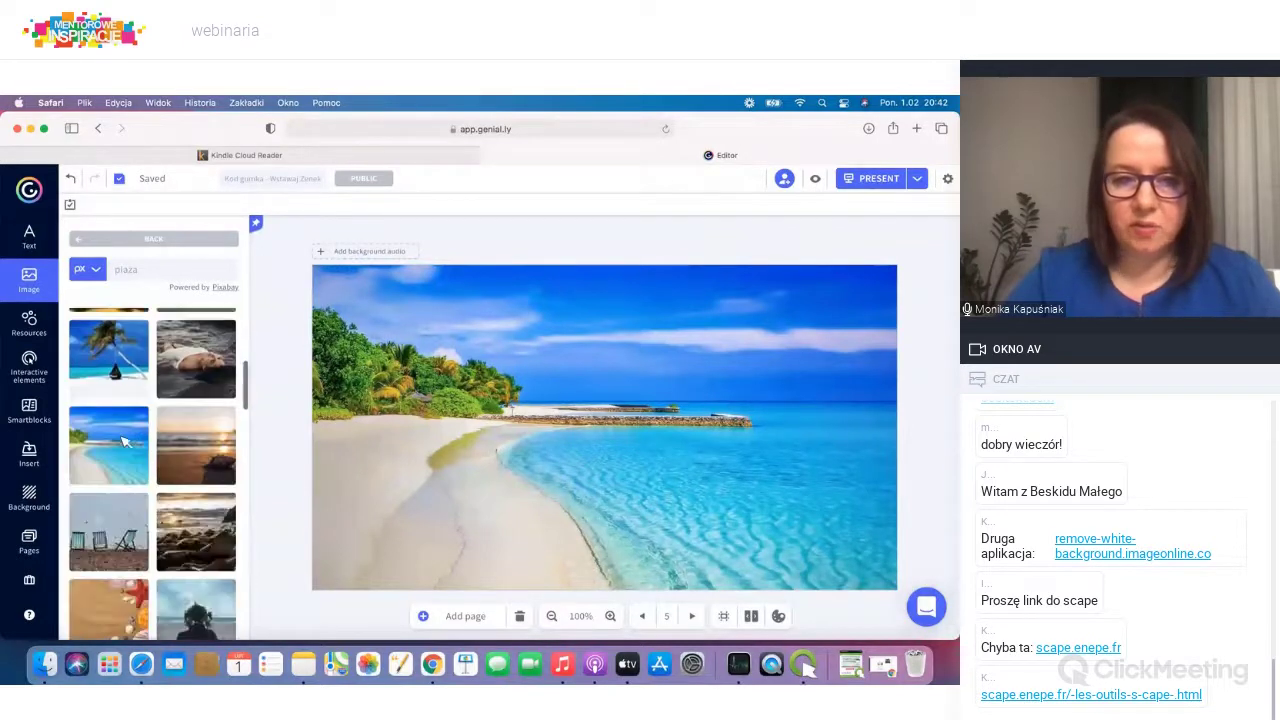
click(118, 440)
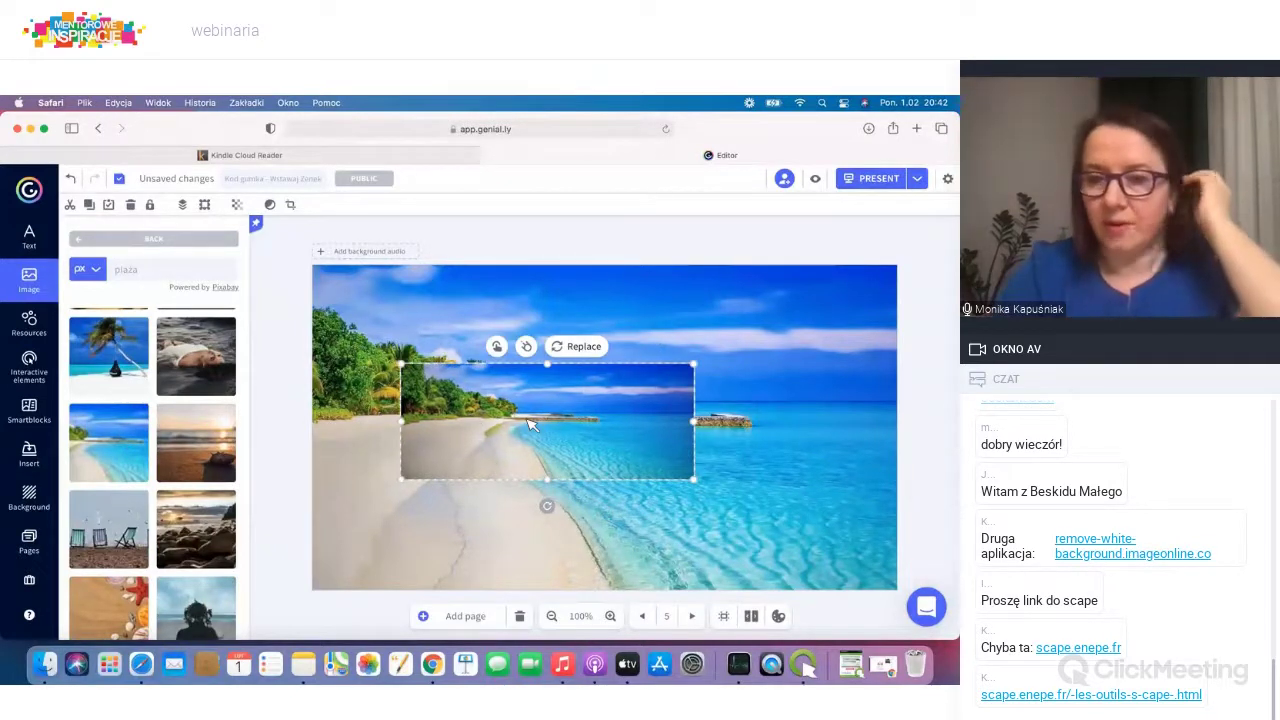
drag(530, 425, 706, 356)
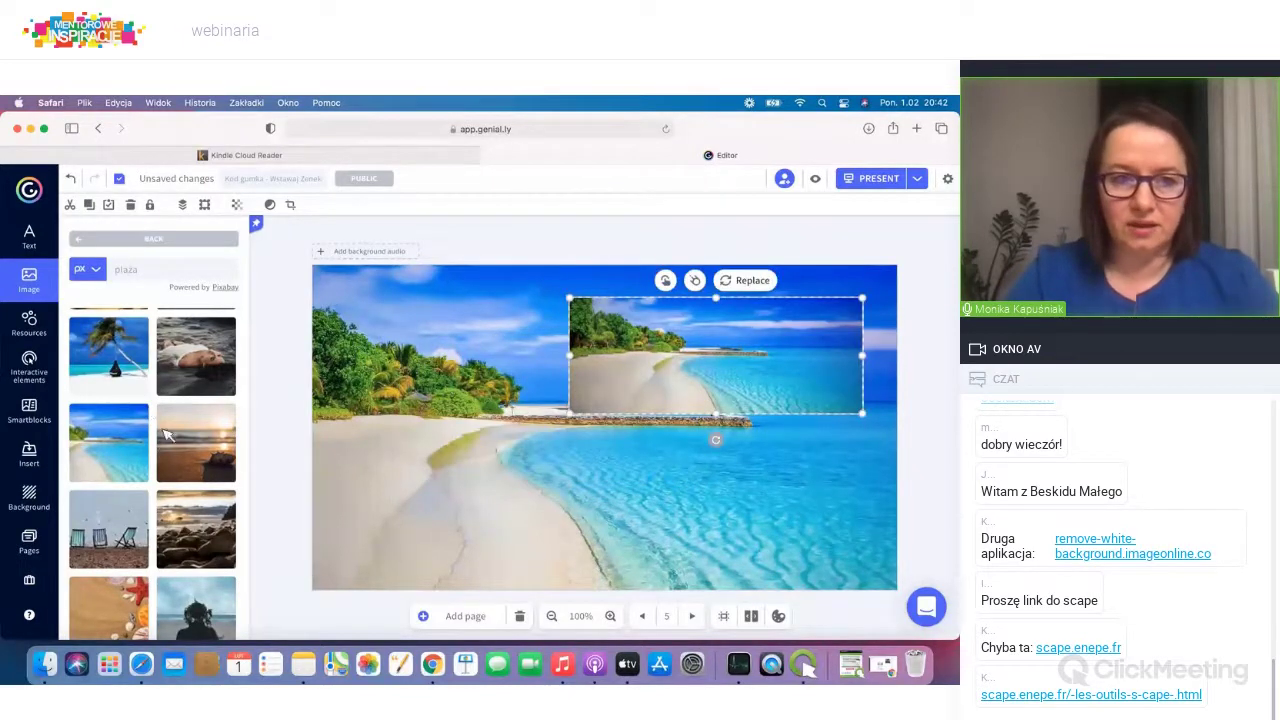
Step: Switch the image source to Giphy, restrict it to GIFs with transparent background and search for "shell"
scroll(160, 447, up, 5)
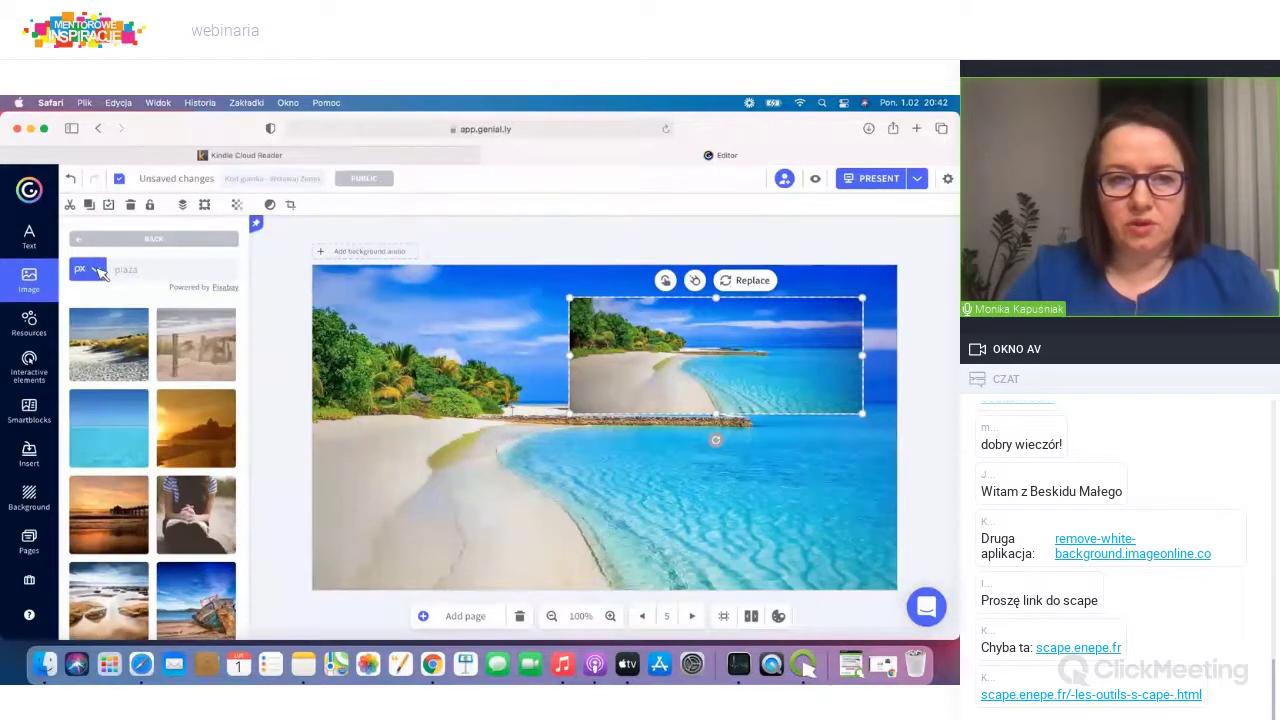
click(87, 269)
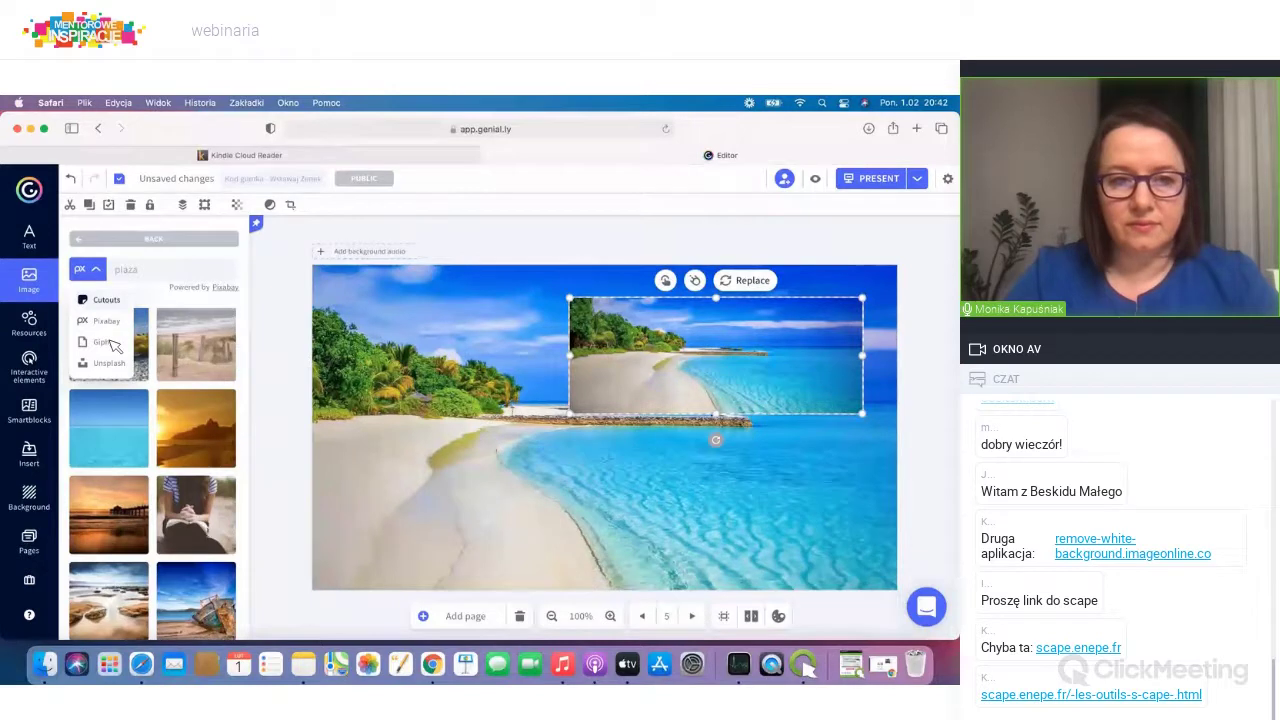
click(112, 343)
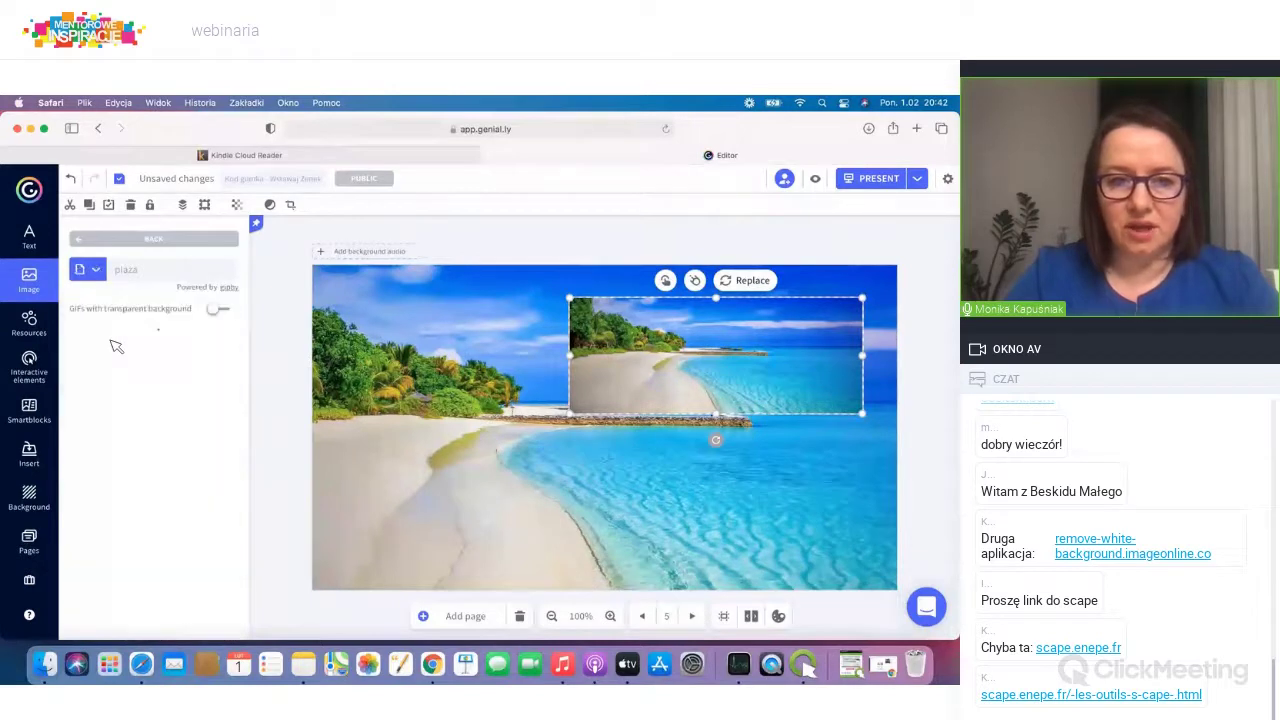
click(224, 310)
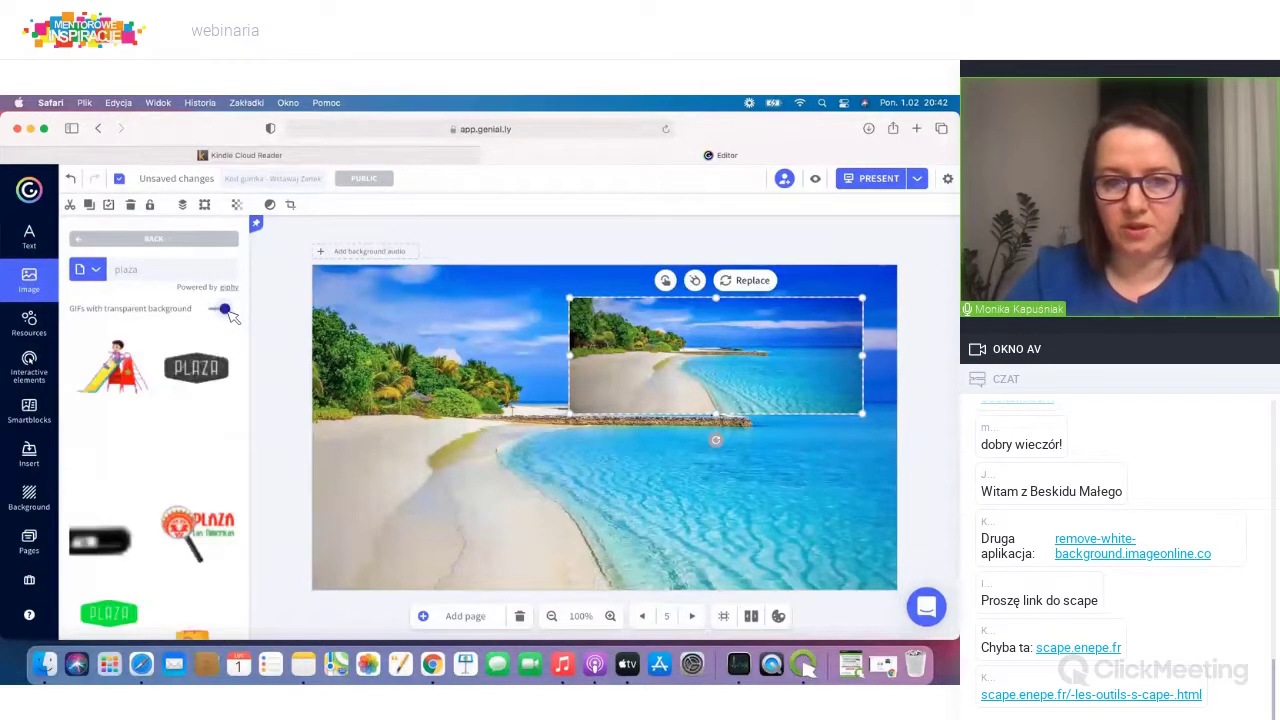
double_click(155, 276)
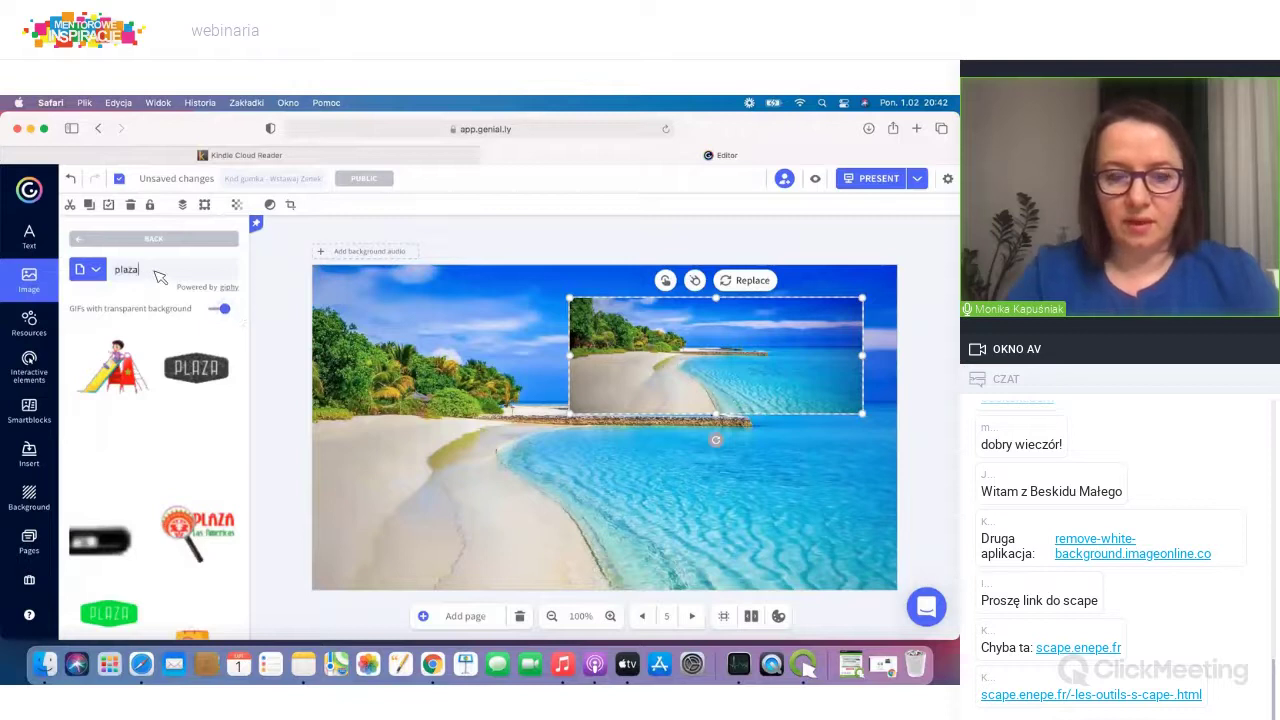
text(shell)
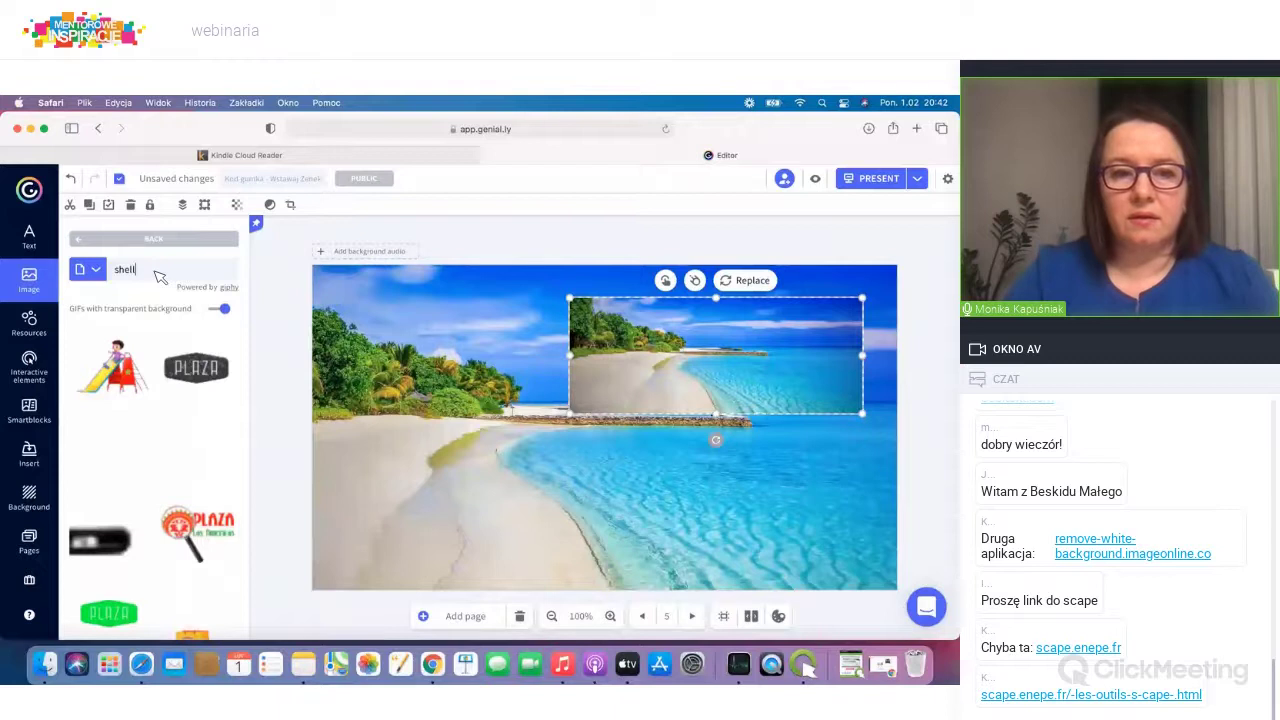
key(Return)
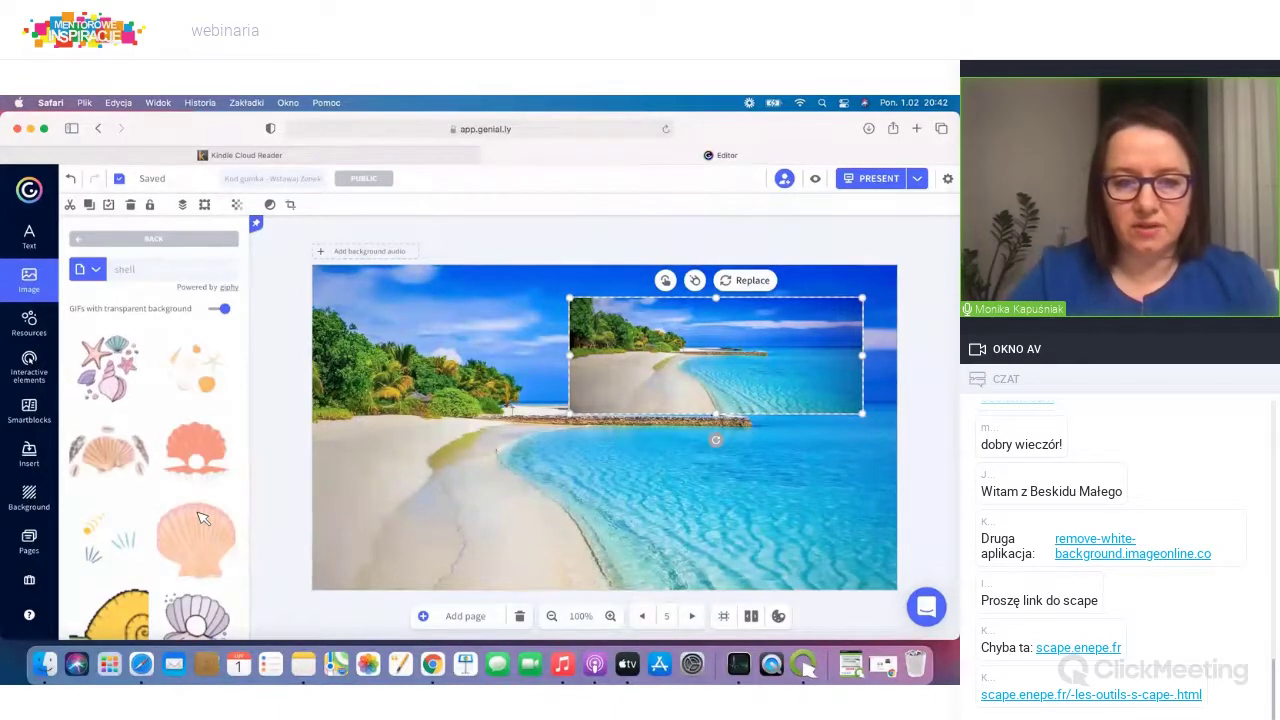
Step: Insert the outlined open shell GIF with a pearl, shrink it and place it on the lower part of the sand
scroll(208, 464, down, 3)
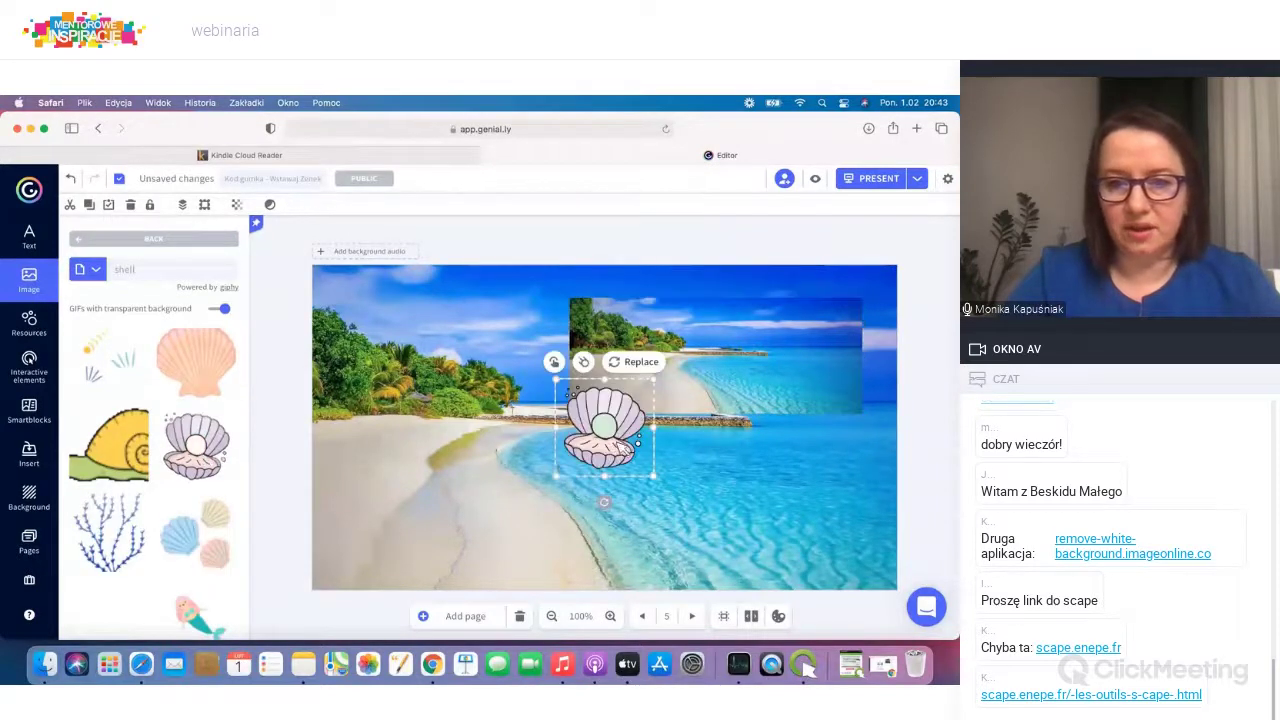
drag(622, 445, 465, 522)
drag(505, 458, 196, 543)
Step: Insert the lilac scallop shell GIF with a pearl, shrink it and place it on the sand above the first shell
scroll(196, 543, down, 4)
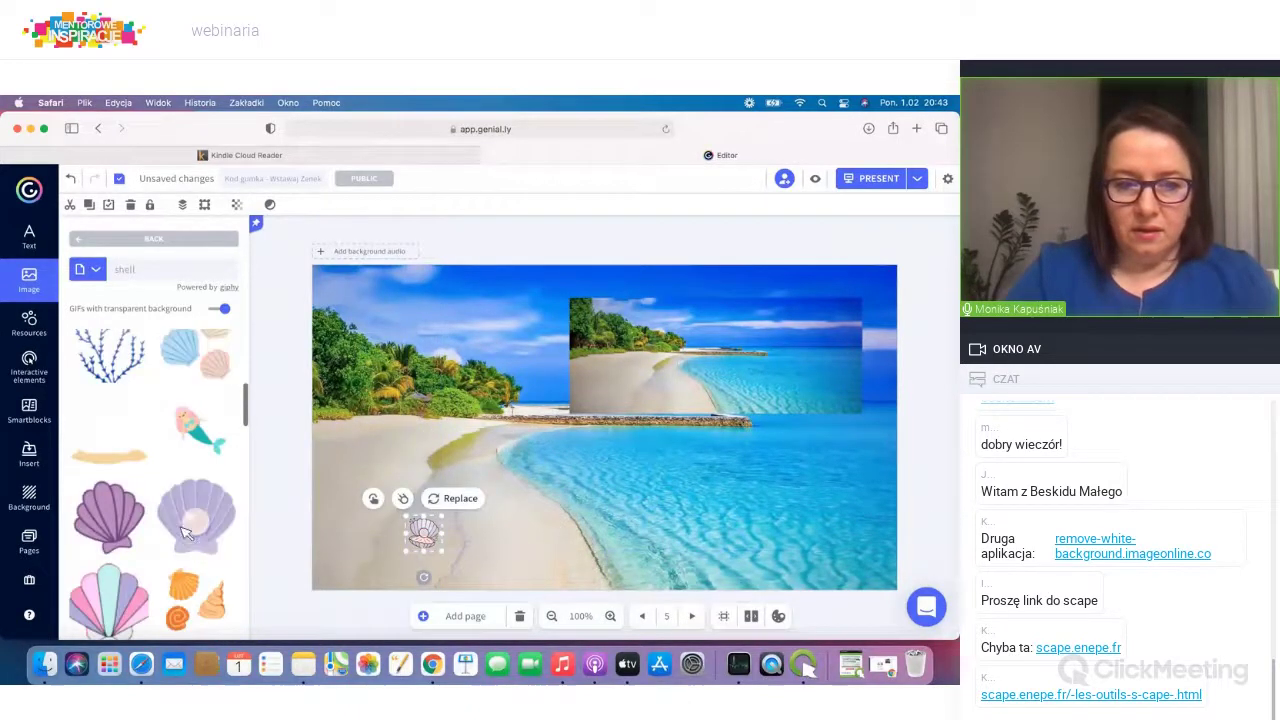
click(200, 515)
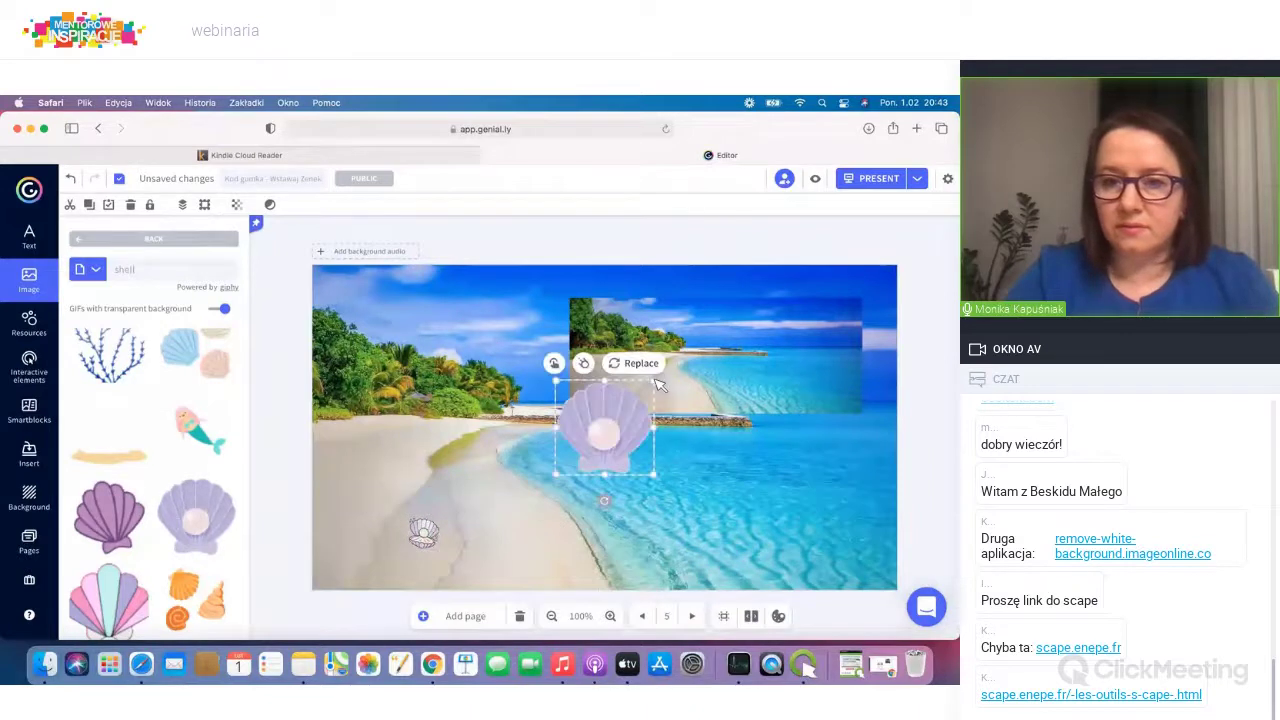
drag(604, 441, 480, 486)
Step: Insert the pink opening shell GIF, shrink it and place it on the sand above the lilac shell
scroll(196, 478, down, 3)
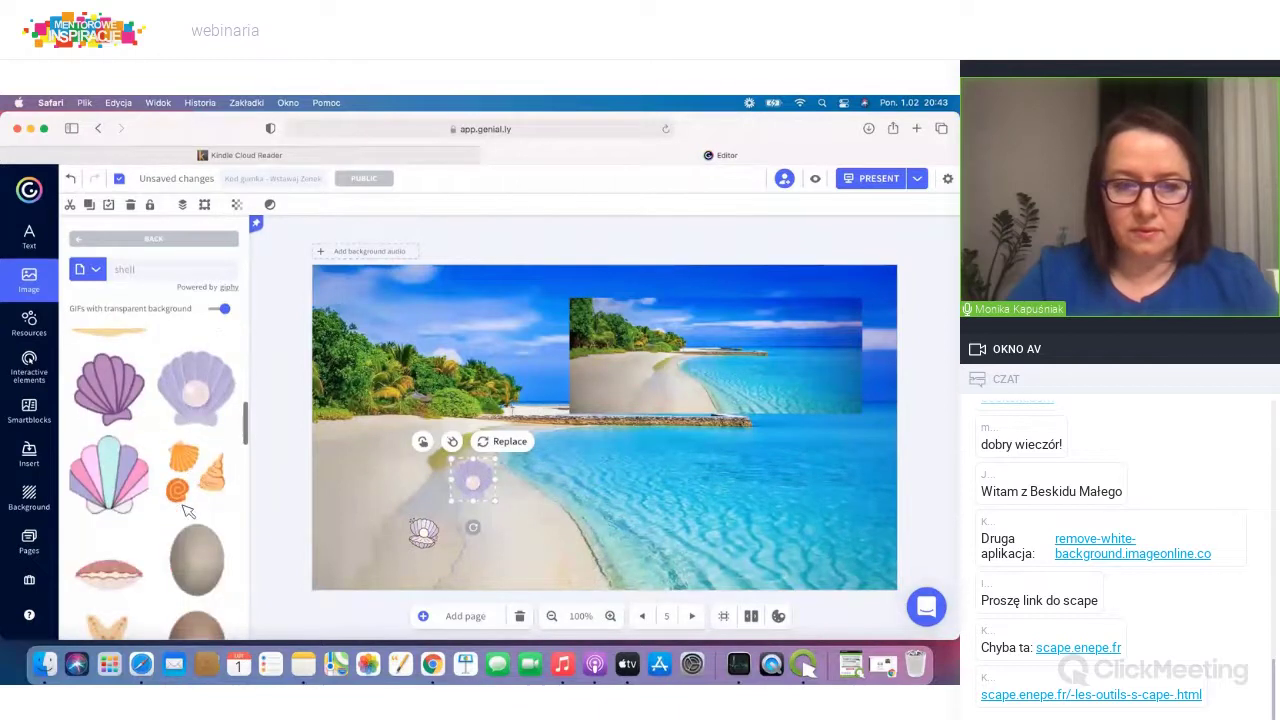
scroll(113, 424, down, 4)
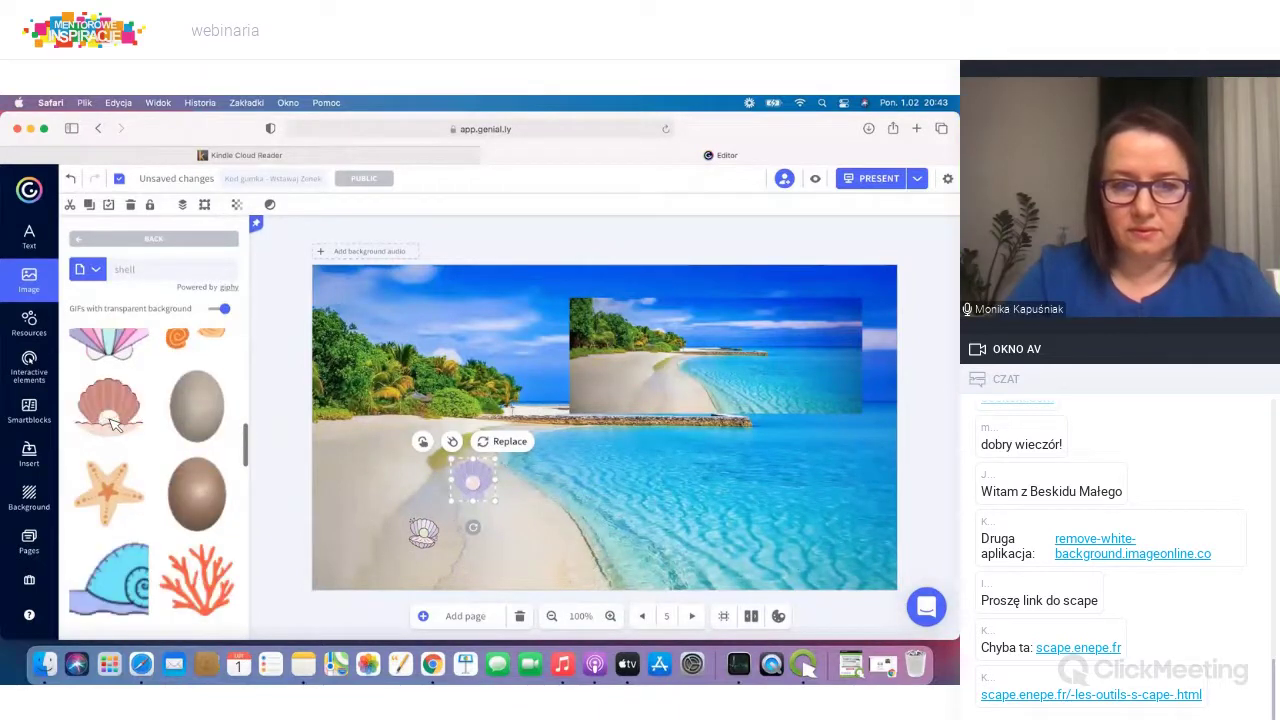
click(110, 418)
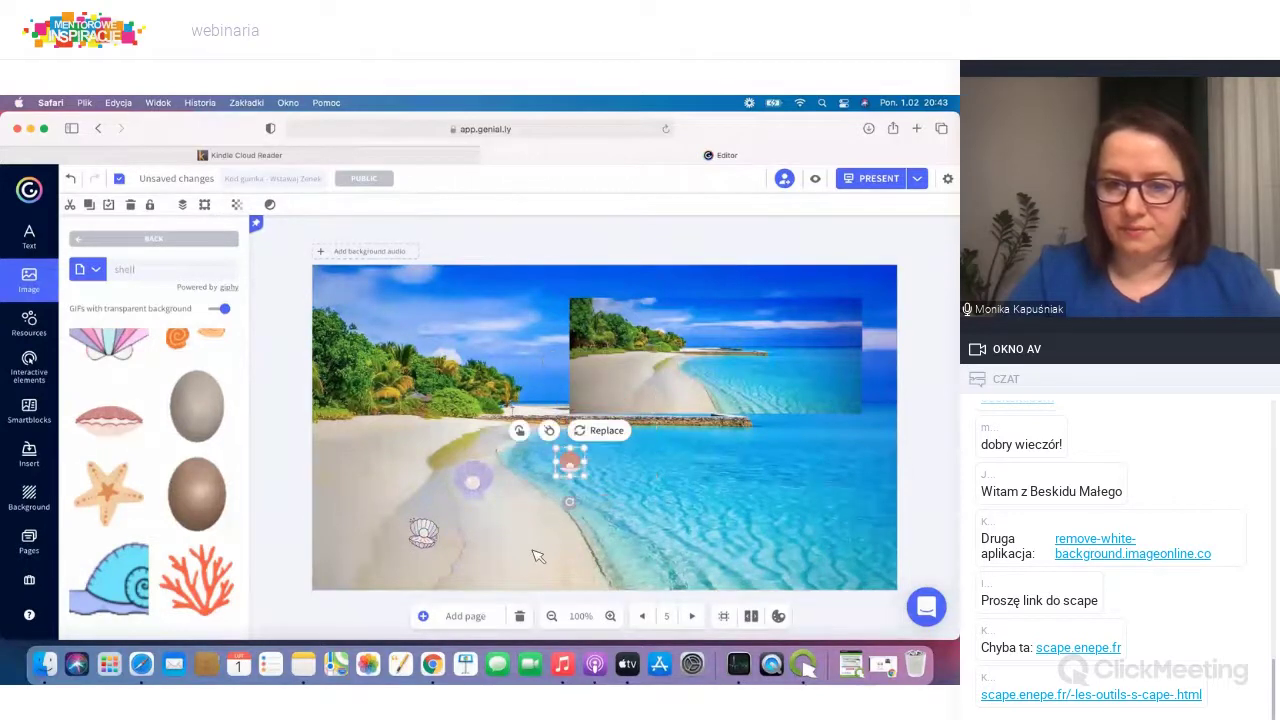
drag(559, 490, 483, 444)
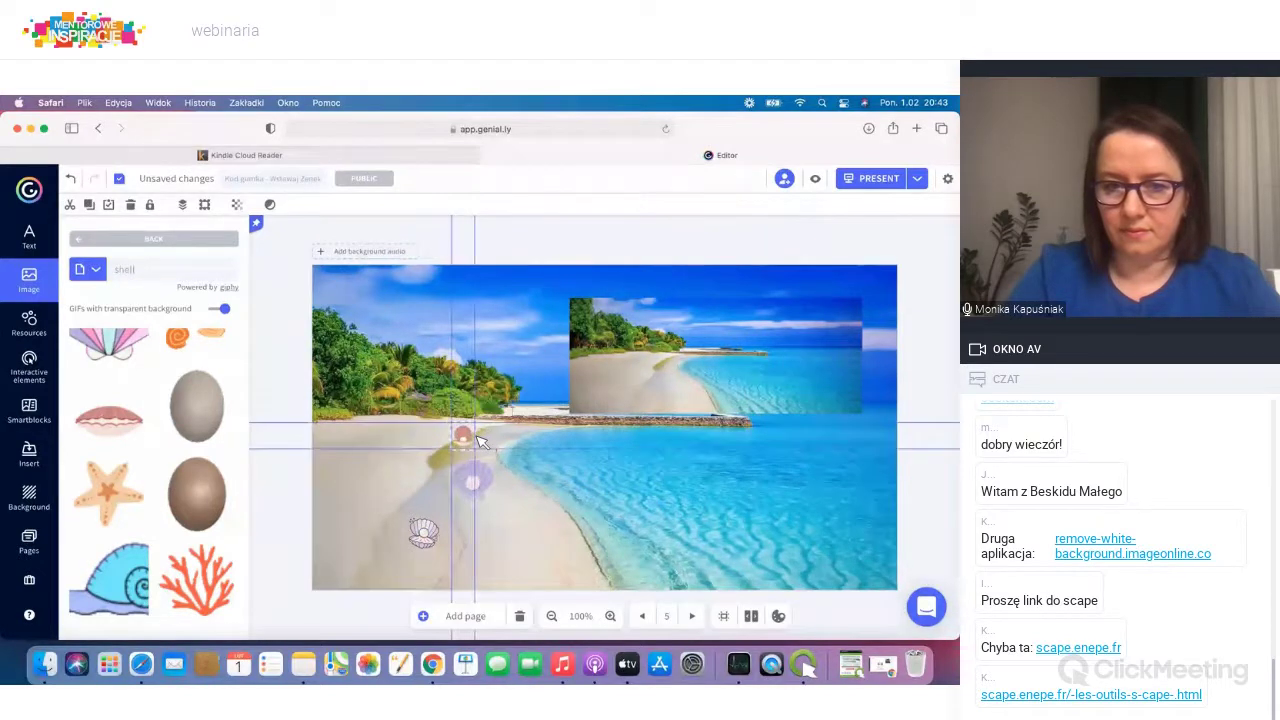
click(557, 523)
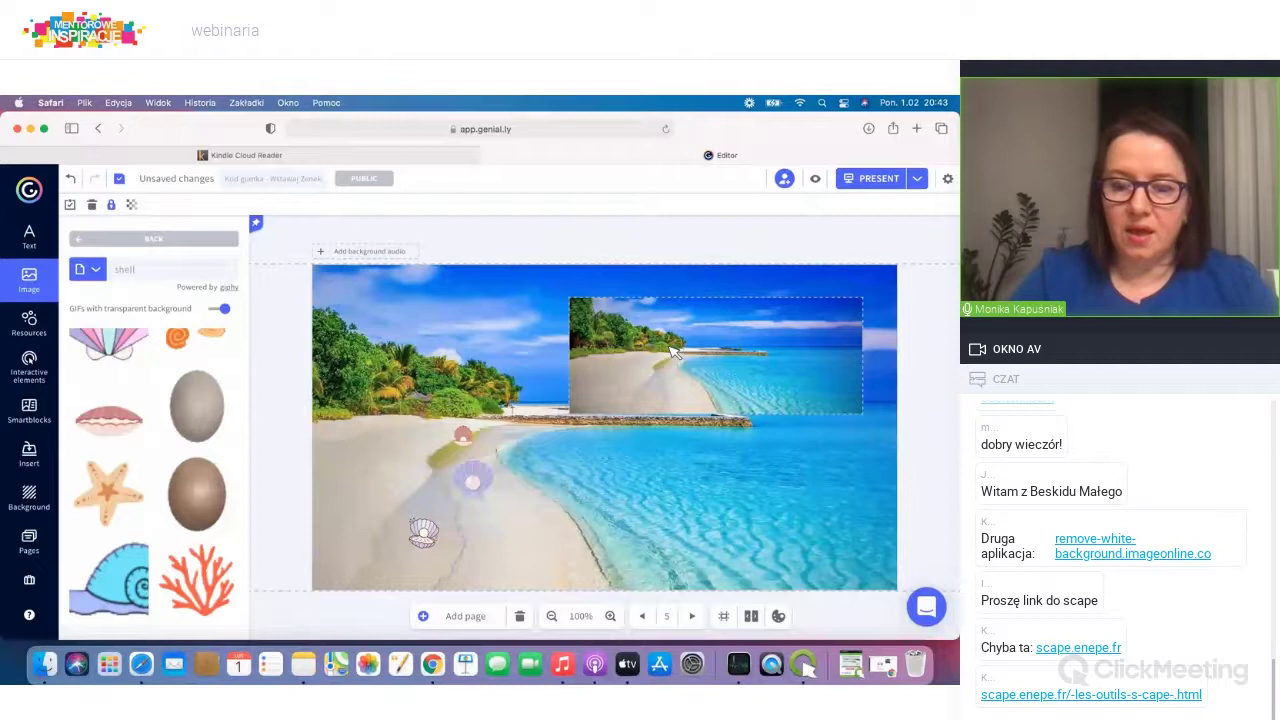
Step: Move the inserted beach photo to the page's upper-left area, above the shells, and show the list of pages
drag(640, 340, 419, 328)
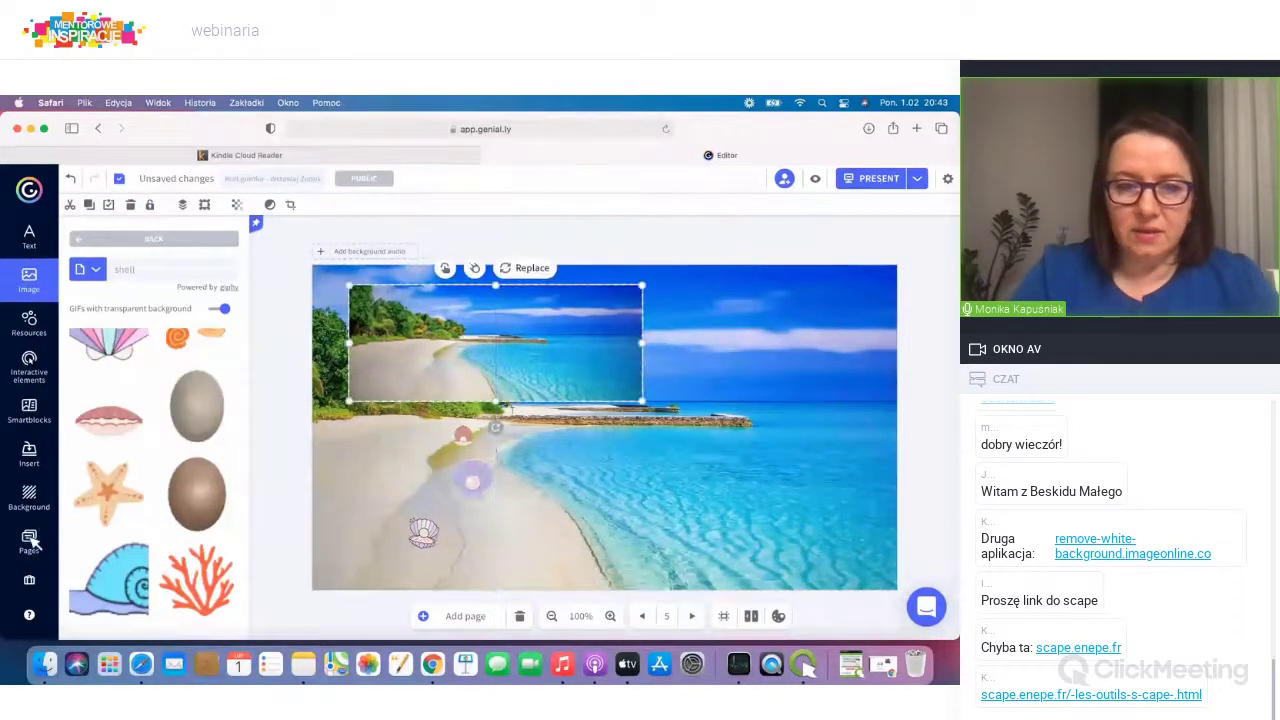
click(30, 541)
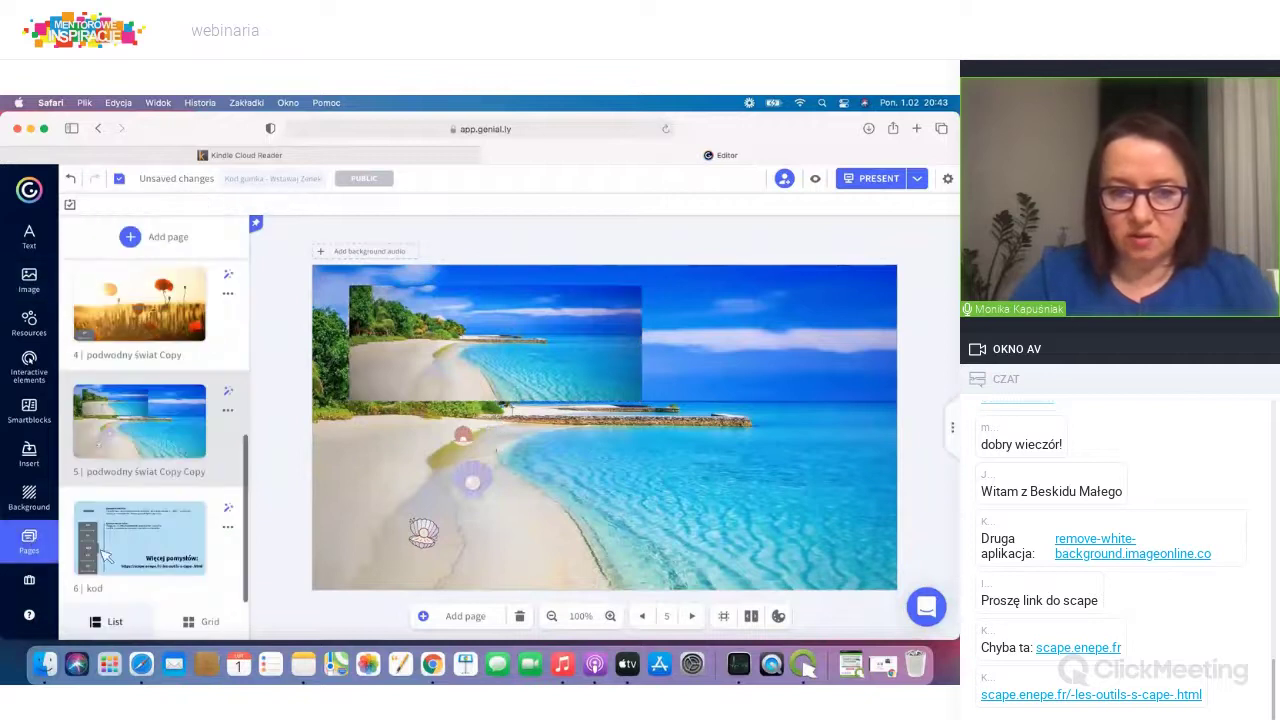
Step: Copy the yellow "à gratter" strip from the kod page onto the small beach photo and group it with the photo
click(118, 551)
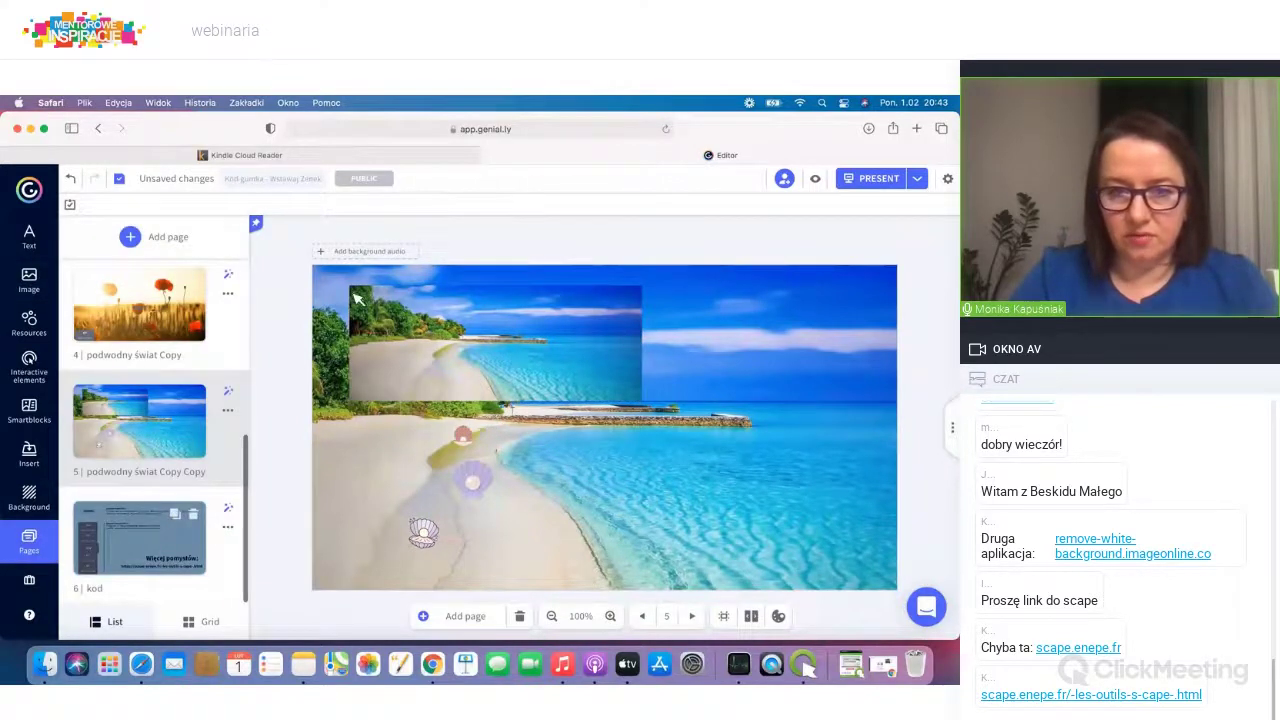
click(374, 309)
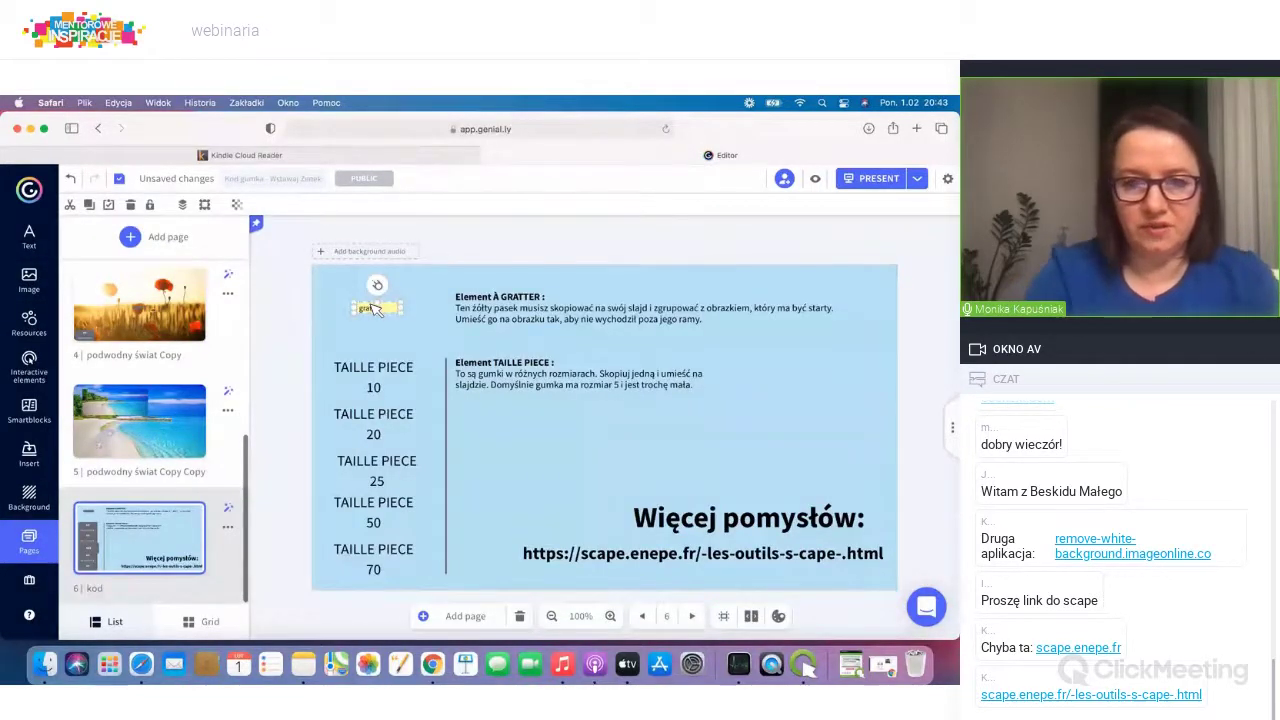
click(174, 444)
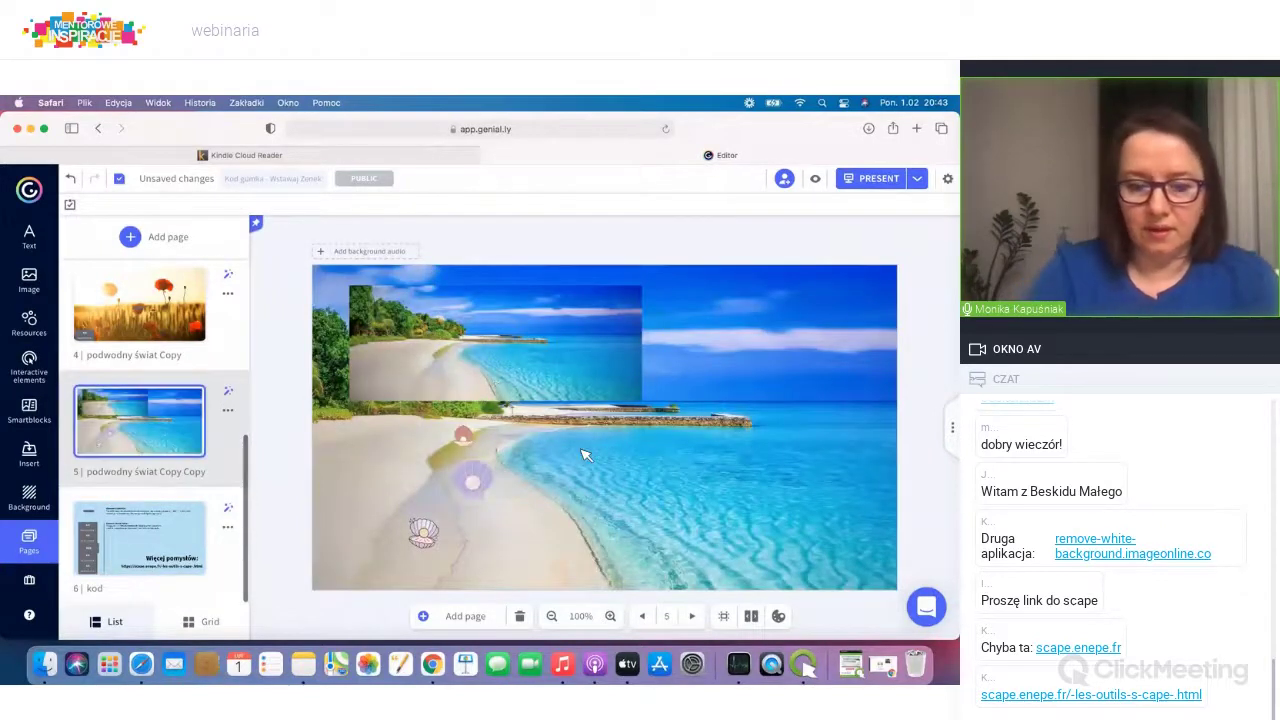
click(396, 315)
drag(396, 315, 486, 343)
click(370, 462)
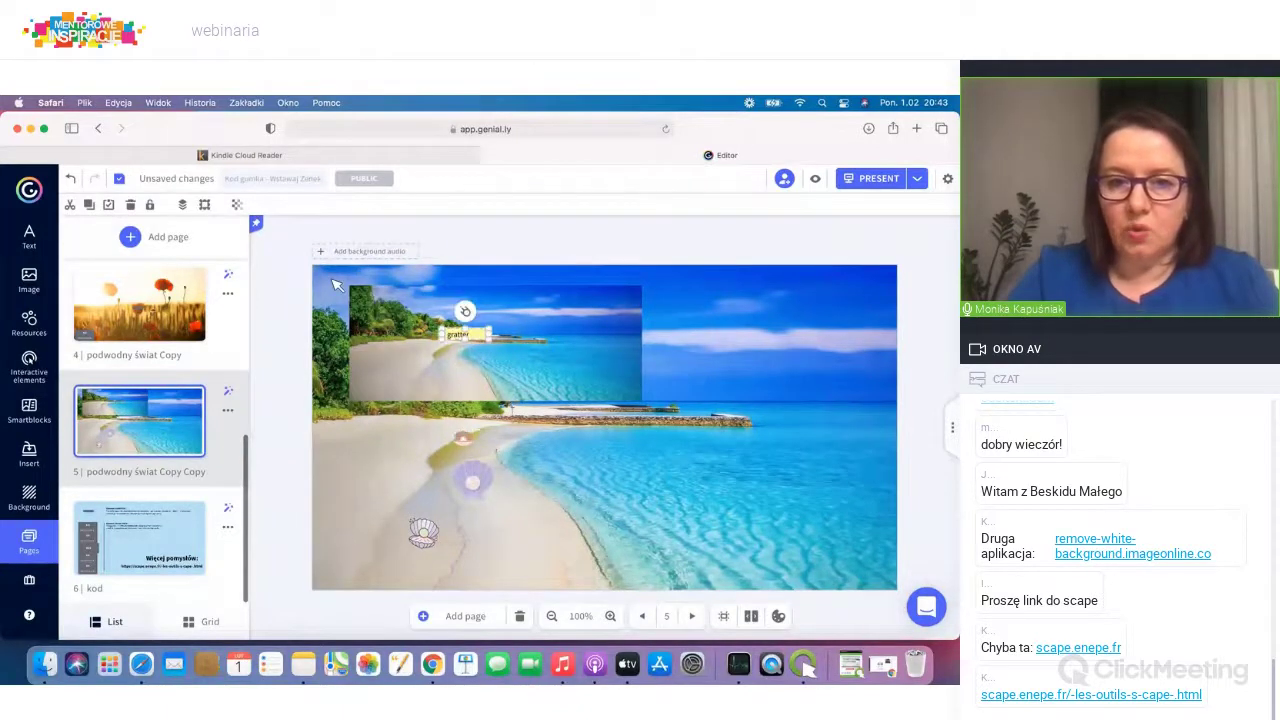
click(455, 385)
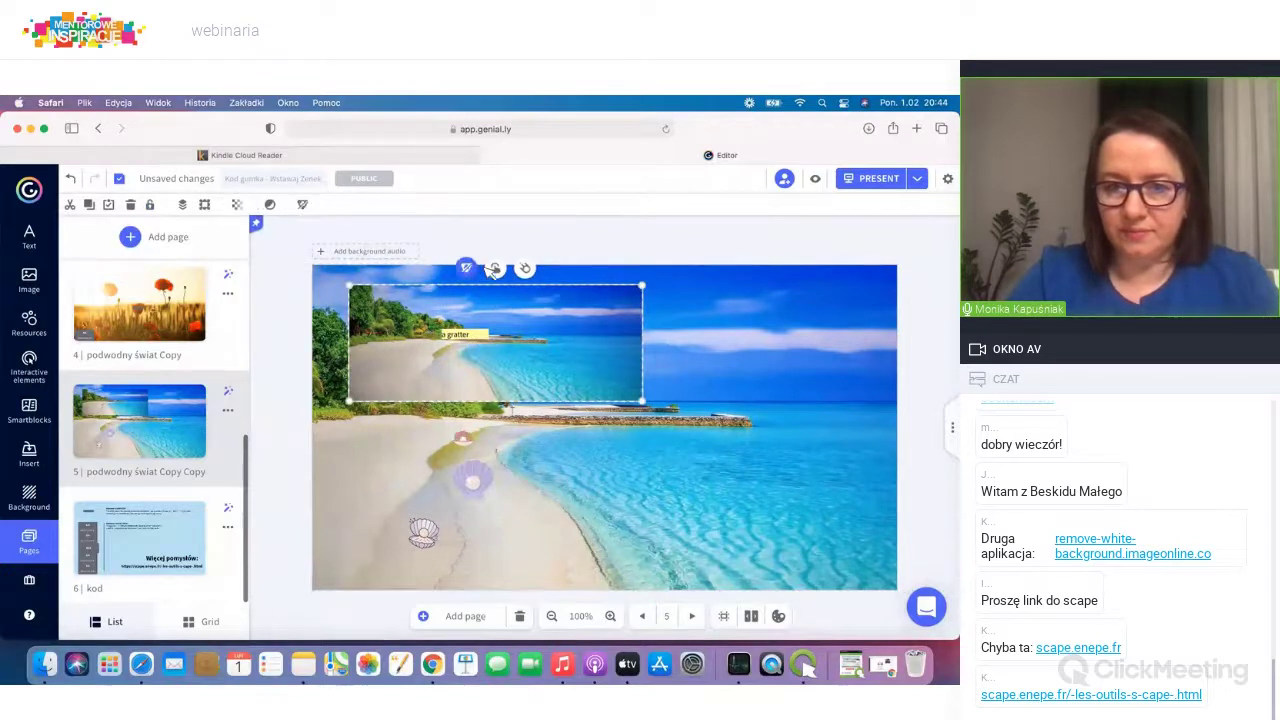
Step: Copy the TAILLE PIECE 50 eraser text from the kod page to the lower-left corner of the beach page
click(133, 556)
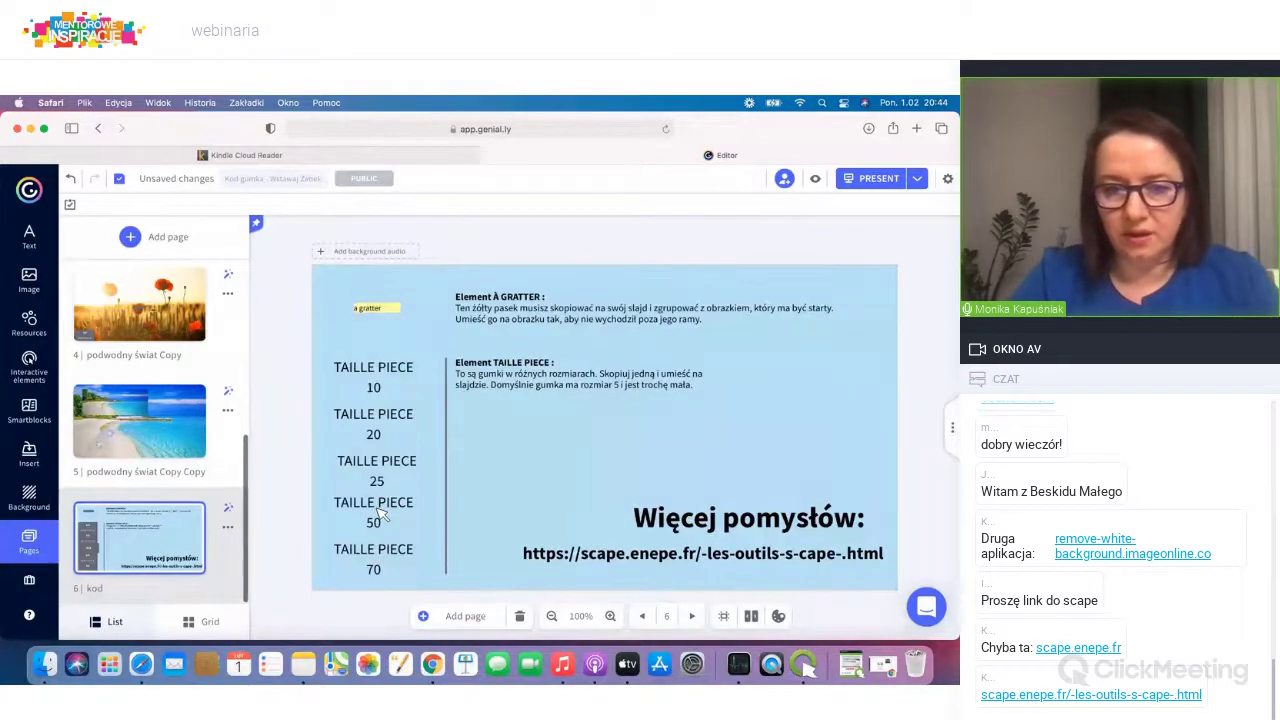
click(380, 512)
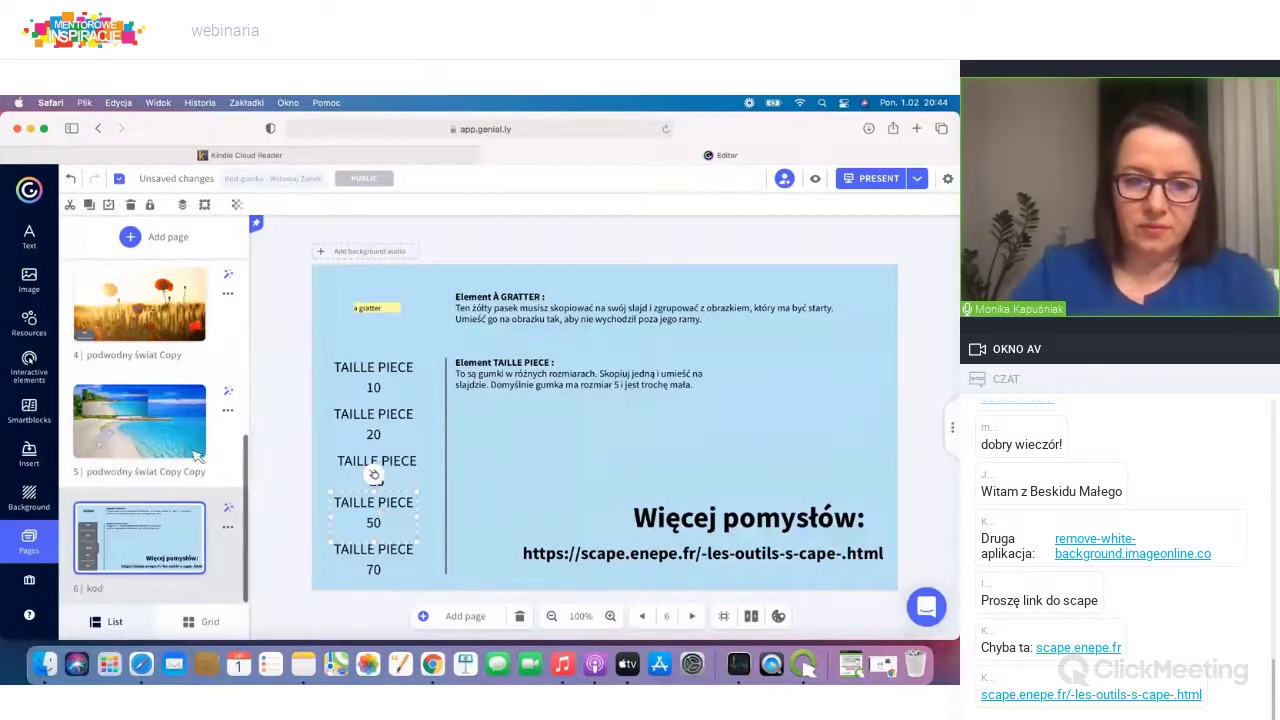
key(Page_Up)
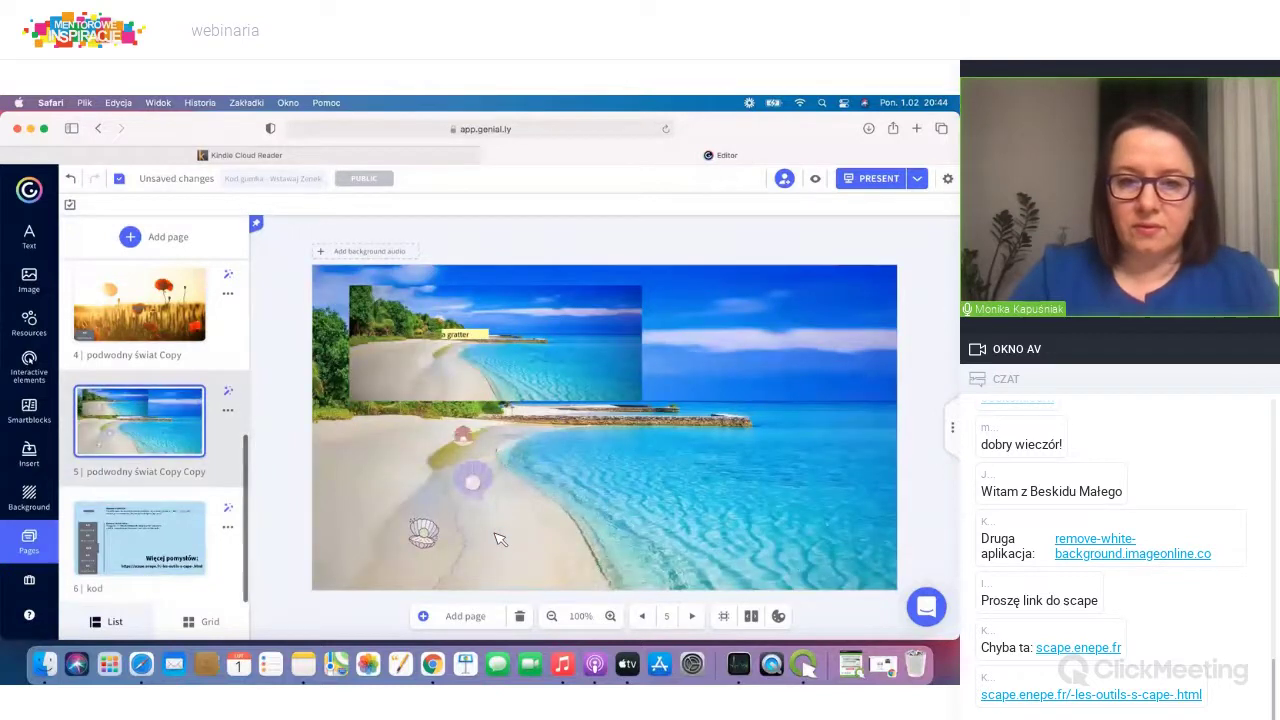
key(super+v)
mouse_move(370, 512)
mouse_down()
mouse_move(368, 556)
mouse_move(369, 530)
mouse_up()
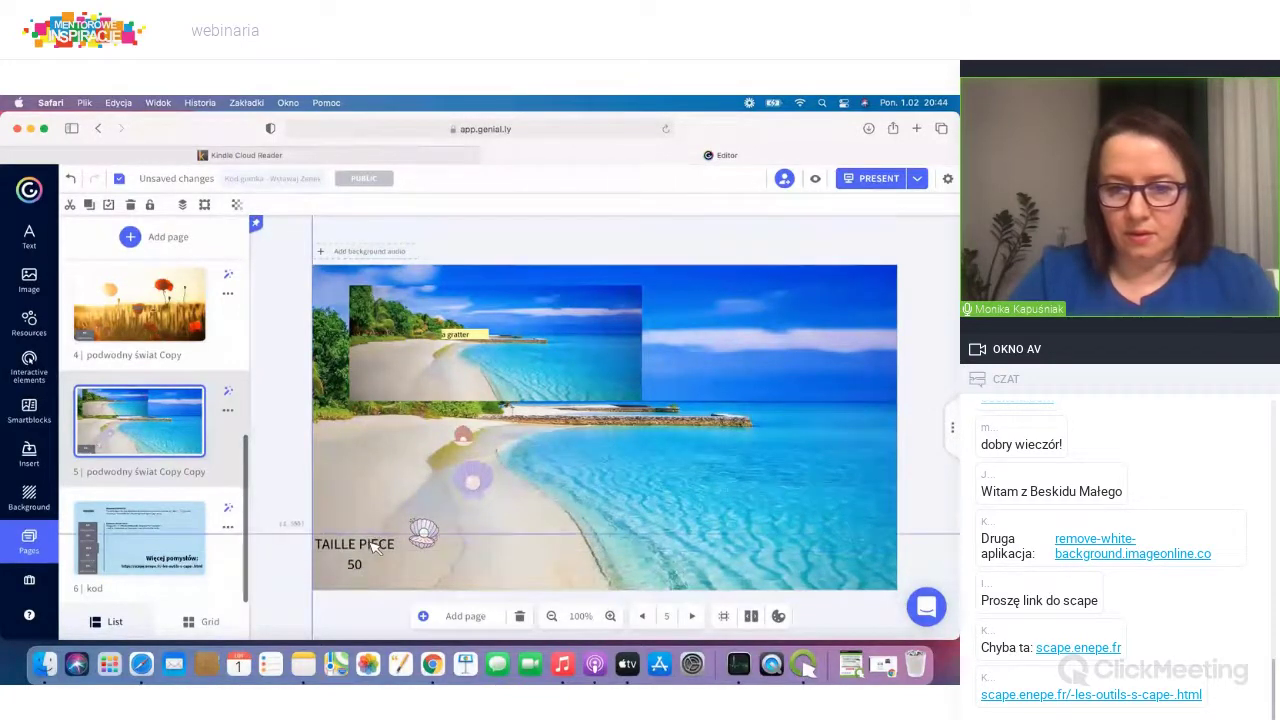
Step: Enlarge the grouped beach photo from the page's upper-left corner to the full page width and align it with the lower edge
click(575, 380)
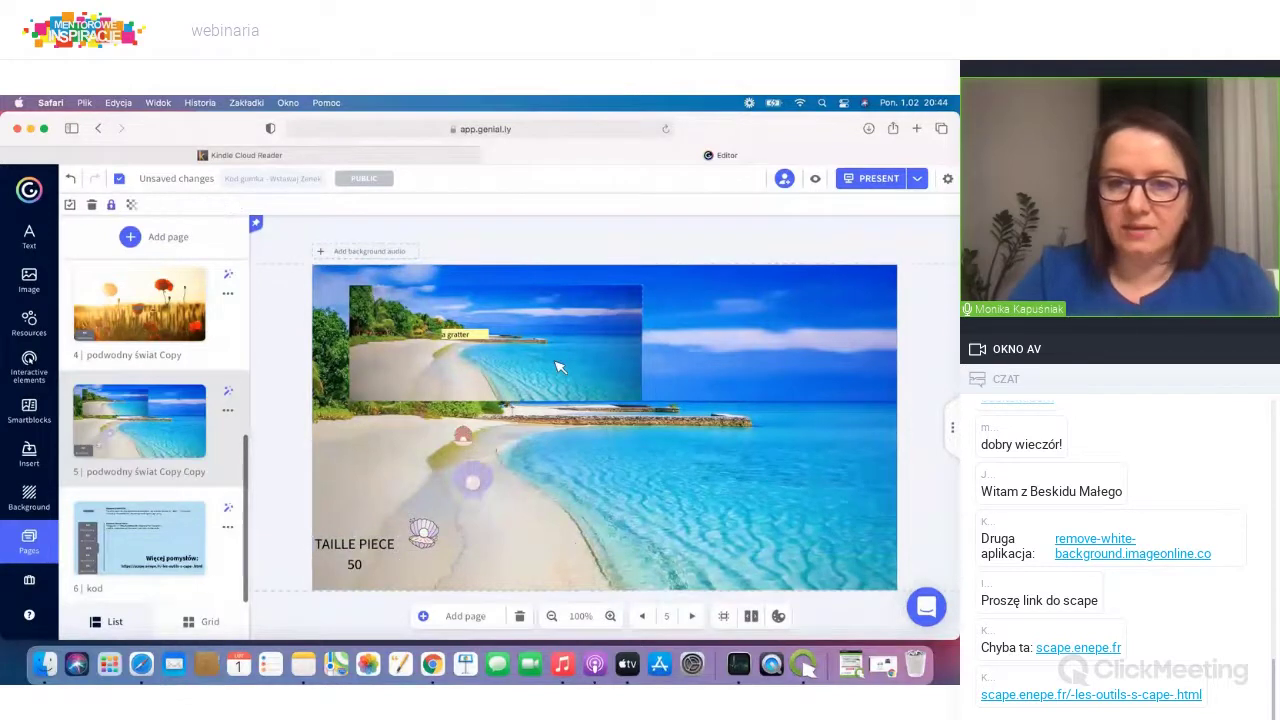
drag(575, 380, 514, 340)
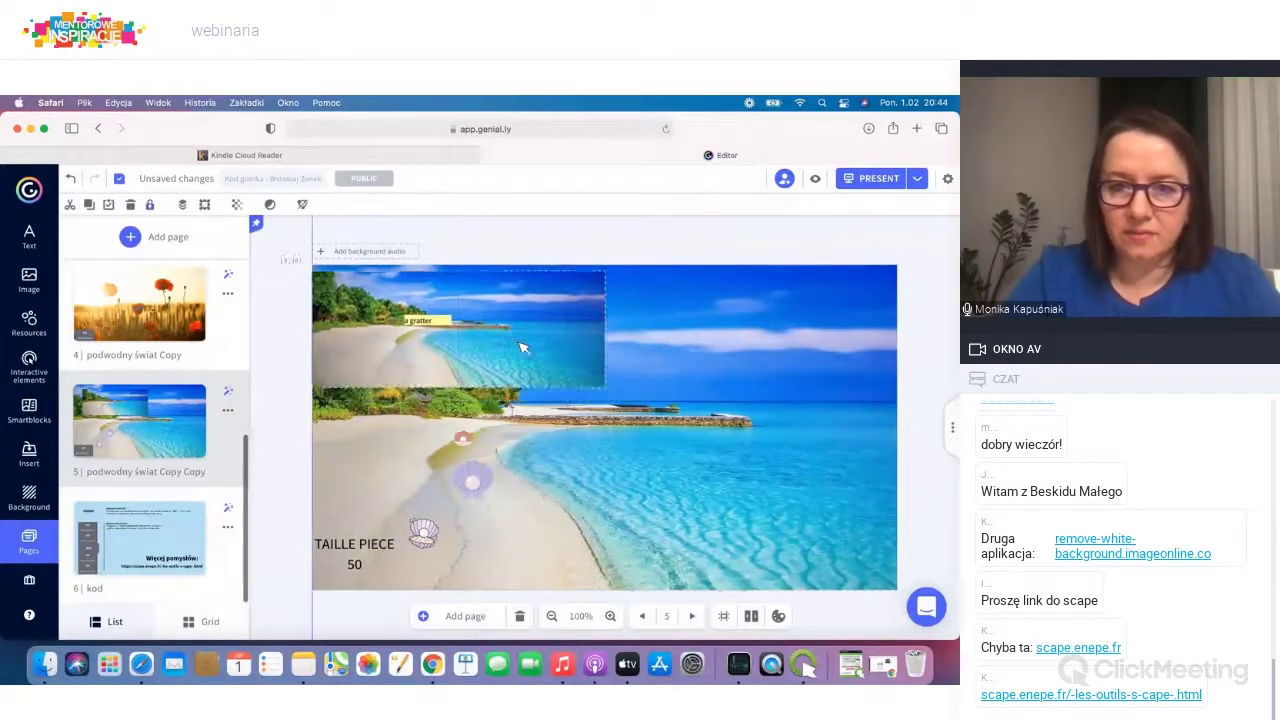
drag(610, 383, 858, 584)
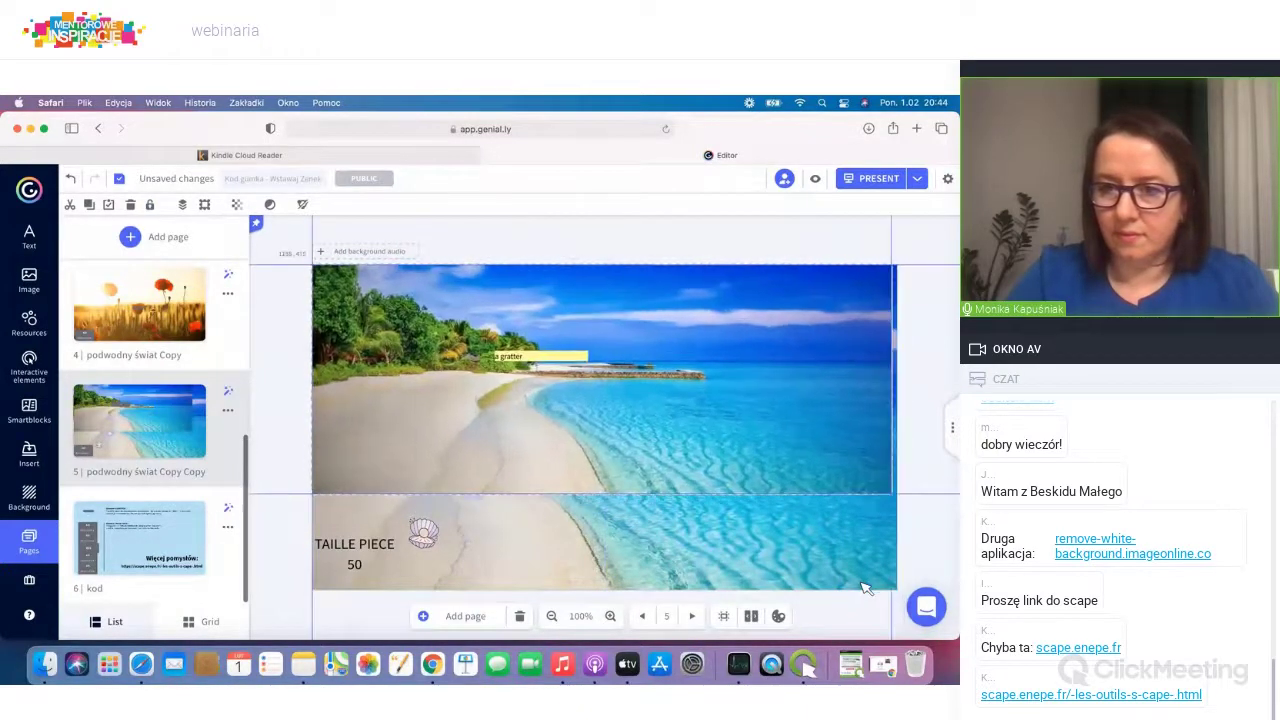
click(614, 547)
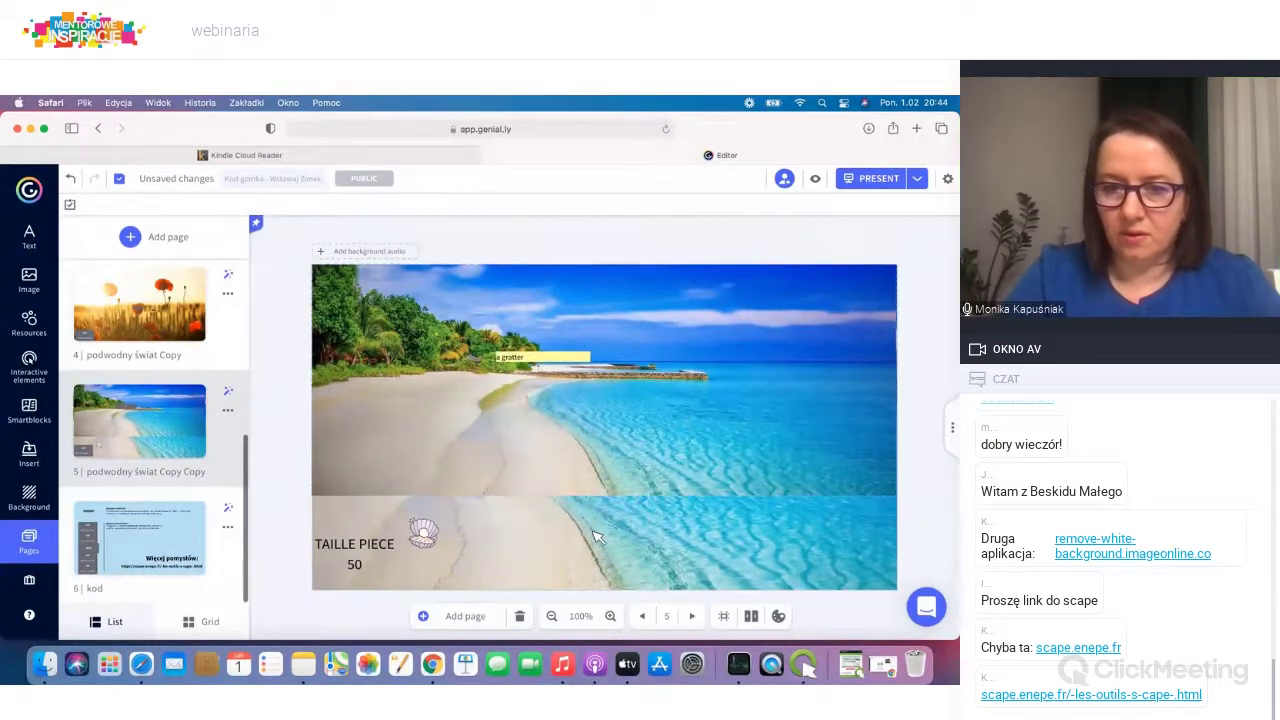
click(594, 440)
drag(600, 272, 598, 371)
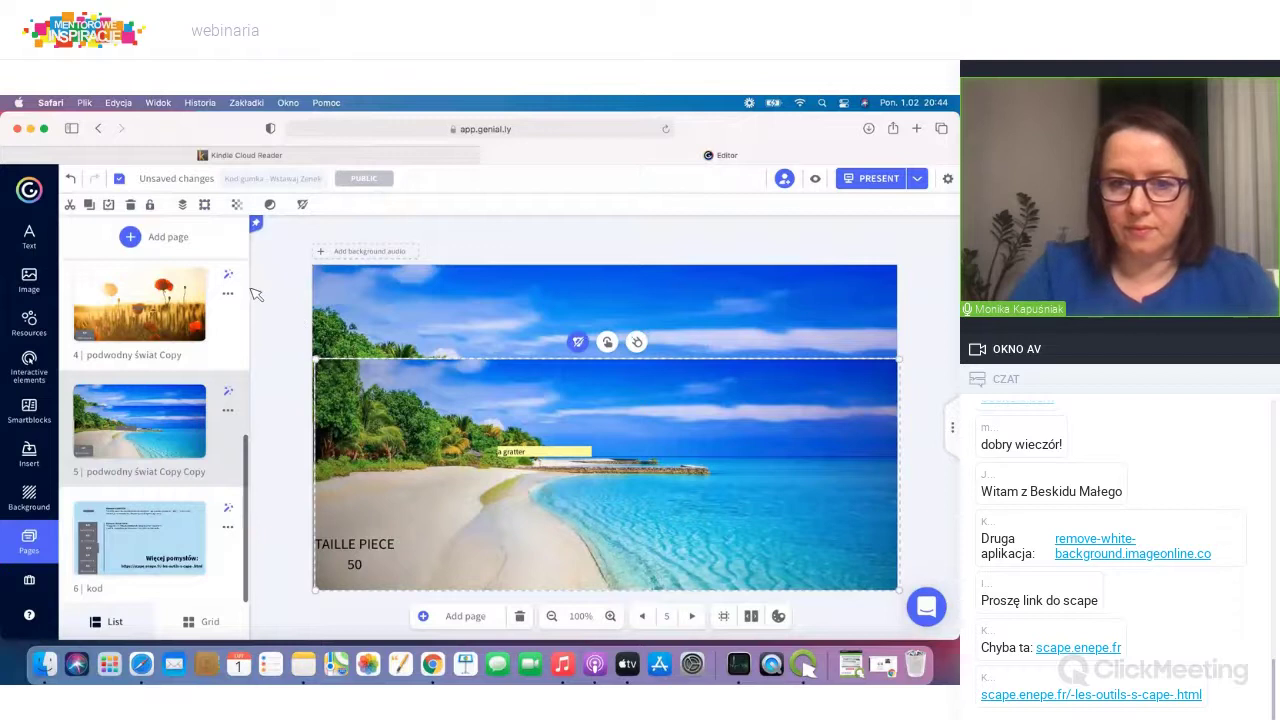
Step: Enlarge the grouped beach photo beyond the page edges and position it to cover the whole background and all three shells
click(493, 323)
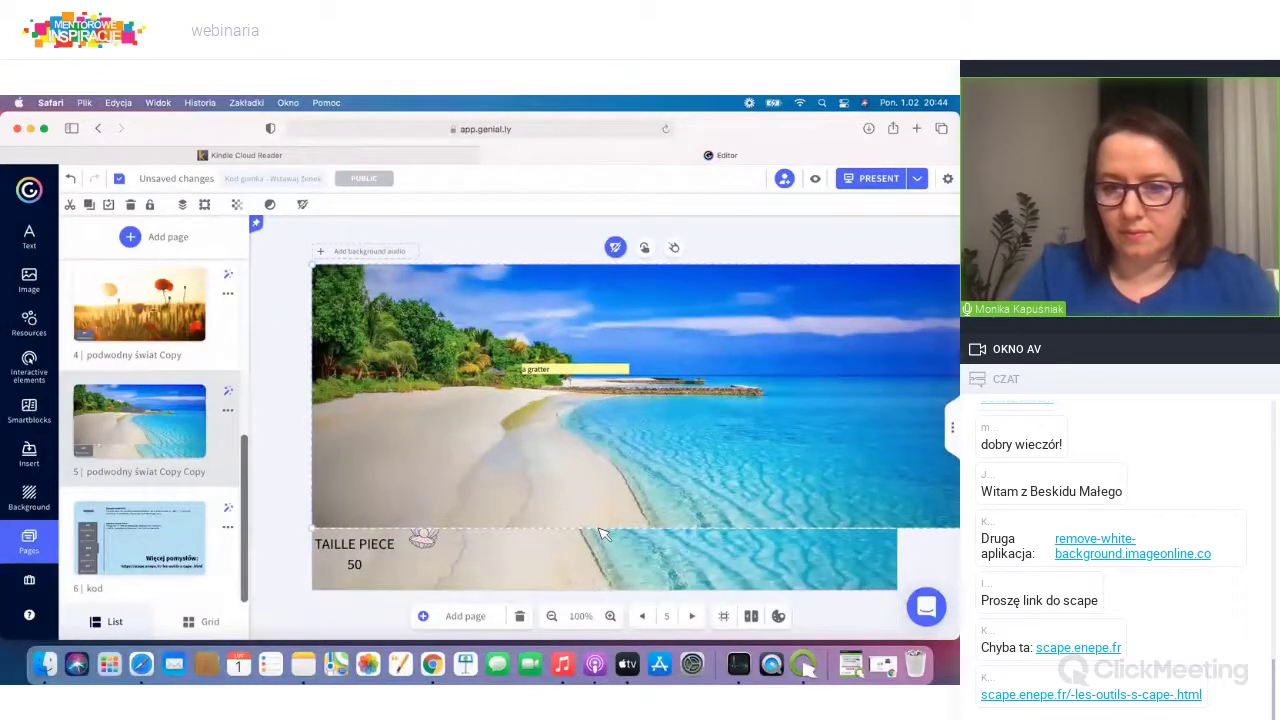
drag(603, 567, 566, 595)
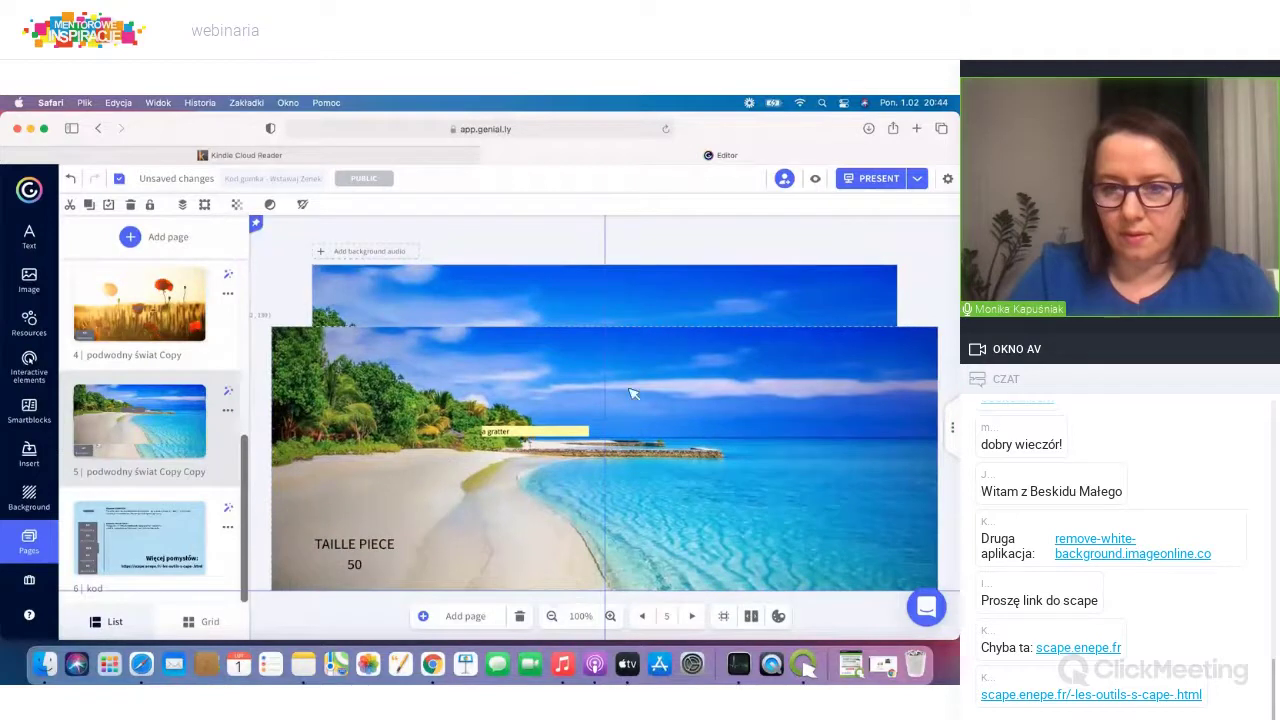
drag(632, 393, 633, 392)
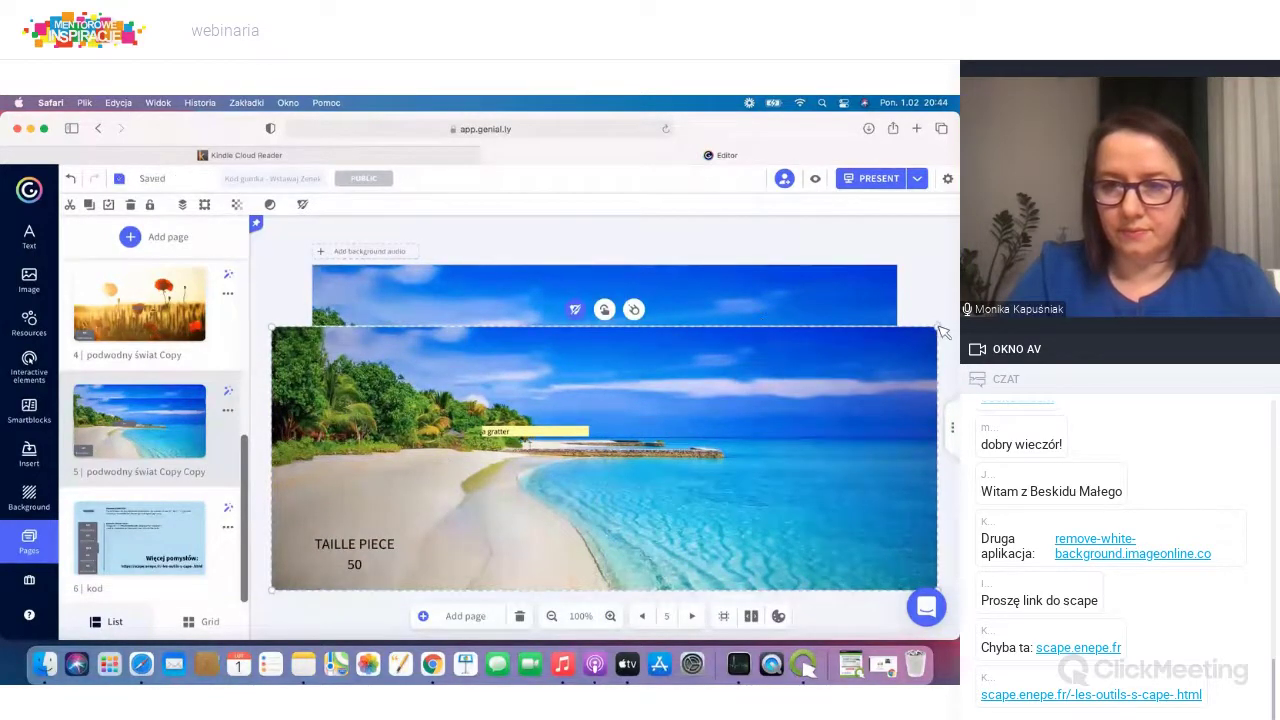
drag(937, 327, 958, 303)
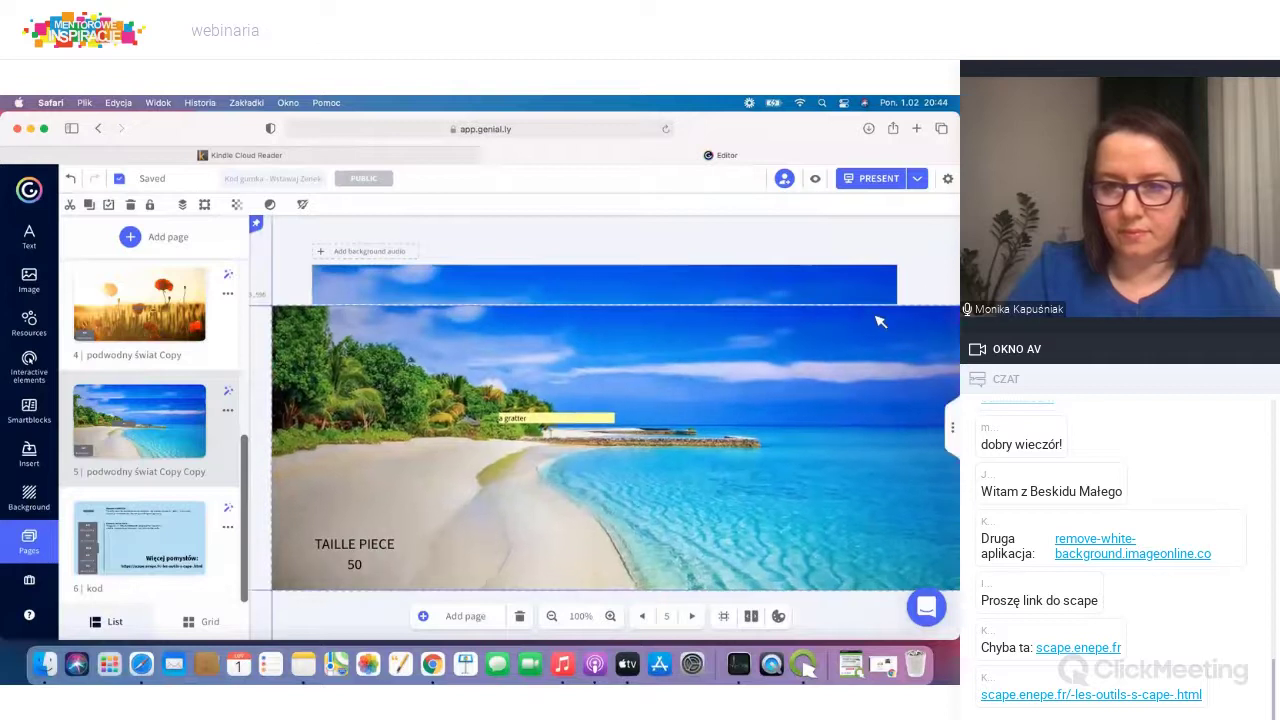
drag(829, 282, 814, 288)
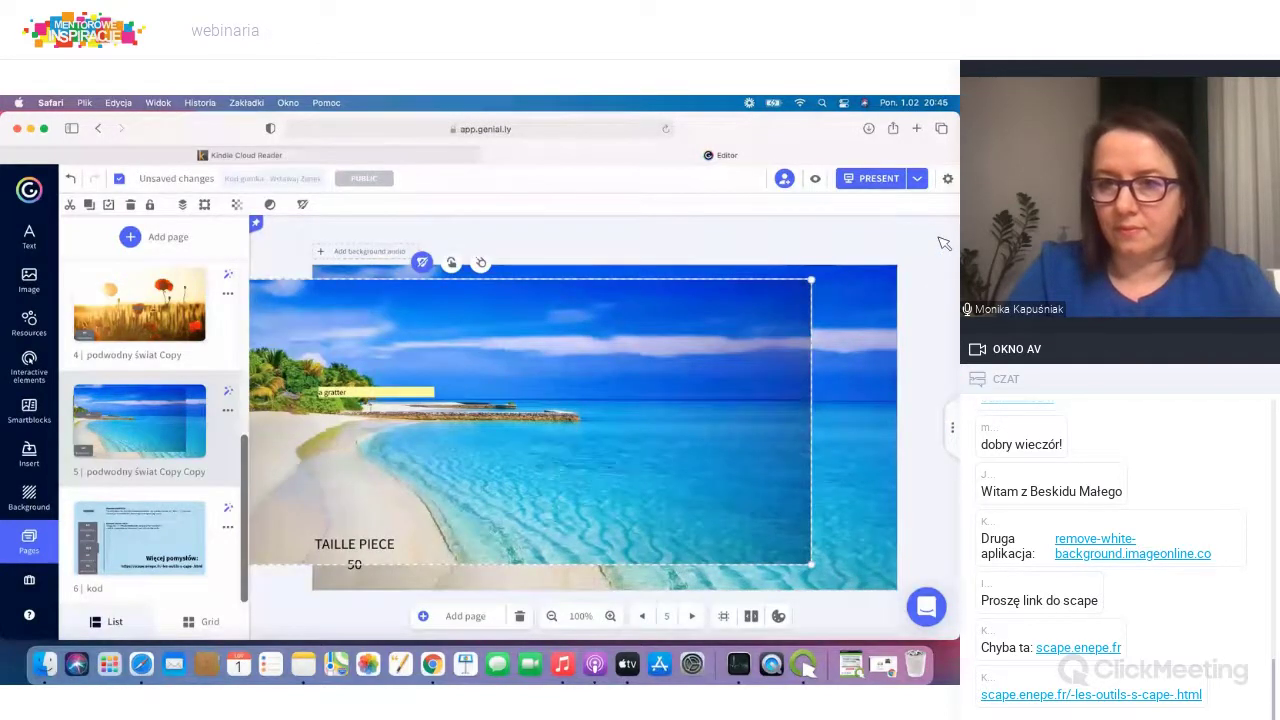
drag(944, 244, 944, 244)
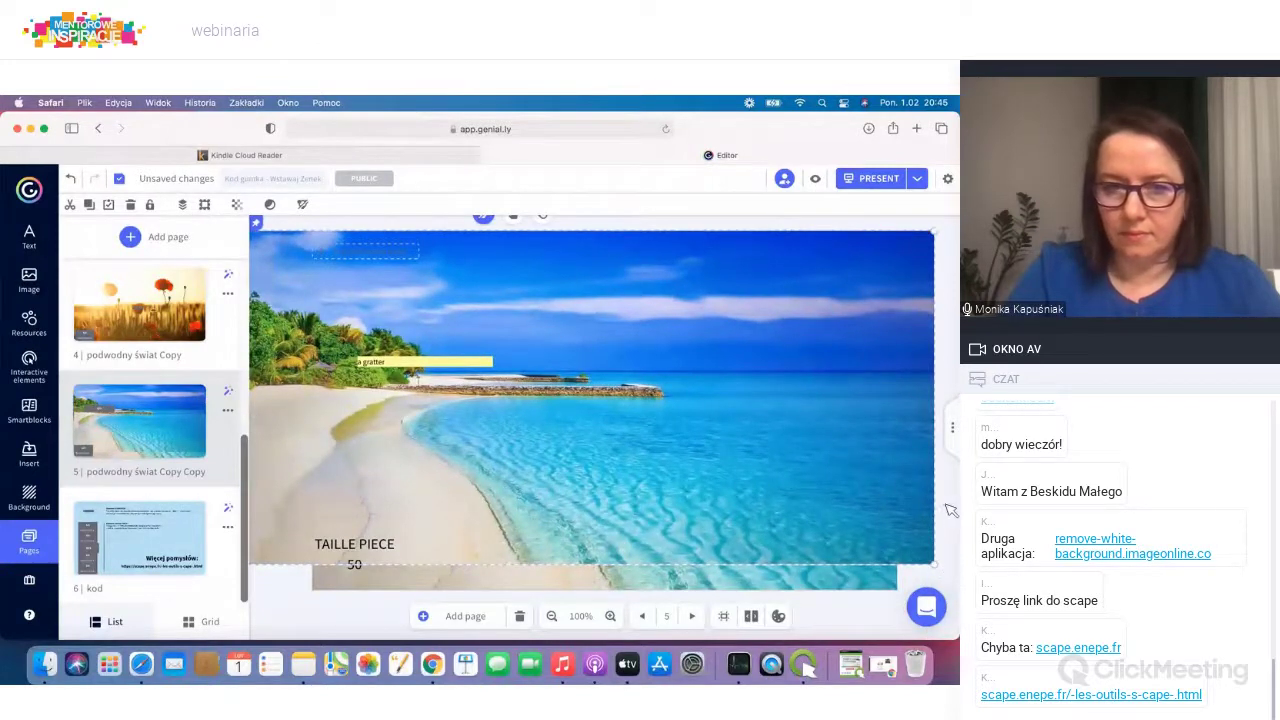
drag(691, 483, 755, 505)
drag(645, 487, 608, 495)
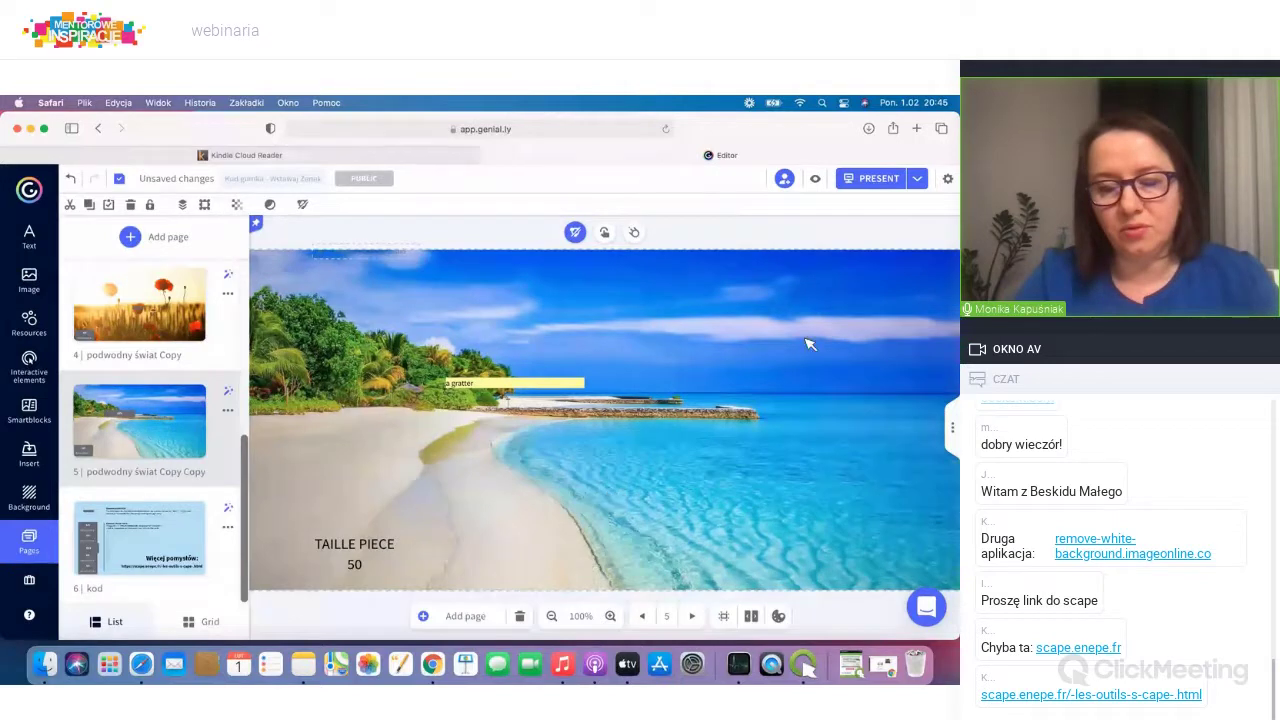
Step: Preview the beach page to test erasing the cover photo over the shells, and return to editing
click(818, 180)
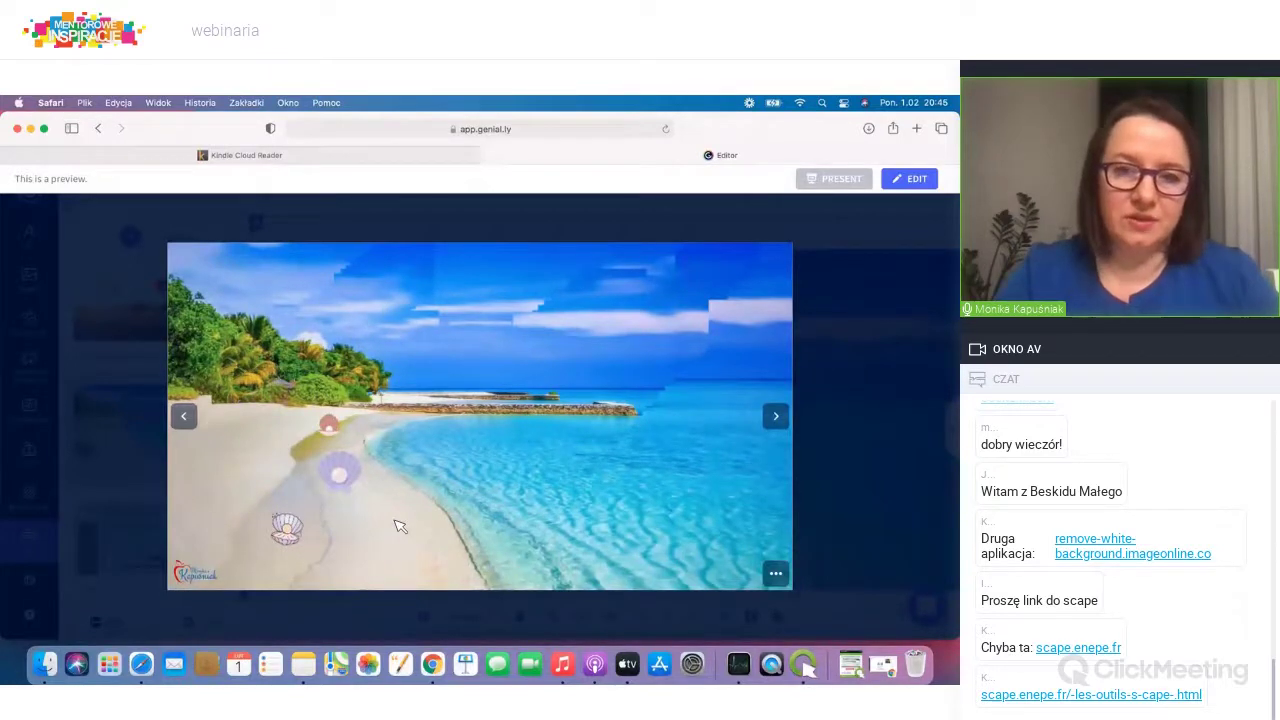
click(917, 182)
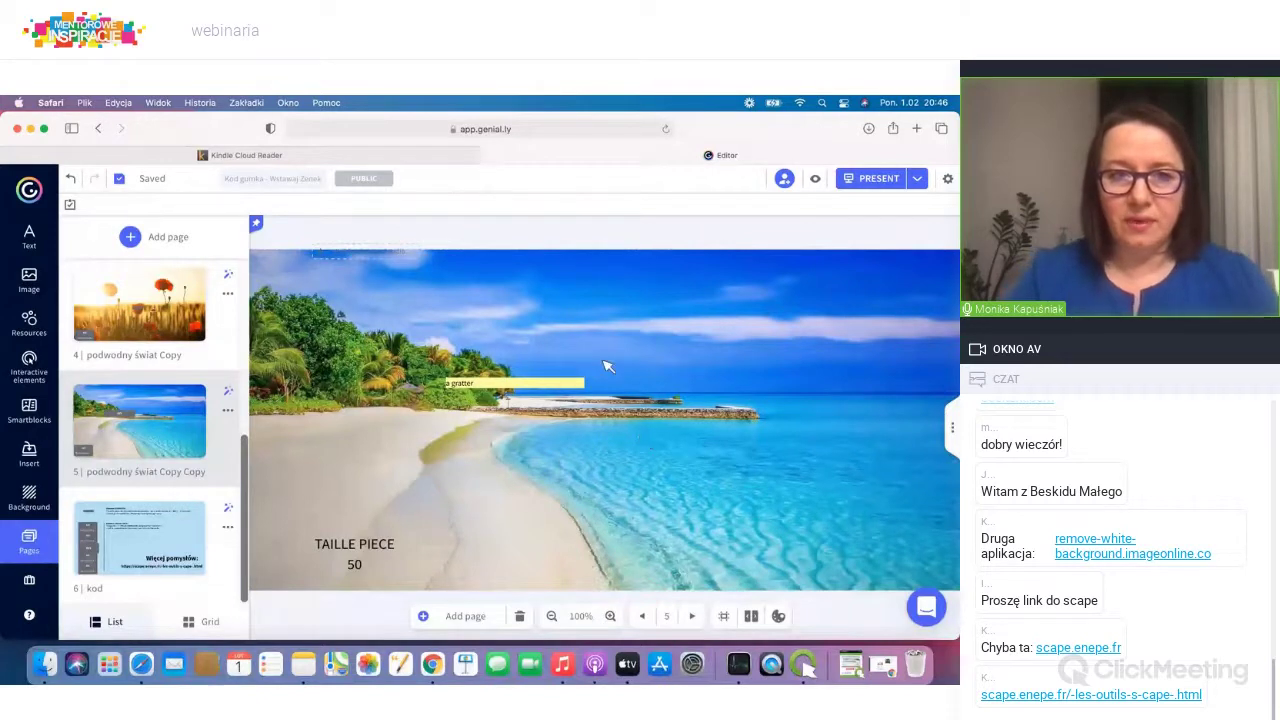
Step: Return the presentation to draft and relaunch it as Public online with the Reusable option enabled
click(370, 186)
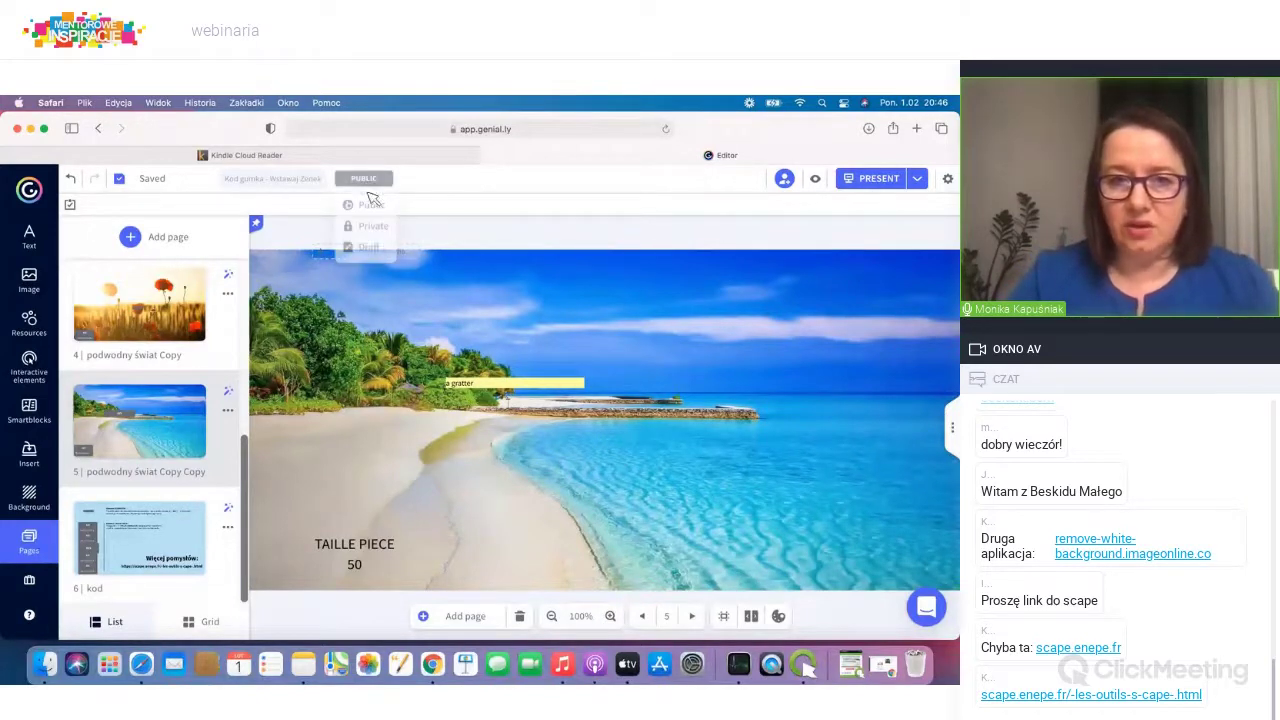
click(370, 248)
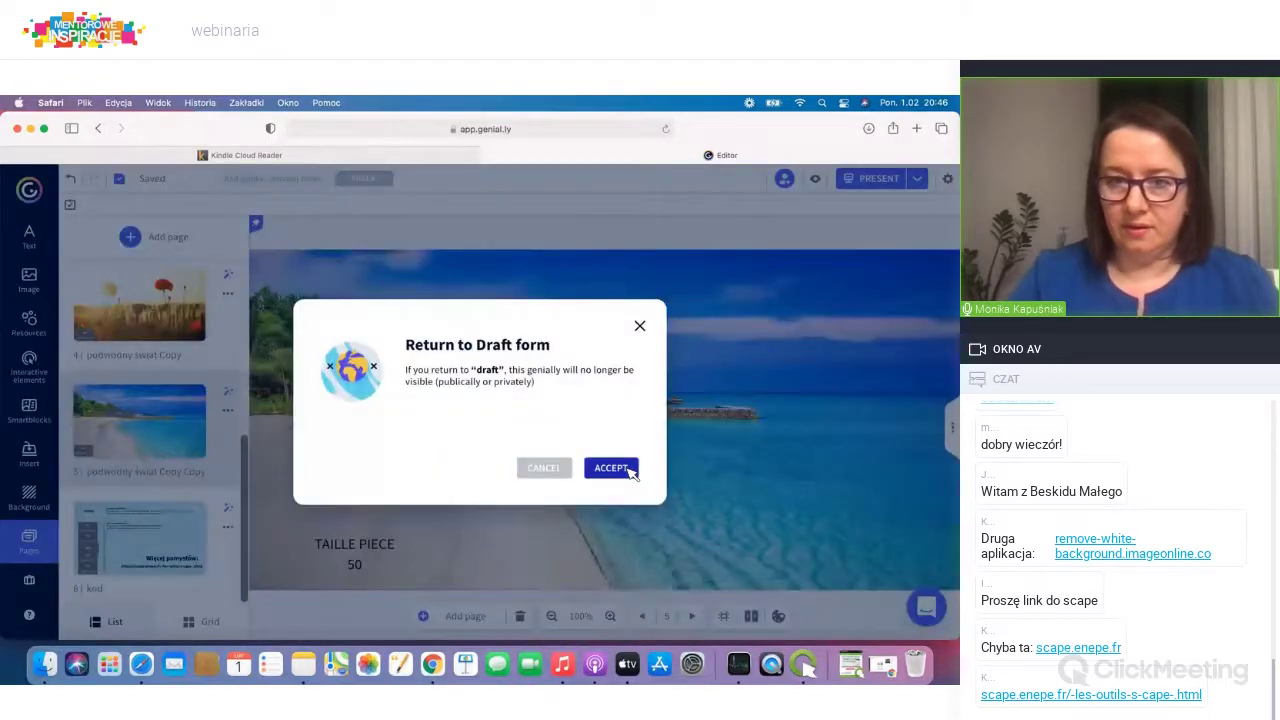
click(628, 471)
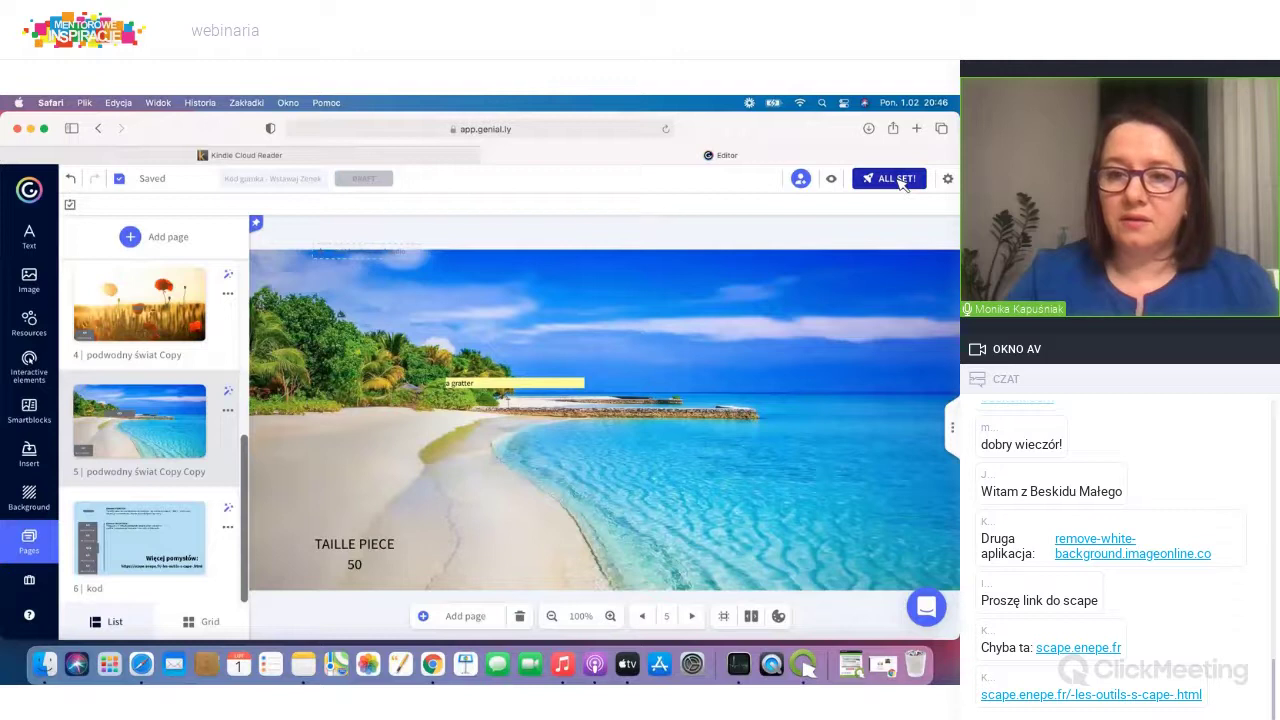
click(896, 179)
click(283, 382)
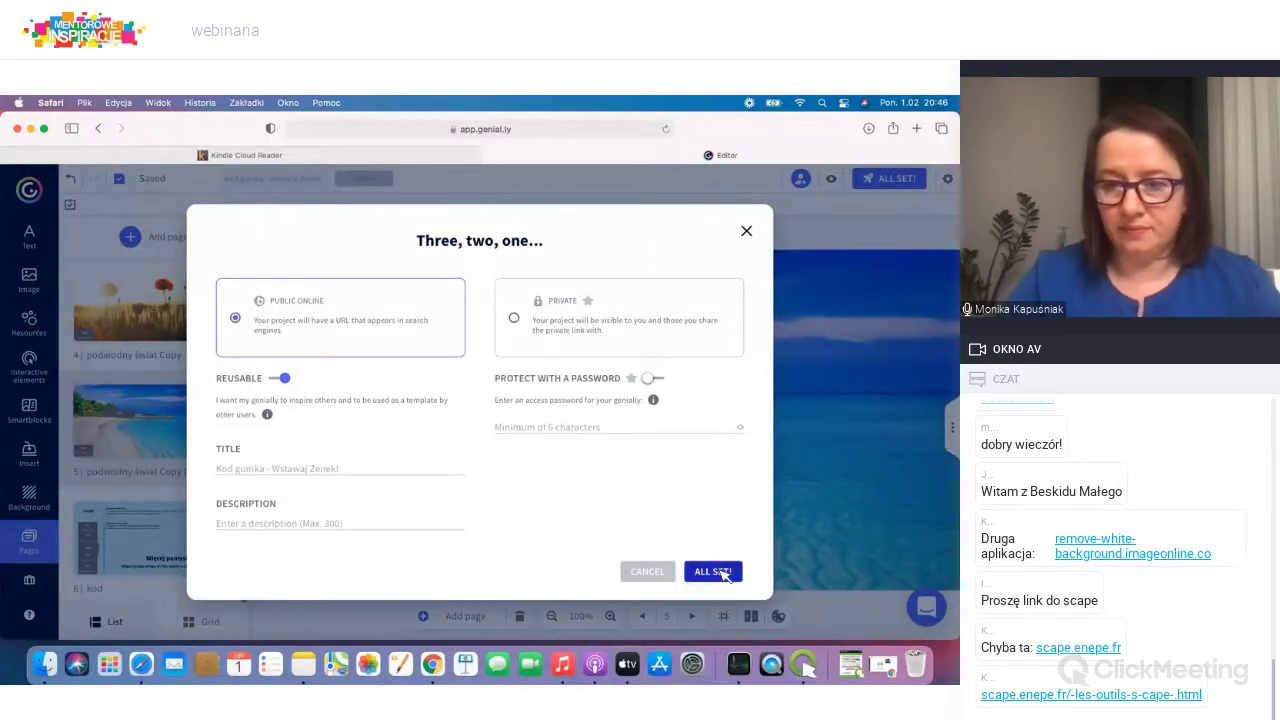
click(725, 573)
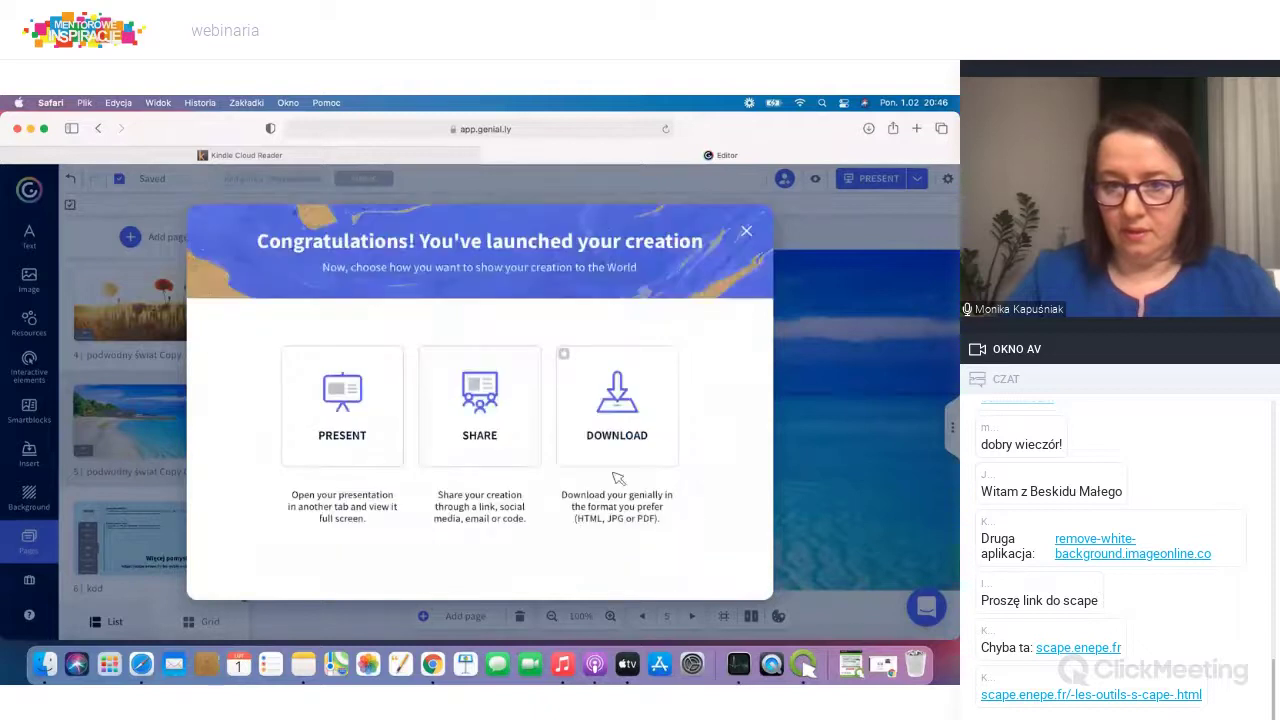
Step: Copy the presentation's social page link, post it in the ClickMeeting webinar chat and close the ClickMeeting window
click(511, 408)
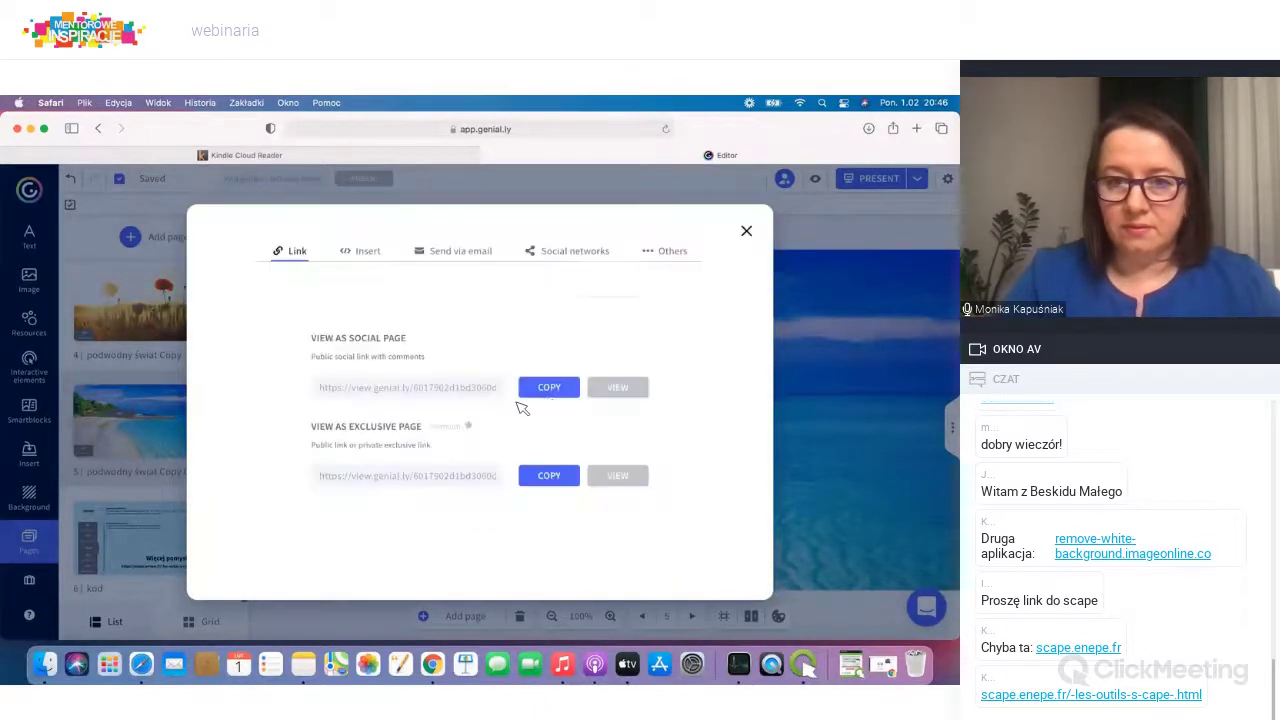
click(549, 388)
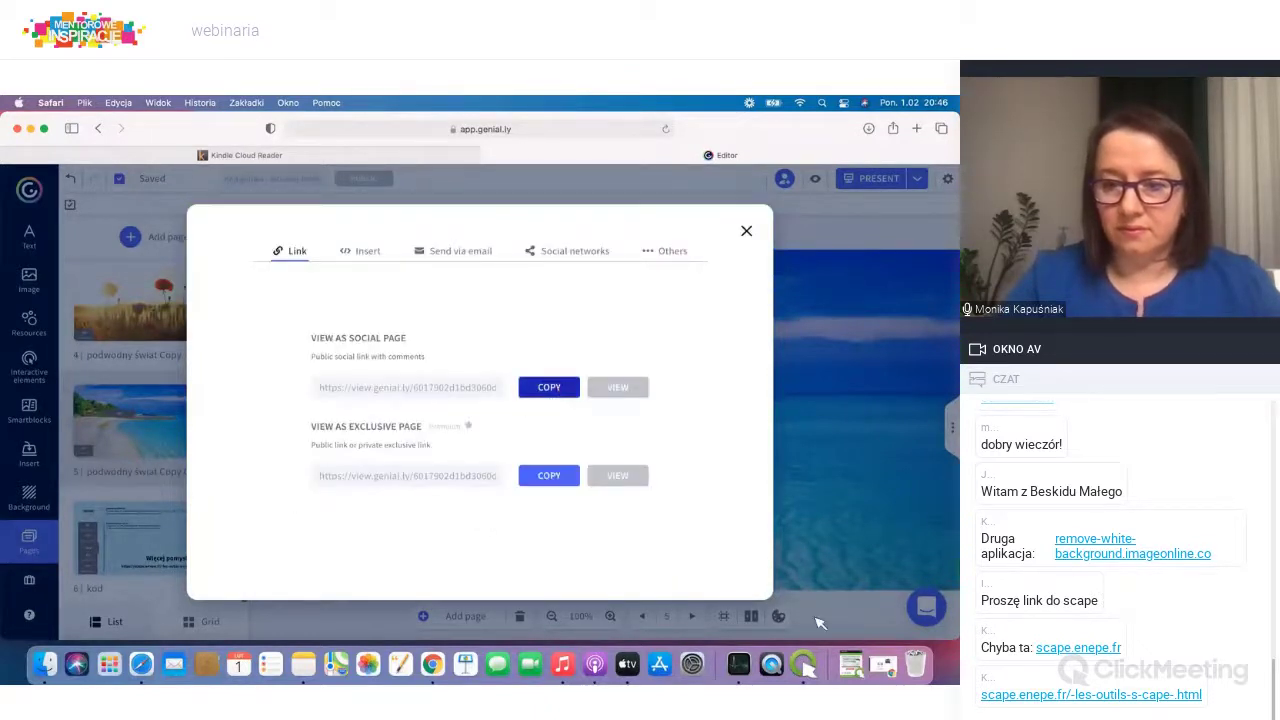
click(852, 588)
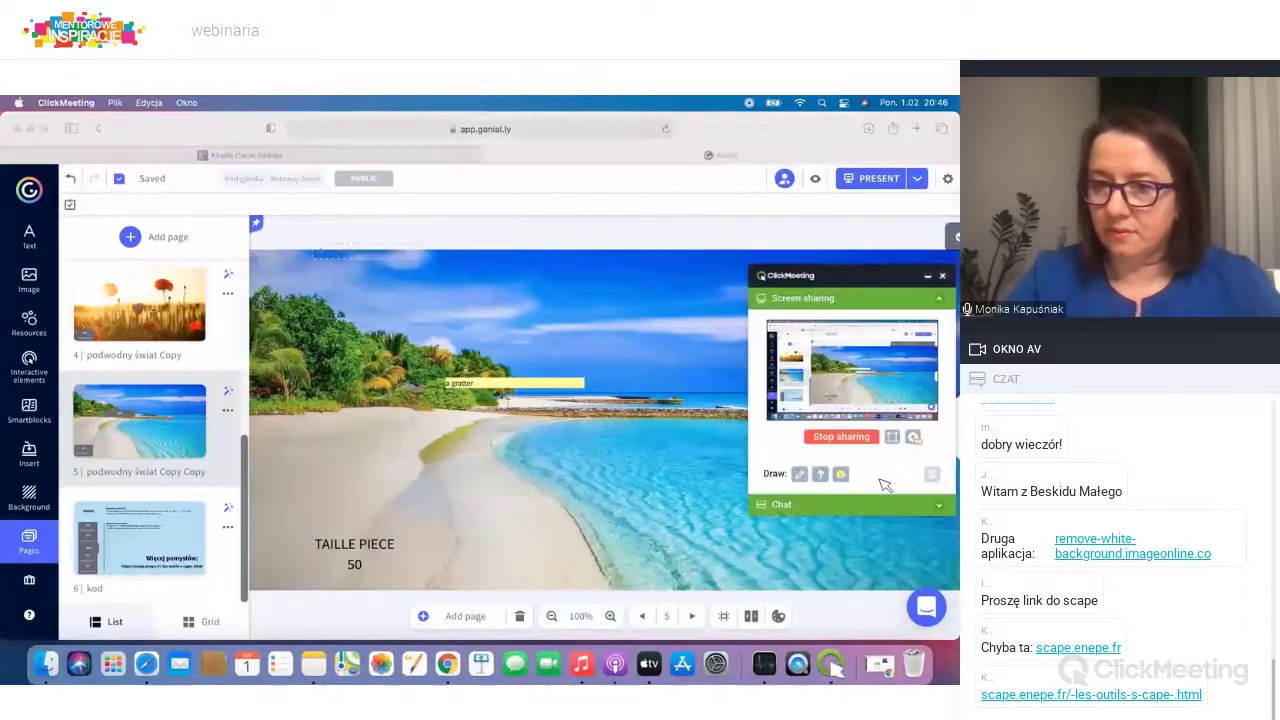
click(786, 505)
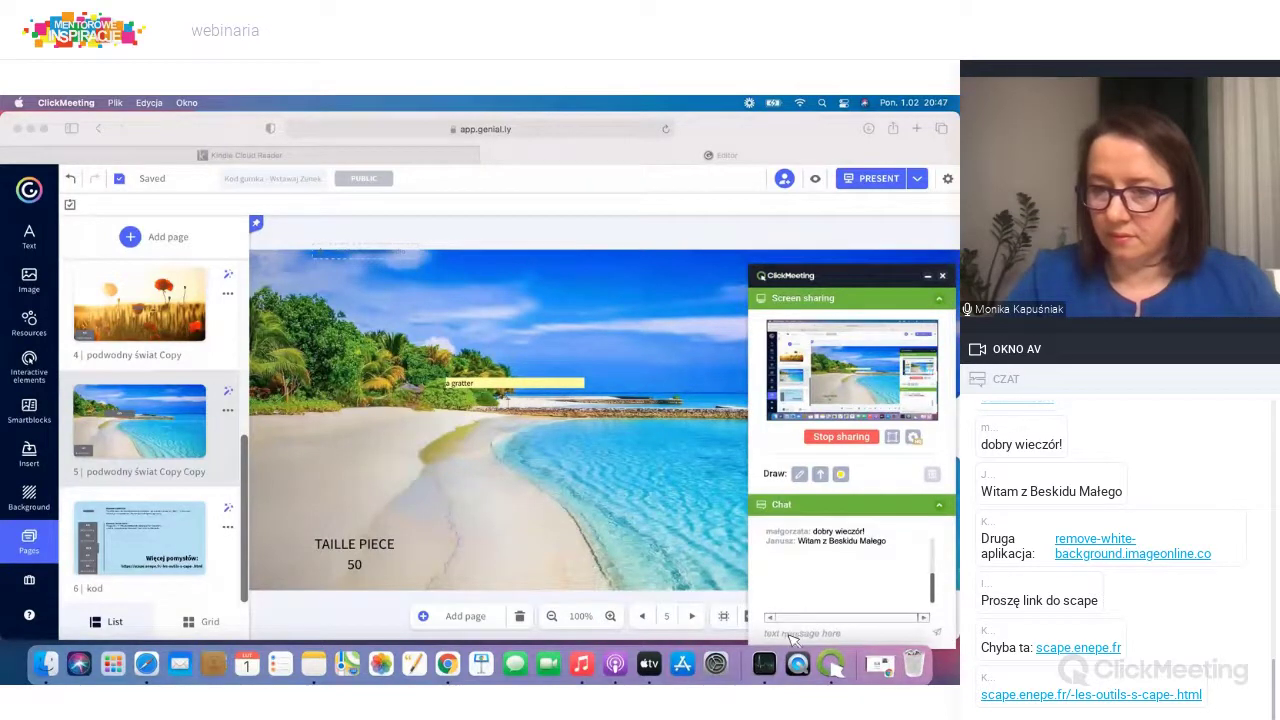
key(super+v)
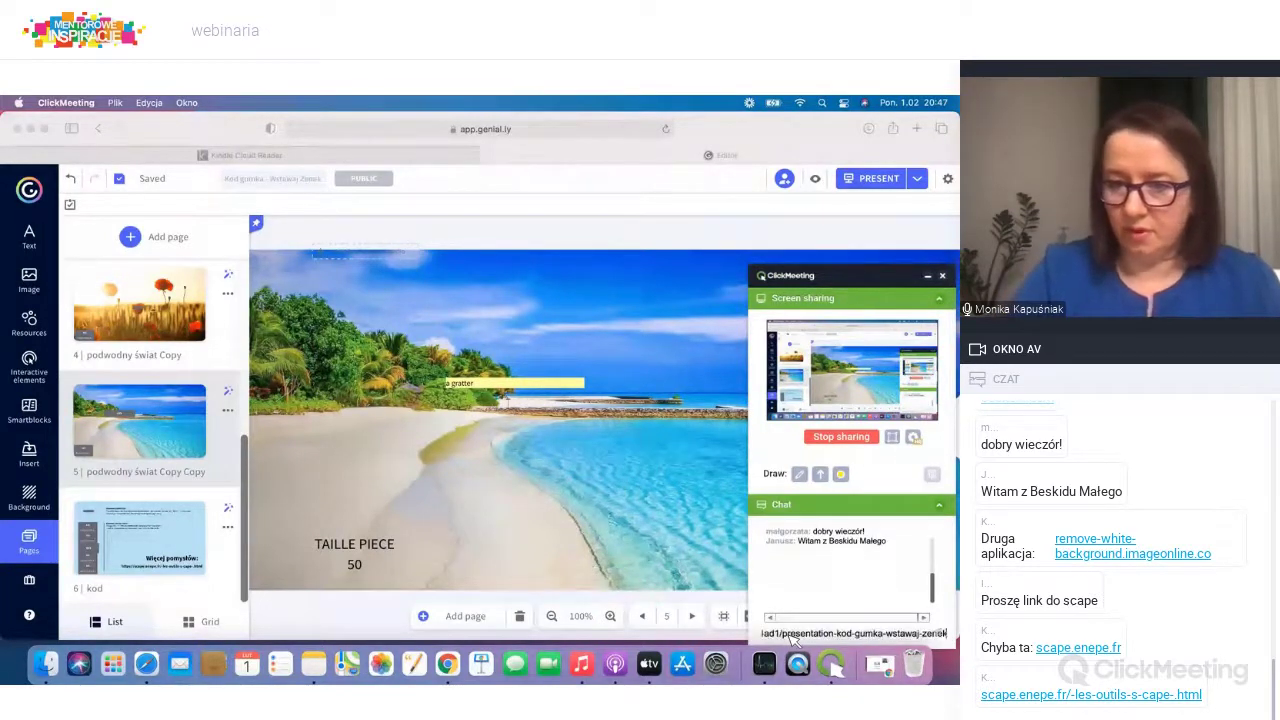
key(Return)
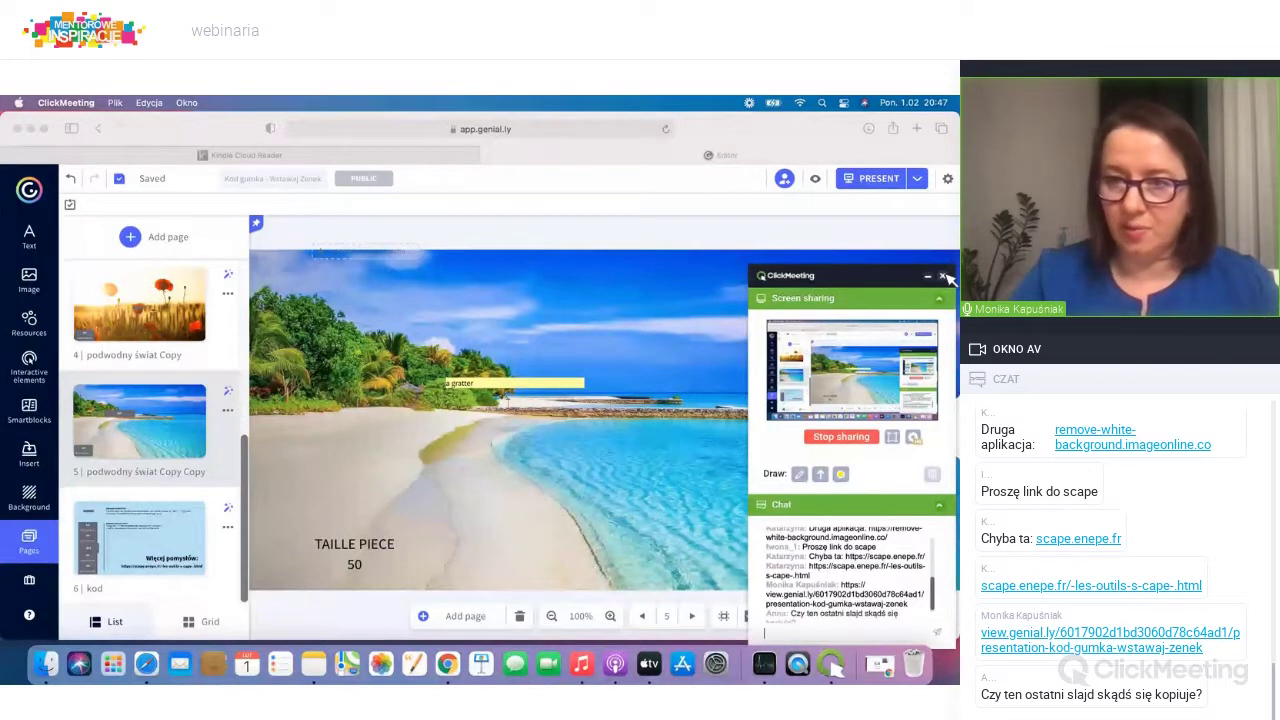
click(944, 277)
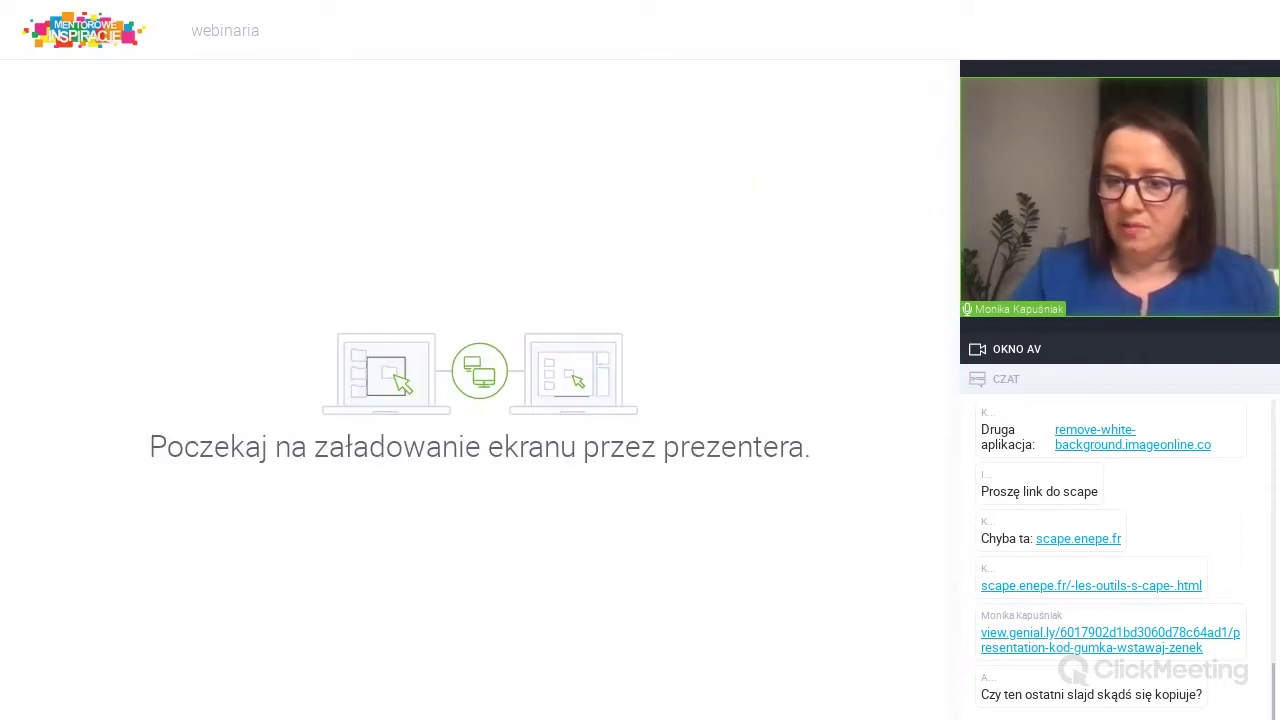
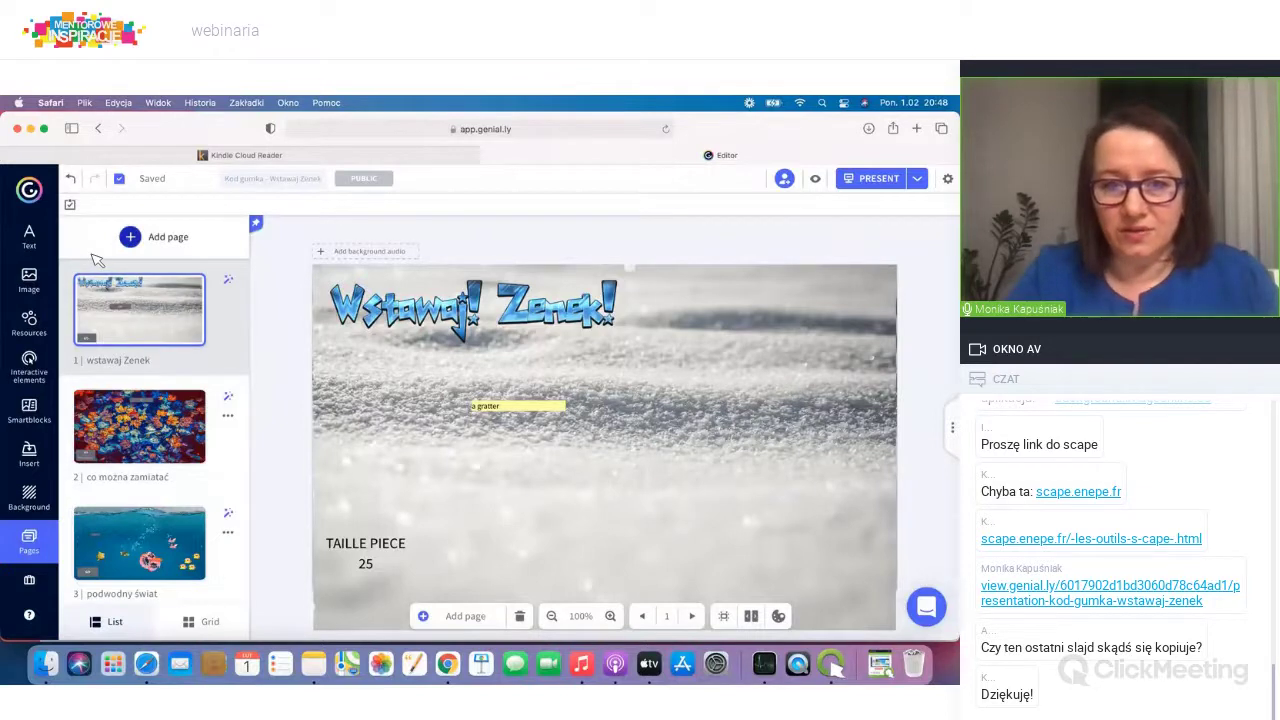
Step: Leave the editor for the creations dashboard and open the Mentor 02.02.2021 folder
click(34, 194)
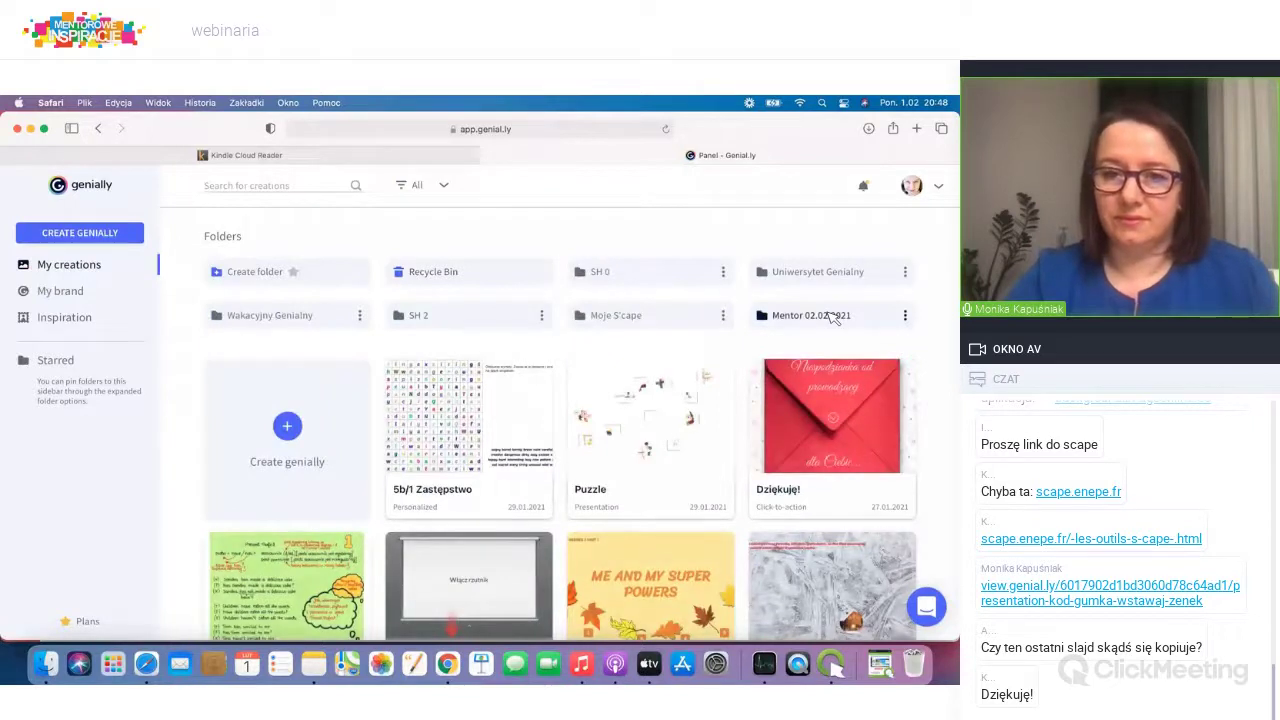
click(833, 316)
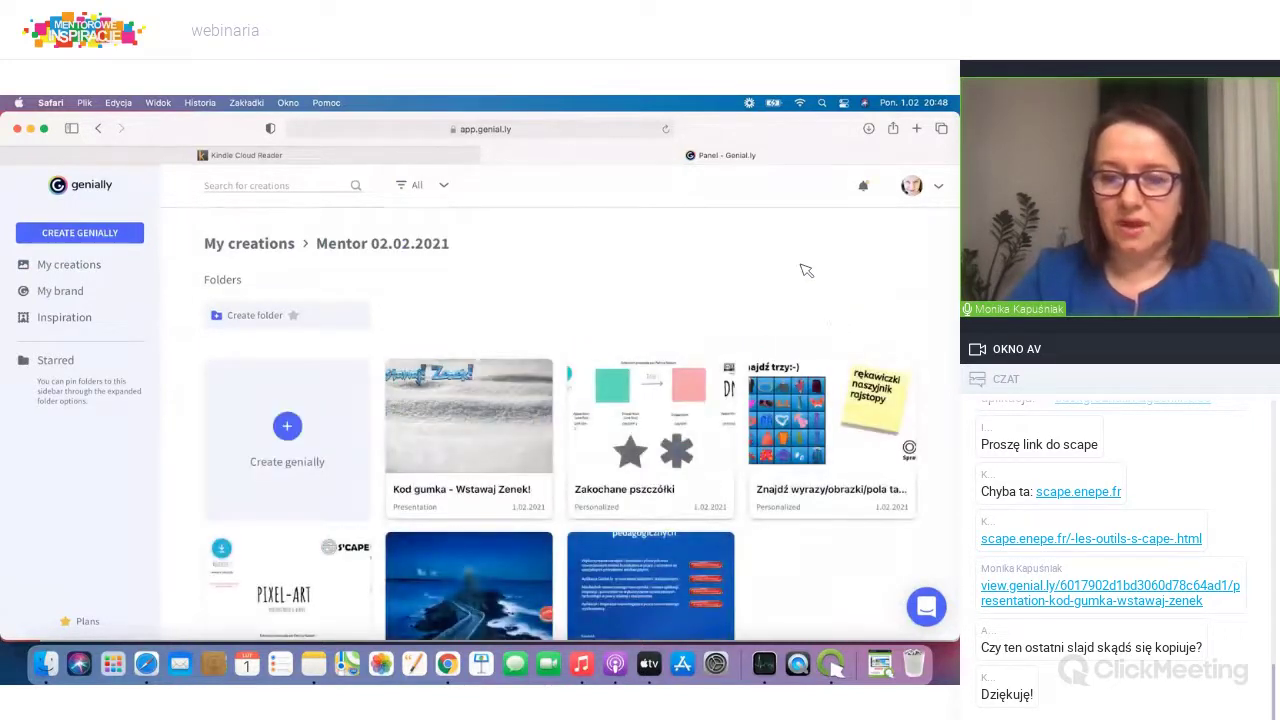
scroll(806, 270, down, 1)
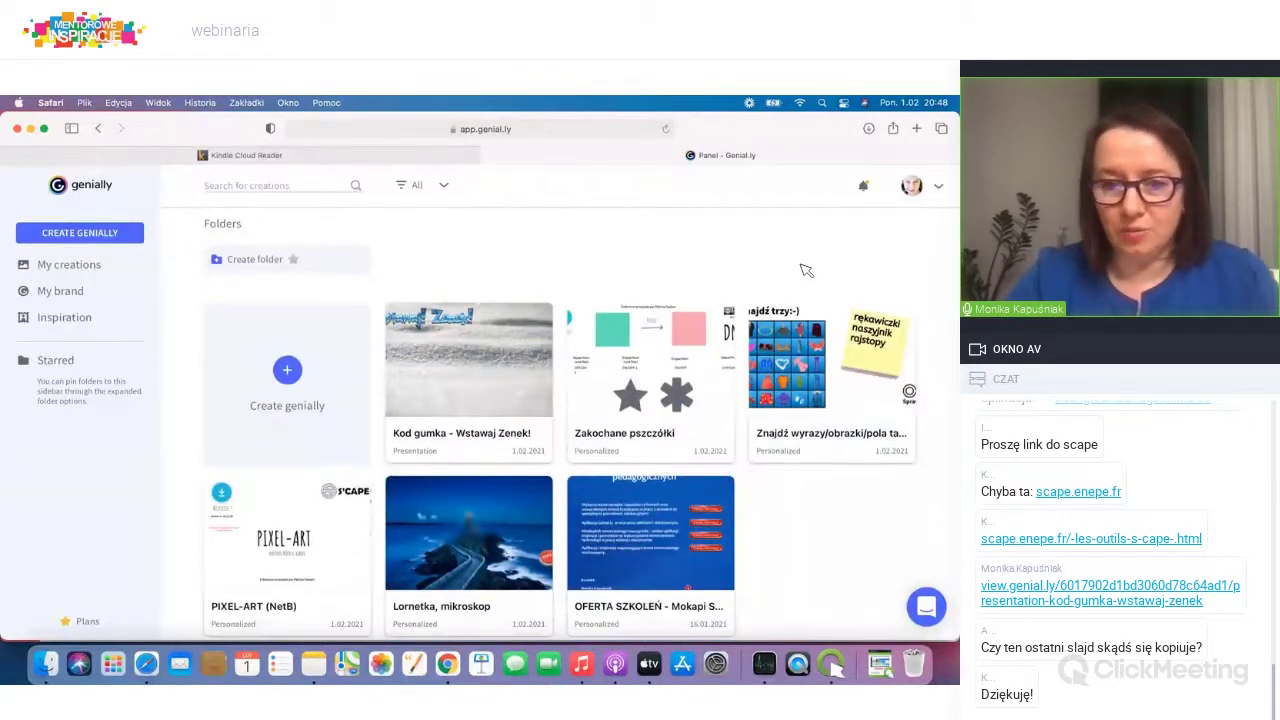
Step: View the Zakochane pszczółki presentation through to its poppy field page, test moving the pink-winged bee onto and off the other bee, and return to the folder
mouse_move(655, 365)
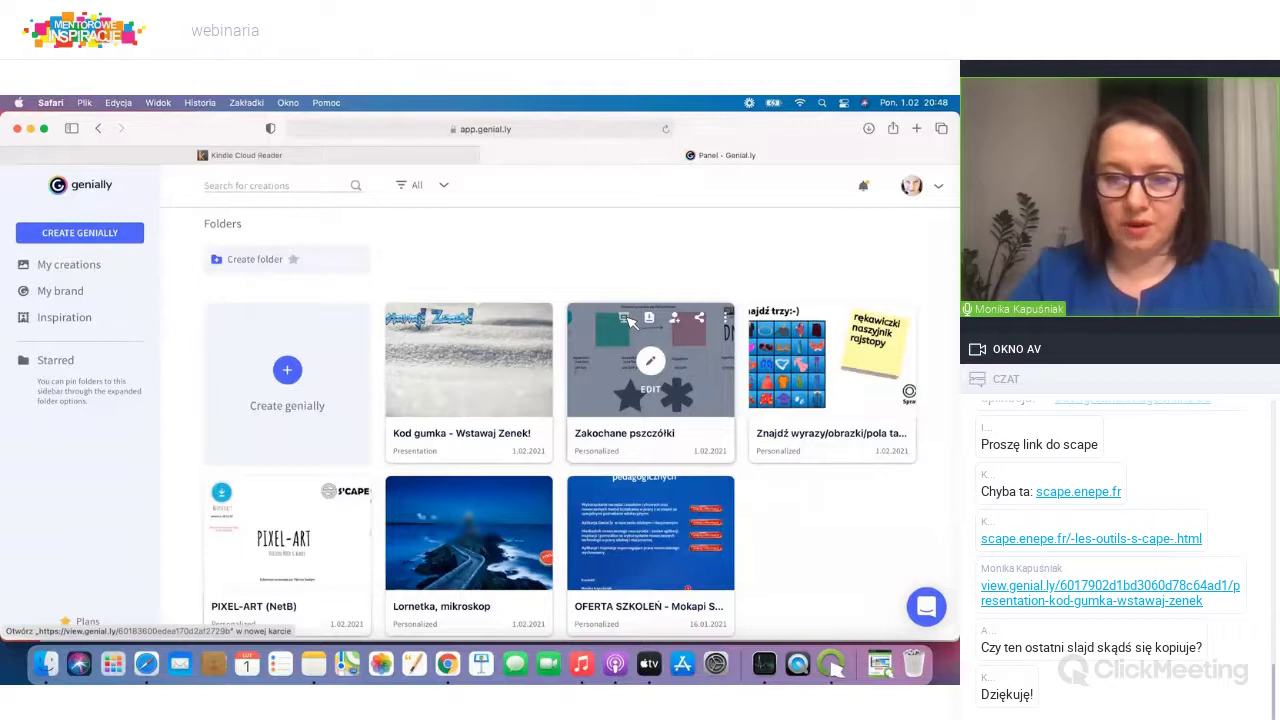
click(628, 318)
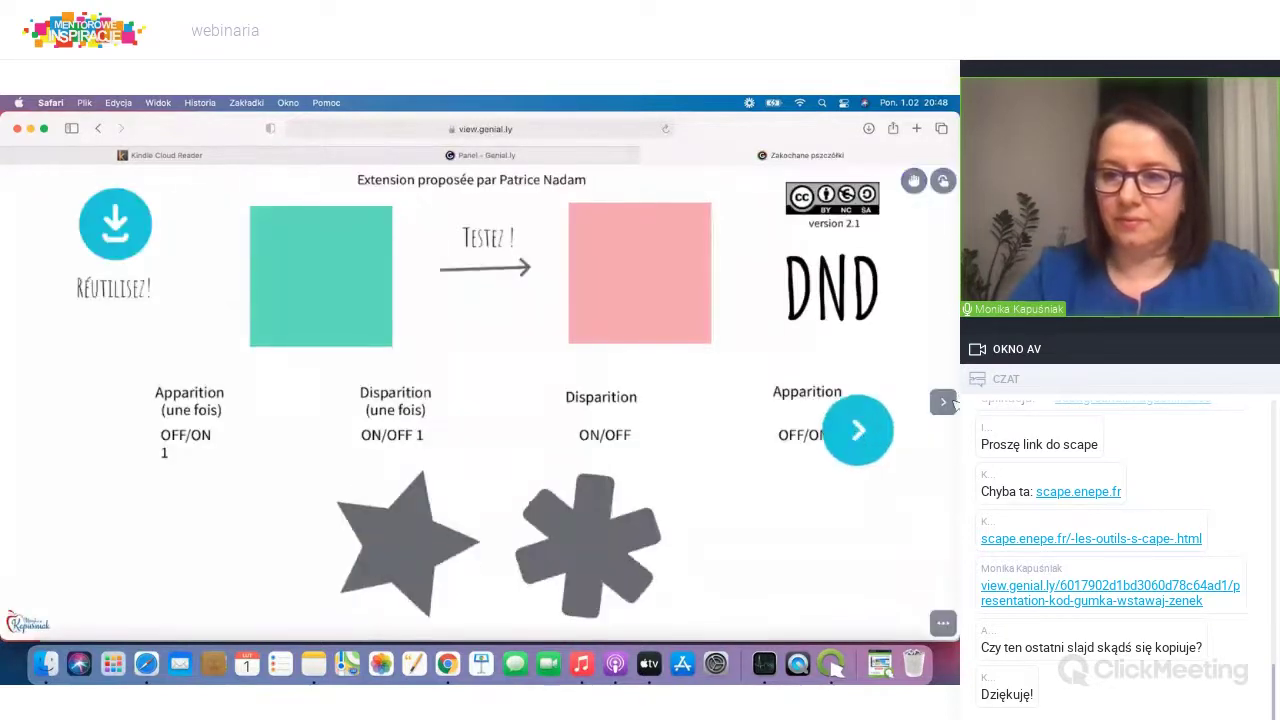
click(945, 402)
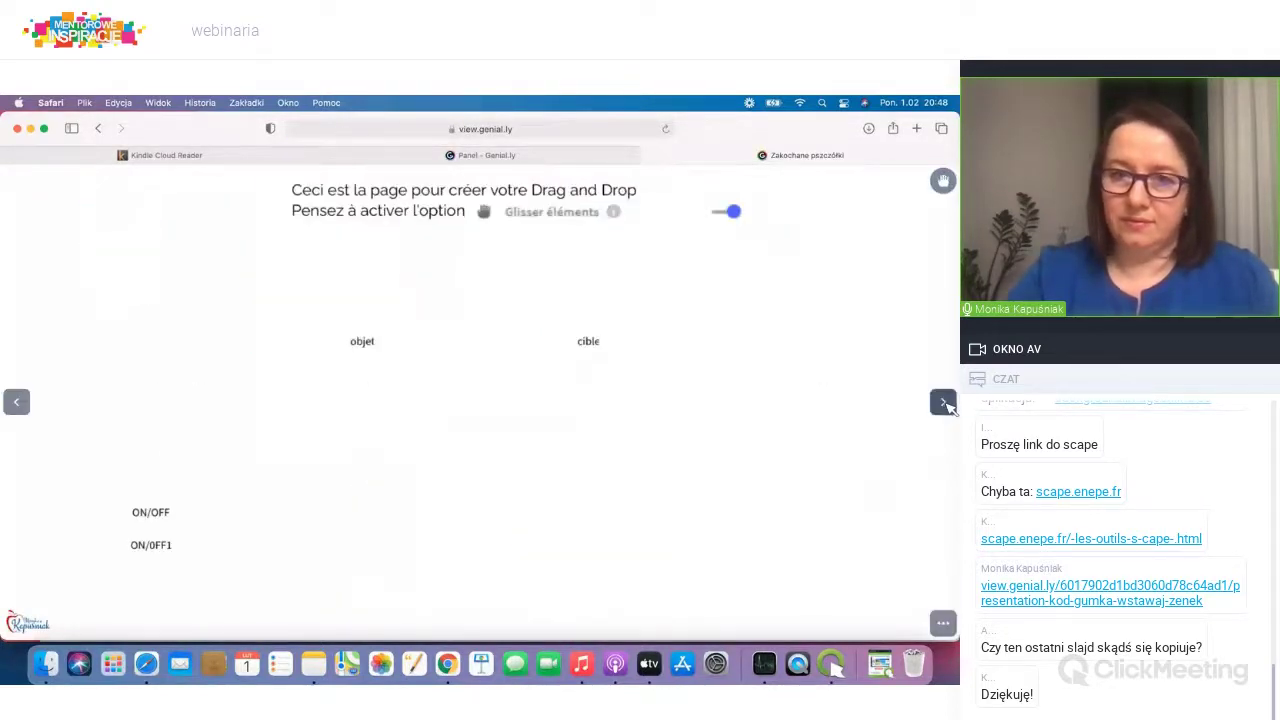
click(944, 402)
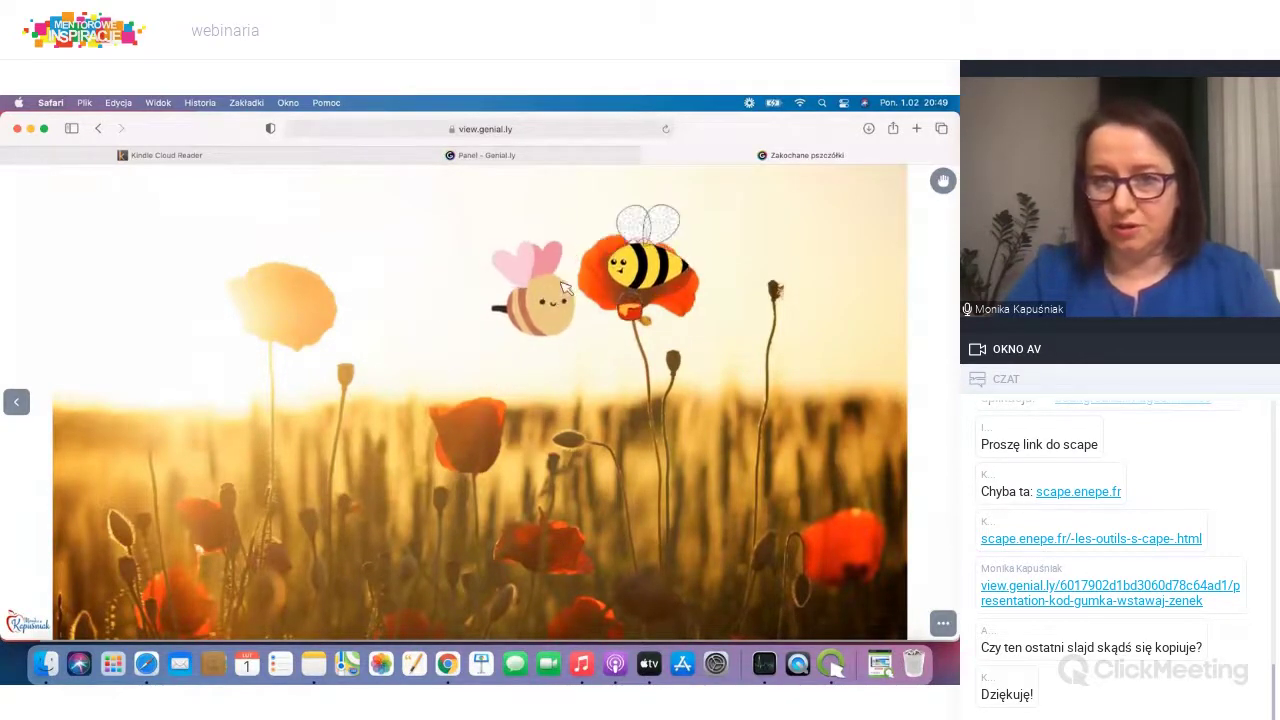
click(605, 278)
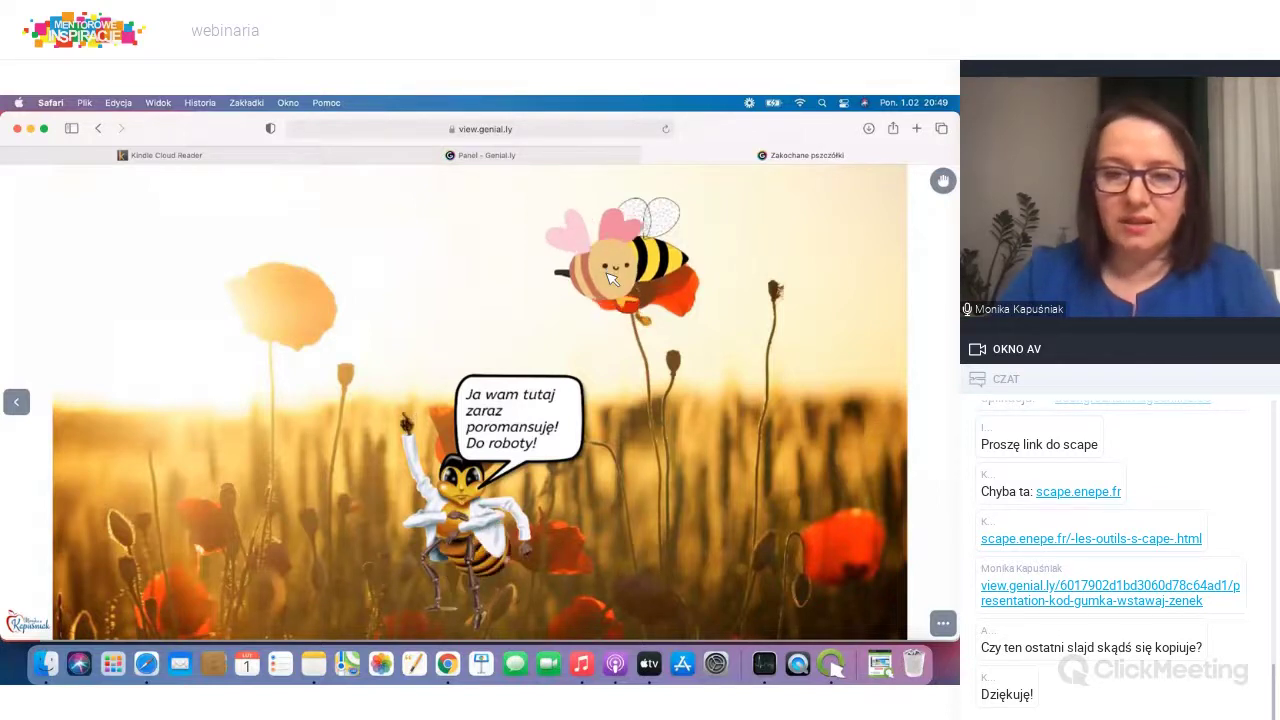
click(352, 288)
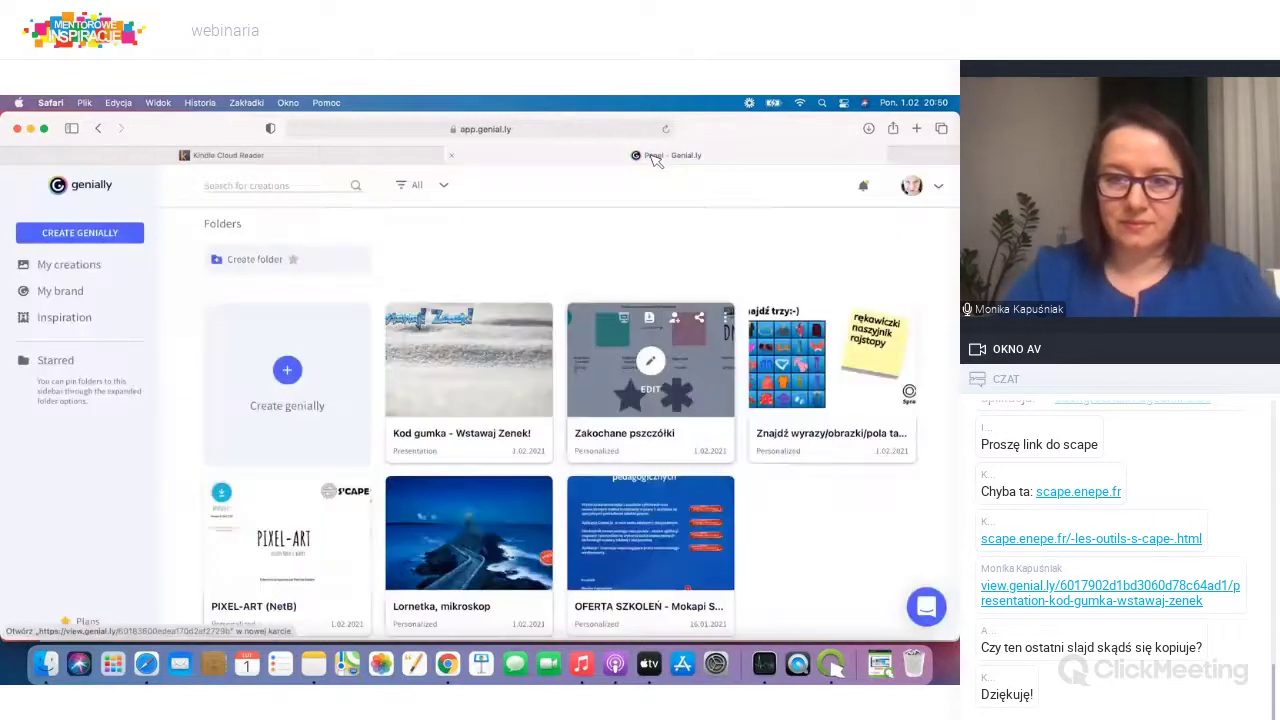
click(650, 158)
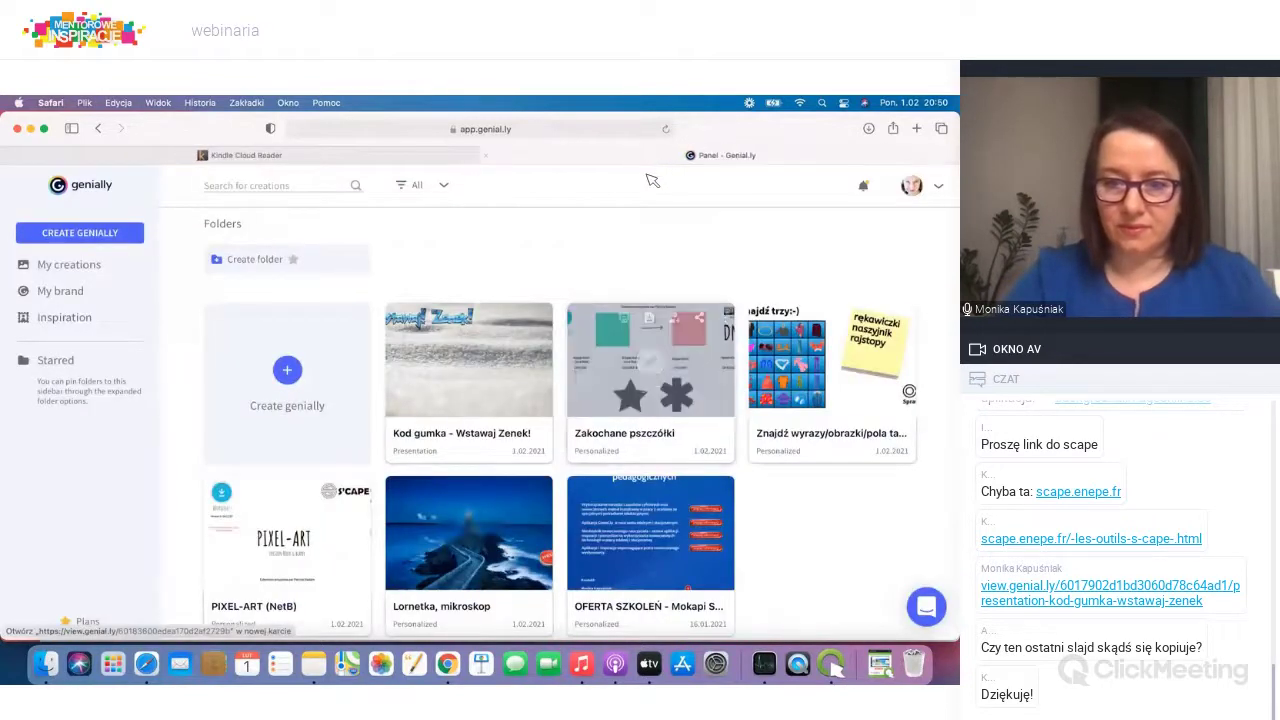
Step: Open Zakochane pszczółki for editing, preview its demo page to test moving the green square onto and off the pink one, and return to editing
click(652, 360)
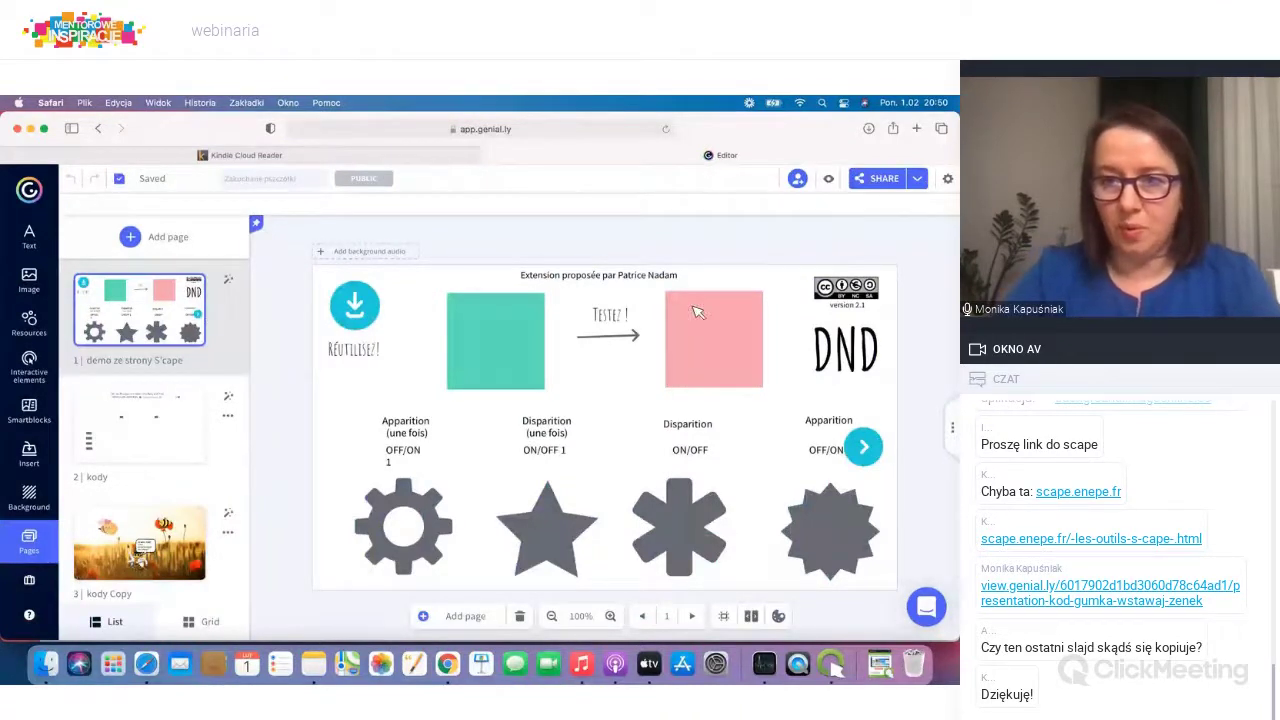
click(831, 179)
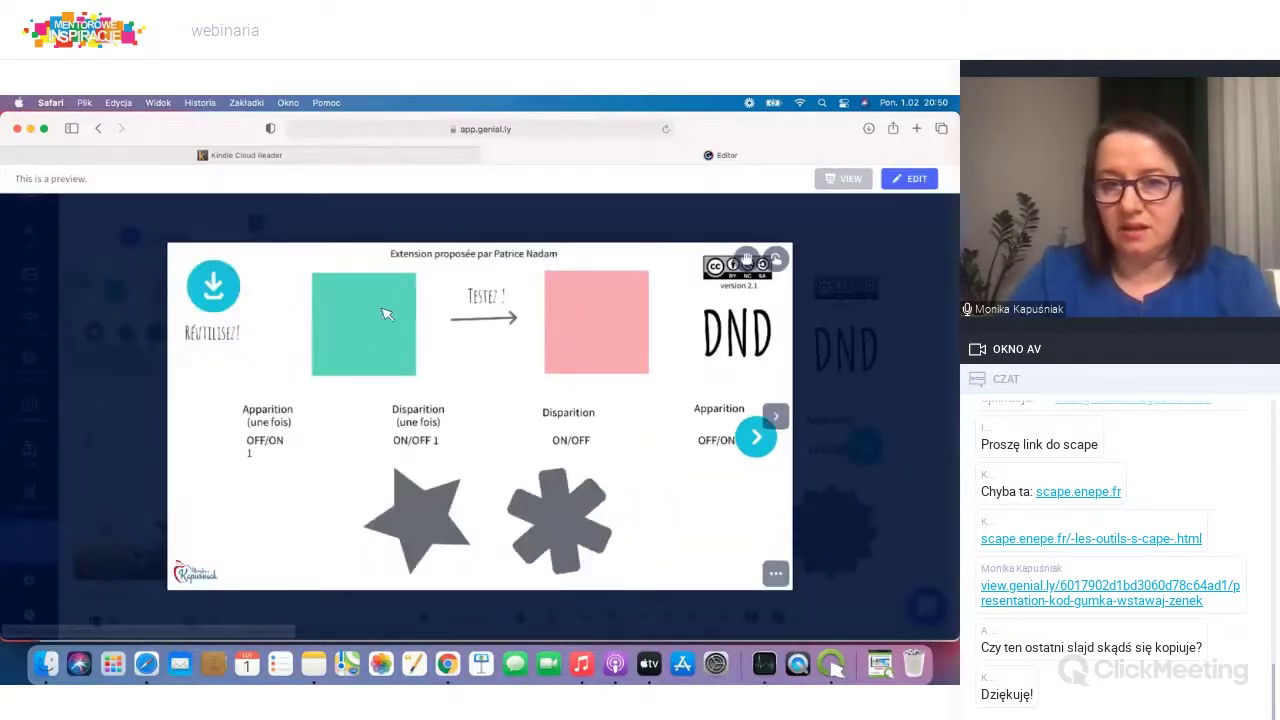
drag(366, 329, 588, 330)
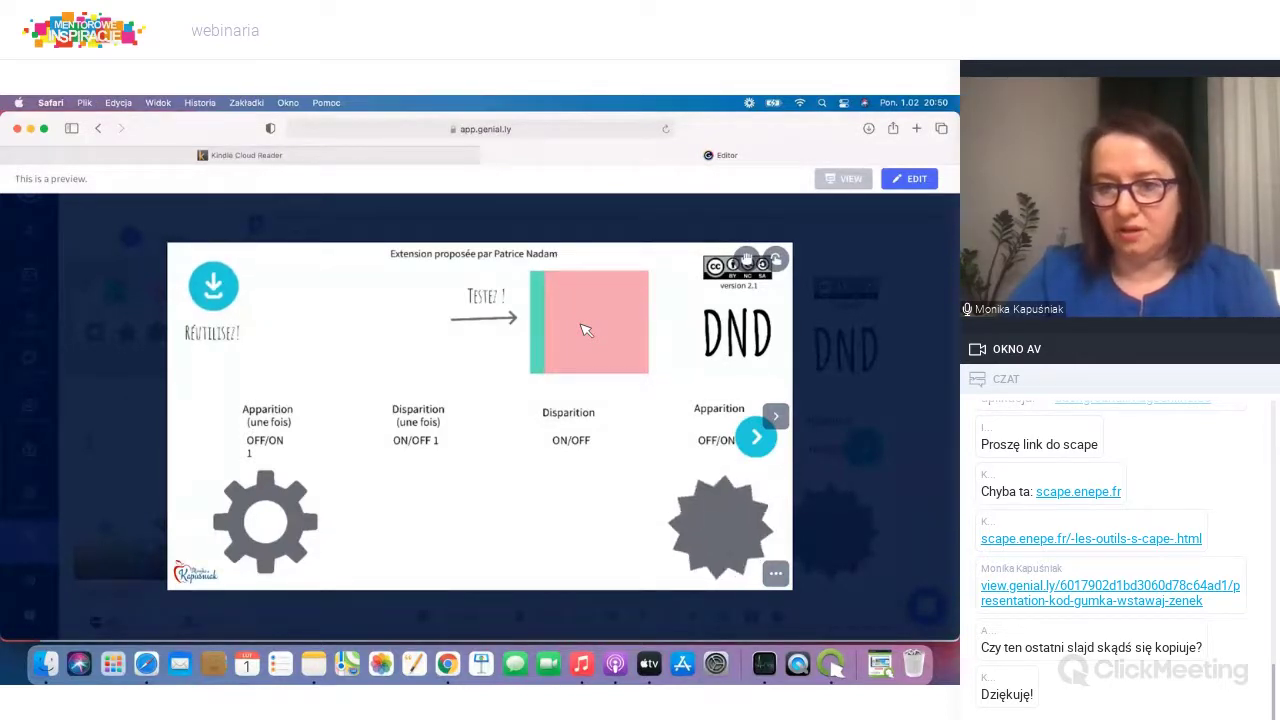
click(455, 328)
click(590, 326)
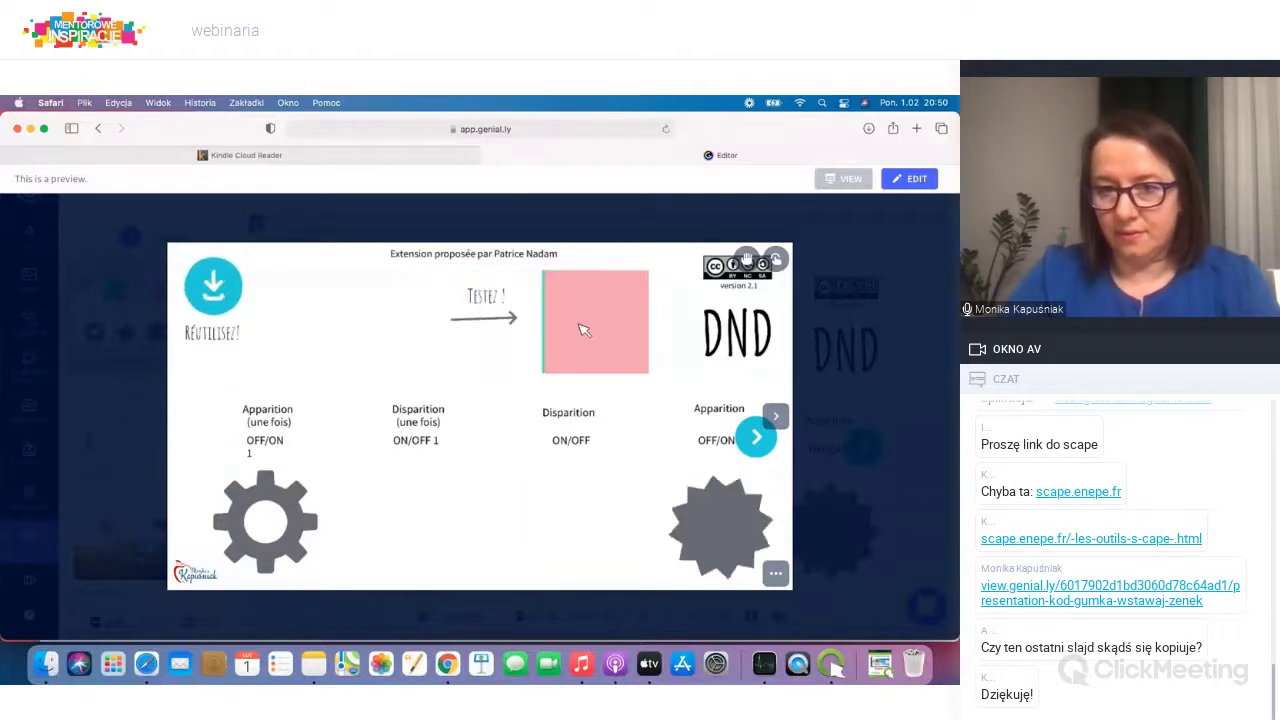
click(336, 329)
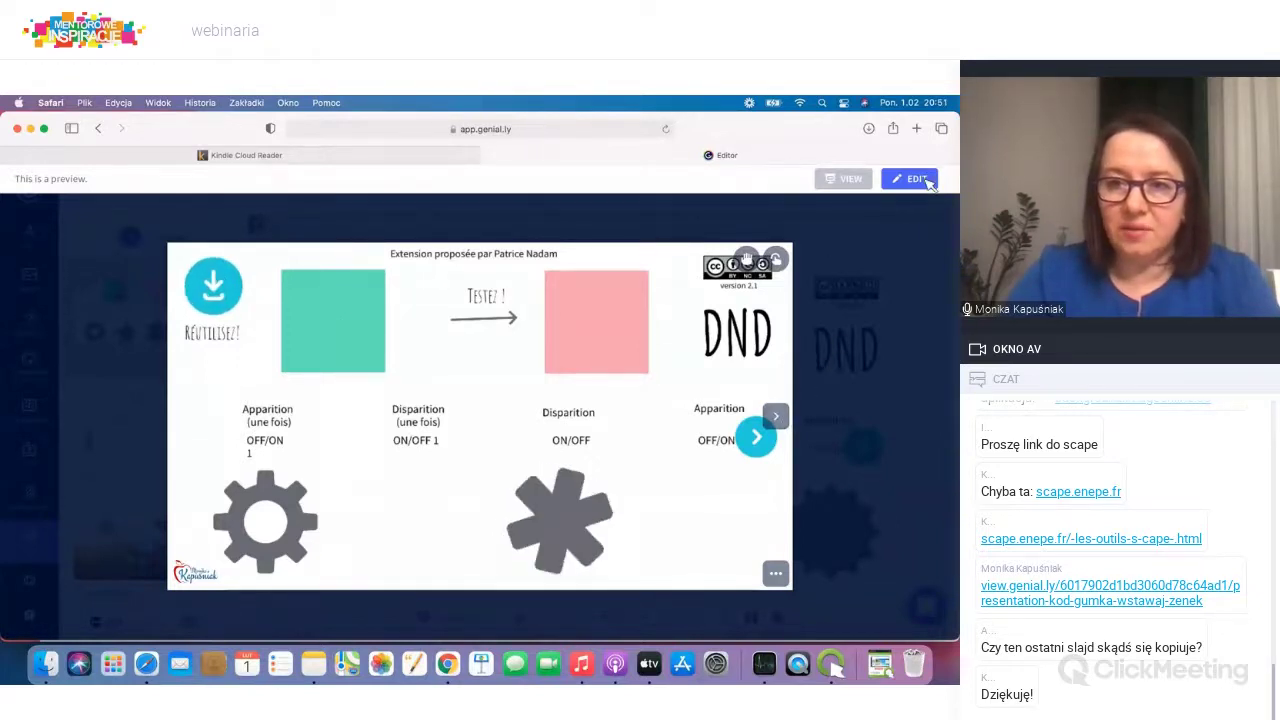
click(912, 180)
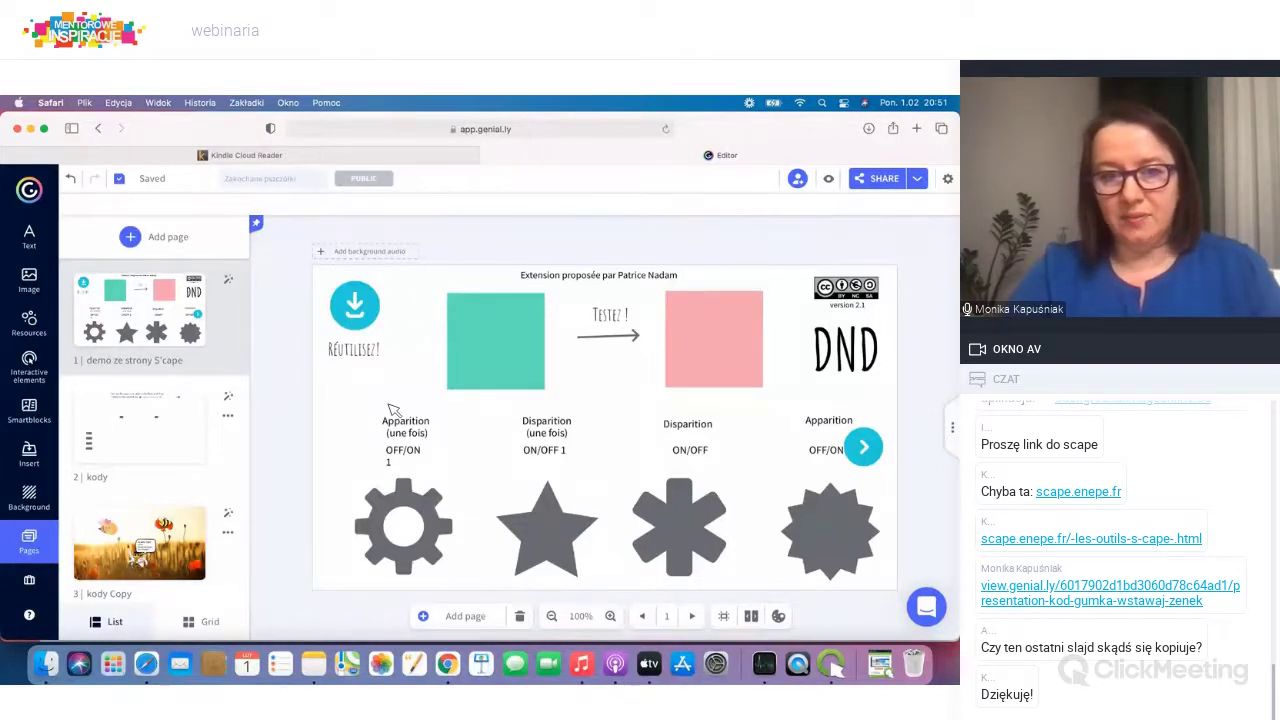
Step: Open page 2, kody, and check the presentation's settings
click(175, 447)
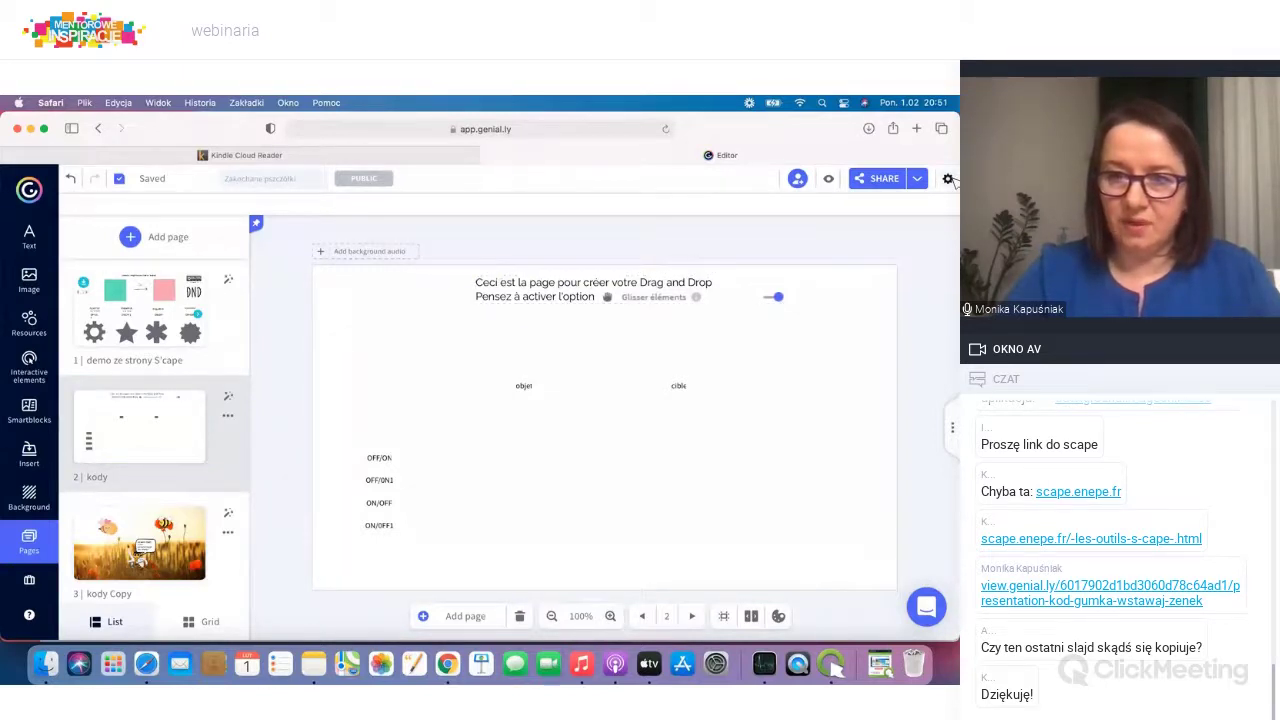
click(948, 179)
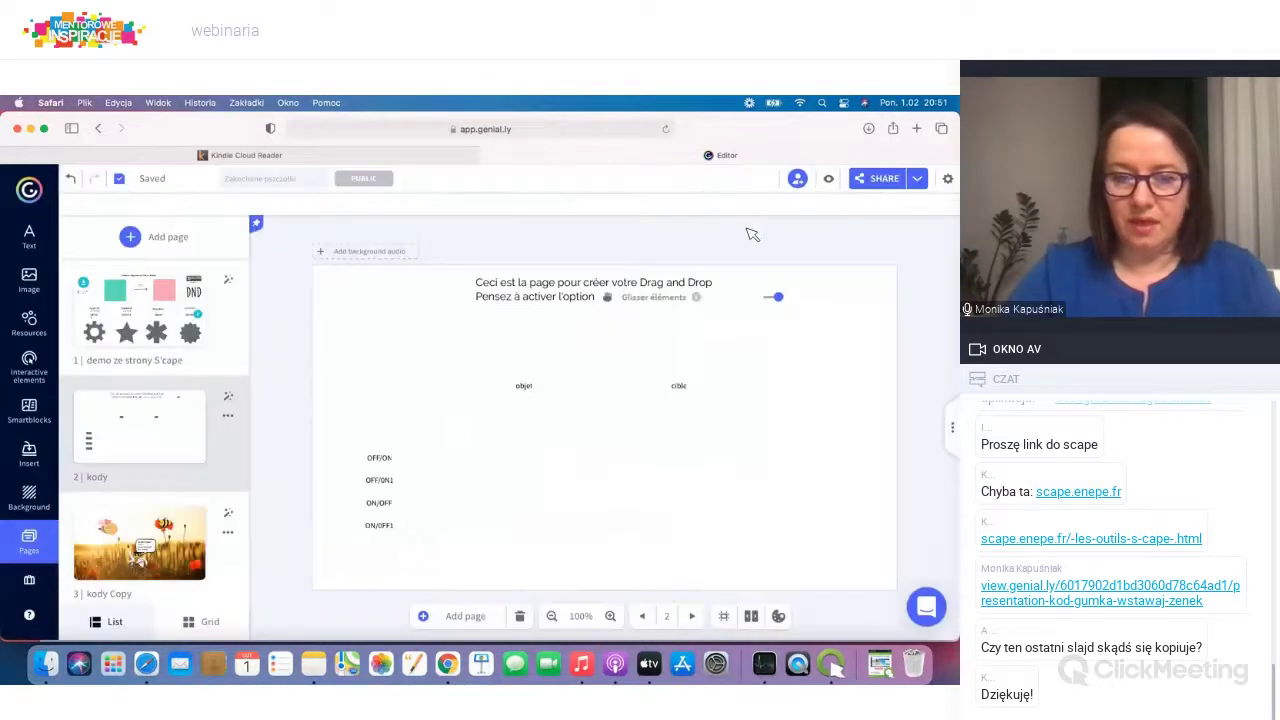
mouse_move(168, 516)
scroll(168, 514, down, 1)
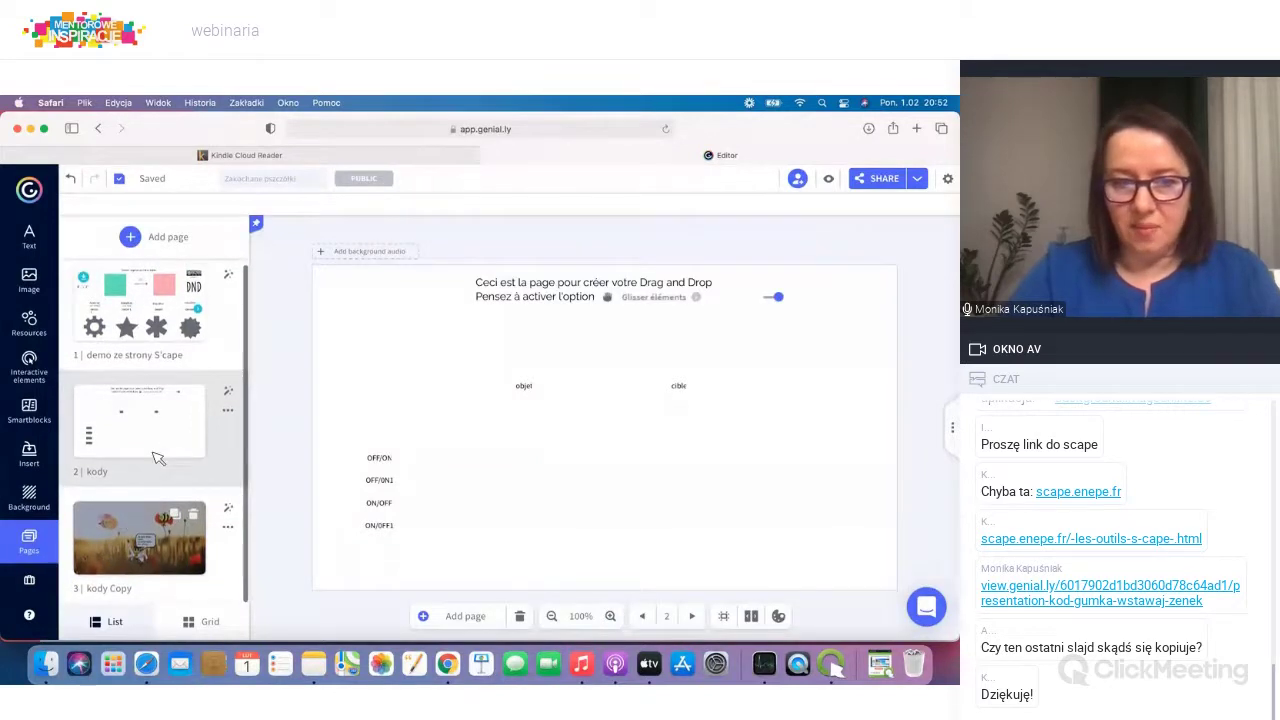
mouse_move(163, 451)
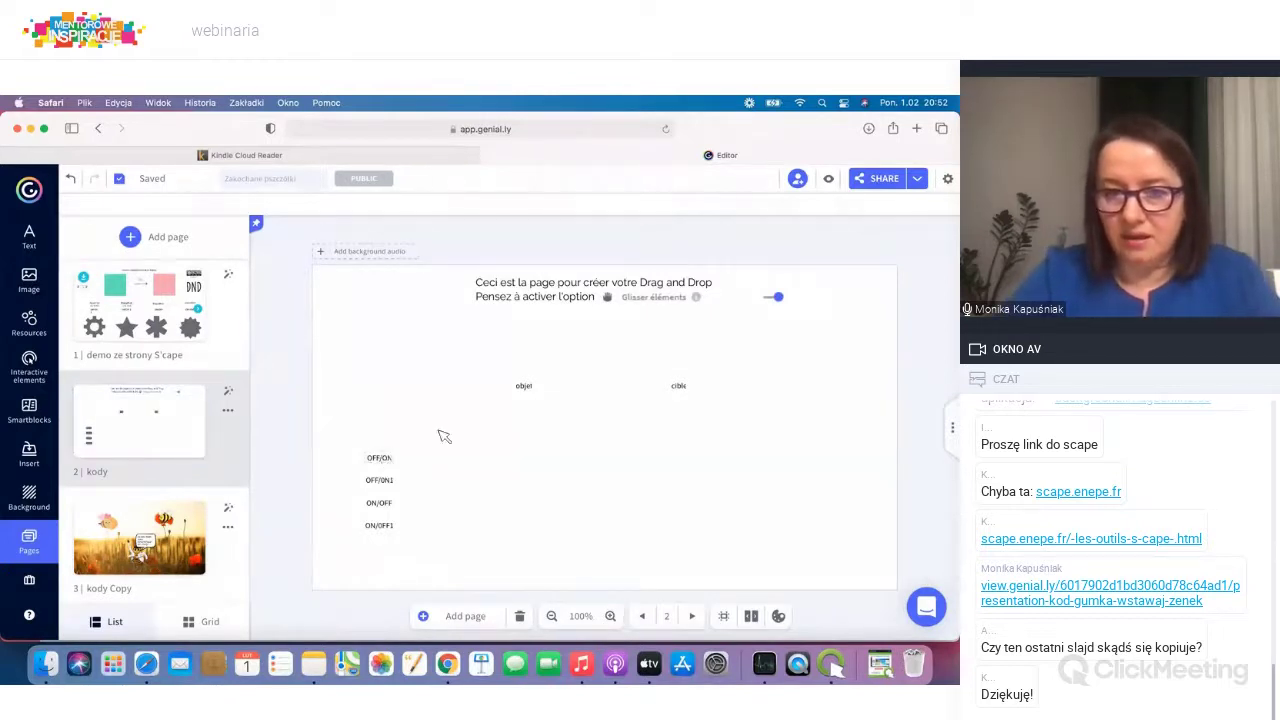
Step: On the kody page, move the objet and cible labels farther apart and the OFF/ON label to the lower middle
drag(515, 385, 460, 361)
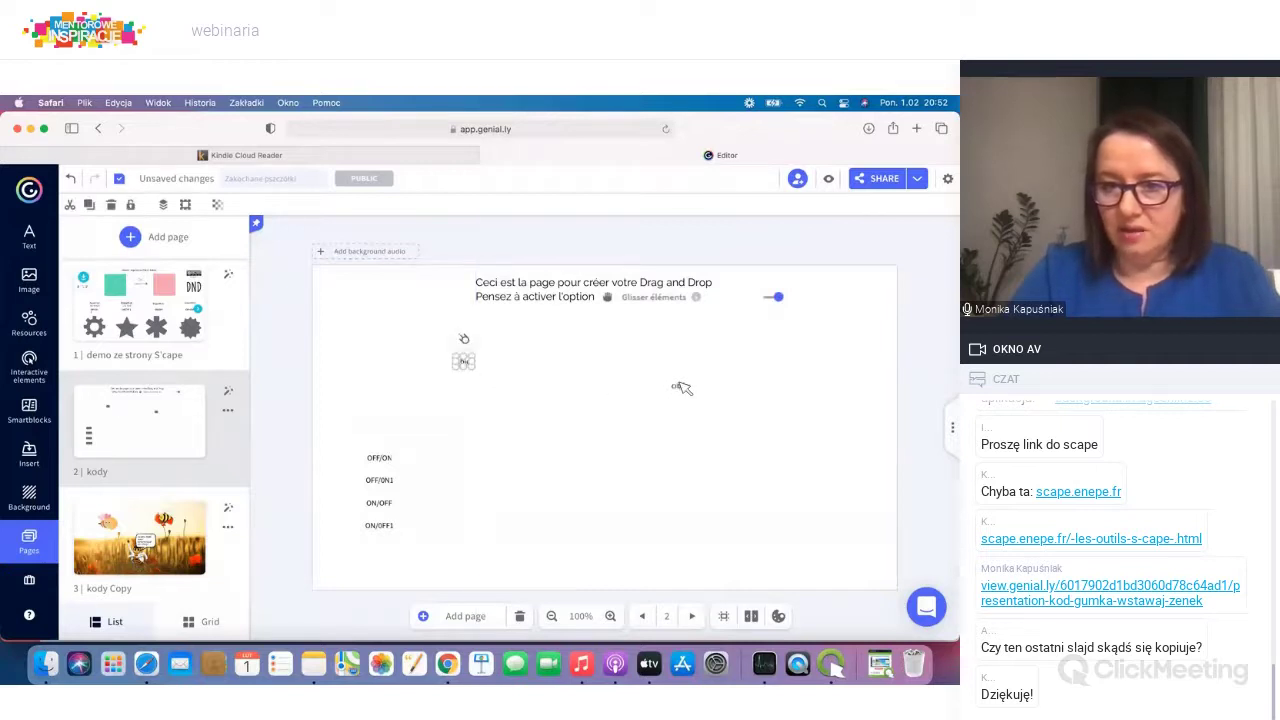
drag(681, 389, 668, 473)
click(668, 473)
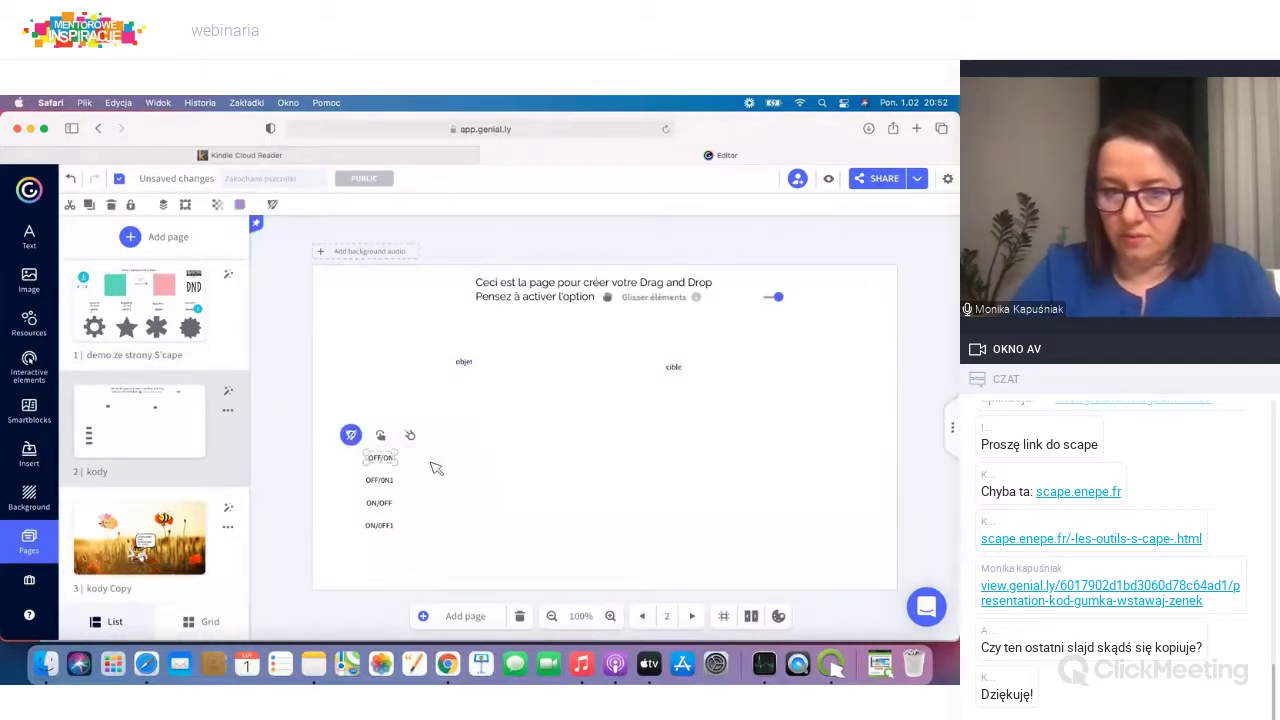
drag(383, 459, 583, 494)
click(684, 508)
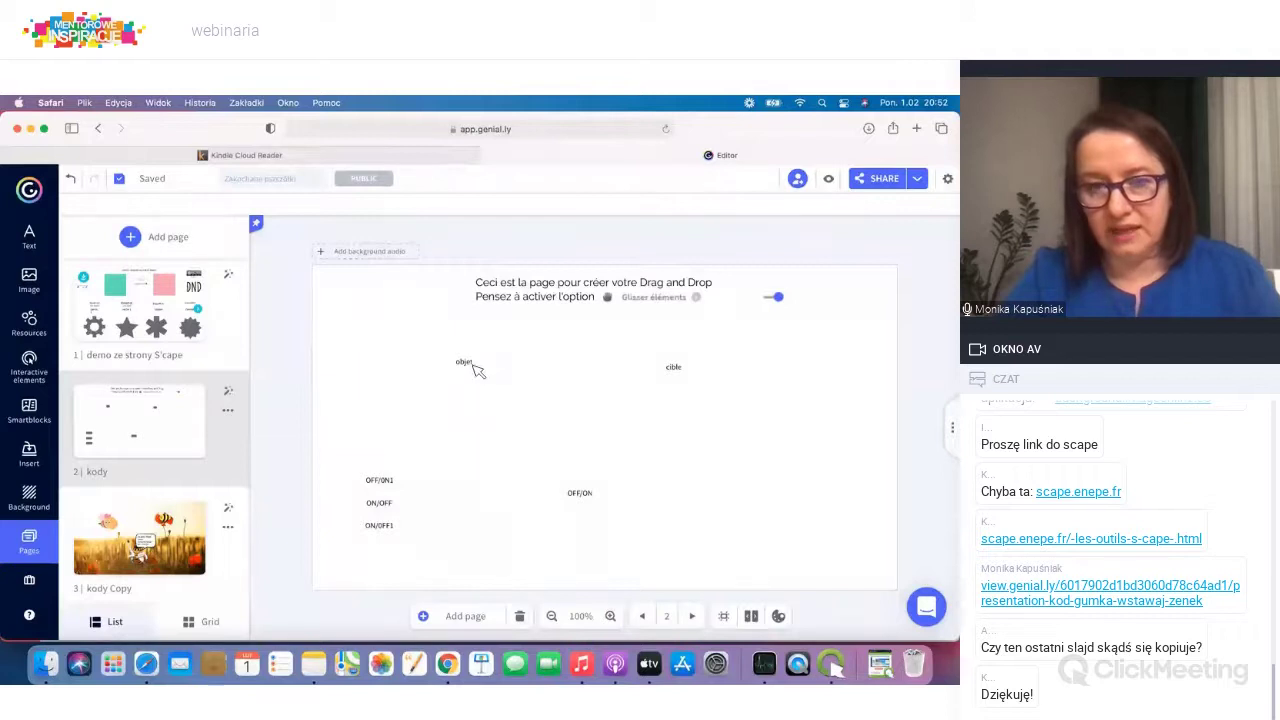
Step: Shift the objet label farther from cible, try the ON/OFF and OFF/ON codes side by side, and return both to the code column
drag(465, 365, 422, 417)
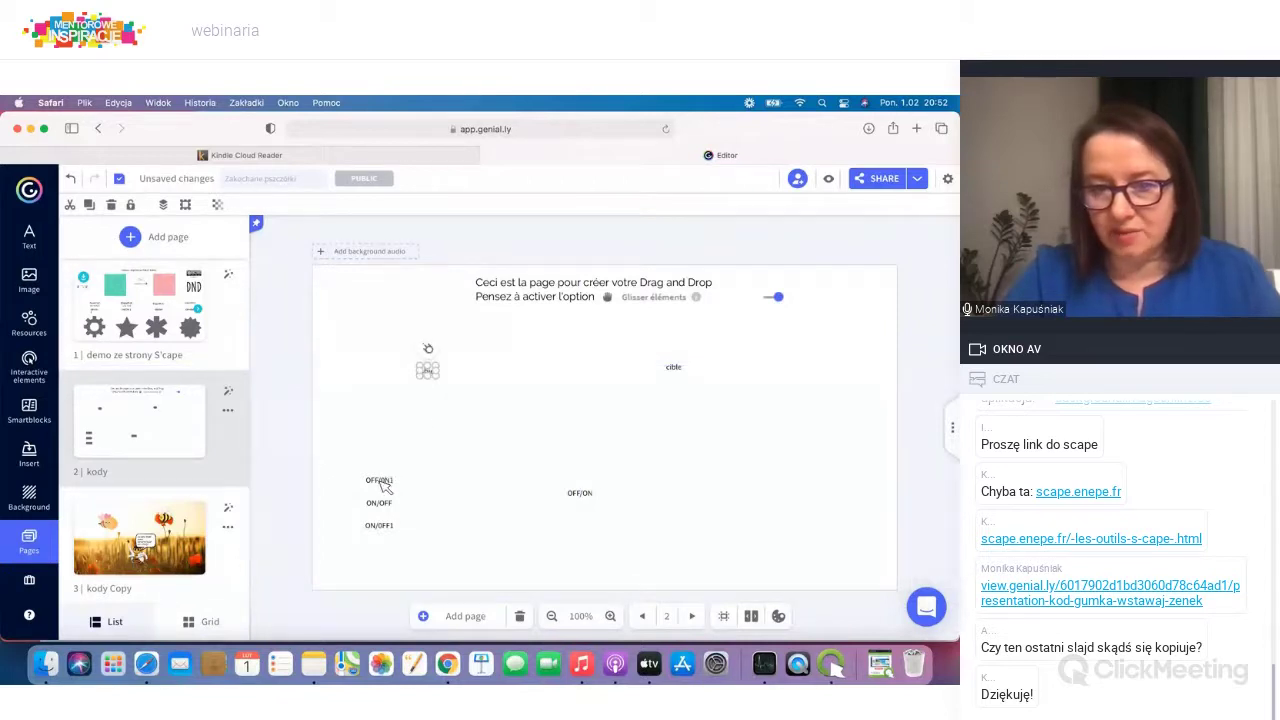
drag(383, 484, 631, 526)
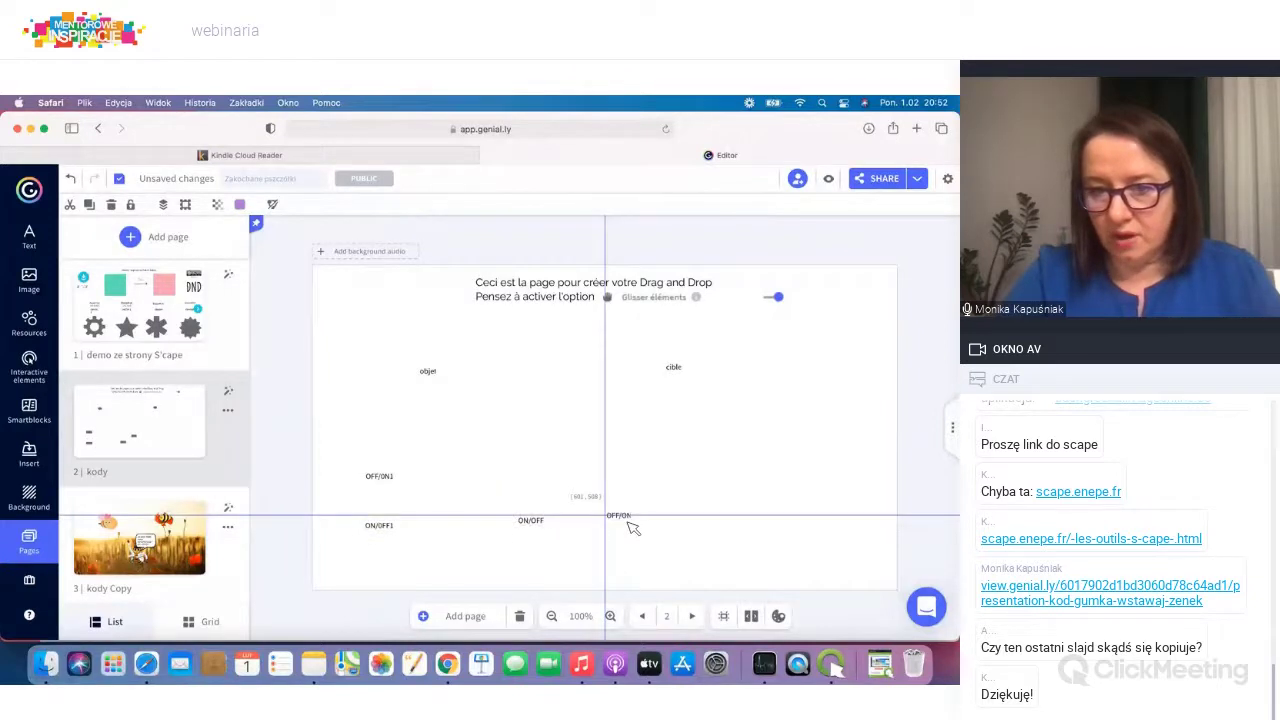
click(535, 527)
drag(535, 527, 533, 525)
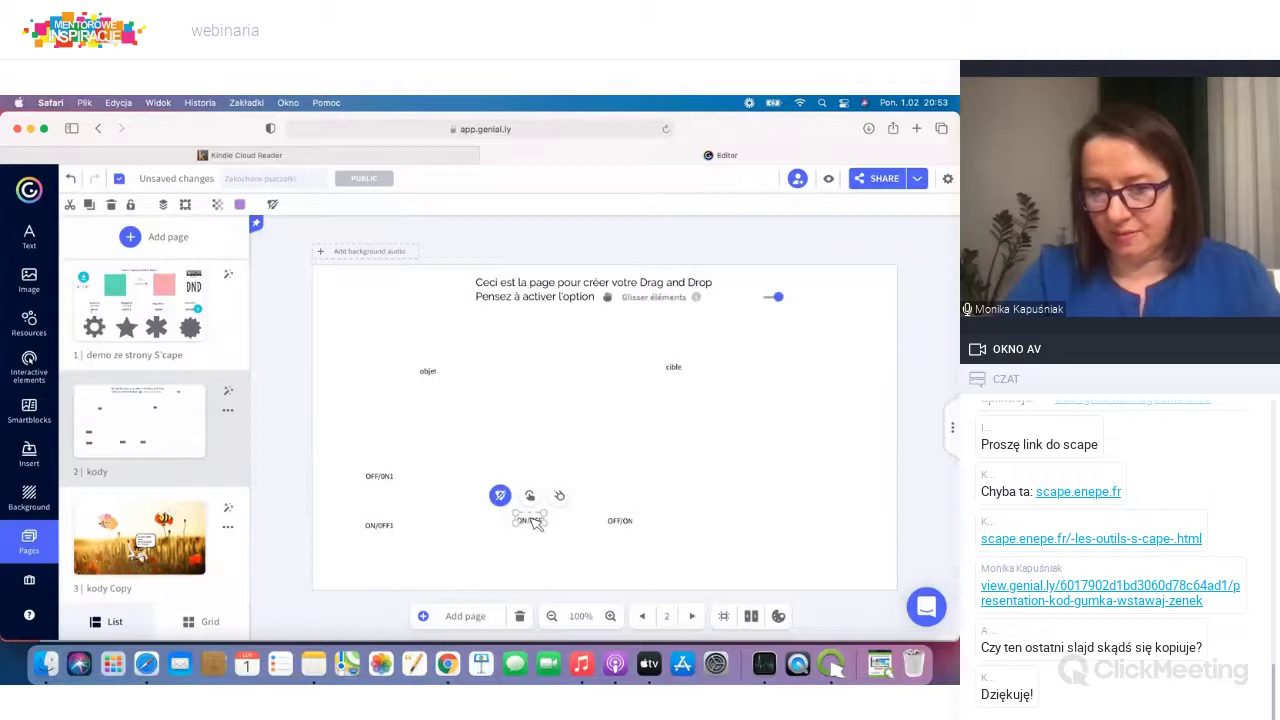
drag(530, 520, 380, 505)
drag(625, 525, 387, 456)
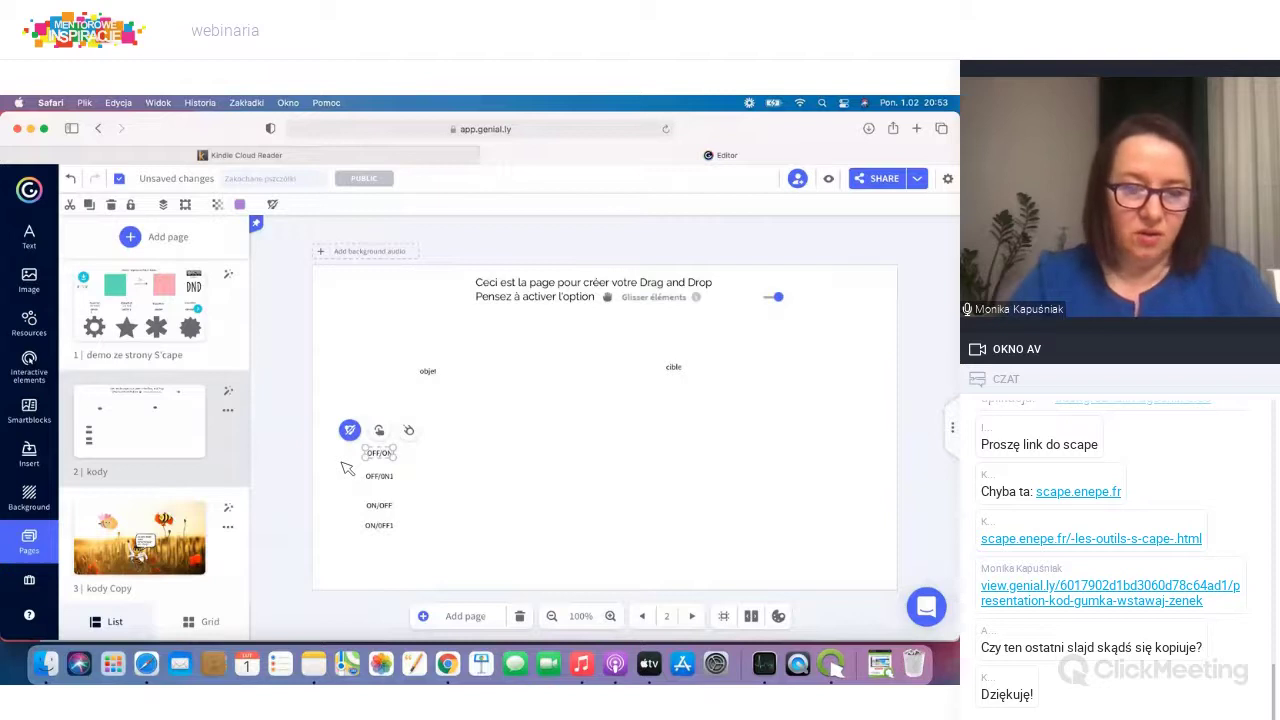
Step: Duplicate the poppy field page and delete both flying bees and the standing bee with its speech bubble from the copy
mouse_move(185, 517)
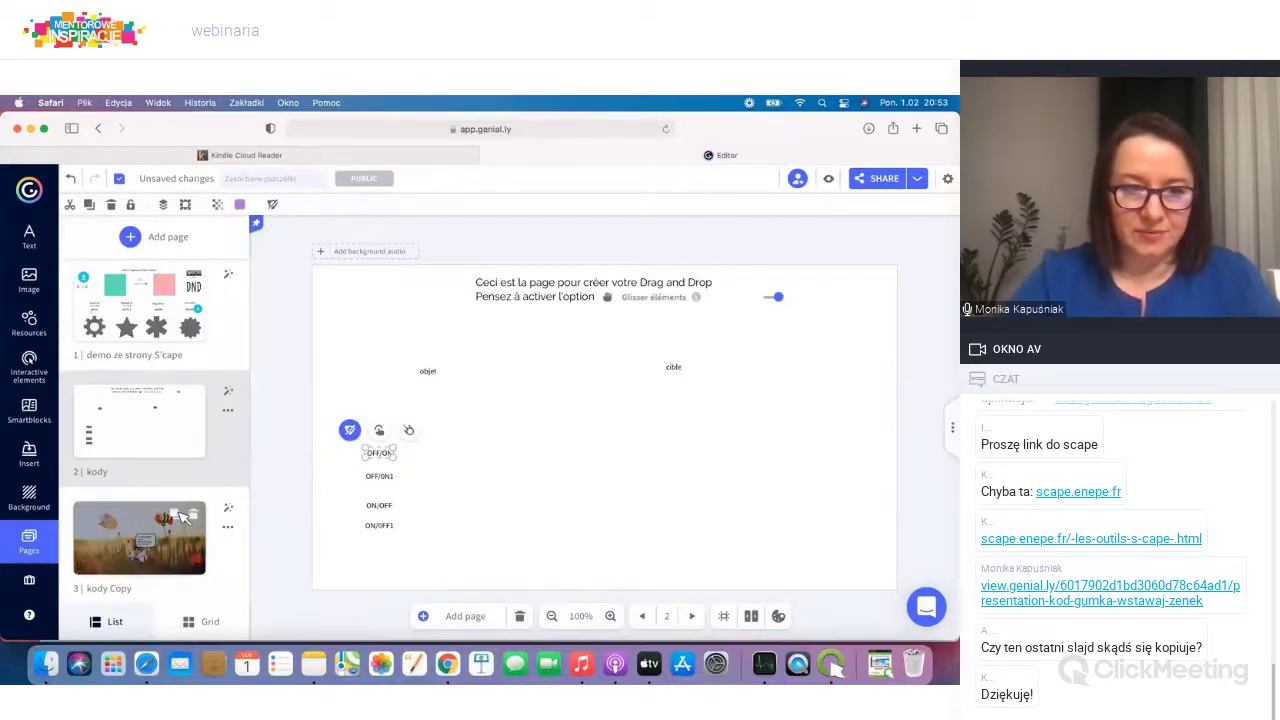
click(181, 514)
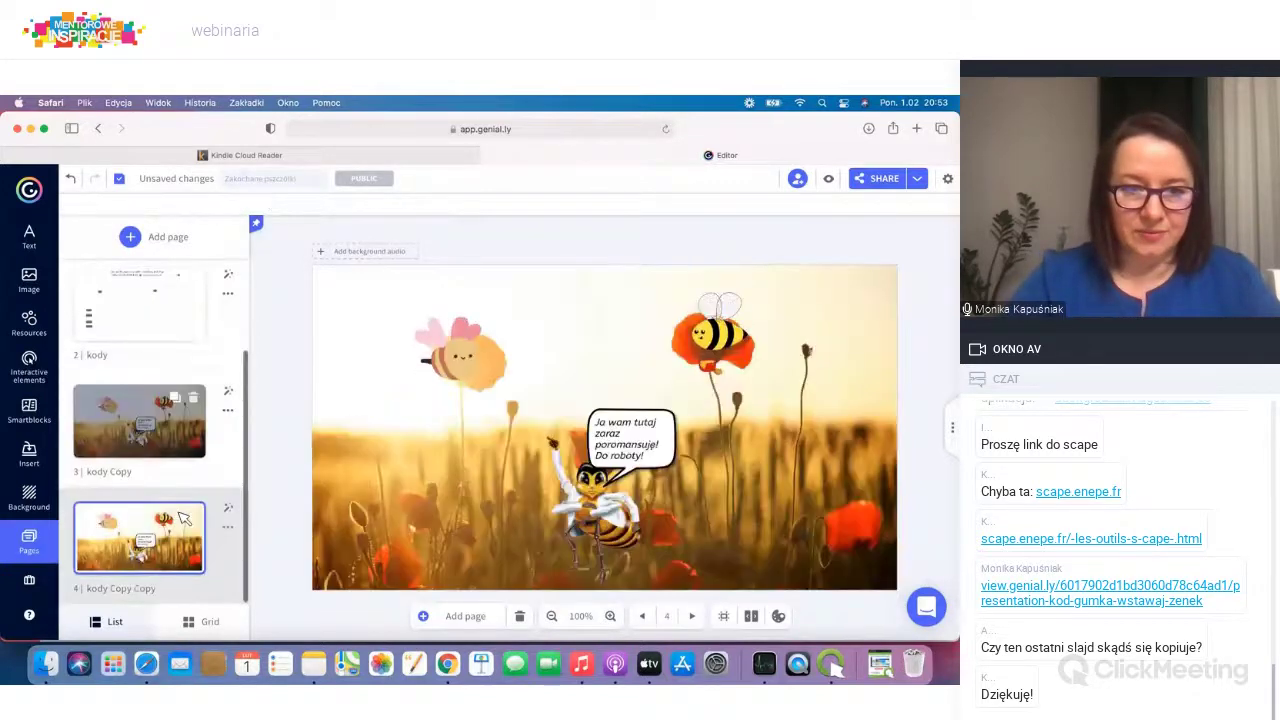
click(476, 378)
key(Delete)
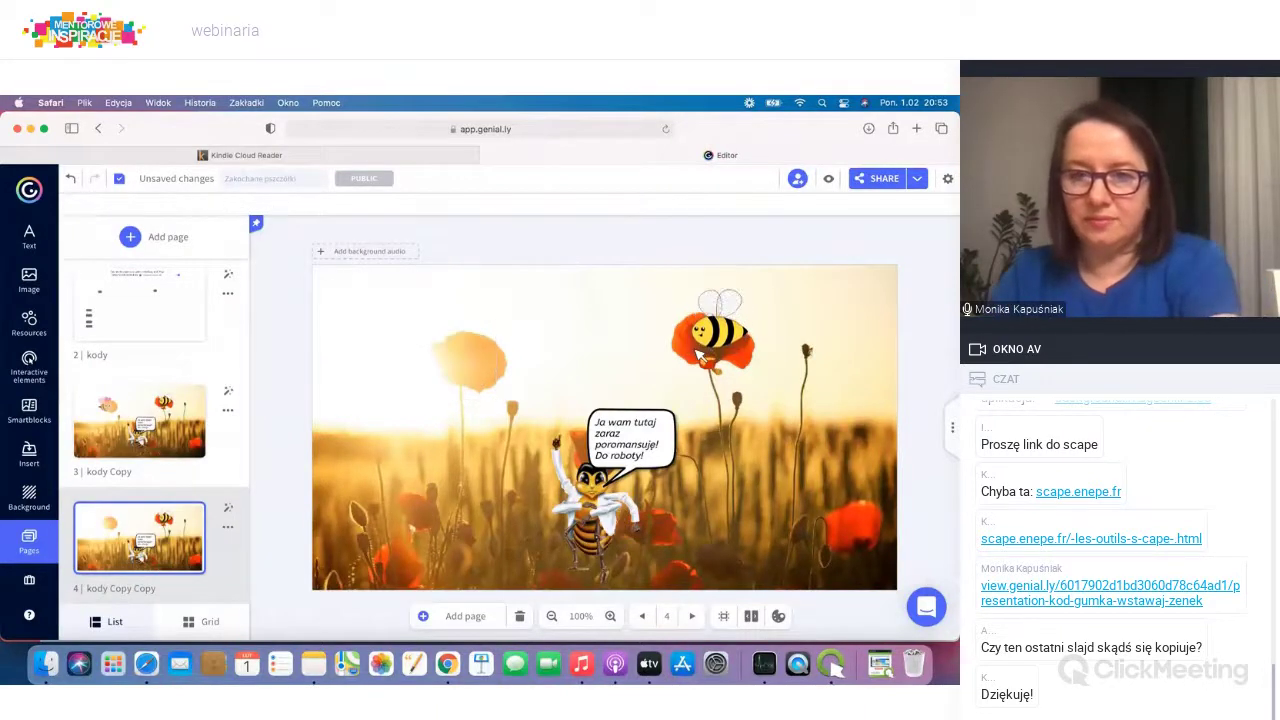
click(712, 335)
key(Delete)
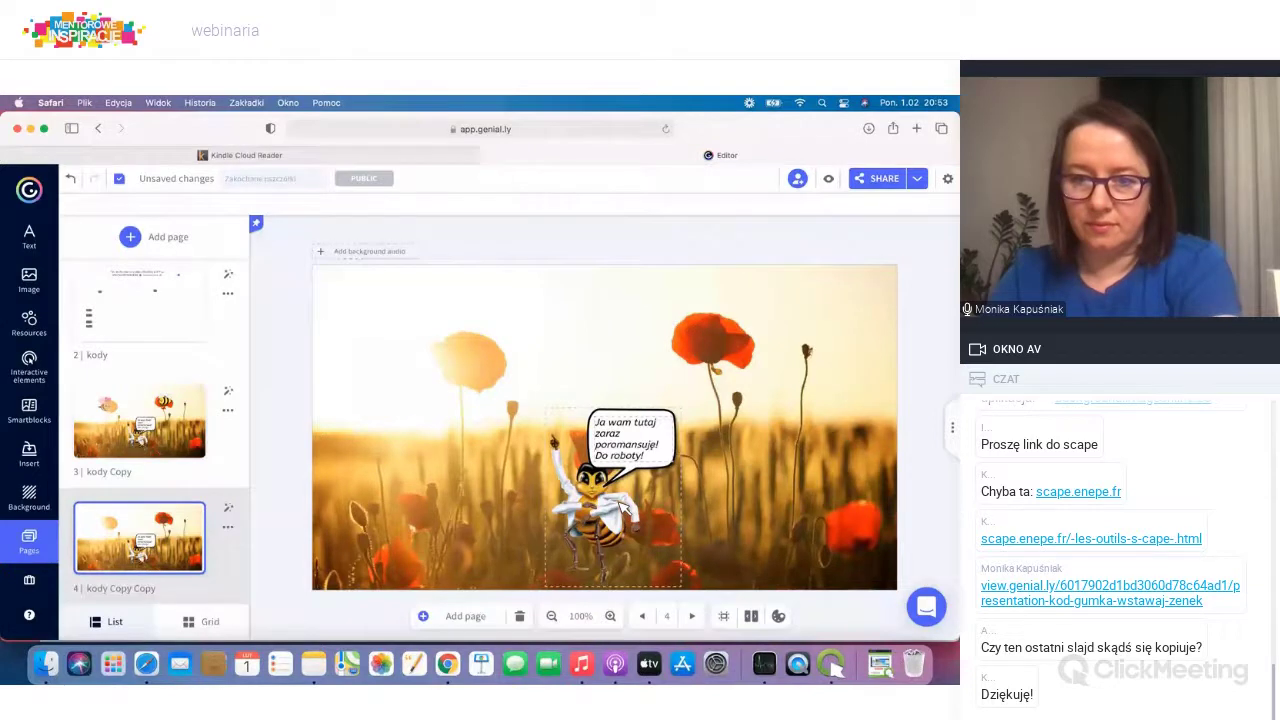
click(618, 512)
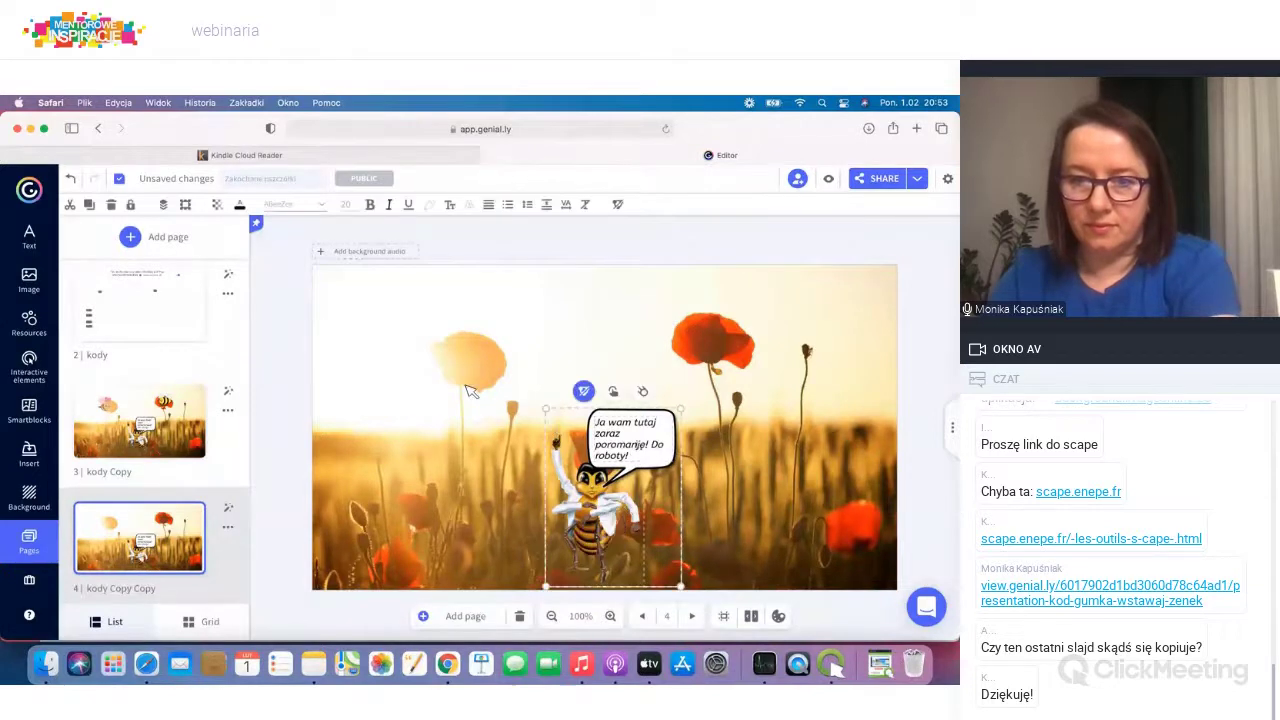
click(112, 205)
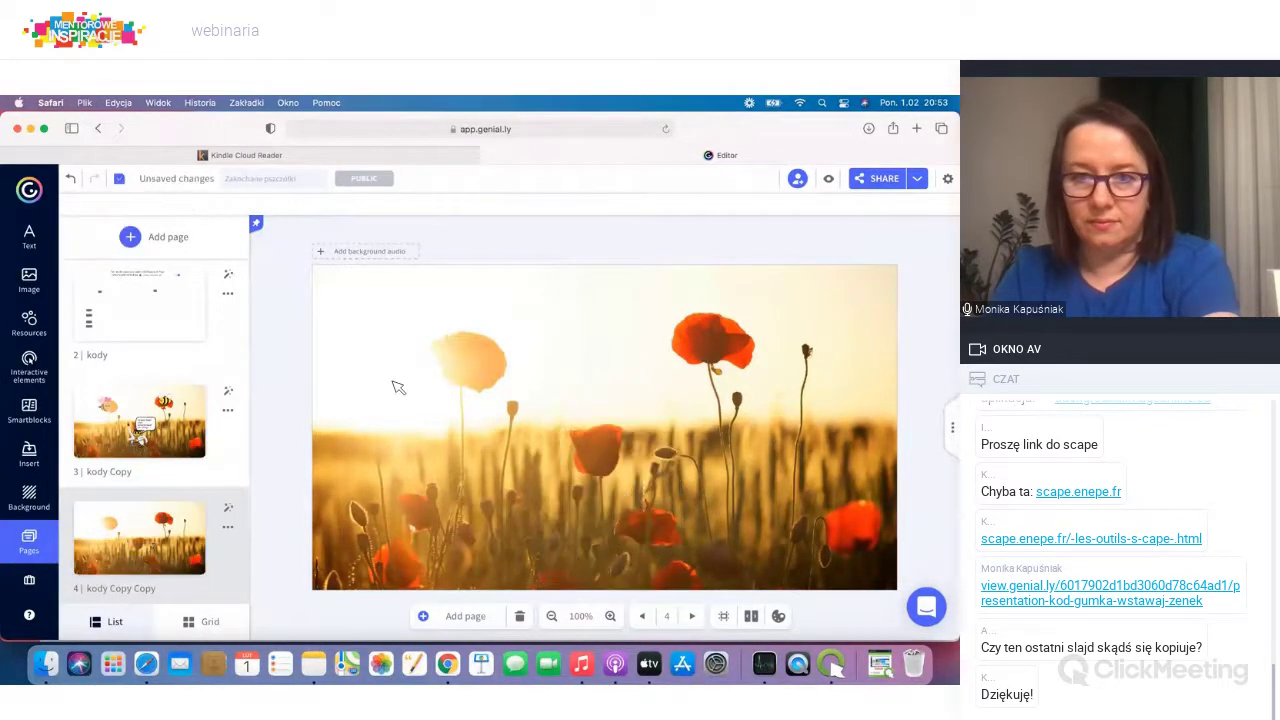
Step: Replace the background of page 4 with the forest waterfall photo found by searching Pixabay for "dżungla"
click(38, 492)
scroll(175, 472, down, 10)
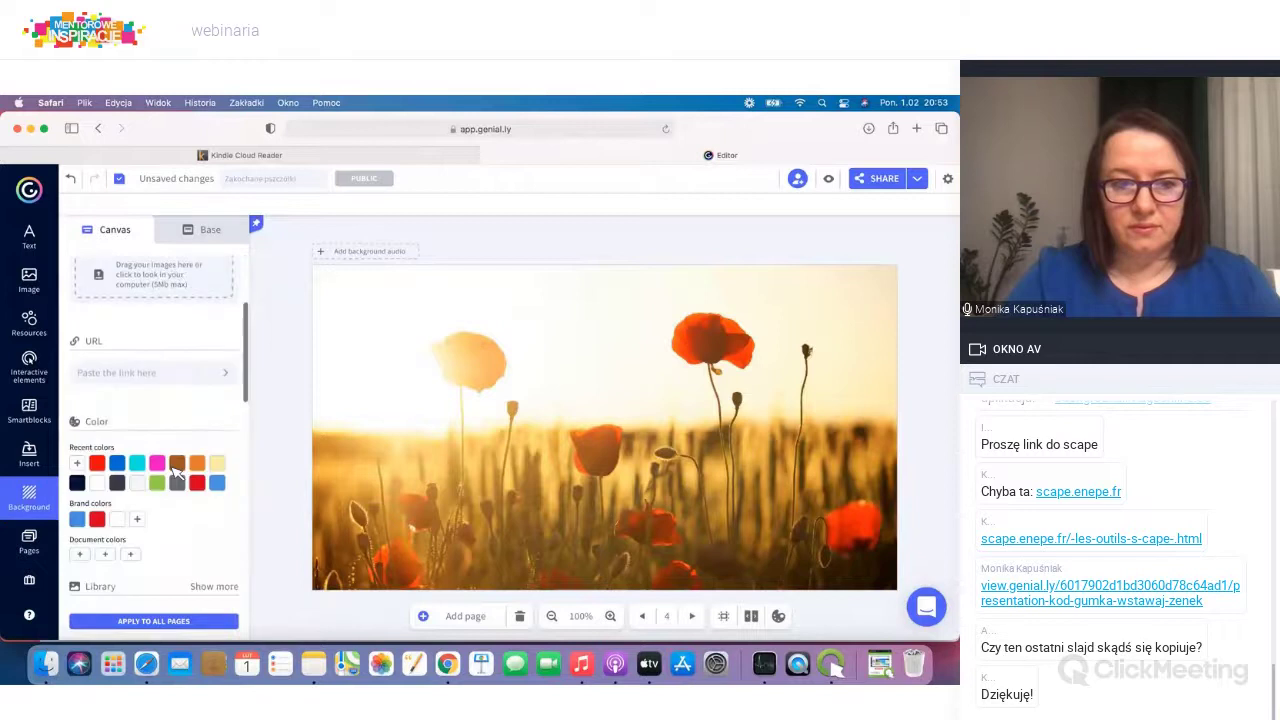
scroll(175, 472, down, 3)
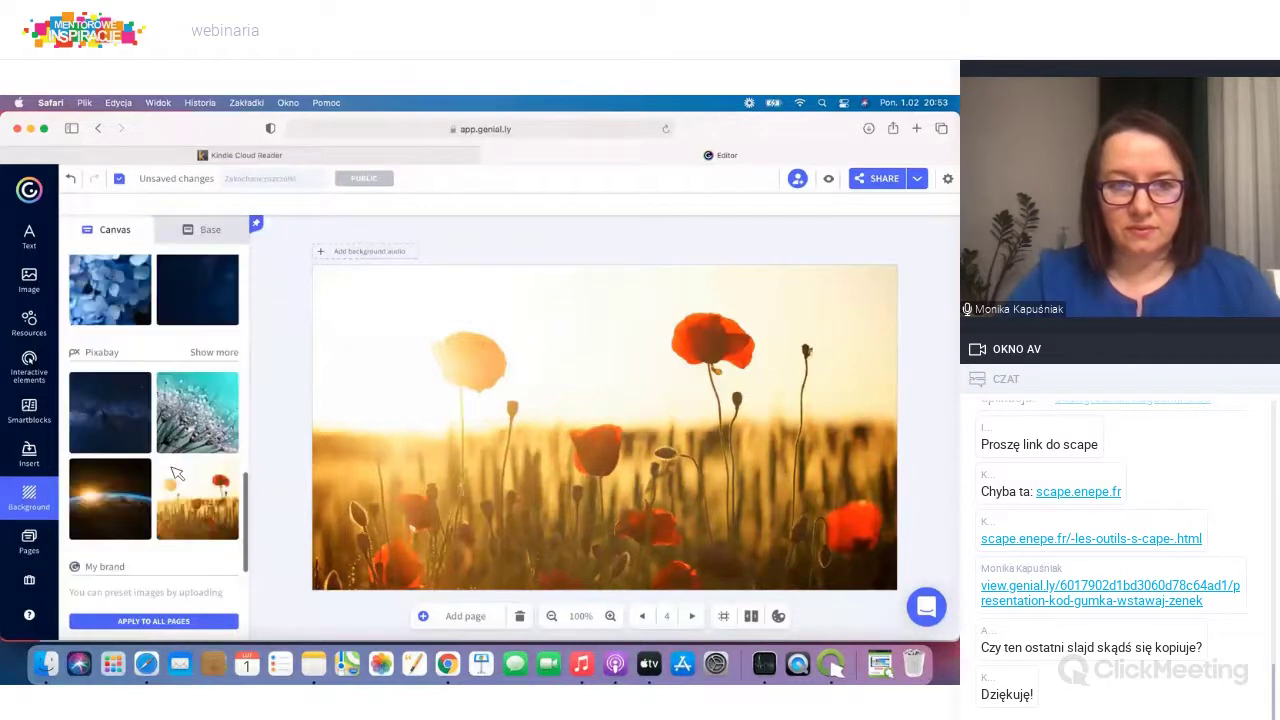
click(227, 353)
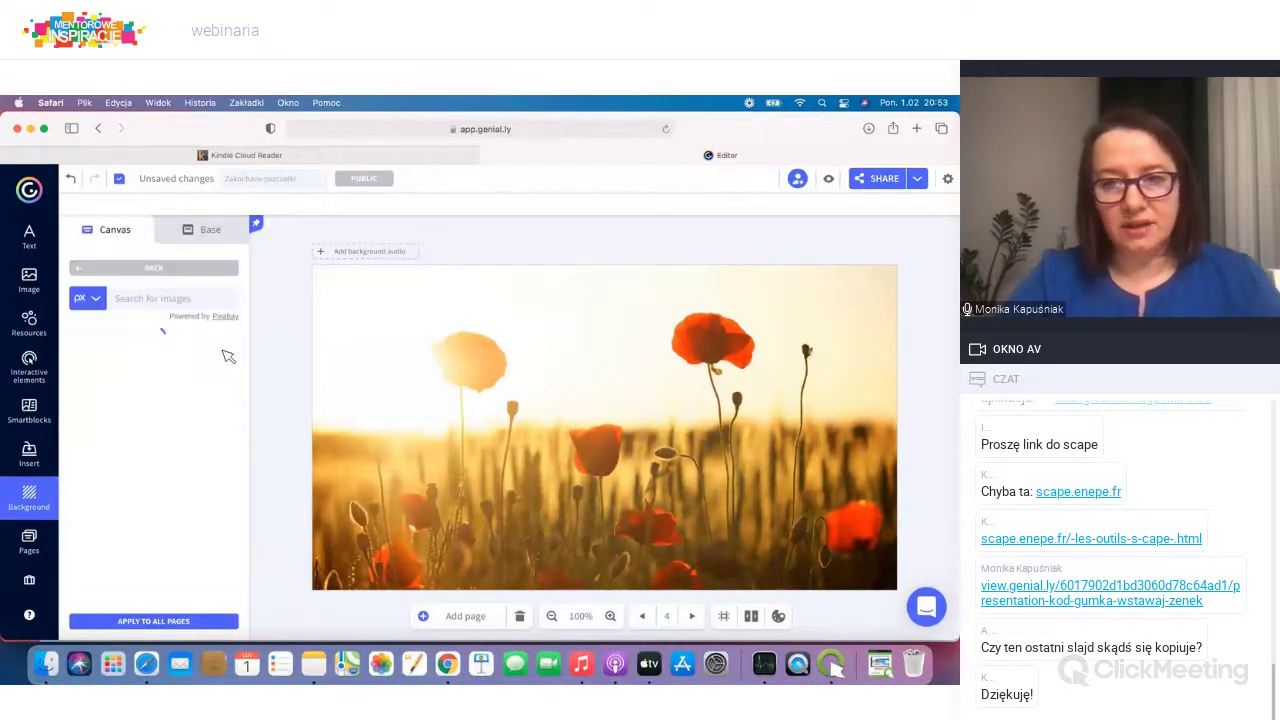
click(152, 298)
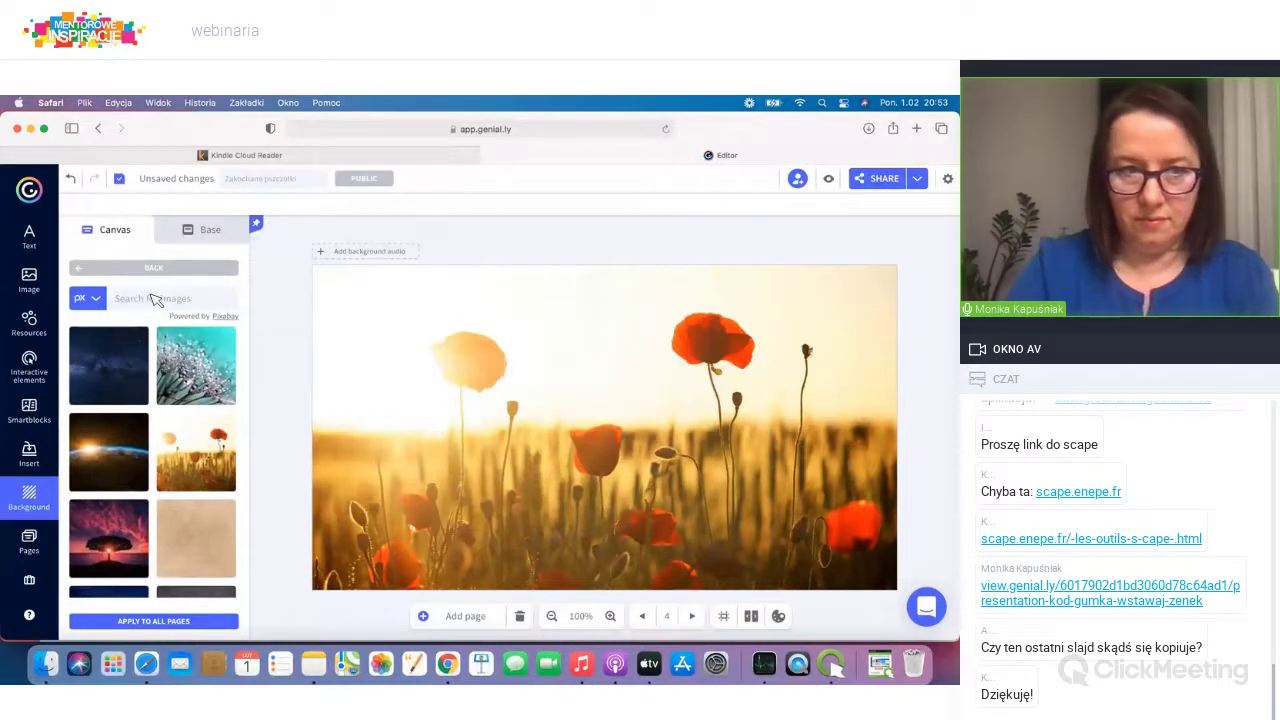
text(dzungla)
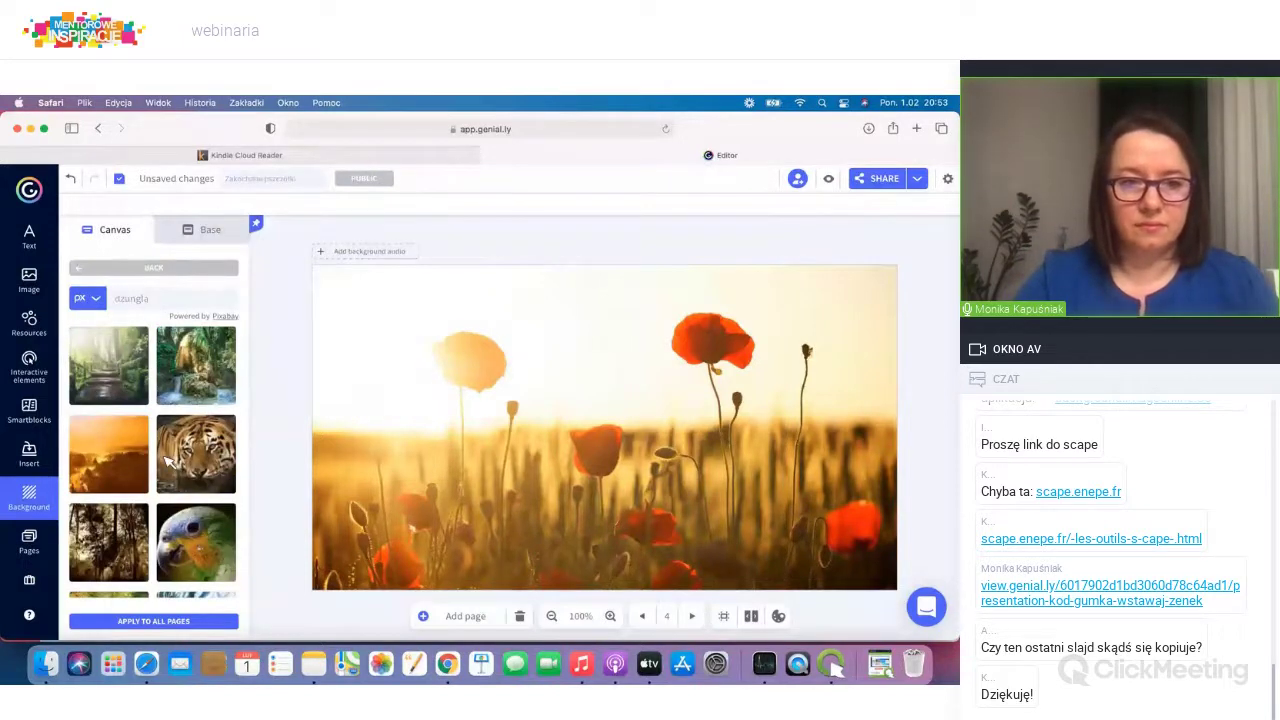
scroll(168, 460, down, 3)
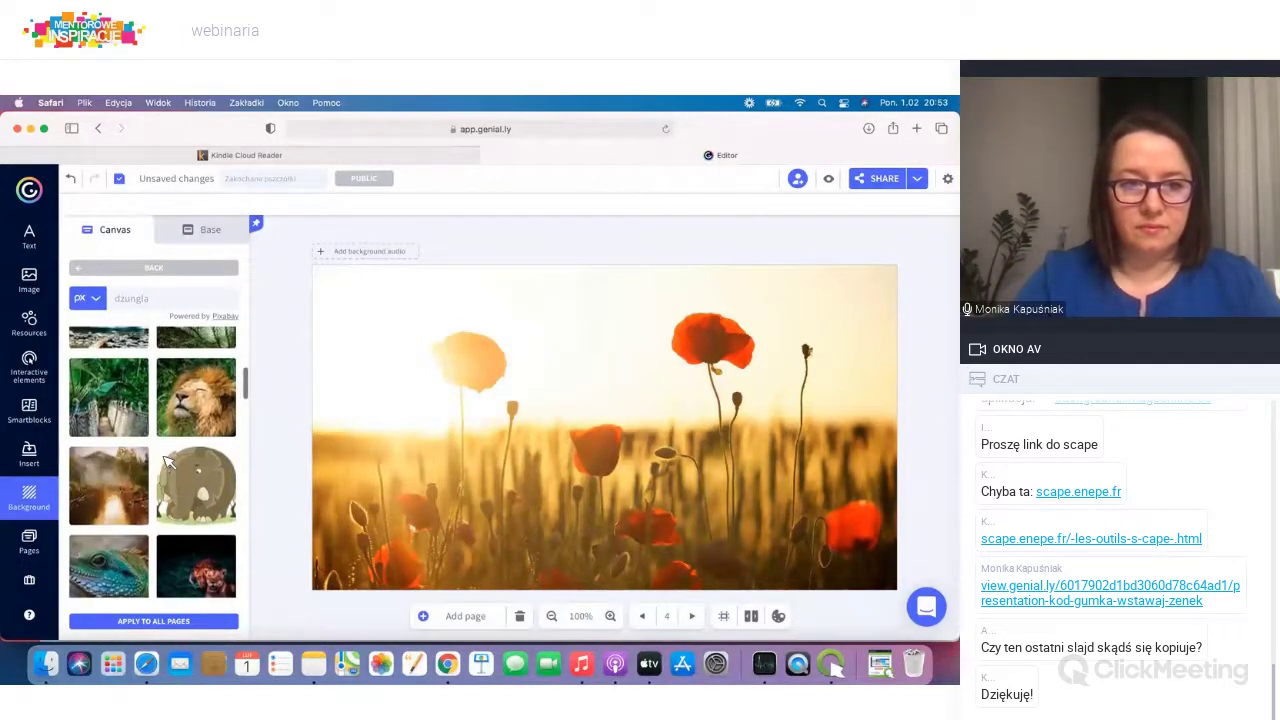
scroll(168, 460, up, 3)
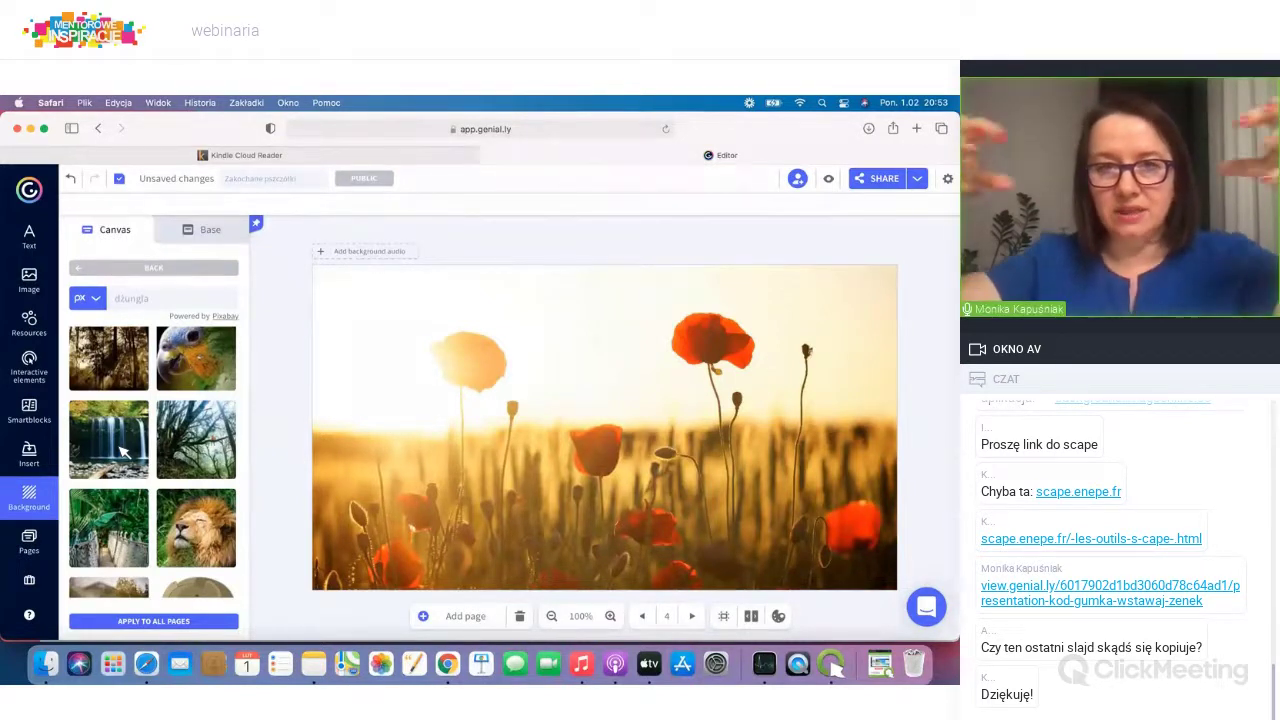
click(123, 451)
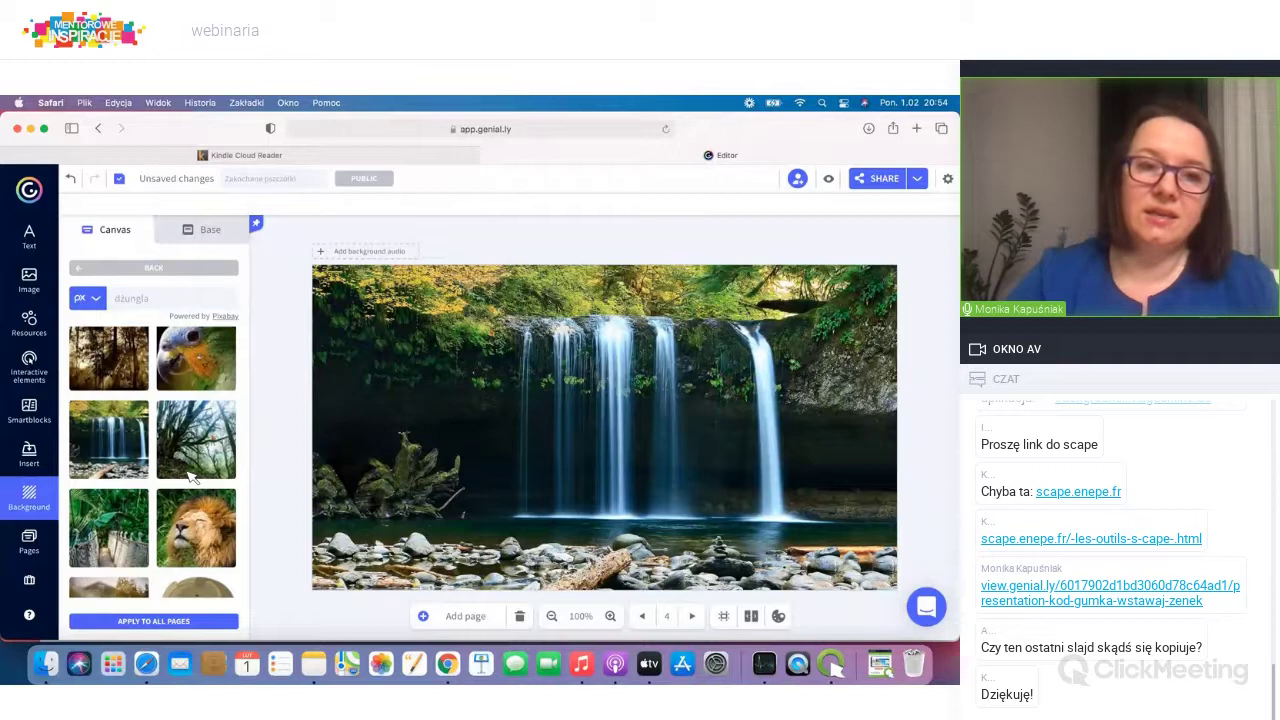
Step: Open the full Giphy collection among the image sources for inserting a GIF on the waterfall page
click(30, 285)
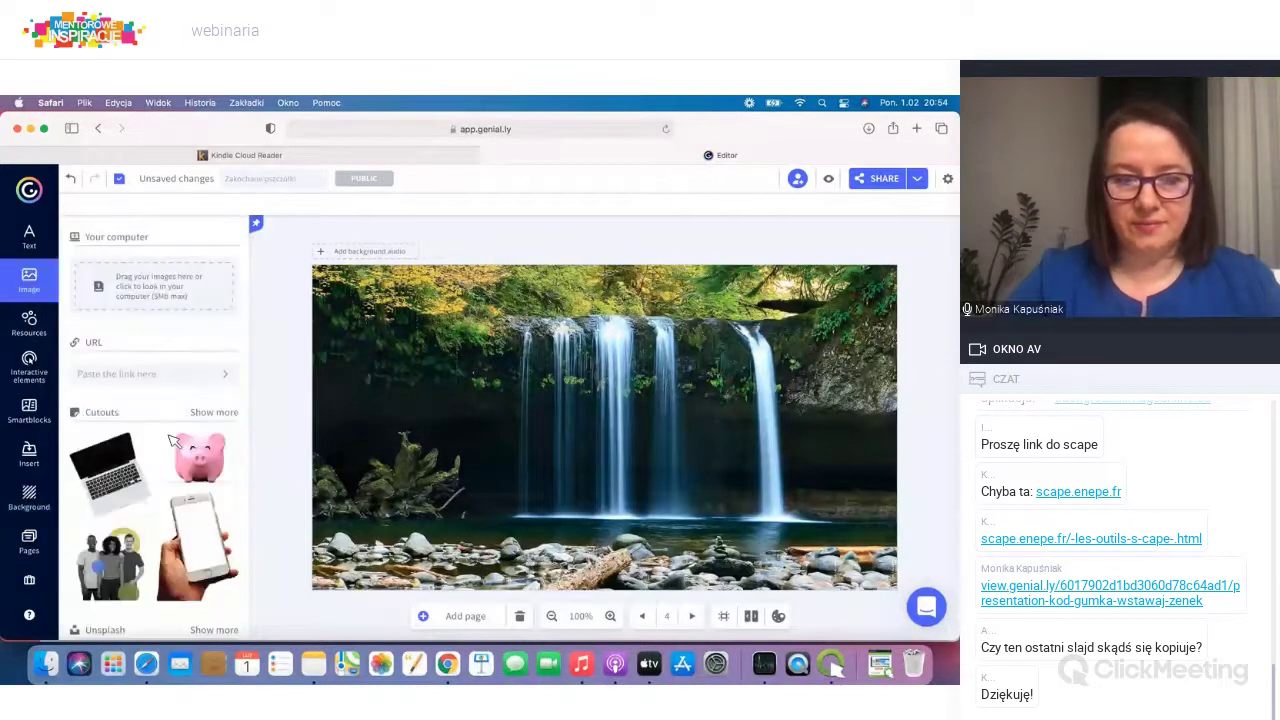
scroll(172, 440, down, 10)
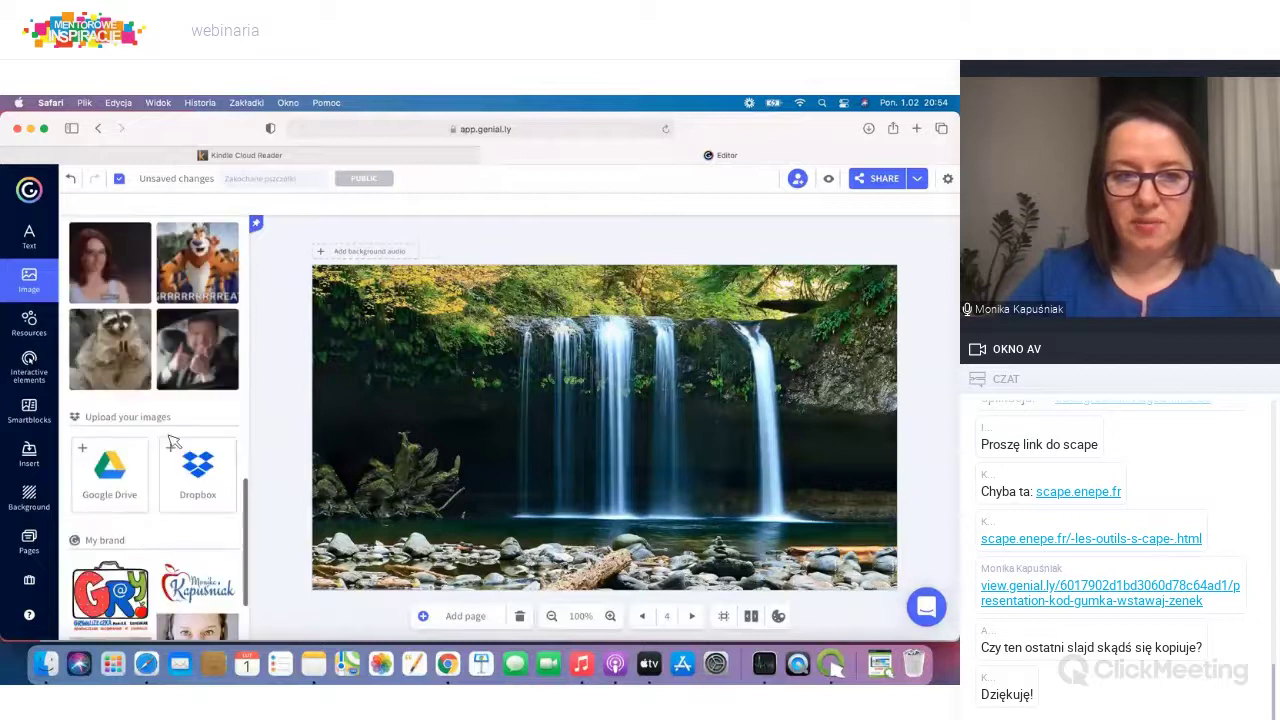
scroll(175, 432, up, 3)
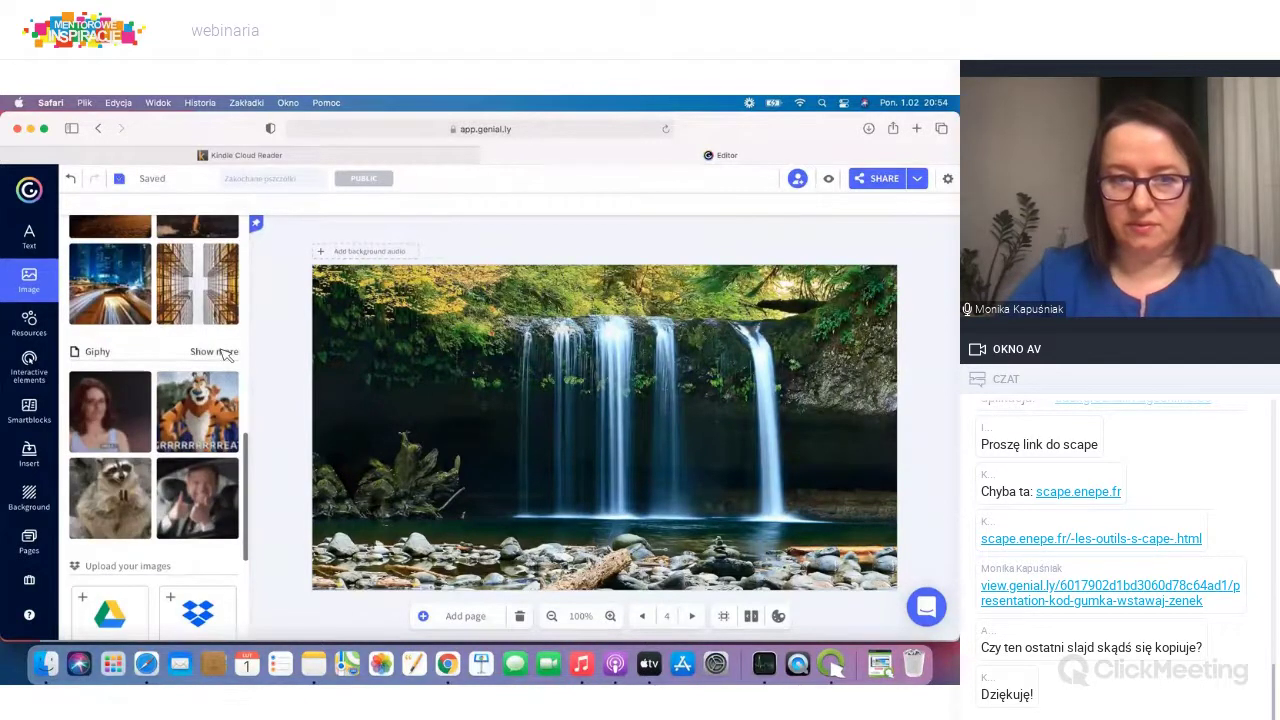
click(226, 355)
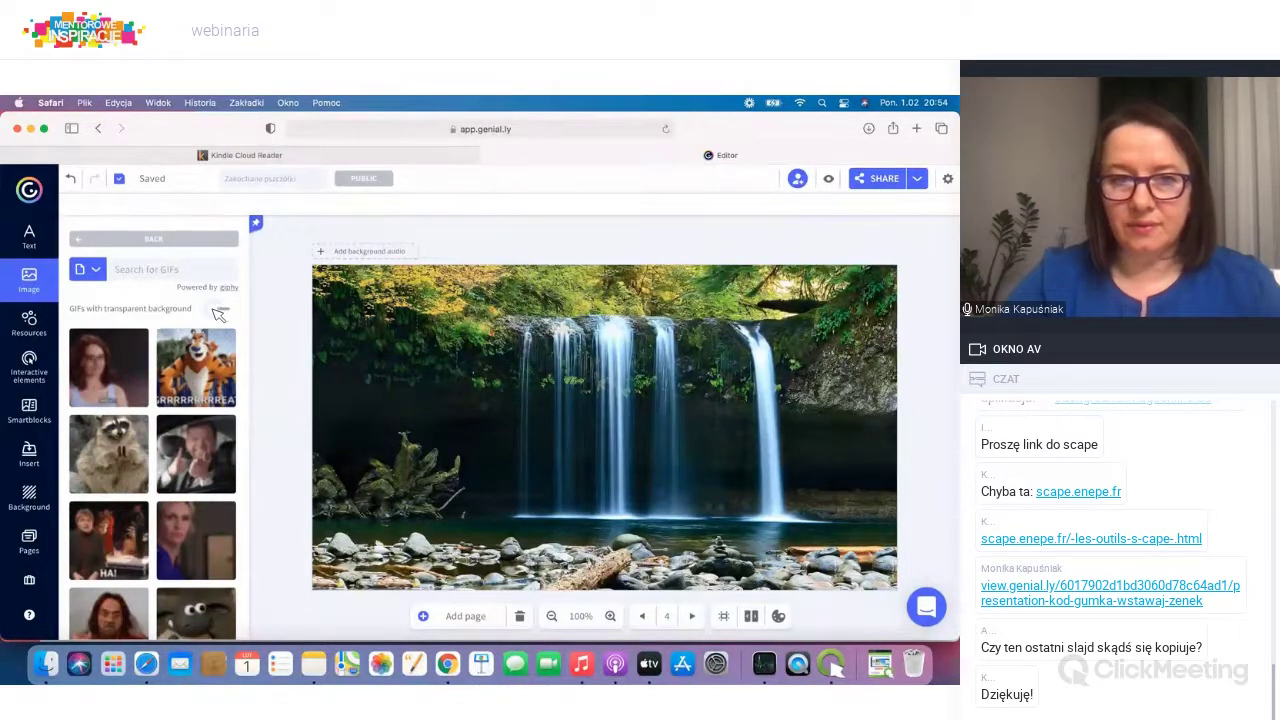
Step: Restrict the GIFs to transparent backgrounds, search for "lion" and insert the walking cartoon lion with the dark red mane
click(217, 309)
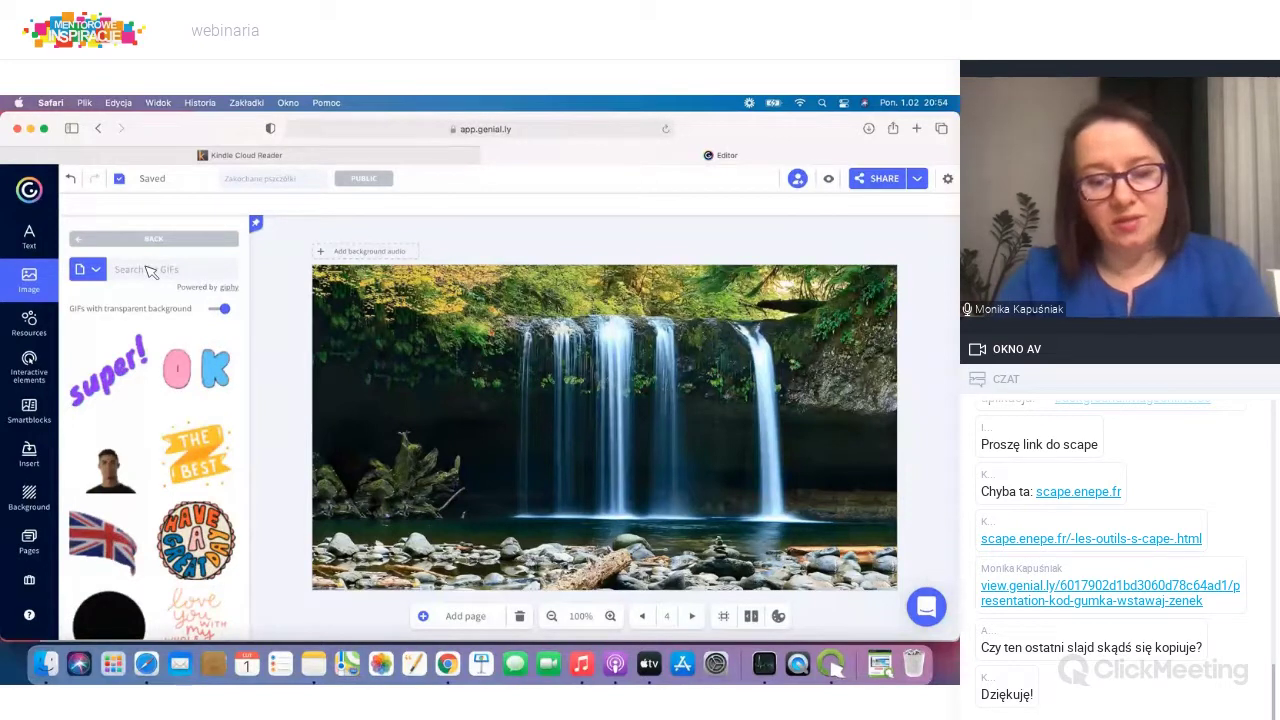
click(147, 271)
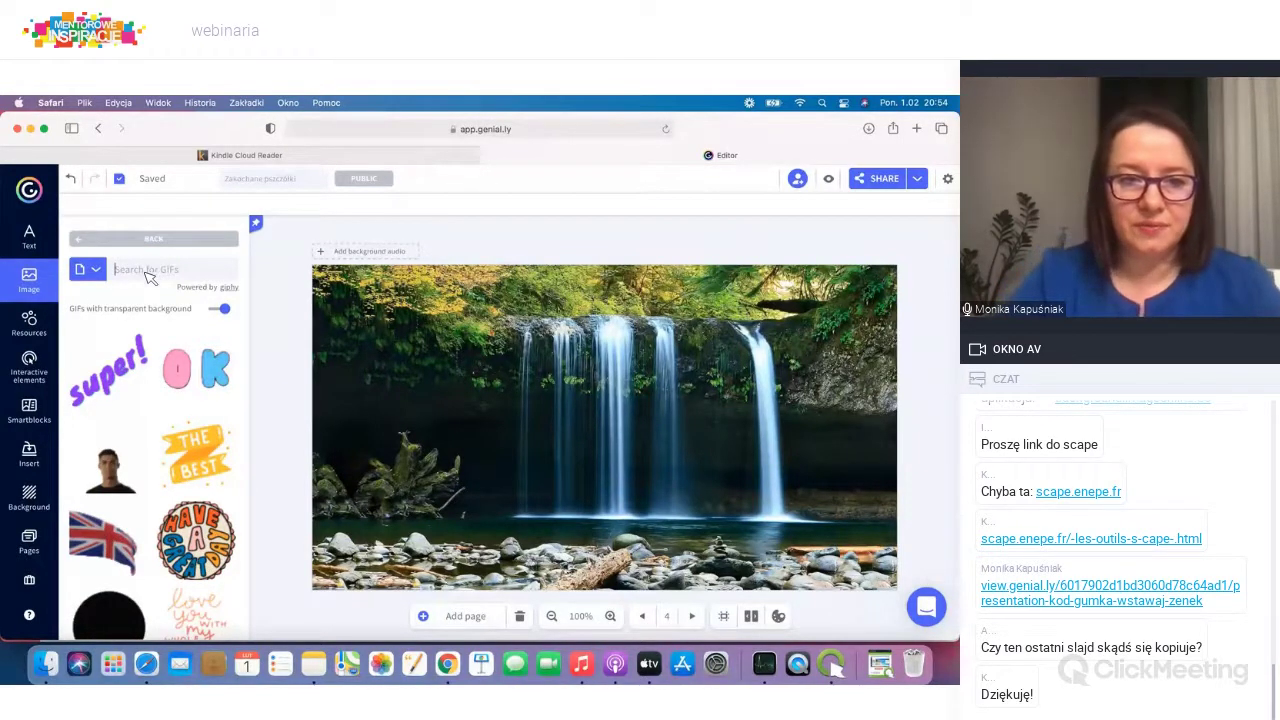
text(lion)
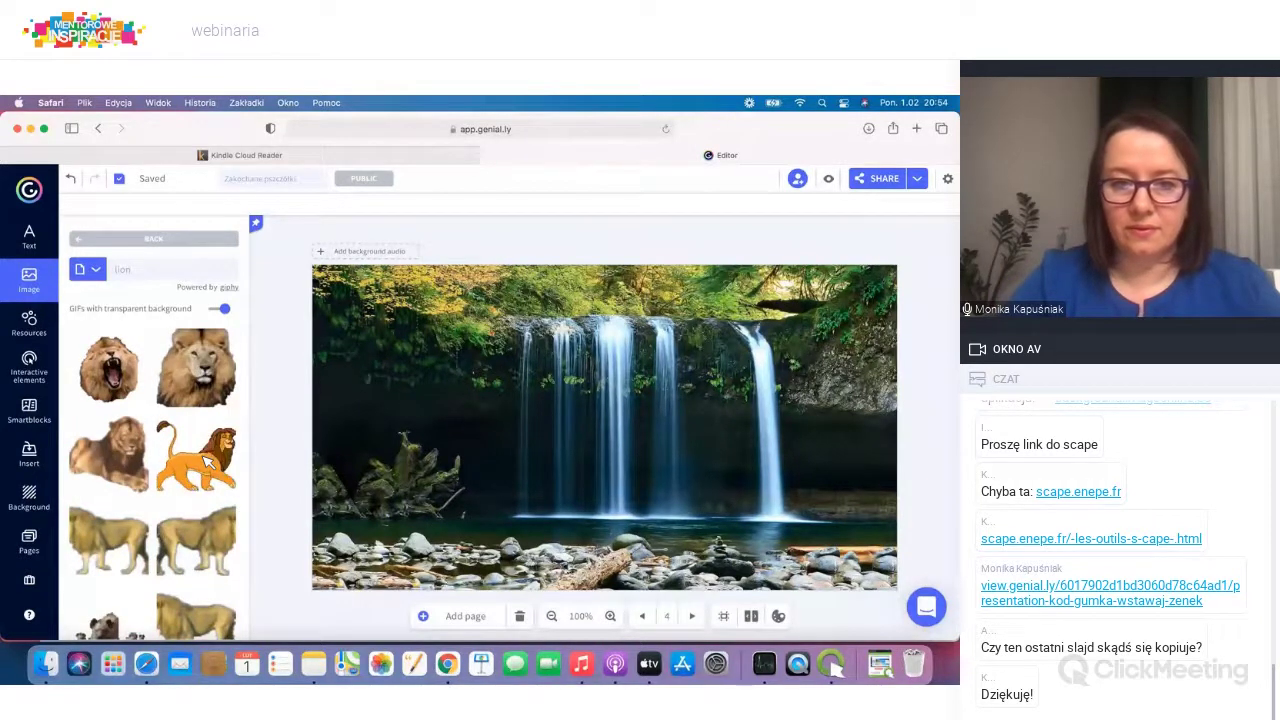
click(205, 462)
Step: Enlarge the walking lion and place it on the stones in the lower-left part of the waterfall page
drag(608, 445, 455, 558)
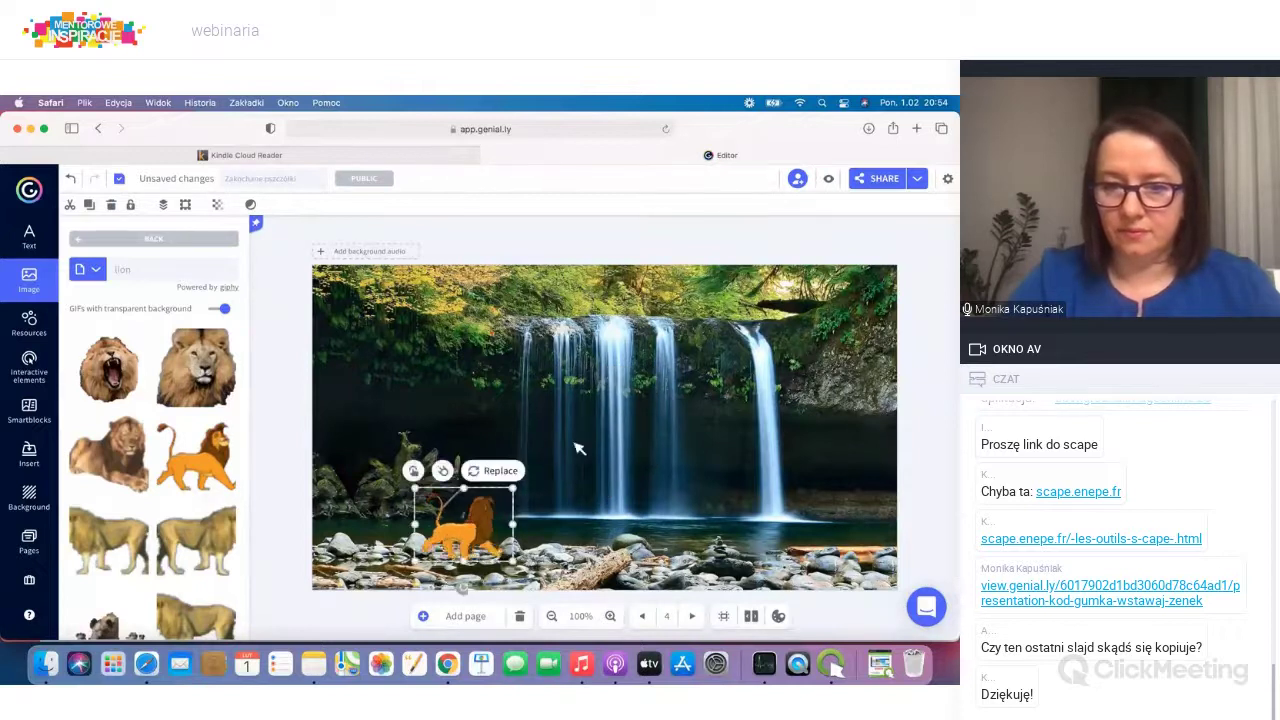
drag(513, 490, 600, 423)
drag(455, 533, 397, 542)
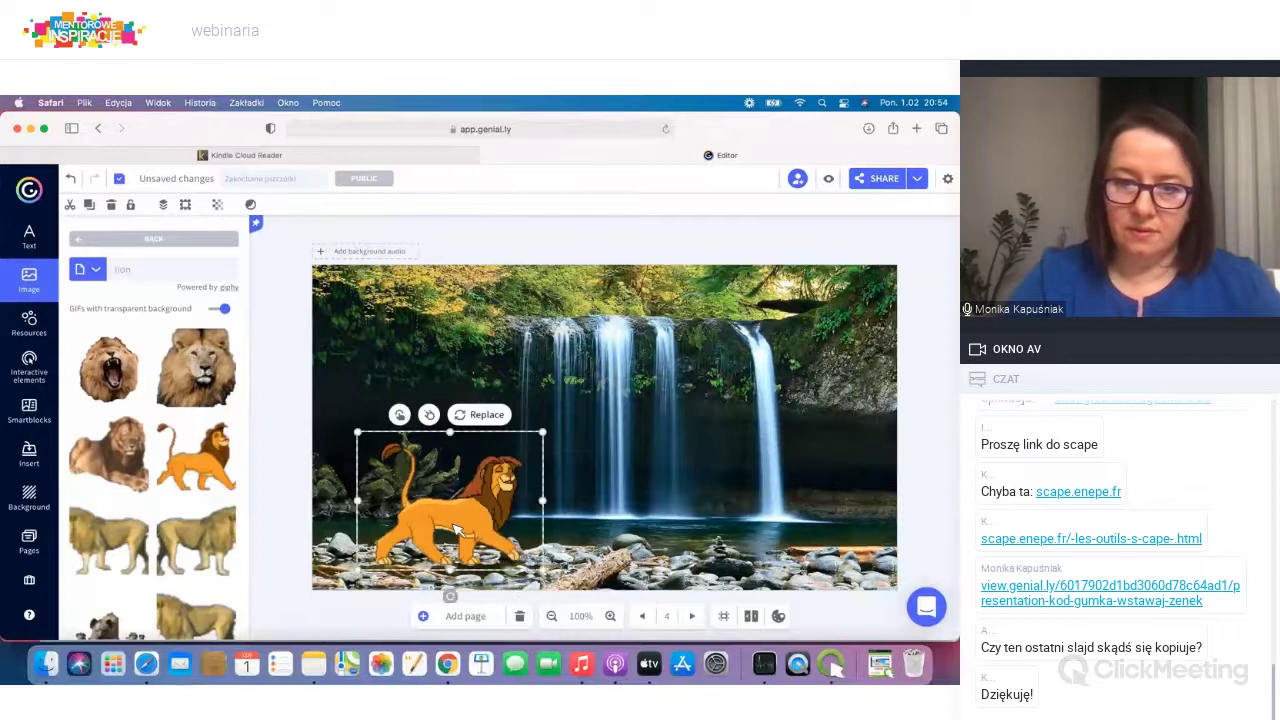
click(647, 536)
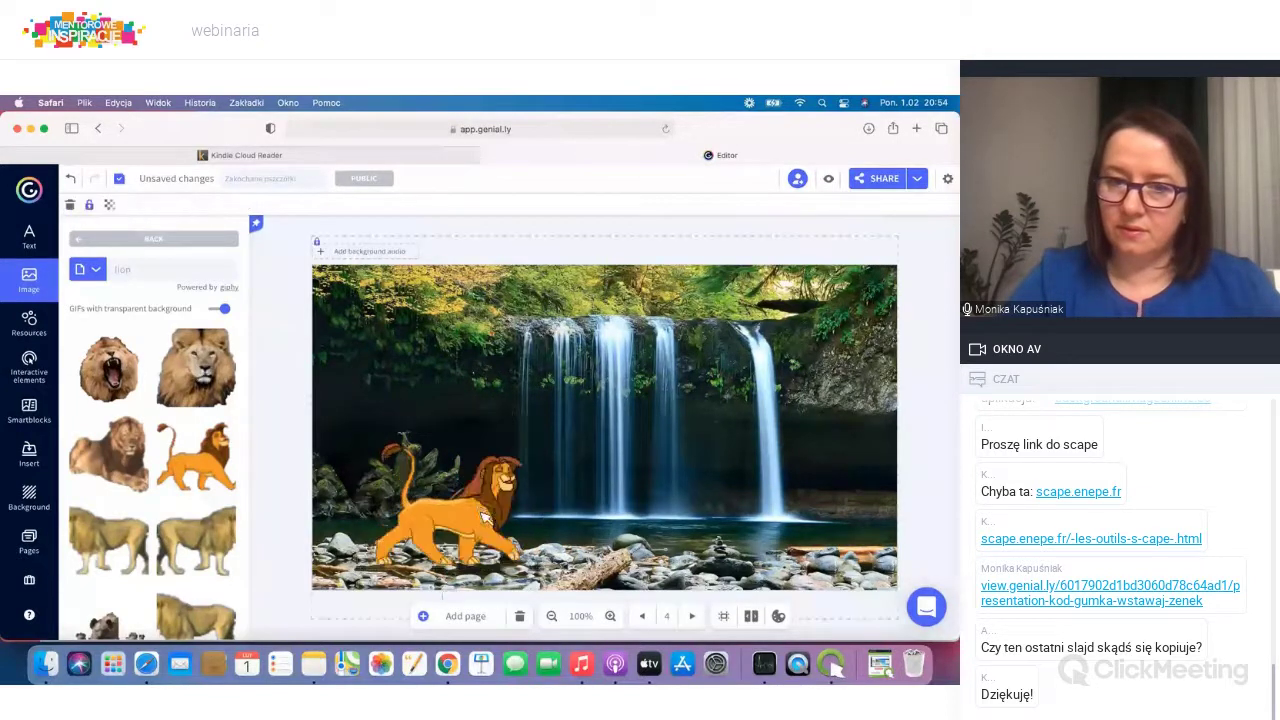
click(479, 500)
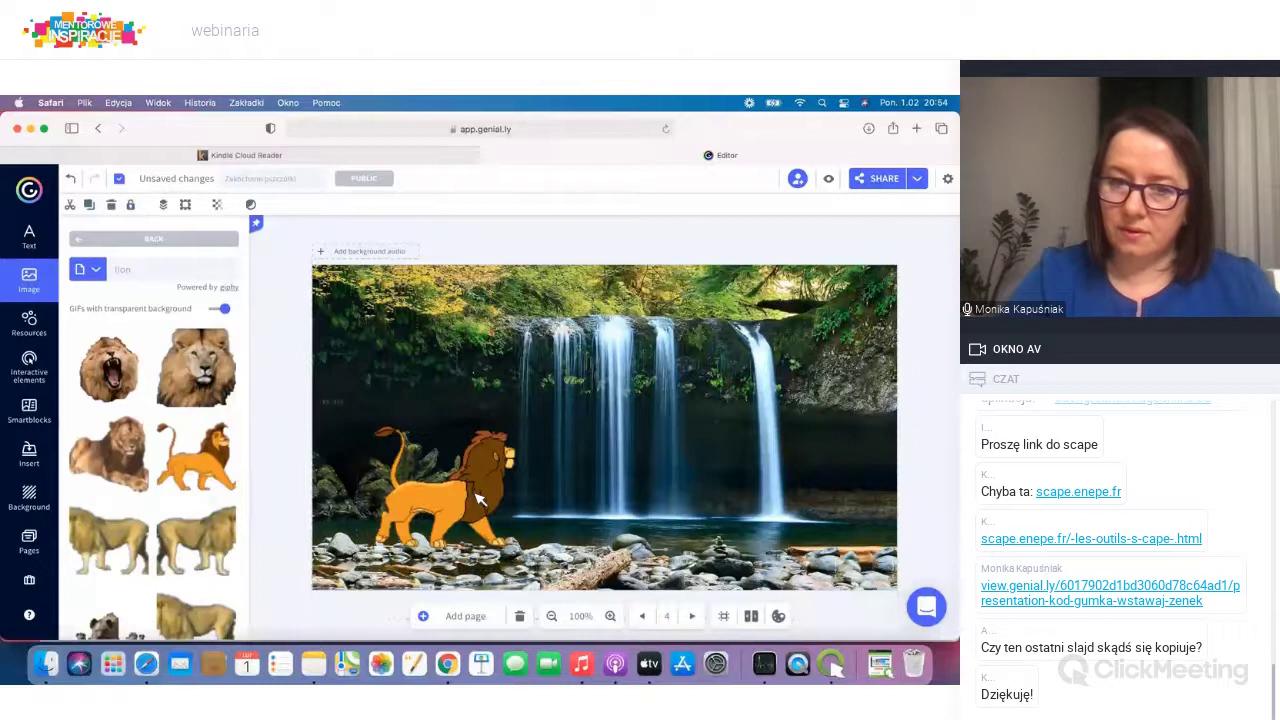
Step: Look through the lion GIF results for a second animal to add to the scene
click(155, 503)
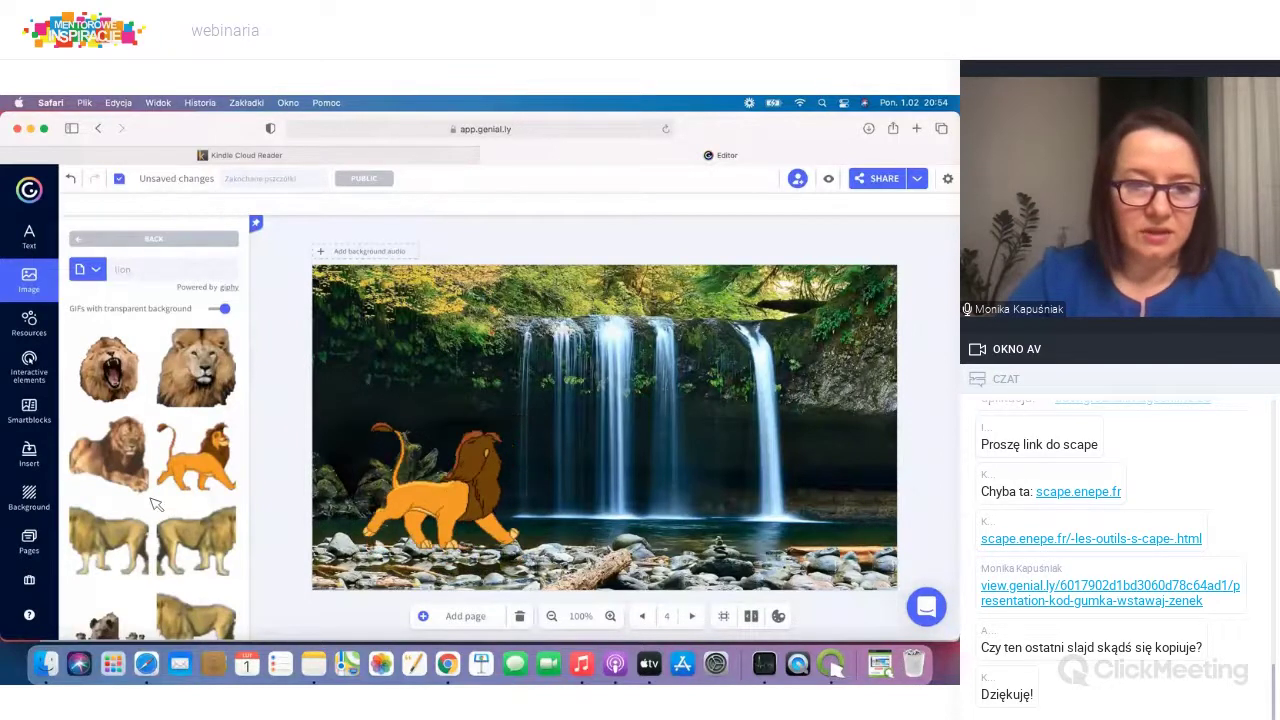
scroll(155, 503, down, 3)
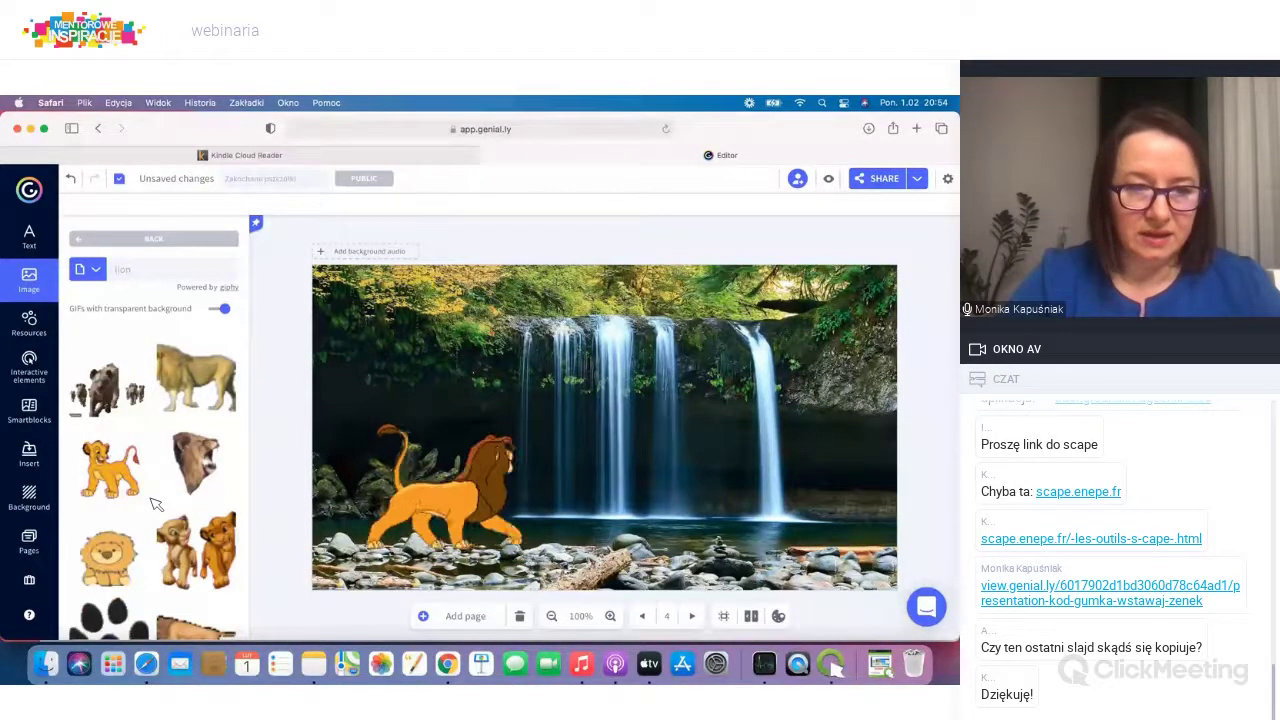
scroll(155, 503, down, 2)
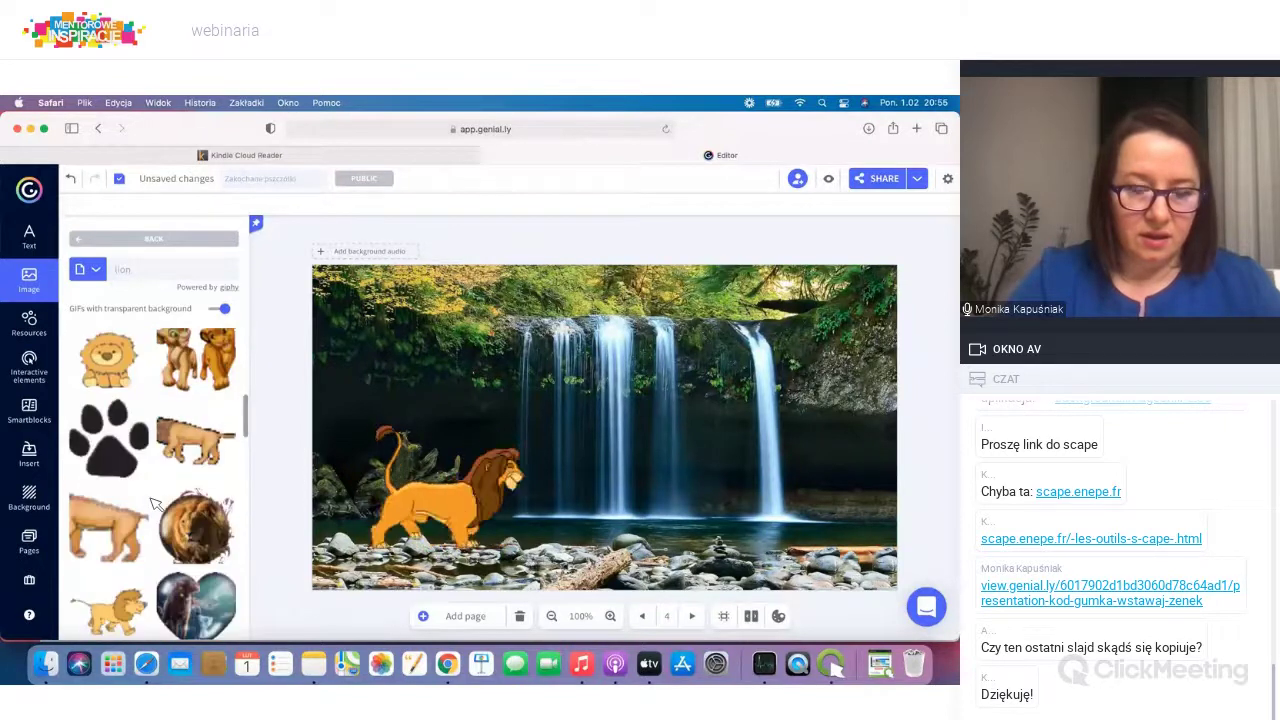
scroll(155, 503, down, 2)
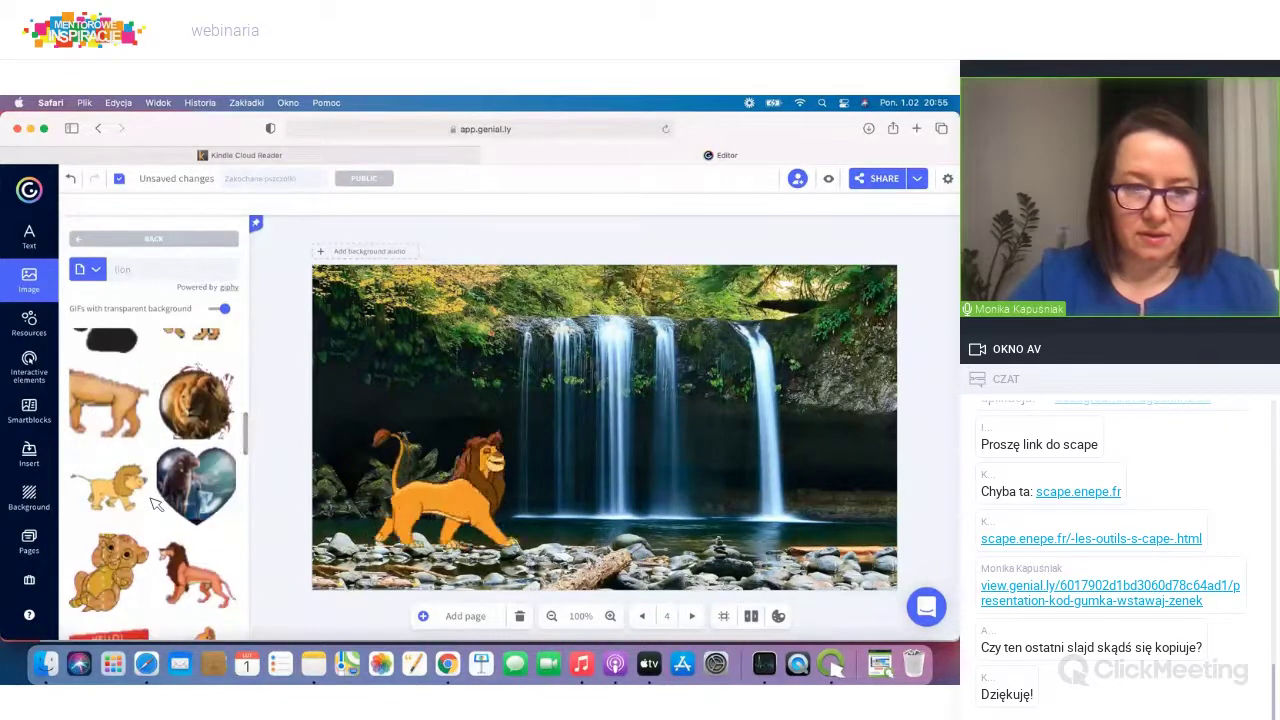
scroll(155, 503, down, 2)
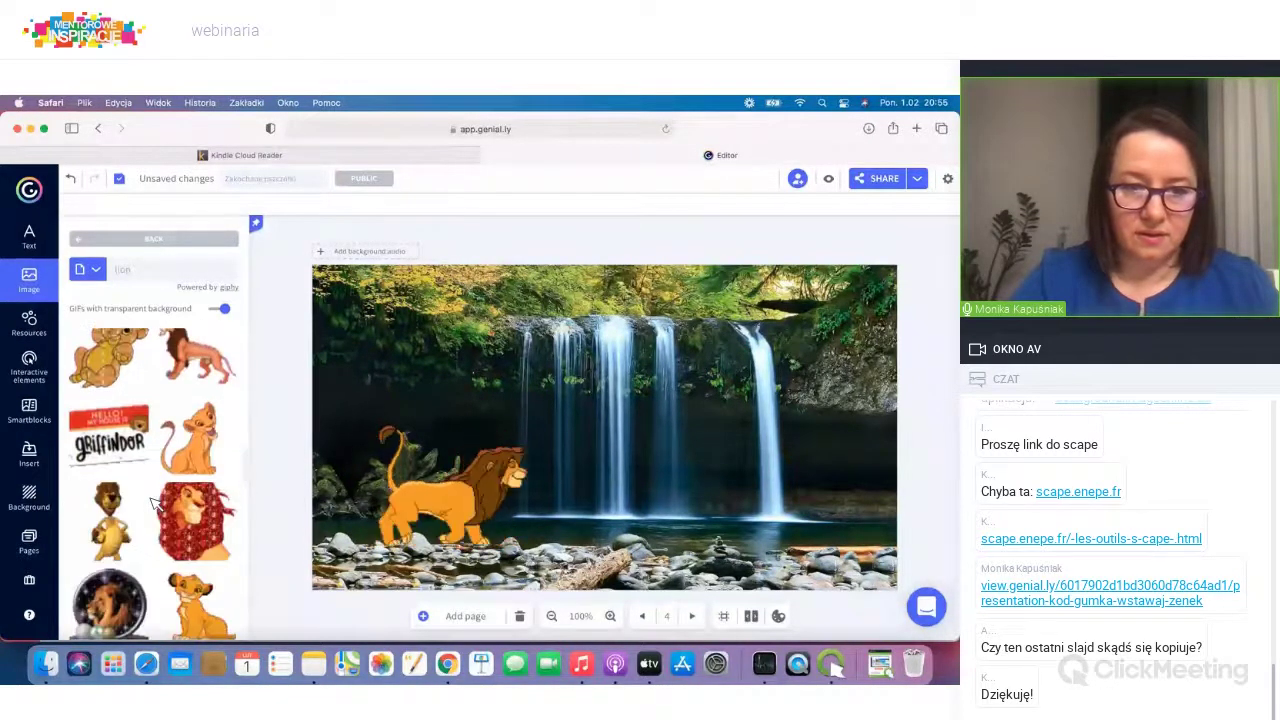
scroll(155, 503, down, 2)
scroll(155, 503, down, 2)
scroll(155, 503, down, 1)
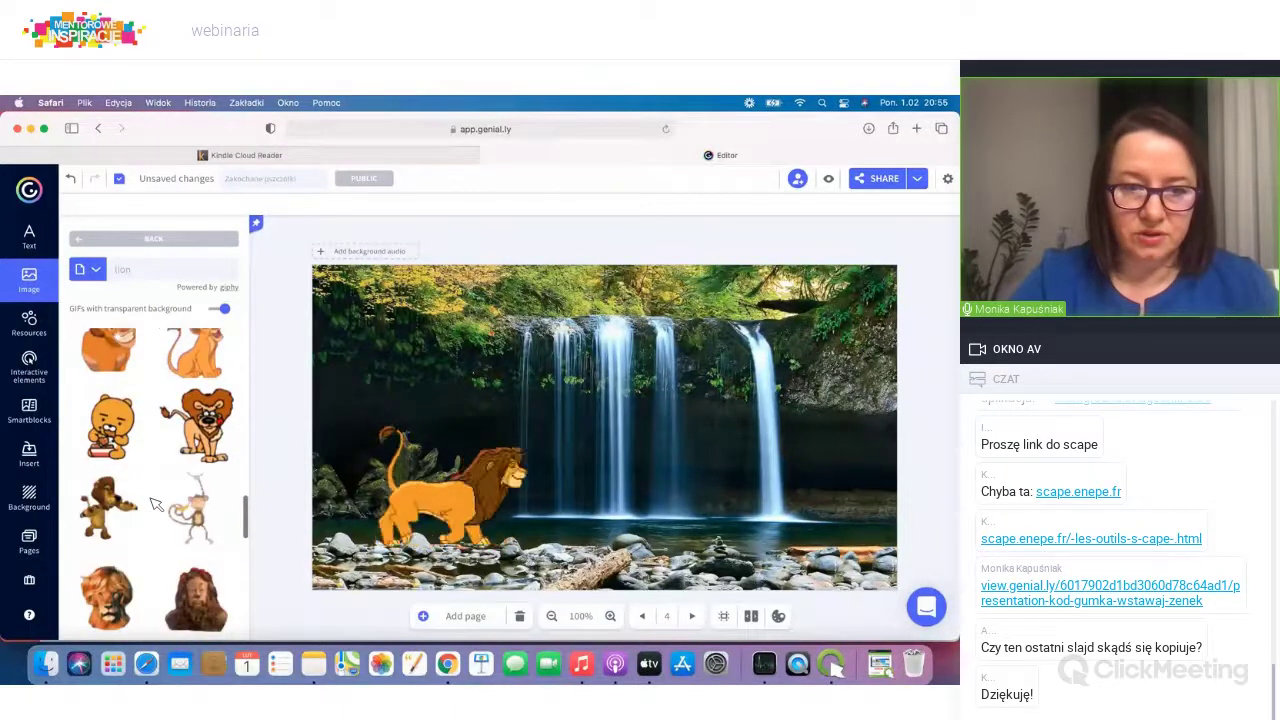
scroll(155, 503, down, 2)
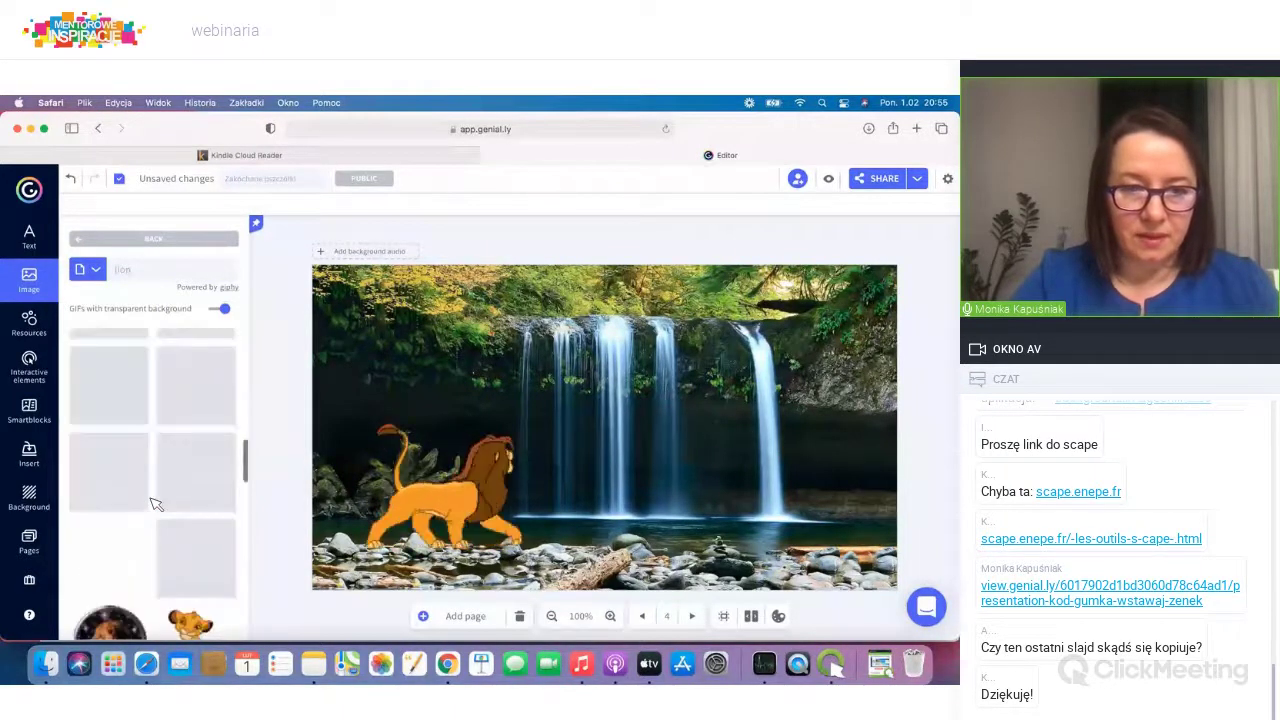
scroll(155, 503, down, 2)
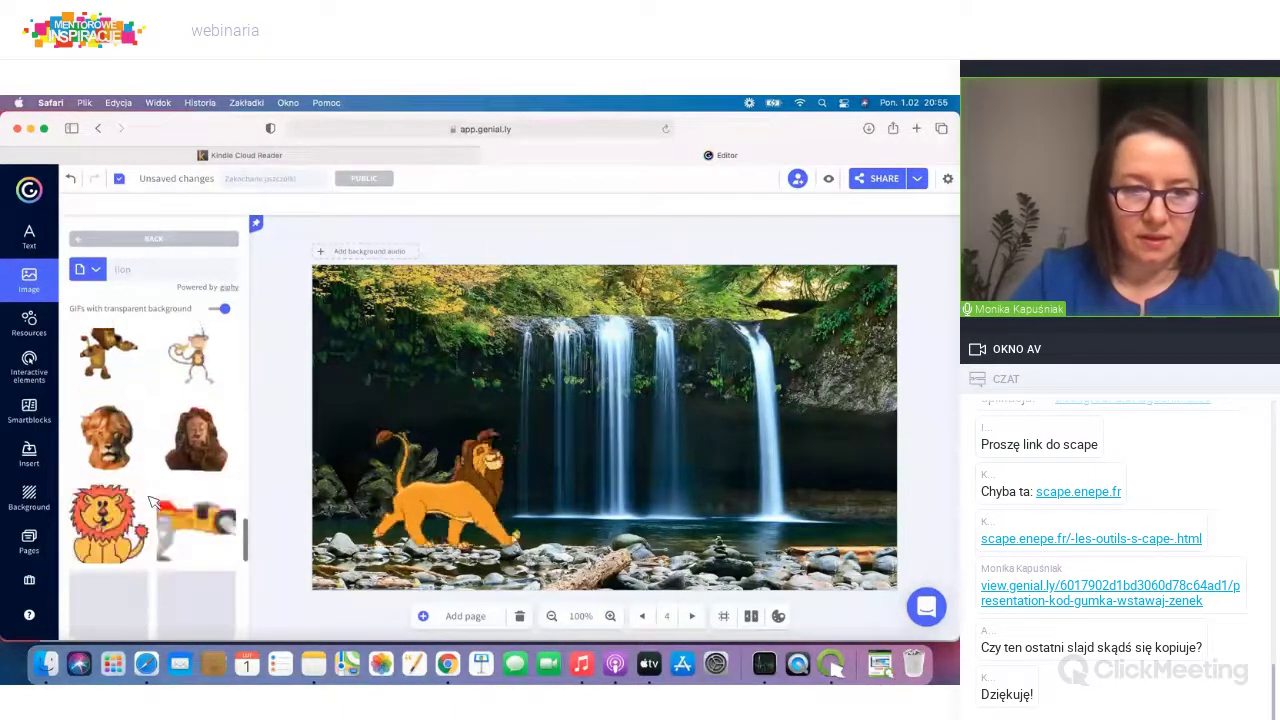
click(113, 441)
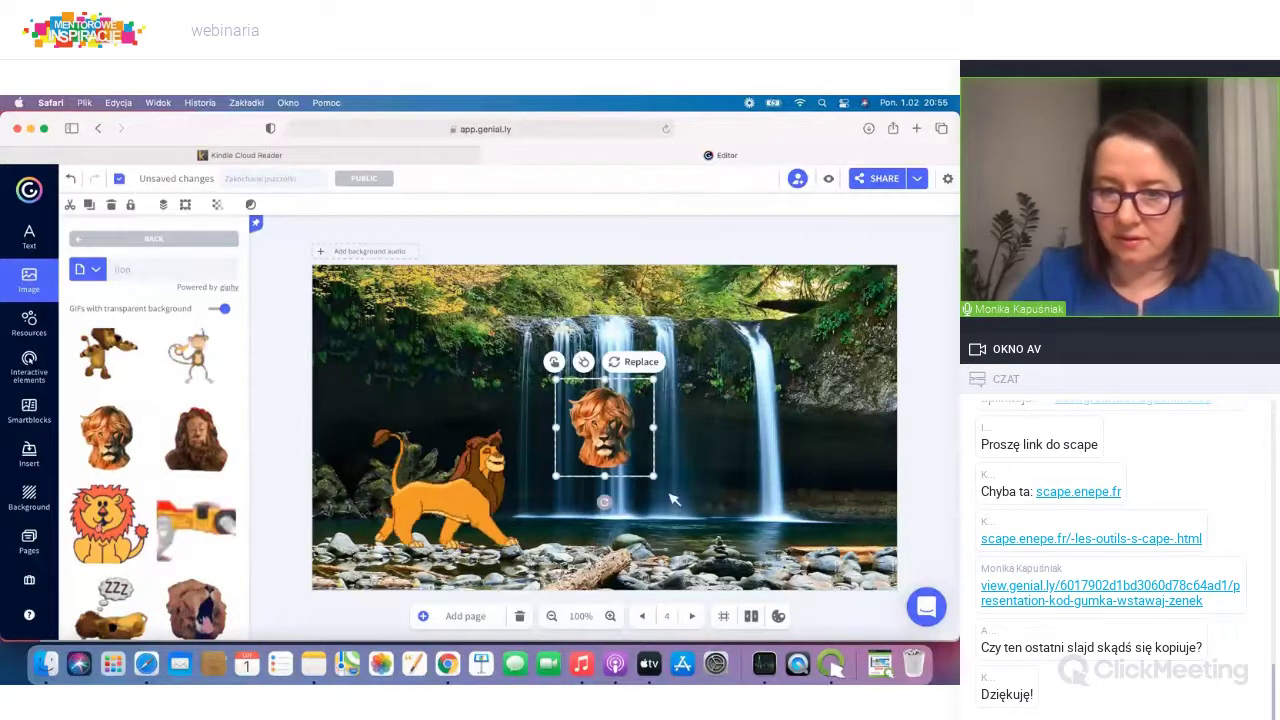
drag(612, 448, 688, 525)
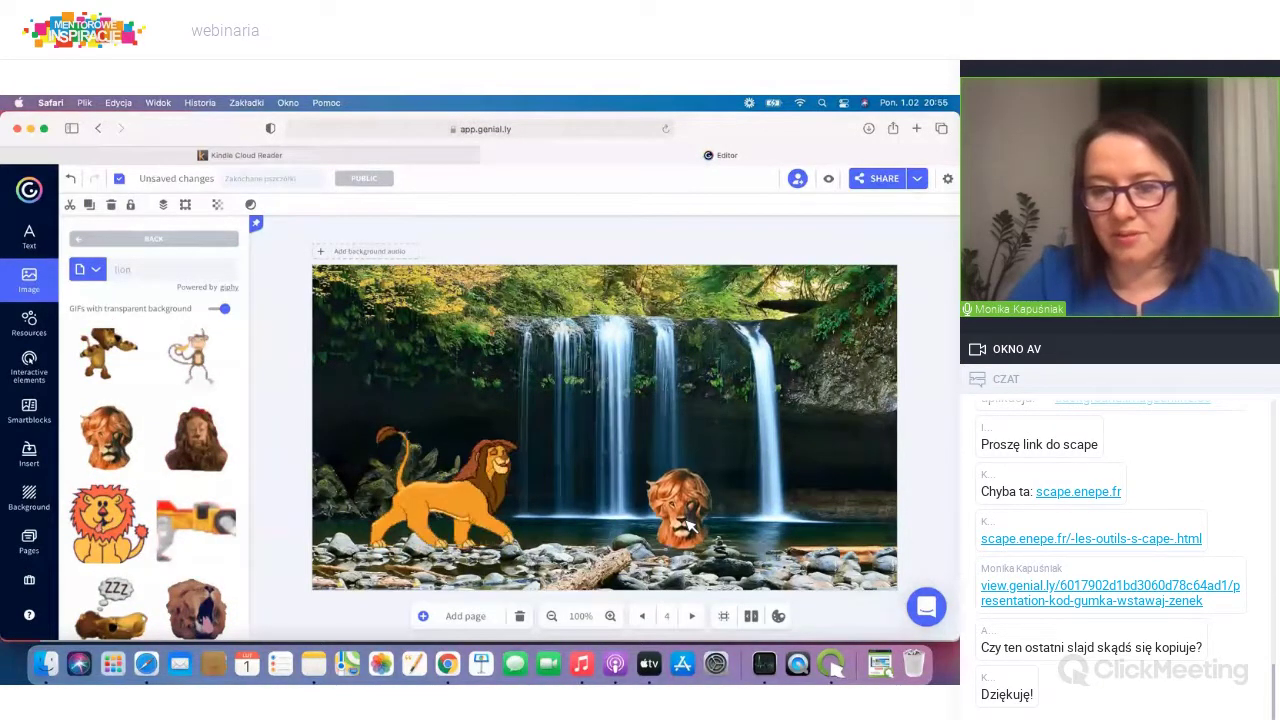
click(688, 520)
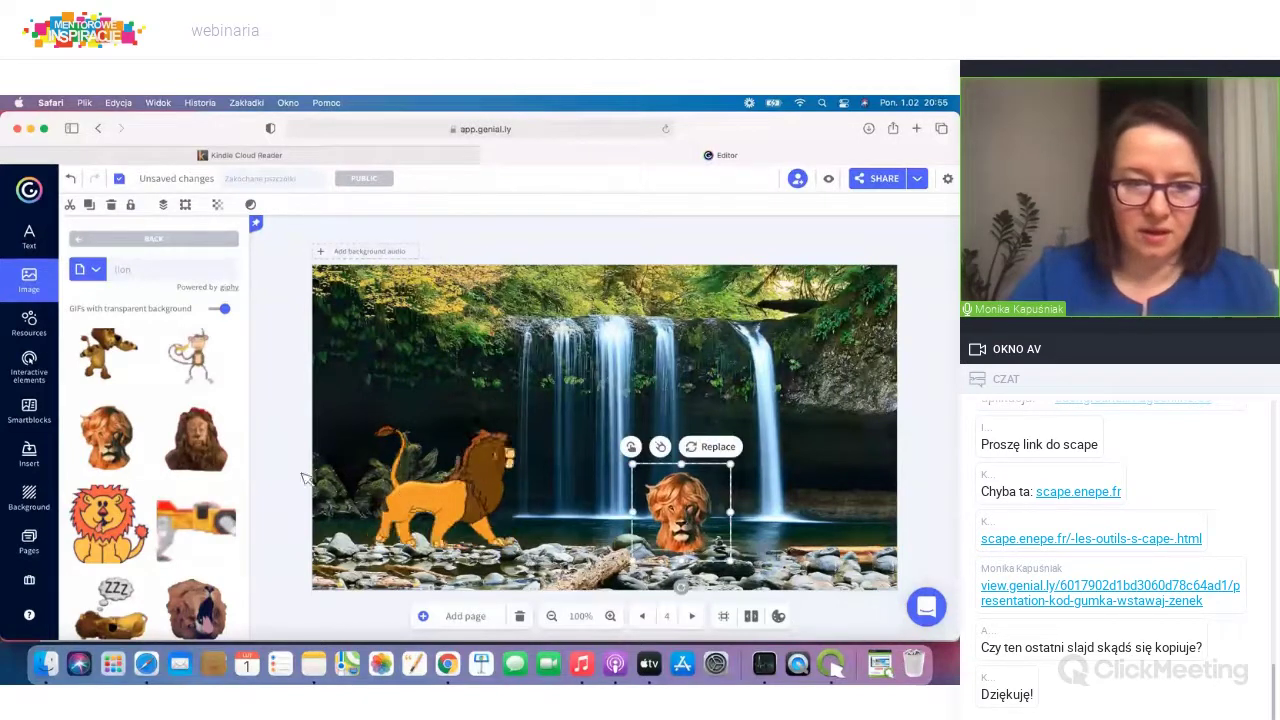
key(BackSpace)
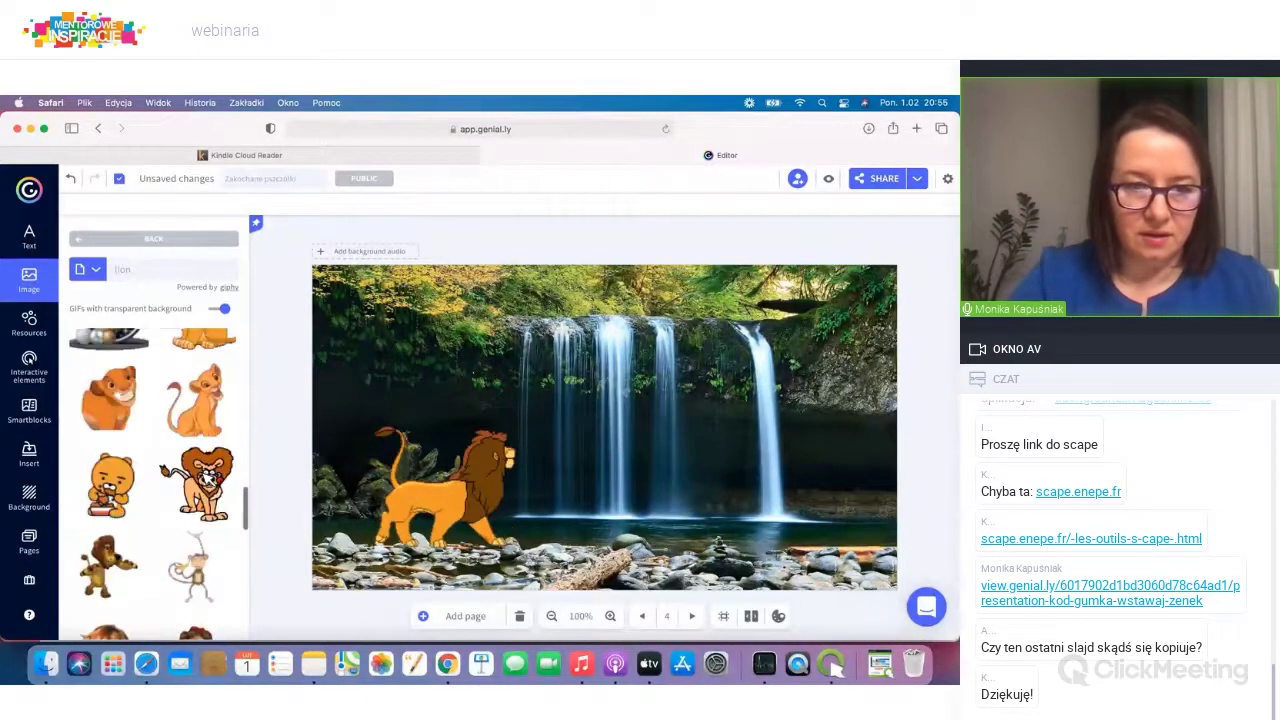
Step: Insert the sitting lion cub GIF, shrink it and place it on the stones at the water's edge, facing the walking lion
scroll(209, 479, up, 3)
click(197, 430)
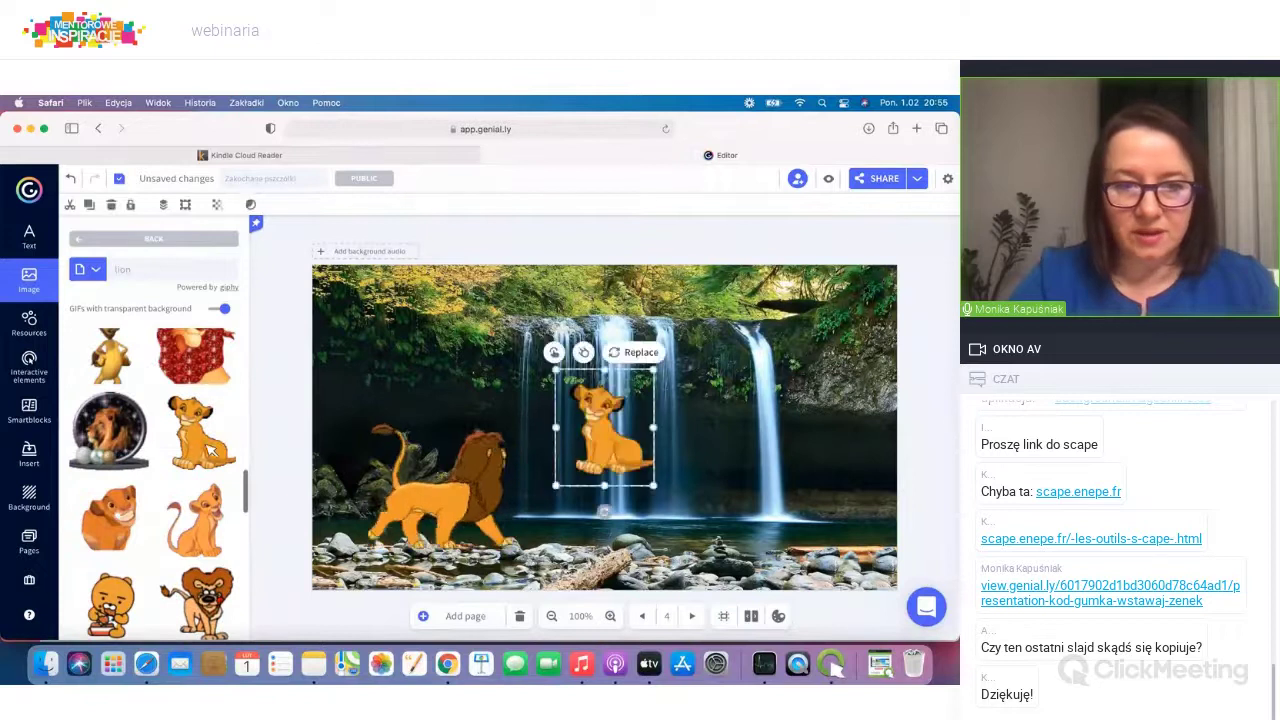
drag(657, 397, 670, 470)
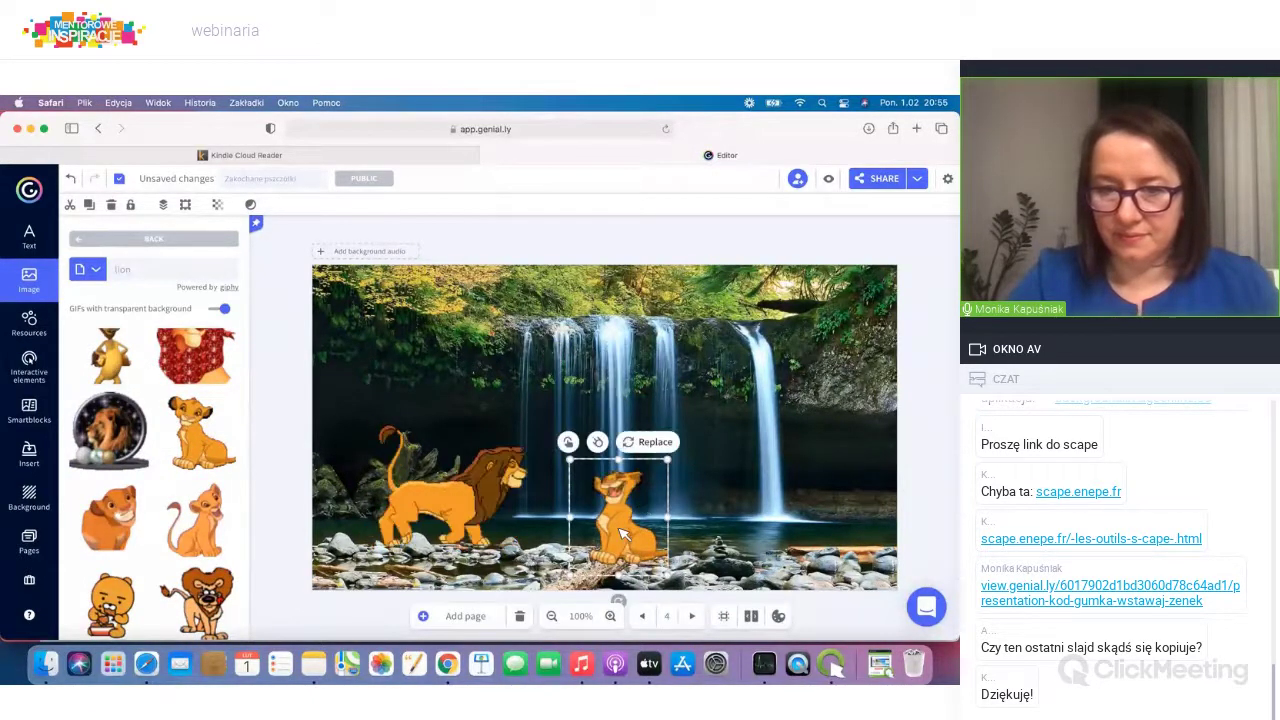
drag(622, 535, 676, 541)
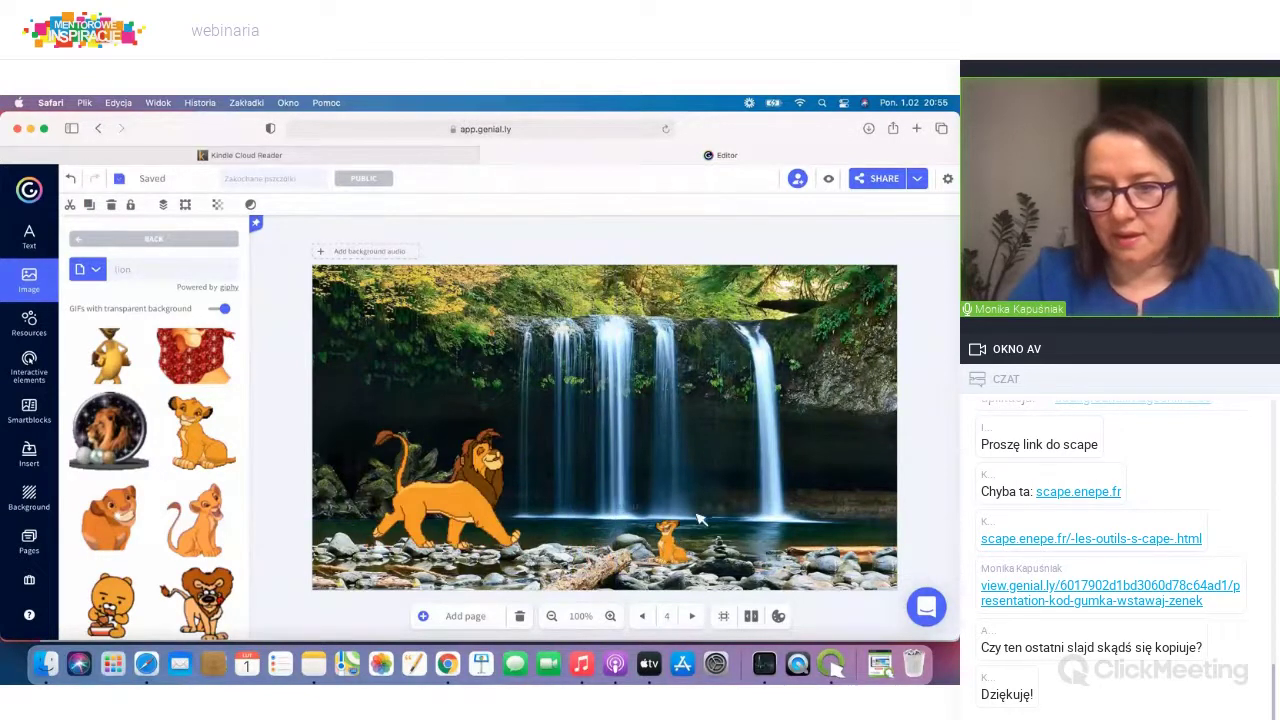
click(699, 514)
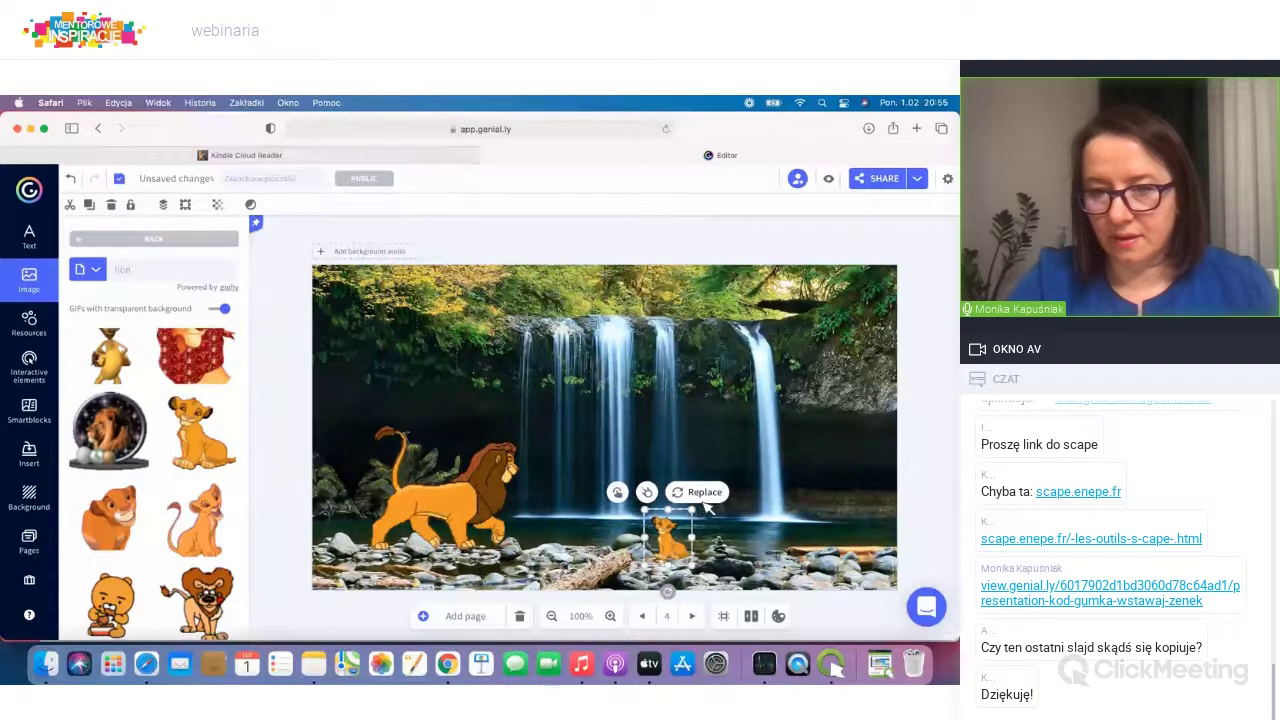
drag(760, 548, 743, 562)
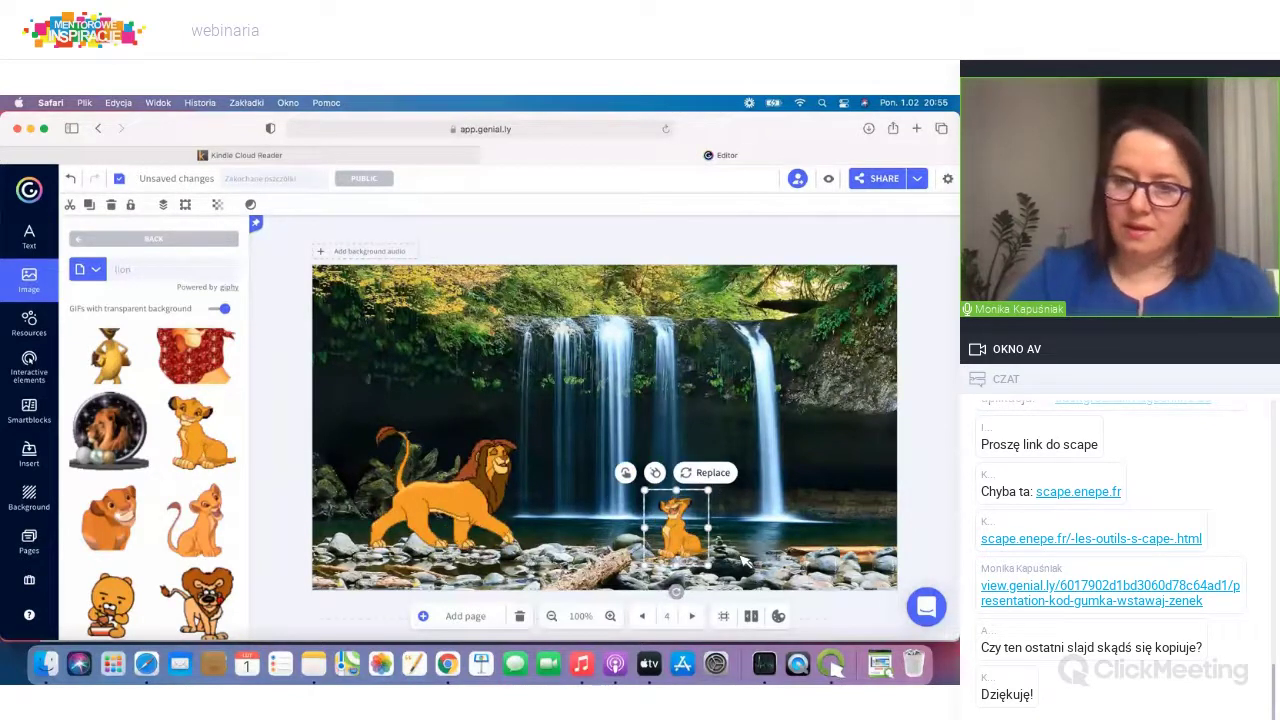
click(743, 562)
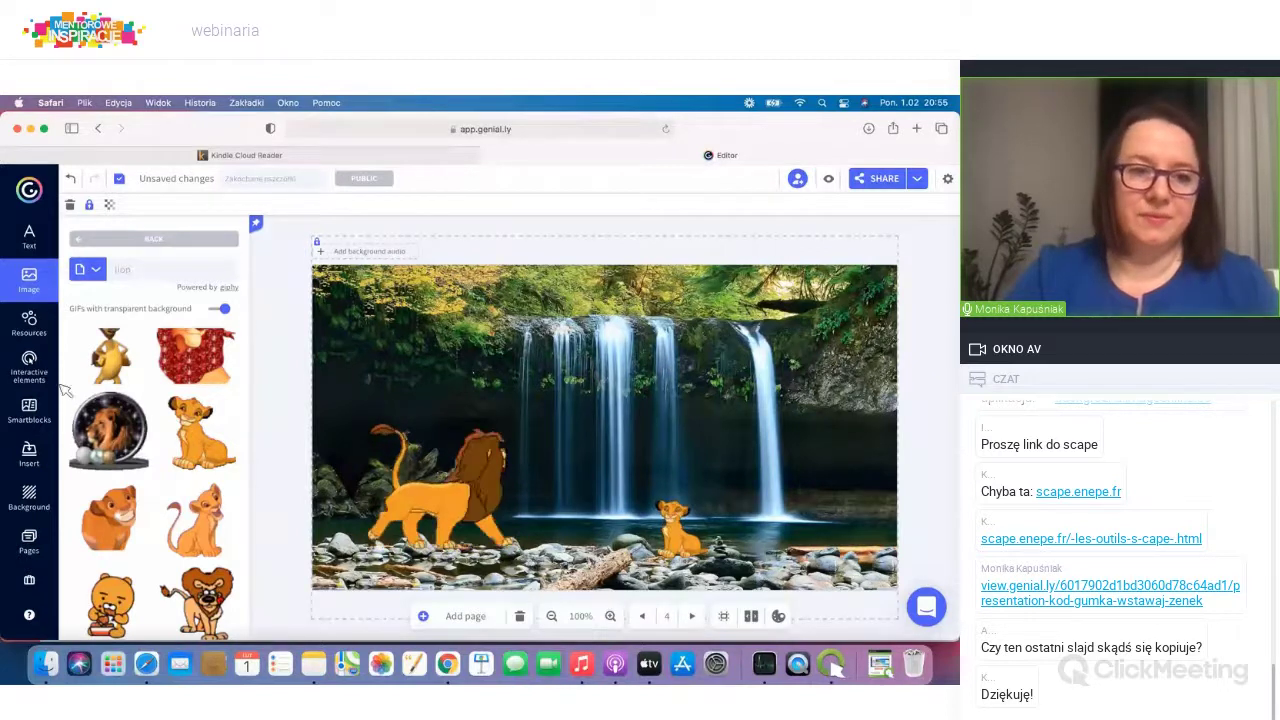
Step: Search the GIFs for "heart", insert the plain rotating red heart and place it over the middle of the waterfall
double_click(148, 274)
click(126, 273)
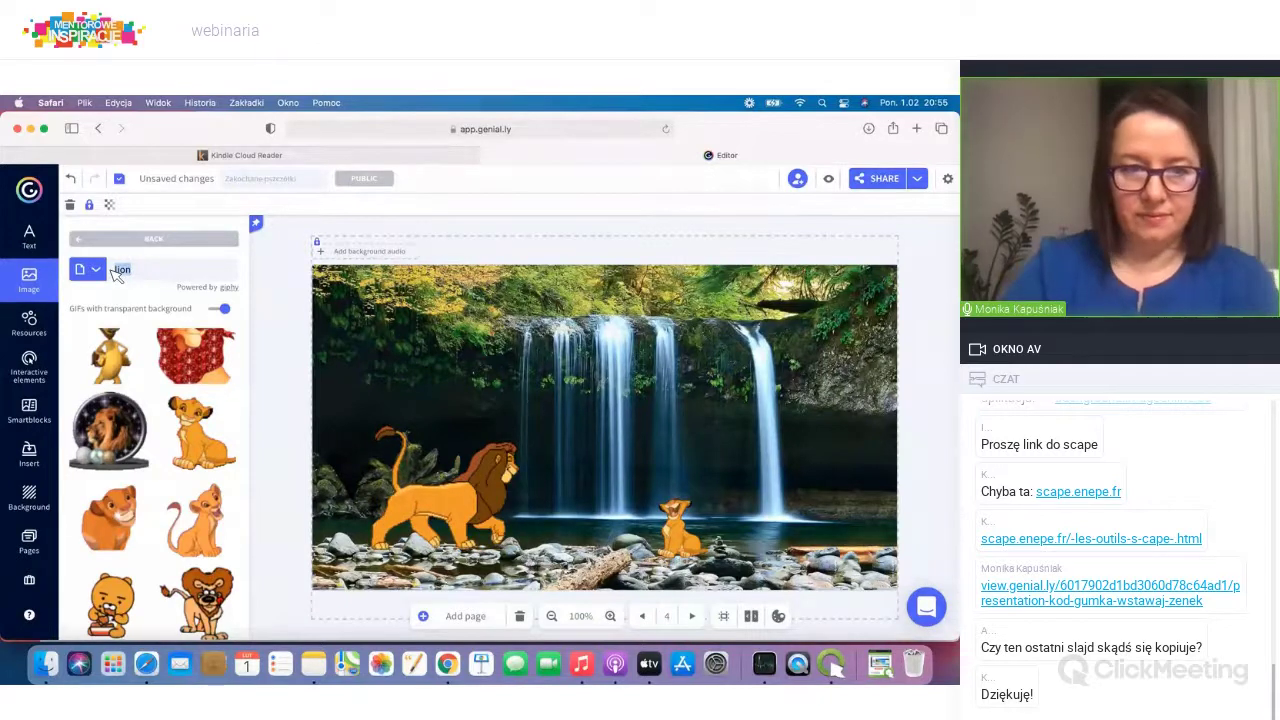
text(heart)
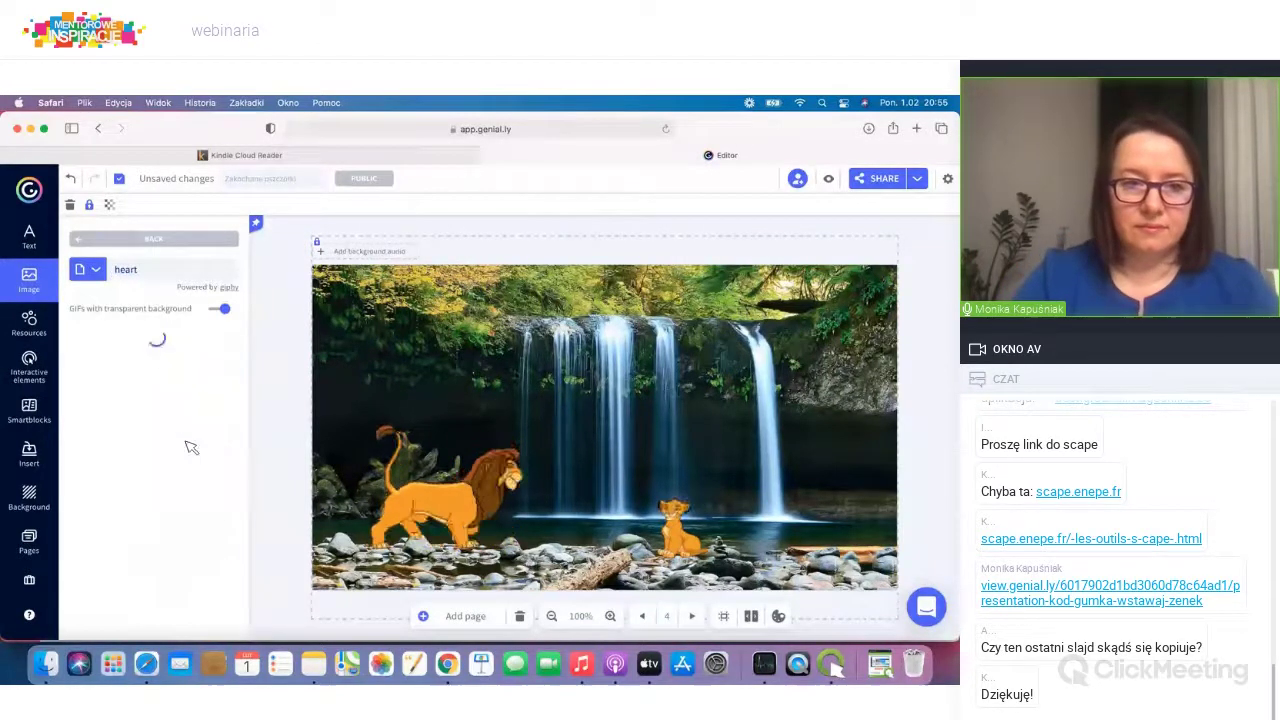
click(200, 455)
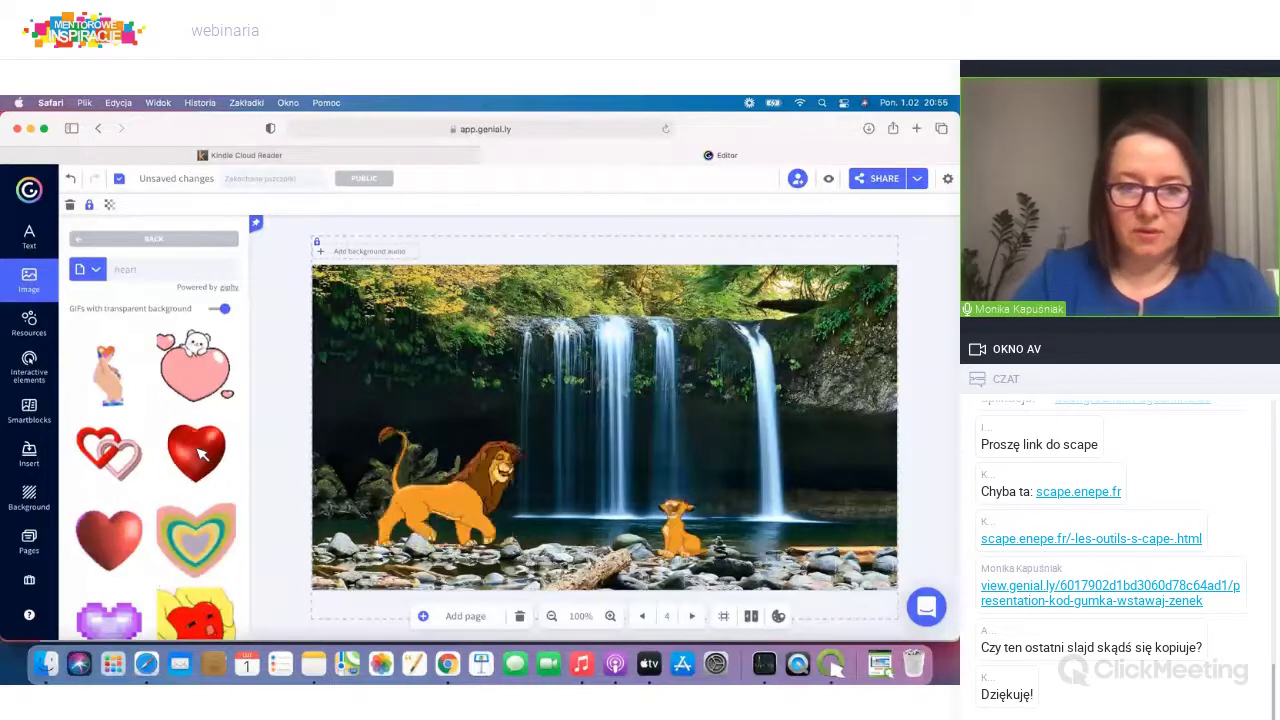
drag(604, 424, 627, 381)
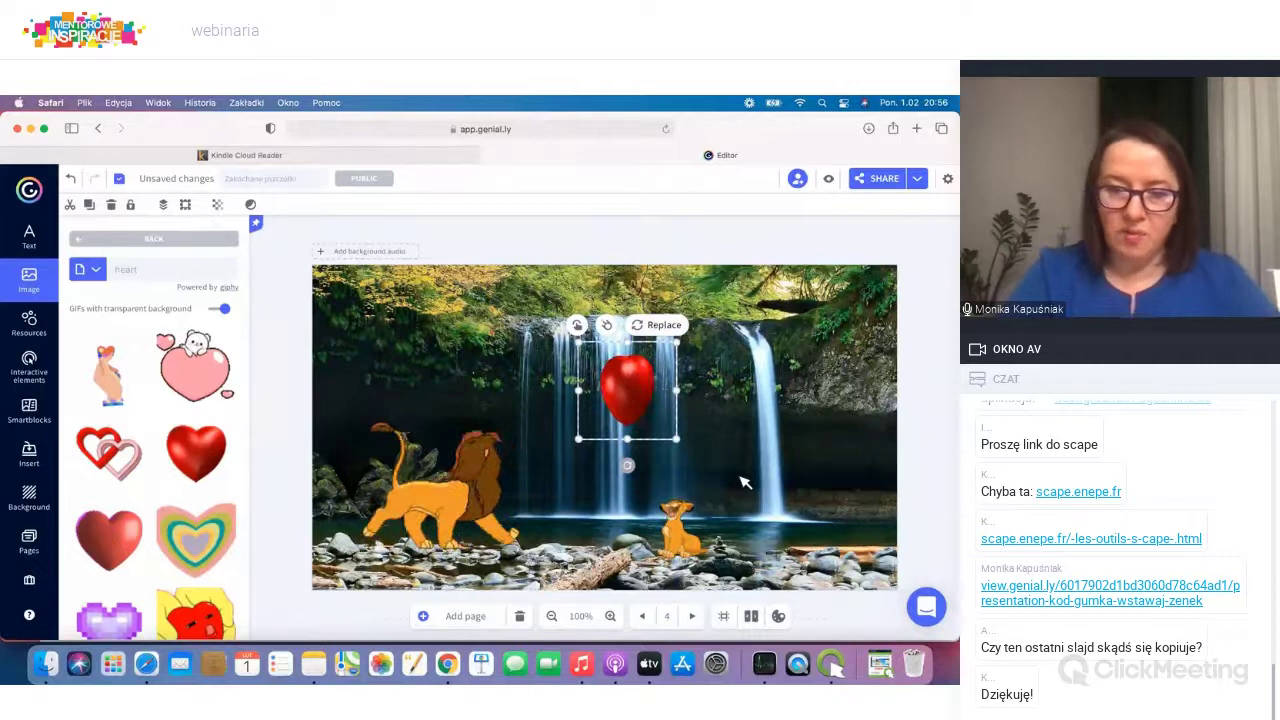
click(743, 483)
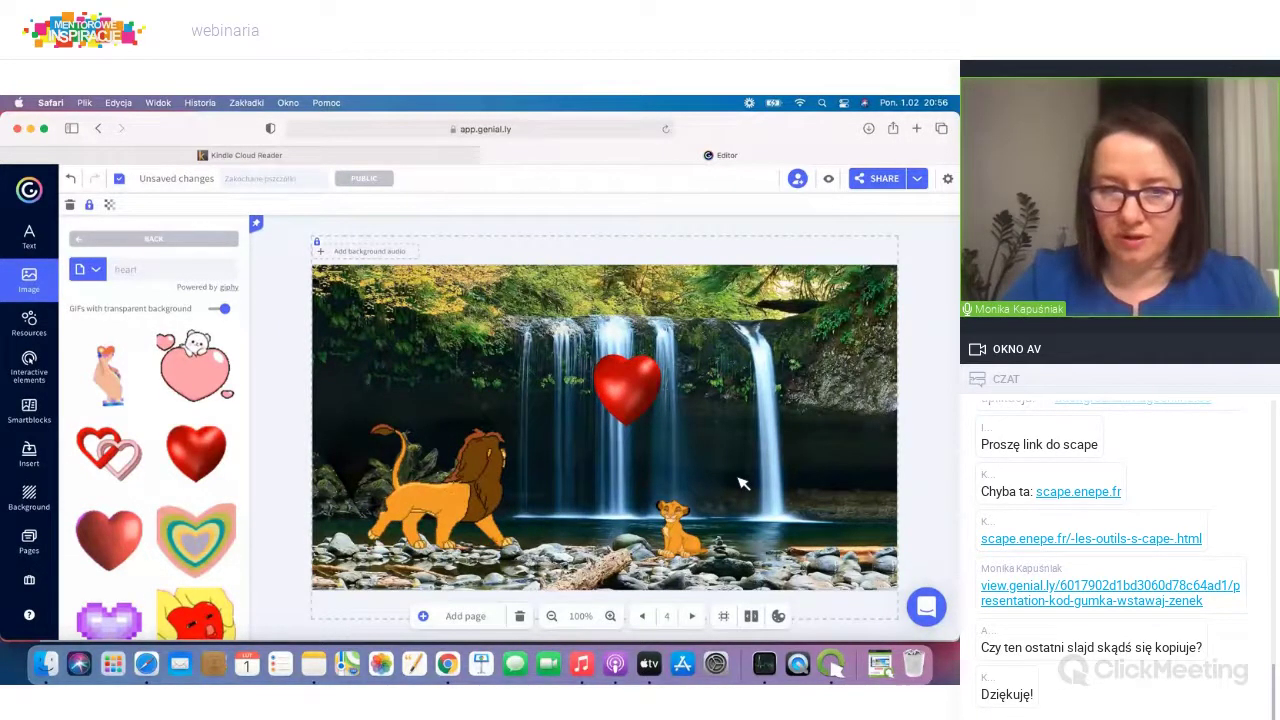
Step: Copy the "objet" code label from page 2 (kody) onto page 4 with the waterfall scene and select the copy
click(30, 541)
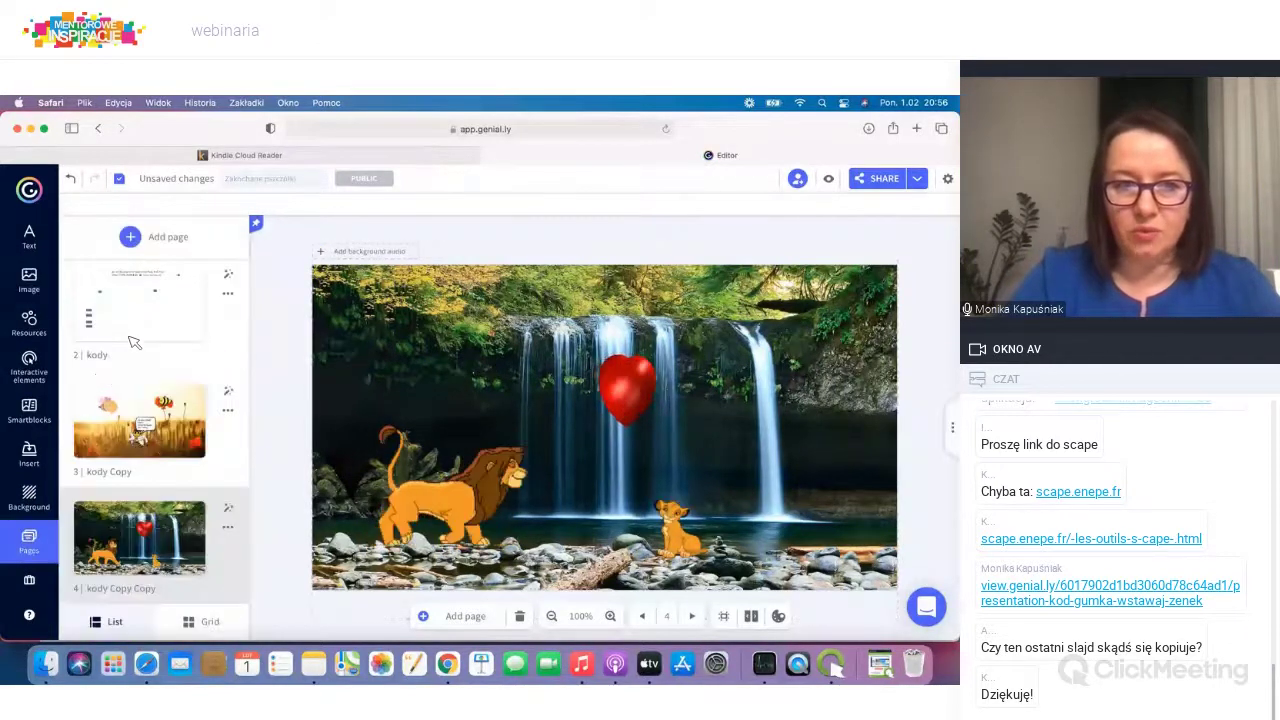
click(160, 317)
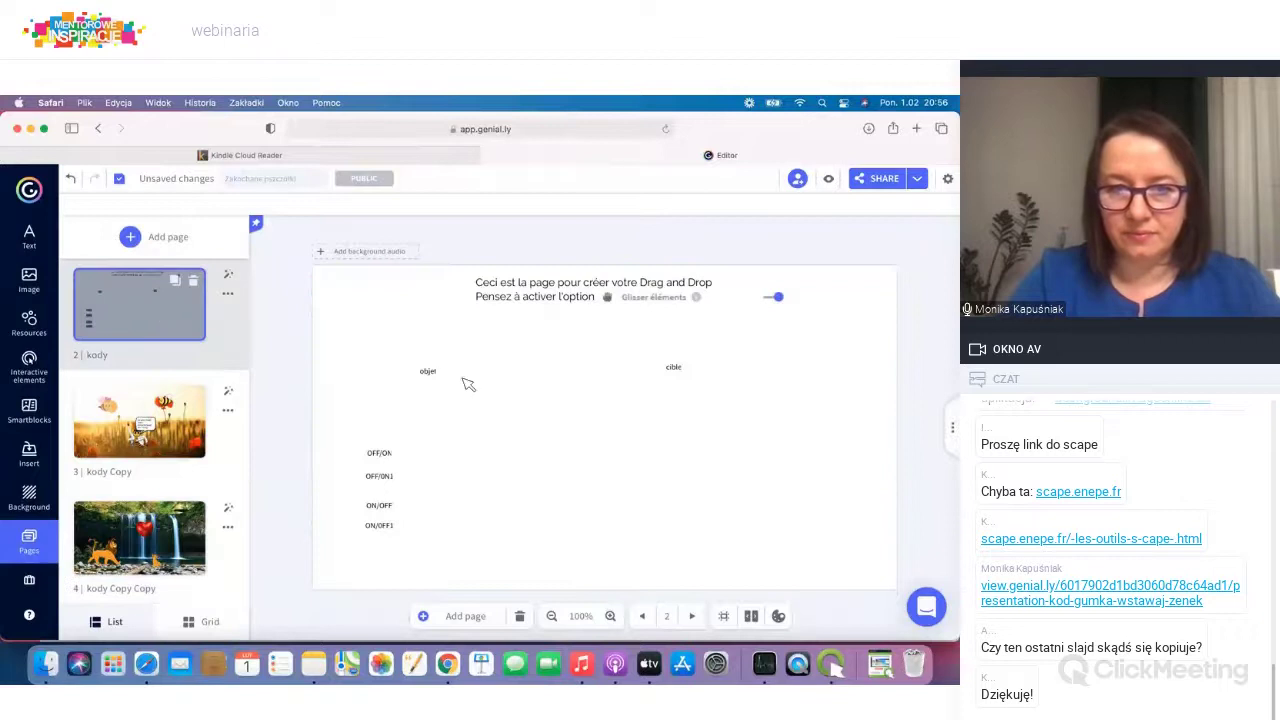
click(430, 373)
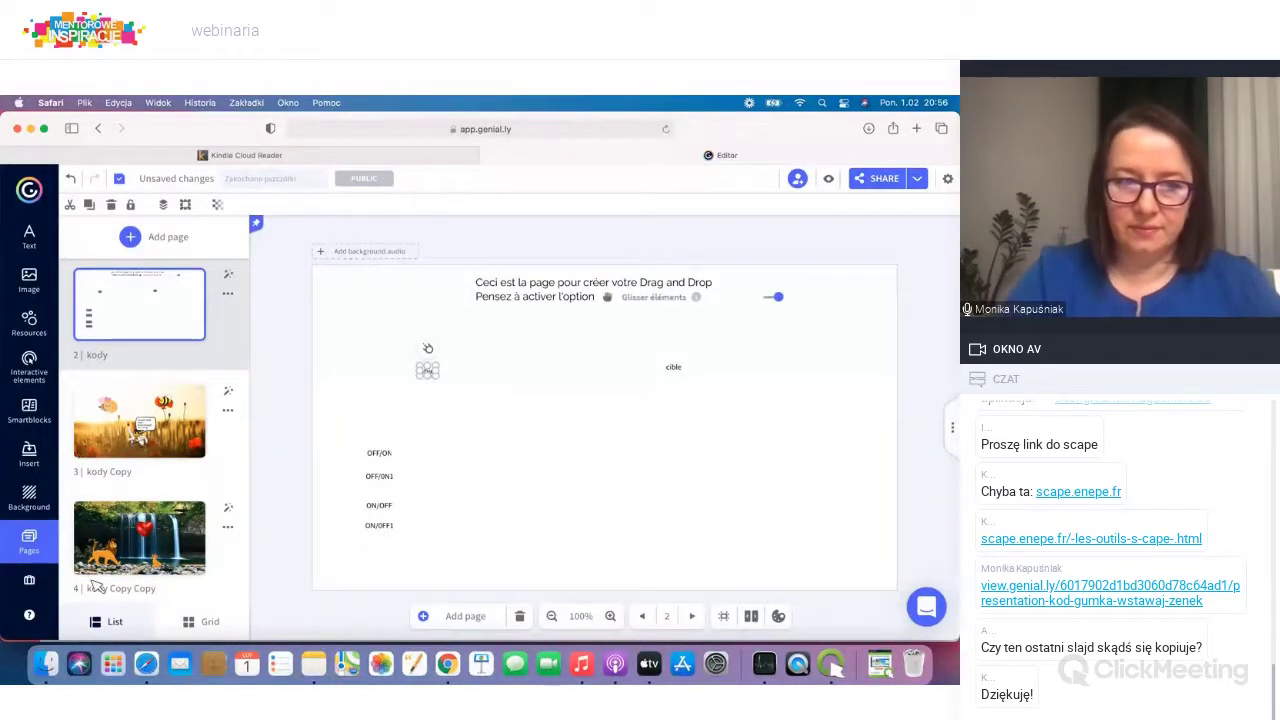
click(174, 546)
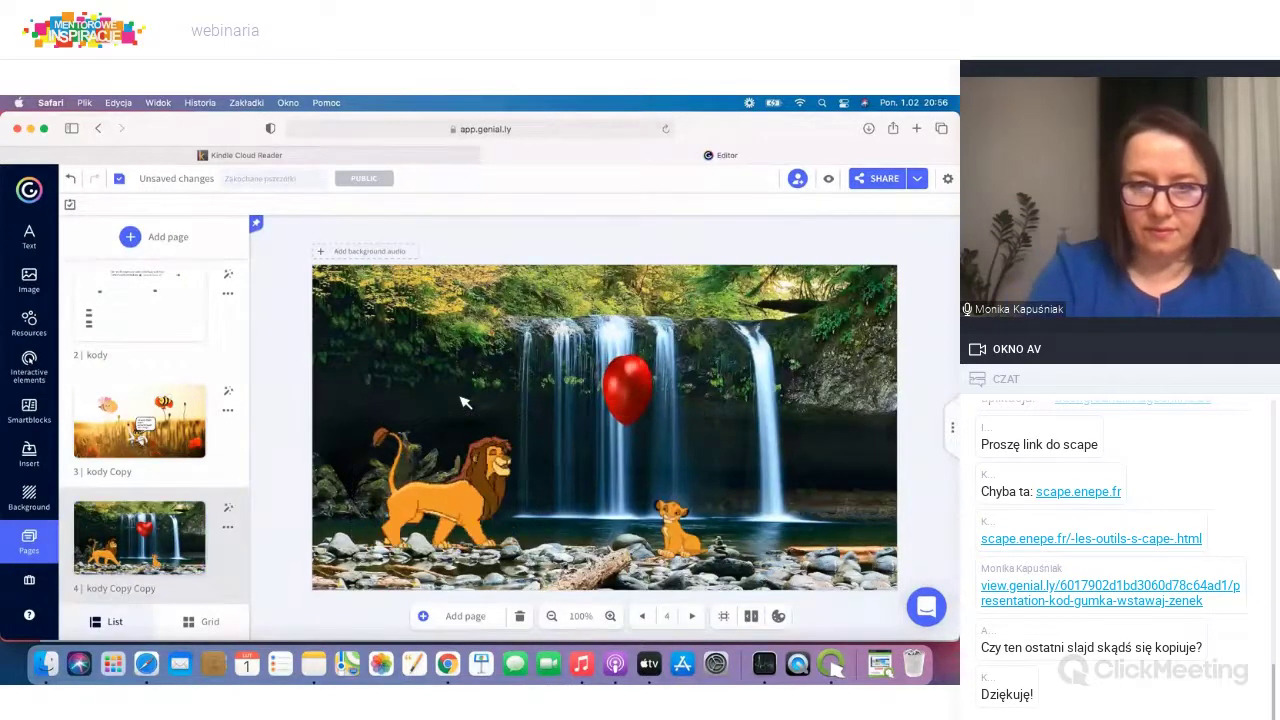
click(432, 372)
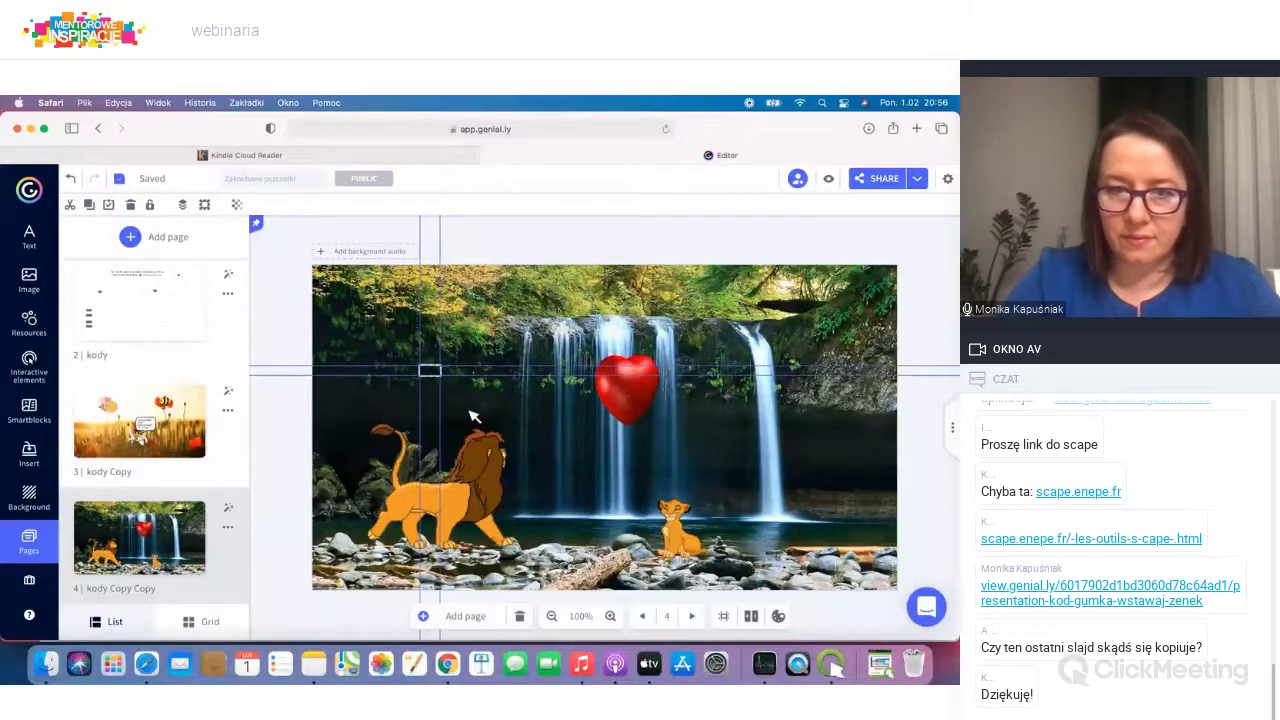
Step: Place the copied "objet" label on the walking lion's body and group the label with the lion
key(Delete)
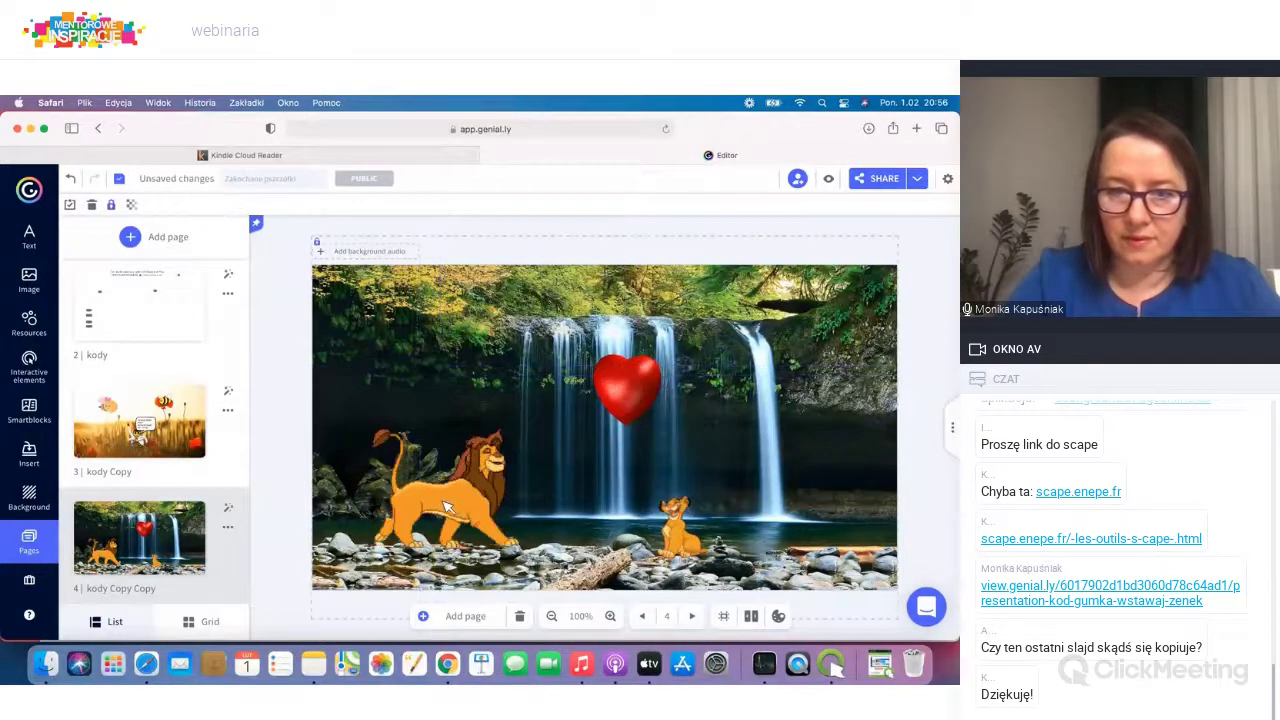
click(450, 500)
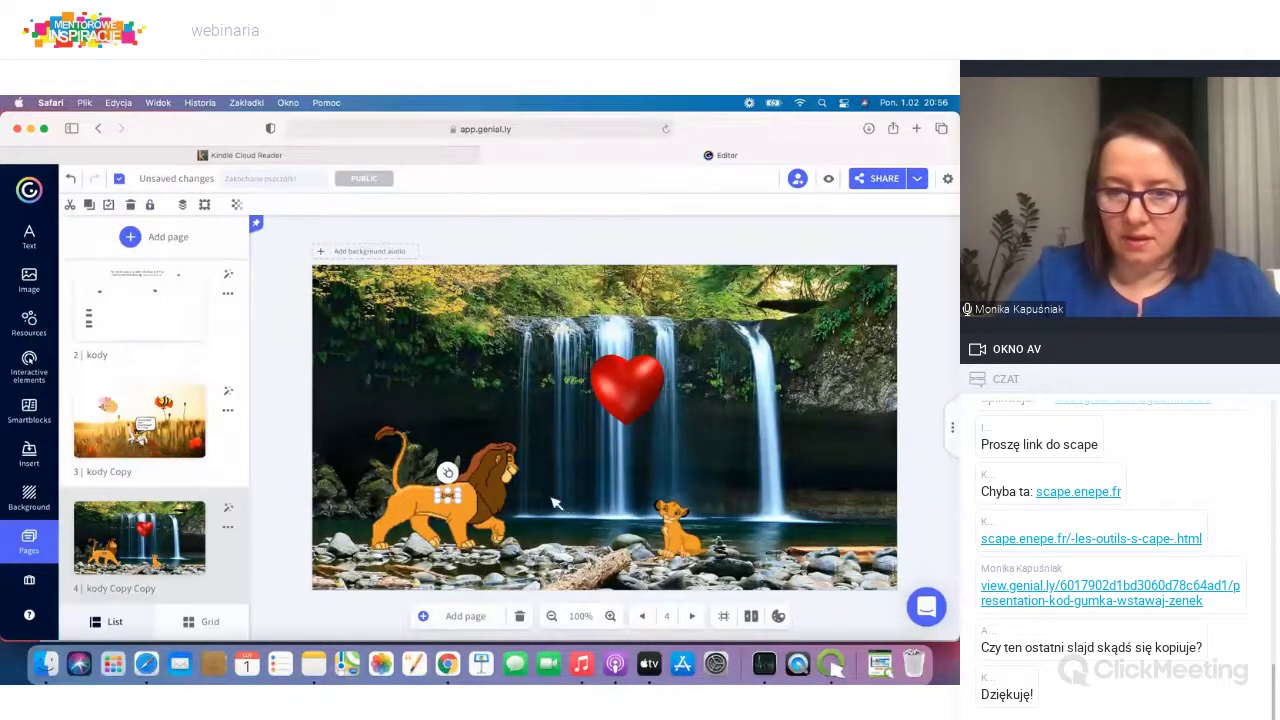
click(555, 503)
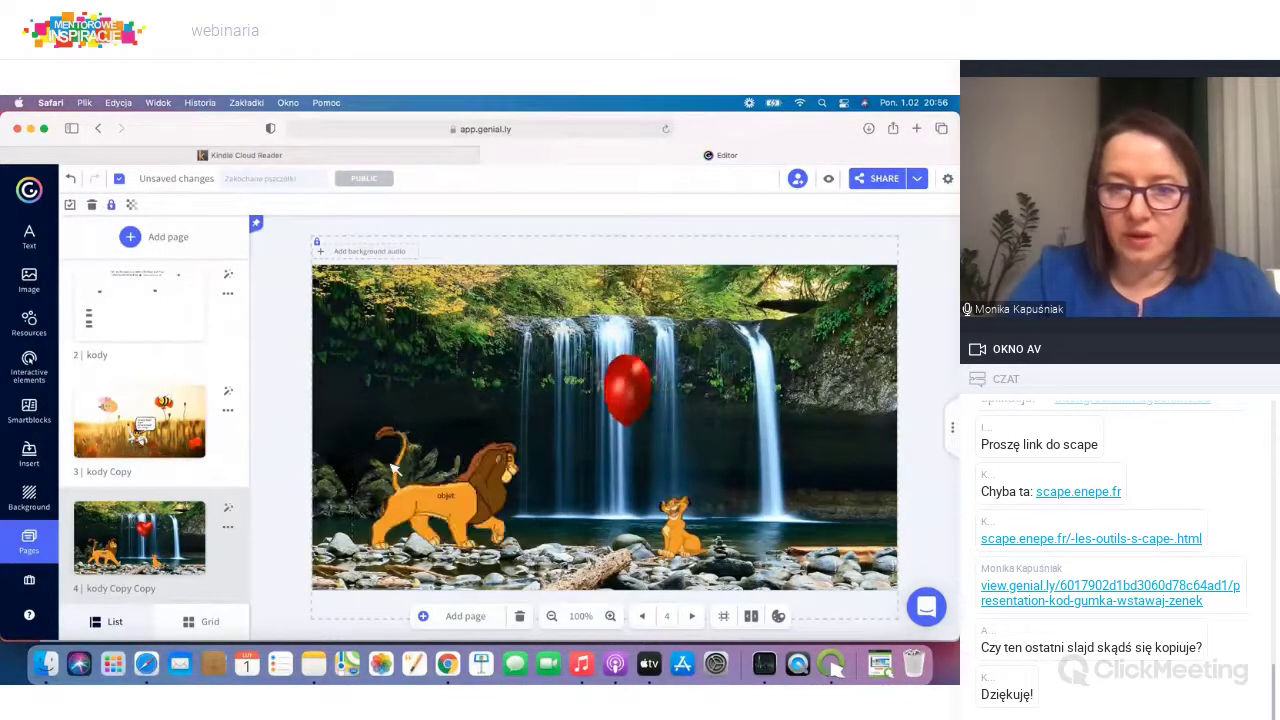
drag(386, 396, 450, 450)
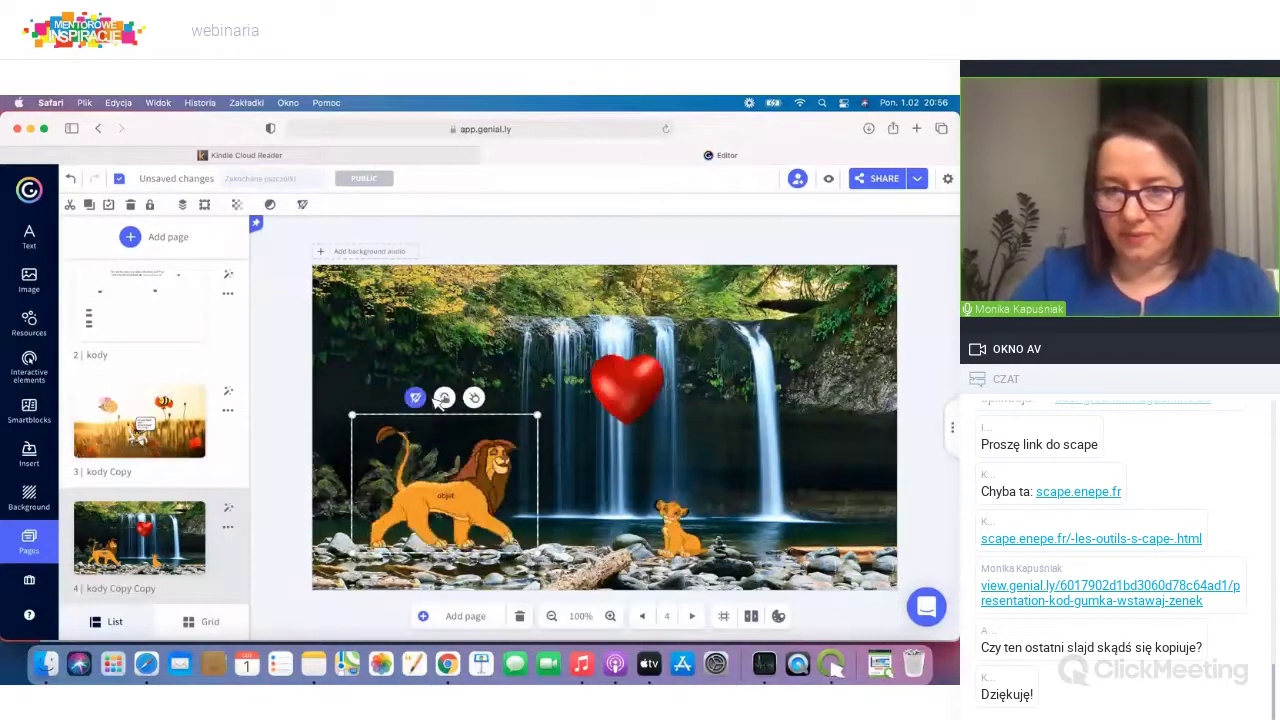
Step: Copy the "cible" code label from page 2 (kody) onto page 4 with the waterfall scene
click(176, 329)
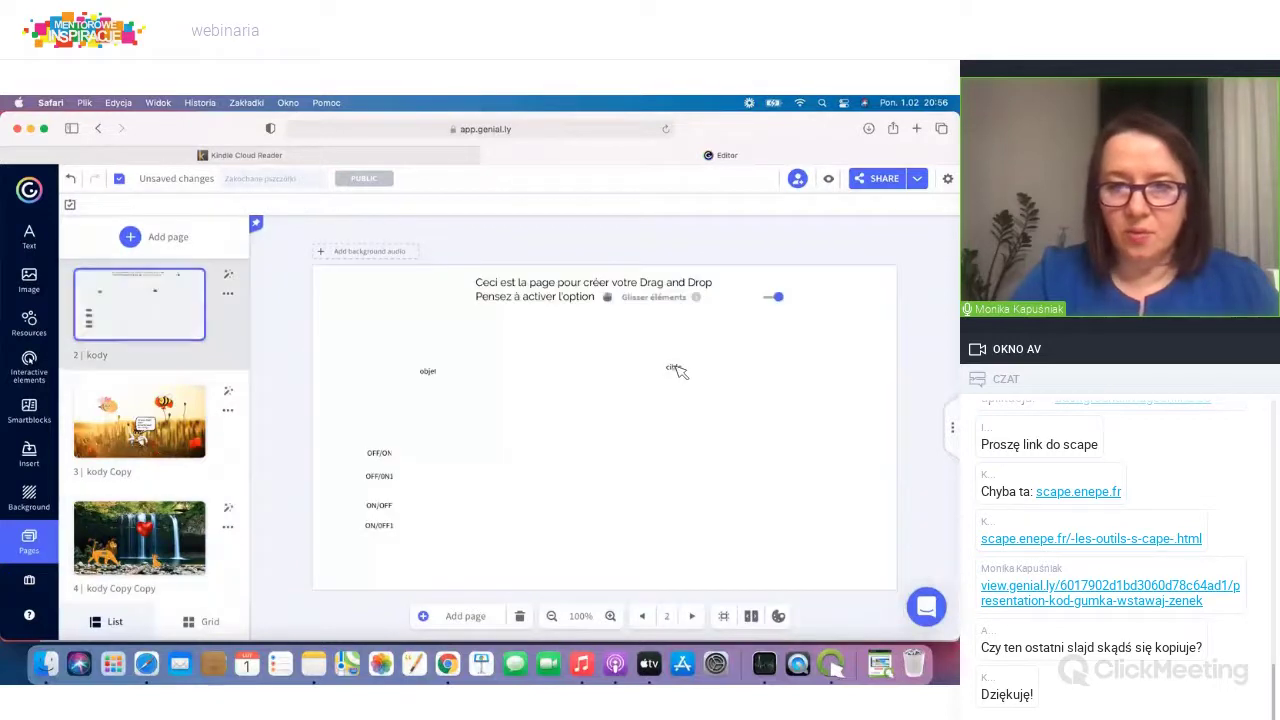
click(675, 368)
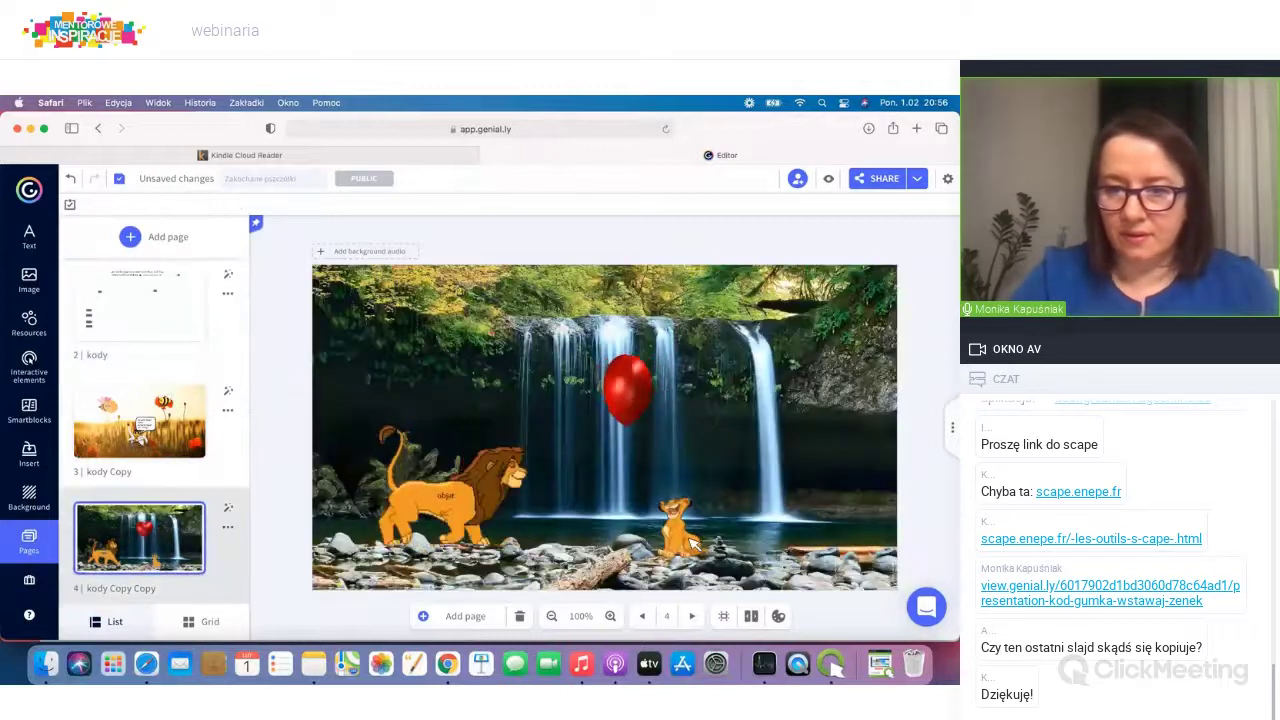
click(752, 530)
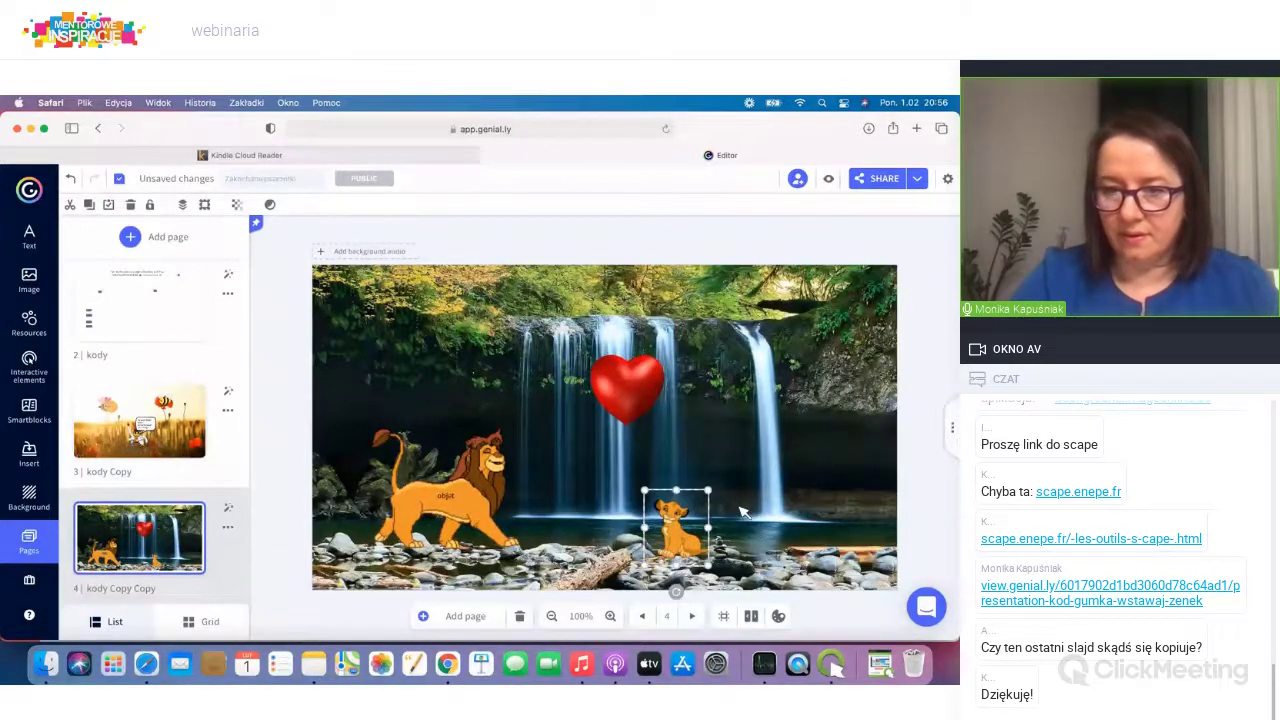
click(741, 512)
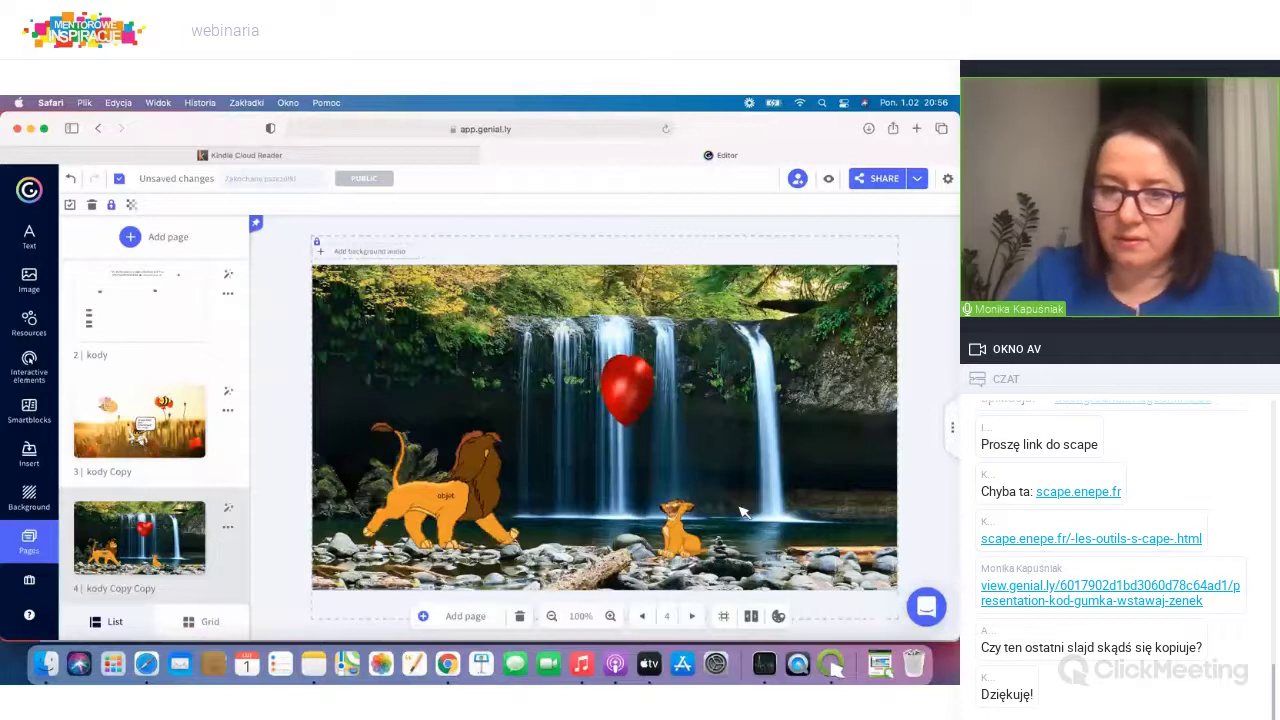
click(735, 500)
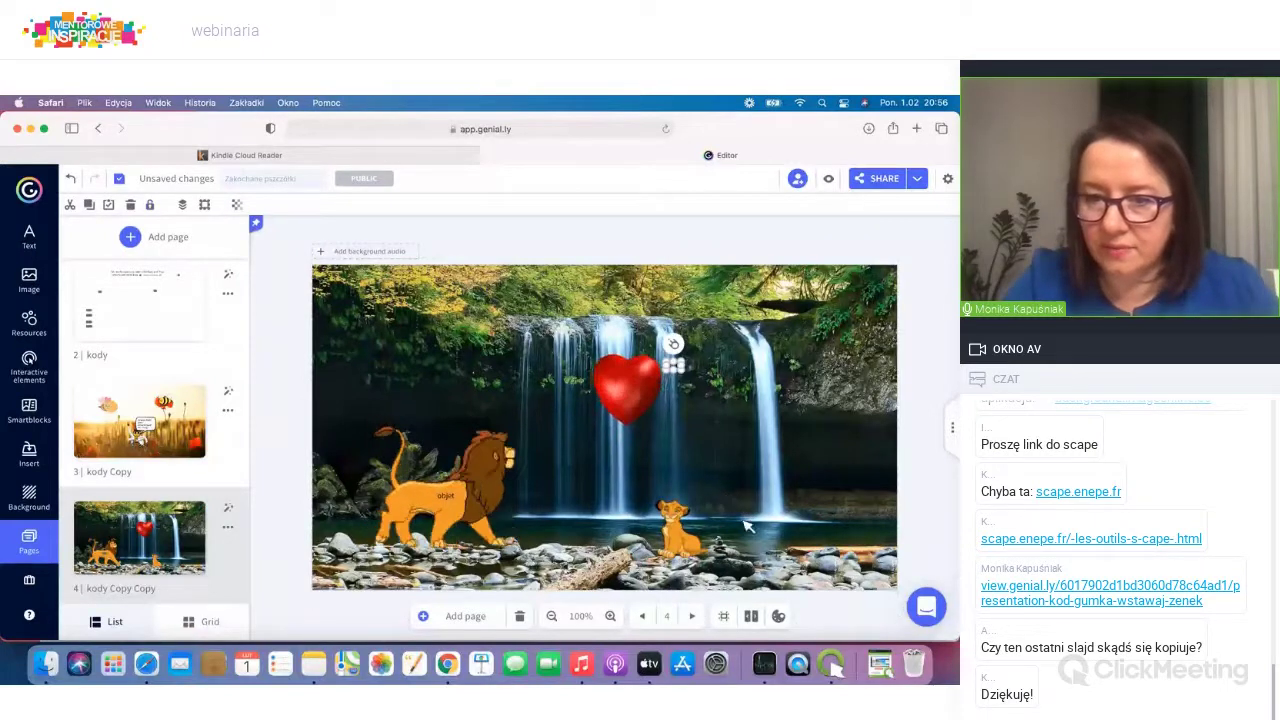
Step: Place the "cible" label on the sitting lion cub and group the label with the cub
click(678, 540)
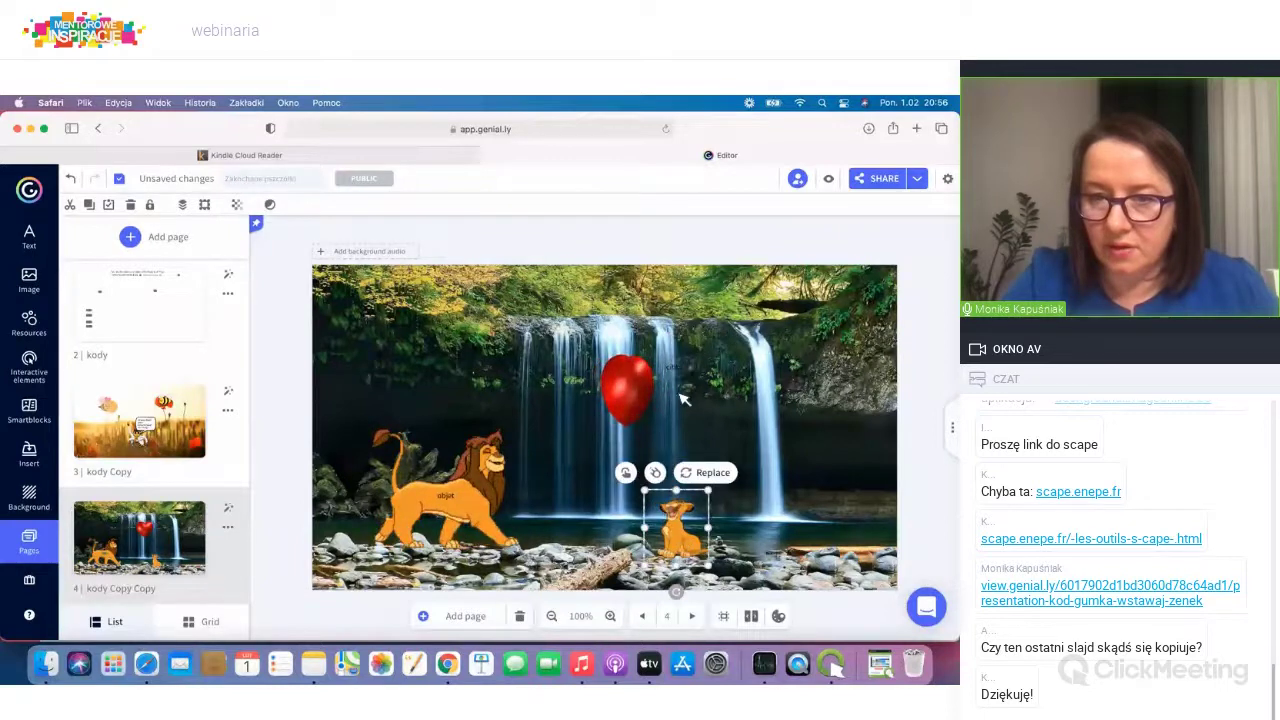
drag(686, 512, 690, 543)
click(762, 545)
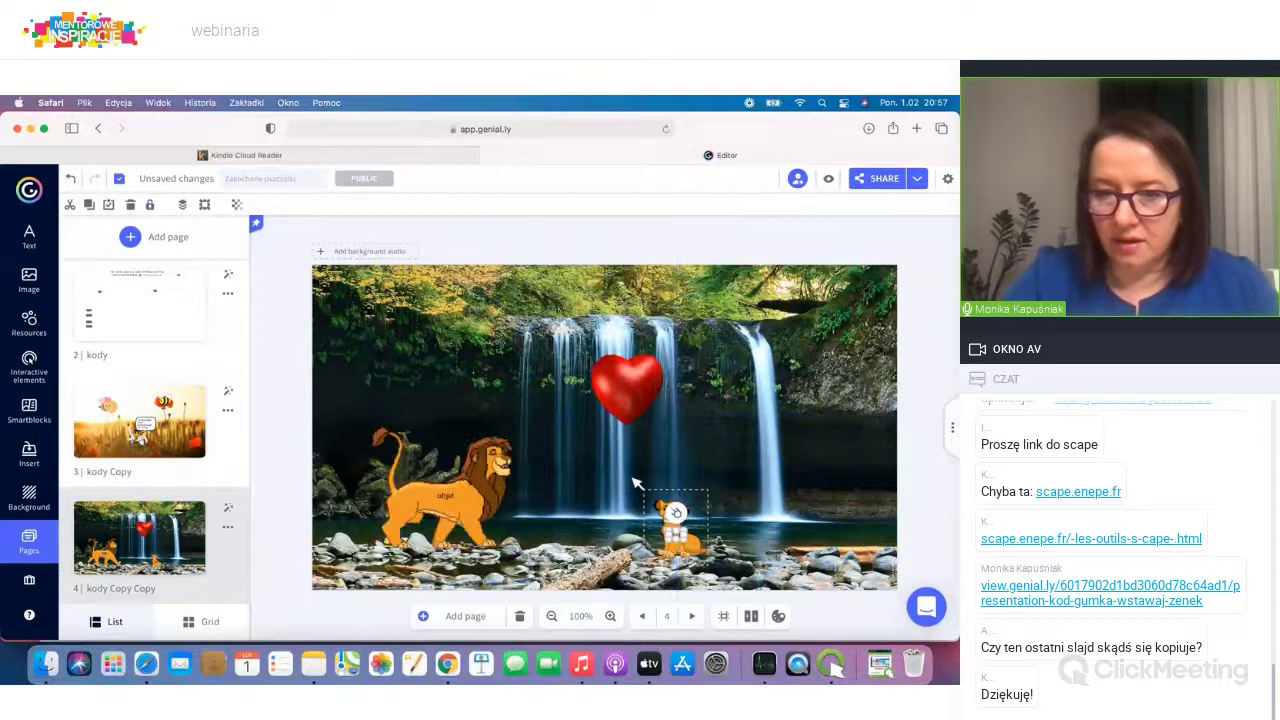
click(678, 528)
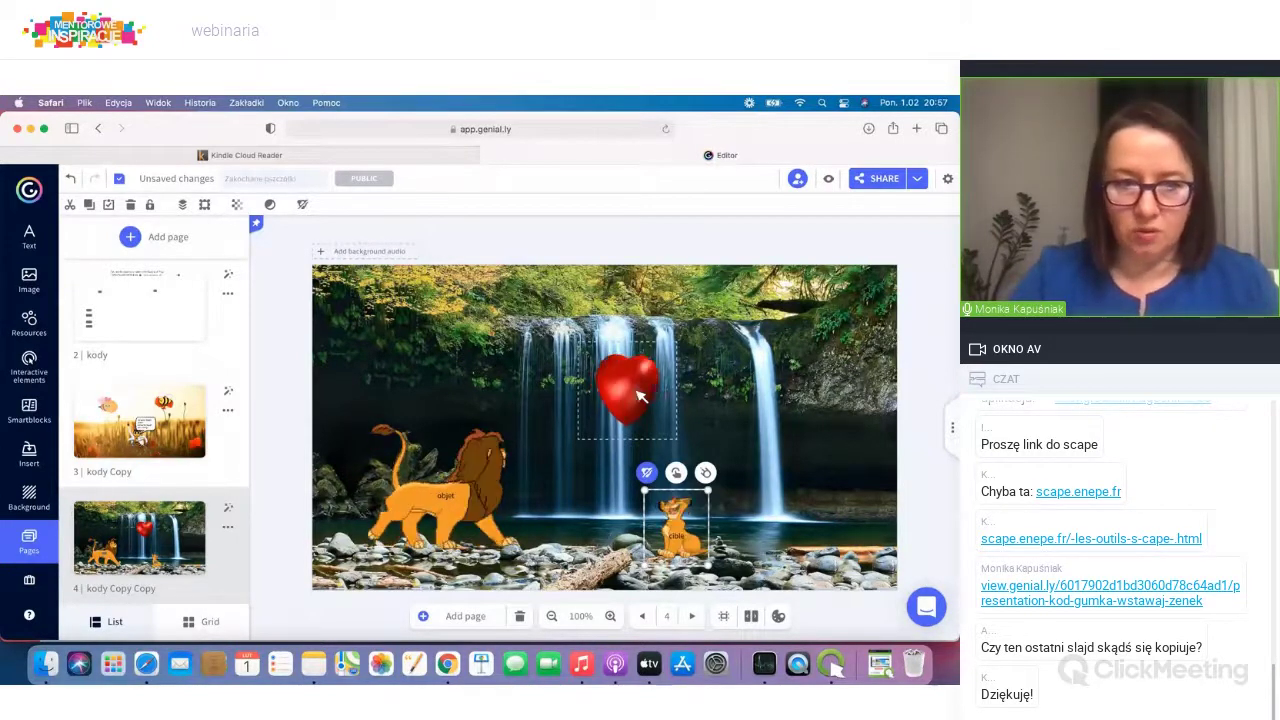
Step: Copy the "OFF/ON" code label from page 2 (kody) onto page 4 with the waterfall scene
click(160, 325)
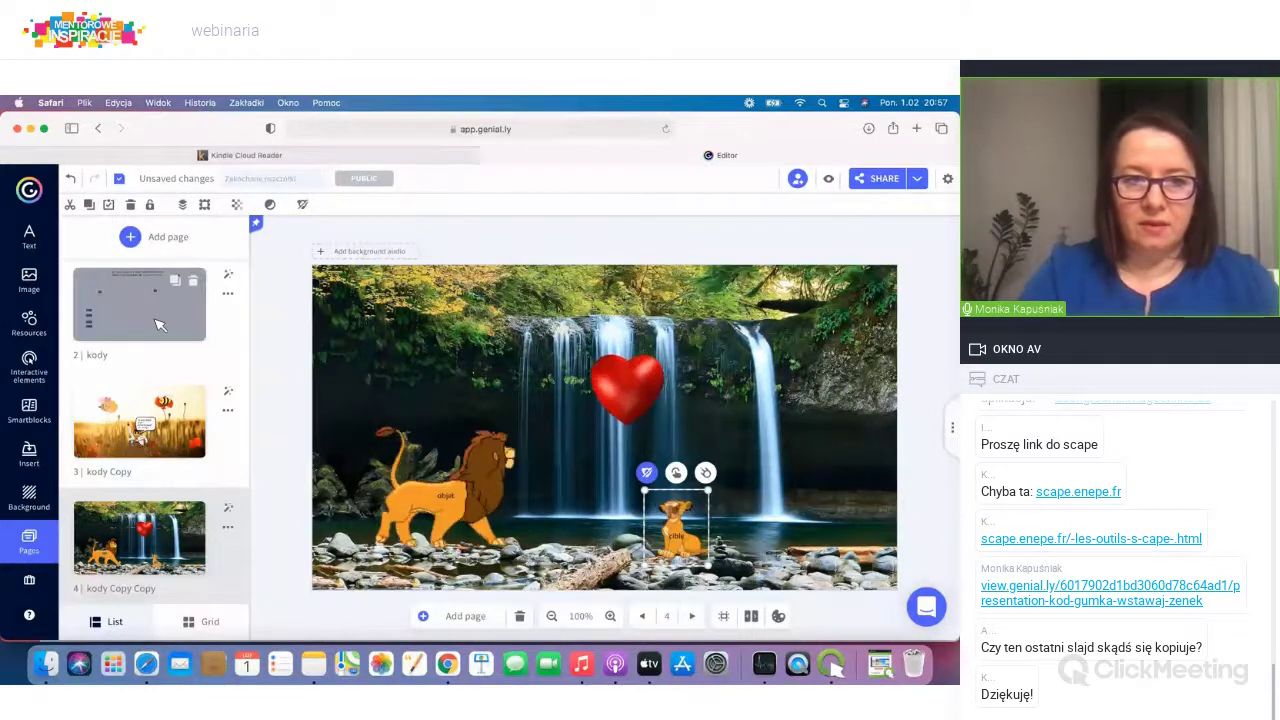
click(378, 455)
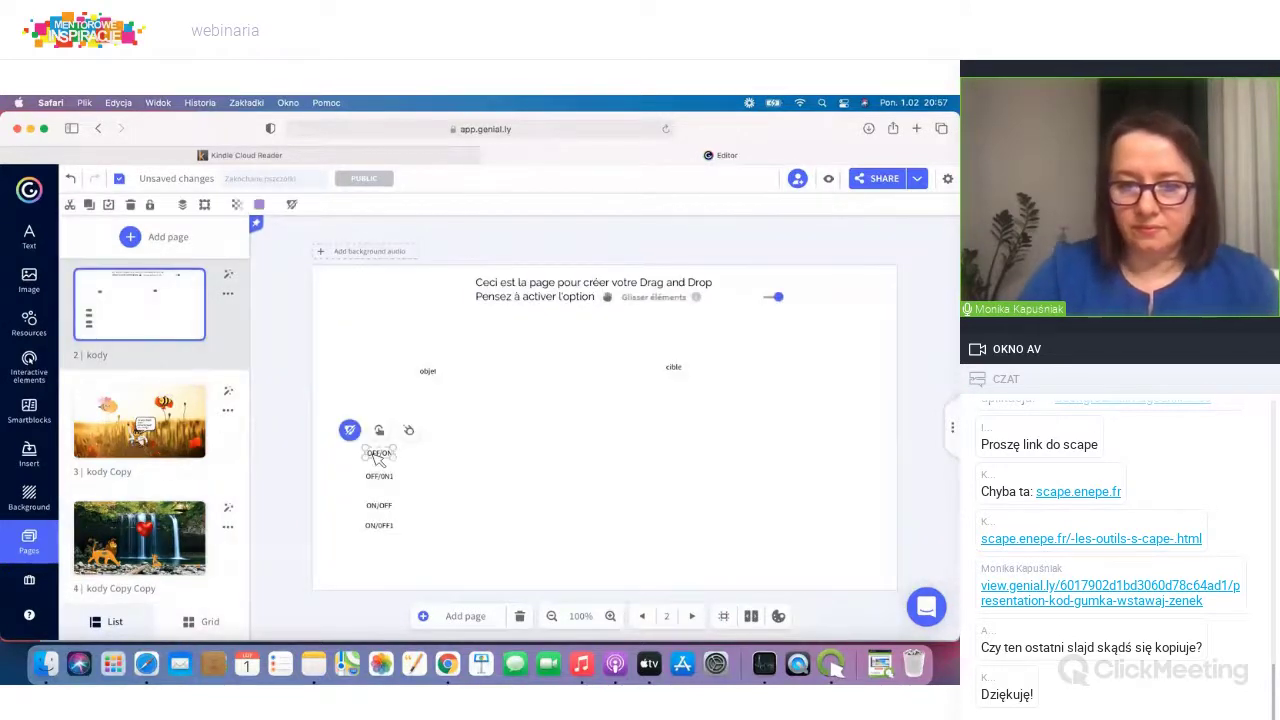
click(186, 540)
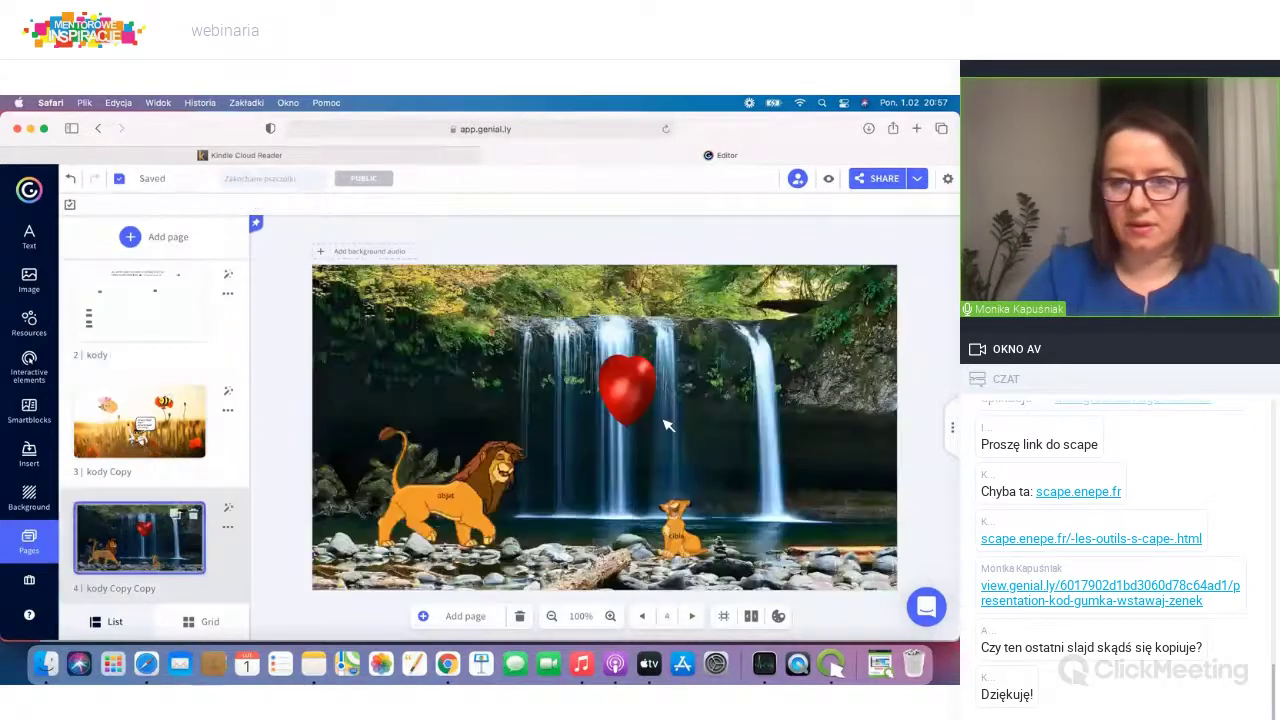
click(732, 440)
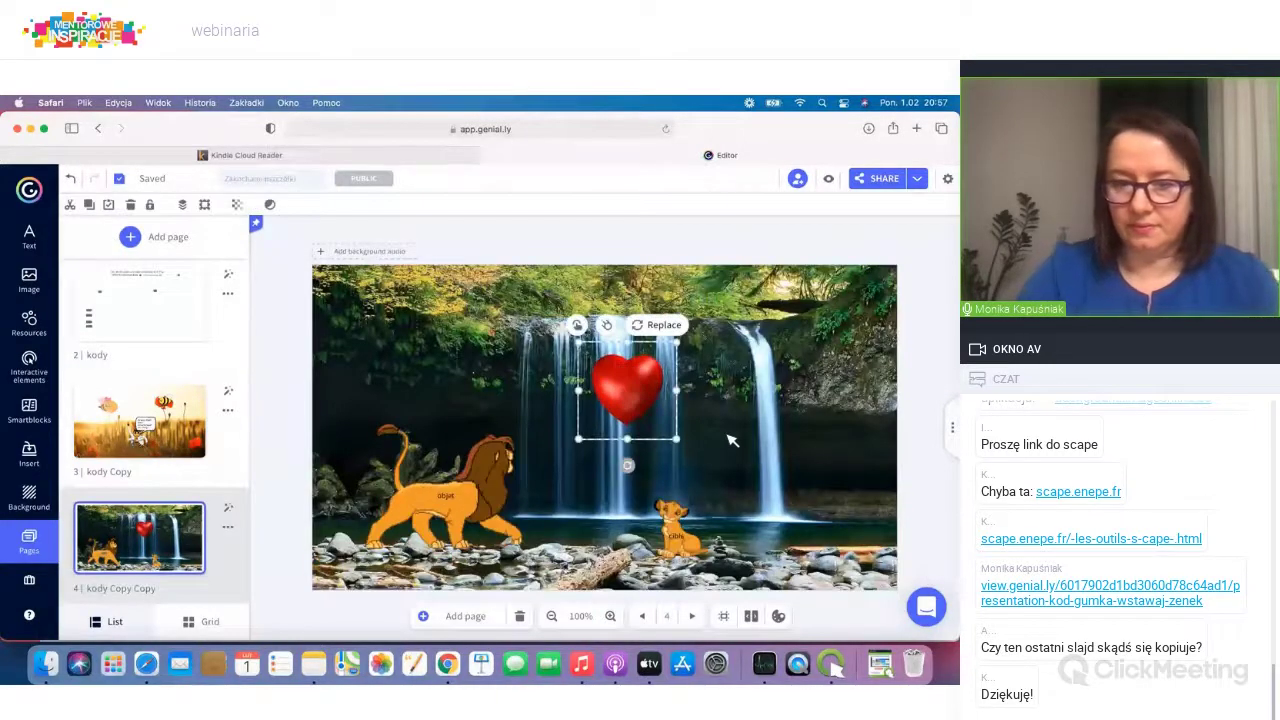
click(732, 440)
click(380, 451)
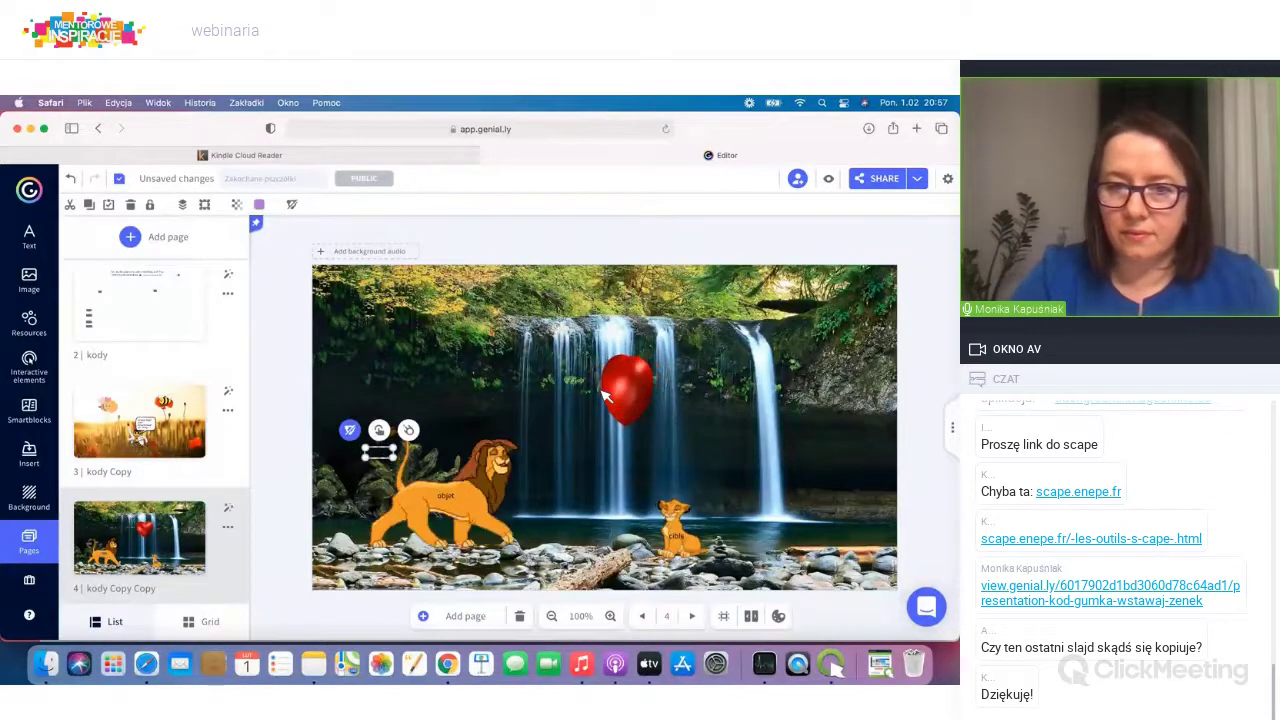
Step: Place the "OFF/ON" label over the red heart and group the label with the heart
drag(378, 452, 639, 391)
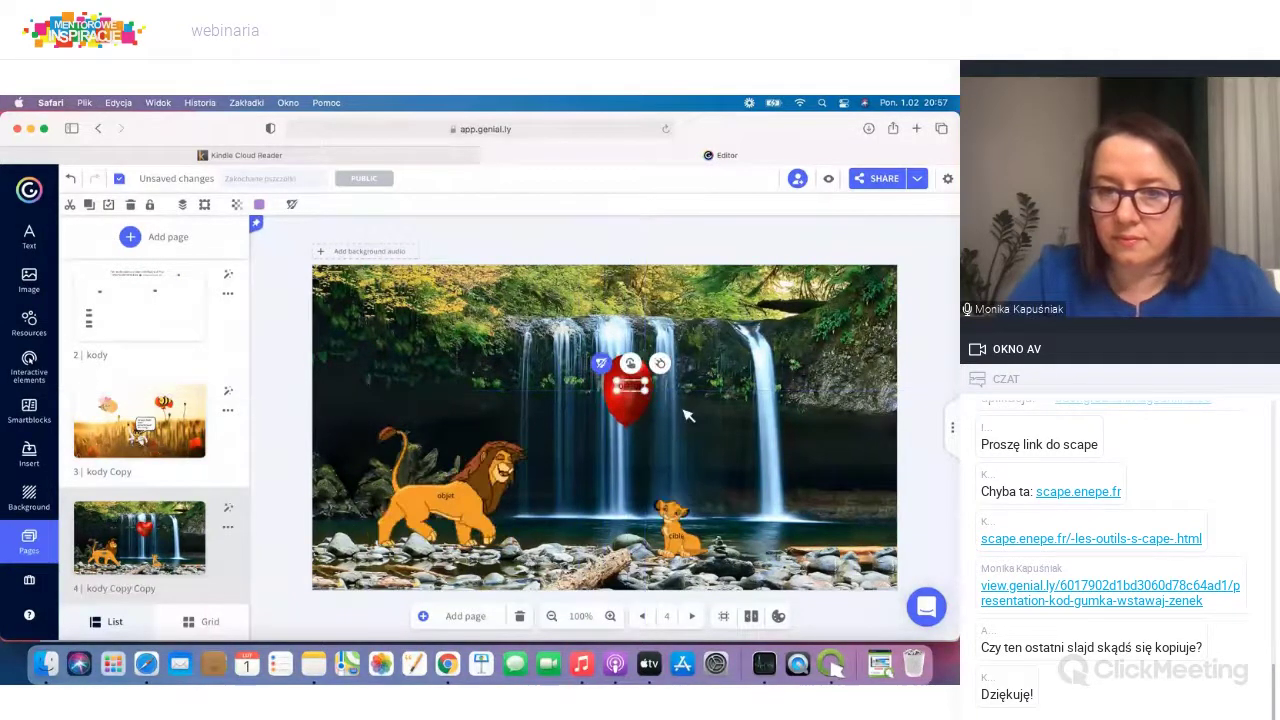
click(578, 355)
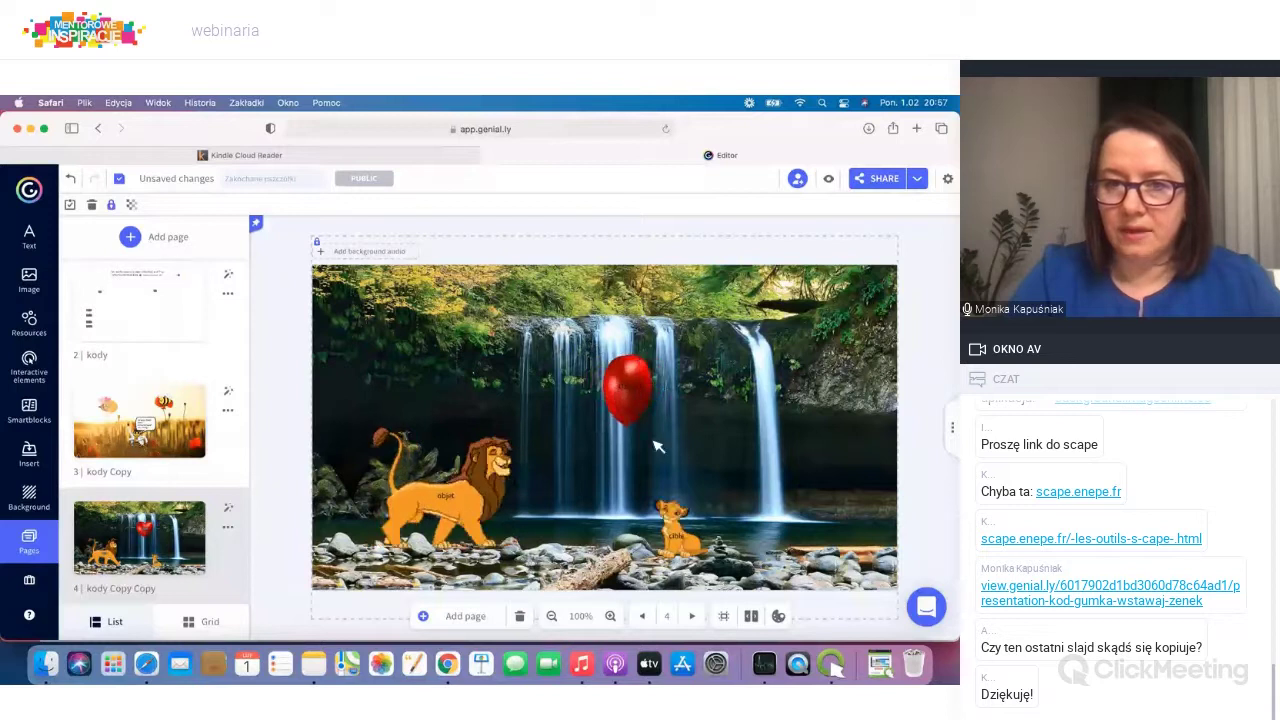
click(614, 346)
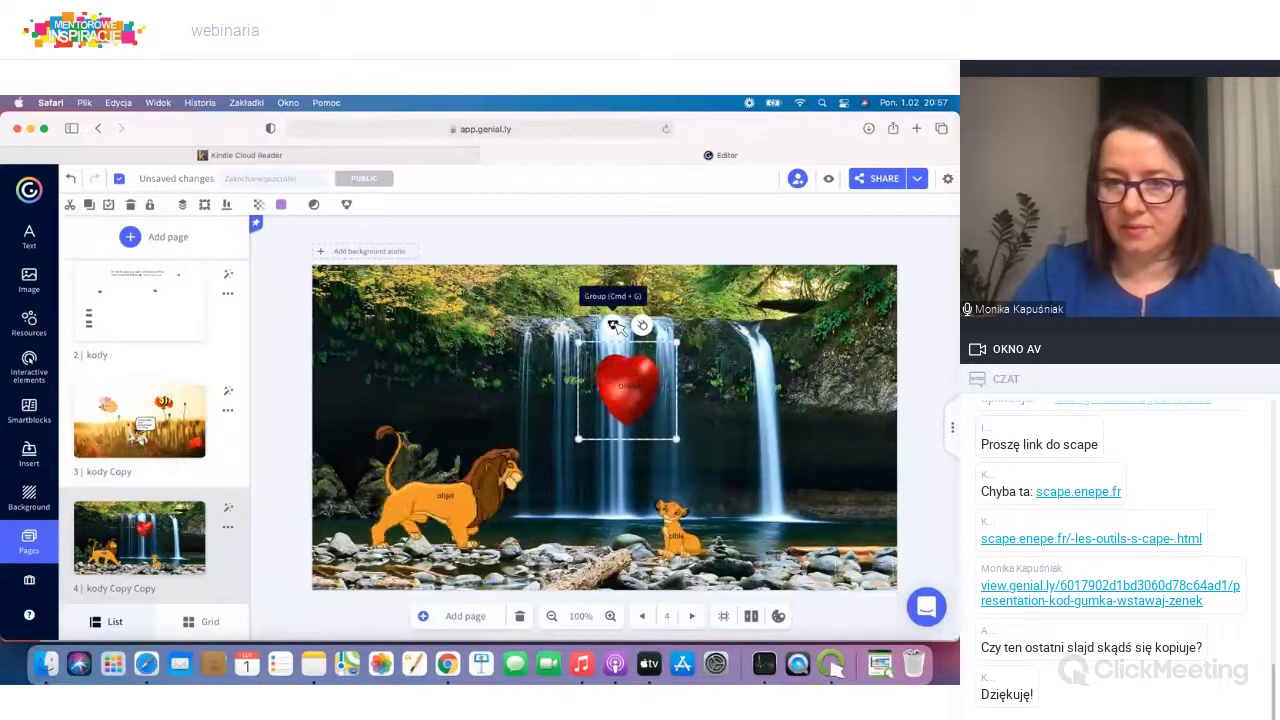
click(614, 325)
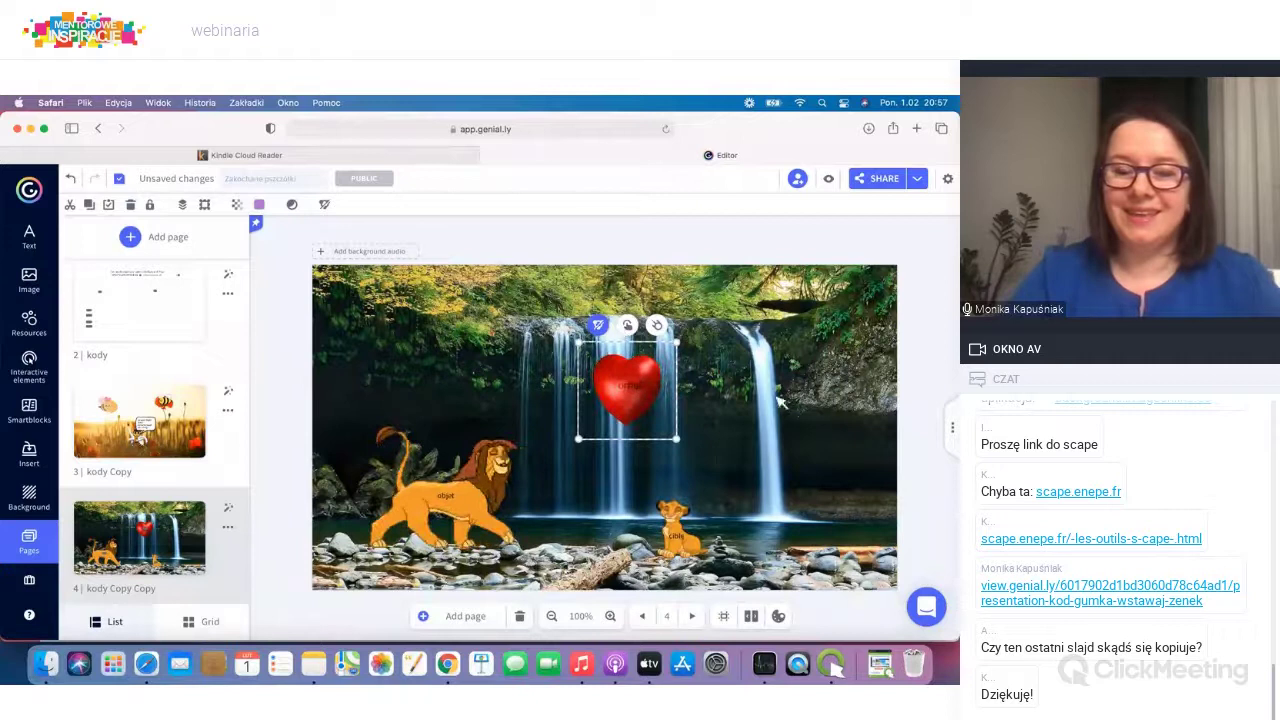
Step: Preview page 4 to test the interaction between the walking lion and the cub, and return to editing
click(830, 179)
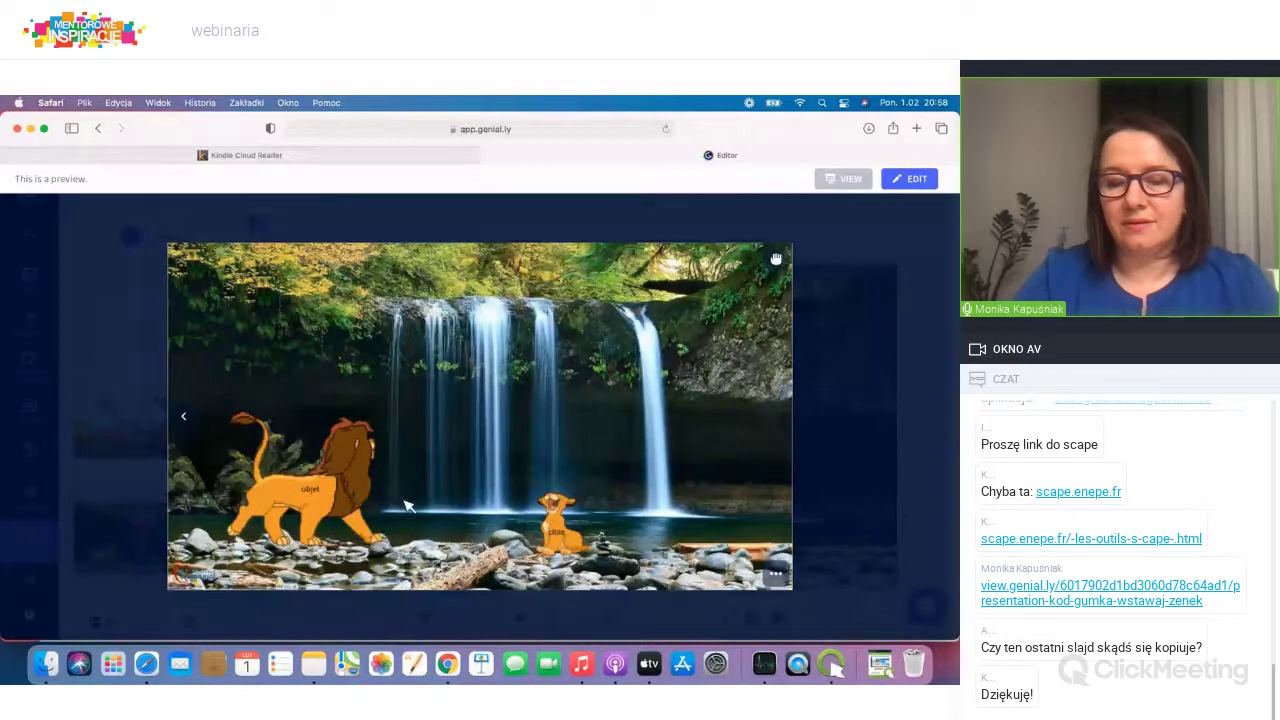
click(530, 522)
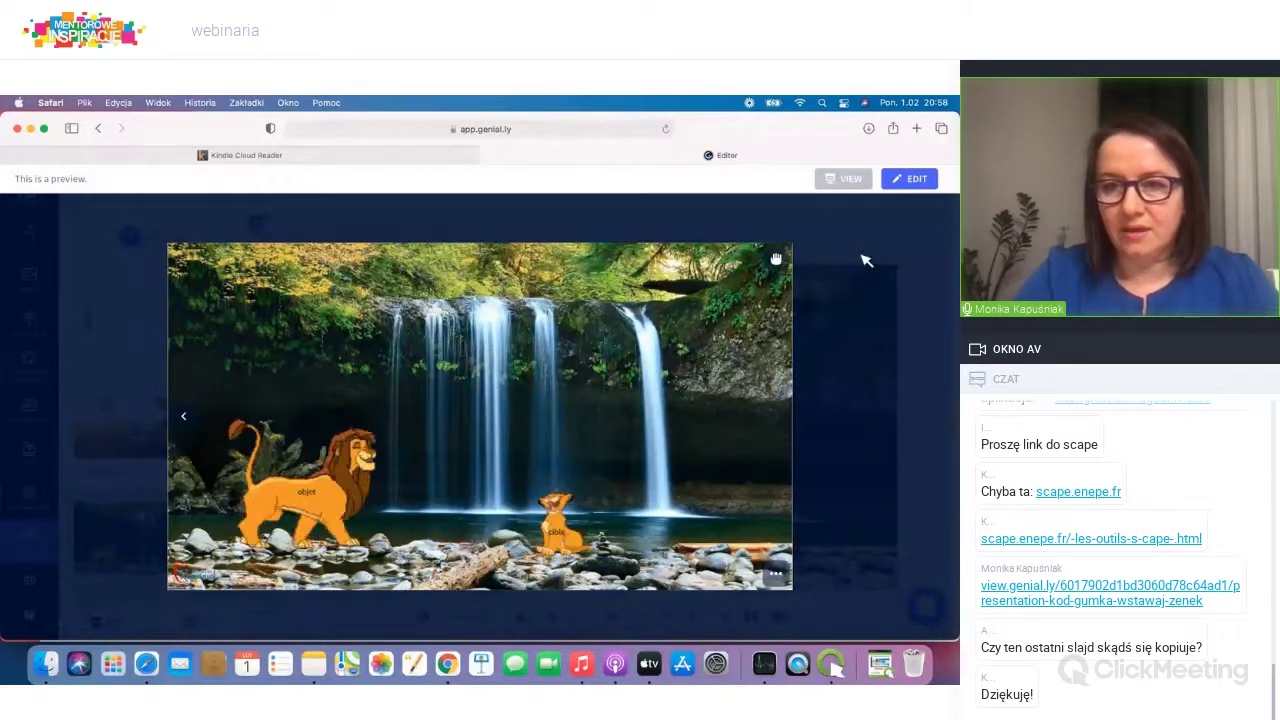
click(916, 184)
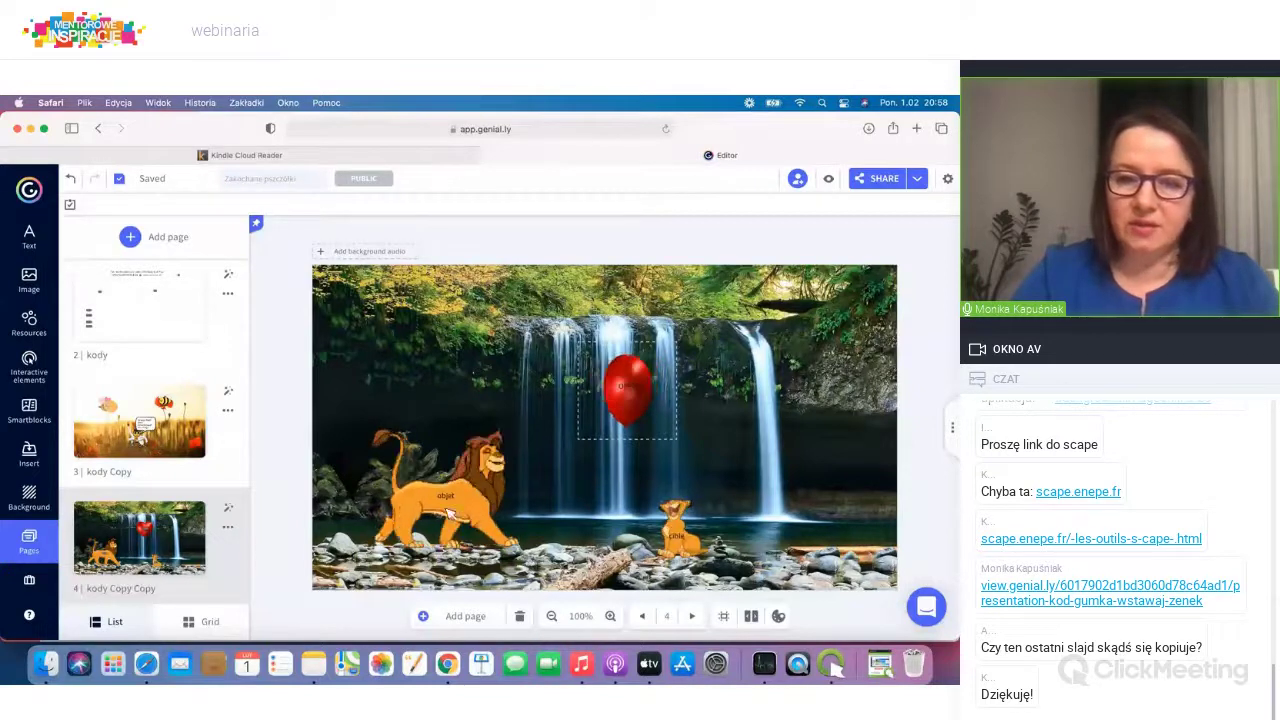
Step: On page 3 (kody Copy), ungroup the pink-winged bee on the pale flower and regroup its elements
click(170, 440)
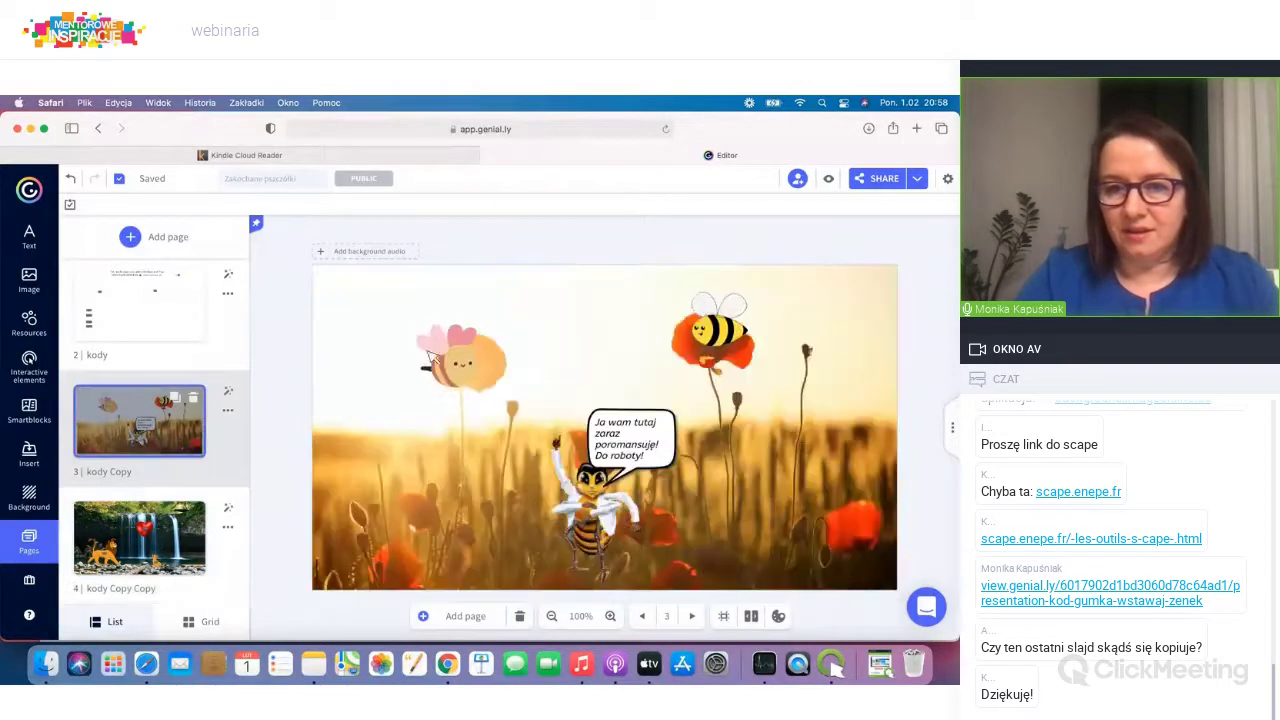
click(464, 372)
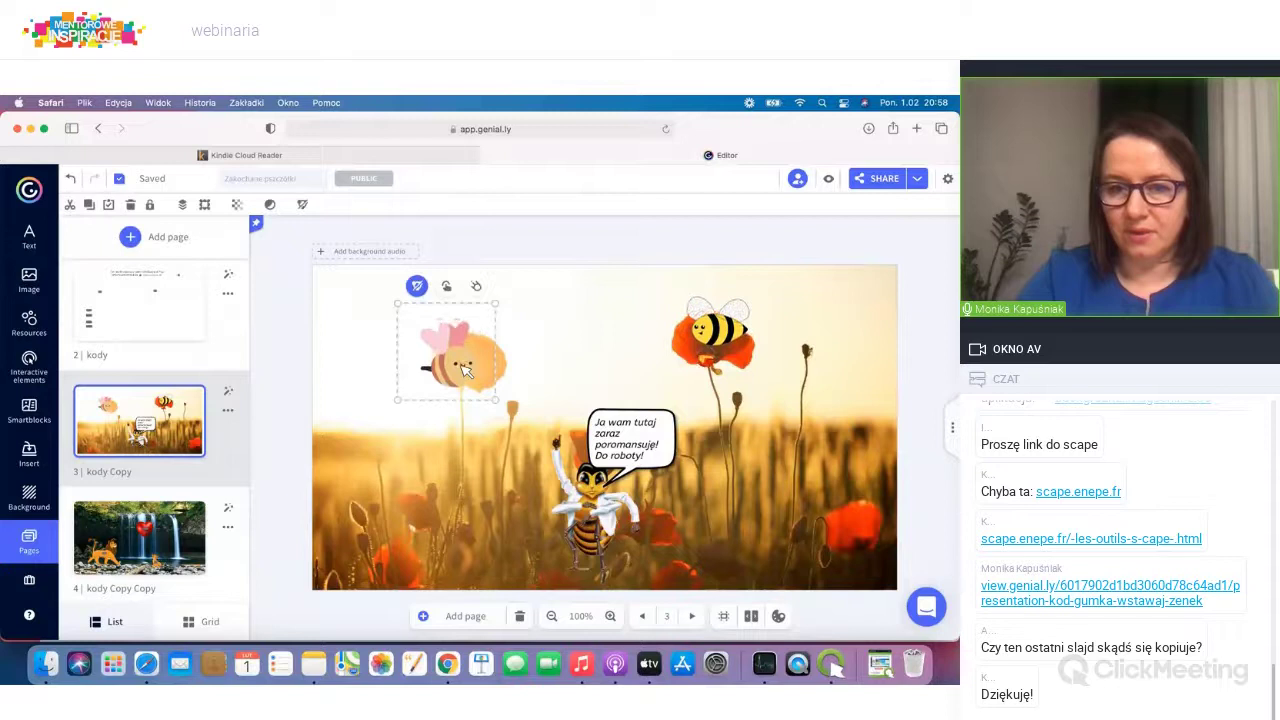
click(419, 287)
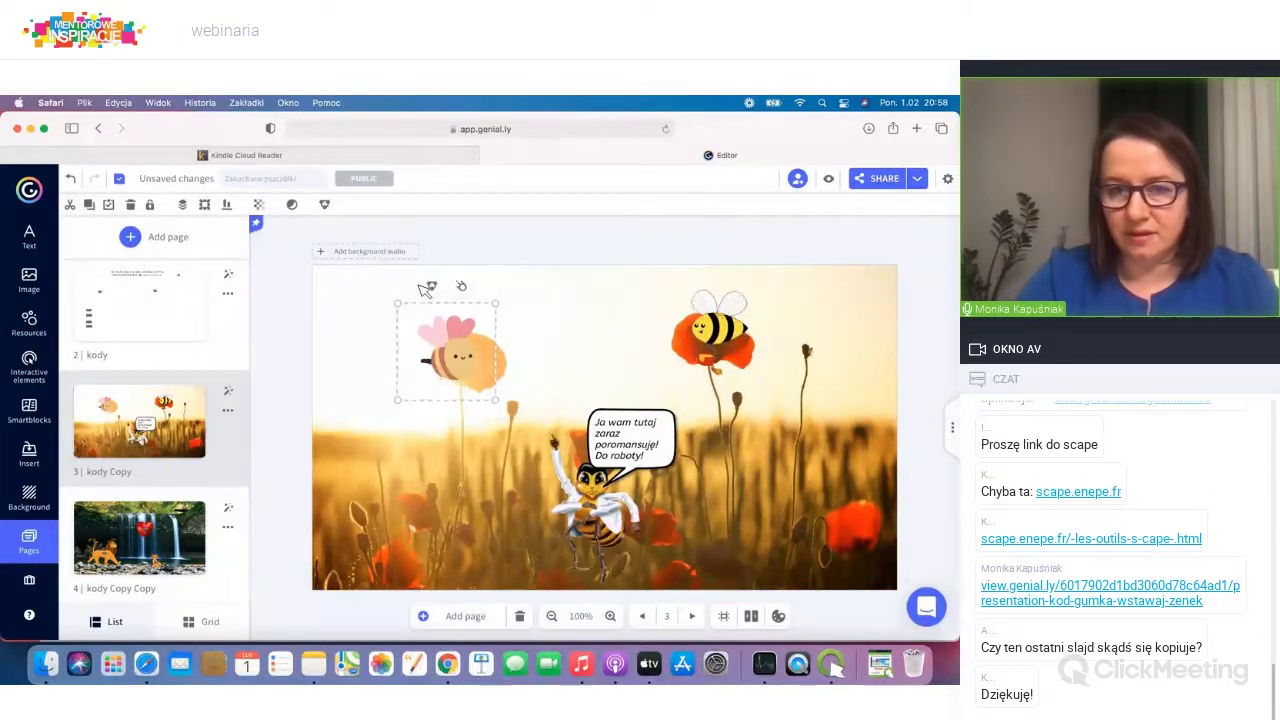
click(549, 345)
drag(437, 415, 470, 366)
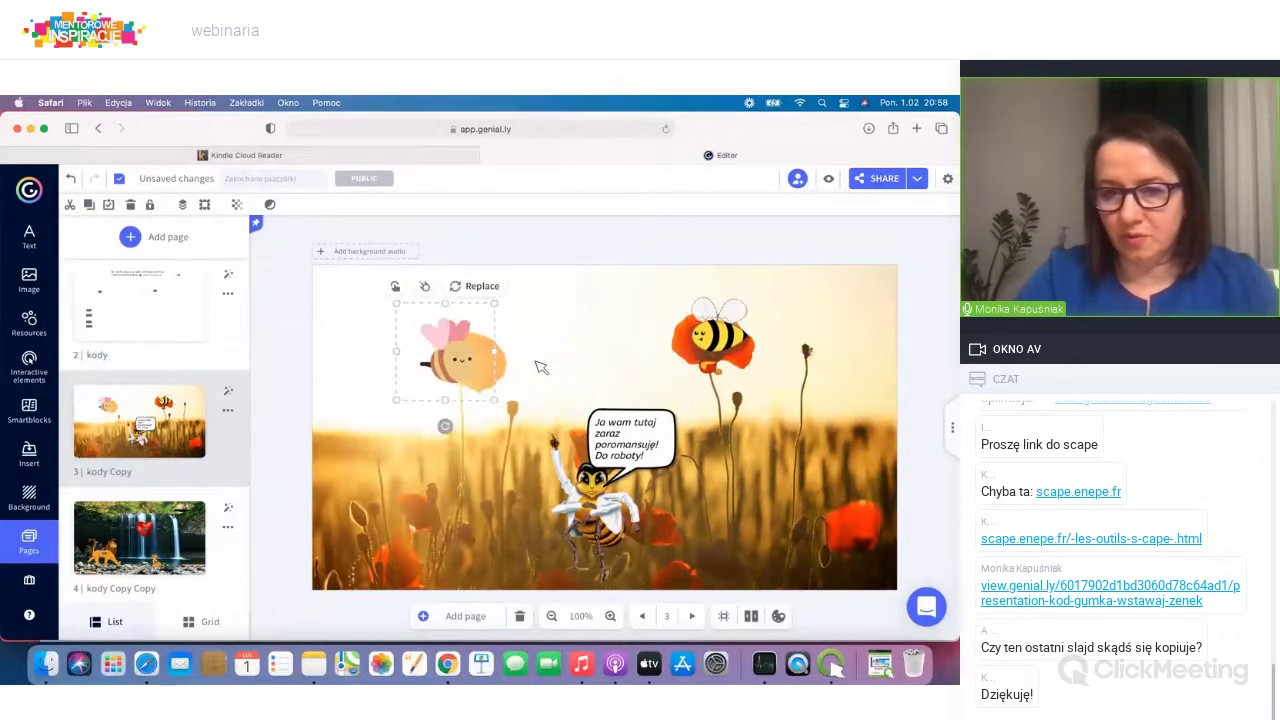
click(489, 409)
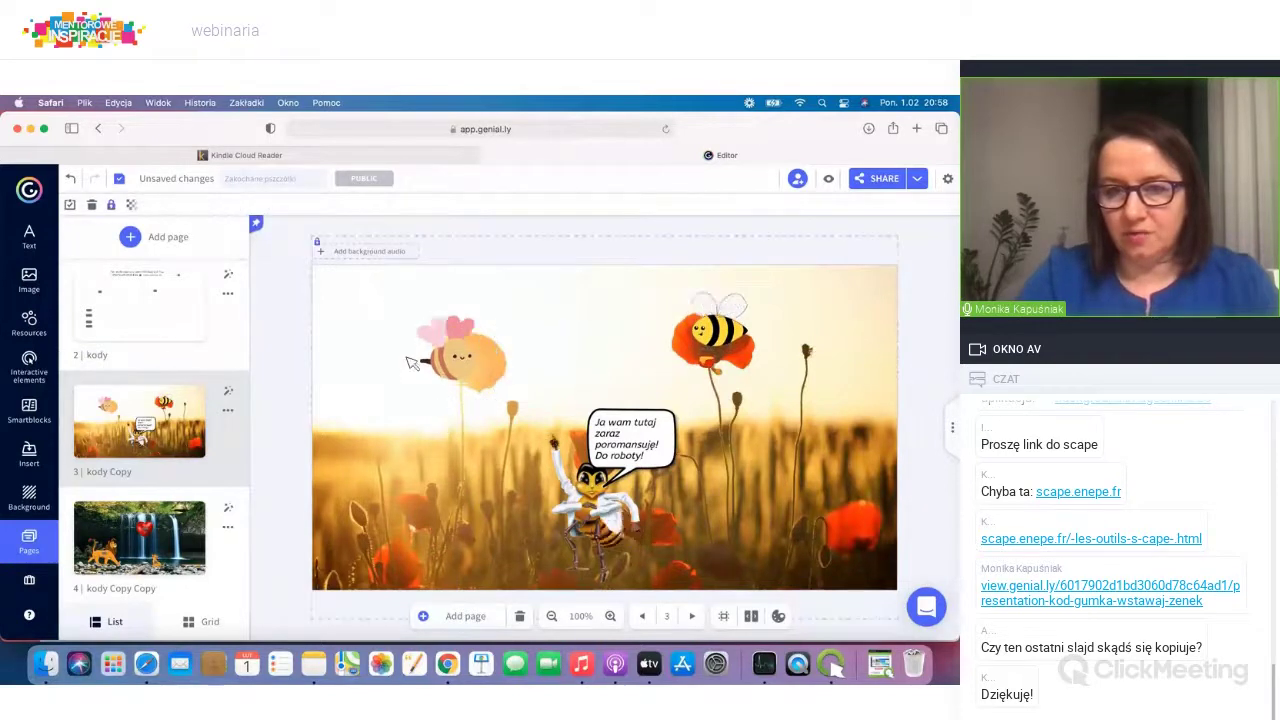
drag(503, 404, 394, 301)
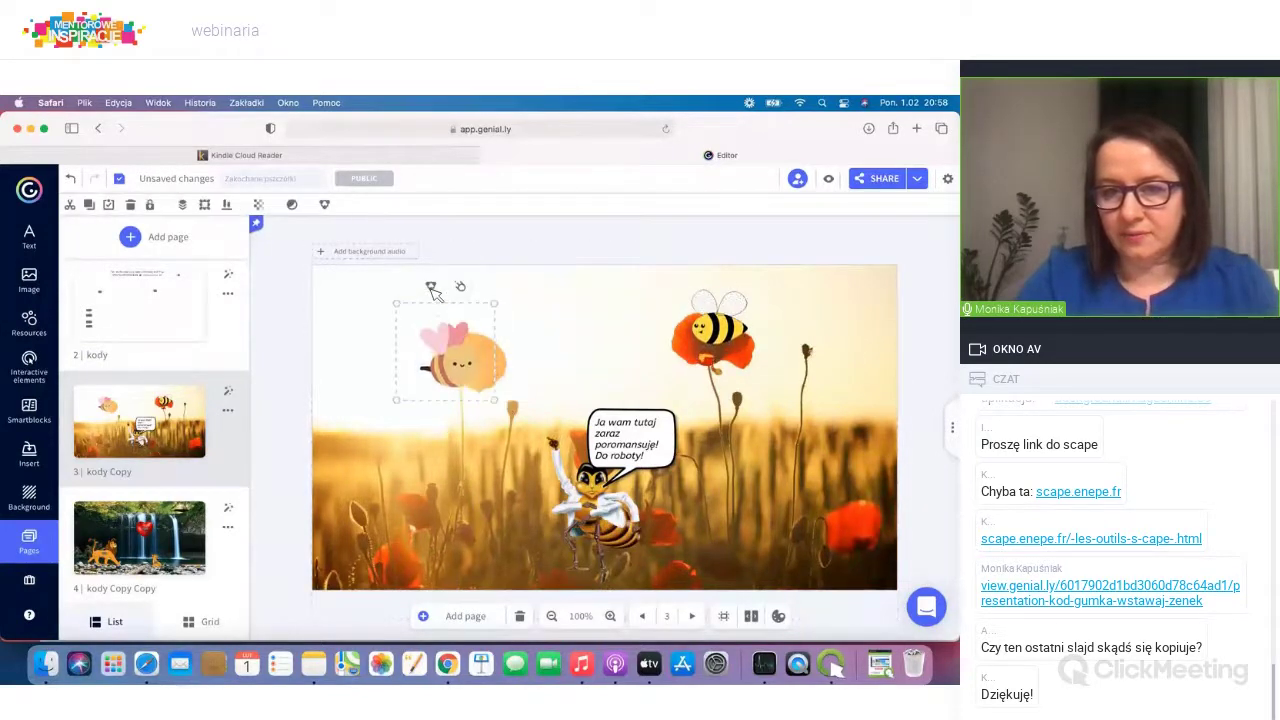
click(432, 288)
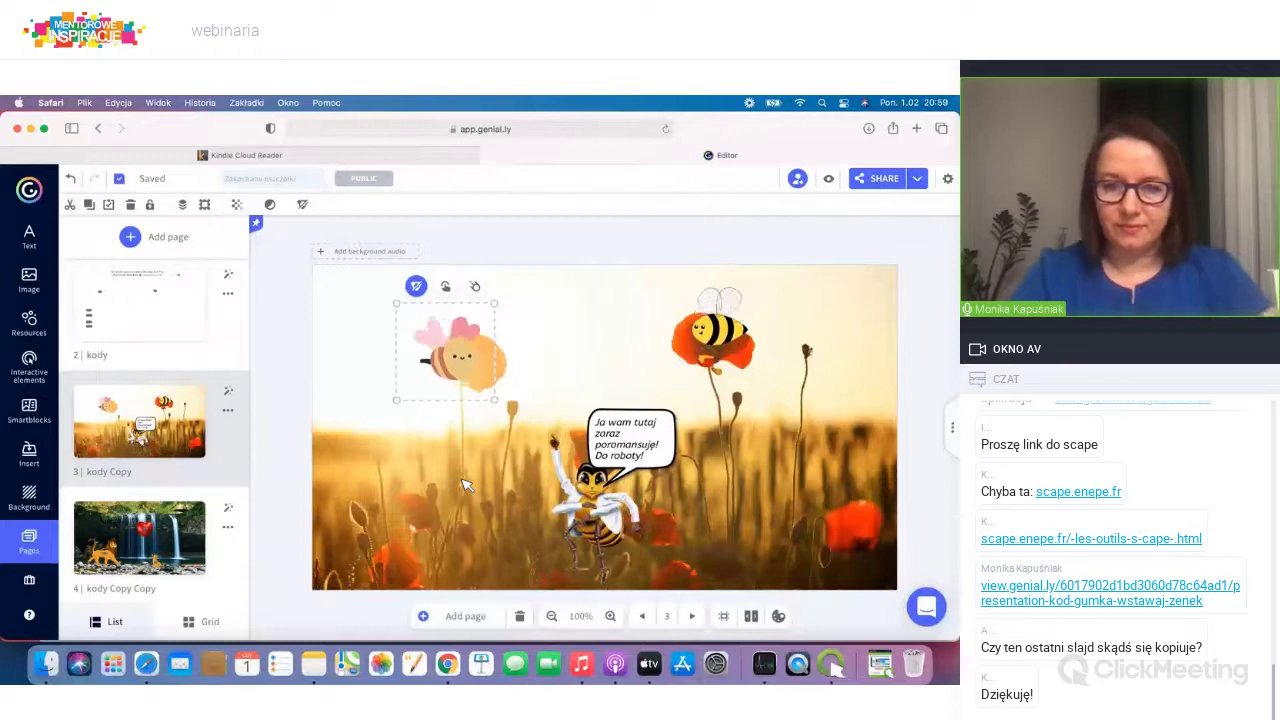
Step: Open page 4 with the waterfall scene and return the published genially to draft form
click(237, 461)
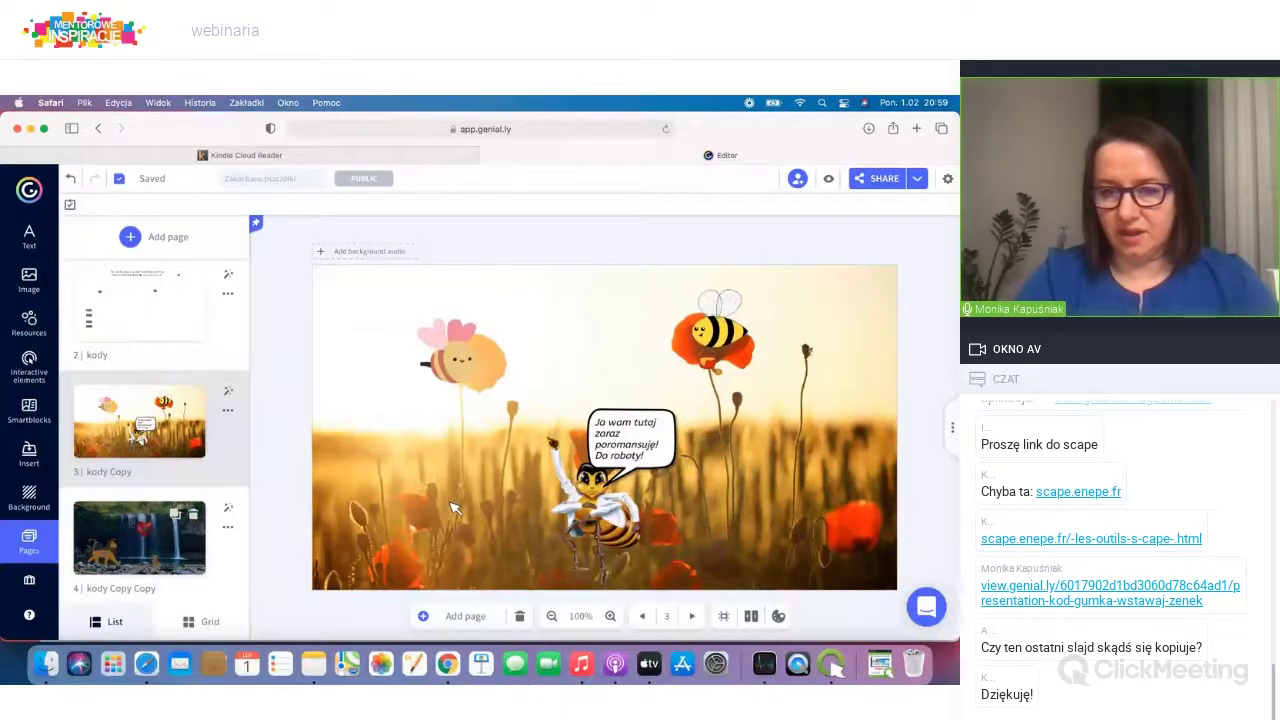
key(Down)
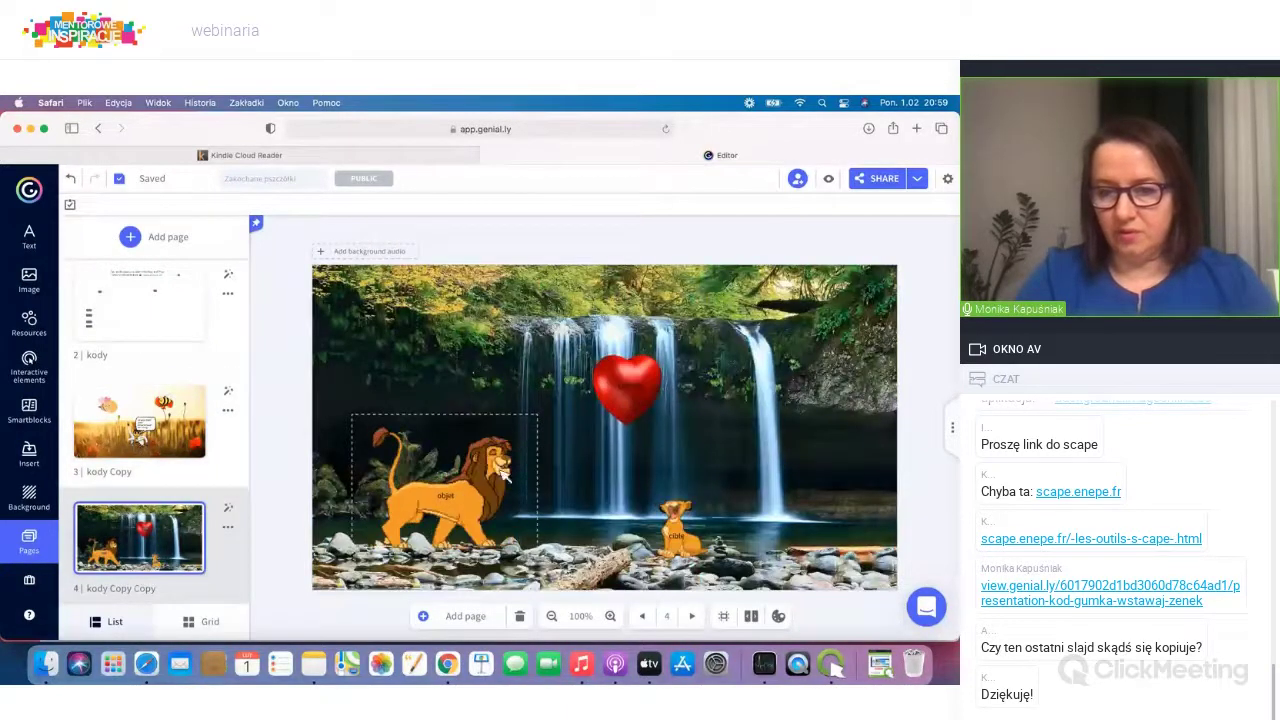
click(363, 178)
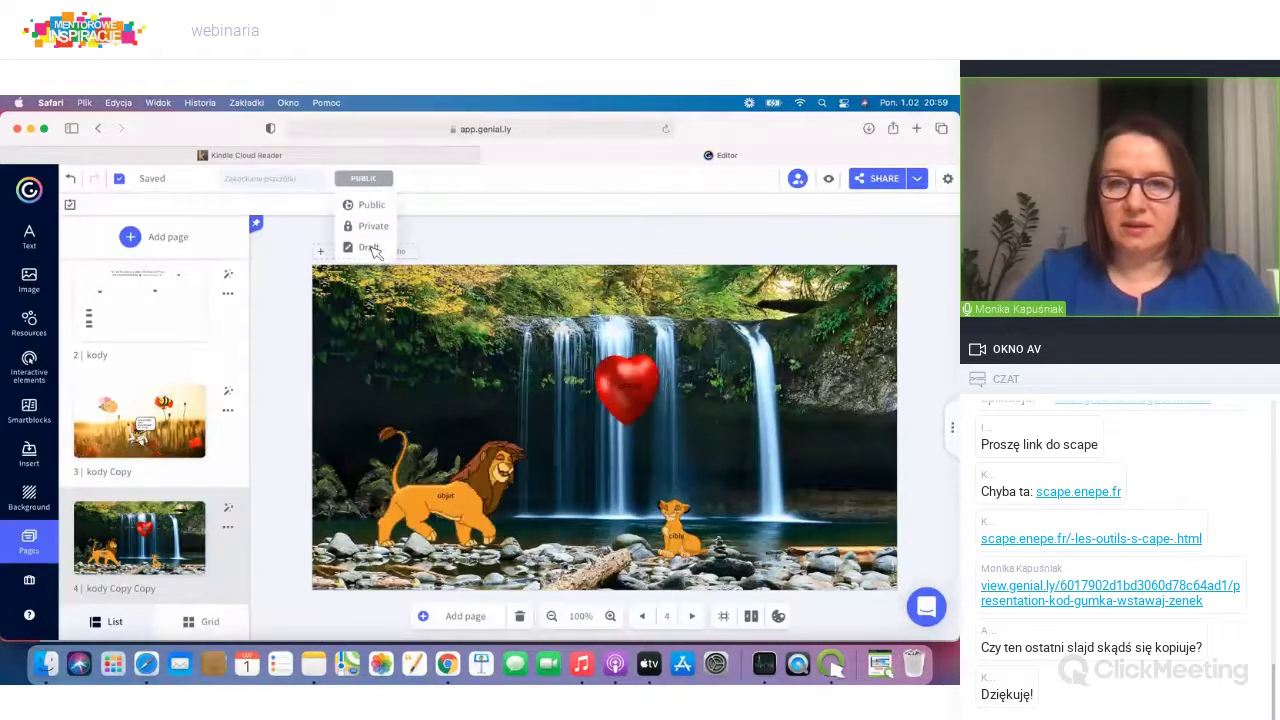
click(368, 246)
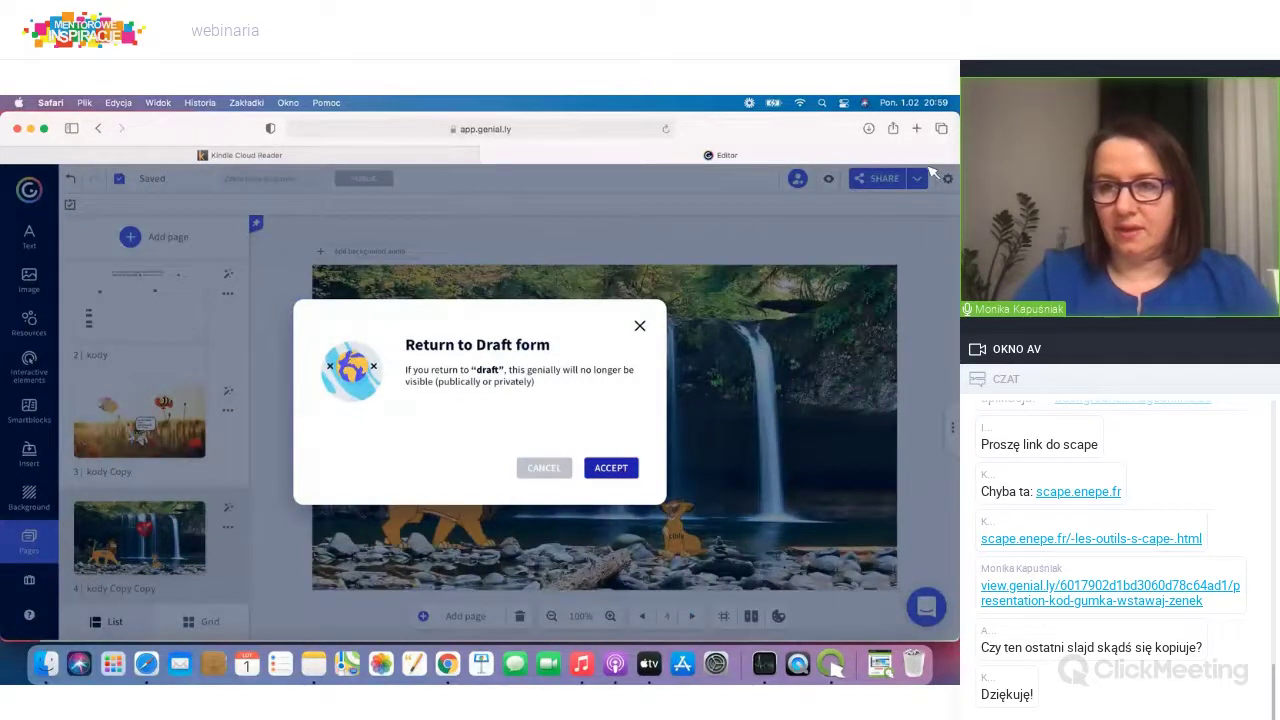
click(611, 468)
Step: Publish the genially as public online with the reusable option enabled
click(896, 182)
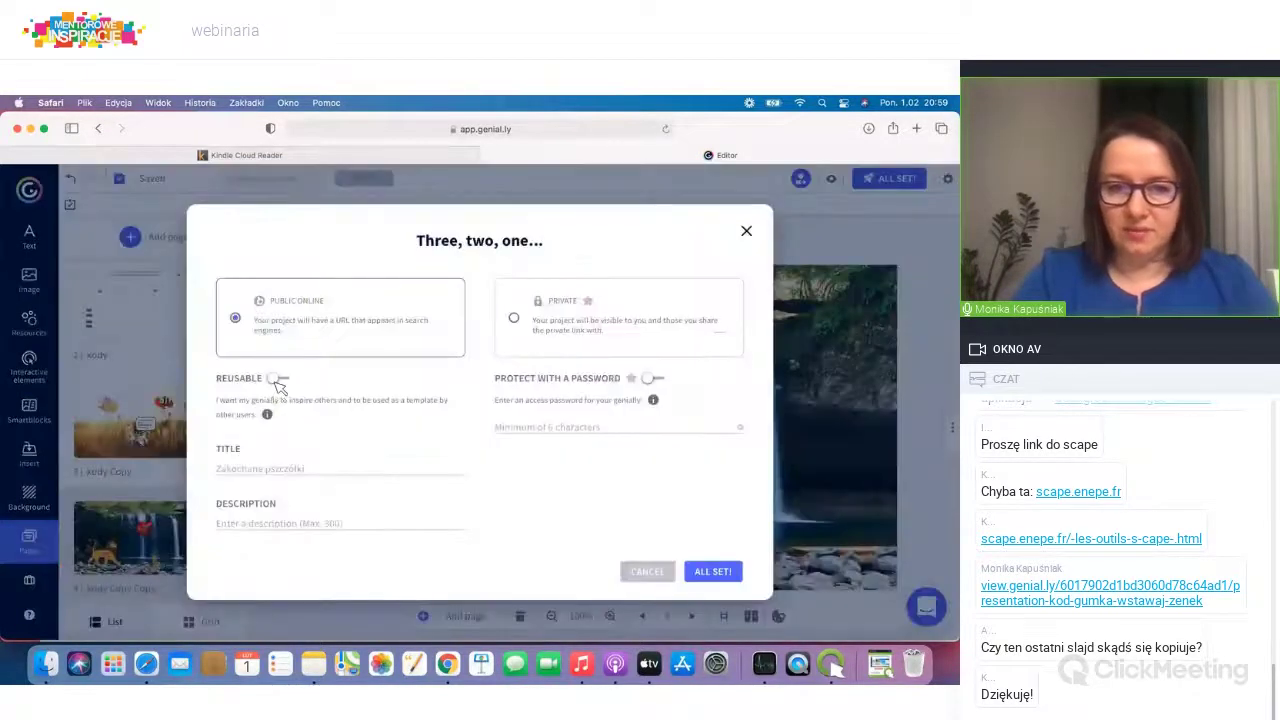
click(283, 379)
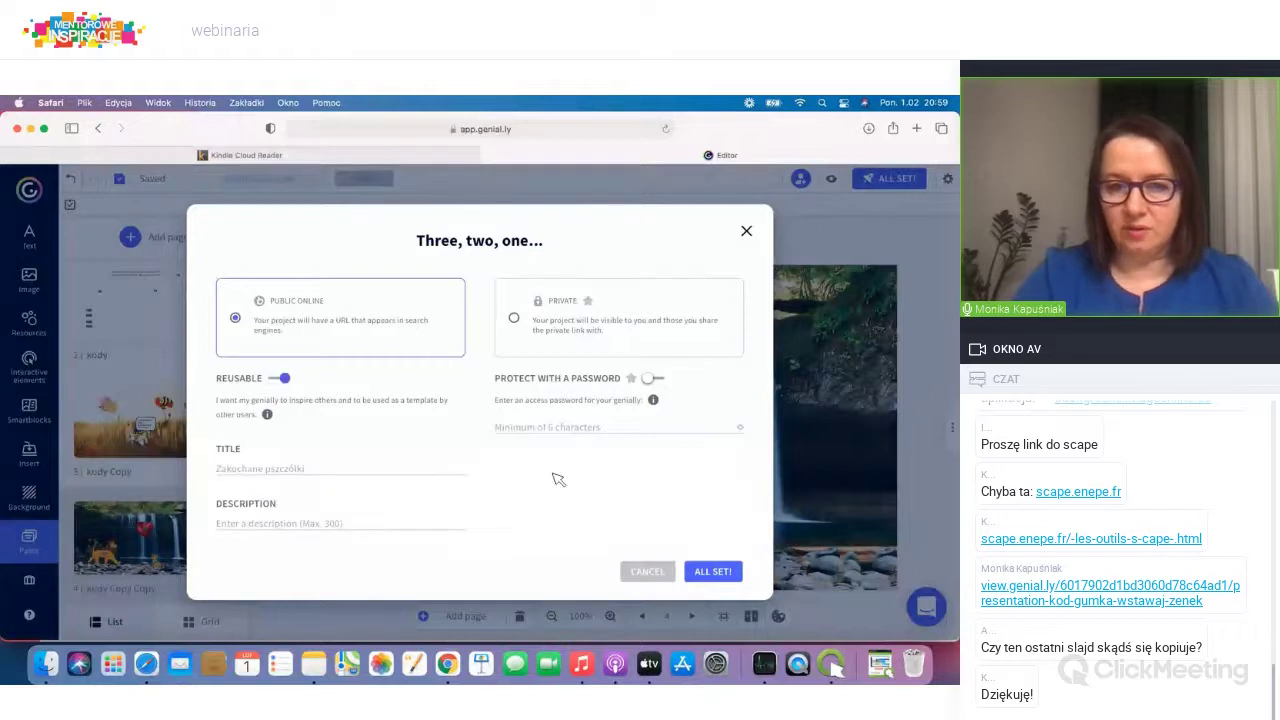
click(717, 572)
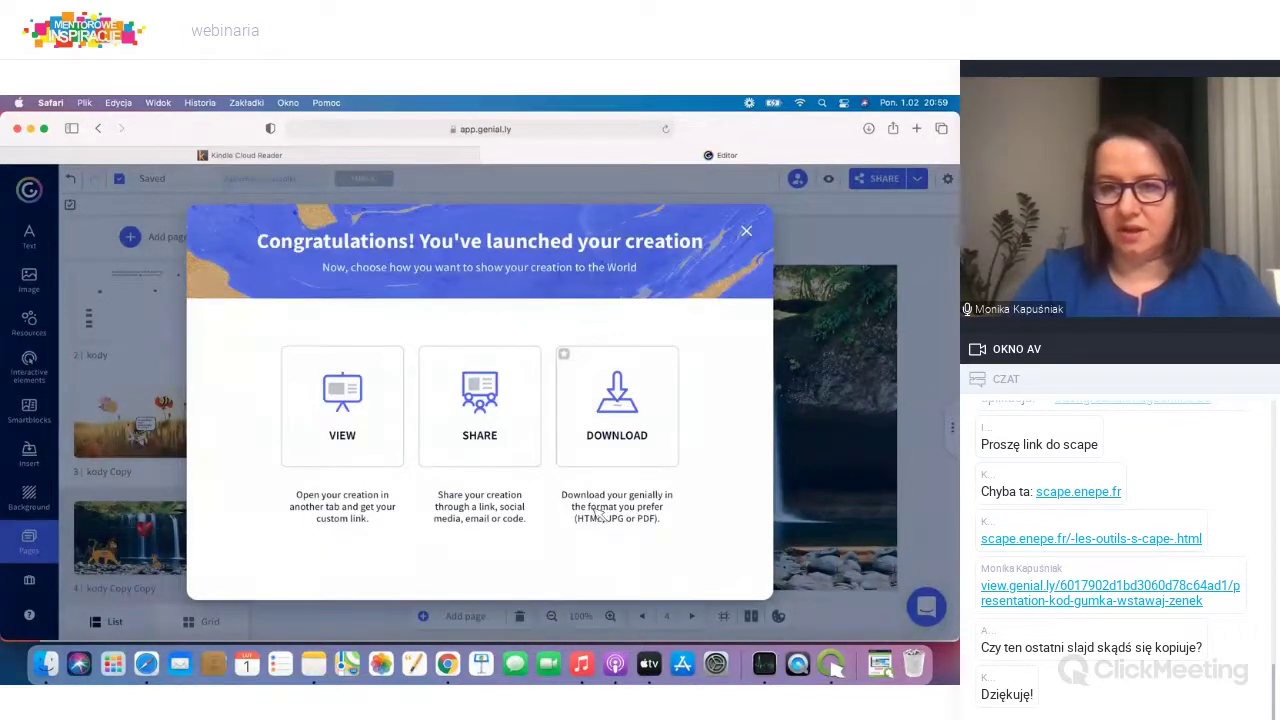
Step: Copy the published genially's social page link from its sharing options
click(518, 420)
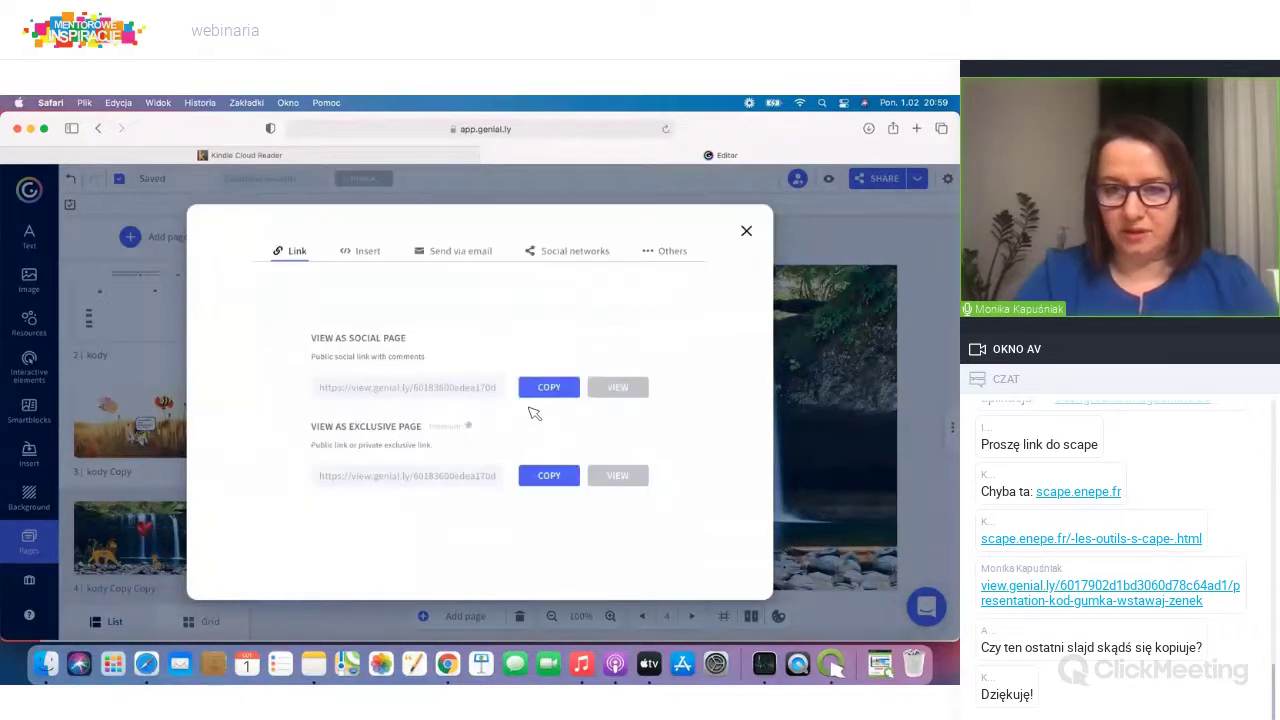
click(558, 390)
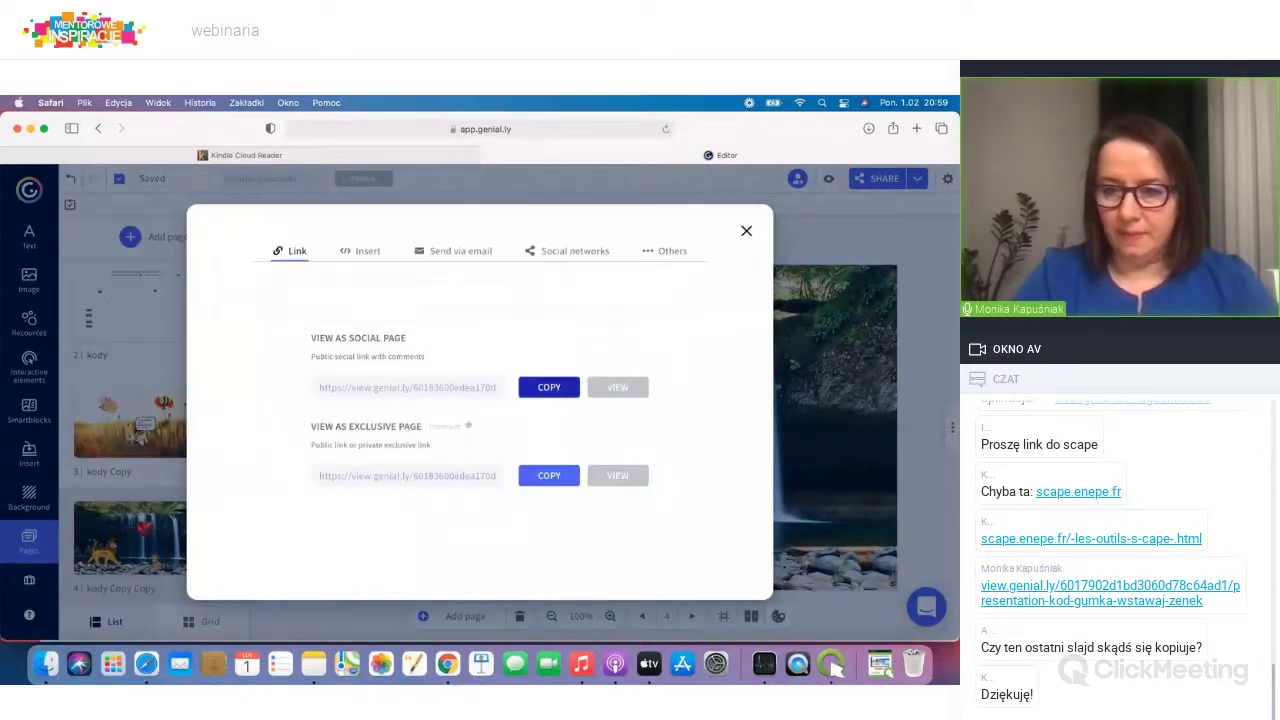
key(Escape)
Step: Switch to the ClickMeeting window, send the copied genially link in the chat, and minimise the window
click(795, 505)
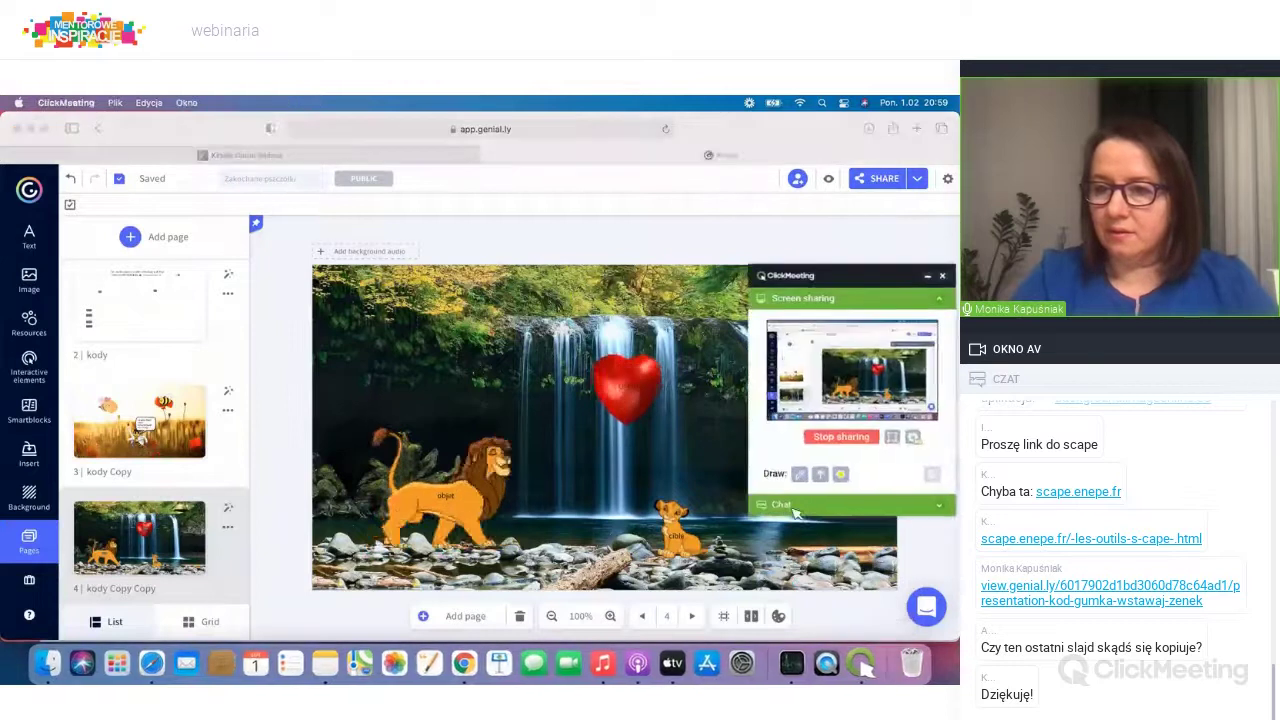
click(790, 505)
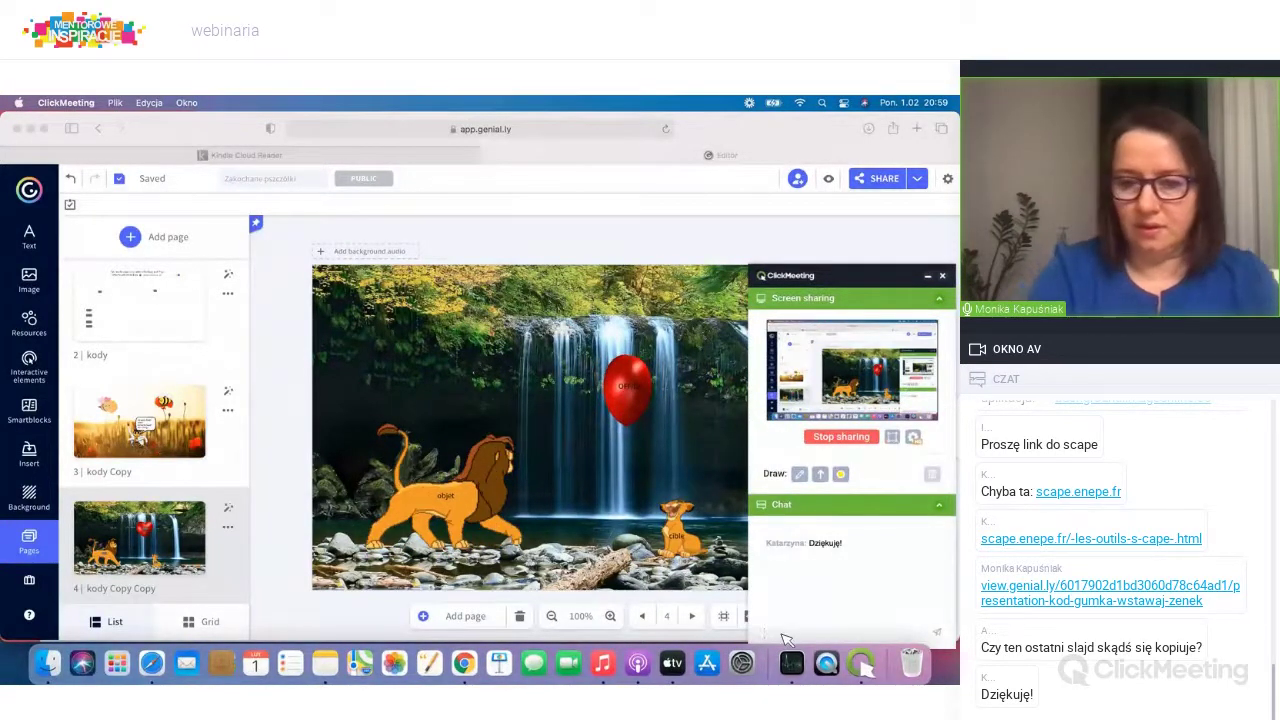
click(787, 634)
key(super+v)
key(Return)
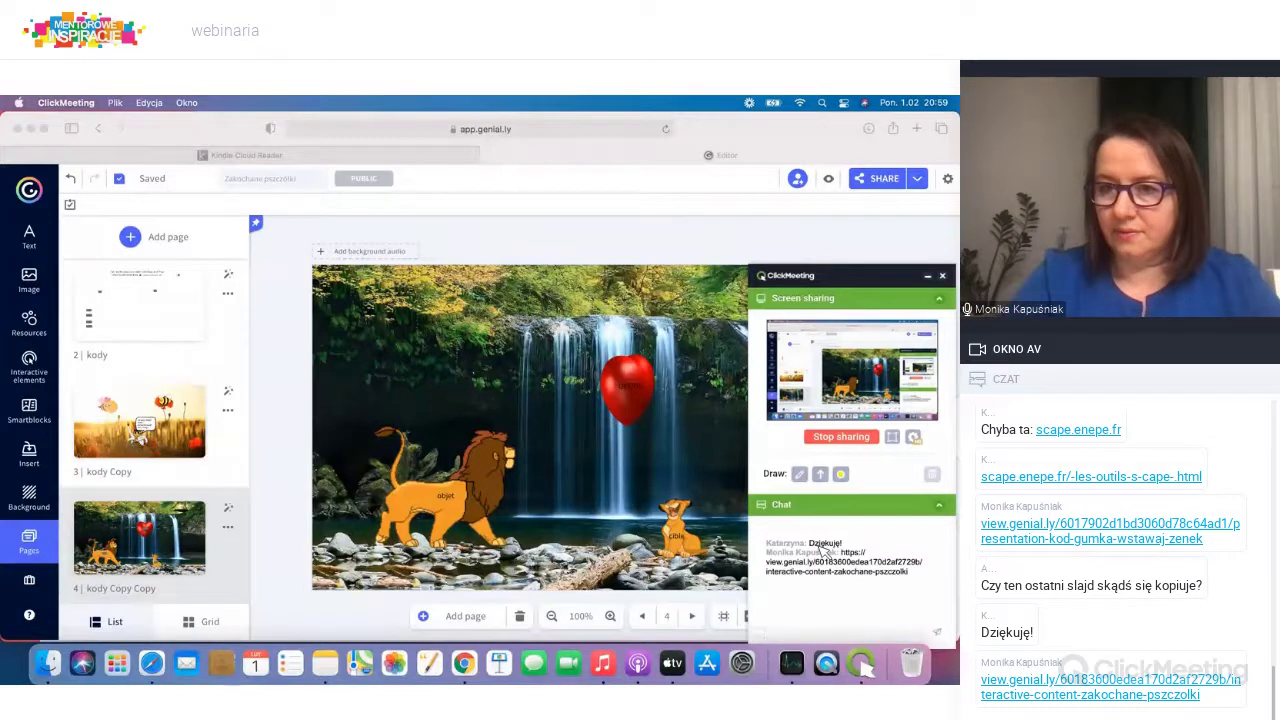
click(928, 276)
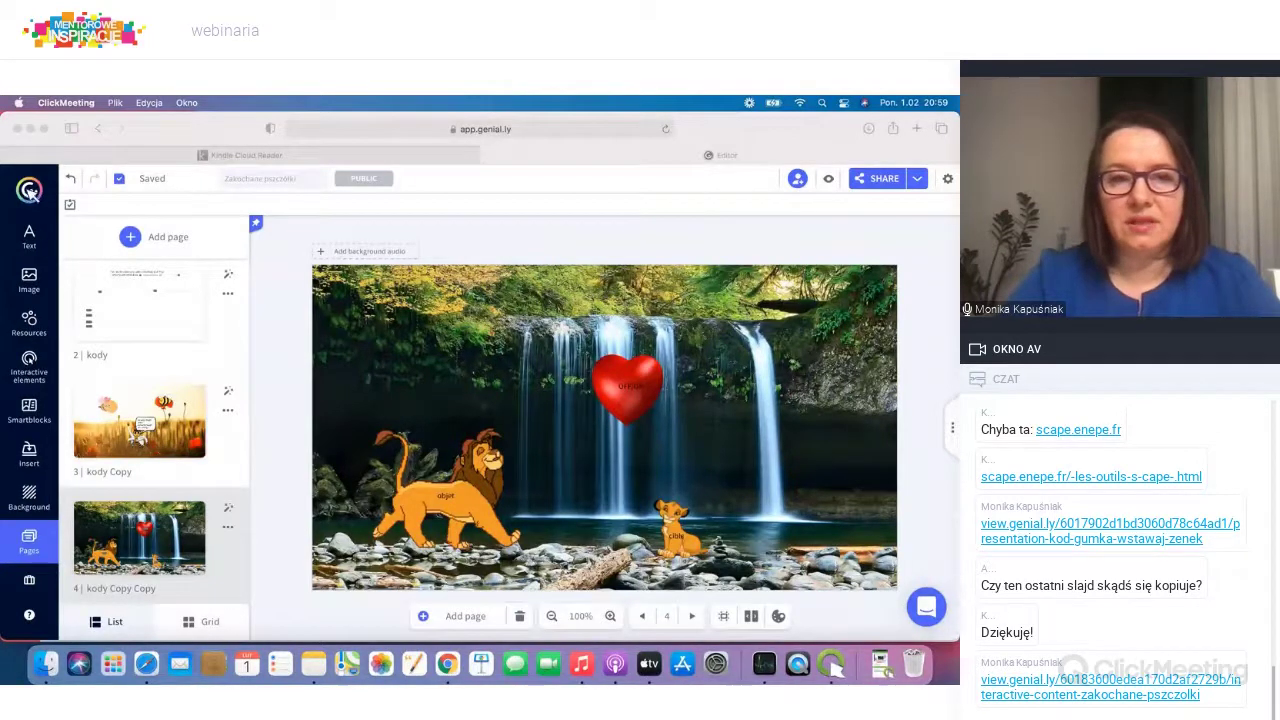
Step: Open the "Mentor 02.02.2021" folder in My creations and view the "Znajdź wyrazy/obrazki/pola tabeli" genially
click(36, 198)
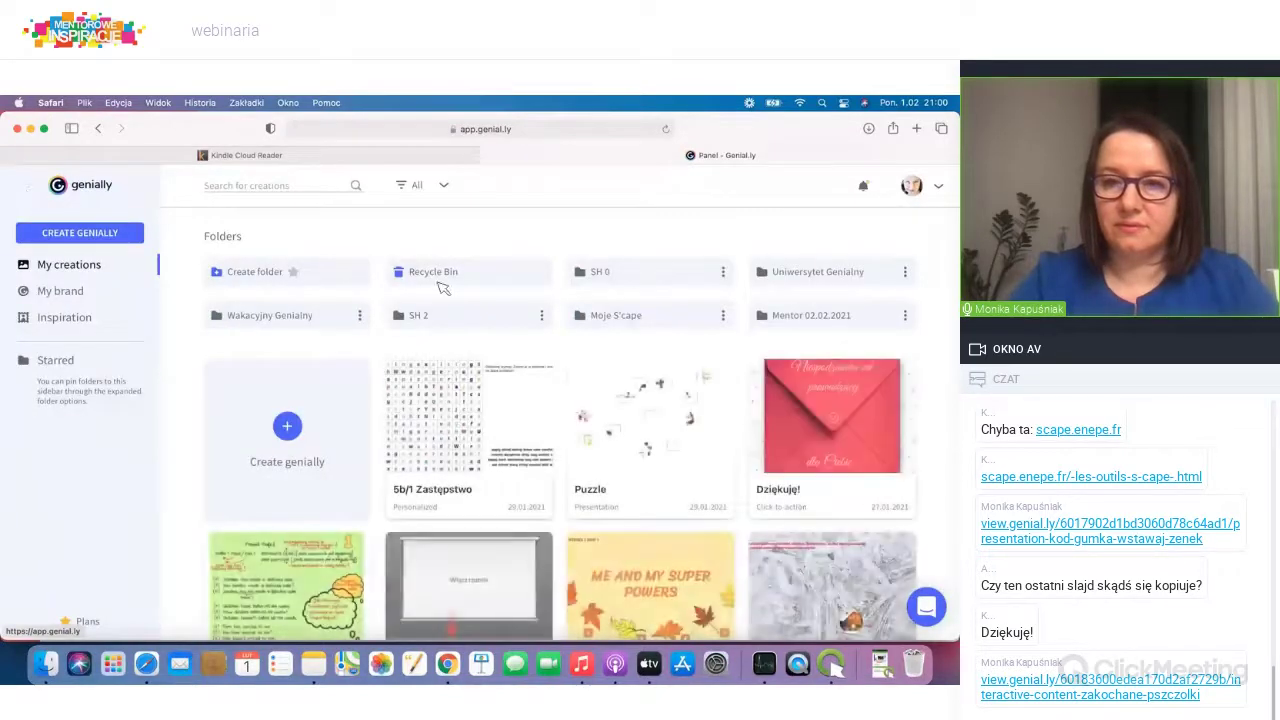
click(812, 315)
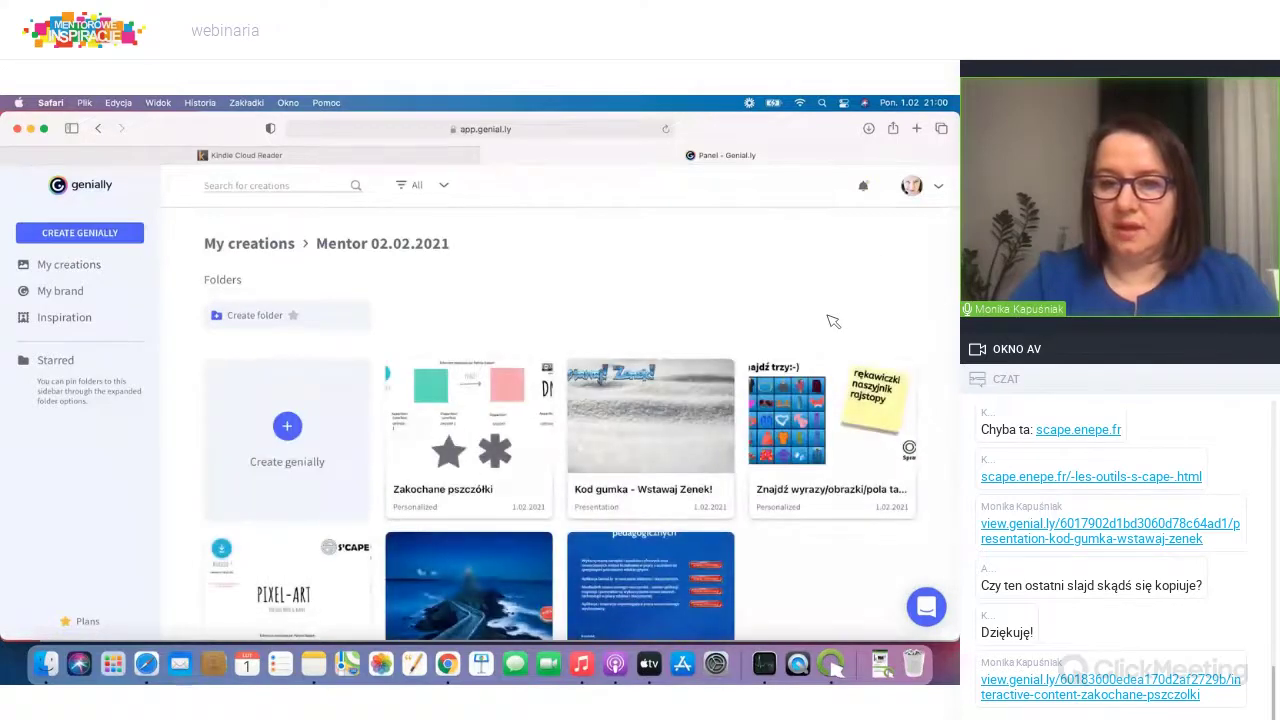
scroll(833, 321, down, 1)
scroll(833, 321, down, 1)
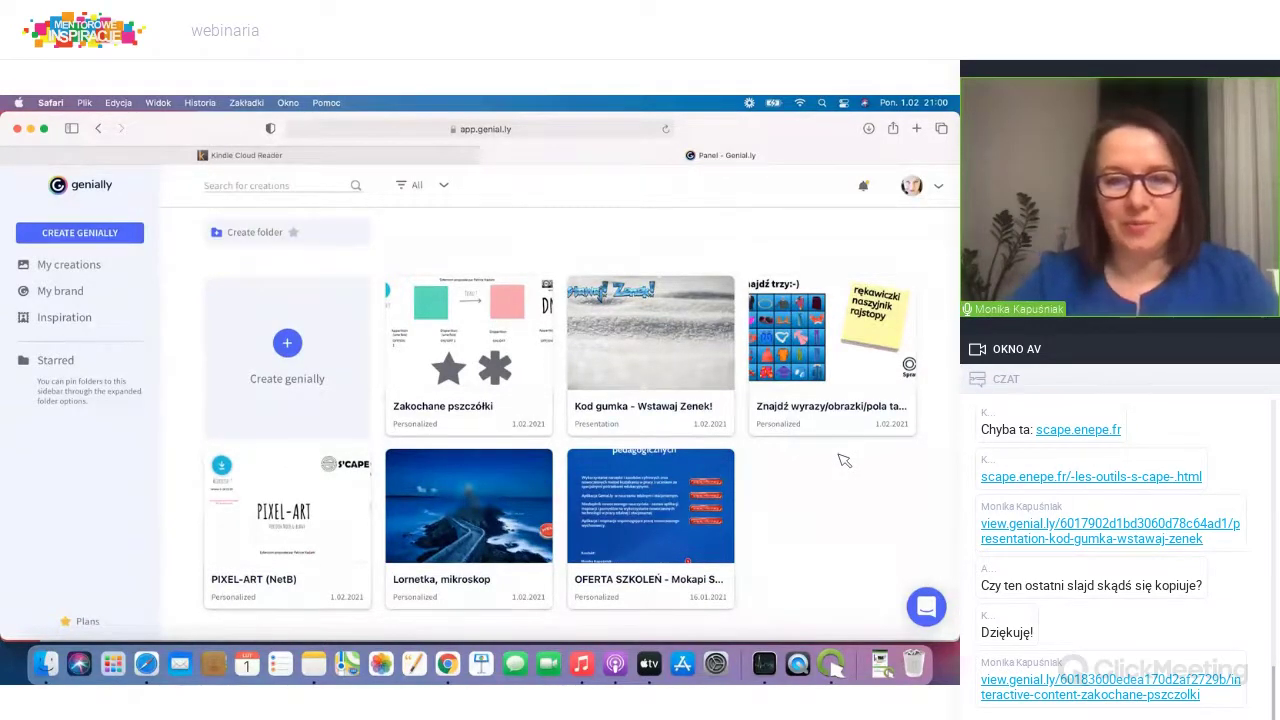
mouse_move(815, 330)
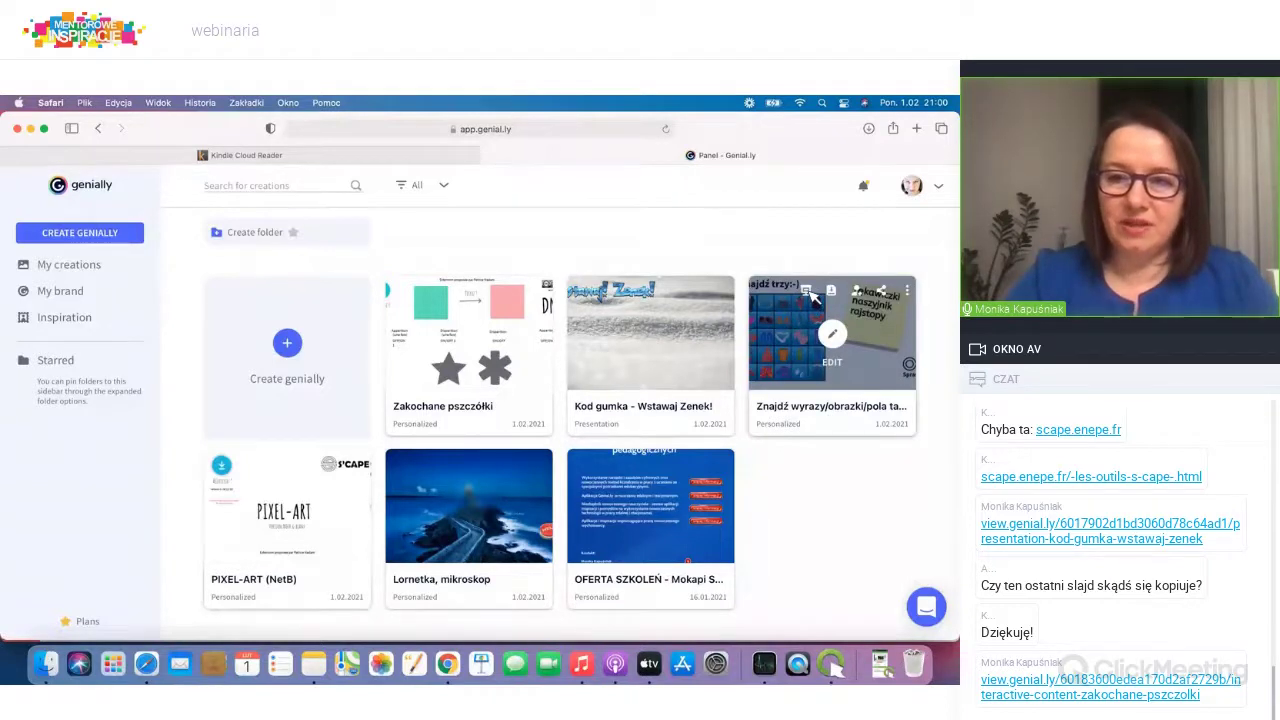
click(815, 297)
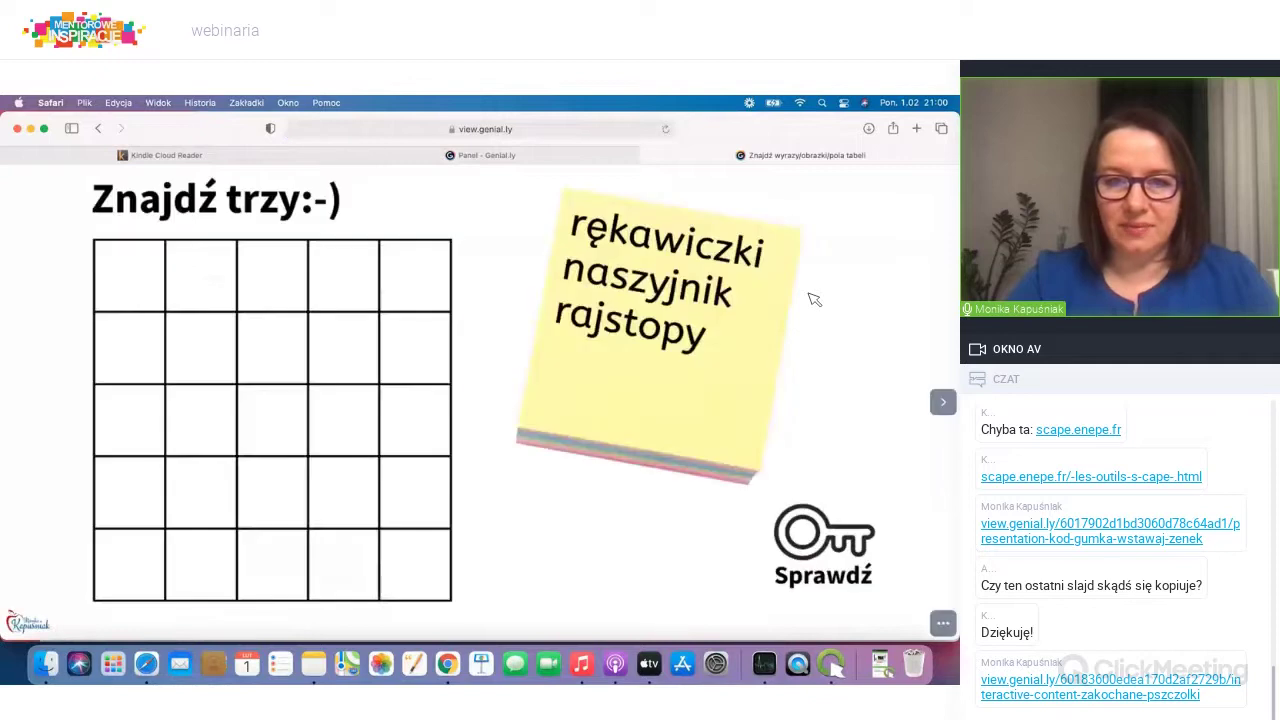
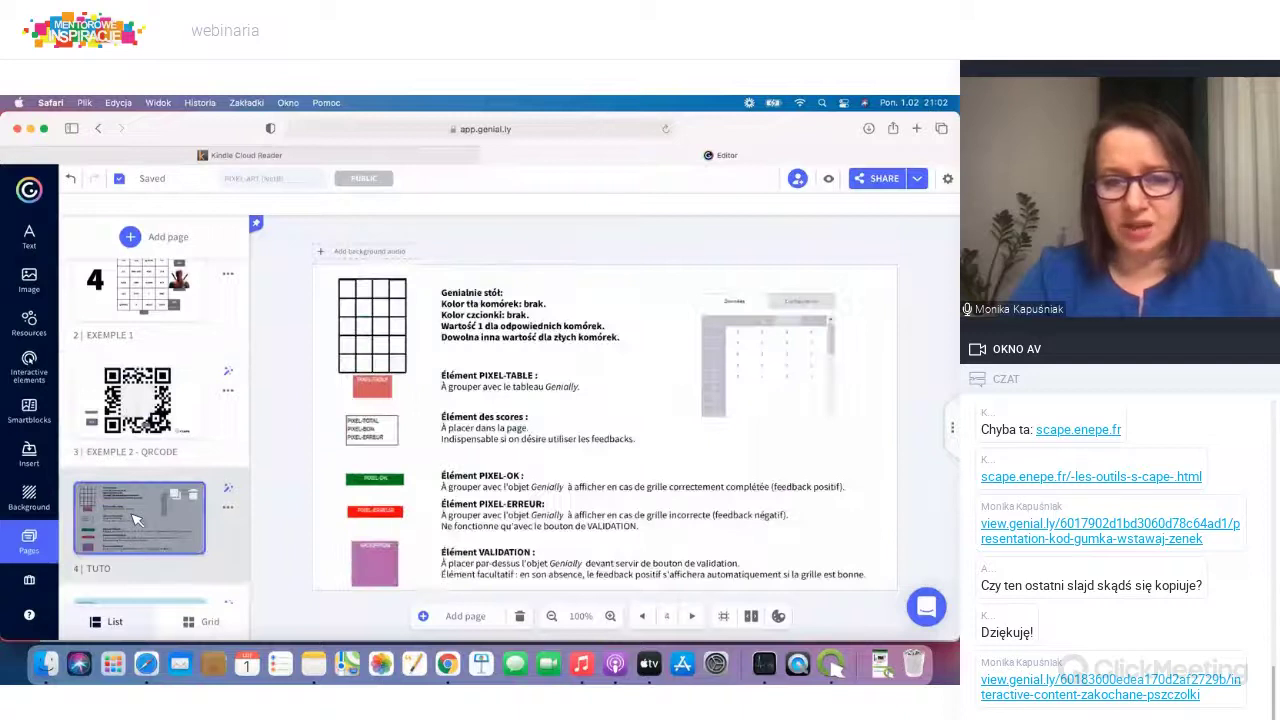
Step: Examine the "Page CREATION" page and its copy in the PIXEL-ART template, nudging the copy's pixel table over the QR code
scroll(138, 519, down, 3)
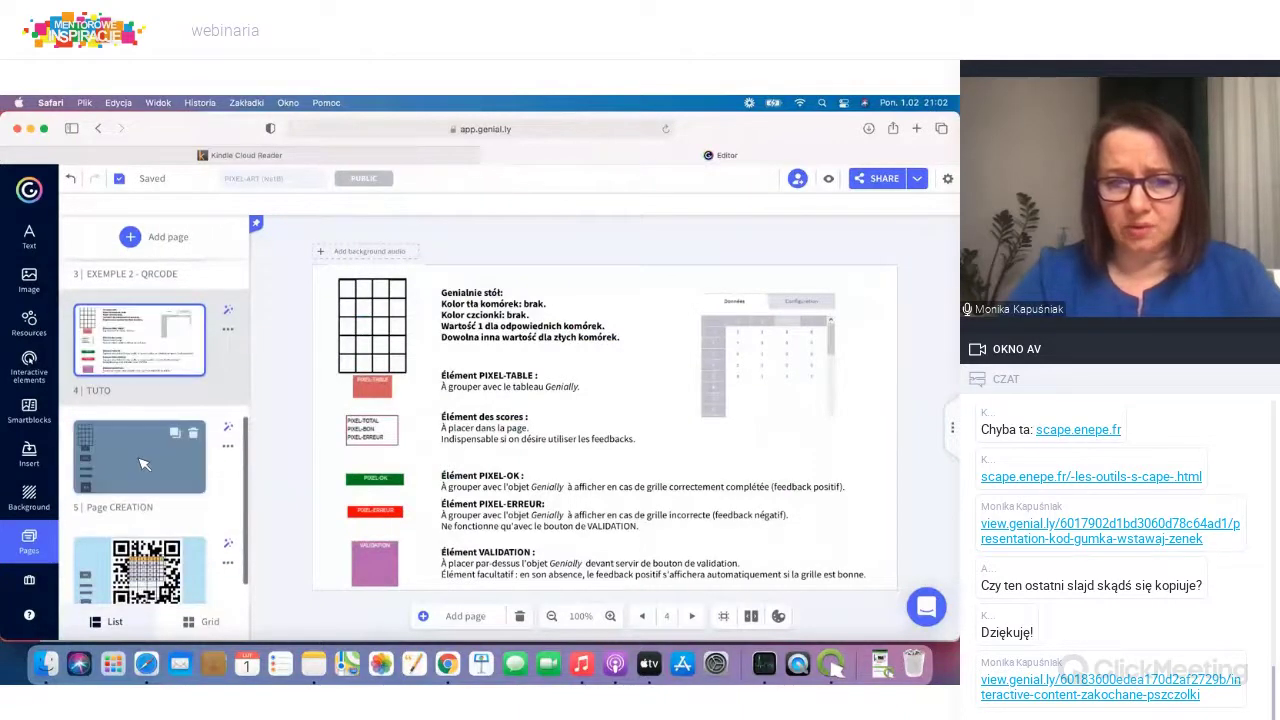
click(143, 464)
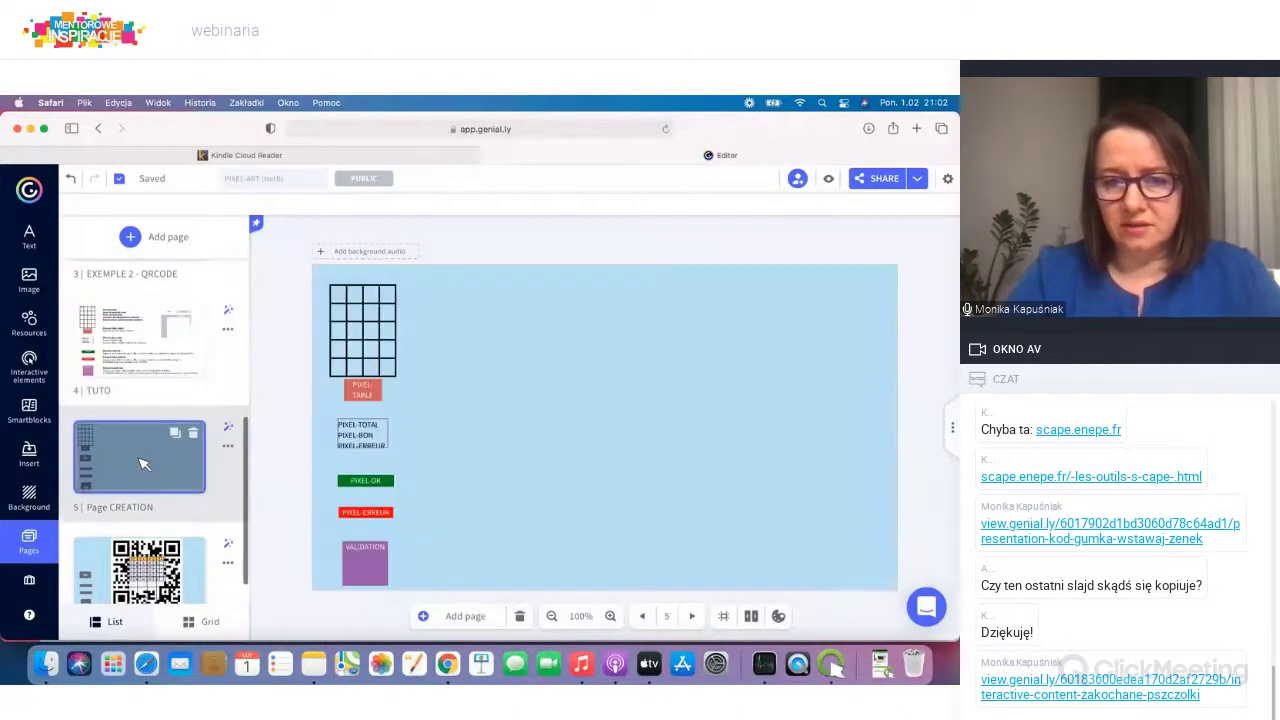
scroll(143, 464, down, 1)
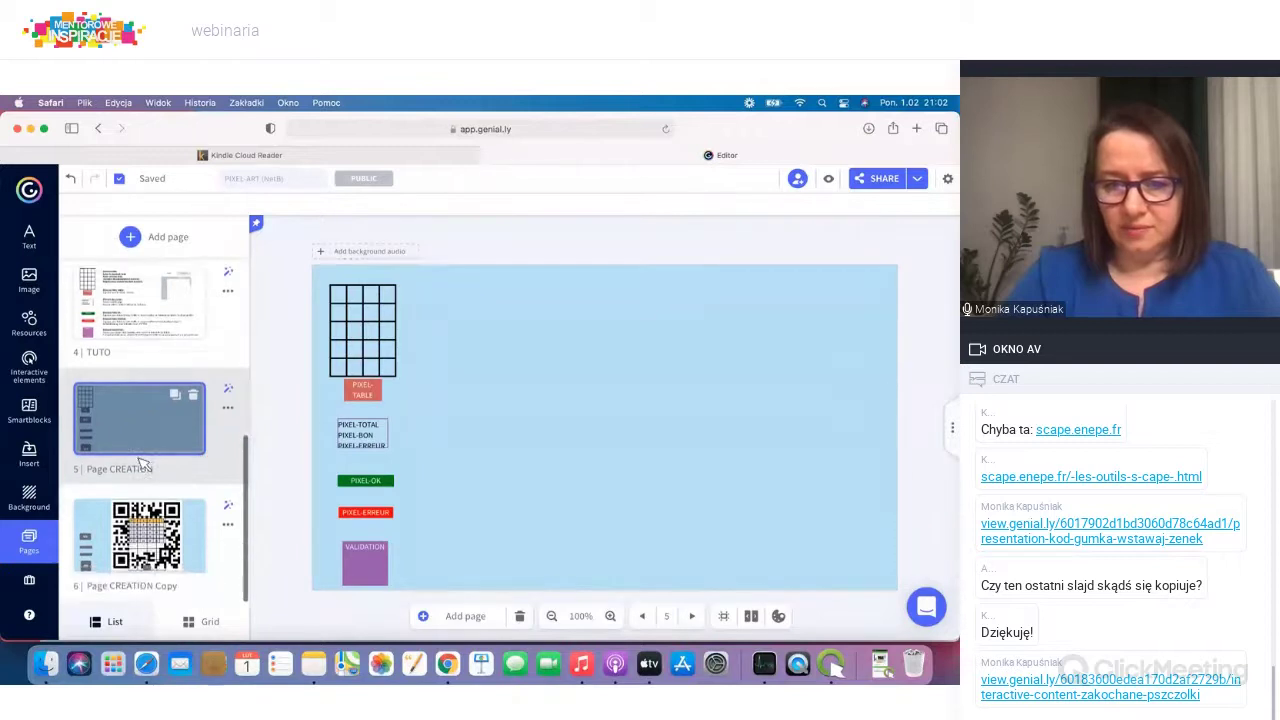
click(143, 546)
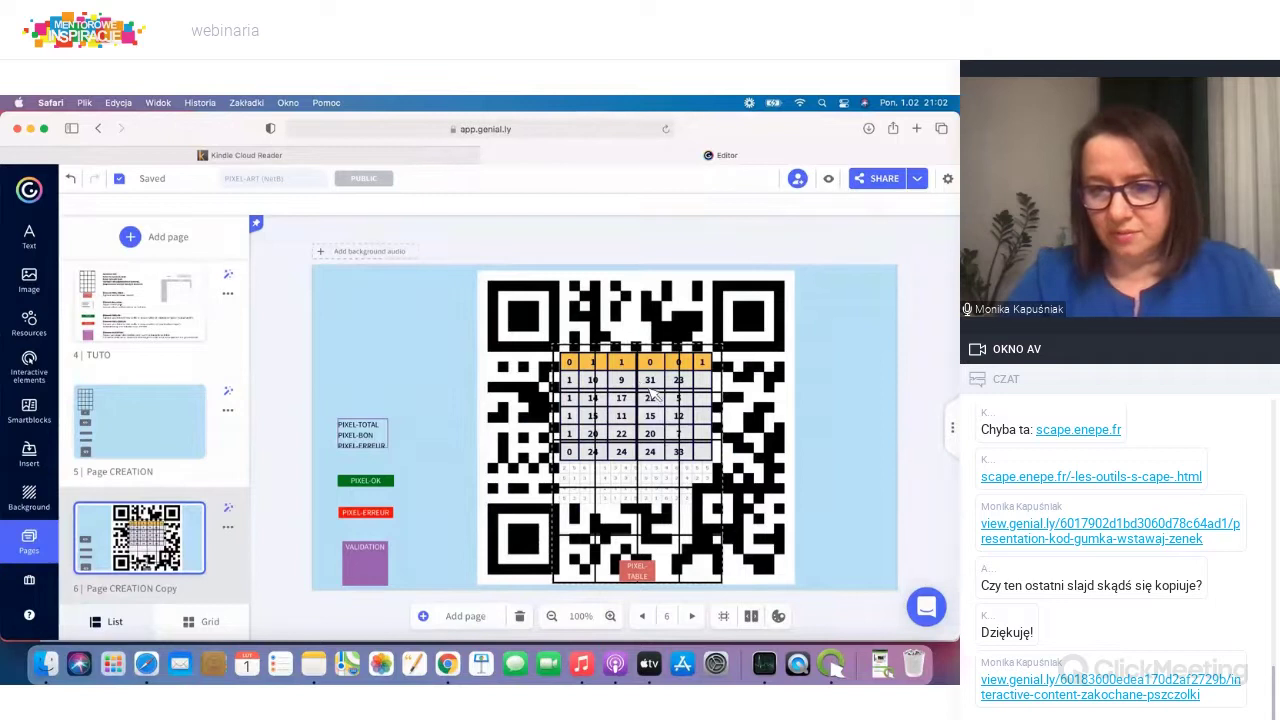
drag(645, 389, 650, 394)
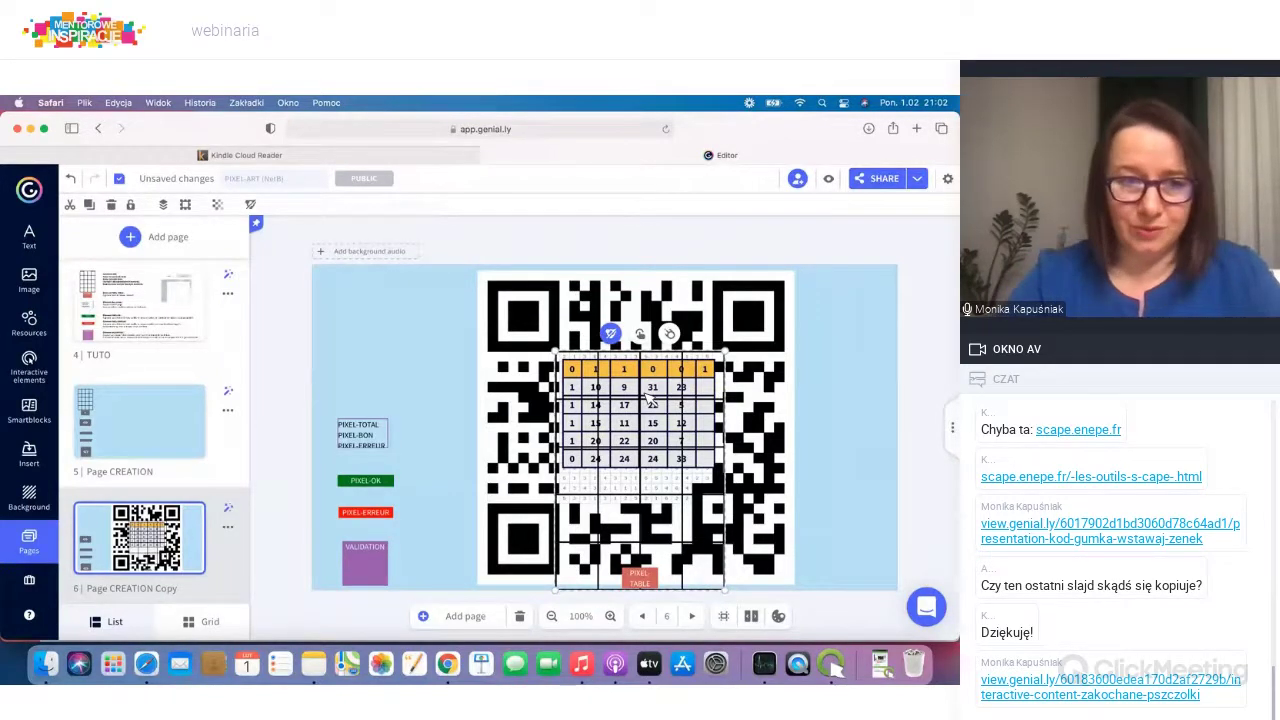
click(152, 429)
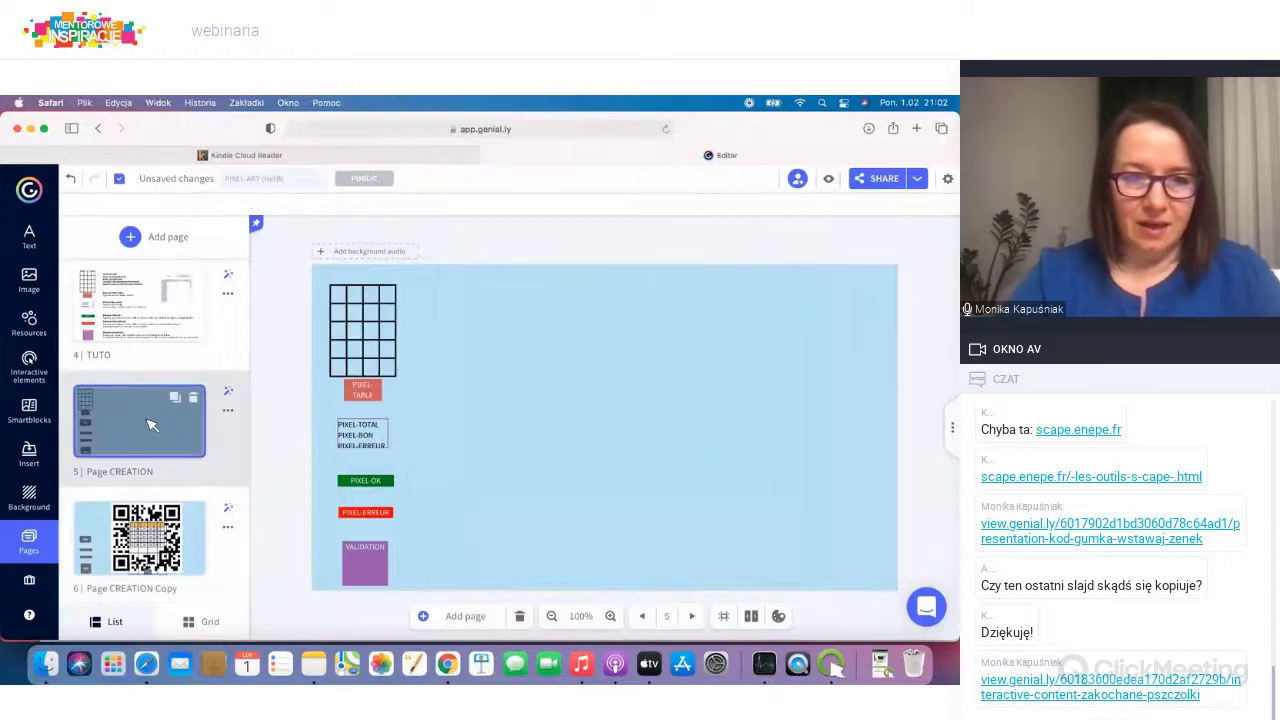
Step: Leave the PIXEL-ART editor without saving and open "Znajdź wyrazy/obrazki/pola tabeli" from the "Mentor 02.02.2021" folder for editing
click(33, 193)
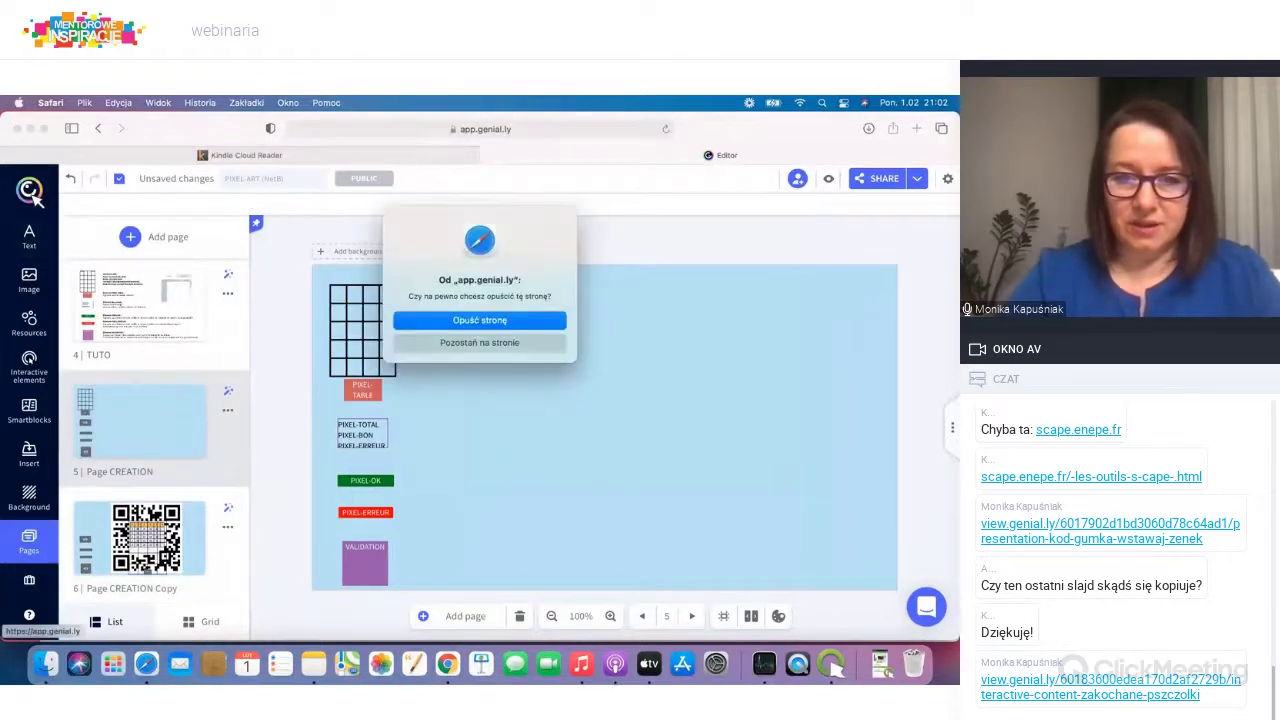
click(470, 322)
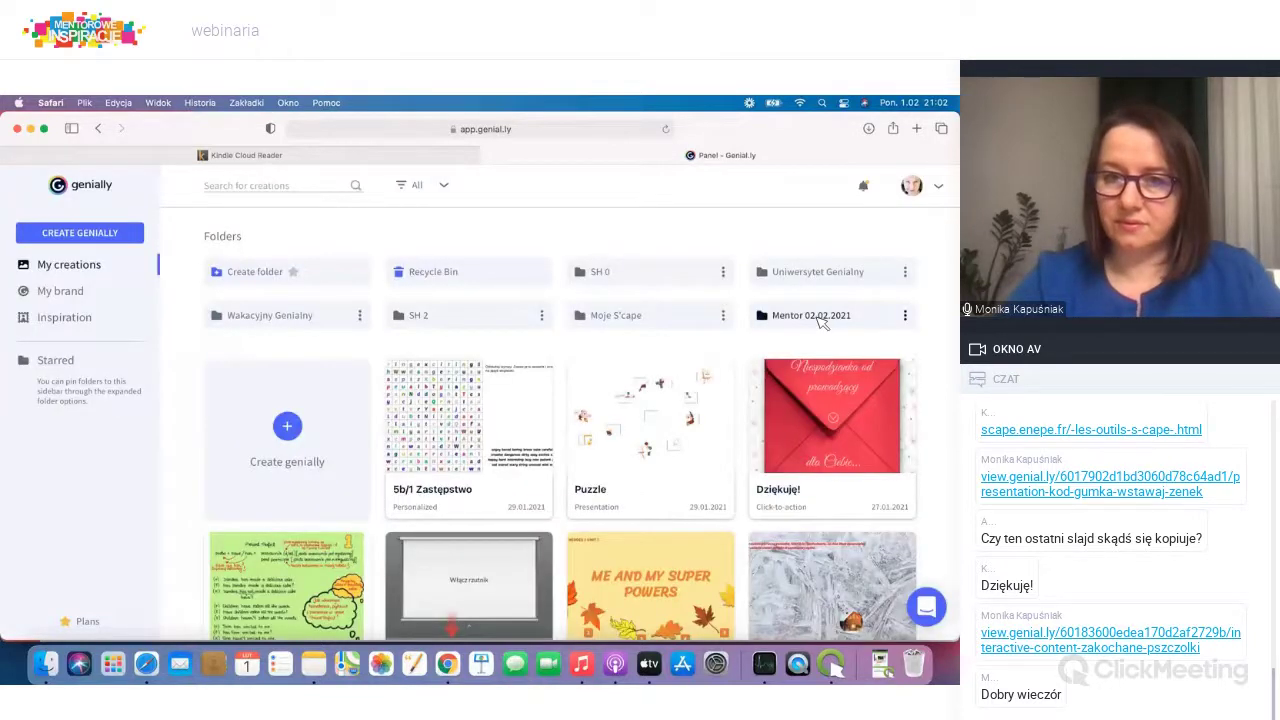
click(815, 318)
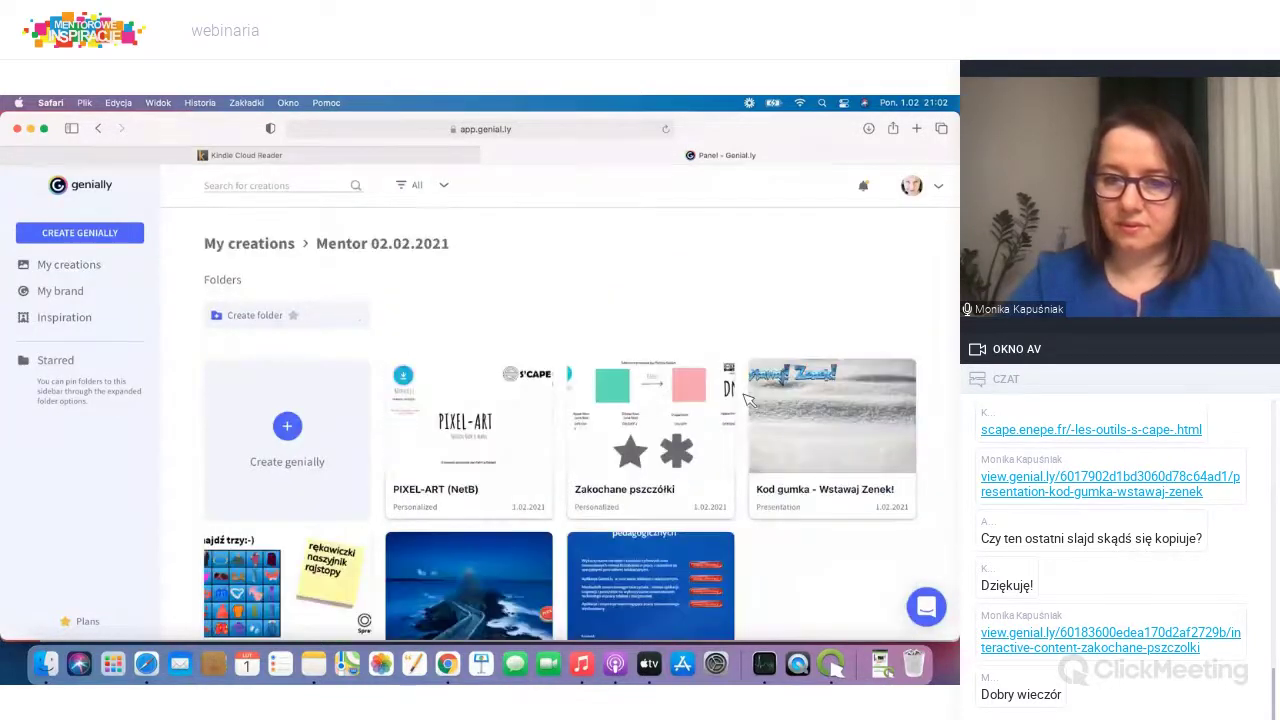
scroll(750, 402, down, 2)
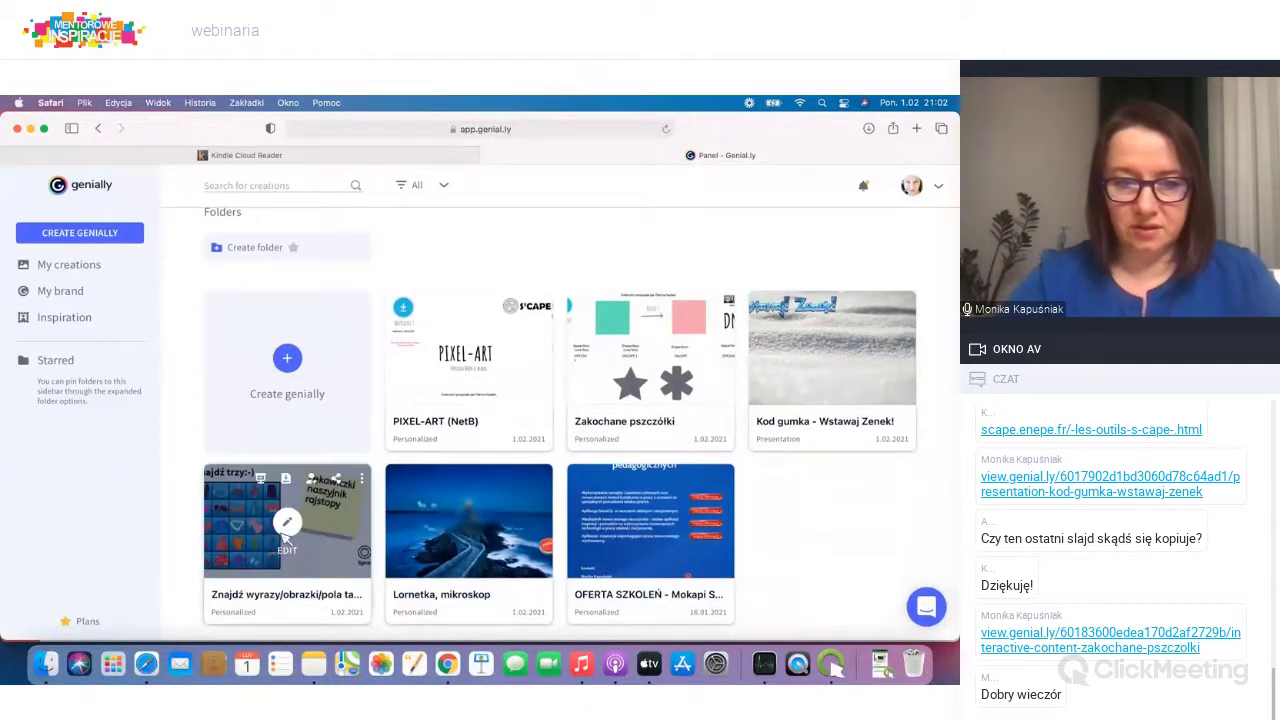
click(287, 527)
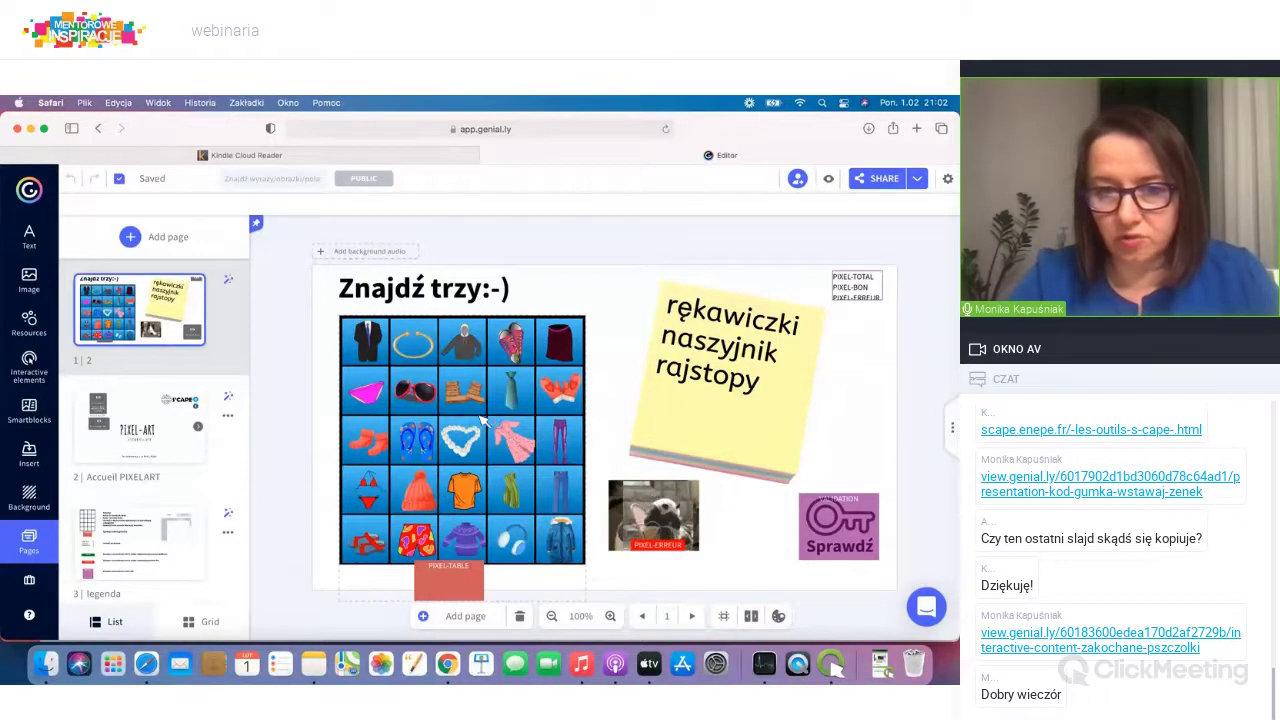
Step: Move the transparent grid grouped with PIXEL-TABLE off the clothing pictures and back into alignment over them
drag(398, 426, 400, 460)
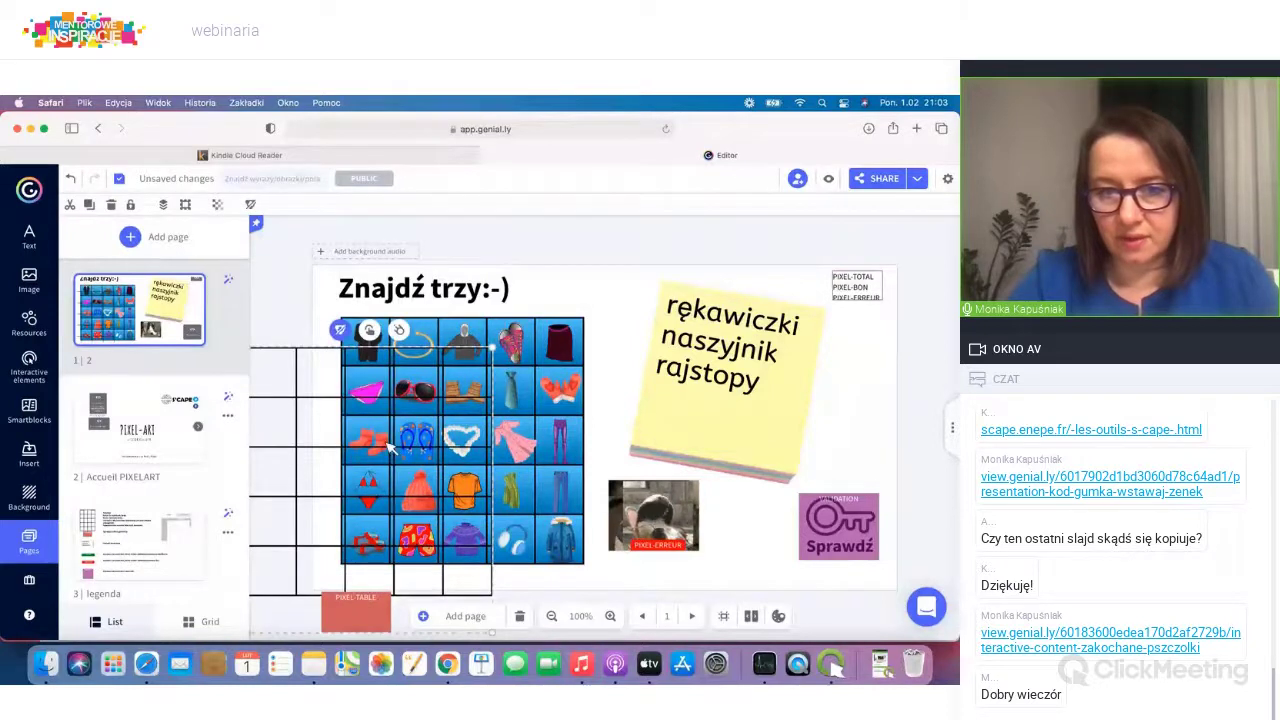
drag(473, 417, 488, 346)
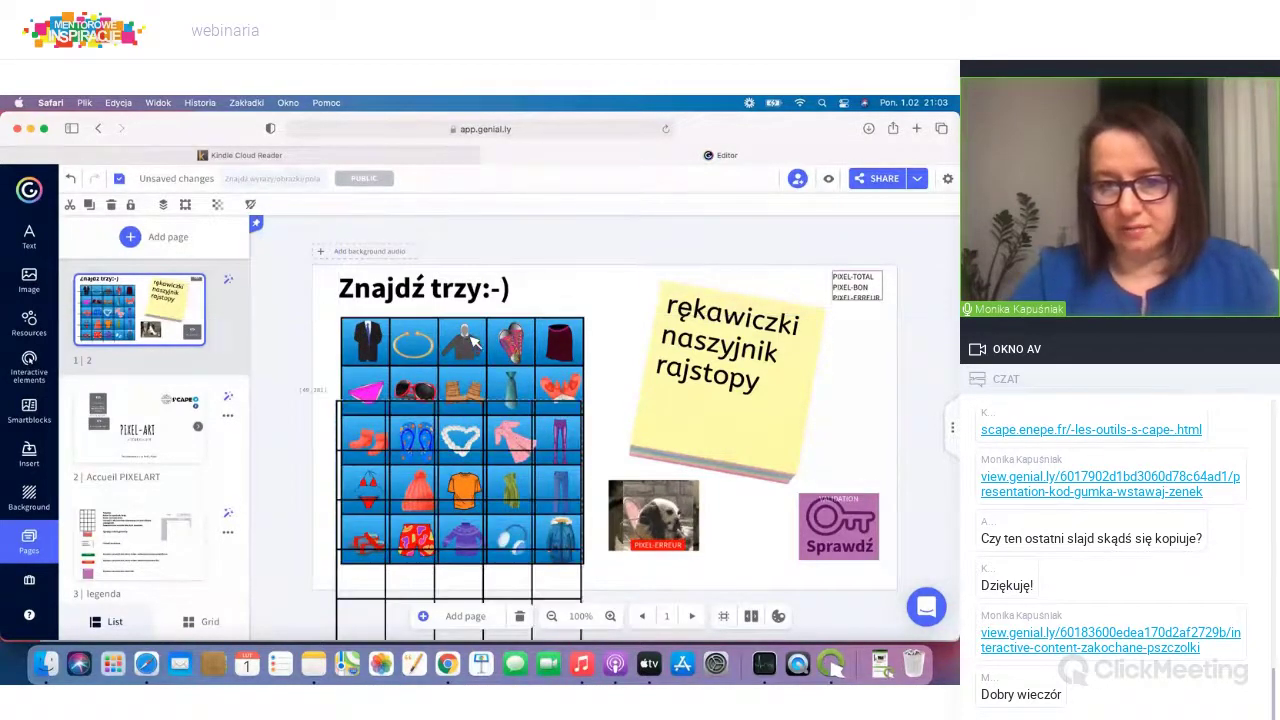
click(474, 342)
drag(505, 480, 505, 399)
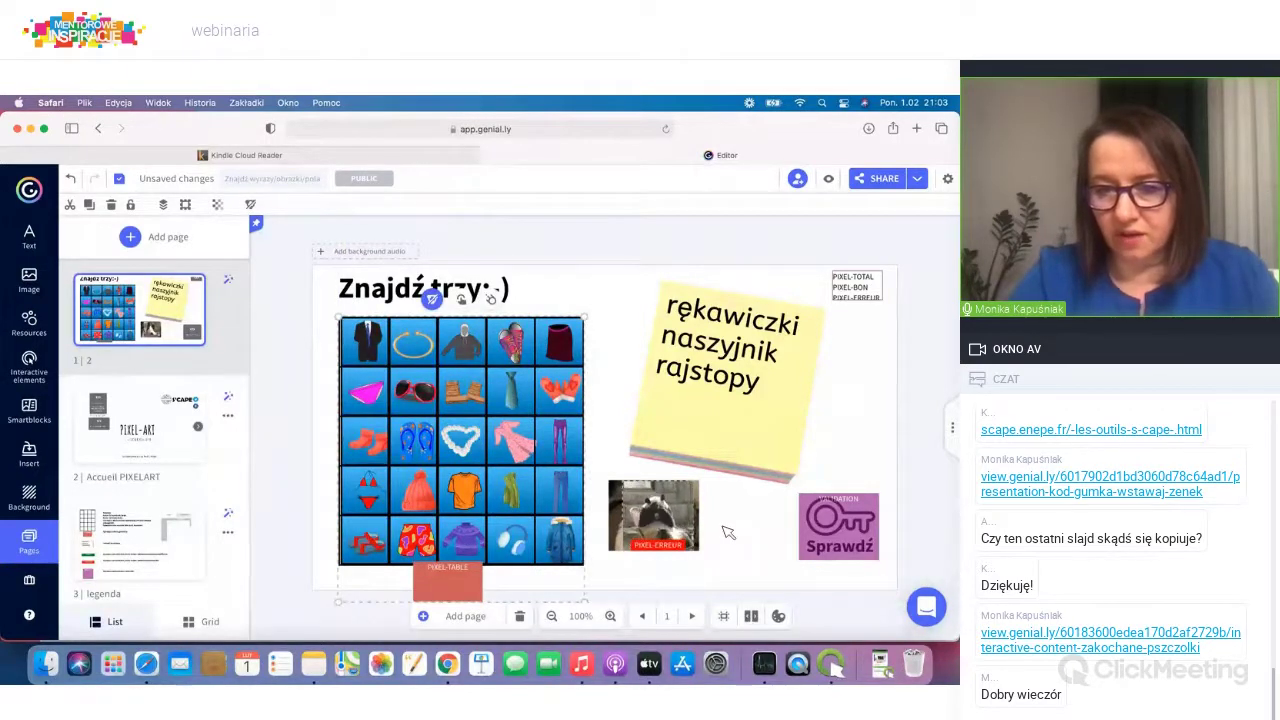
Step: Shift the PIXEL-ERREUR animation aside to uncover the PIXEL-OK animation, and place it back on top
key(ctrl+v)
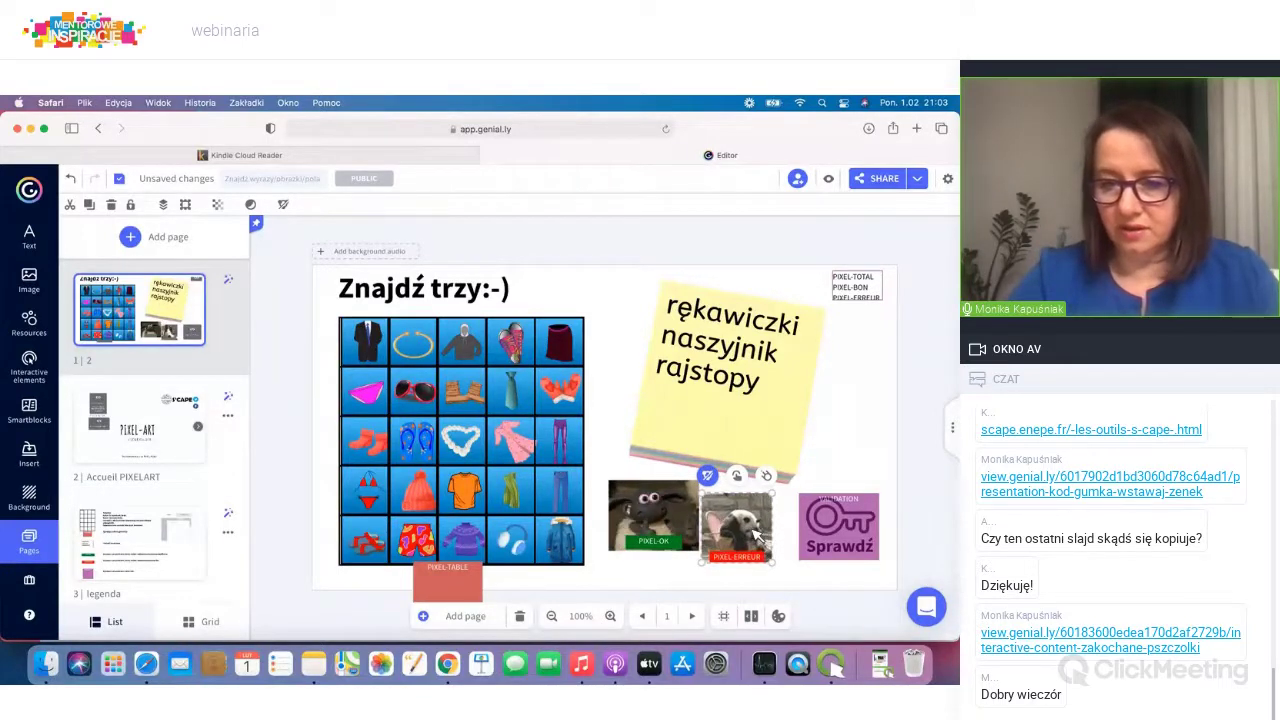
drag(672, 524, 650, 522)
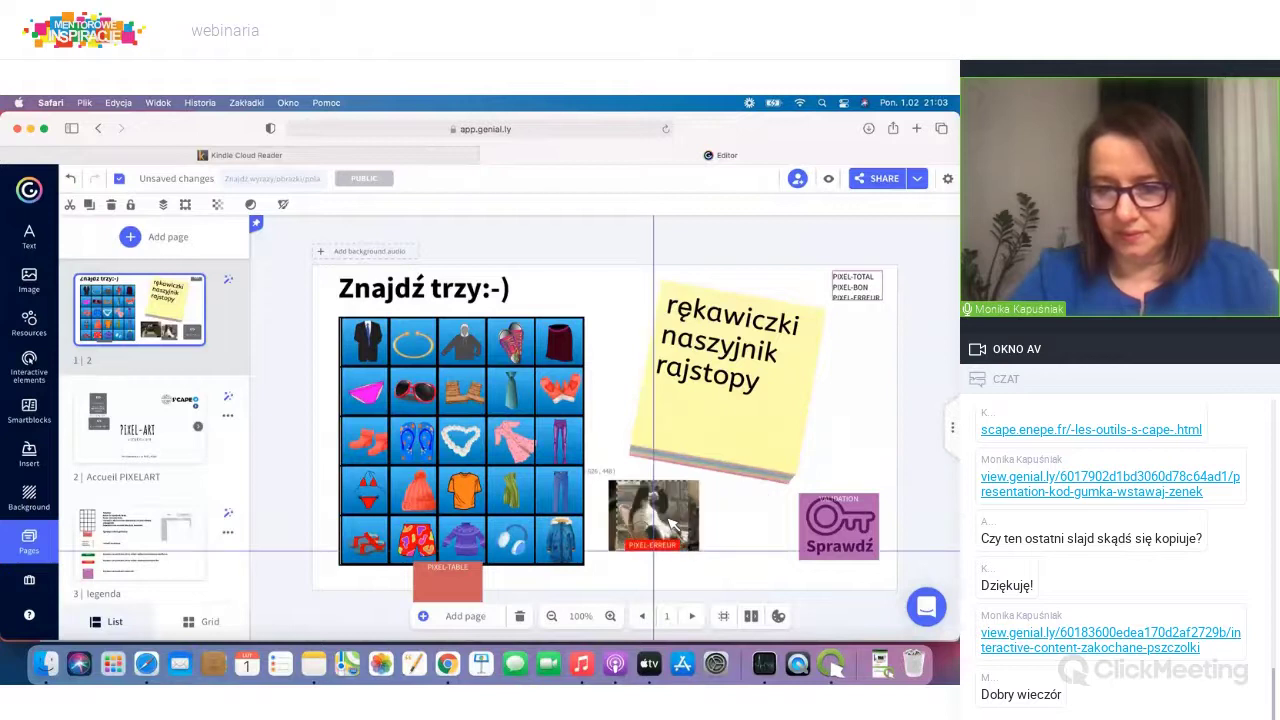
Step: Examine the VALIDATION code grouped with the "Sprawdź" key, the "Accueil PIXELART" and "legenda" pages, and the code elements on the "kody" page
click(779, 541)
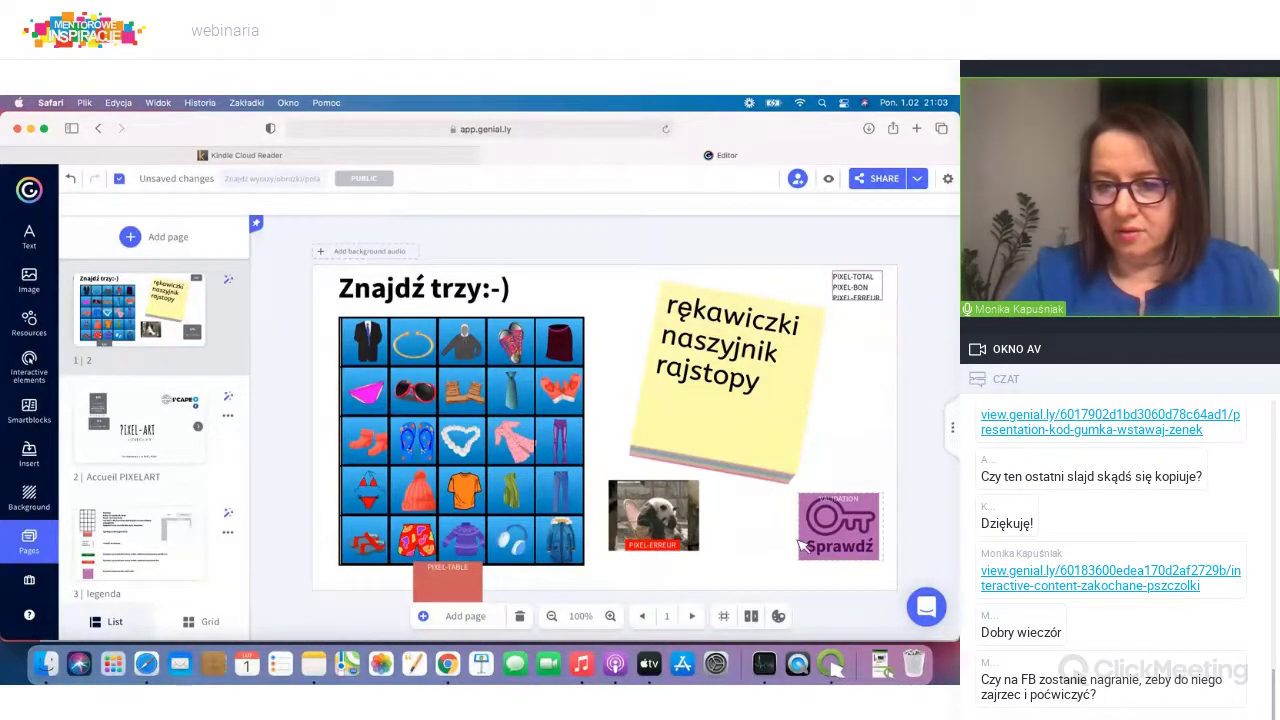
mouse_move(838, 540)
mouse_down()
mouse_move(790, 554)
mouse_move(925, 532)
mouse_move(840, 533)
mouse_up()
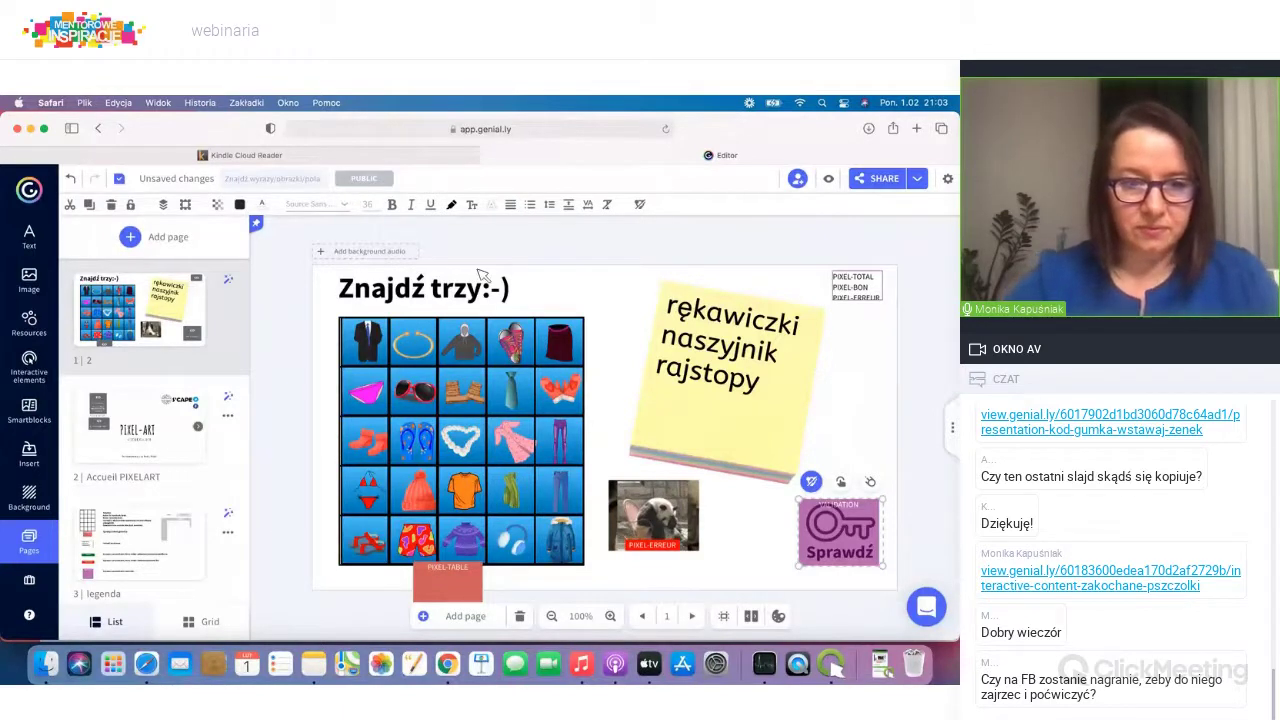
click(120, 432)
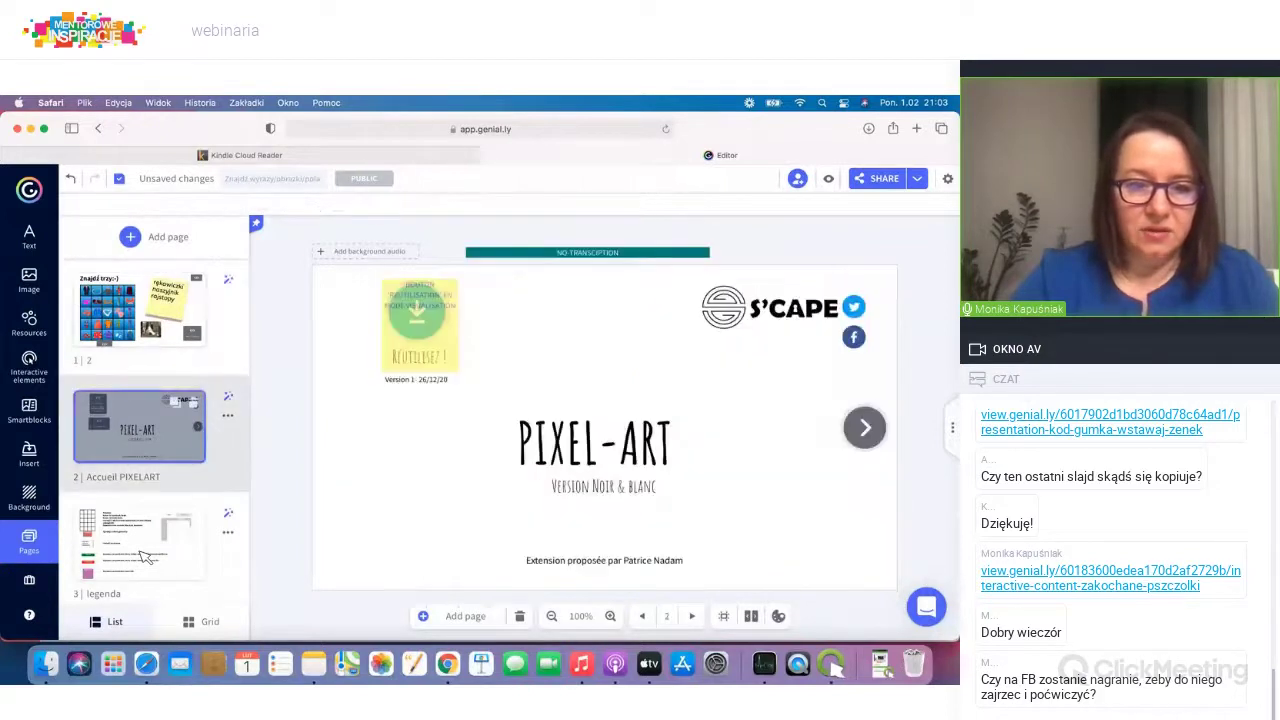
click(145, 557)
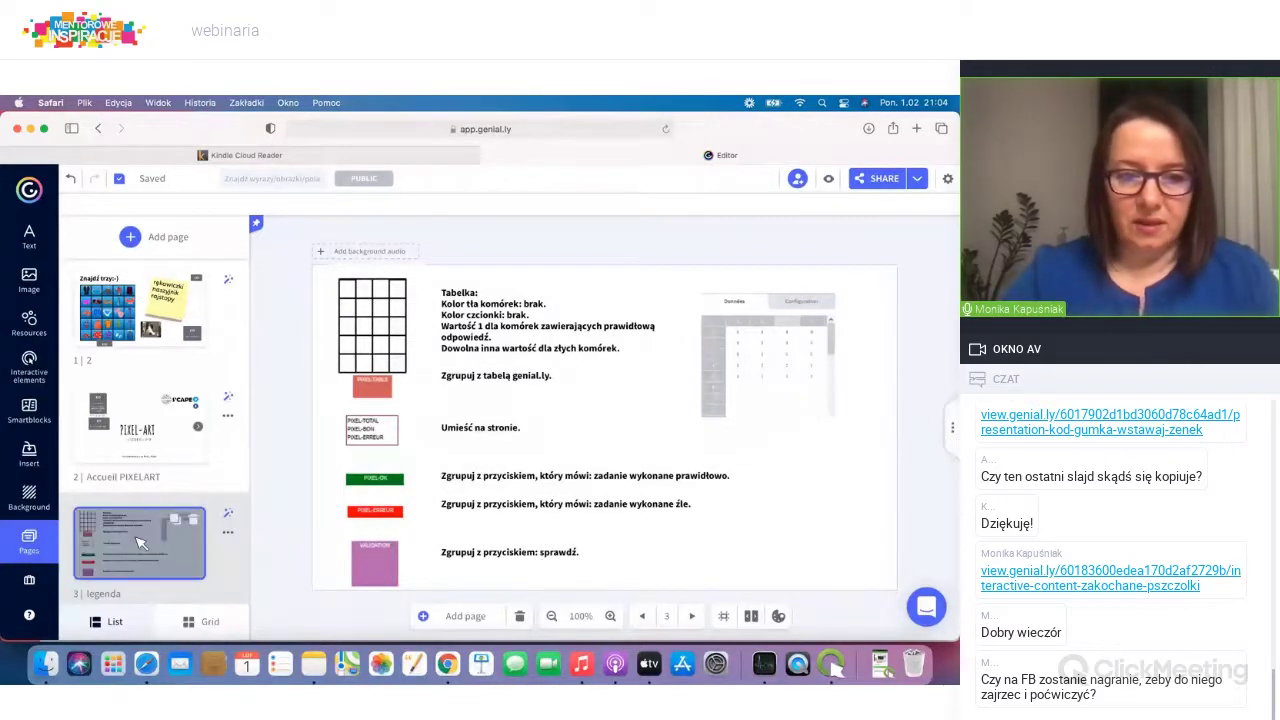
scroll(145, 540, down, 3)
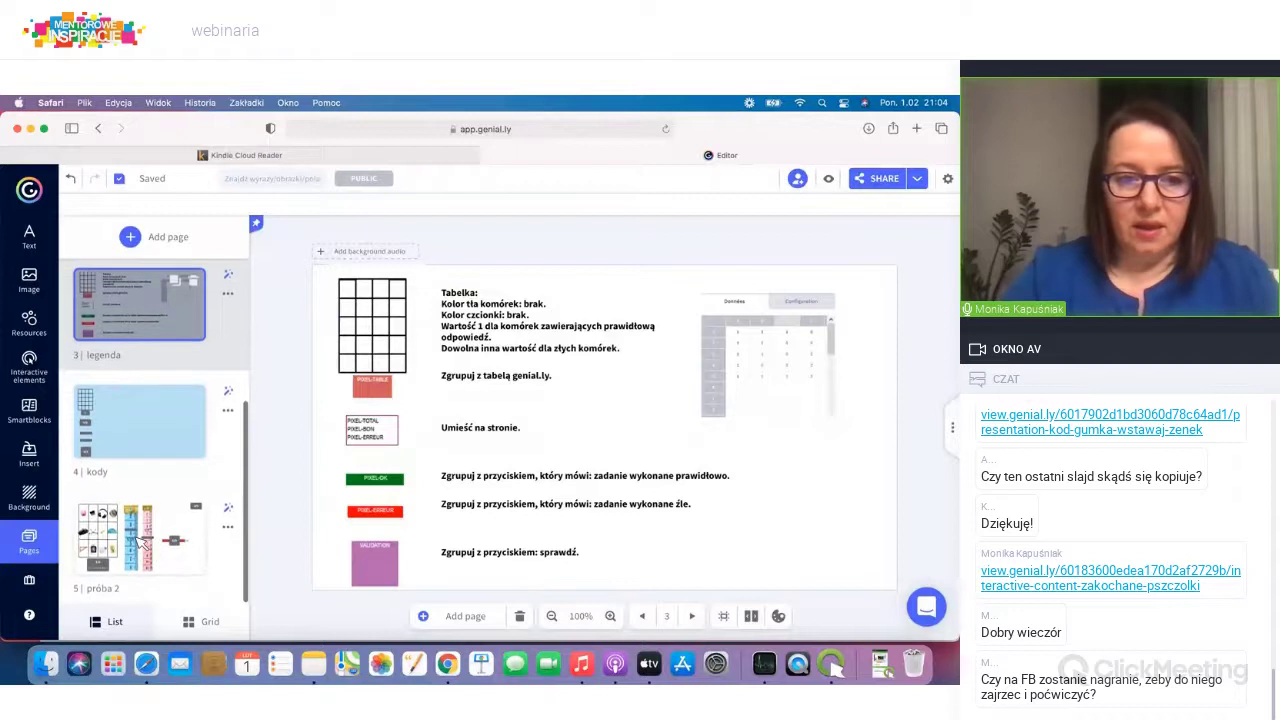
click(141, 425)
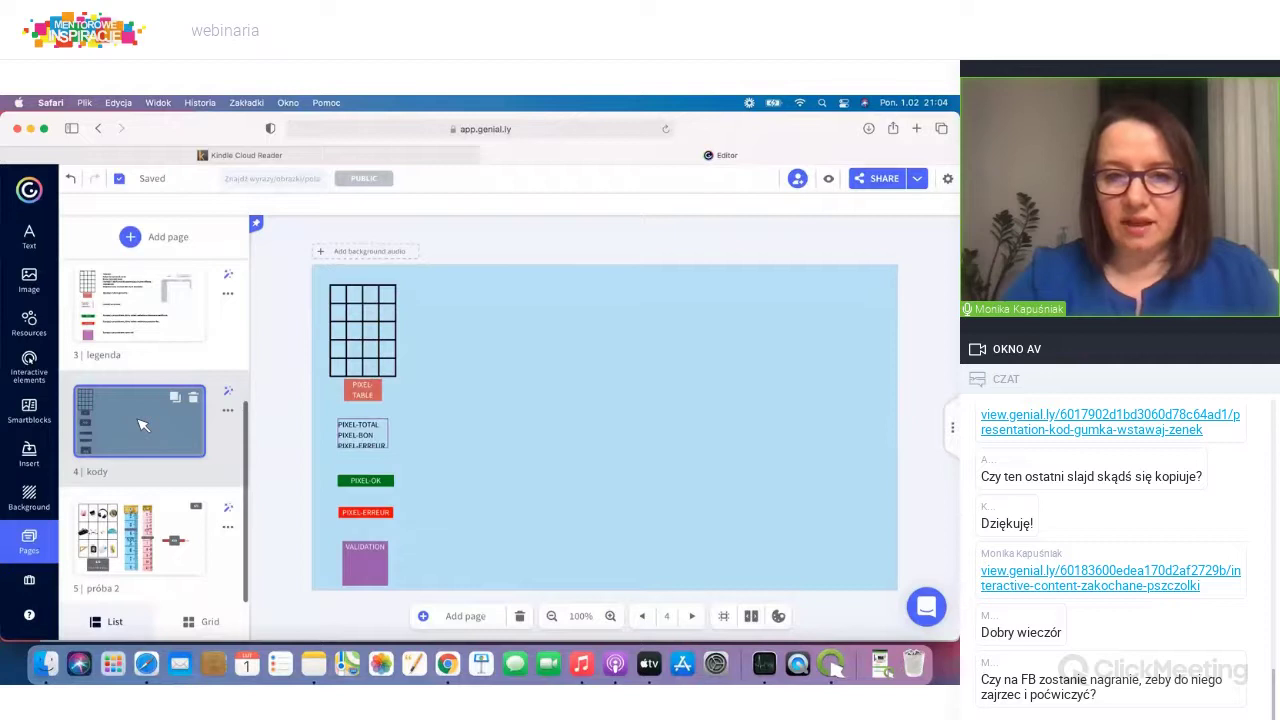
click(365, 340)
drag(370, 338, 380, 447)
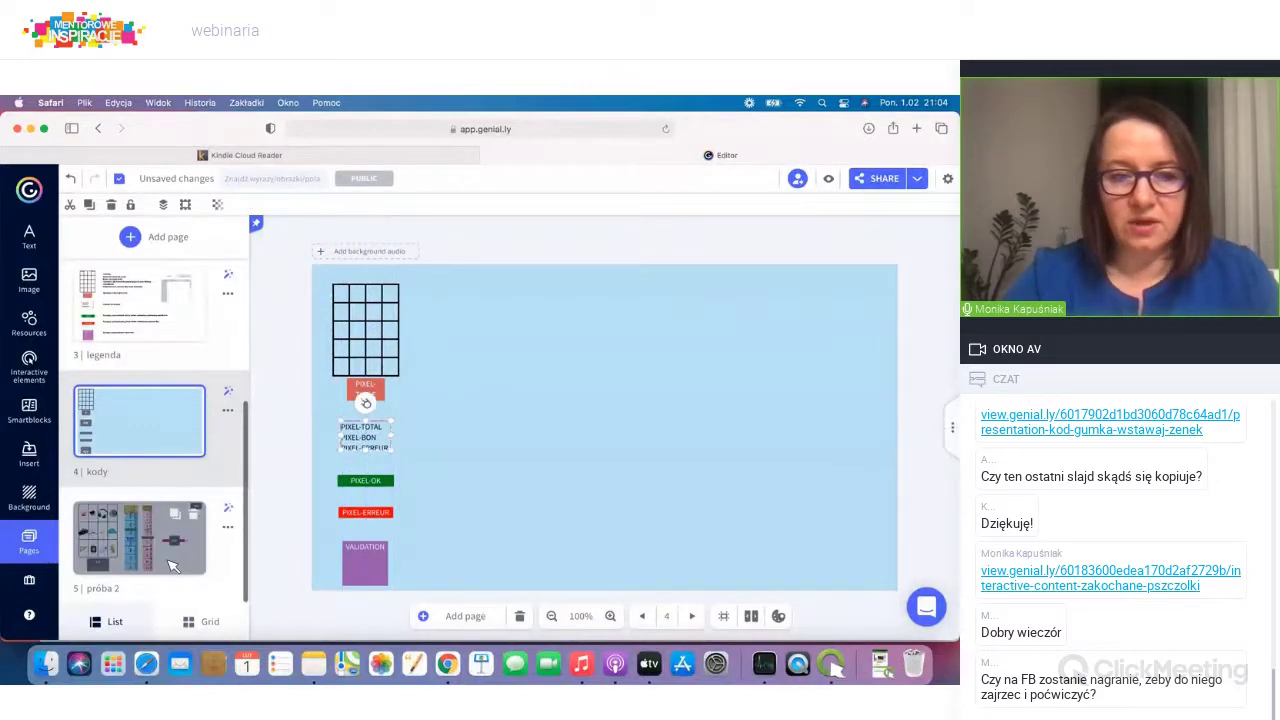
Step: Duplicate the "próba 2" page and delete every element from the copy, leaving a blank page
click(172, 566)
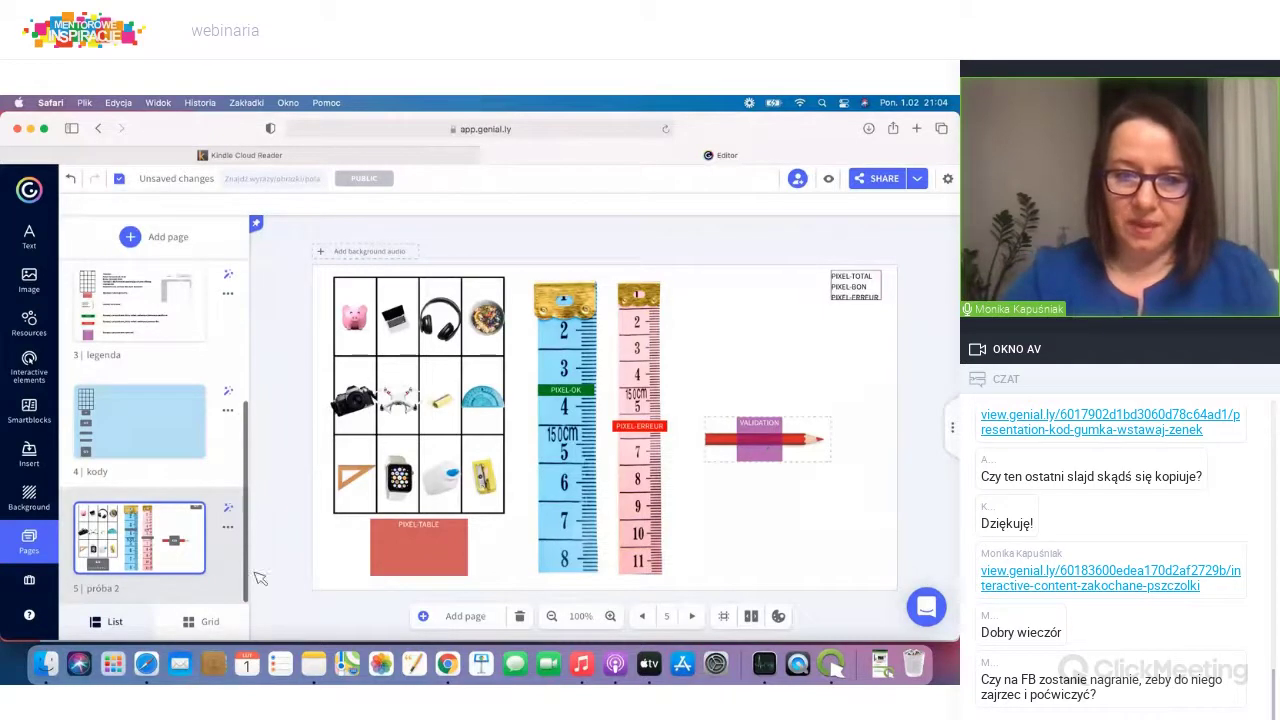
click(183, 515)
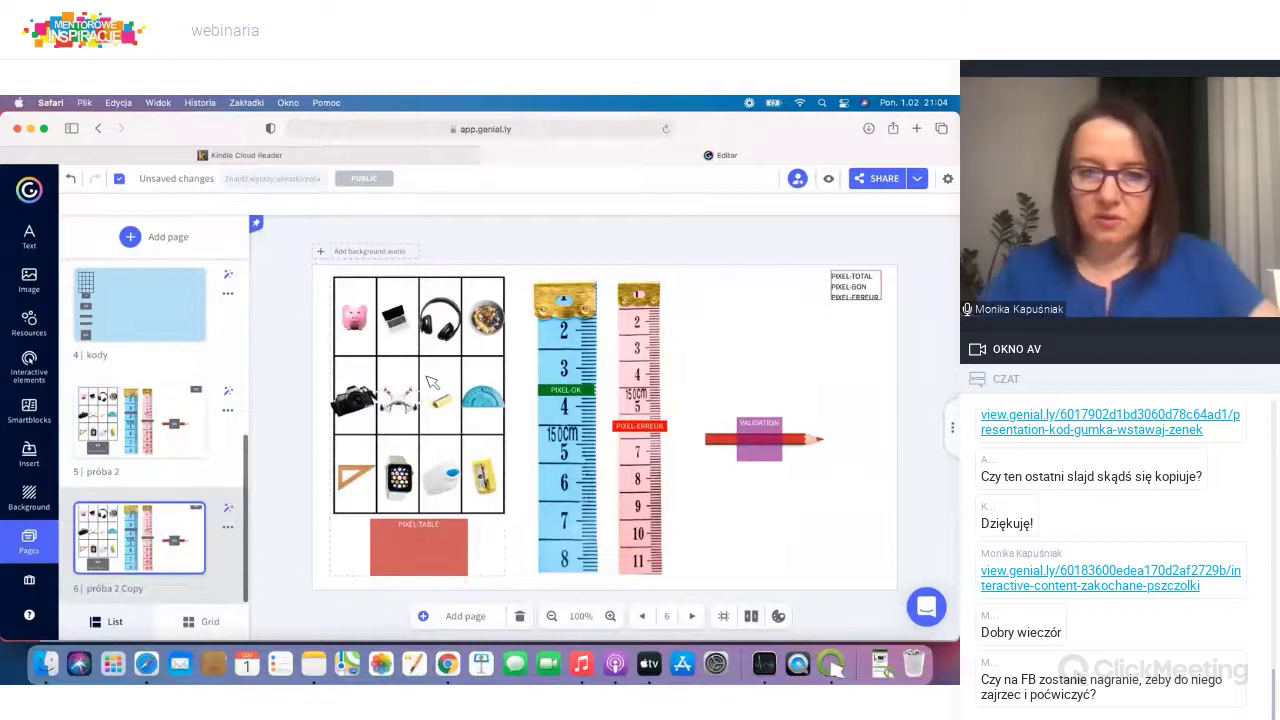
click(440, 420)
key(Delete)
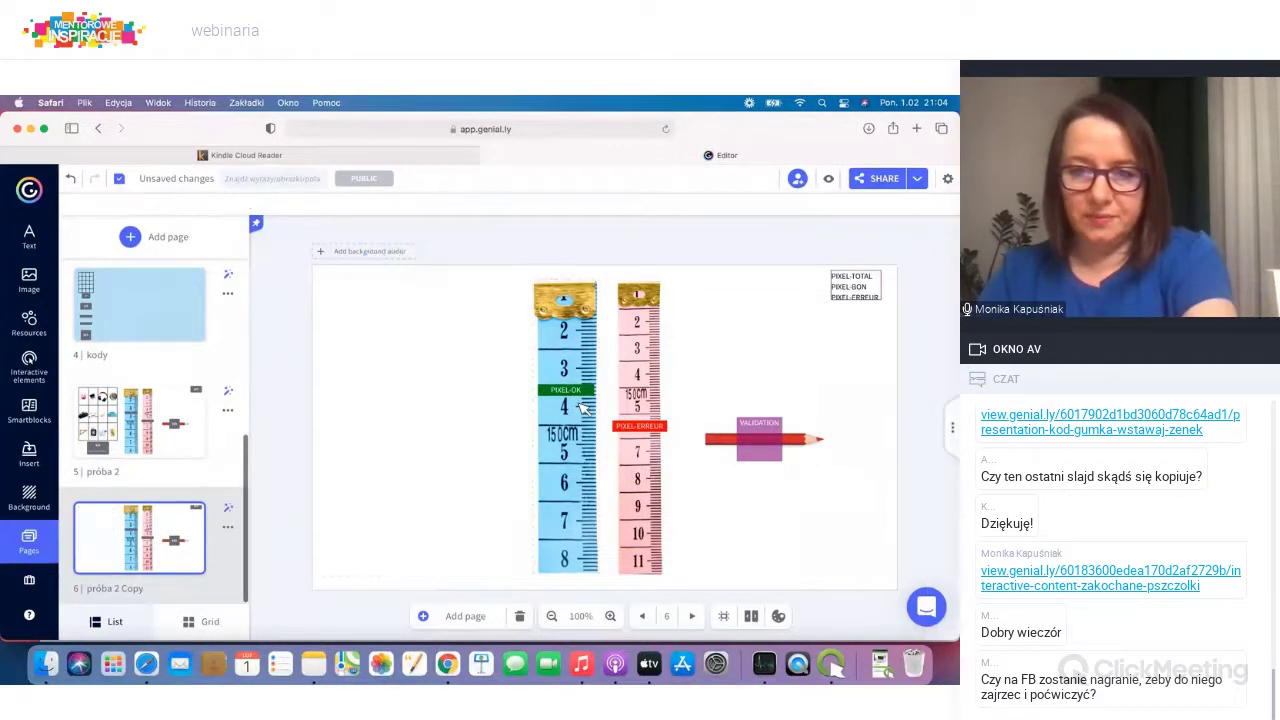
click(583, 408)
key(Delete)
click(644, 400)
key(Delete)
click(770, 430)
key(Delete)
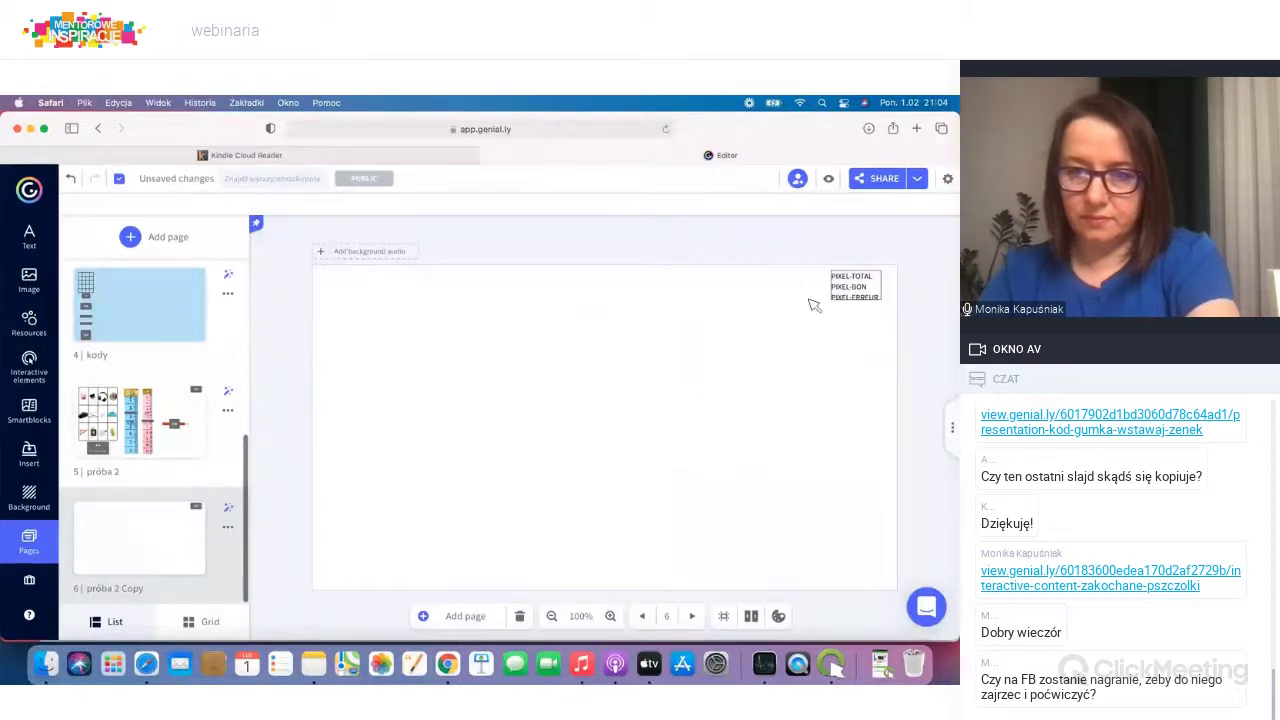
click(856, 287)
key(Delete)
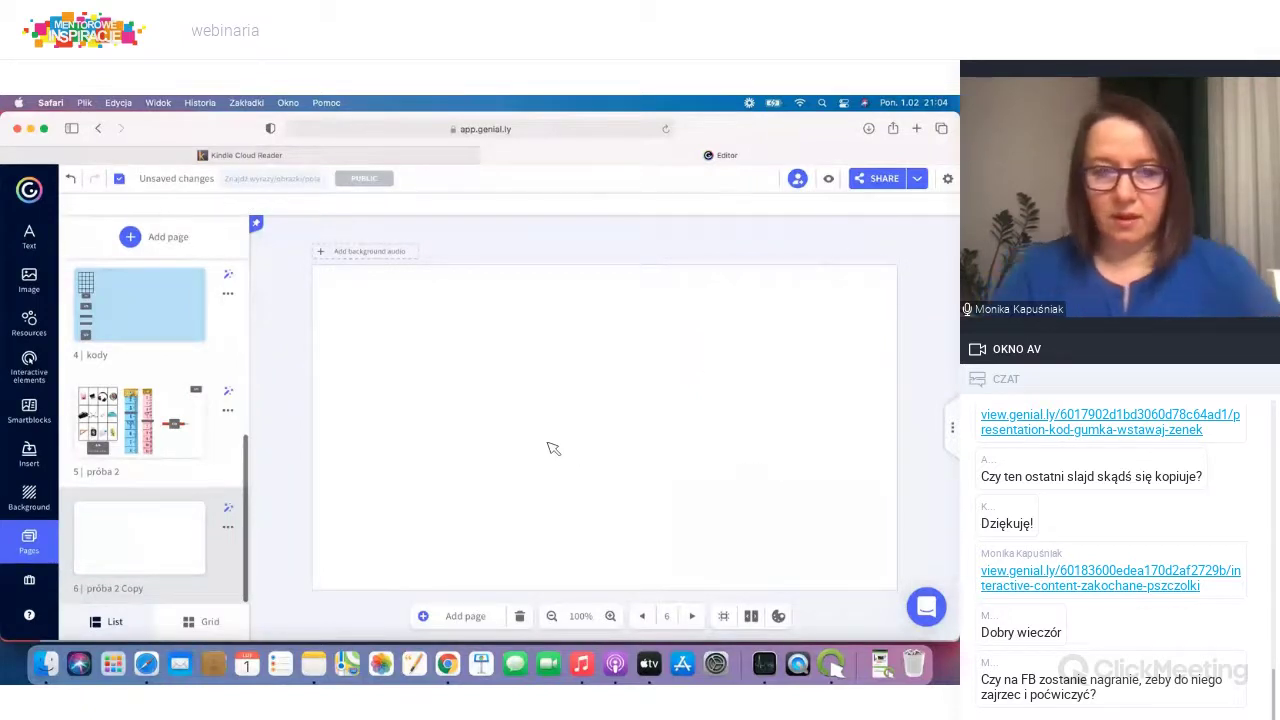
Step: Copy the PIXEL-TOTAL/PIXEL-BON/PIXEL-ERREUR code box from "kody" onto "próba 2 Copy" and place it in the page's upper-right corner
click(133, 313)
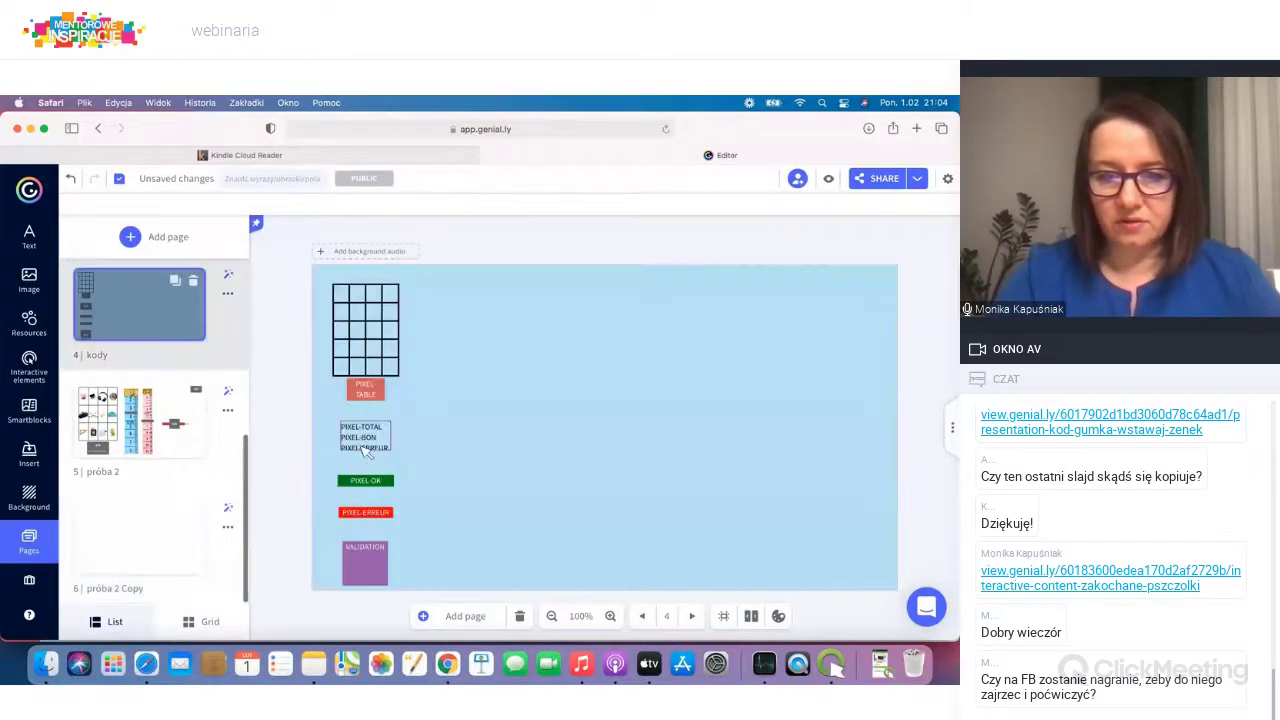
click(367, 445)
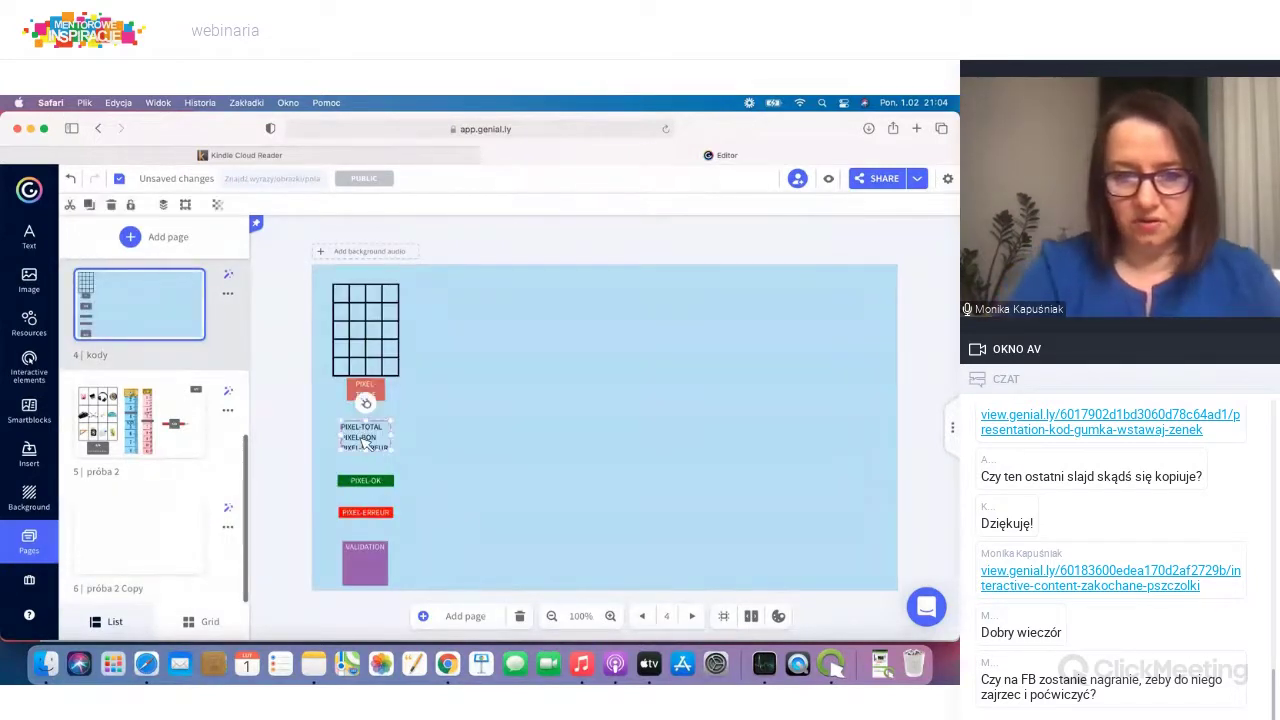
click(119, 547)
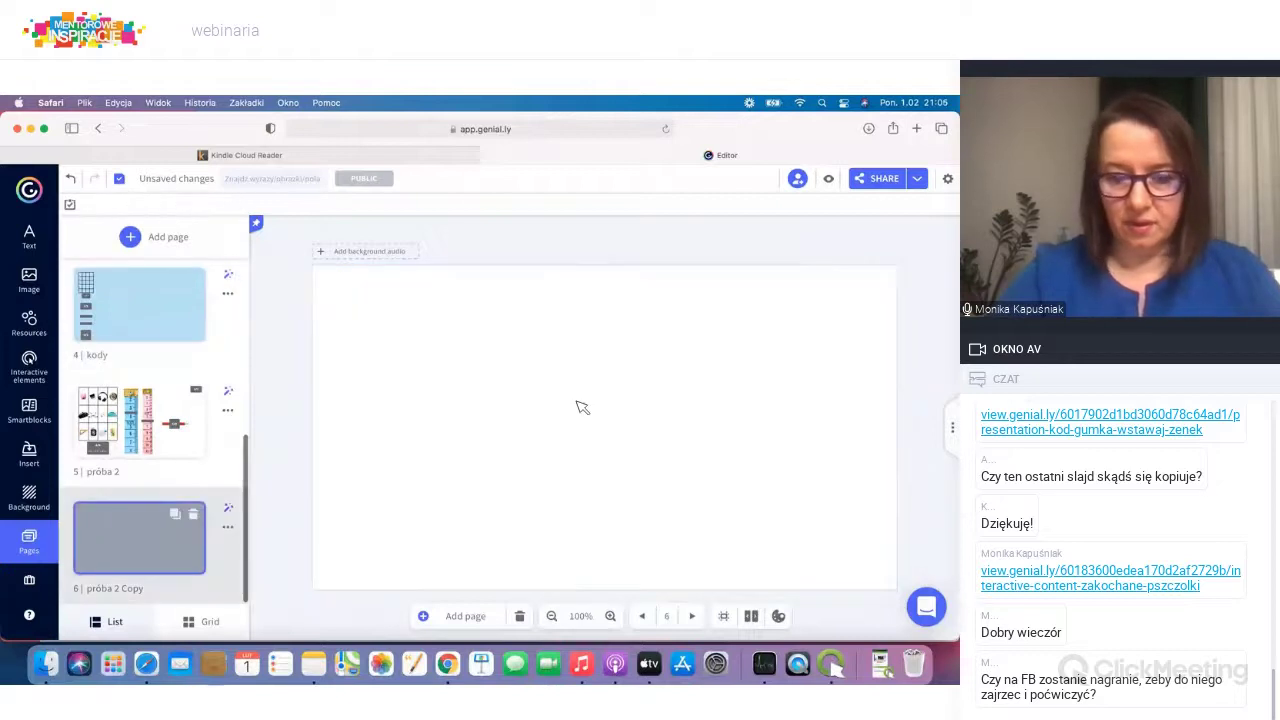
key(super+v)
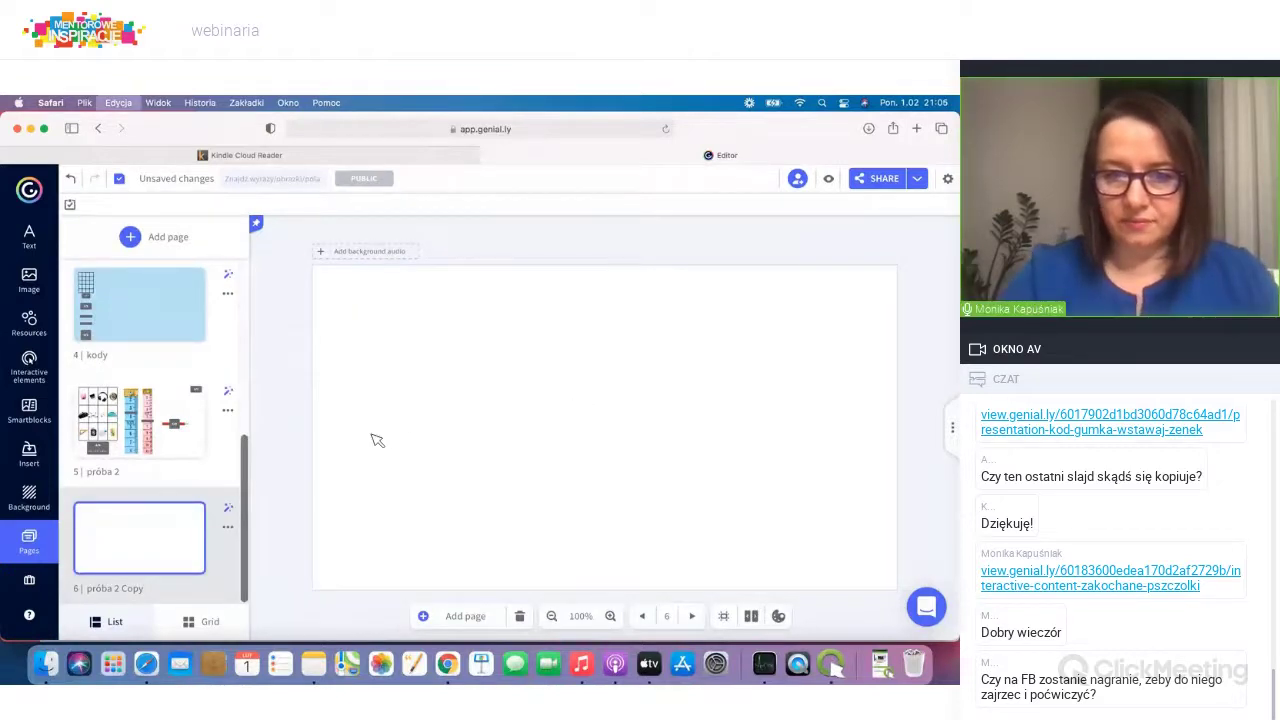
drag(766, 348, 864, 286)
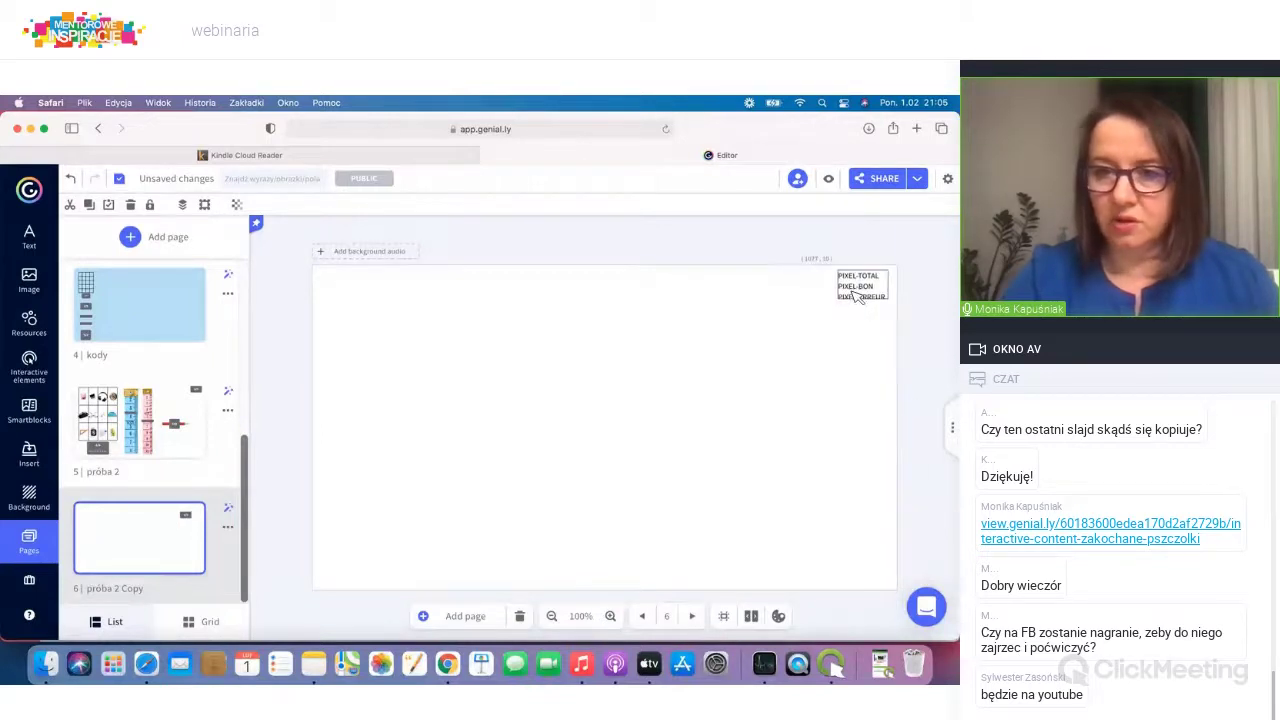
click(766, 374)
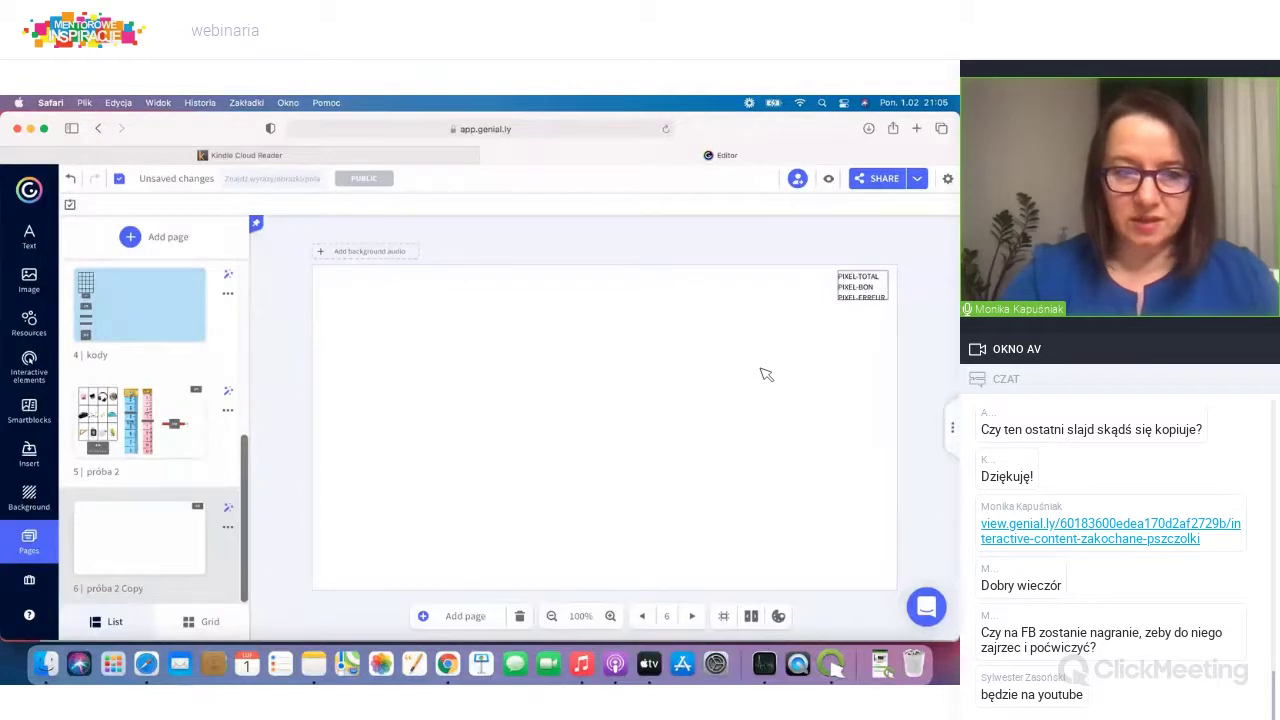
Step: Copy the grid grouped with PIXEL-TABLE from "kody" onto "próba 2 Copy" and place it in the left part of the page
click(159, 311)
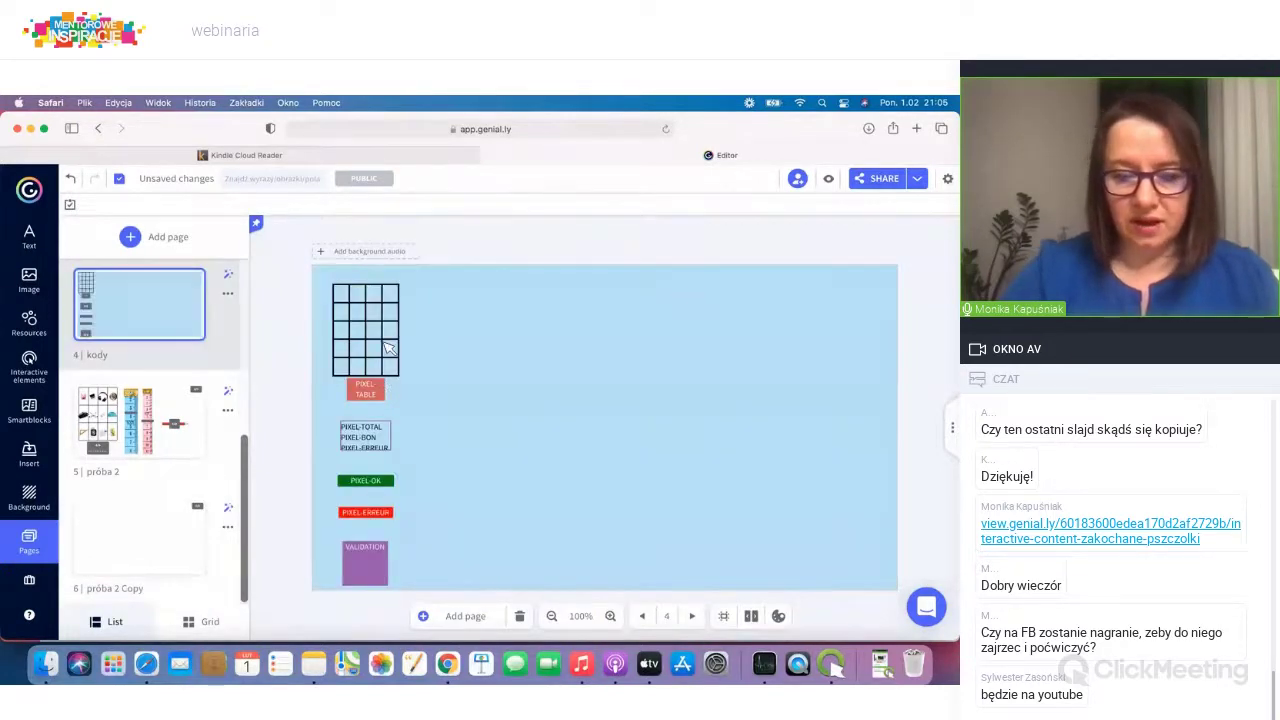
click(390, 347)
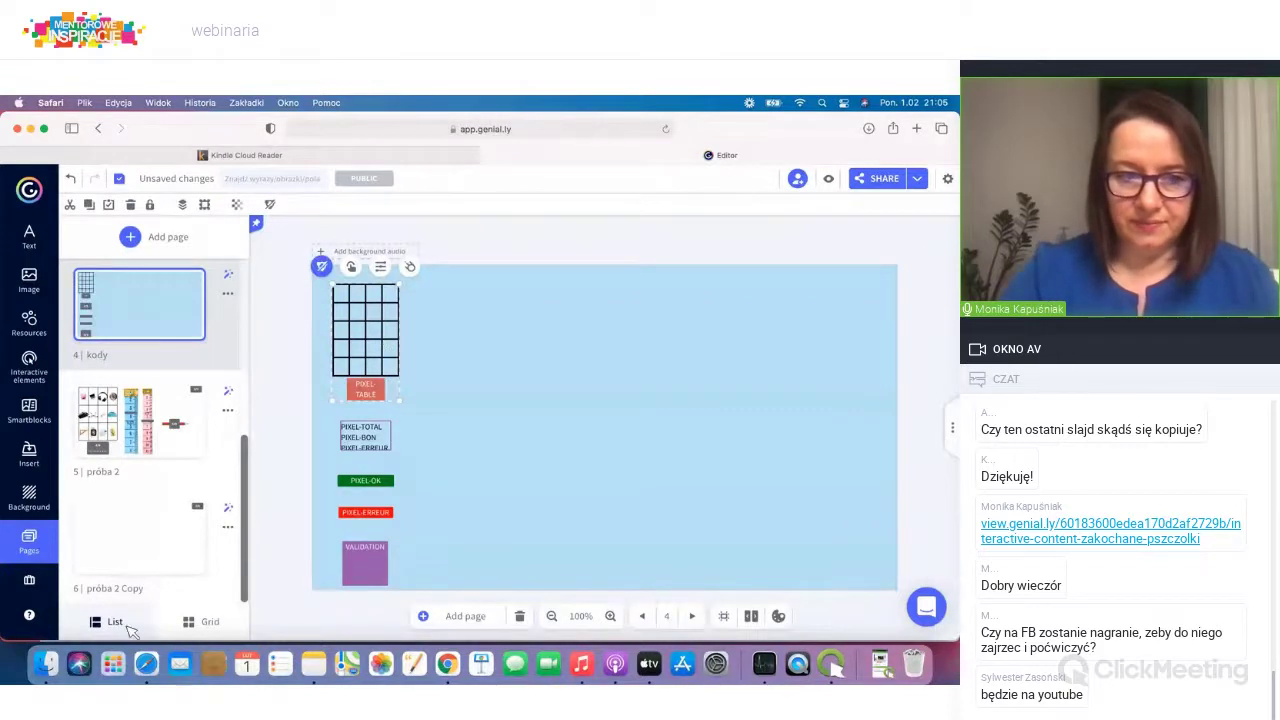
click(136, 554)
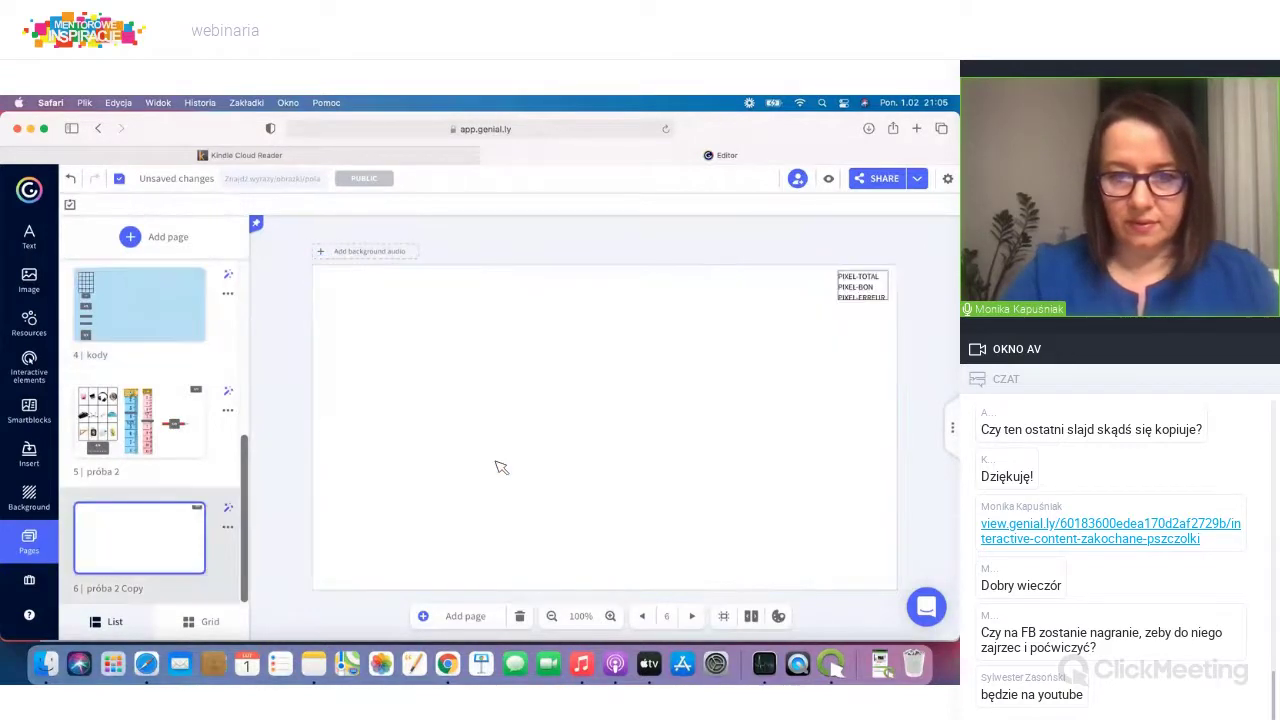
key(super+v)
drag(370, 314, 460, 366)
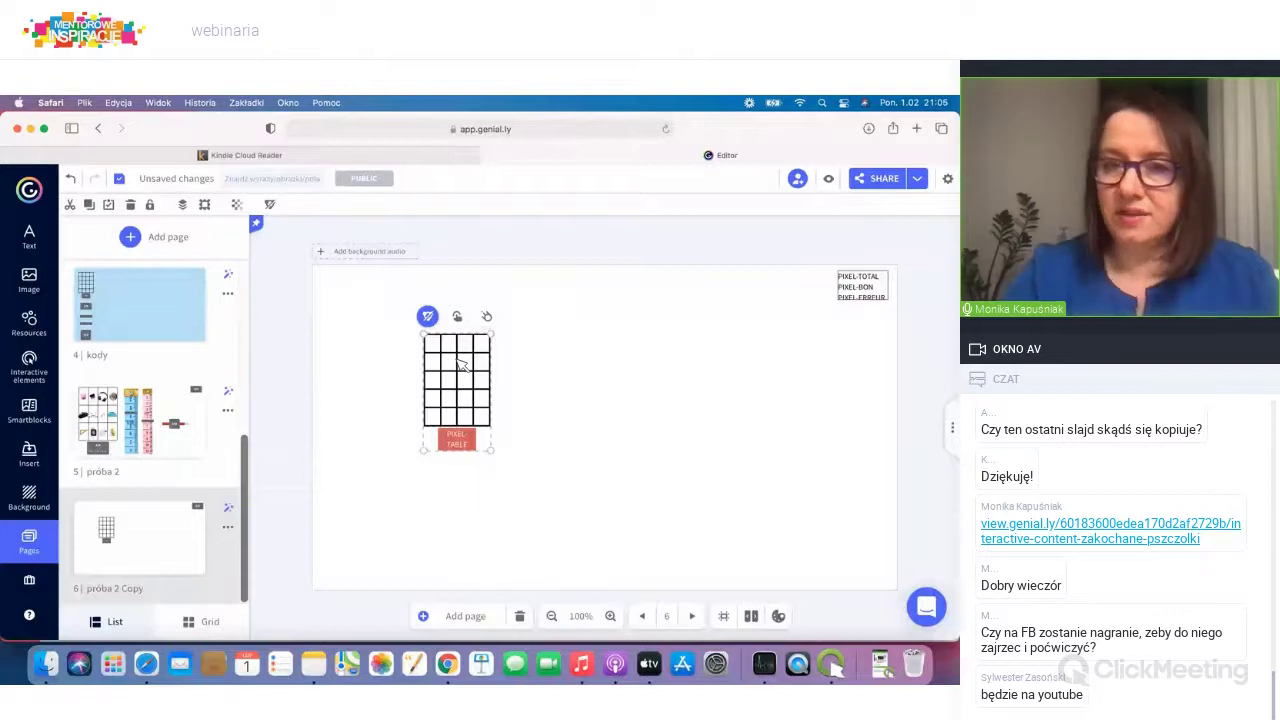
click(468, 369)
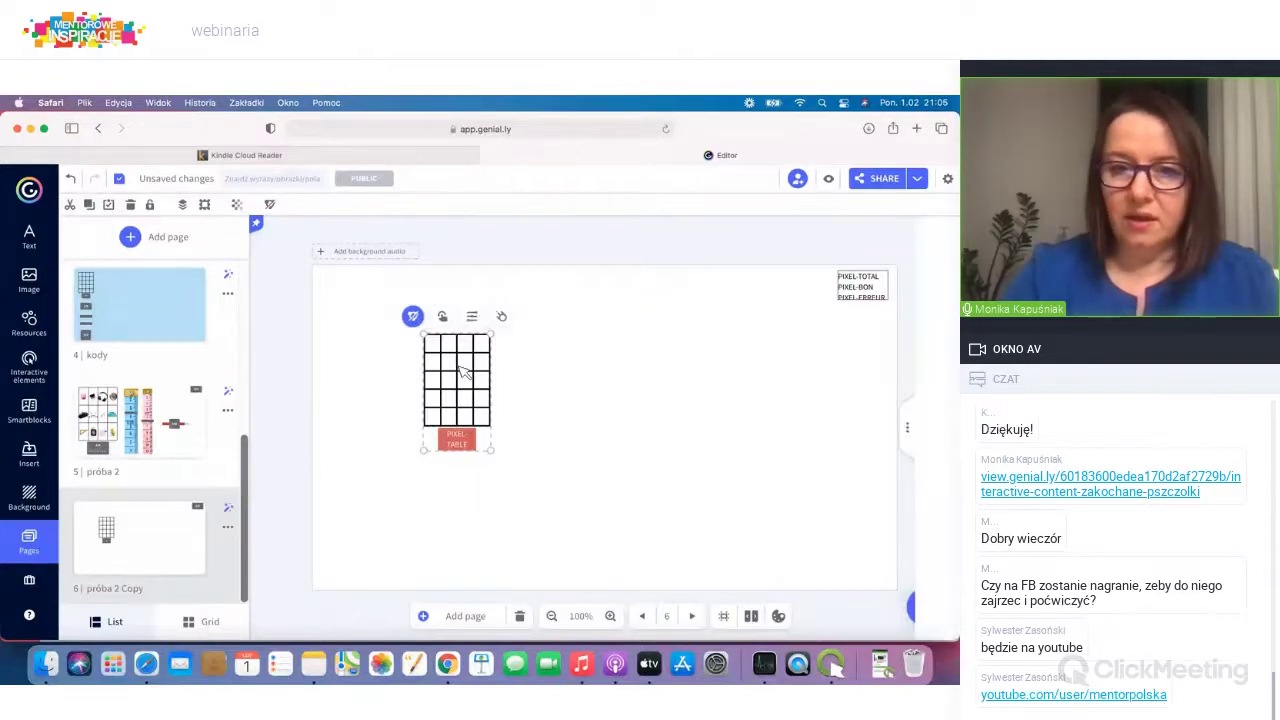
click(580, 386)
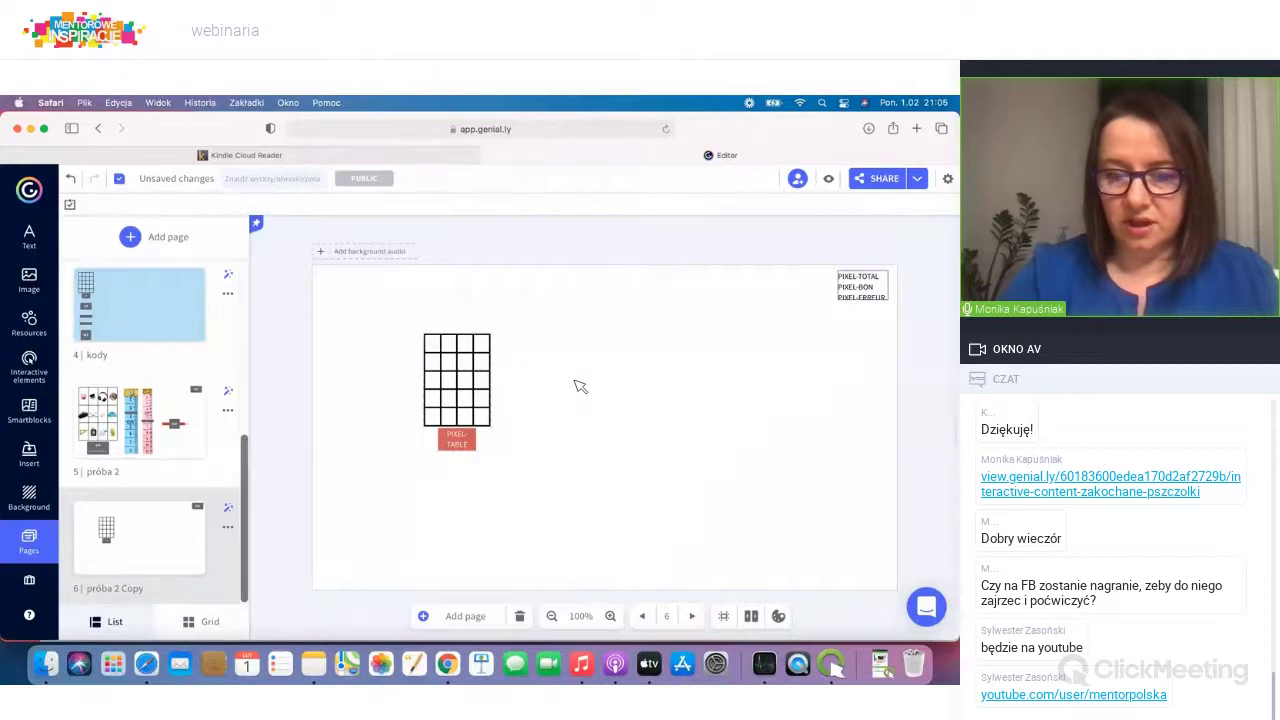
Step: Open the data of the PIXEL-TABLE grid and set its first row to 1, 1, v
click(464, 386)
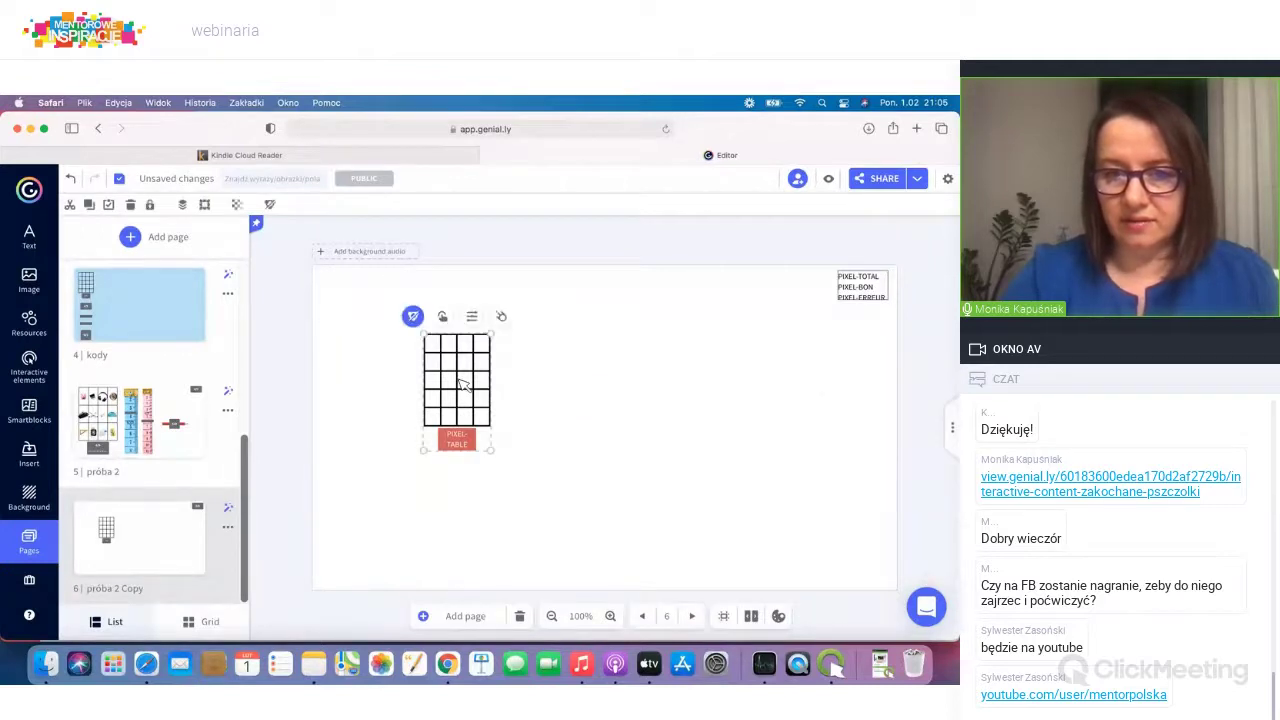
click(473, 317)
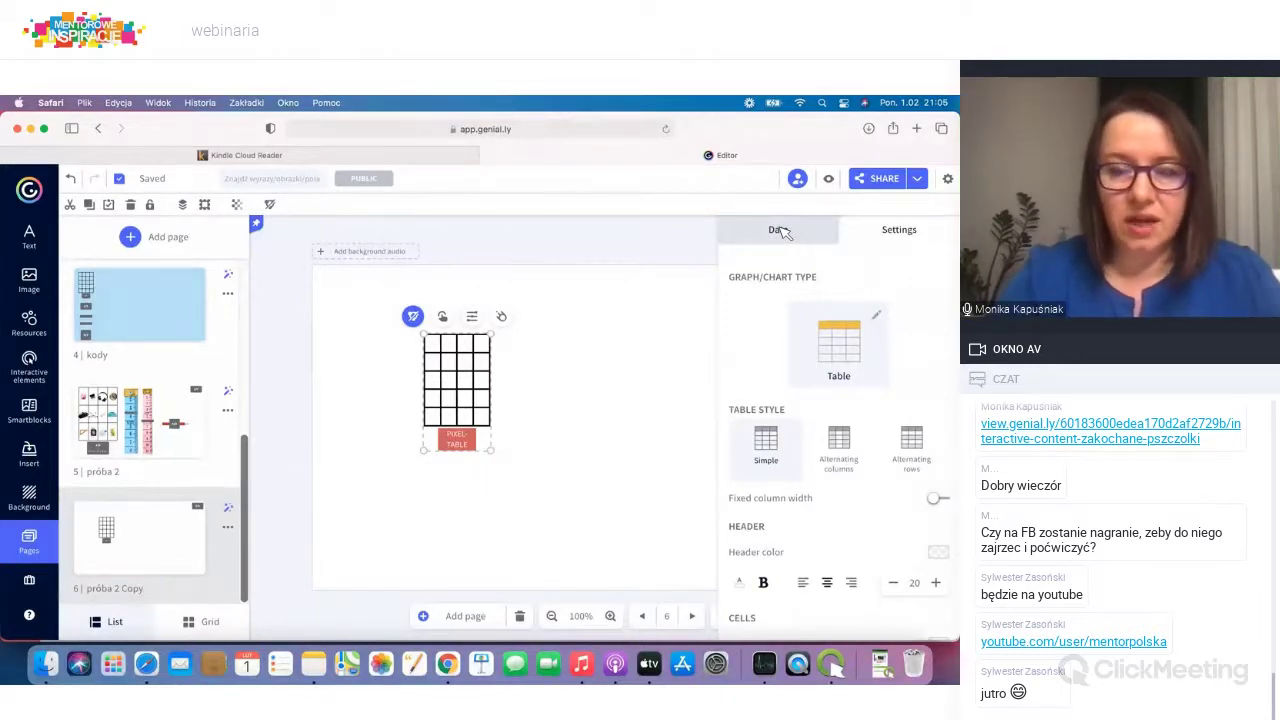
click(781, 230)
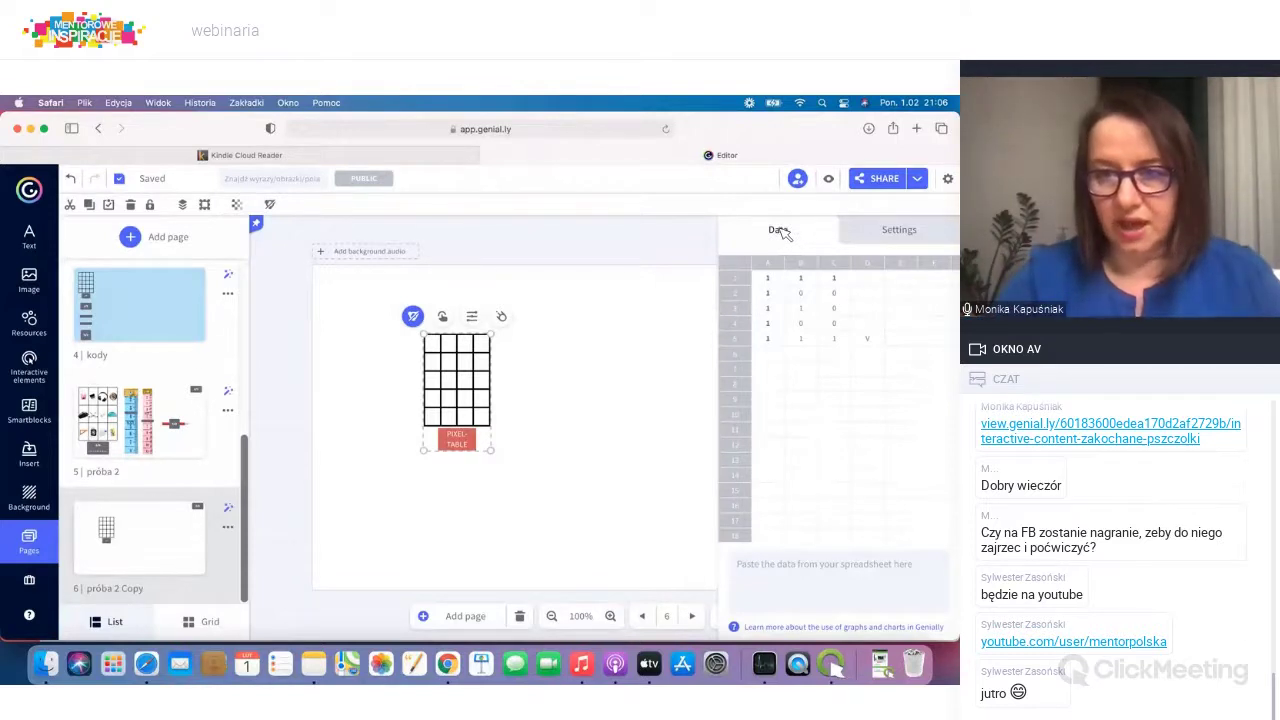
click(776, 282)
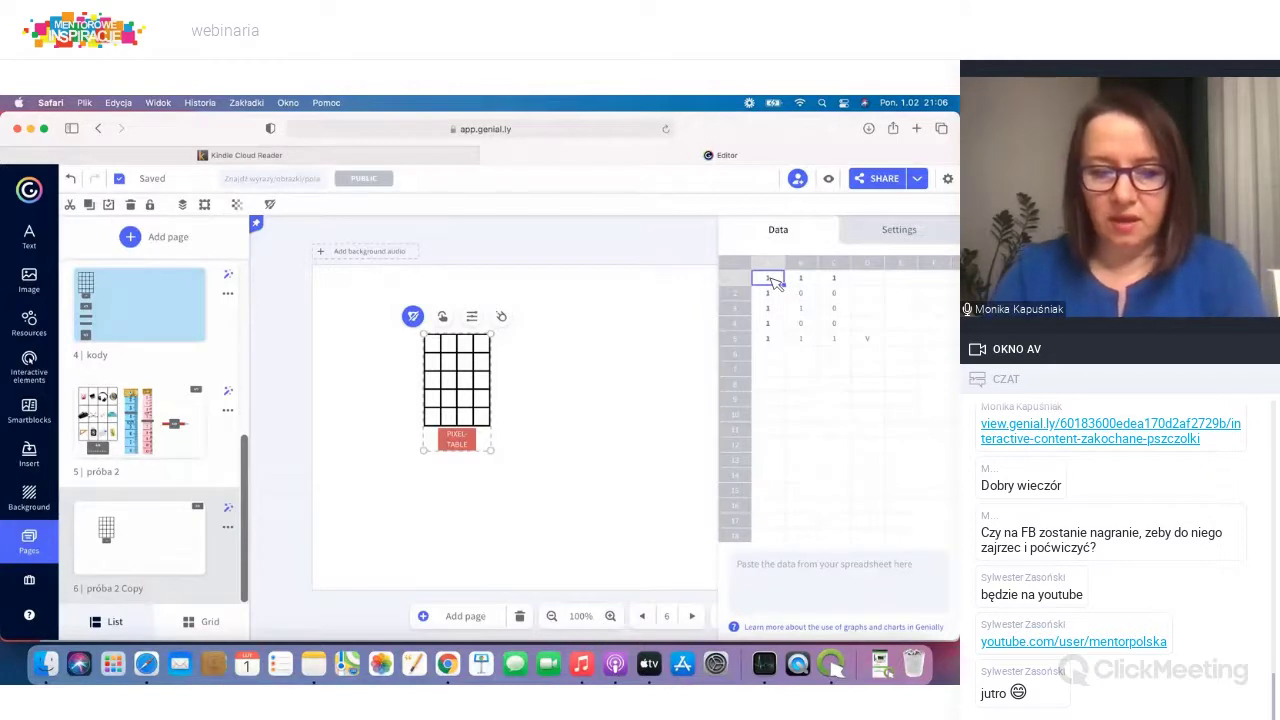
double_click(776, 282)
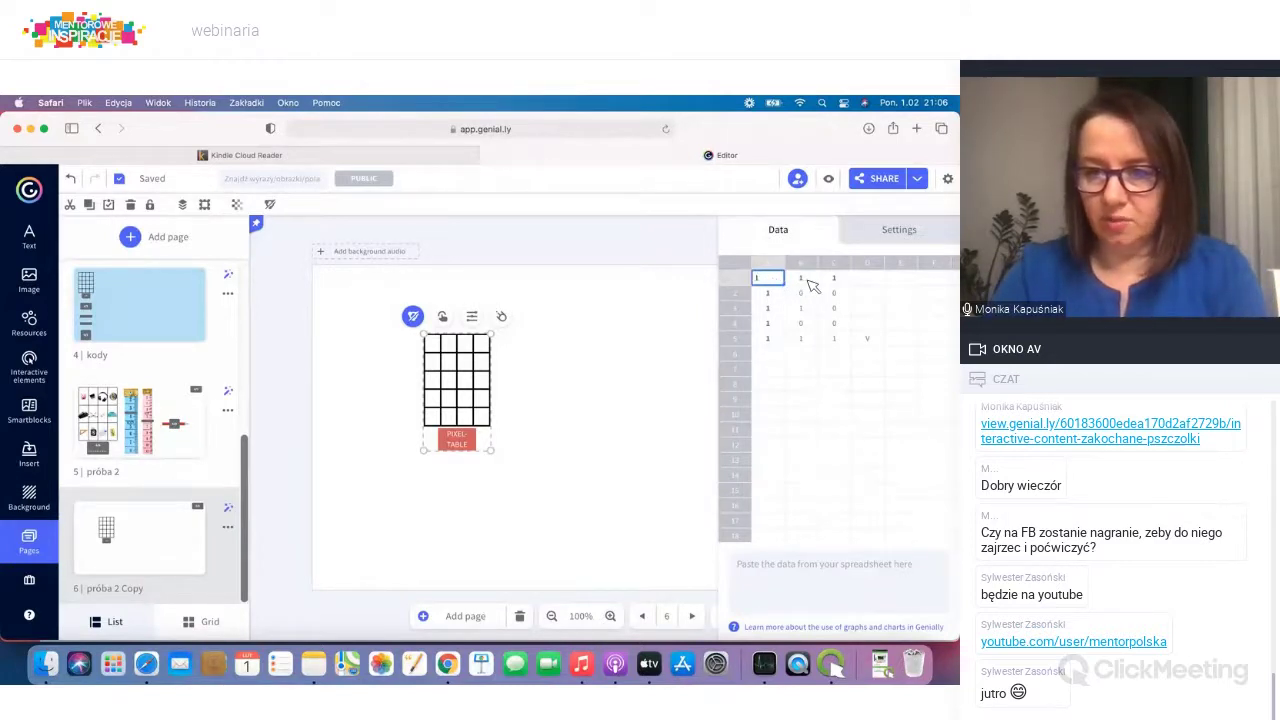
click(811, 284)
key(Return)
click(840, 284)
text(v)
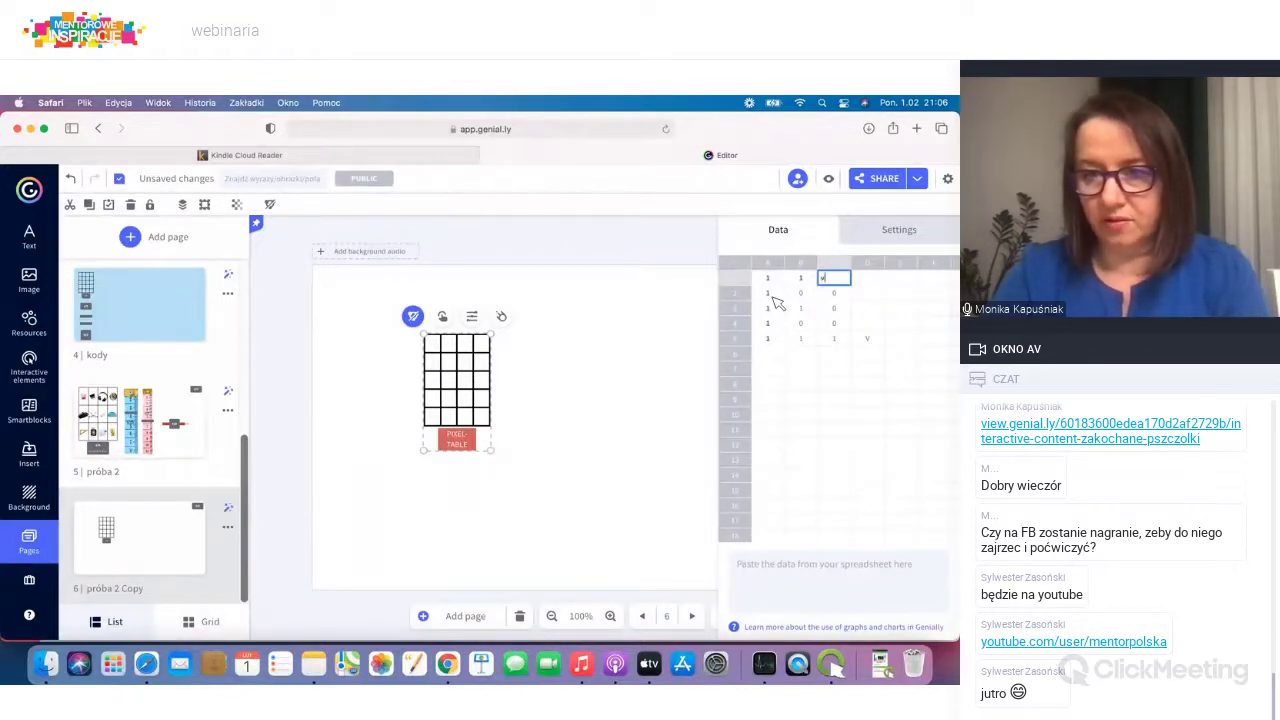
Step: Set the second row of the PIXEL-TABLE grid's data to v, 1, v
click(773, 295)
text(v)
click(810, 296)
text(1)
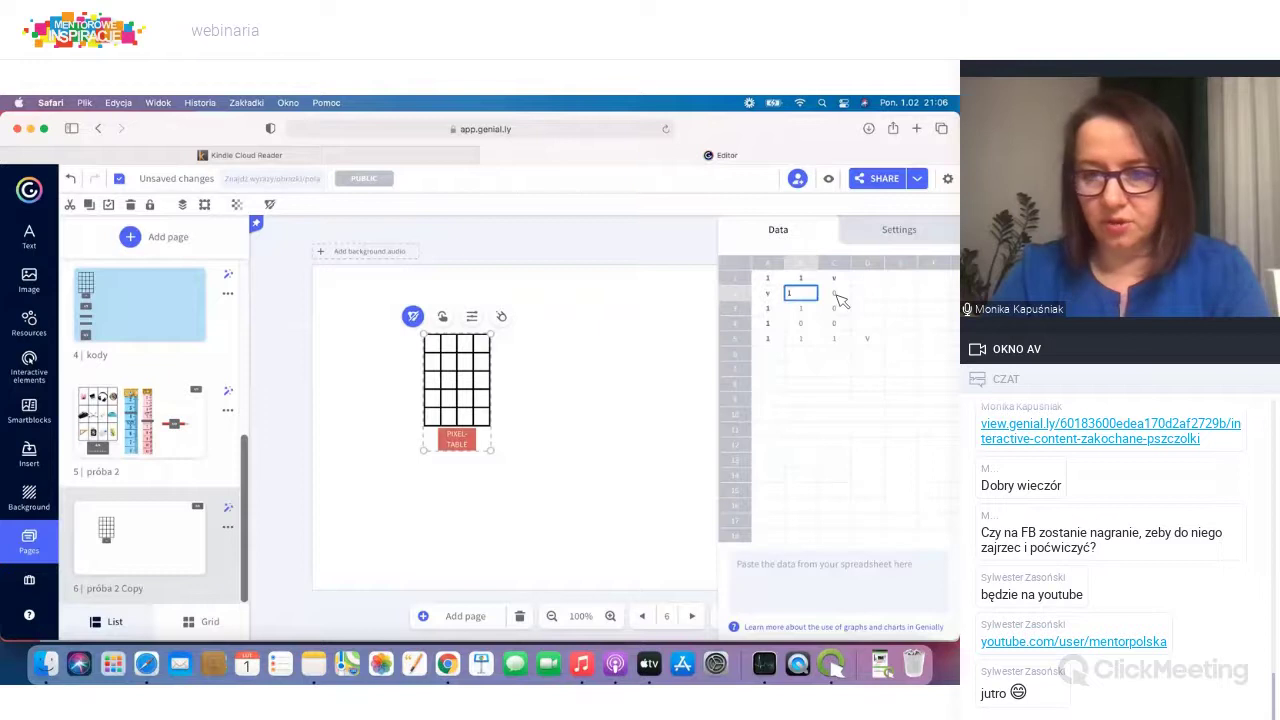
key(Tab)
text(v)
Step: Set the third row of the PIXEL-TABLE grid's data to 1, v, 1
click(775, 312)
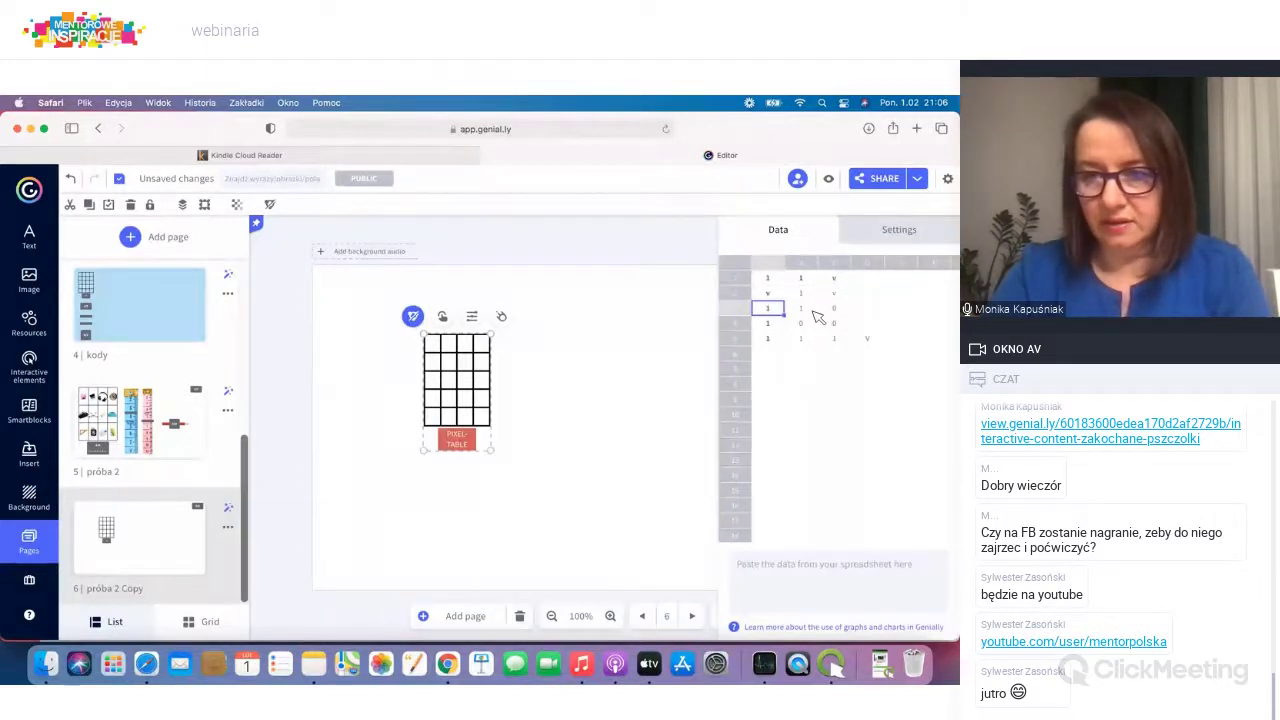
click(812, 311)
text(v)
click(840, 312)
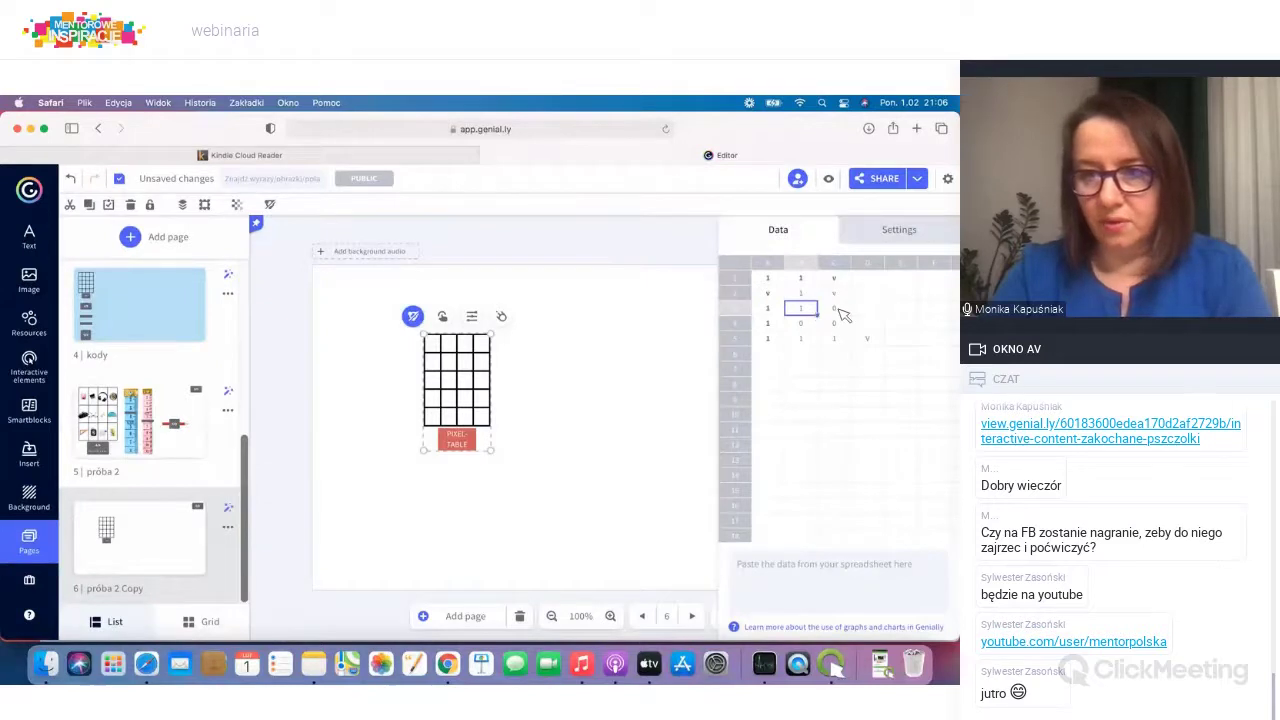
text(1)
Step: Clear the fourth and fifth rows of the PIXEL-TABLE grid's data to reduce it to three rows and three columns
click(780, 331)
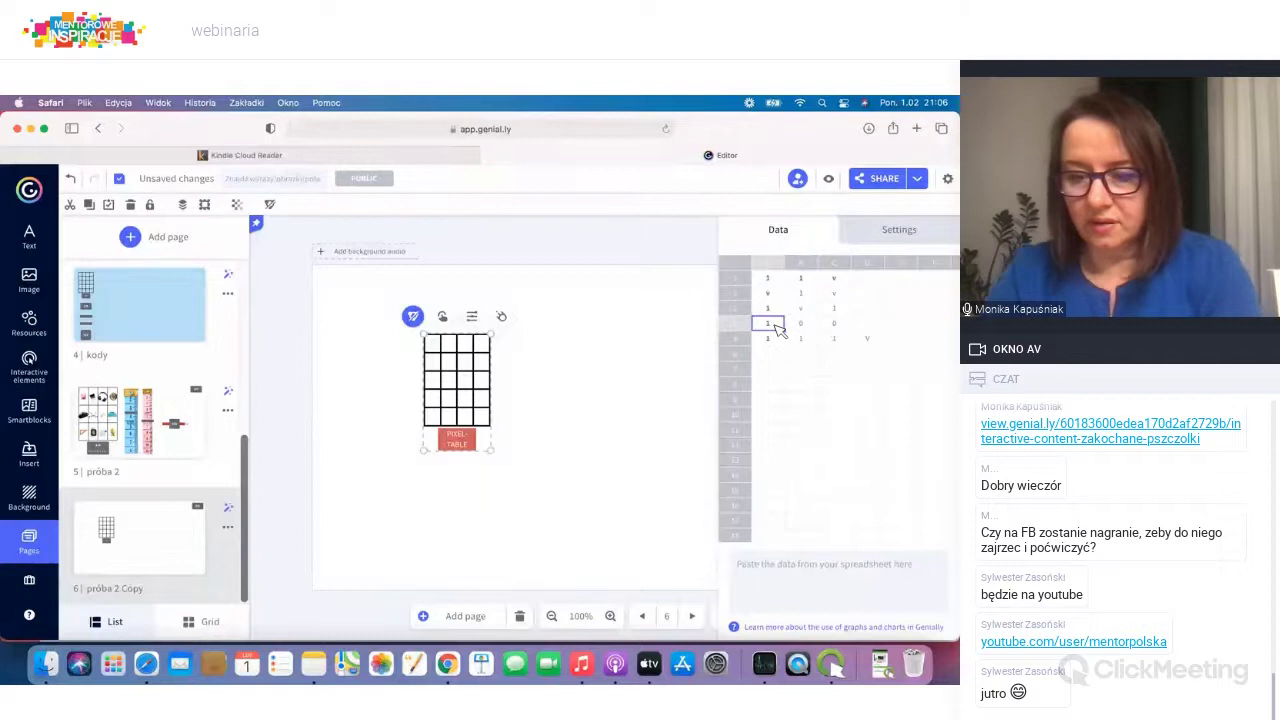
click(808, 328)
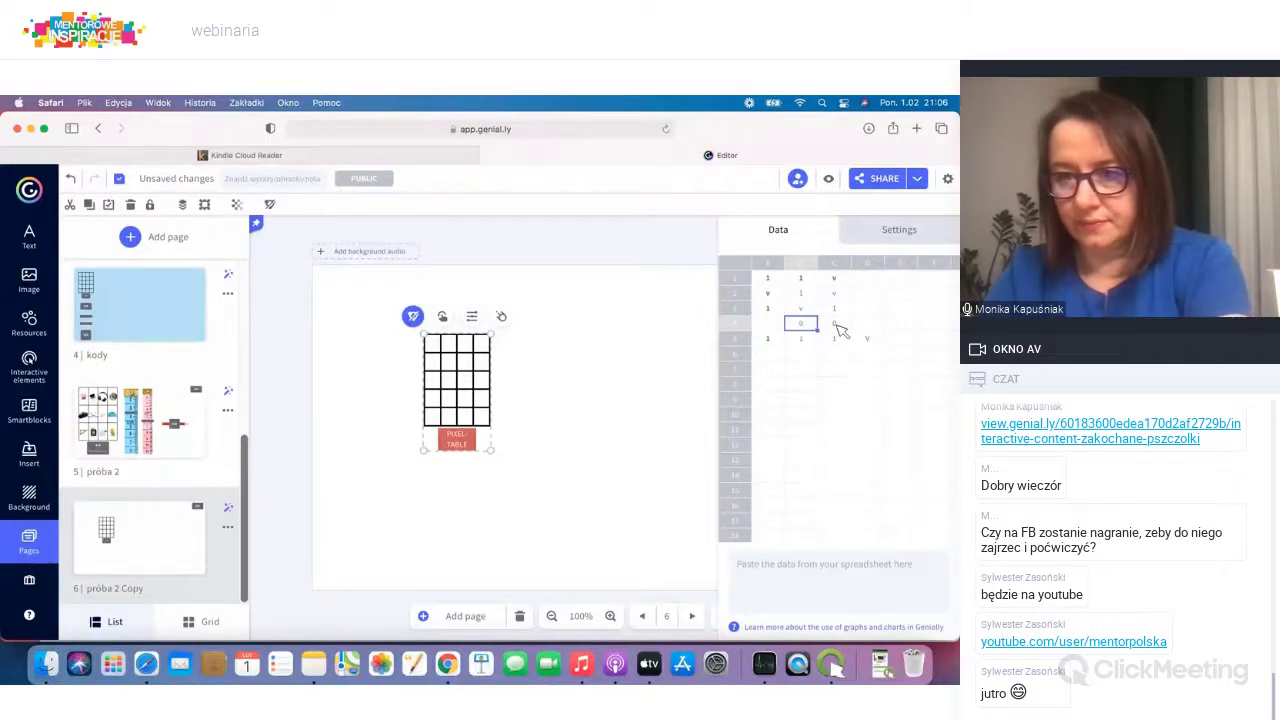
key(Tab)
click(812, 341)
key(Tab)
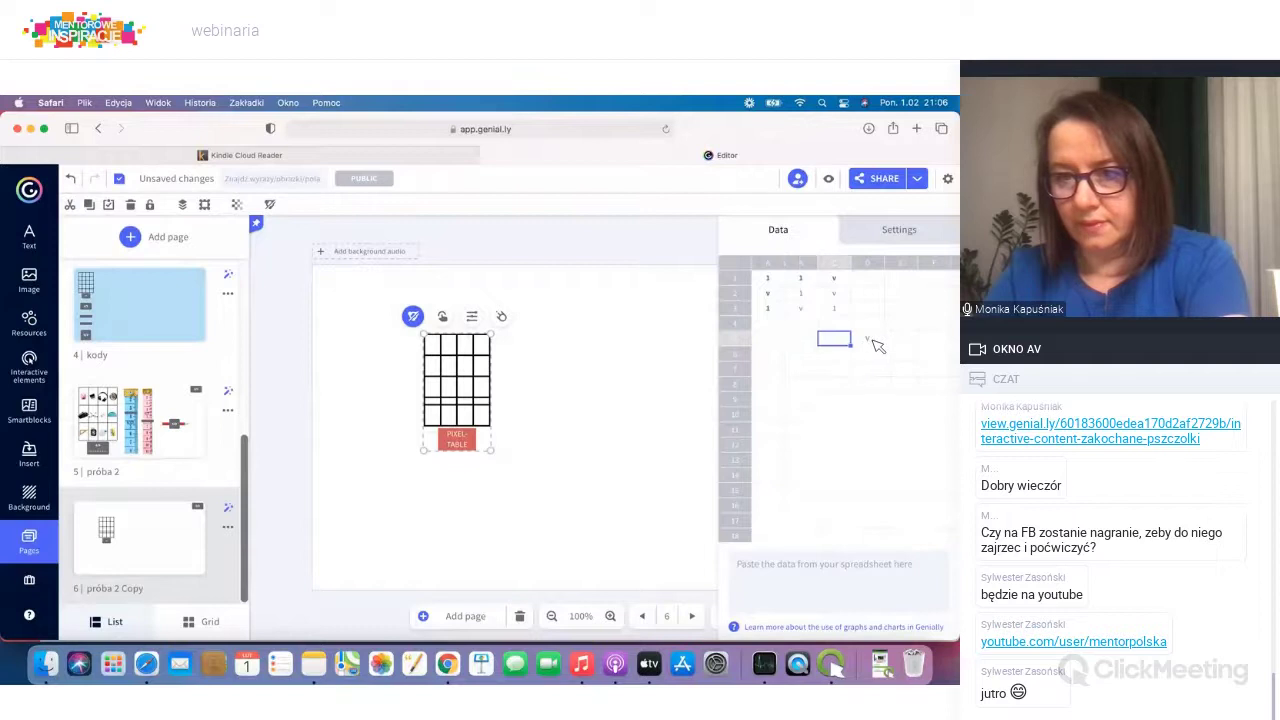
click(858, 345)
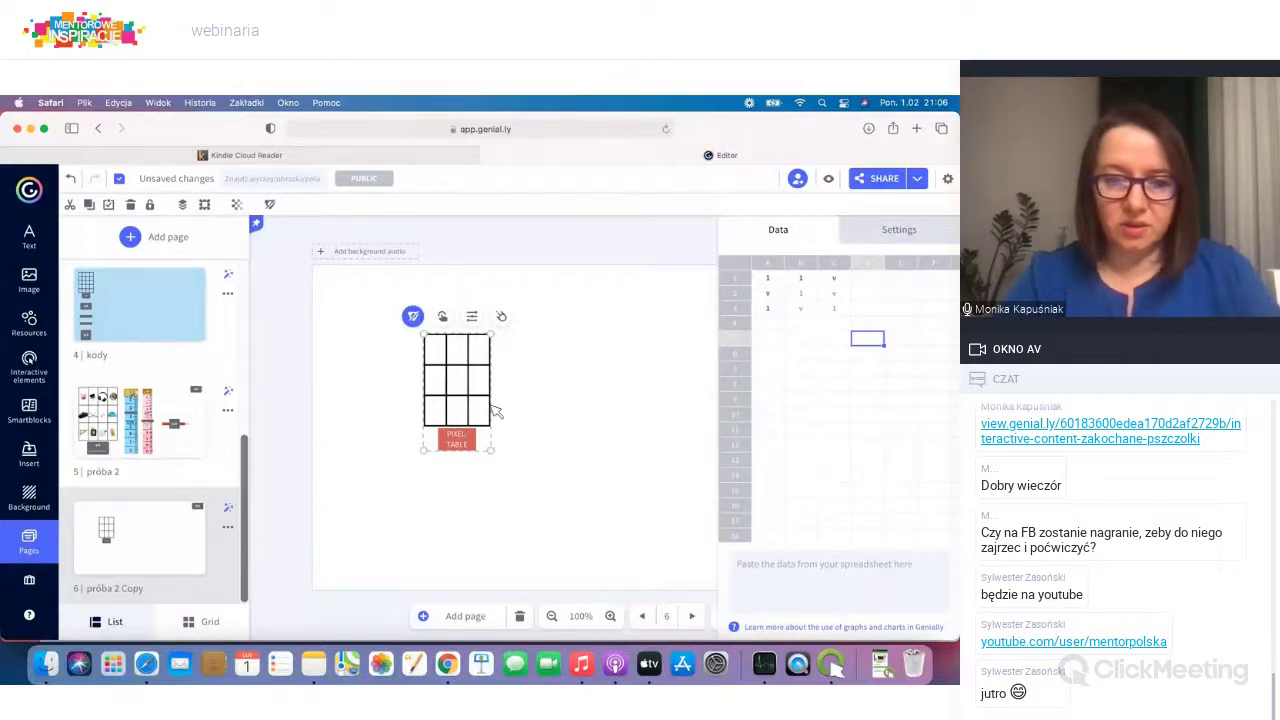
click(463, 394)
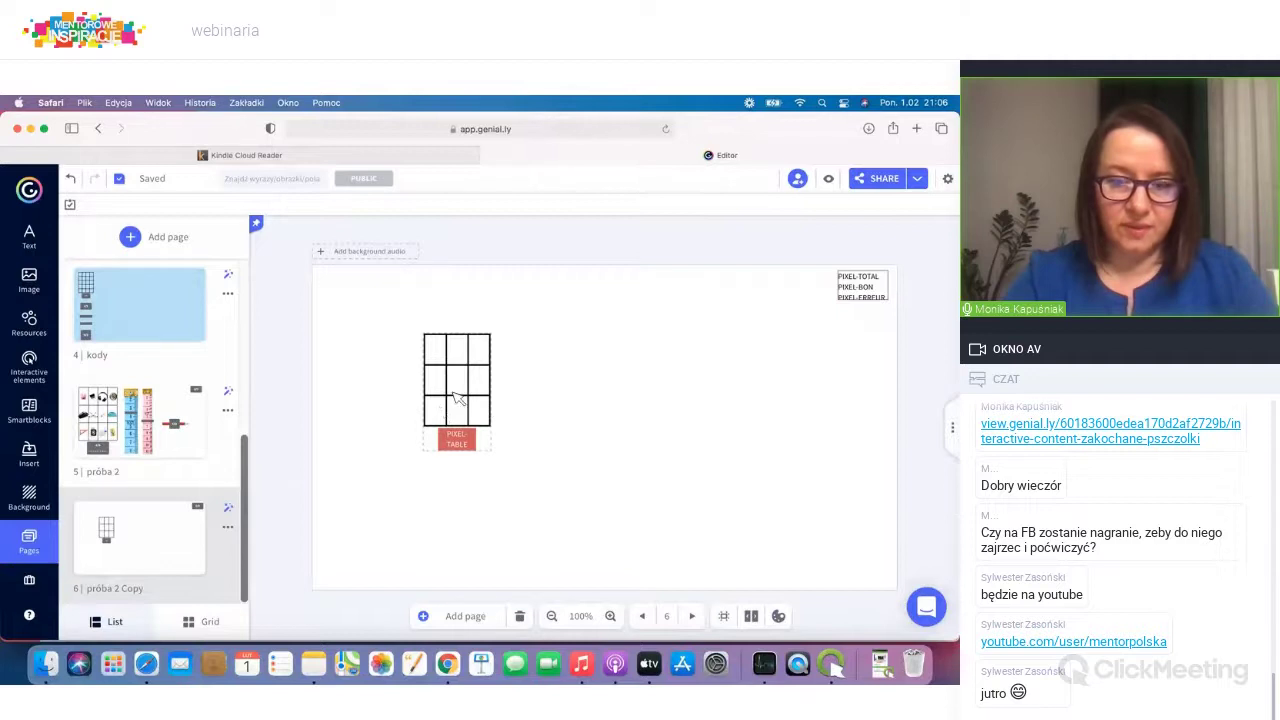
Step: Reopen the data of the PIXEL-TABLE grid to review its cell values
click(455, 397)
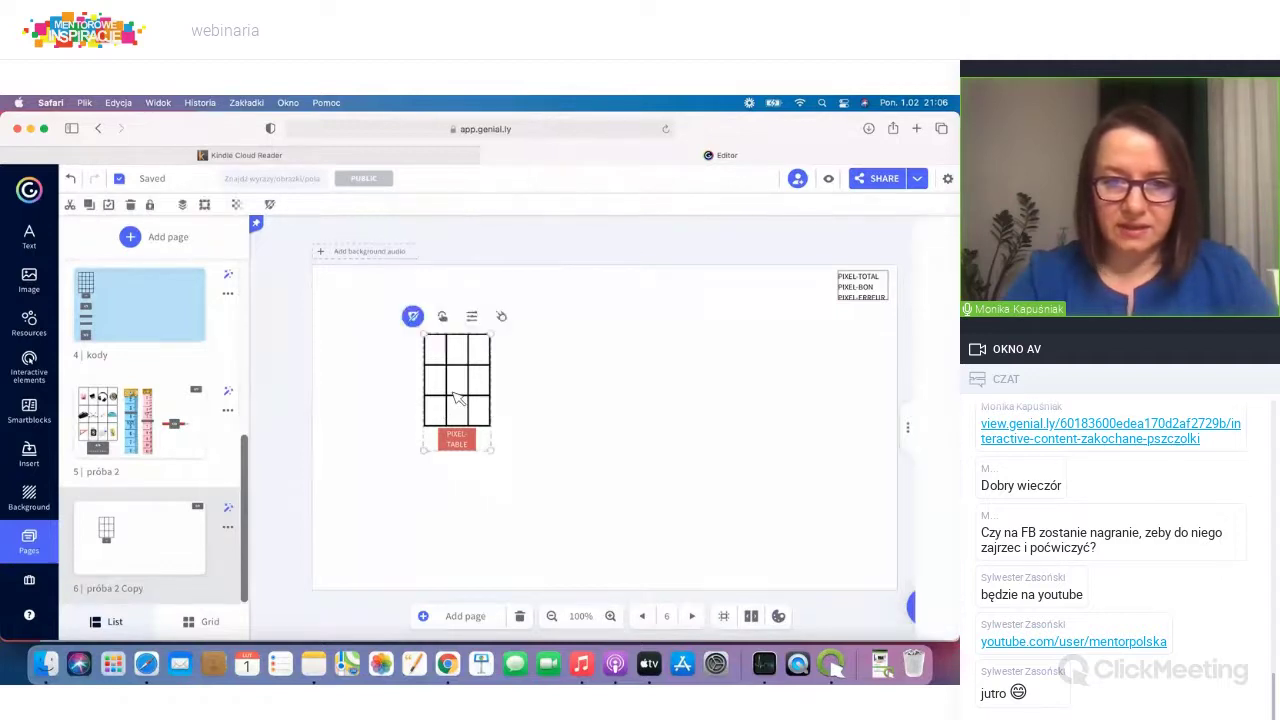
click(474, 317)
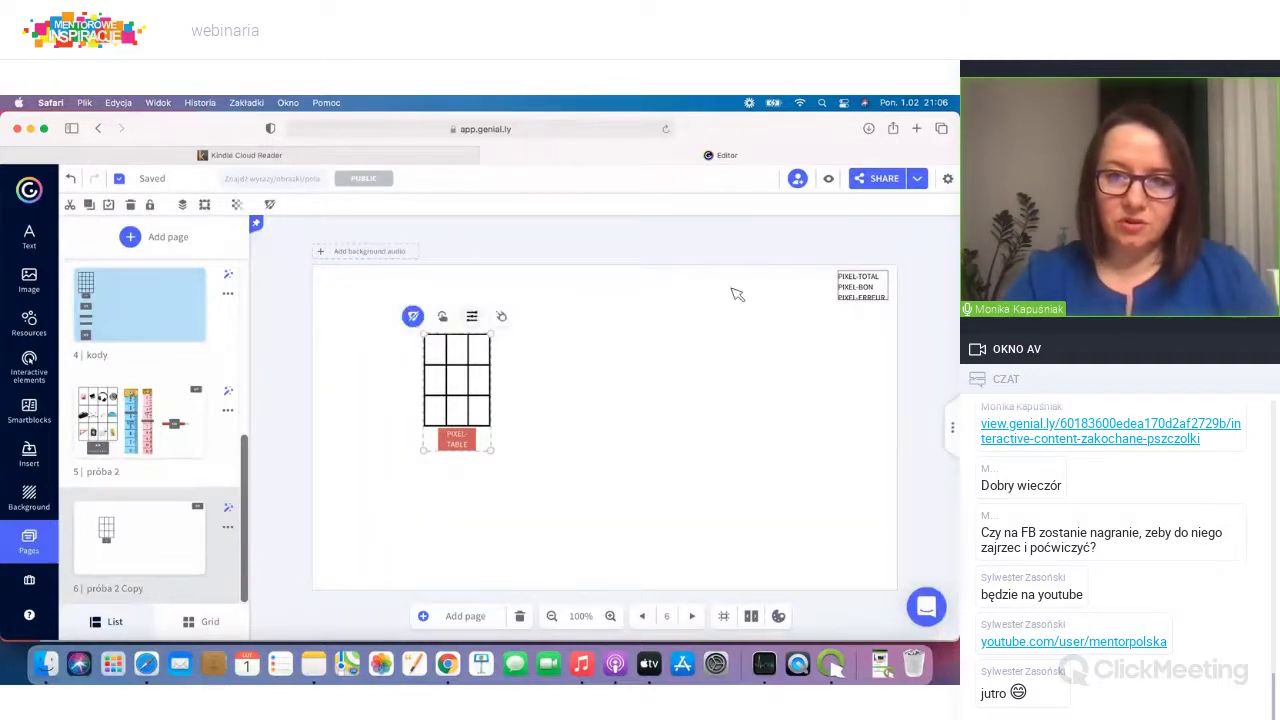
click(790, 231)
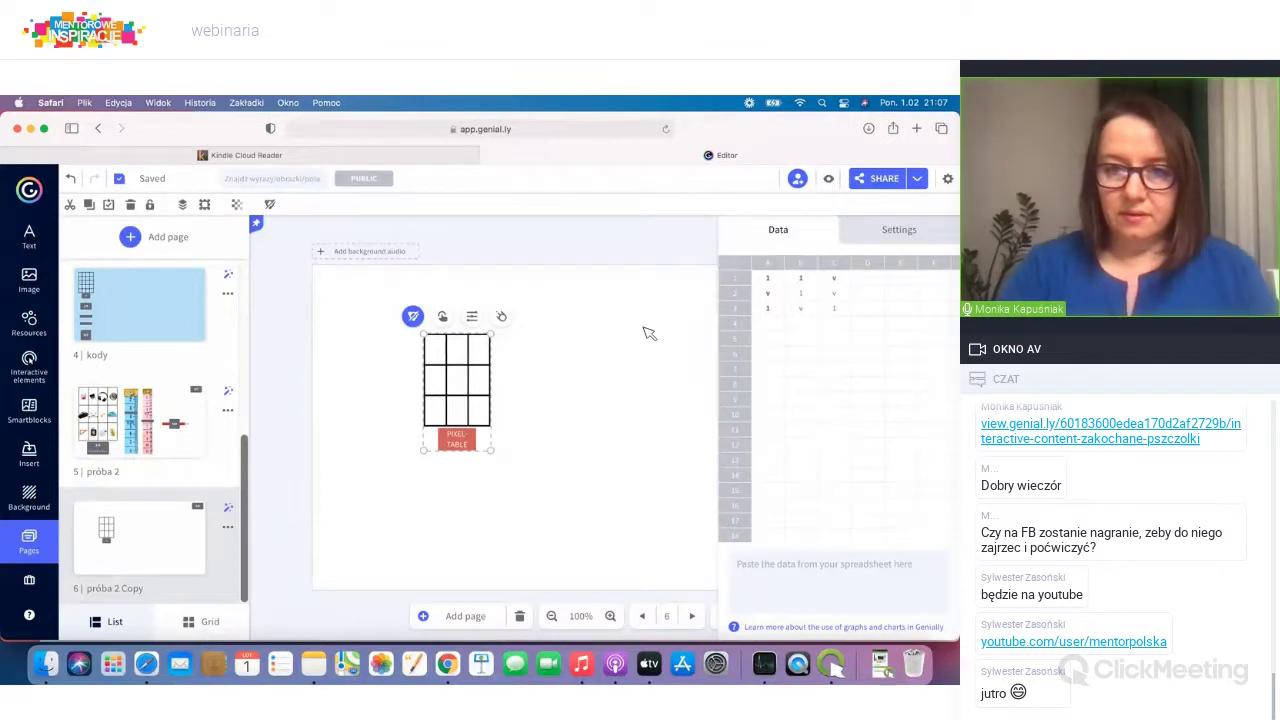
Step: Enlarge the PIXEL-TABLE grid to nearly the page height and place it along the page's left side
click(485, 352)
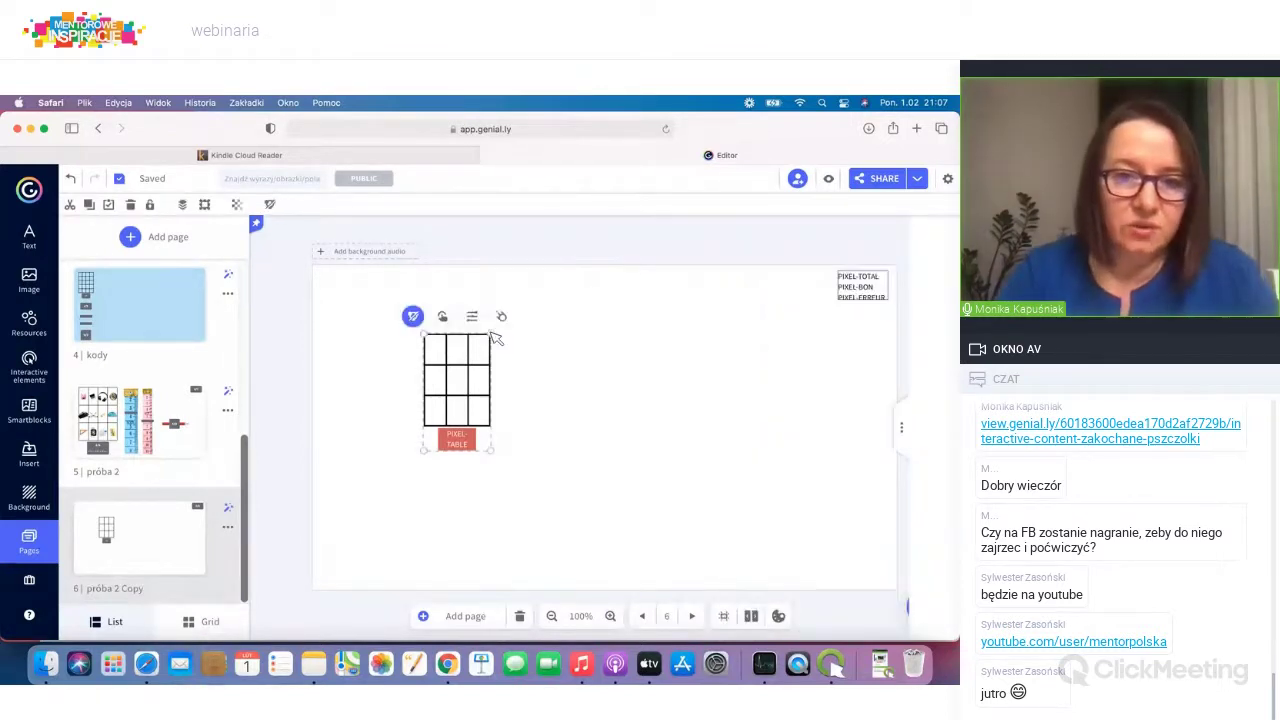
drag(658, 322, 540, 455)
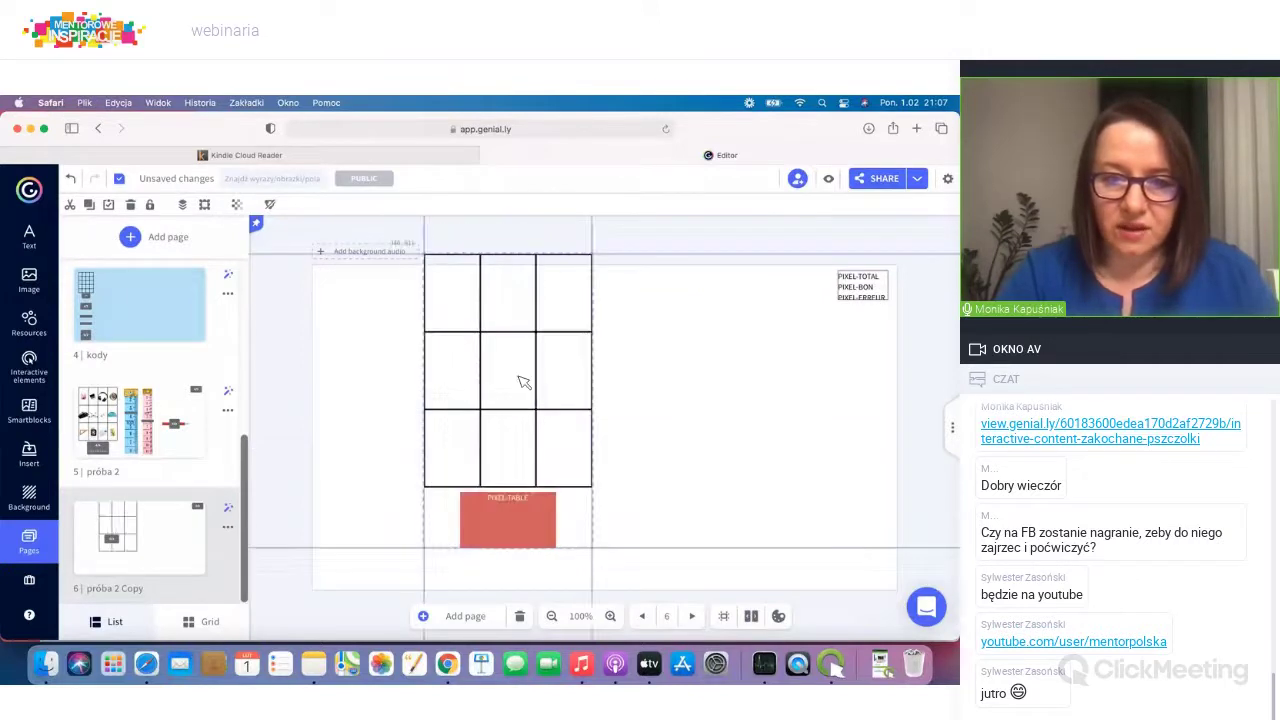
click(437, 406)
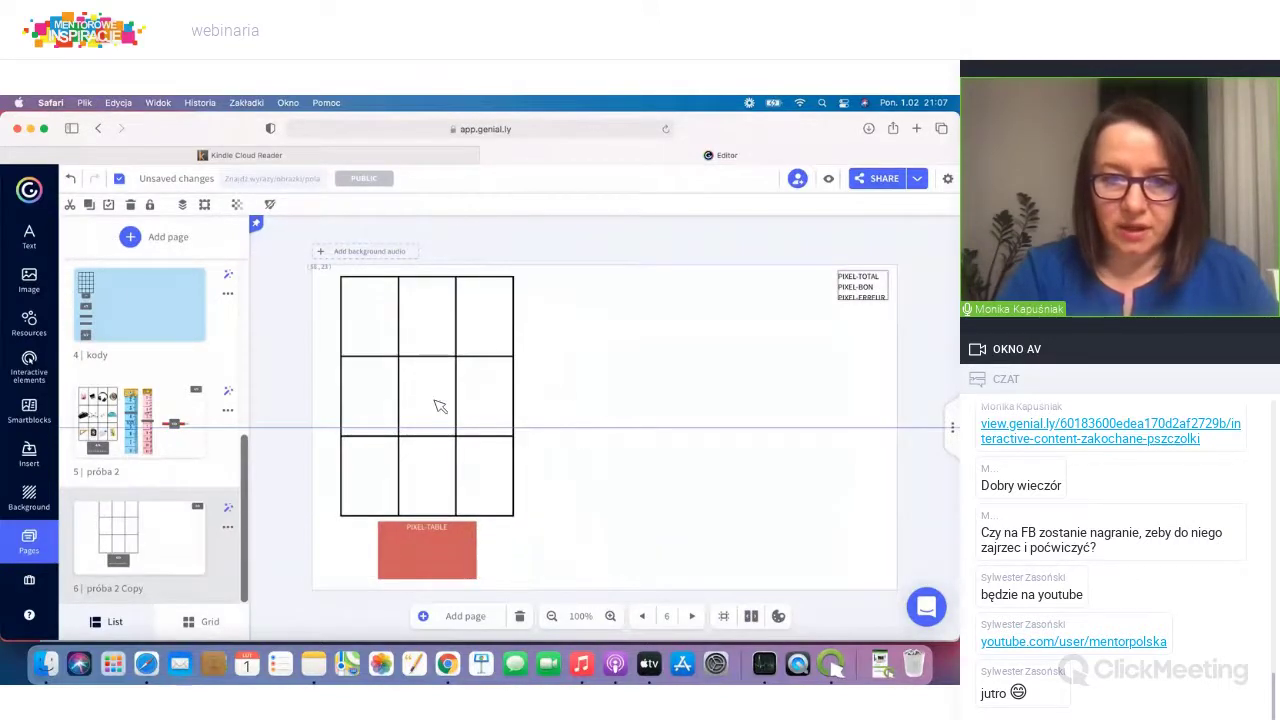
click(440, 406)
click(588, 451)
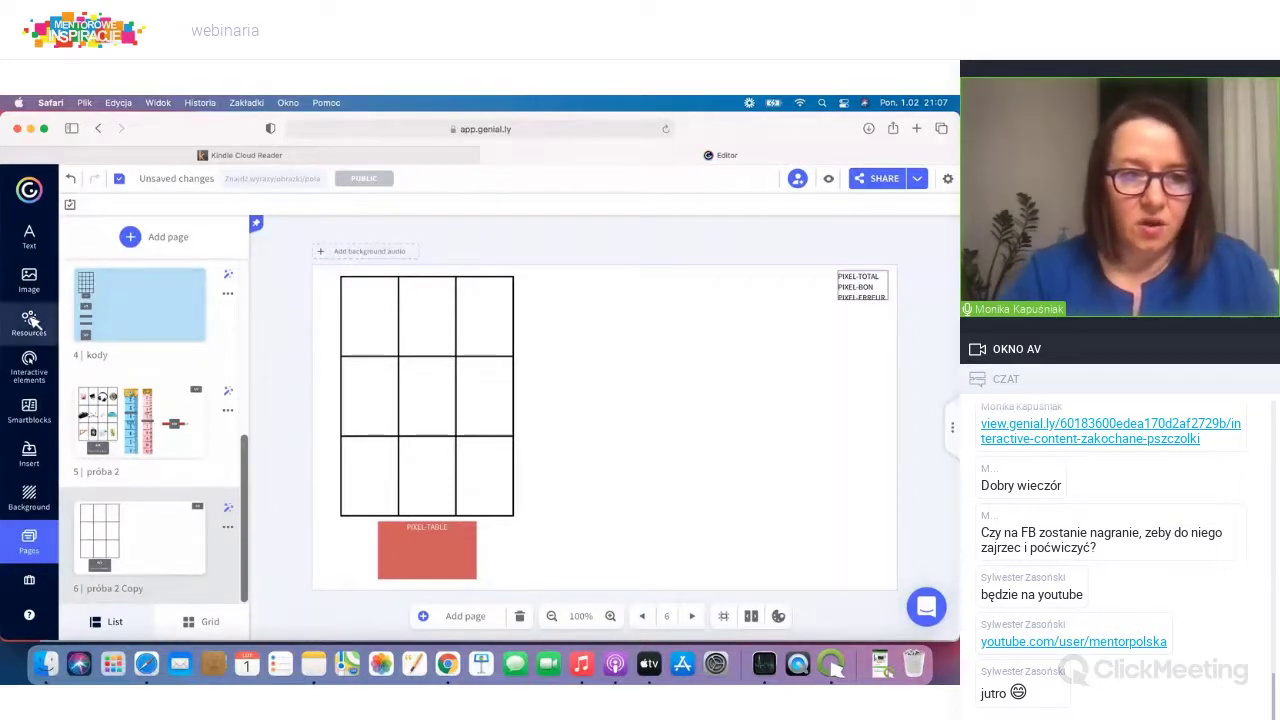
Step: Insert the piggy bank and laptop cutouts, shrink them, and place them in the bottom row's right and middle cells
click(29, 278)
click(199, 455)
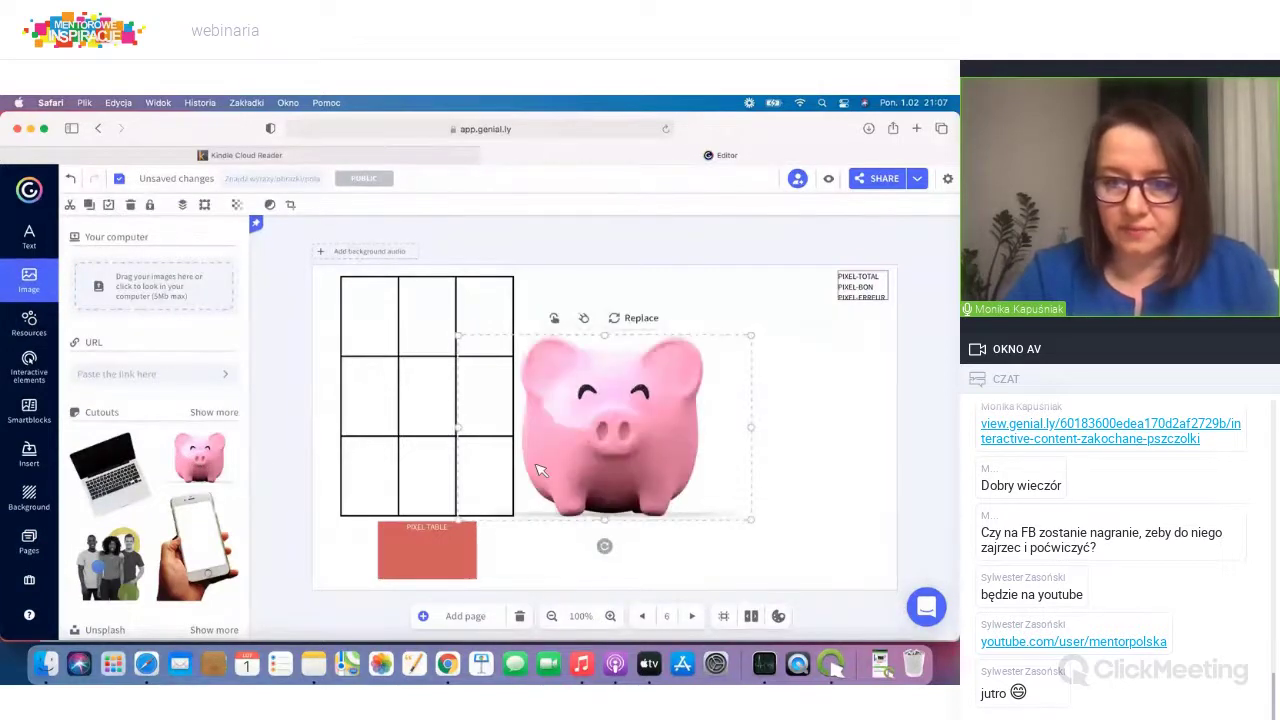
drag(492, 524, 486, 500)
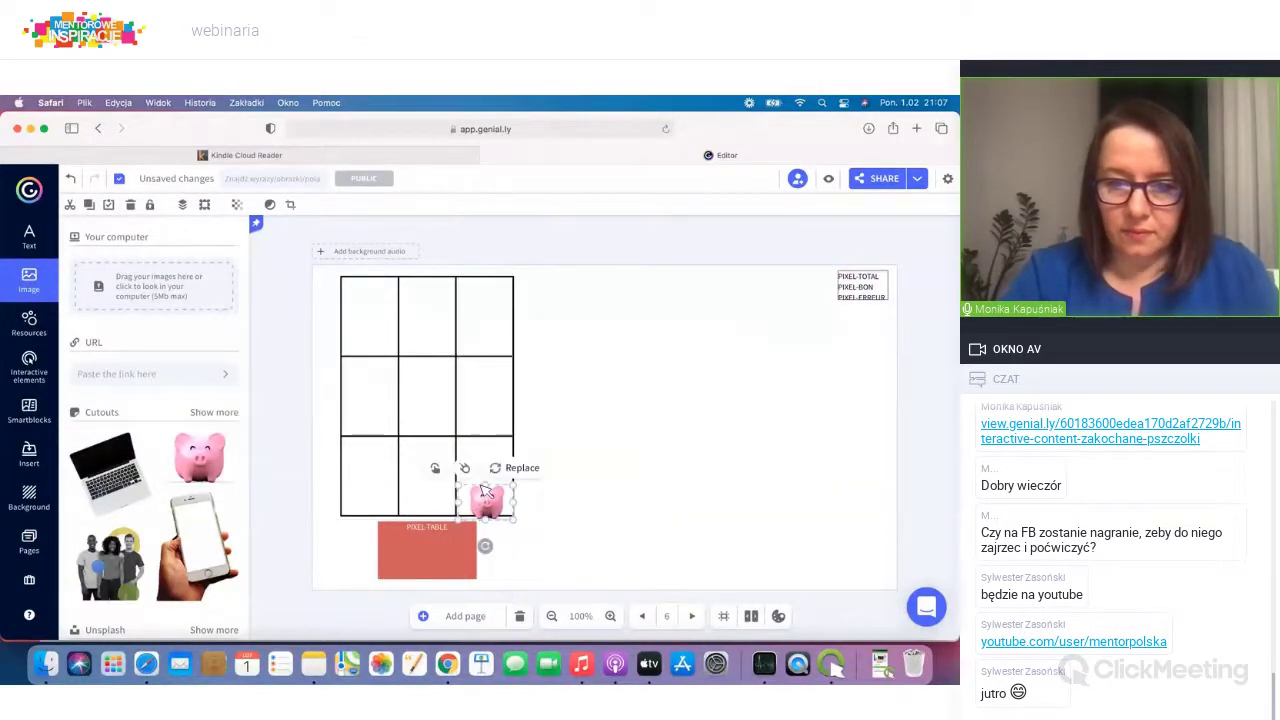
click(110, 470)
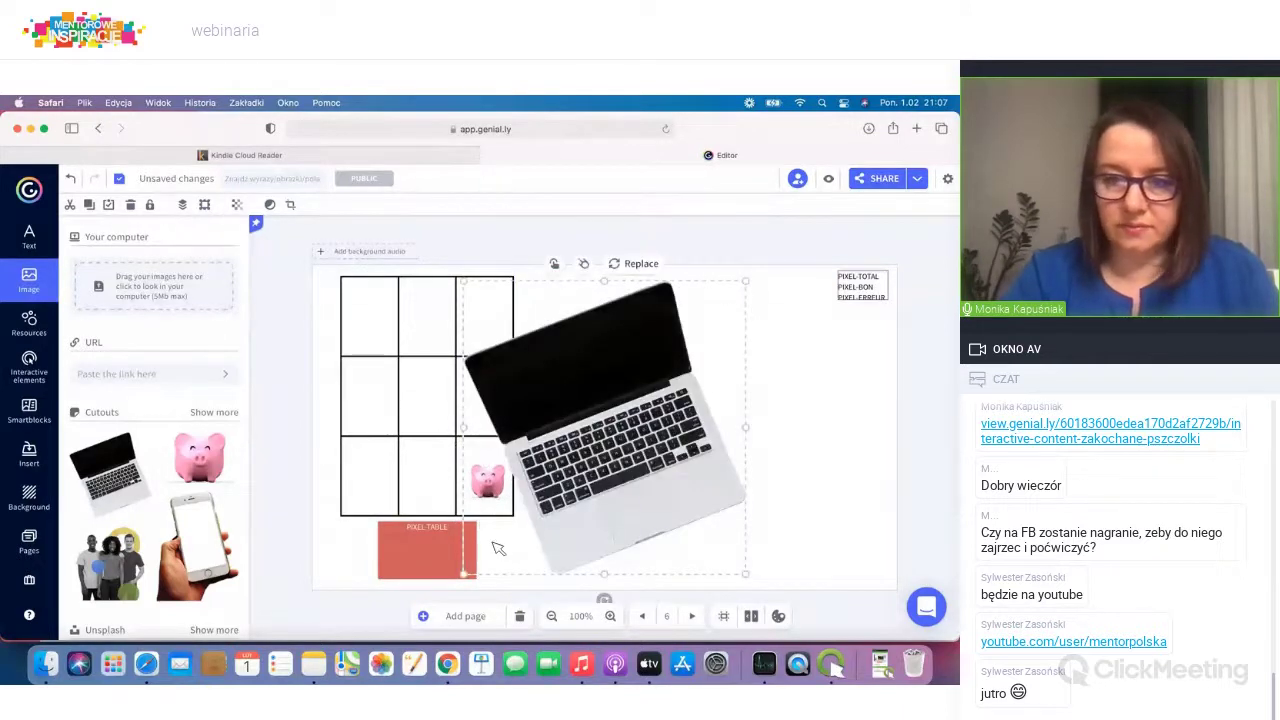
drag(519, 535, 425, 468)
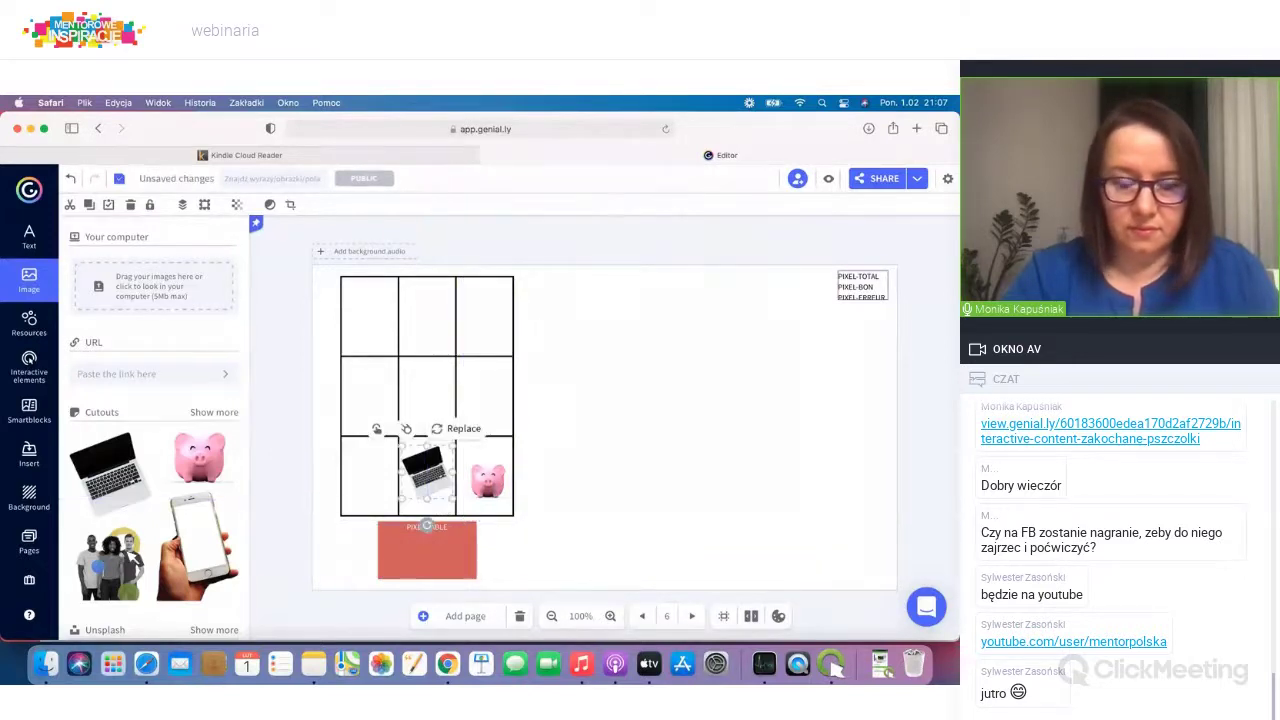
Step: Add small headphones and camera cutouts to the grid's bottom-left cell and the middle row's right cell
scroll(190, 395, down, 1)
scroll(190, 398, down, 1)
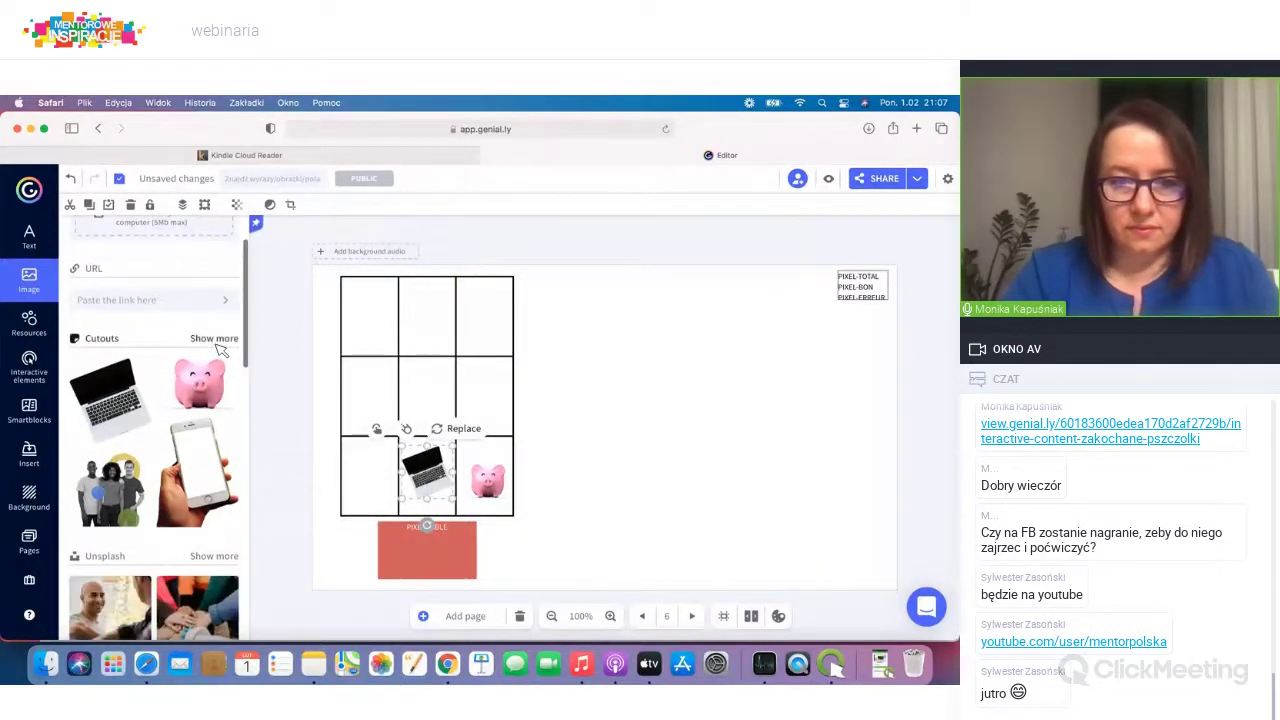
click(218, 344)
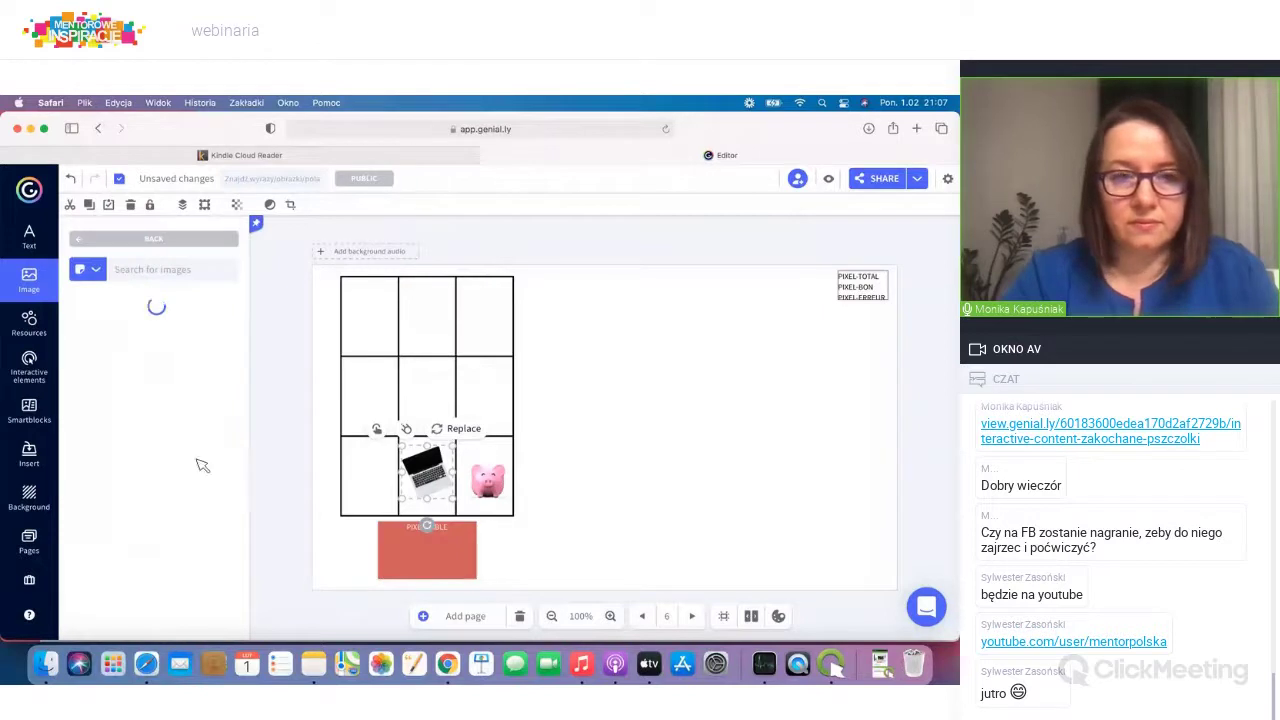
click(620, 374)
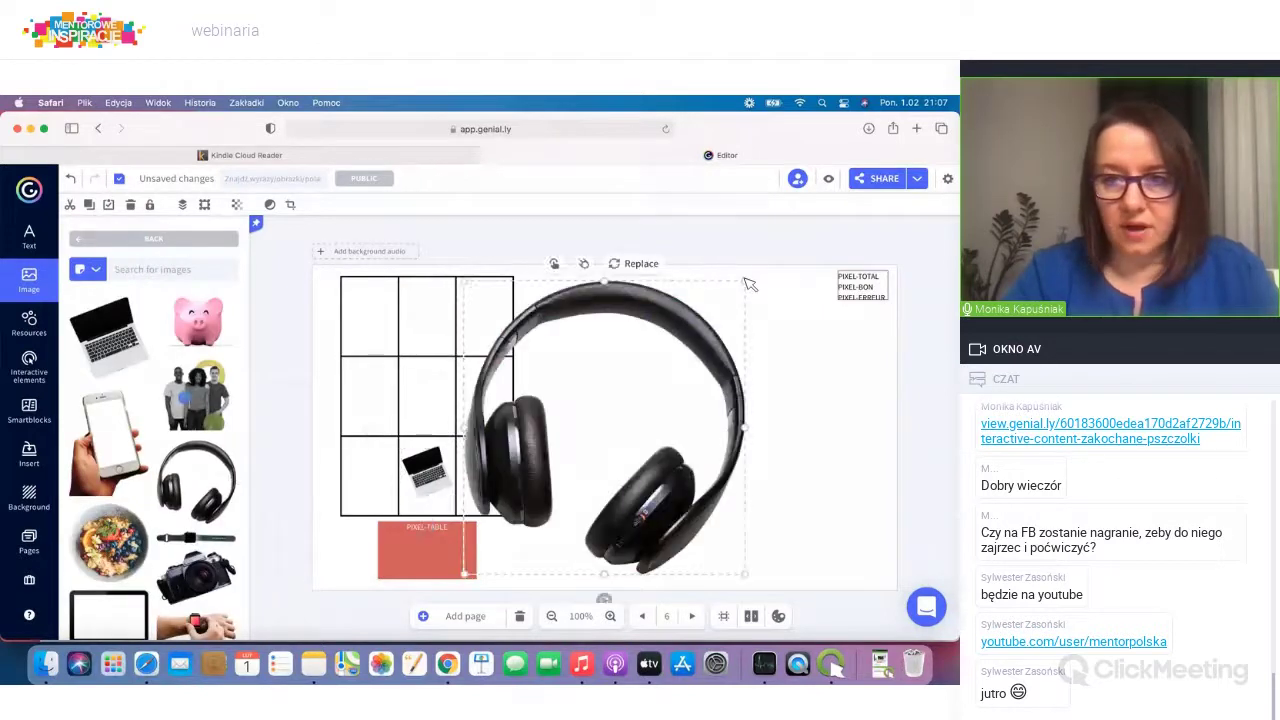
drag(494, 551, 374, 484)
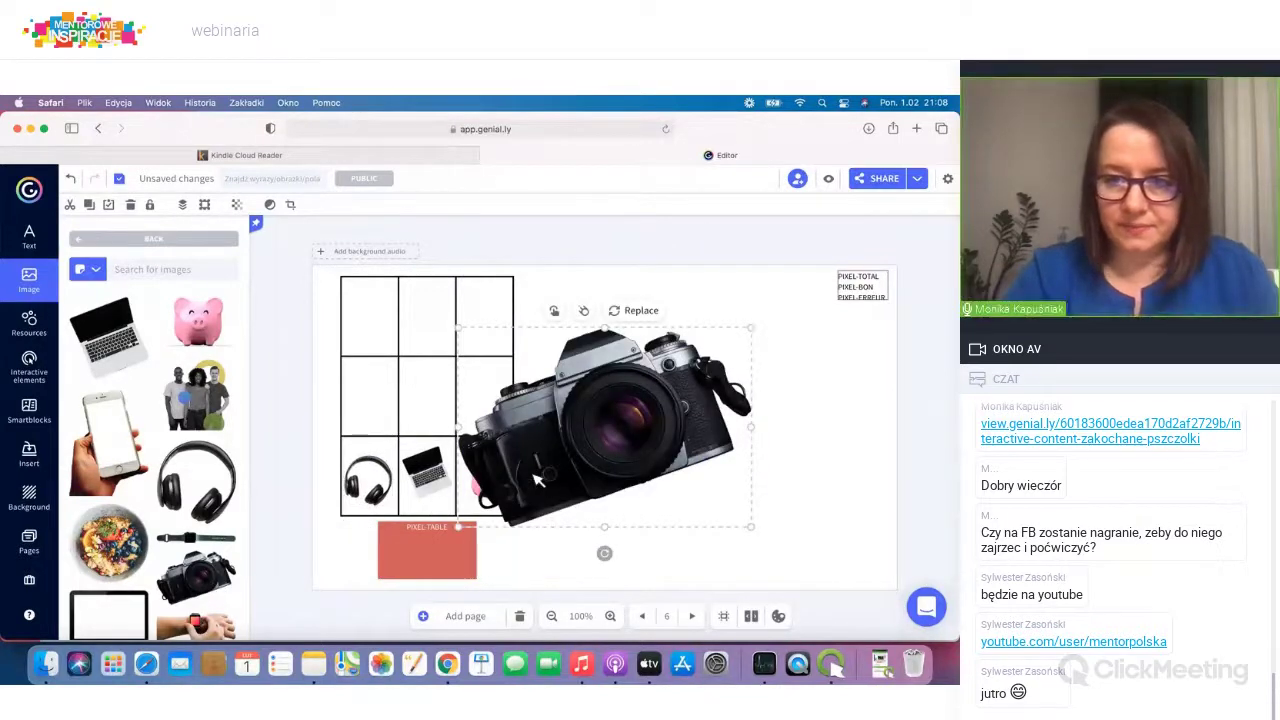
drag(507, 498, 494, 386)
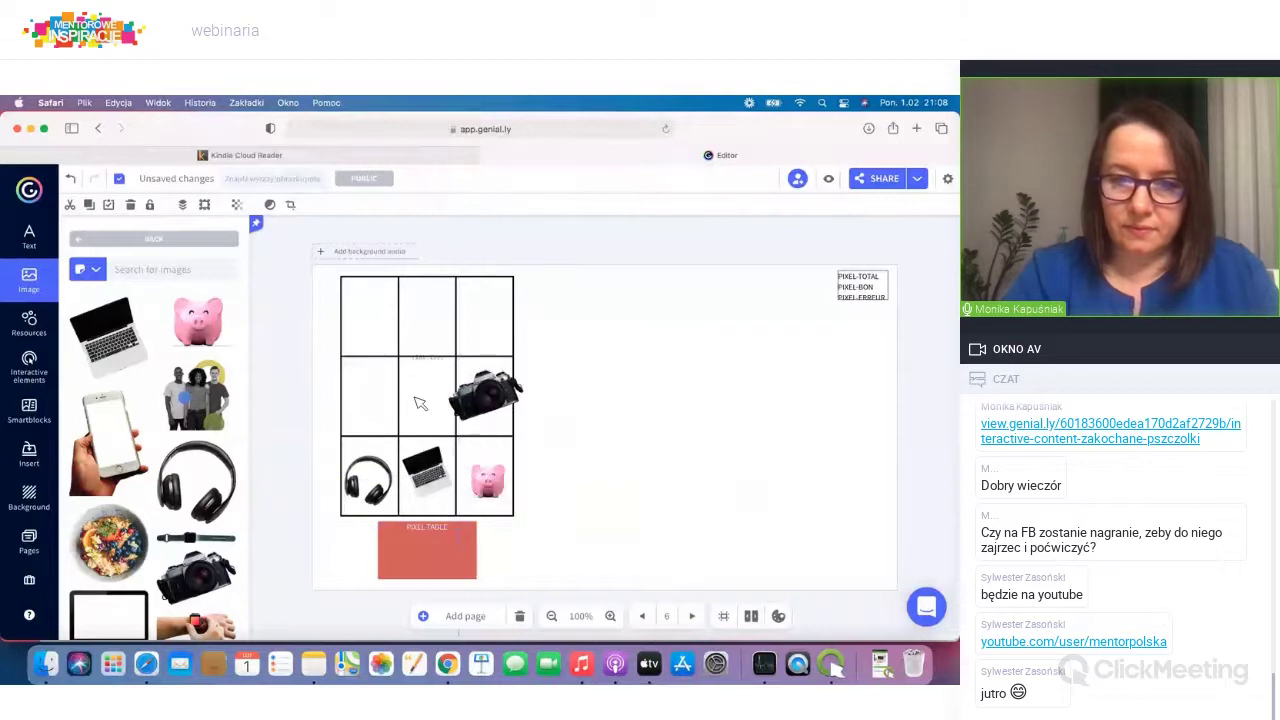
Step: Add small cutouts of the food bowl and the white earphone to the middle row's centre and left cells
click(126, 546)
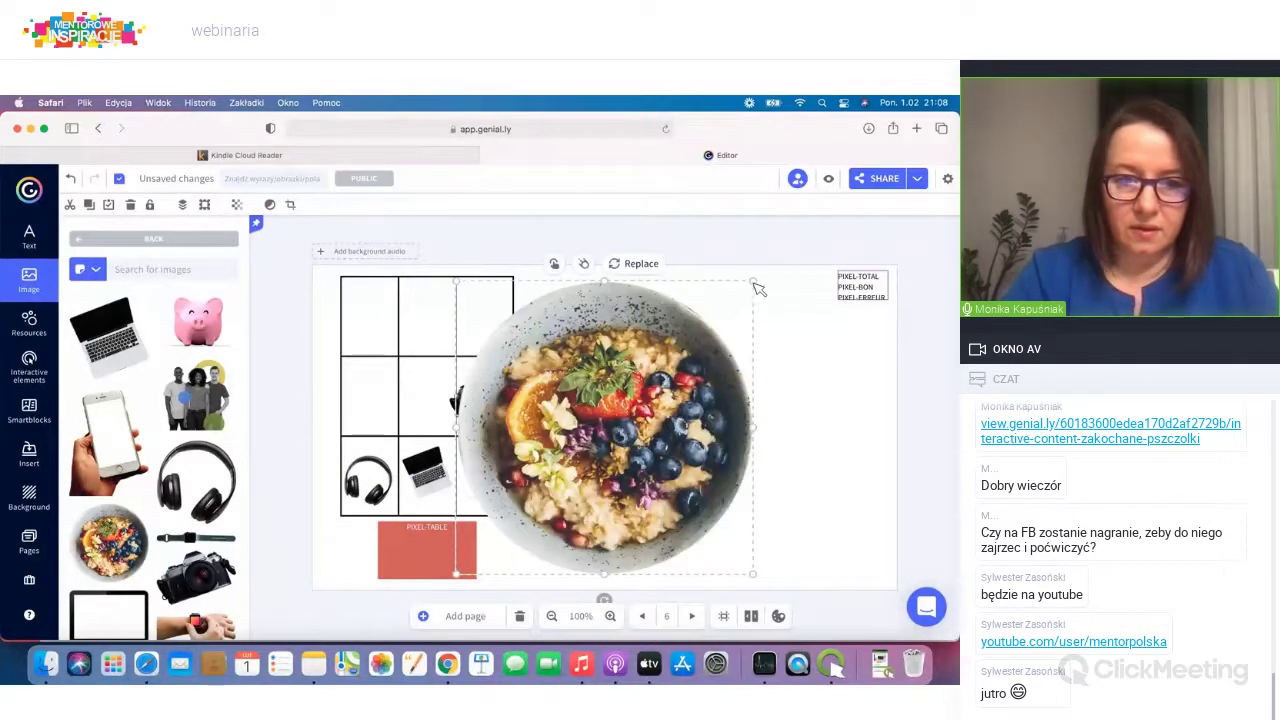
drag(545, 475, 495, 560)
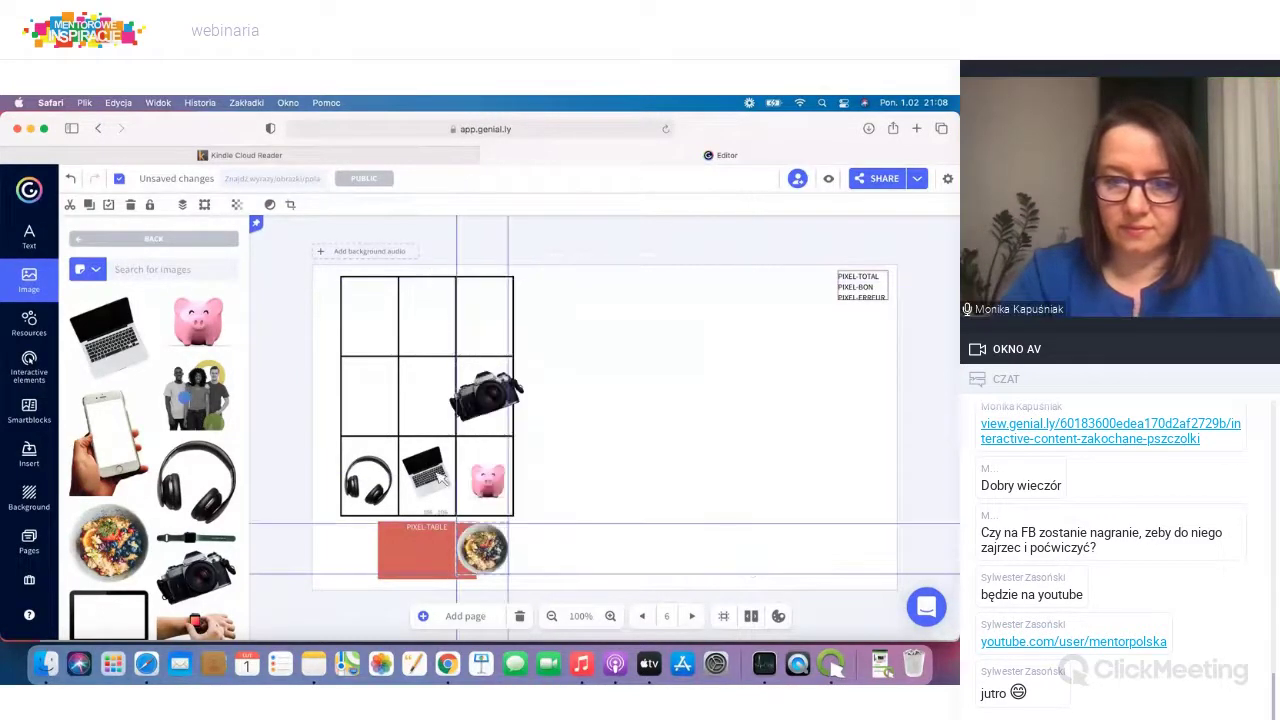
drag(432, 402, 404, 428)
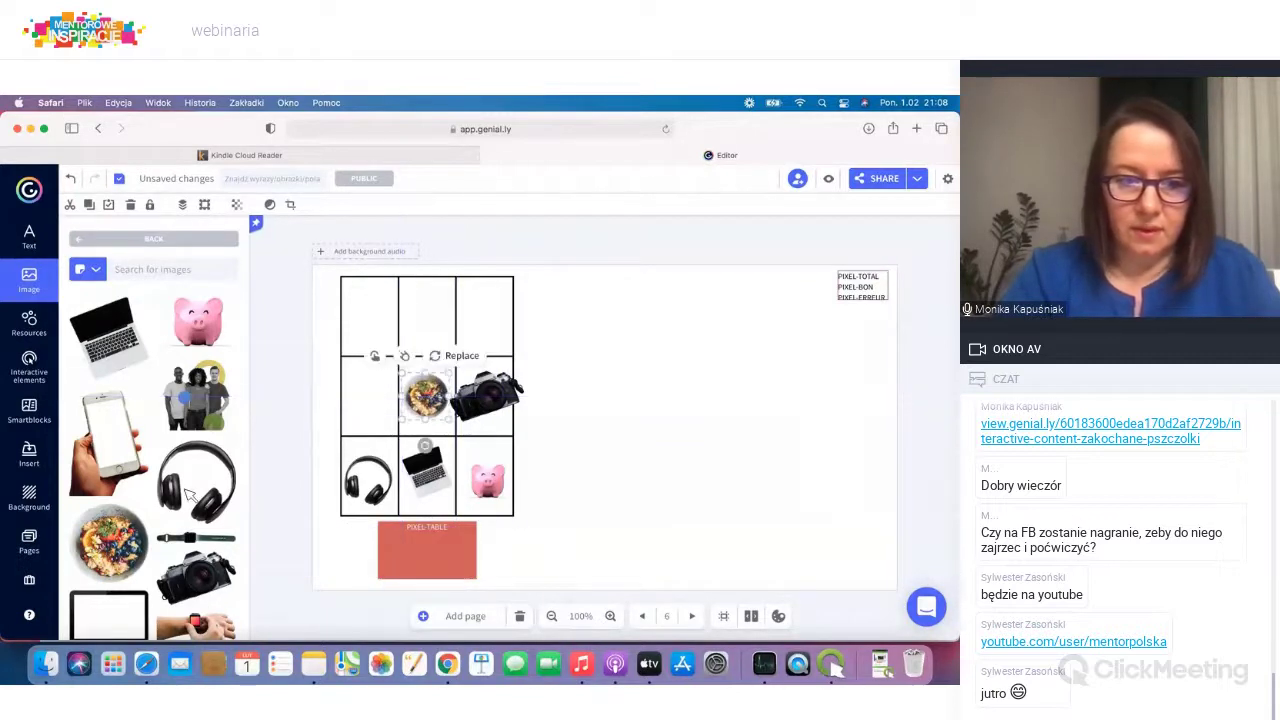
scroll(190, 490, down, 3)
click(108, 505)
drag(686, 284, 663, 523)
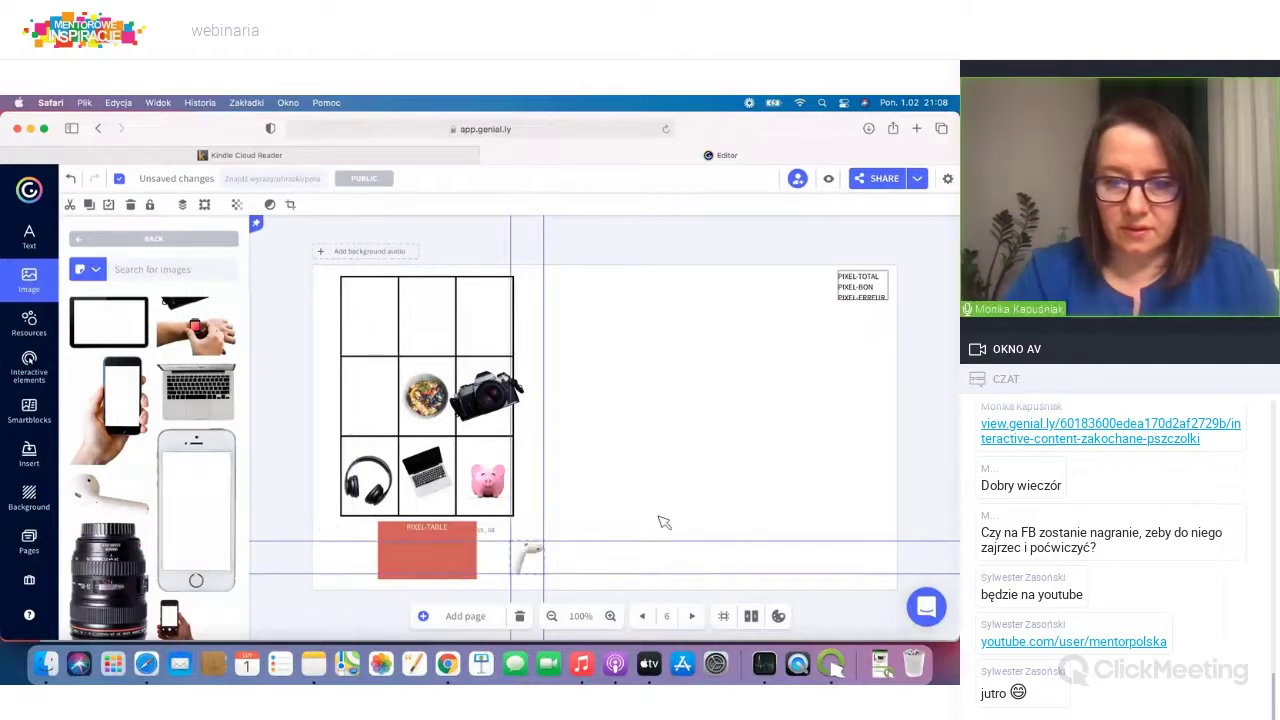
click(541, 562)
drag(540, 560, 380, 390)
Step: Add small cutouts of the drone and the yellow cassette to the top row's right and middle cells
scroll(104, 540, down, 5)
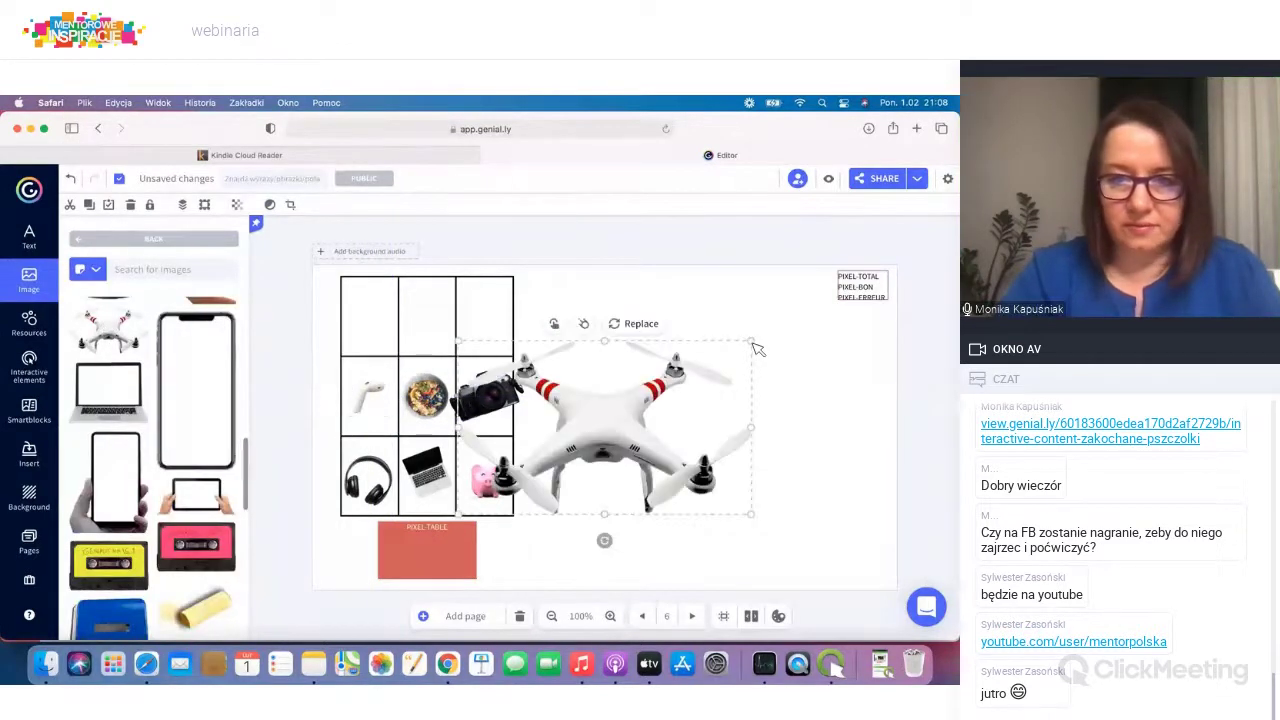
drag(483, 521, 490, 320)
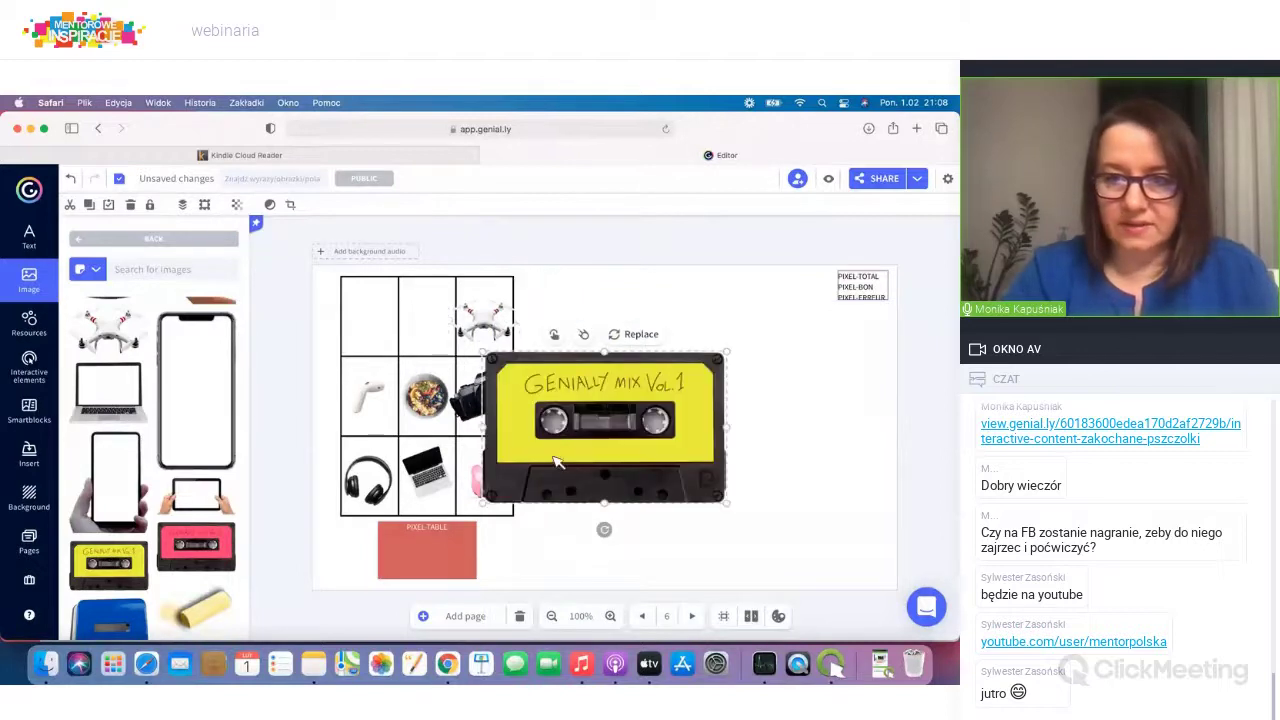
drag(517, 508, 430, 322)
drag(424, 319, 424, 319)
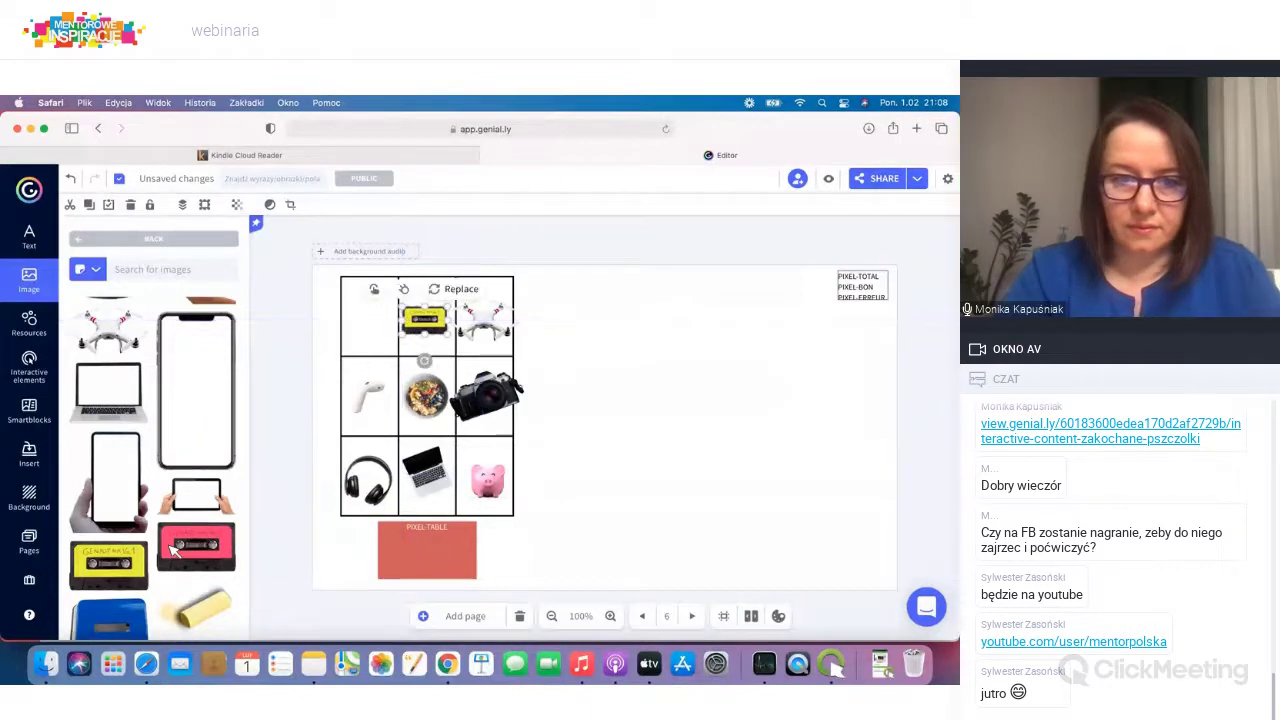
Step: Insert the drawing compass cutout, shrink it, and place it in the grid's top-left cell
scroll(172, 545, down, 5)
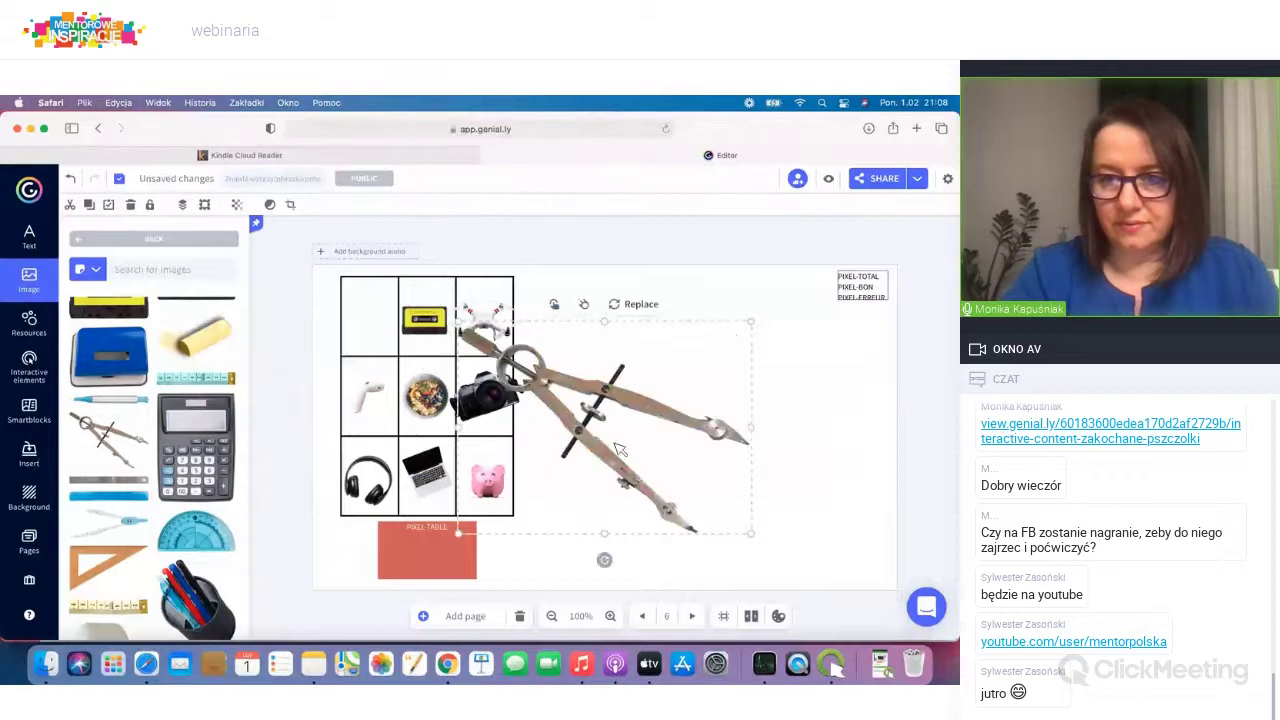
drag(534, 534, 485, 515)
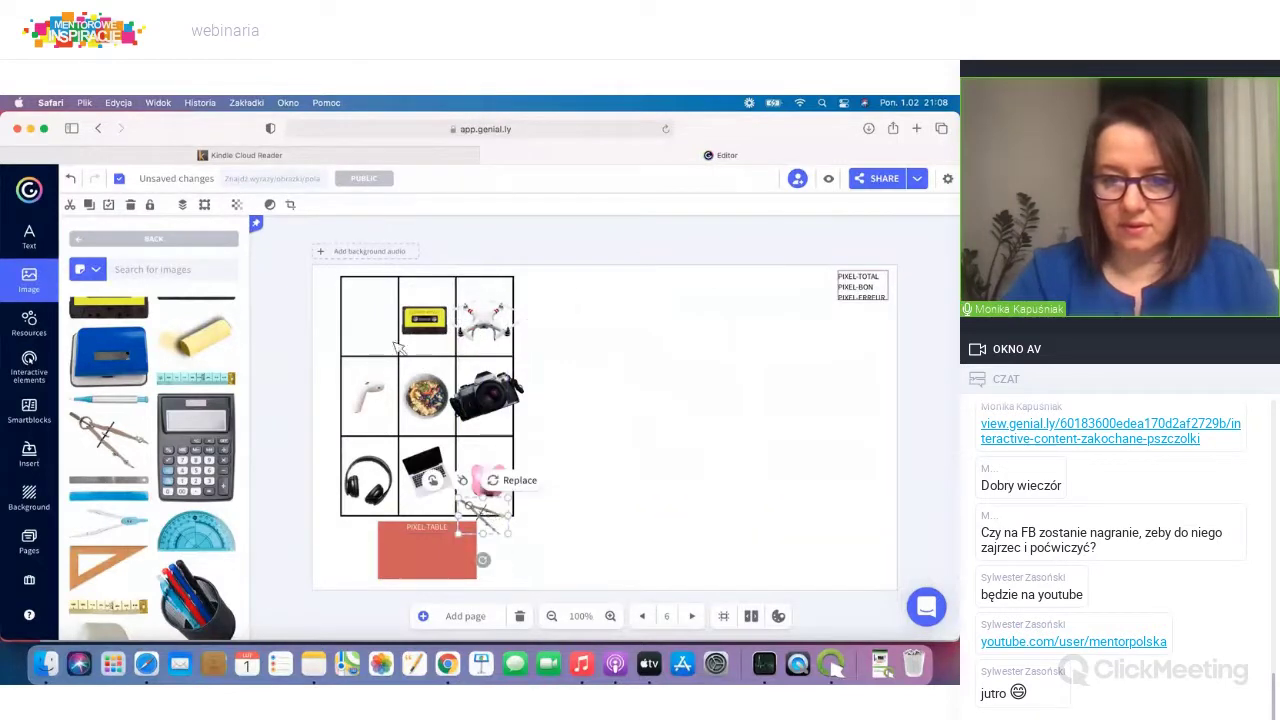
drag(378, 321, 373, 325)
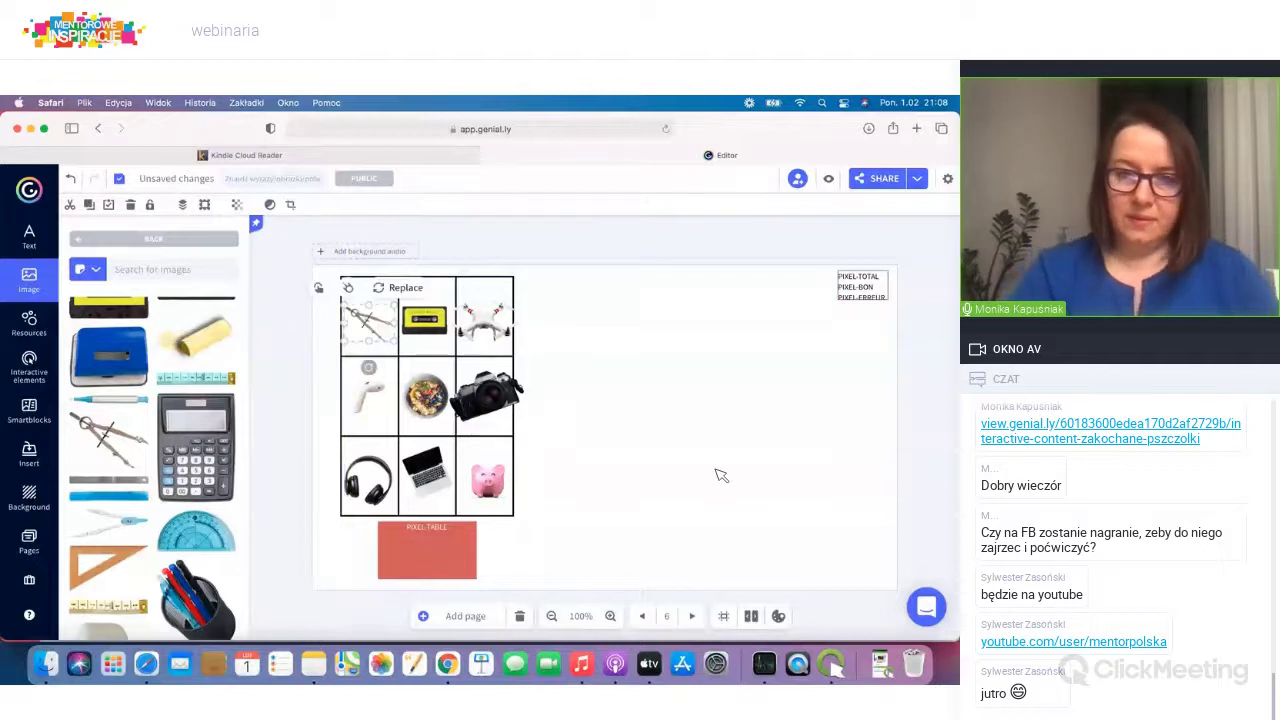
click(720, 475)
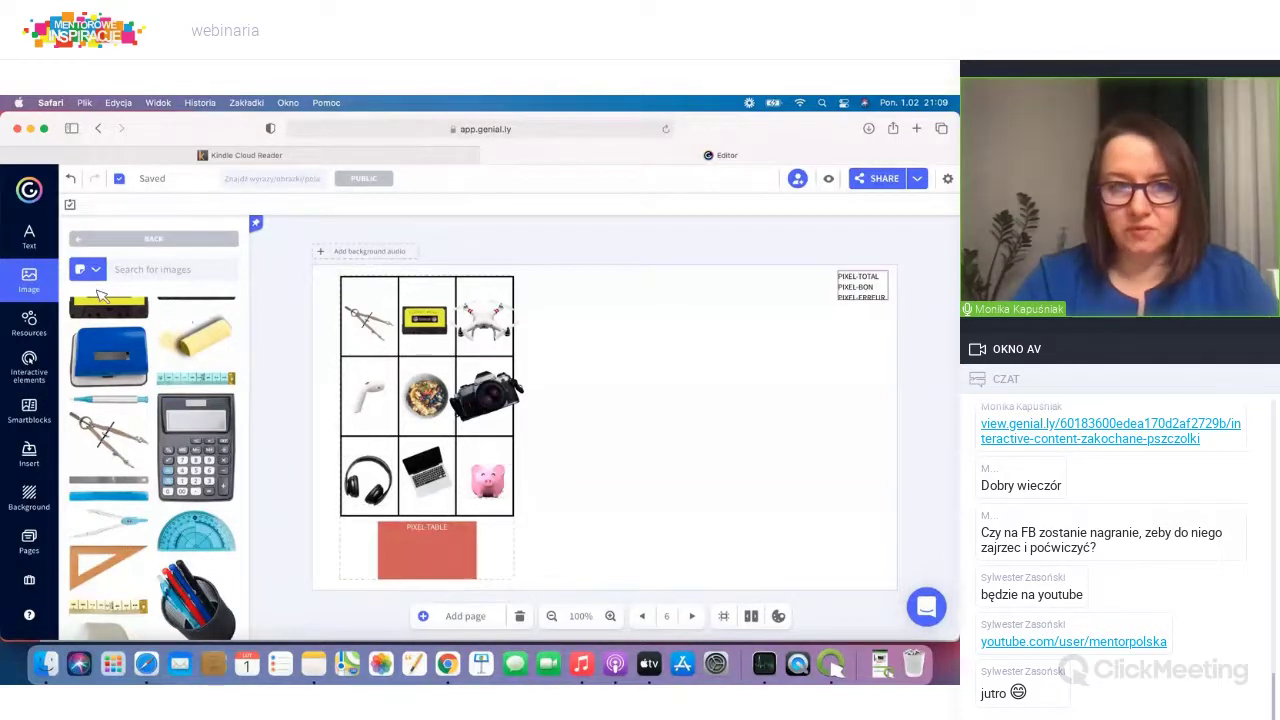
Step: Add a Title 2 text box and place it to the right of the grid's top row
click(31, 236)
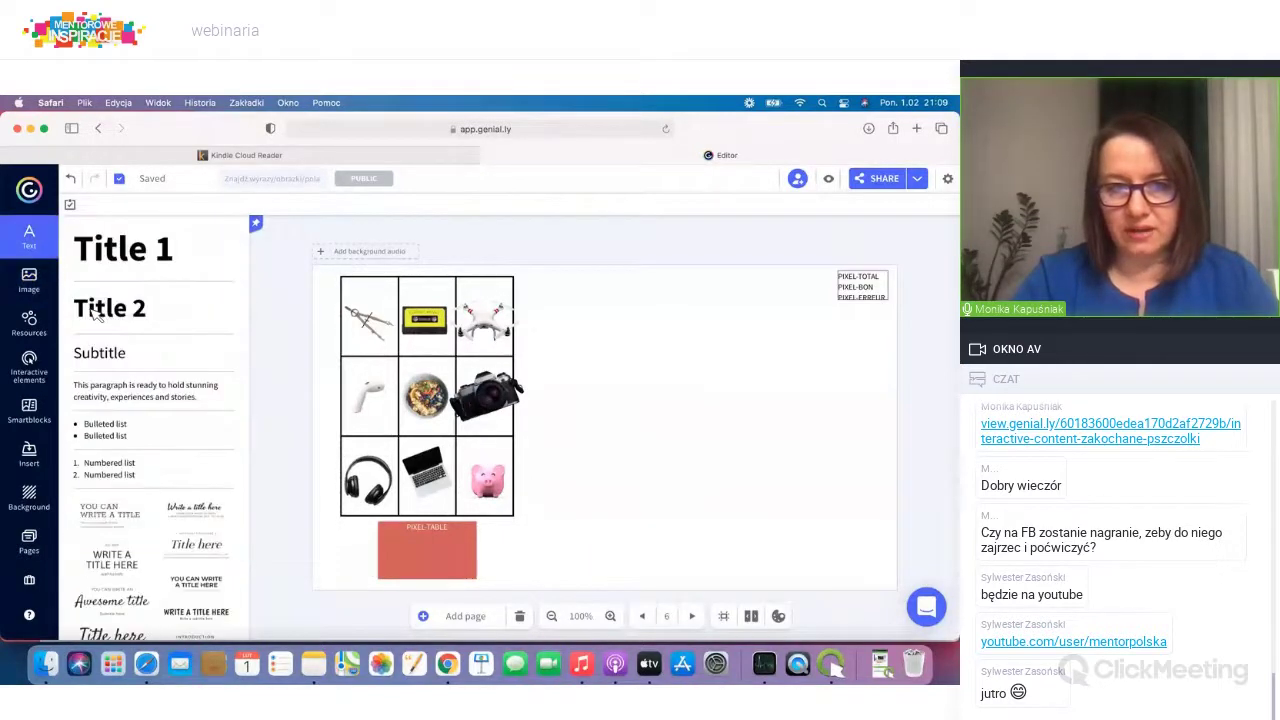
click(95, 312)
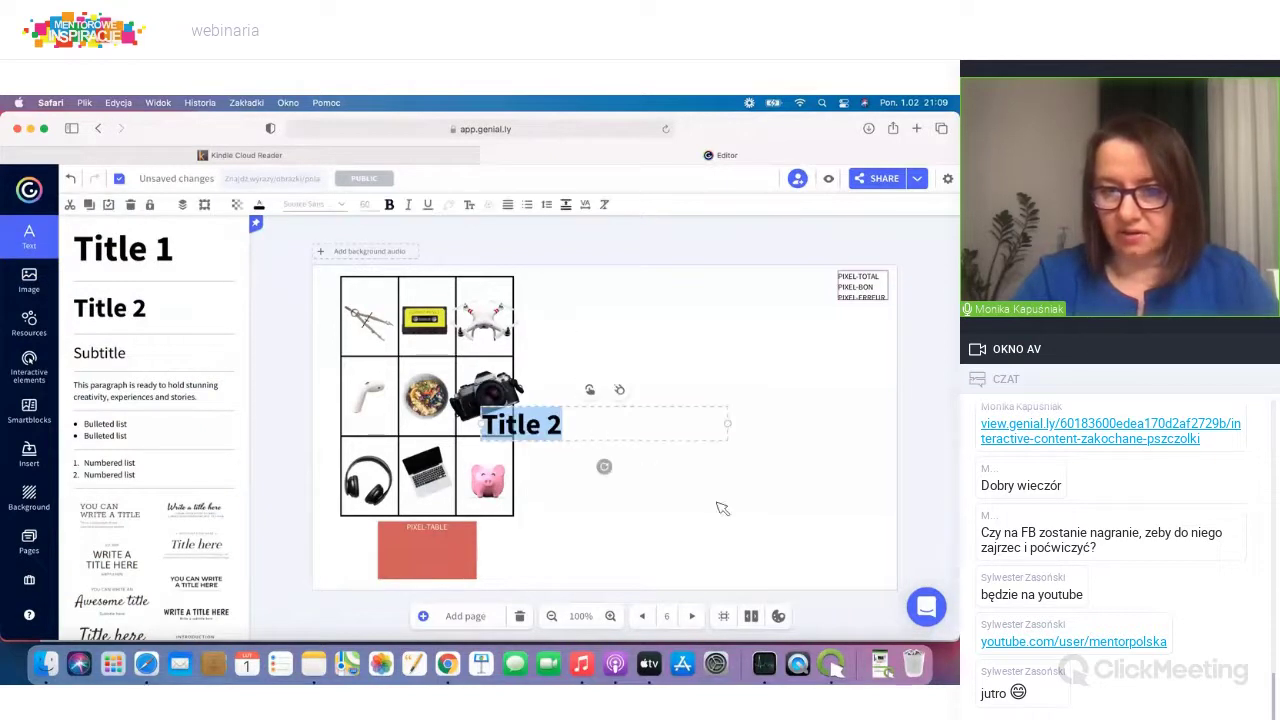
drag(640, 411, 601, 318)
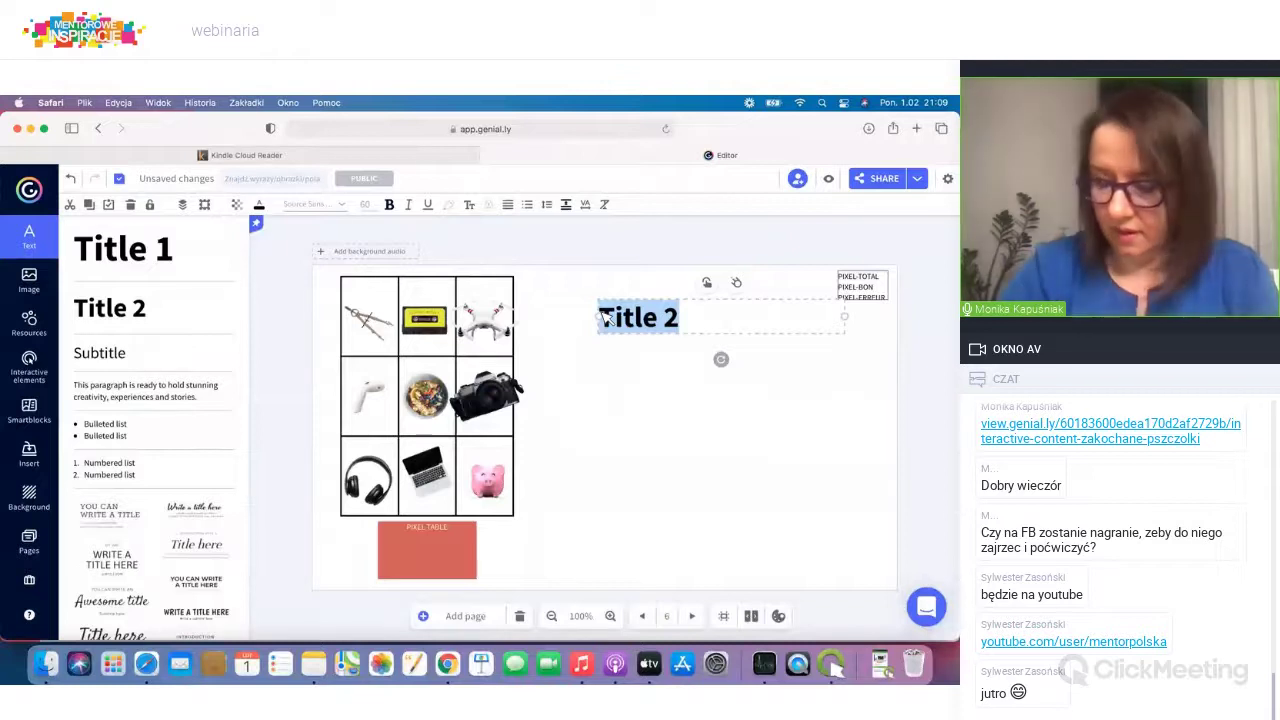
Step: Replace the new title's text with the lines cyrkiel, kaseta, owsianka, słuchawki and świnka, and move the list closer to the grid
text(cyr)
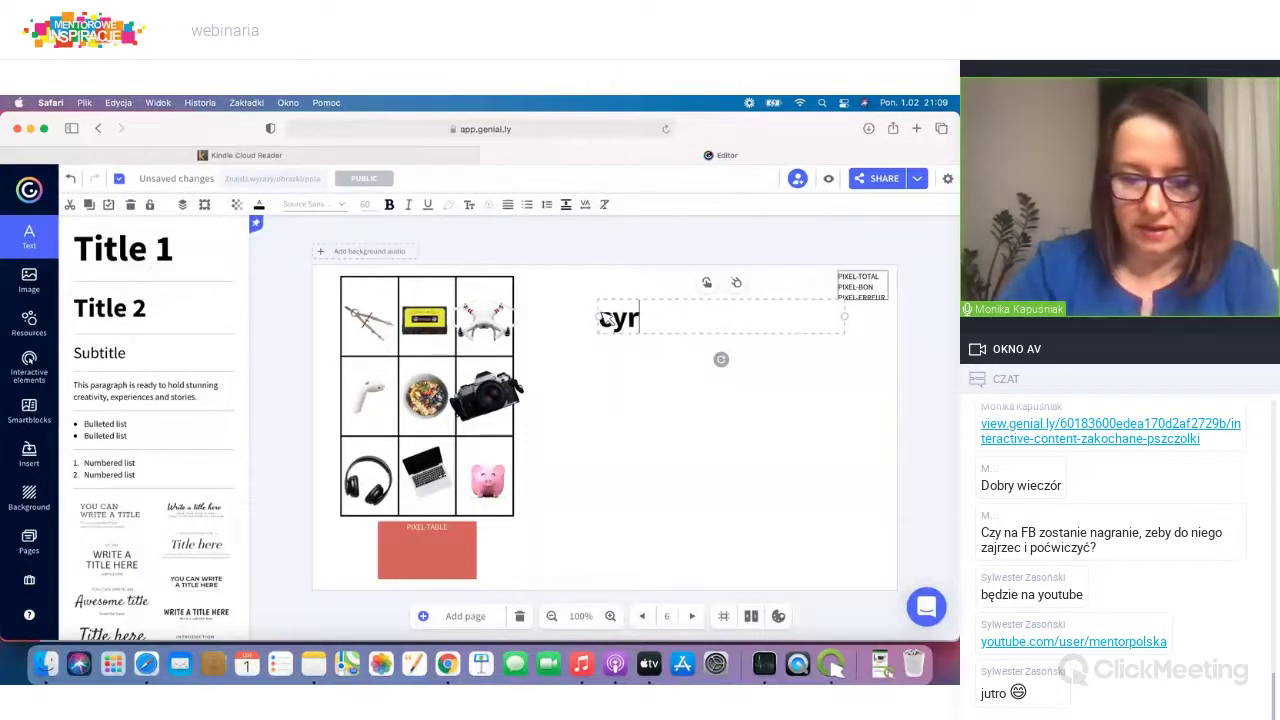
text(kiel)
key(Return)
text(kaseta)
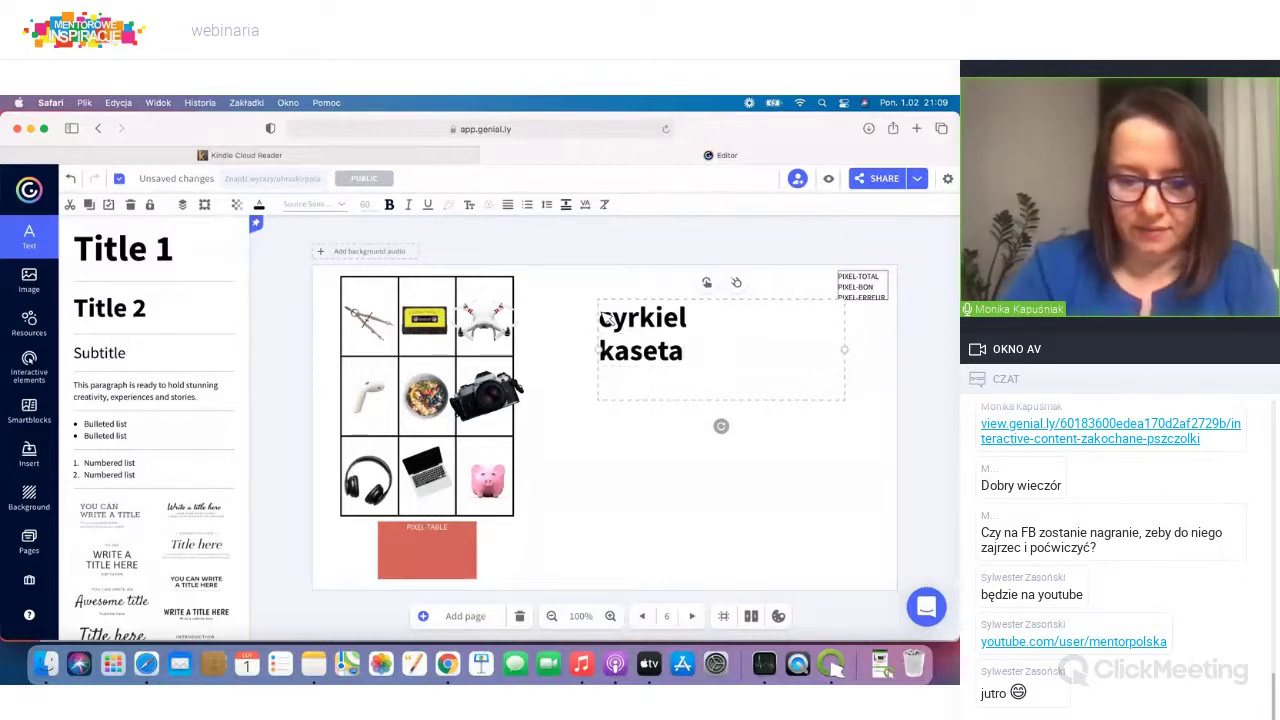
key(Return)
text(ow)
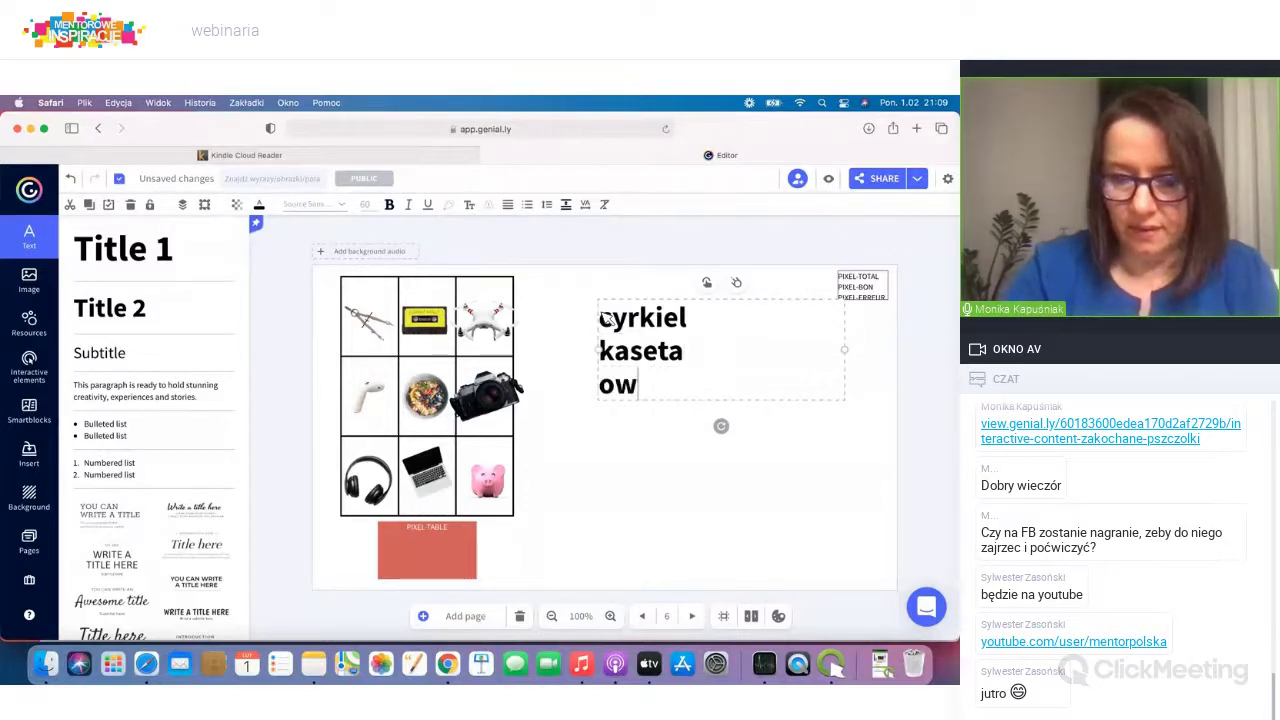
text(sianka)
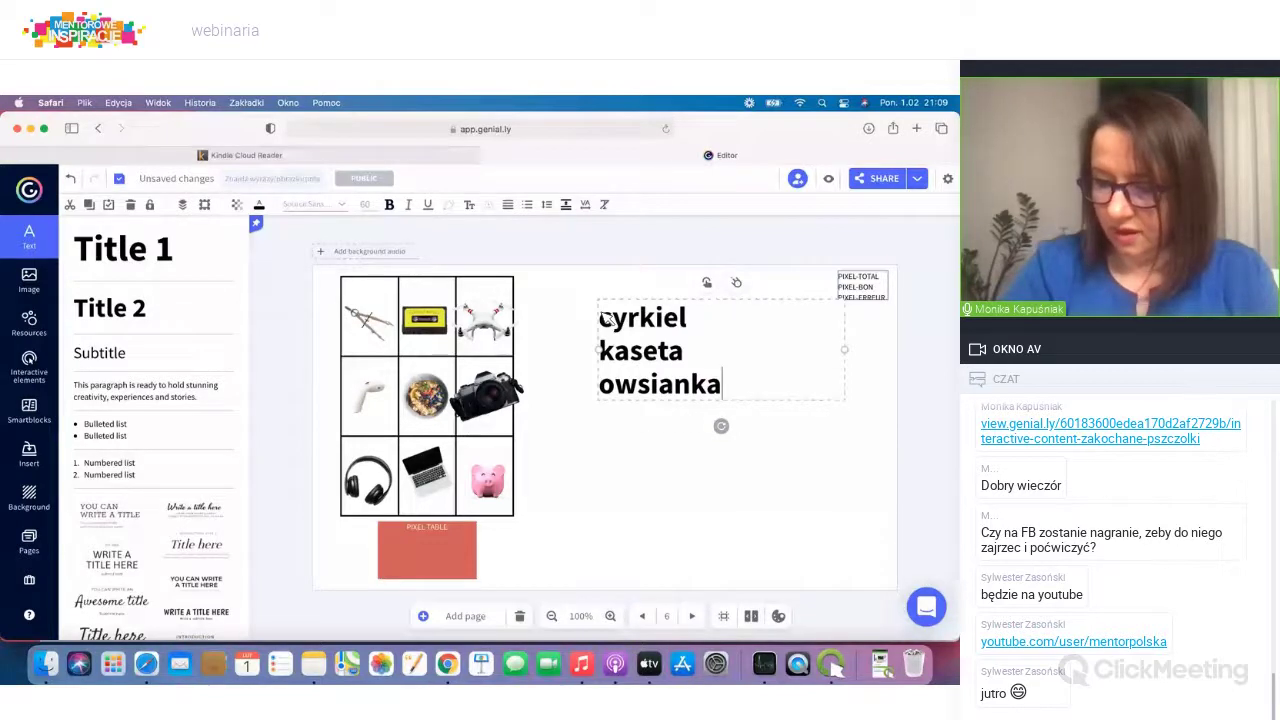
key(Return)
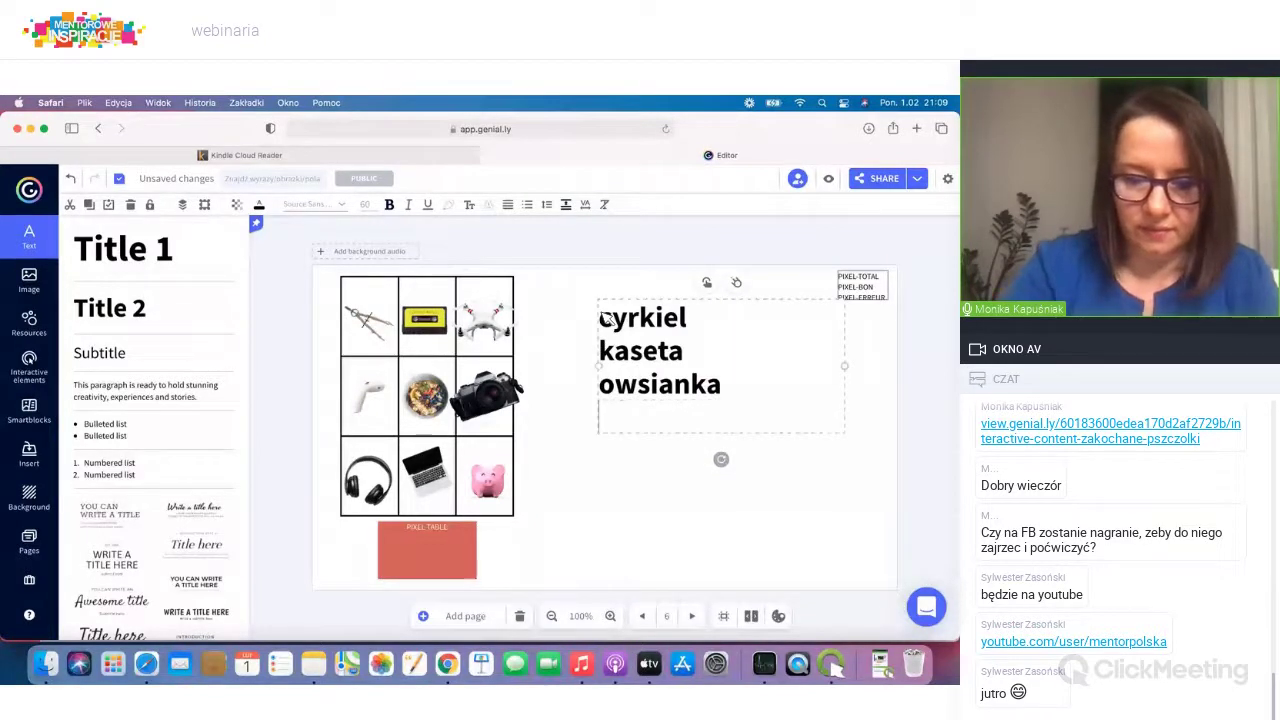
text(słuchawki )
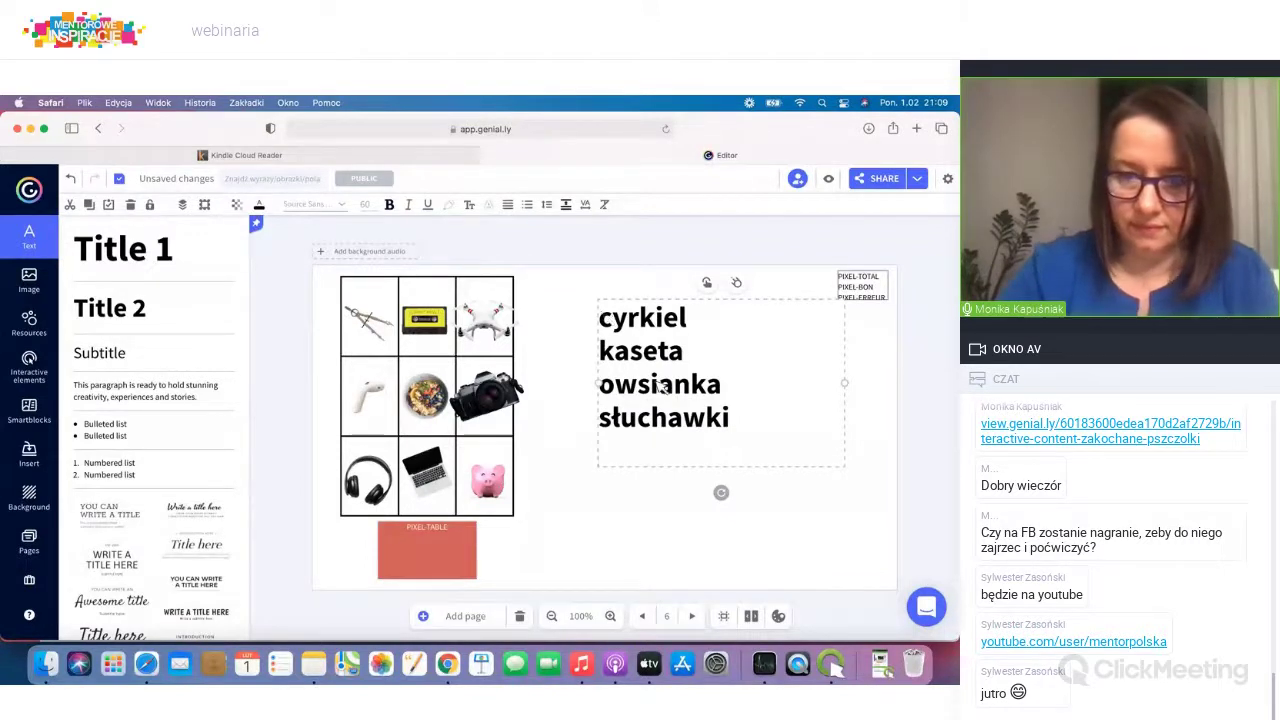
text(świnka)
key(Escape)
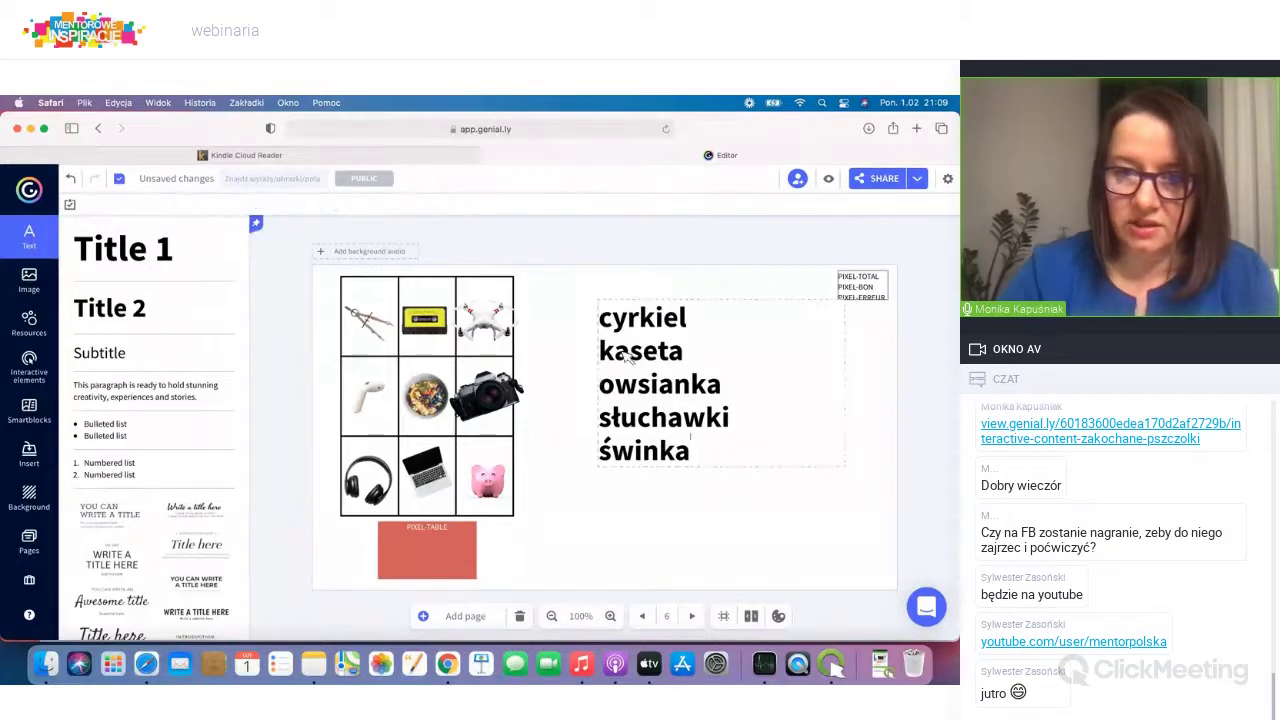
drag(843, 373, 791, 366)
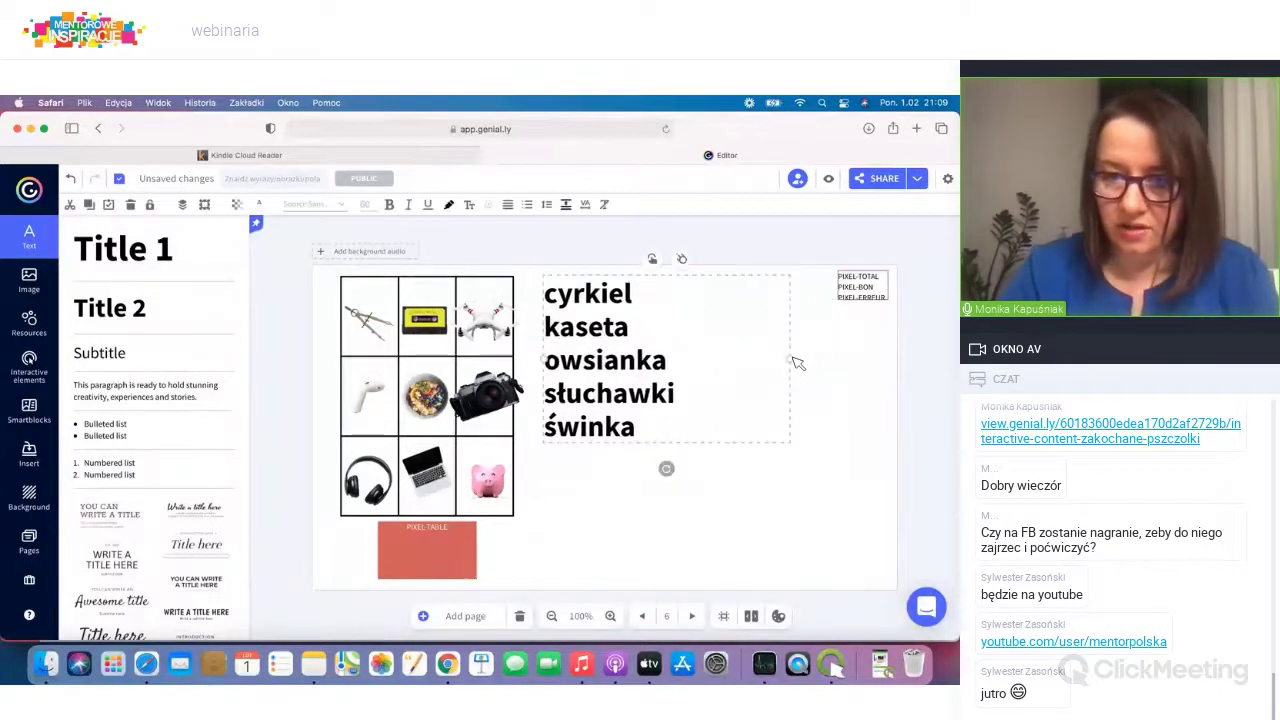
Step: Open the PIXEL-TABLE grid's data to review the values assigned to its nine cells
click(398, 410)
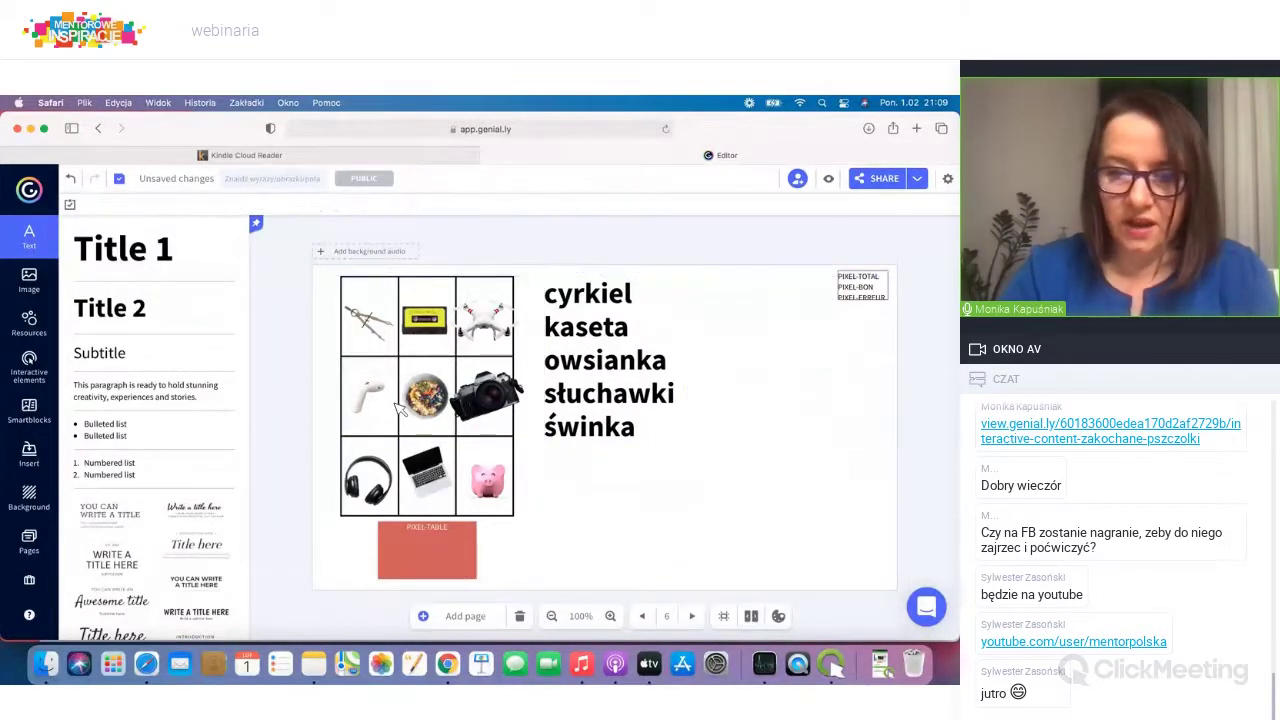
click(398, 410)
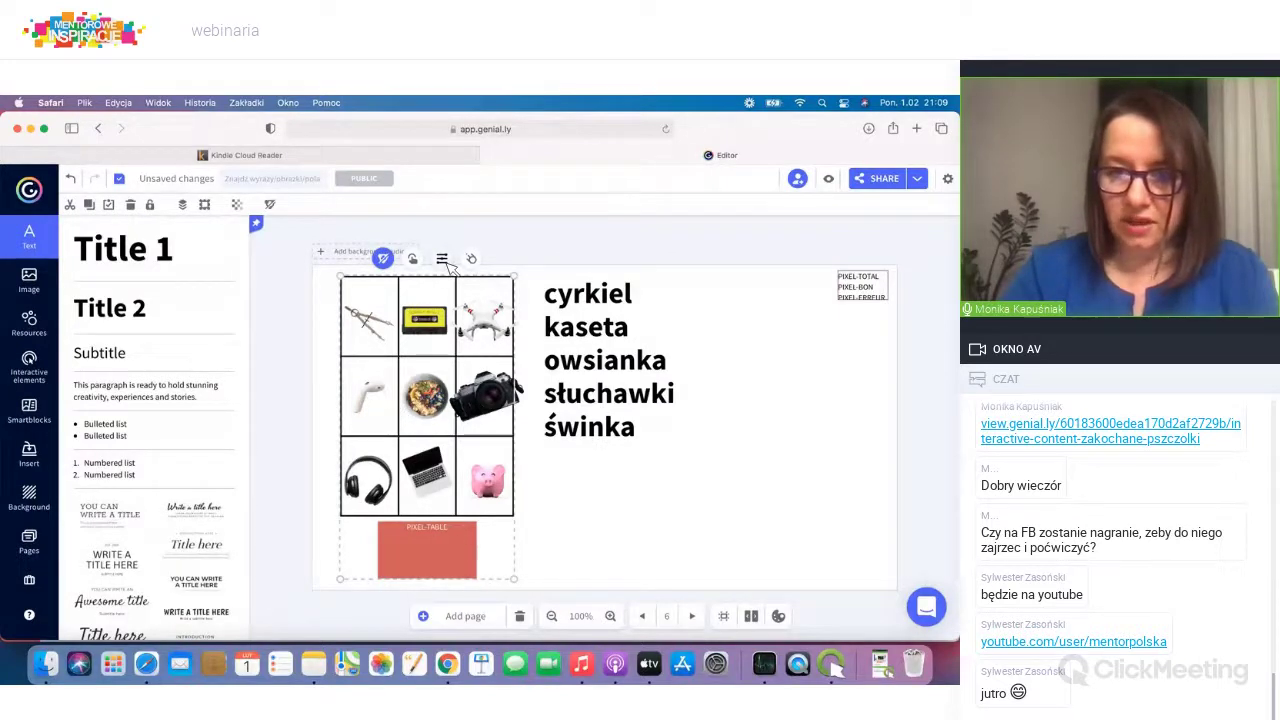
click(781, 230)
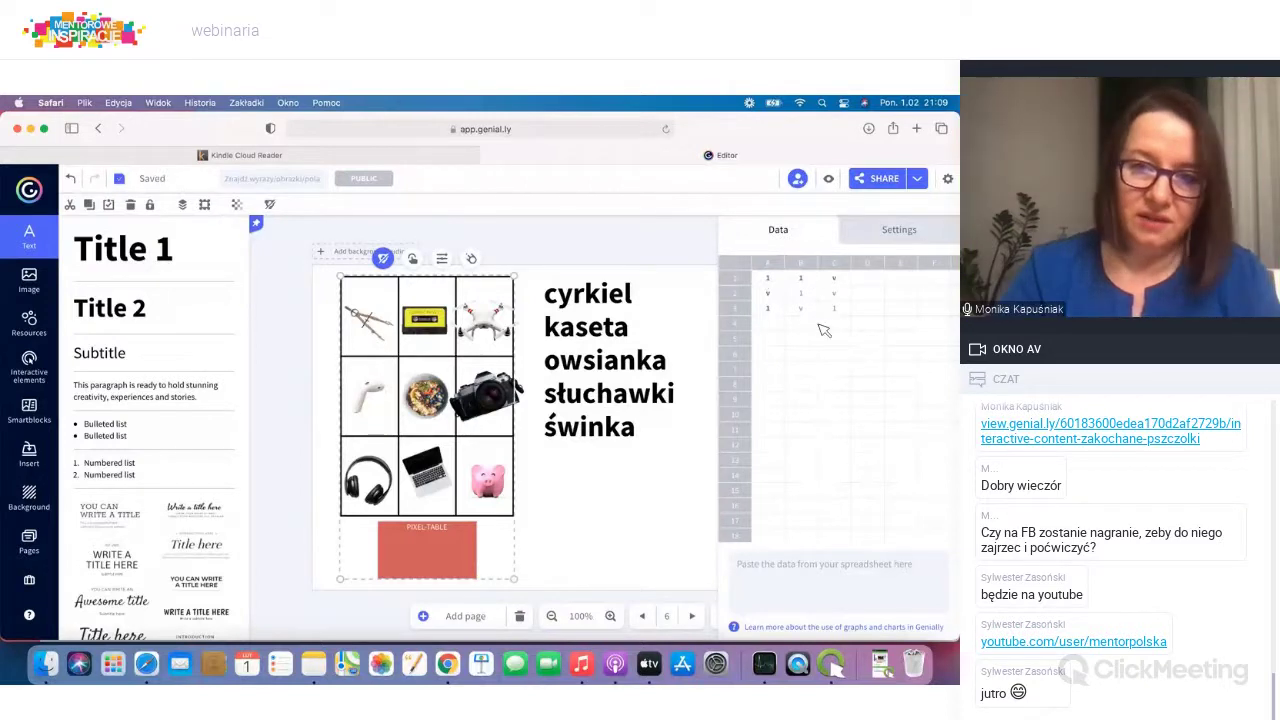
click(673, 503)
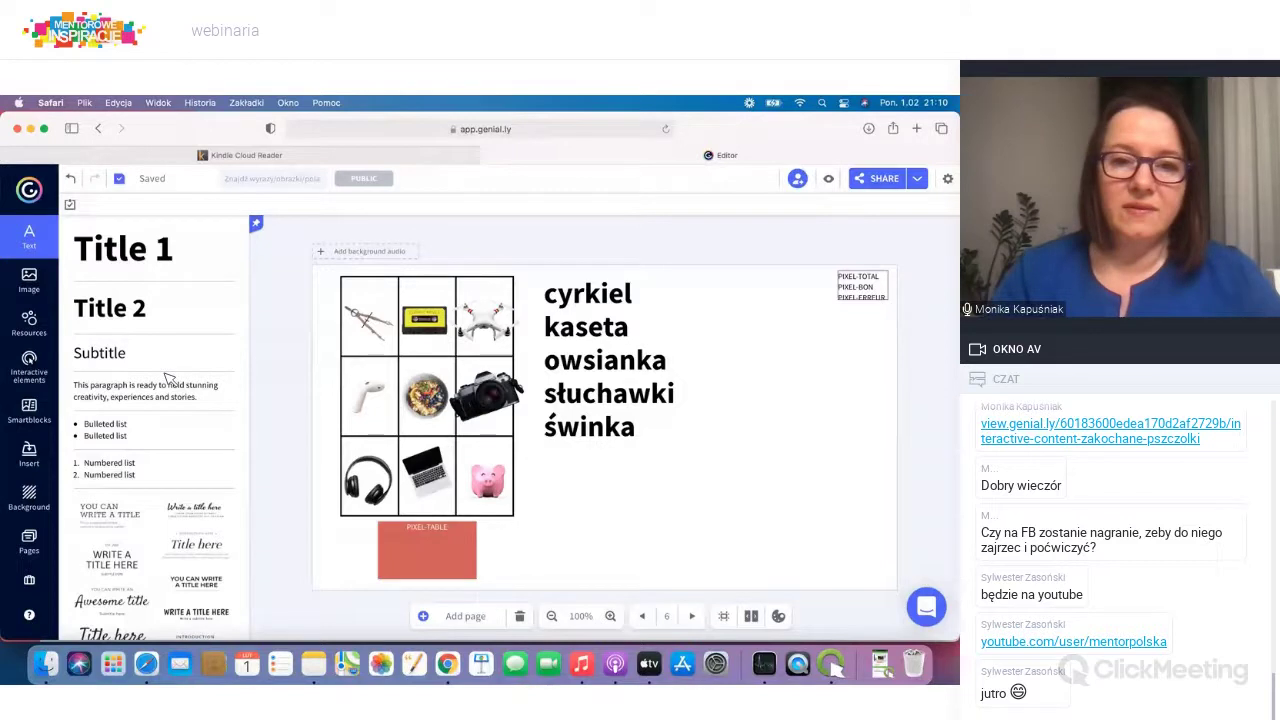
Step: Add a Title 2 text reading sprawdź, narrow its box to the word, and place it in the page's lower-right corner
click(118, 310)
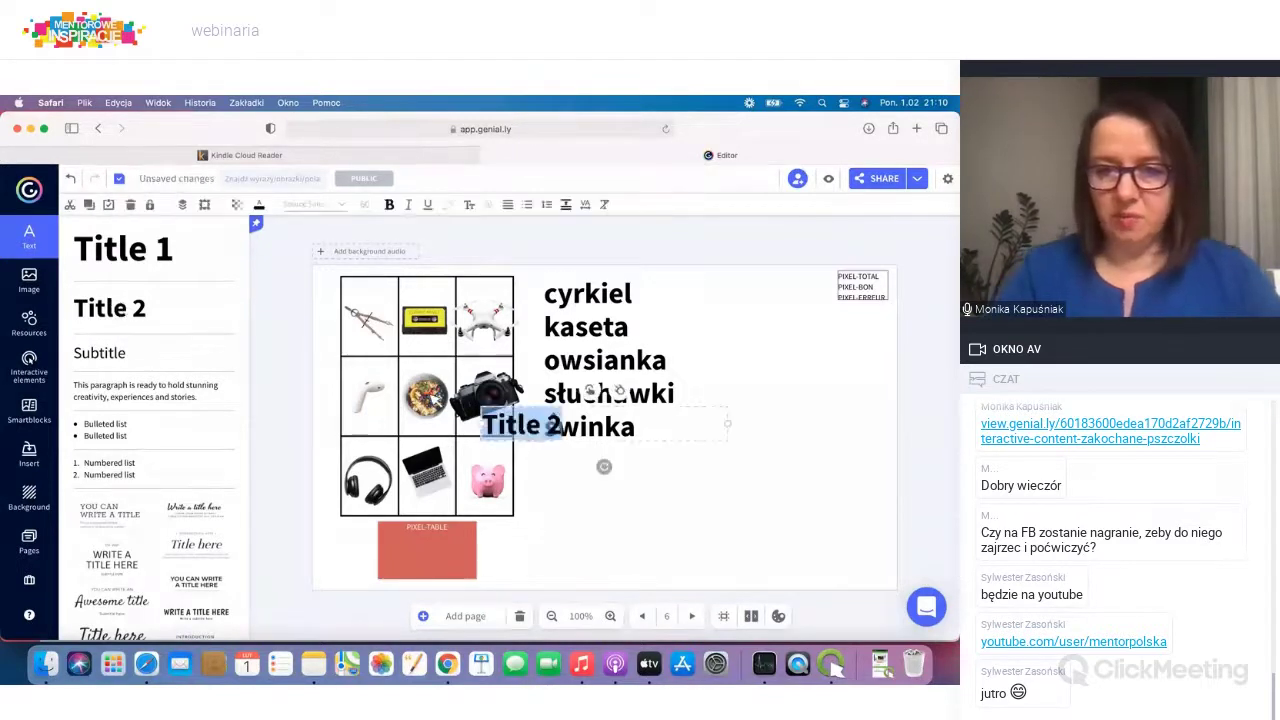
text(sp)
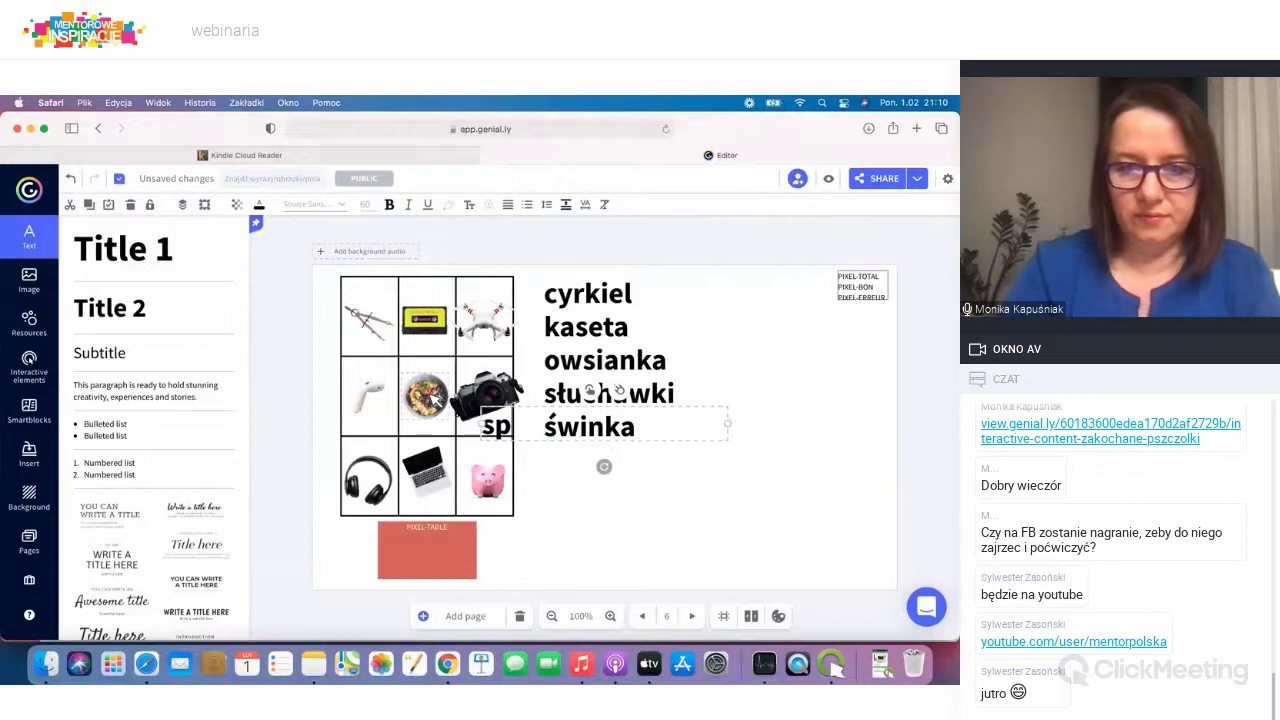
text(a)
key(BackSpace)
text(rawdź)
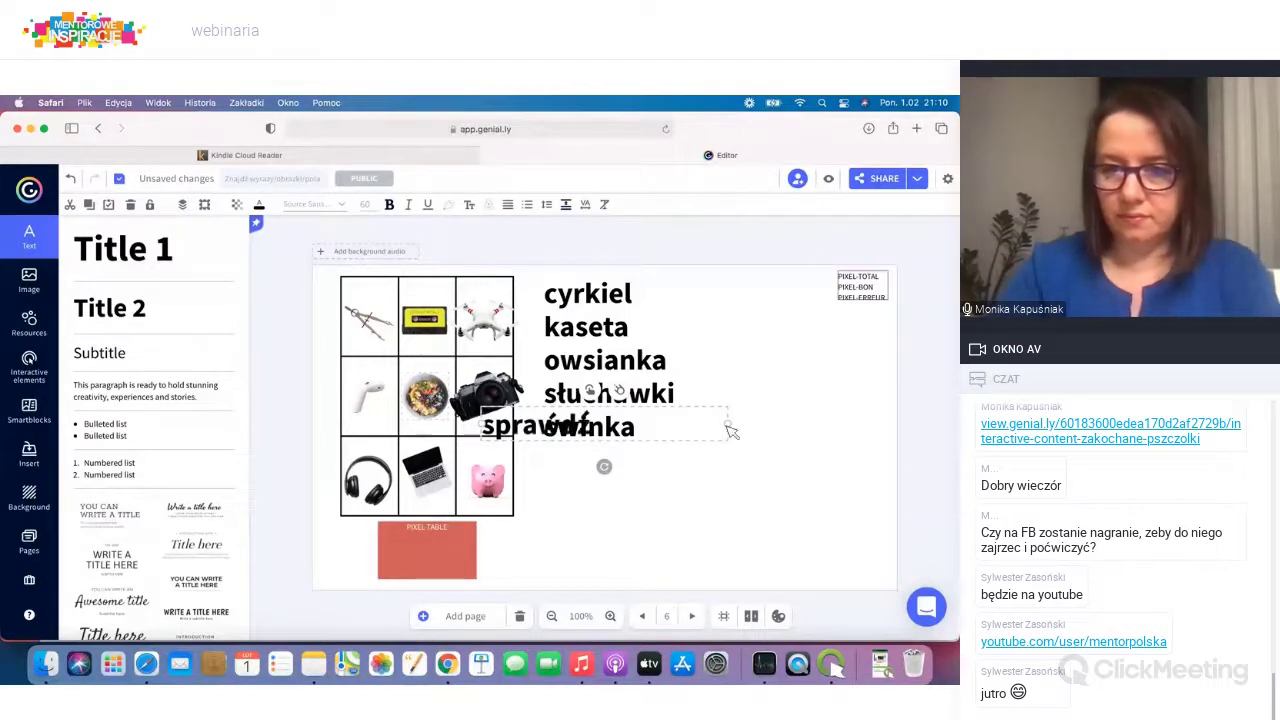
click(555, 443)
drag(797, 547, 600, 548)
drag(718, 552, 711, 557)
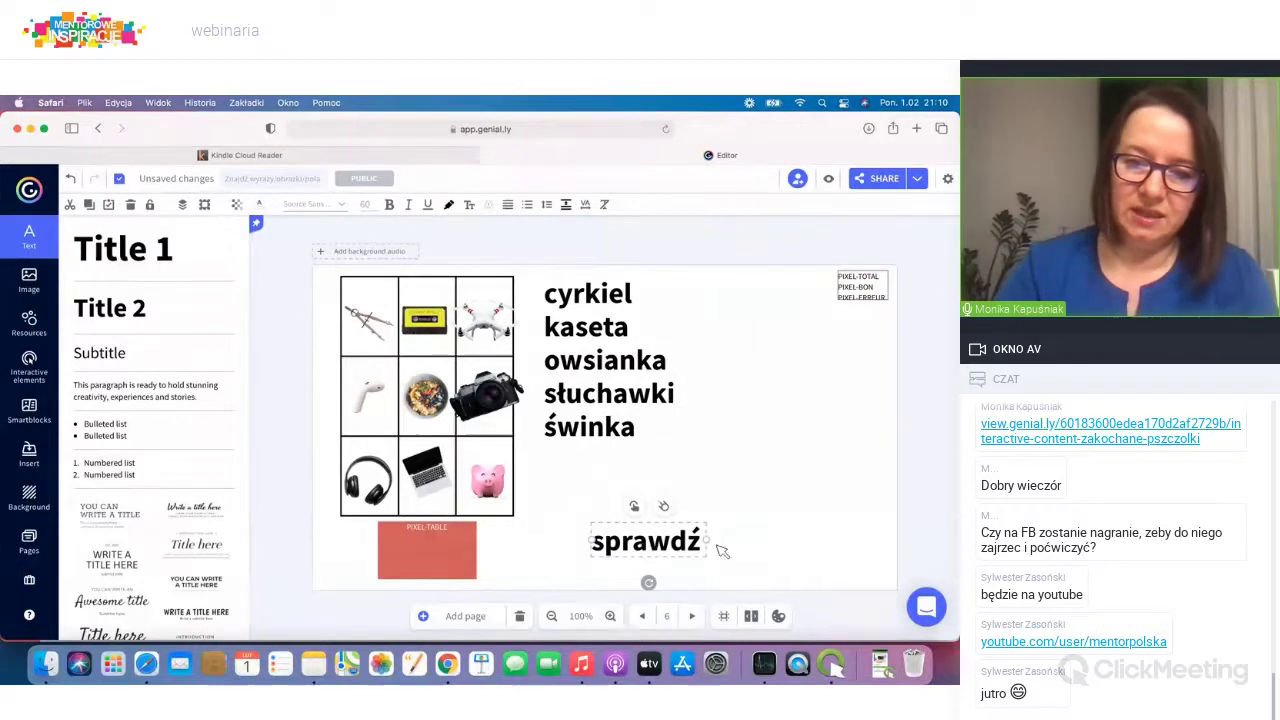
drag(652, 551, 820, 562)
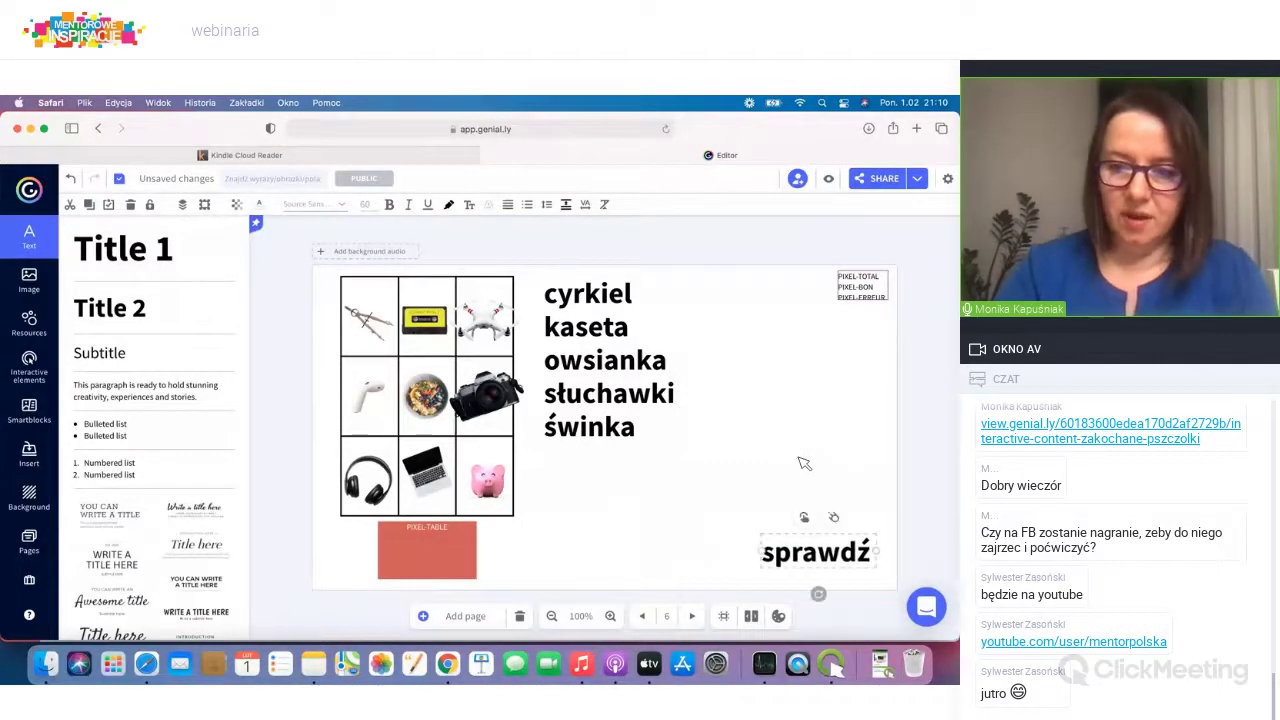
click(355, 538)
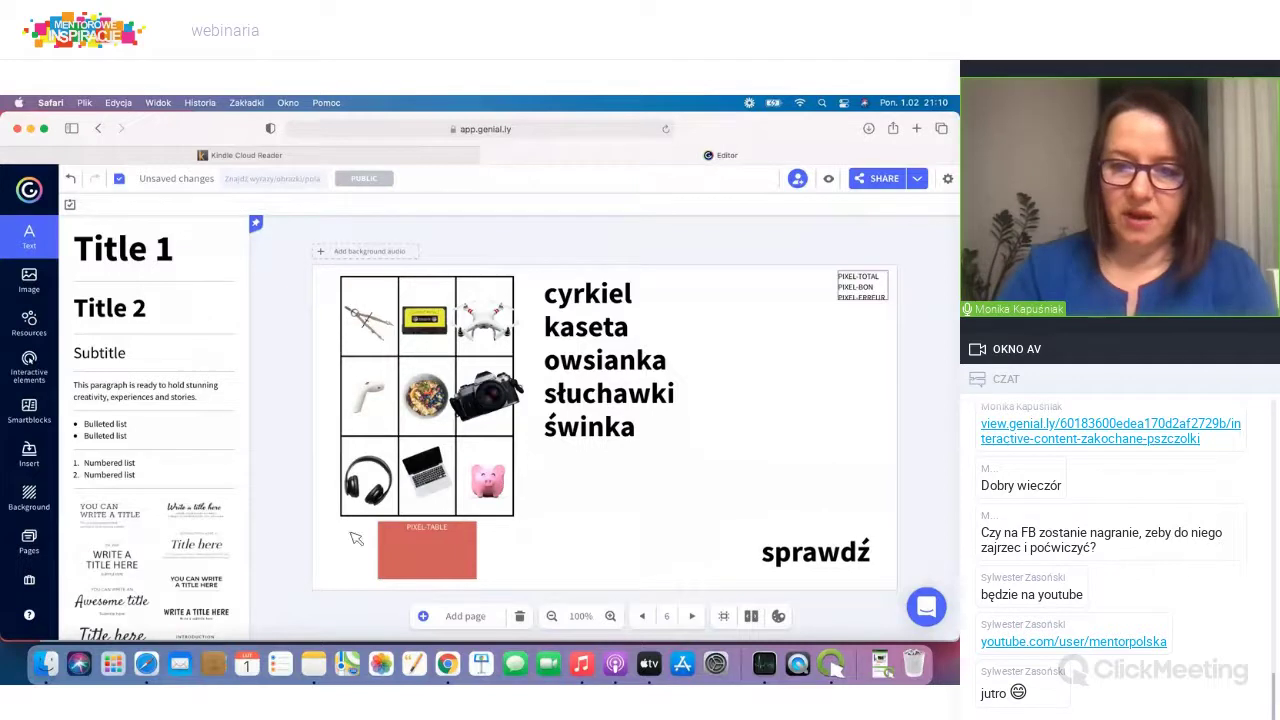
Step: Add a Title 2 text reading dobrze, narrow its box, and place it below the word list
click(110, 308)
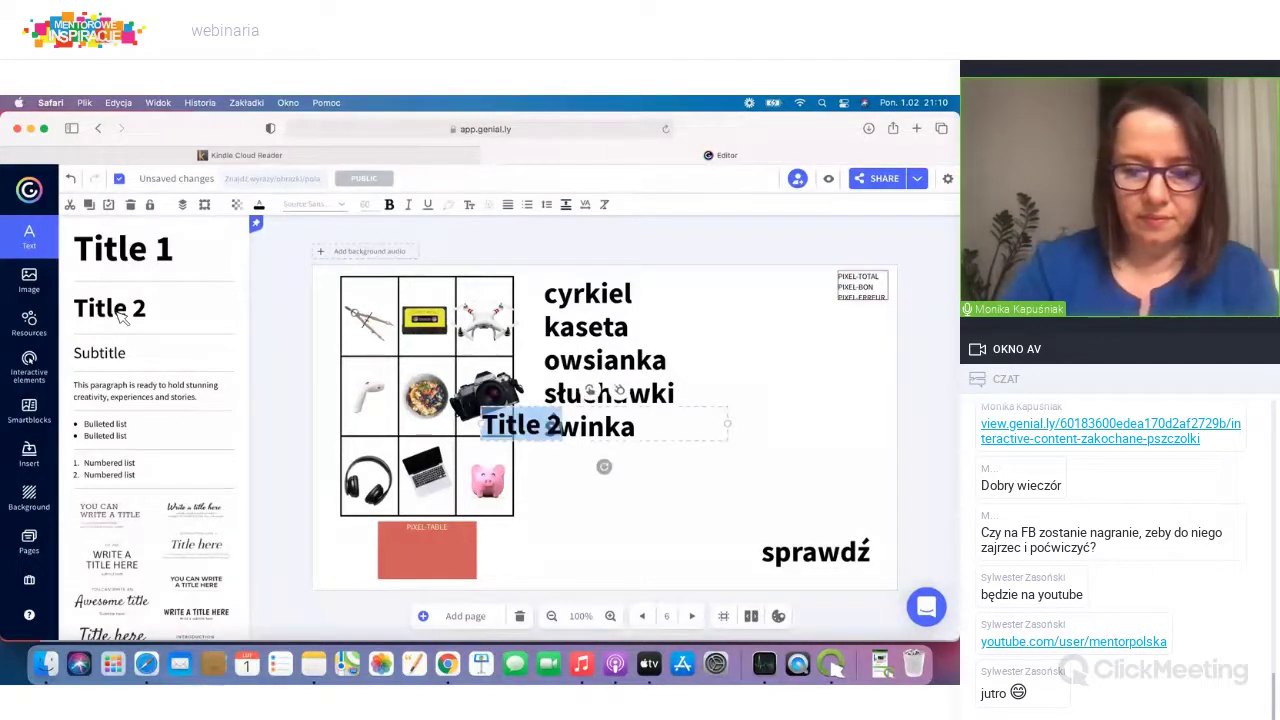
text(dobrz)
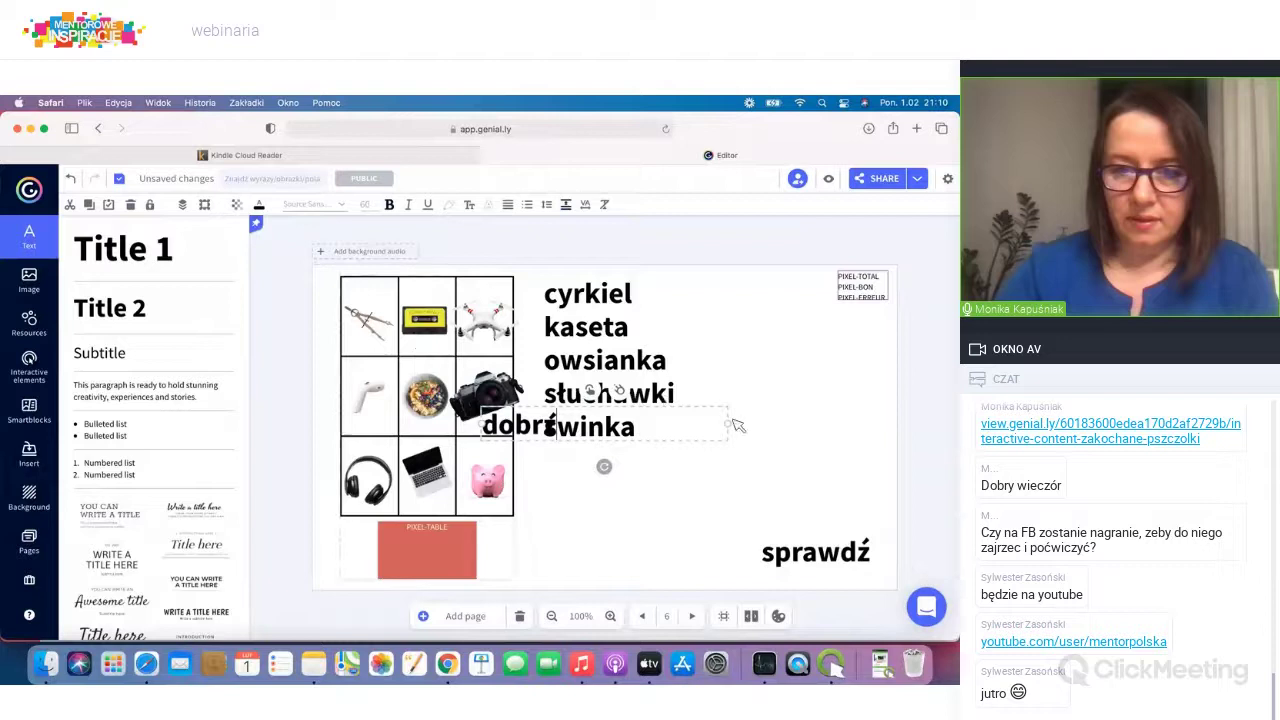
mouse_move(580, 432)
mouse_down()
mouse_move(560, 430)
mouse_move(574, 452)
mouse_up()
drag(606, 533, 645, 527)
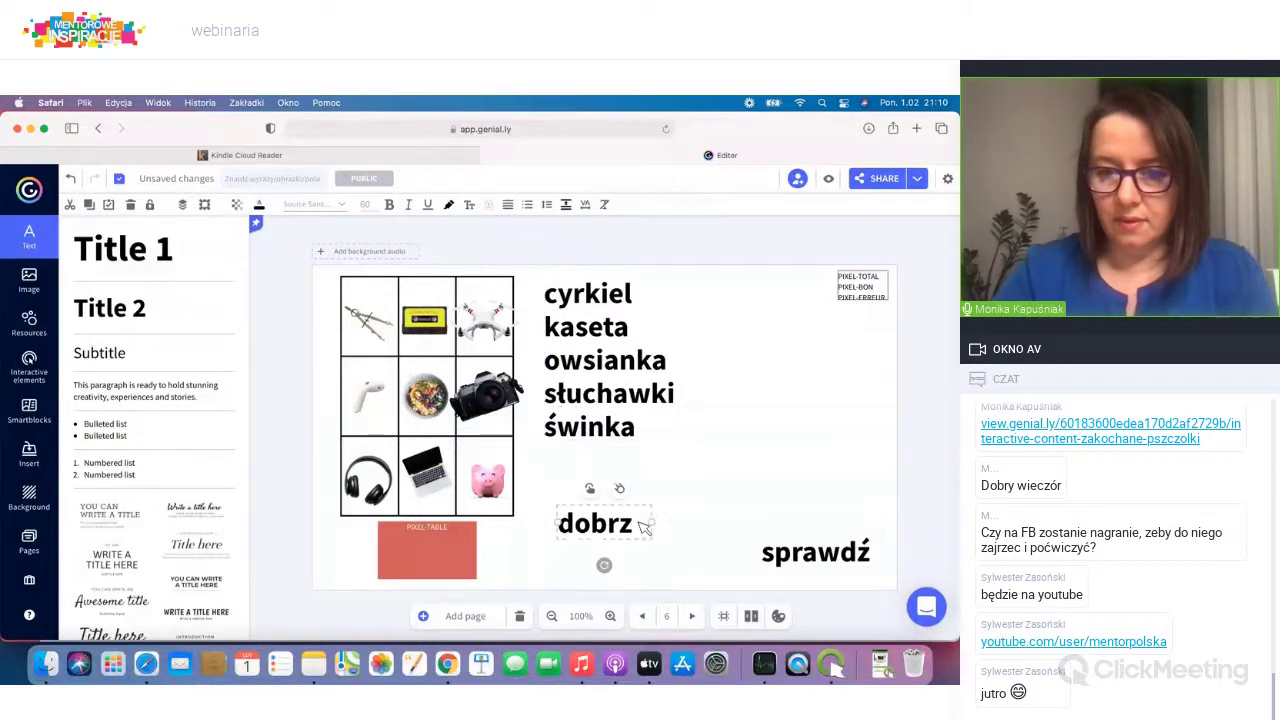
text(e)
click(290, 416)
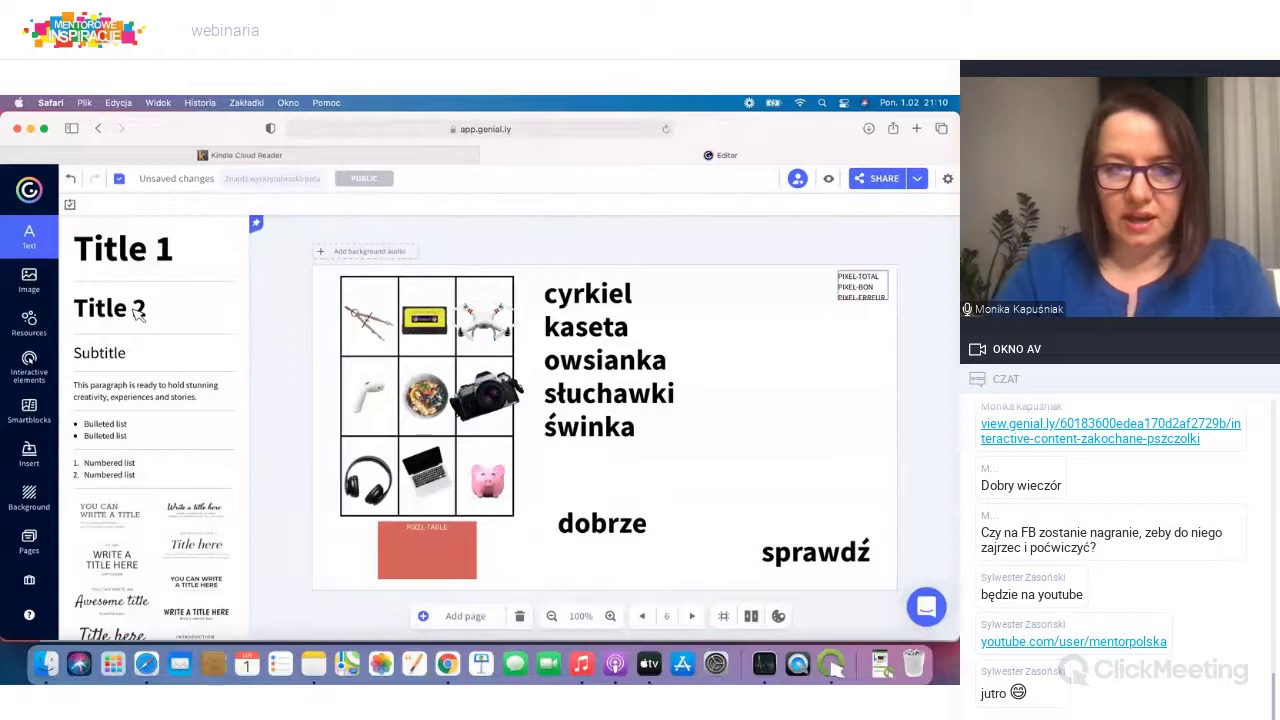
Step: Add a Title 2 text reading źle and place it between dobrze and sprawdź, slightly higher on the page
click(138, 312)
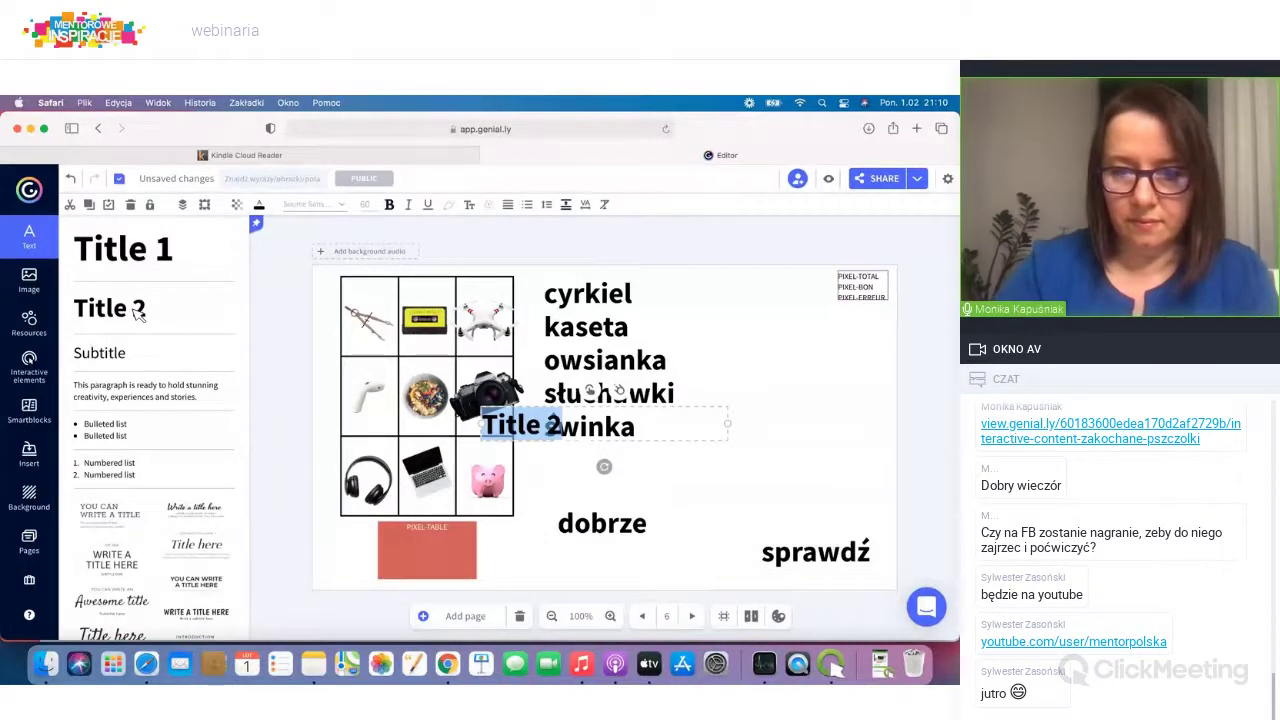
text(zle)
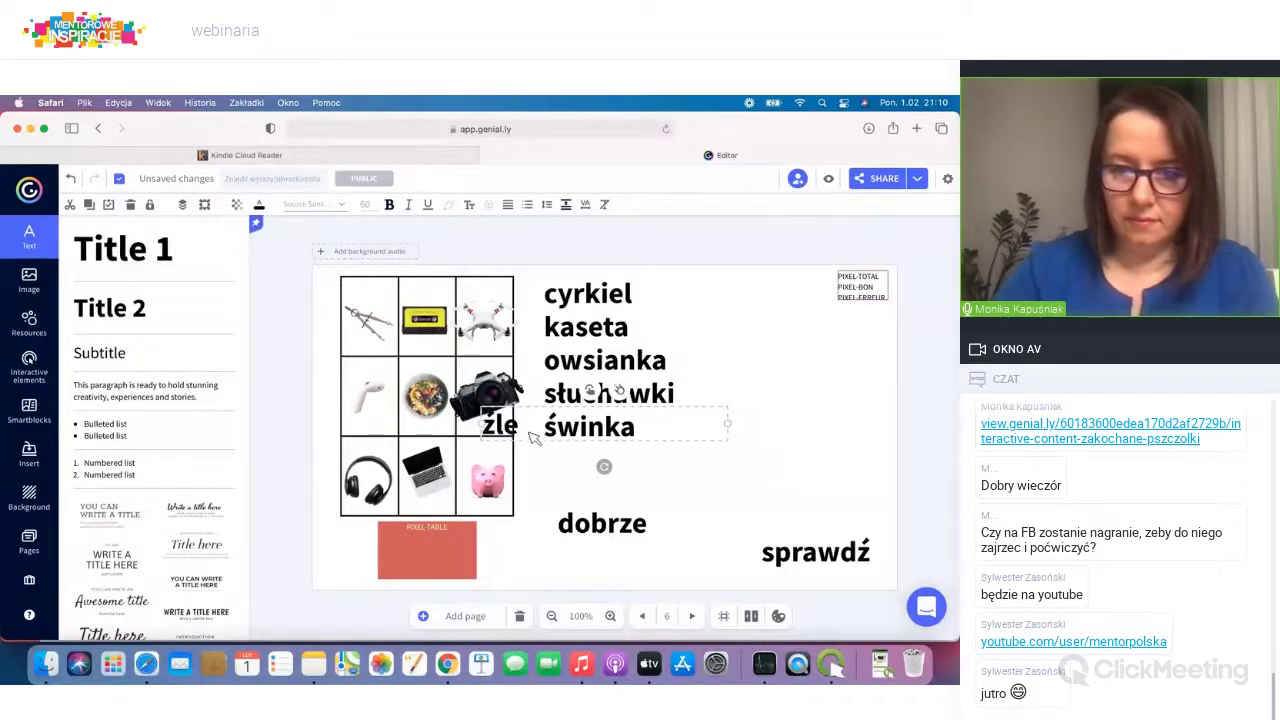
drag(727, 424, 774, 423)
click(698, 502)
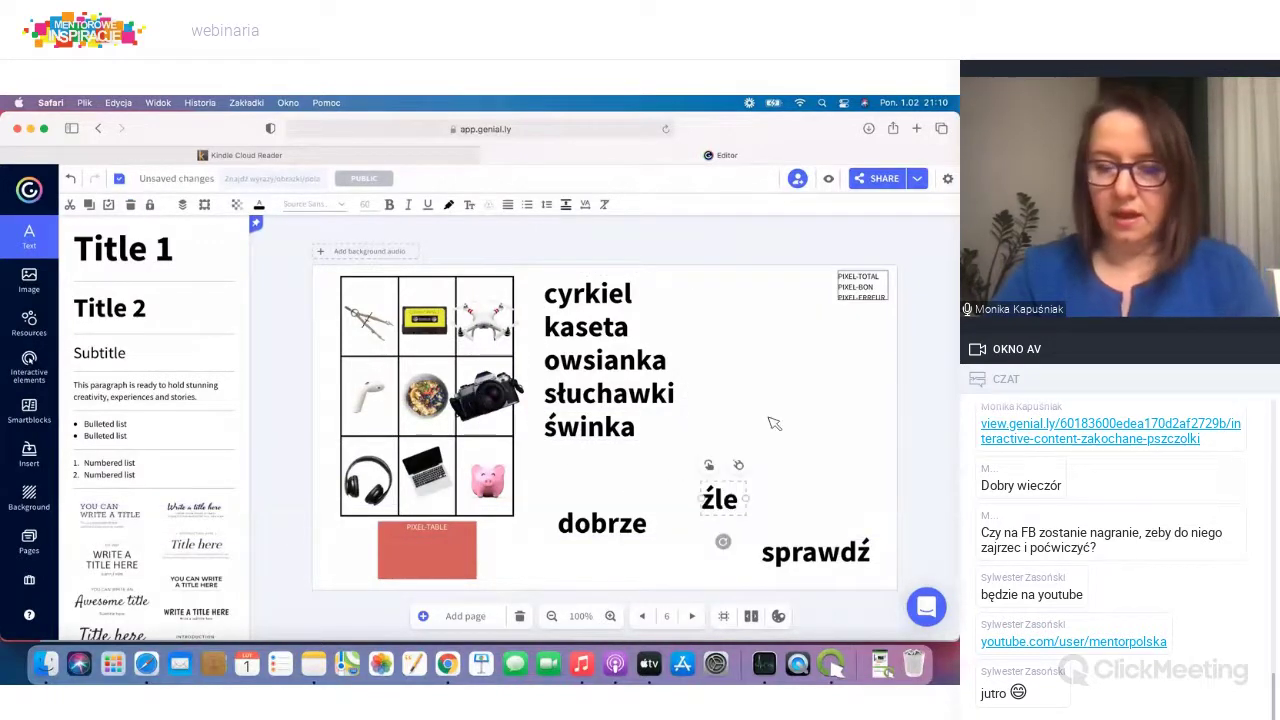
click(774, 423)
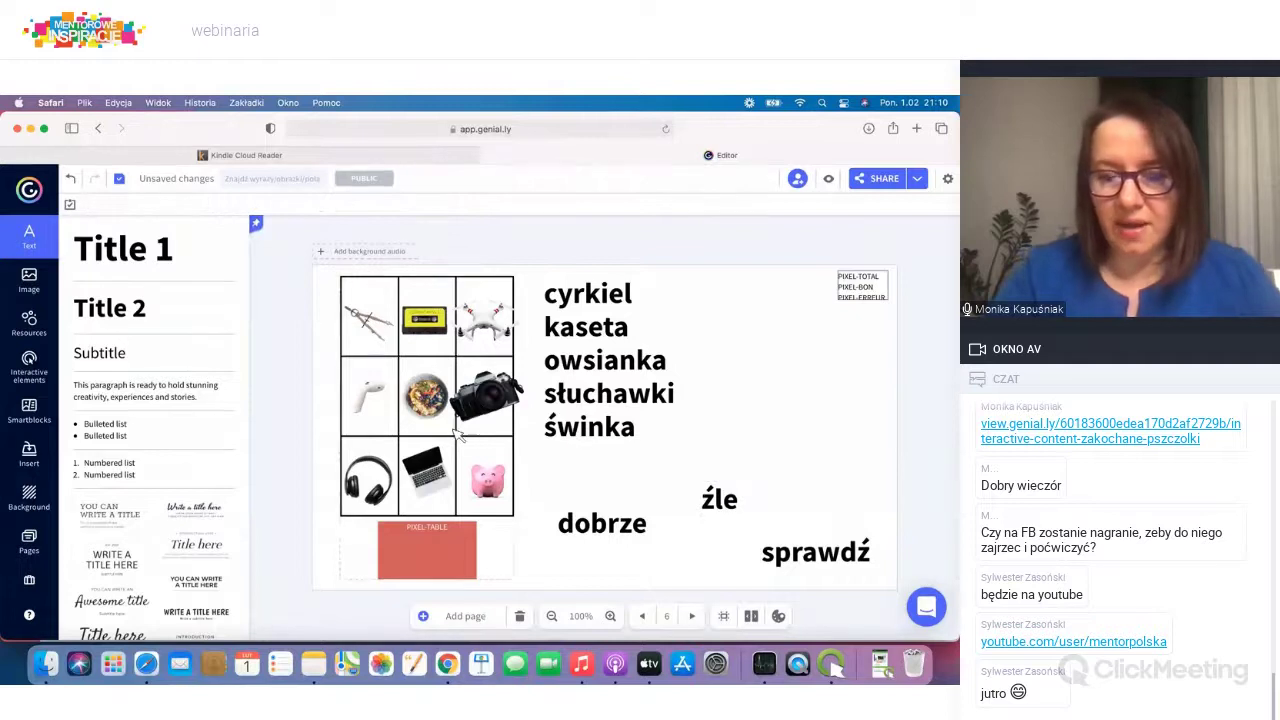
Step: Copy the PIXEL-OK, PIXEL-ERREUR and VALIDATION code blocks from the kody page onto the próba 2 Copy page
click(31, 541)
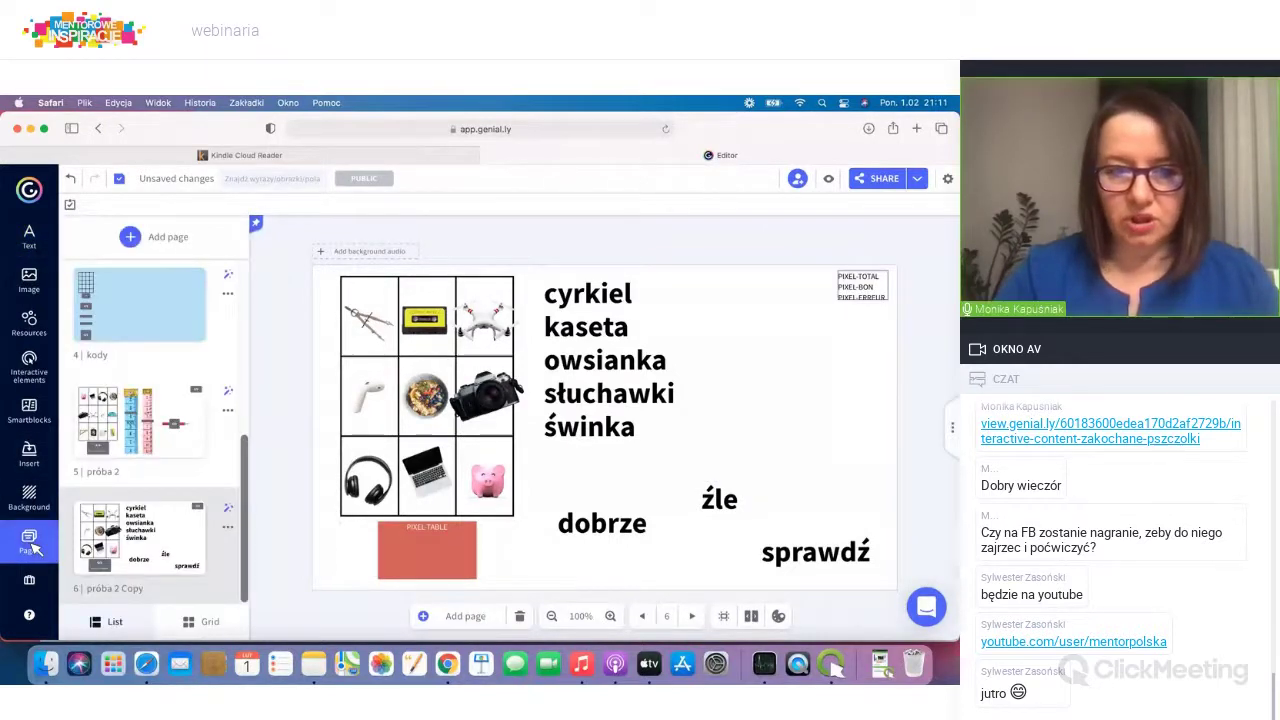
click(115, 318)
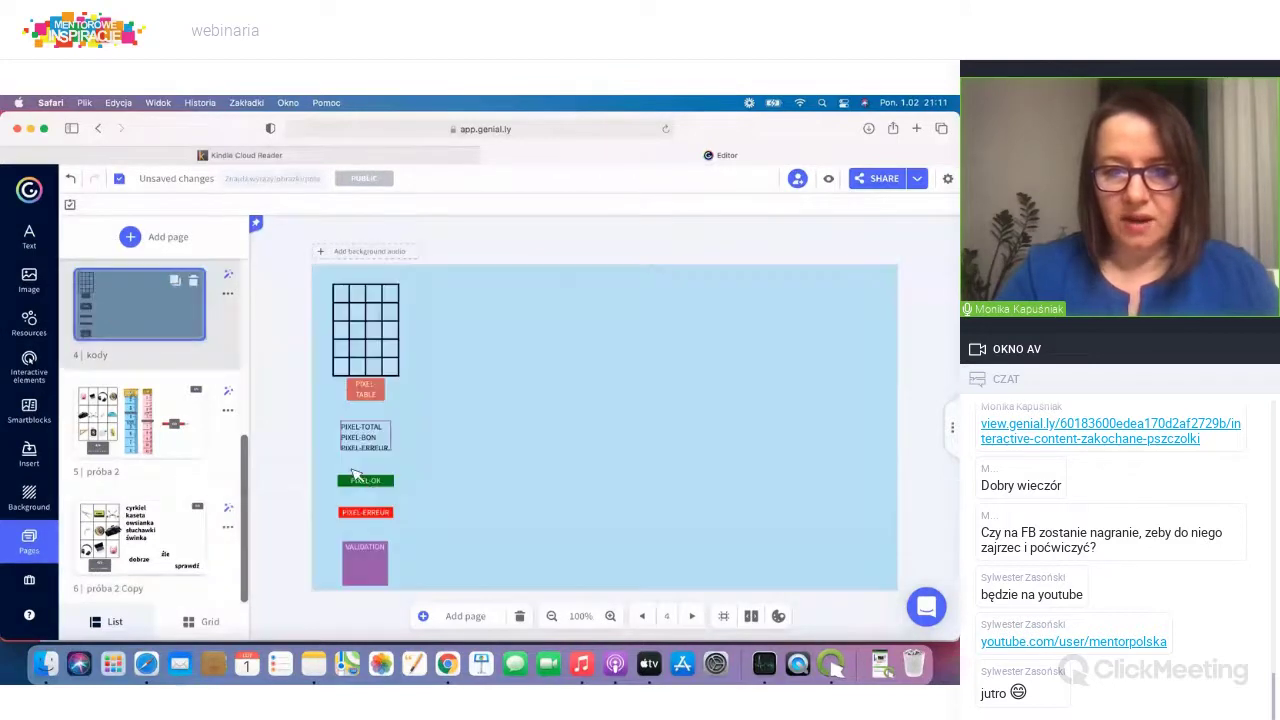
click(368, 483)
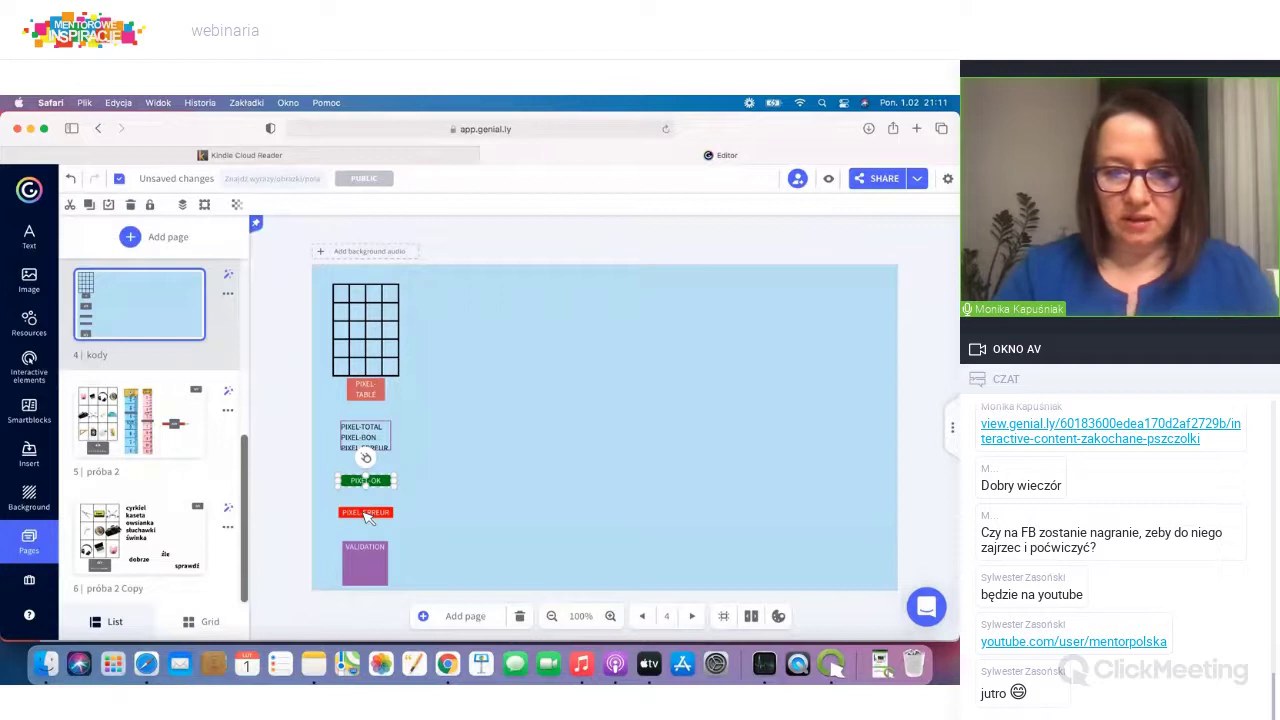
shift+click(372, 560)
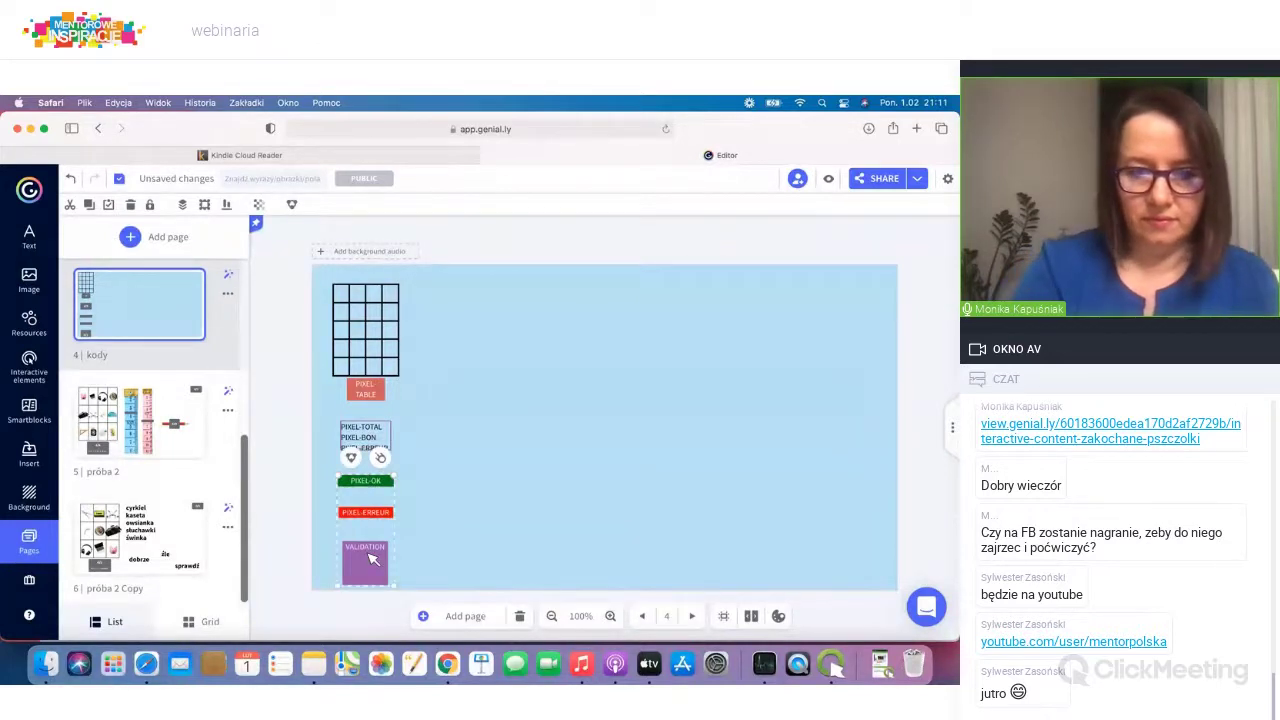
mouse_move(157, 512)
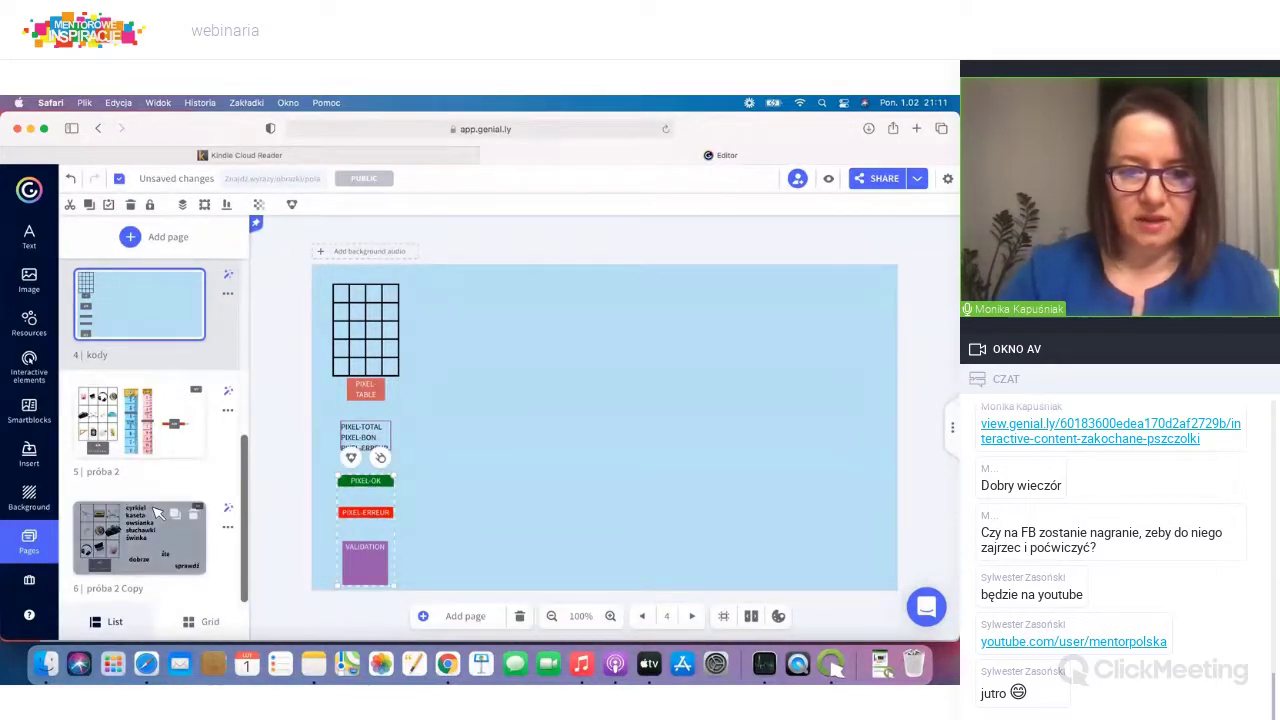
click(150, 544)
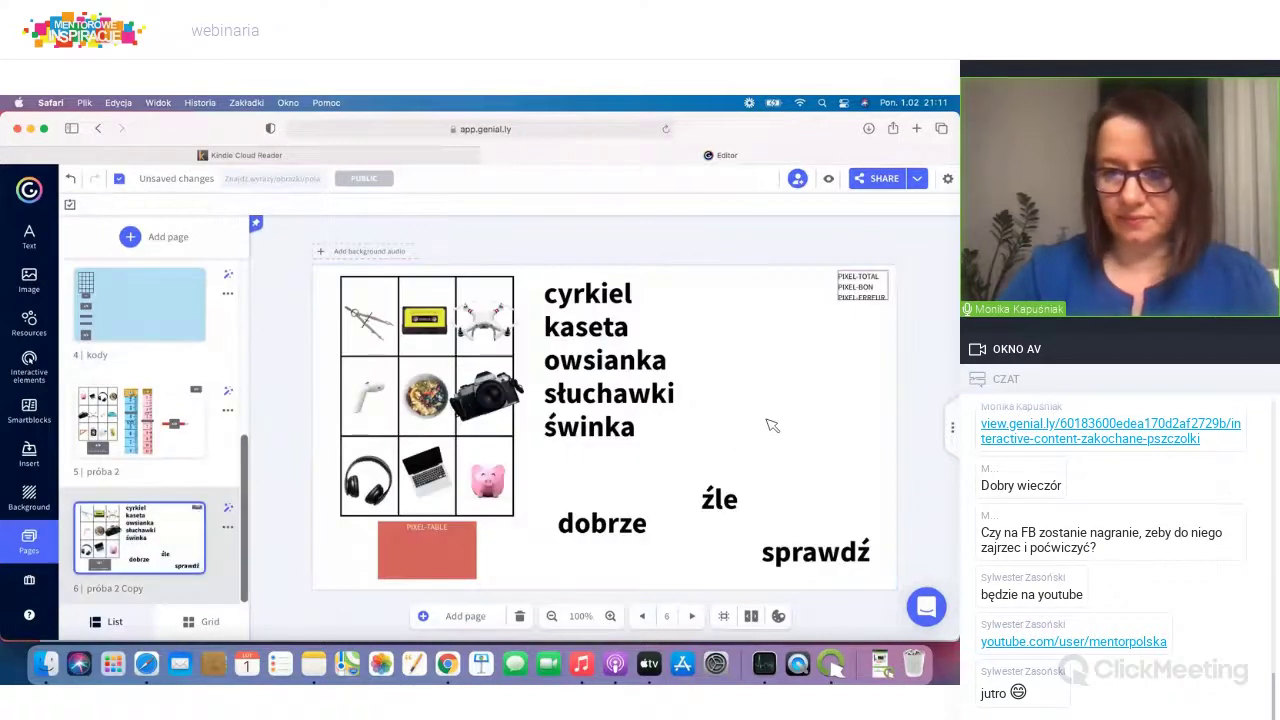
click(380, 530)
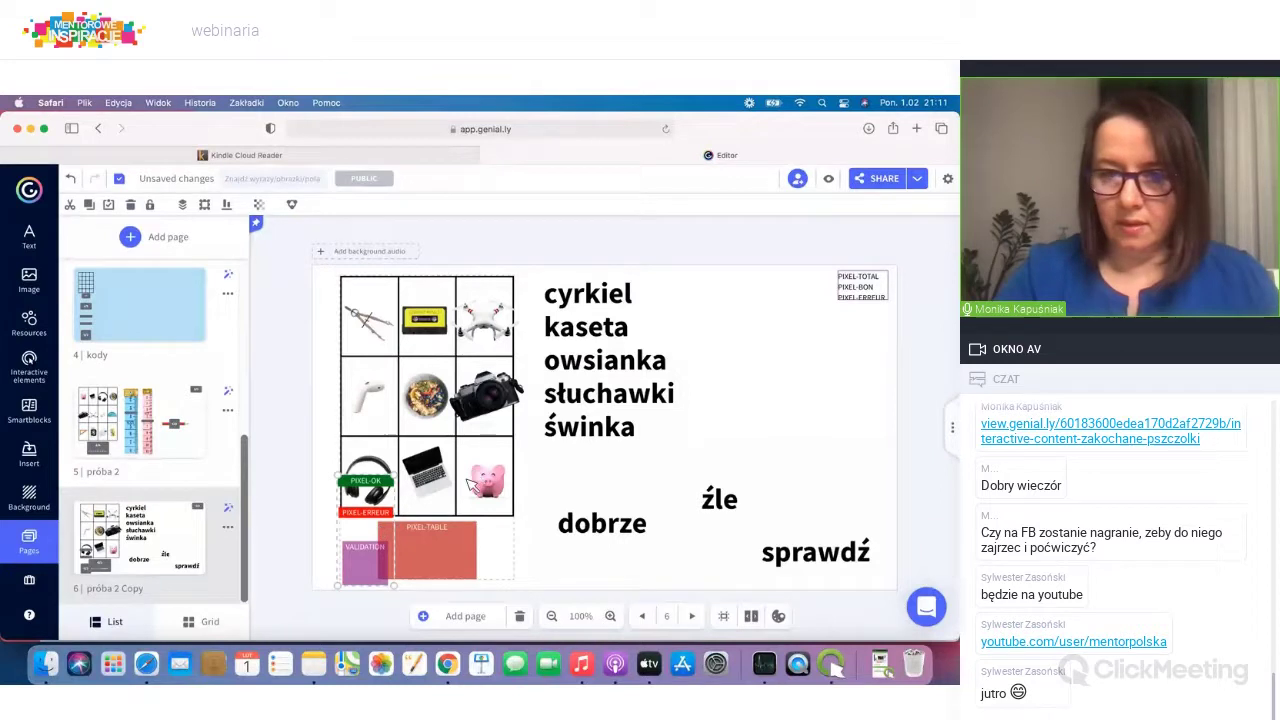
Step: Move the PIXEL-TABLE grid aside and place PIXEL-ERREUR under źle, PIXEL-OK under dobrze and VALIDATION over sprawdź
drag(378, 533, 470, 488)
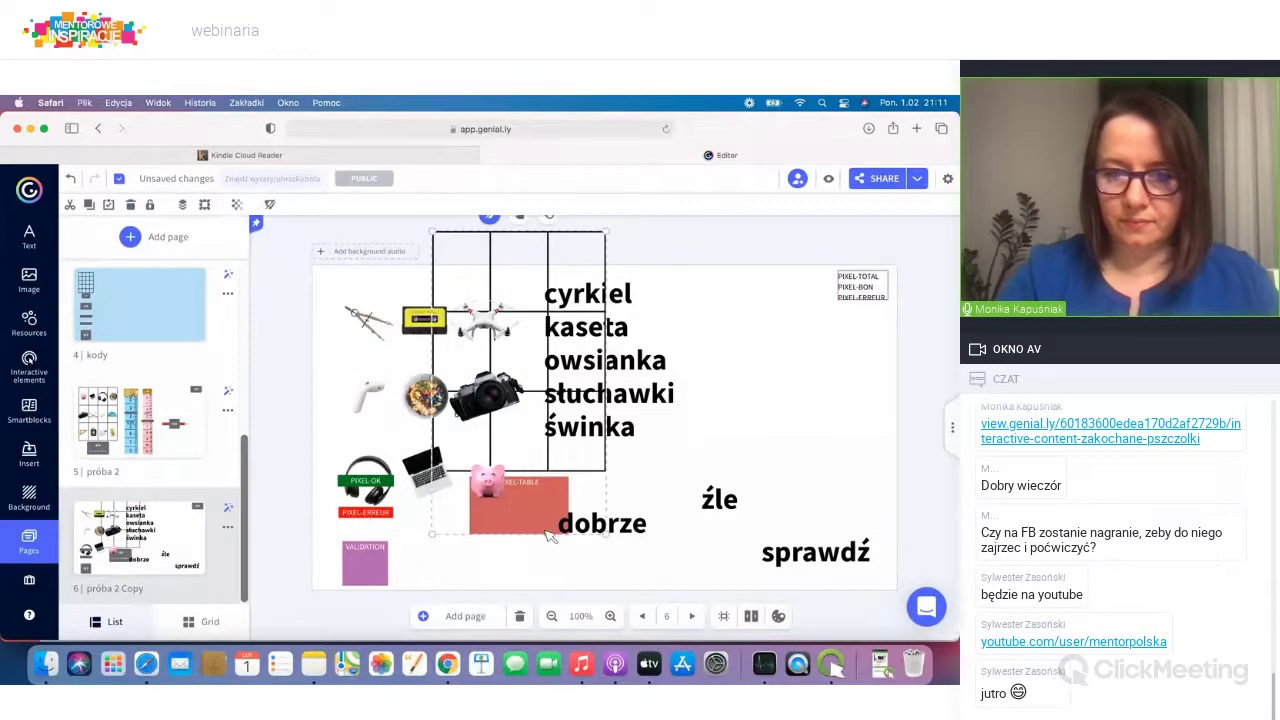
drag(365, 512, 550, 551)
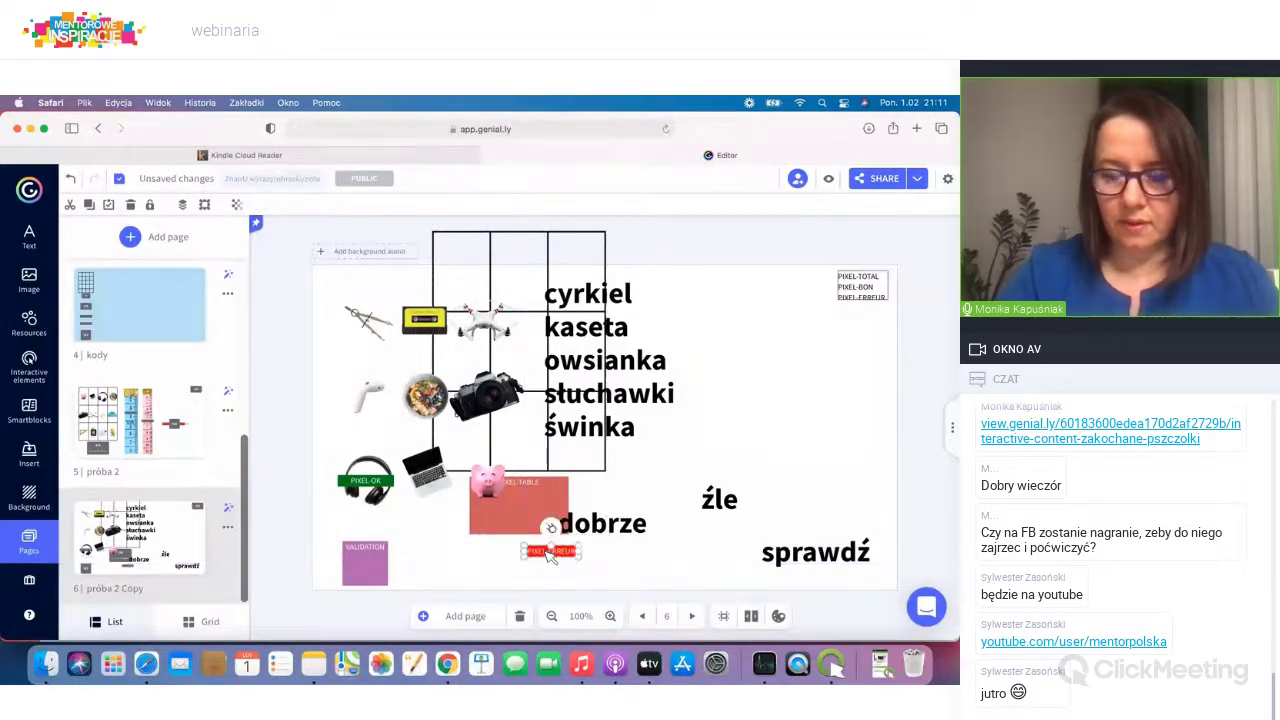
click(623, 580)
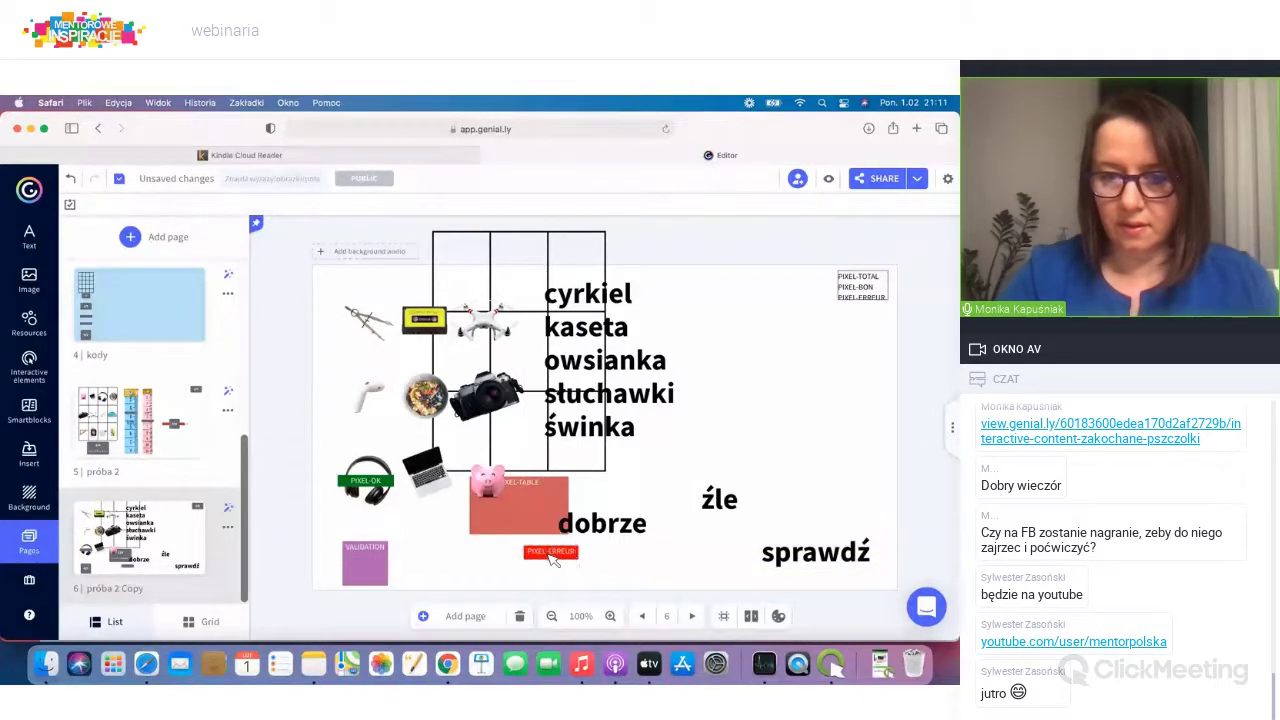
drag(551, 551, 722, 520)
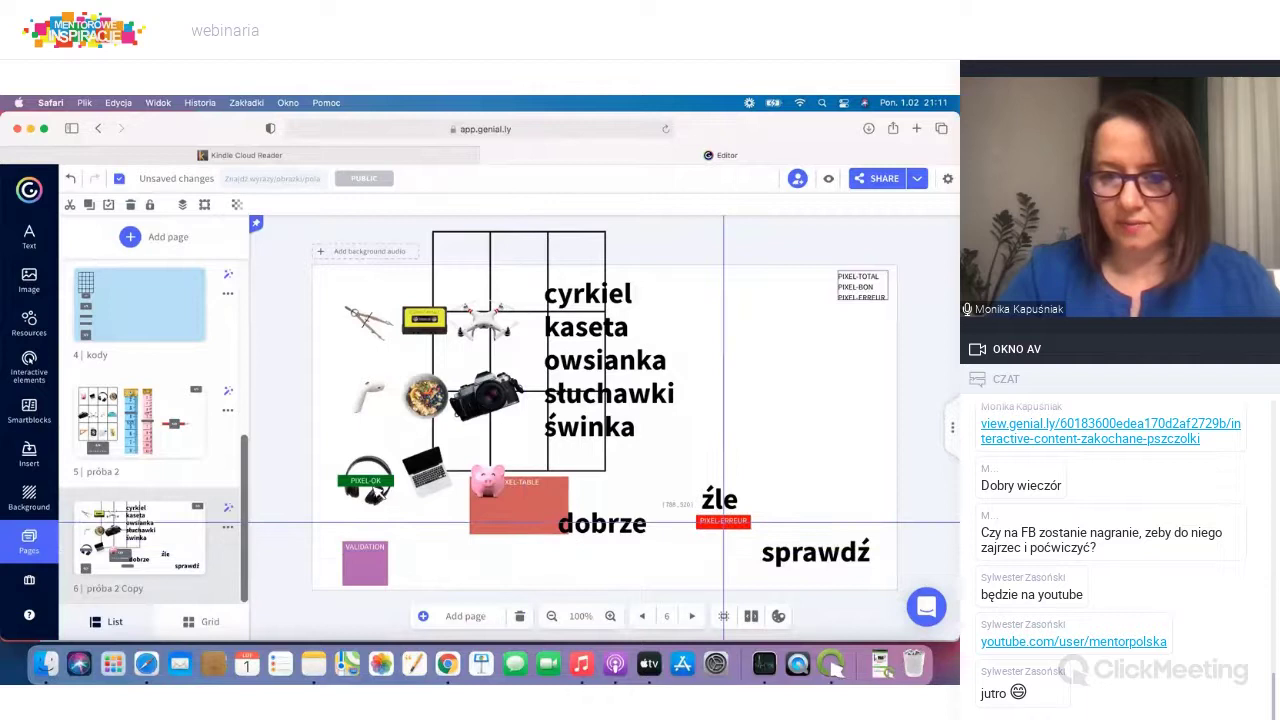
drag(366, 481, 608, 546)
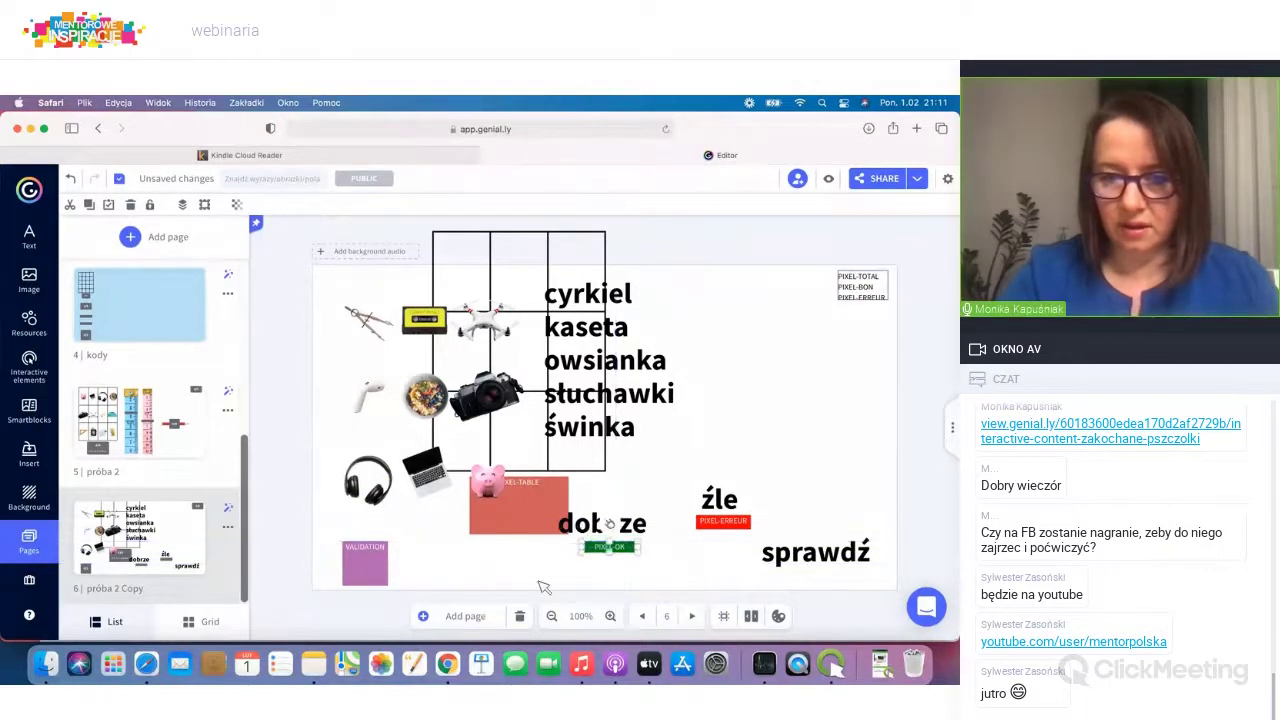
drag(803, 568, 800, 566)
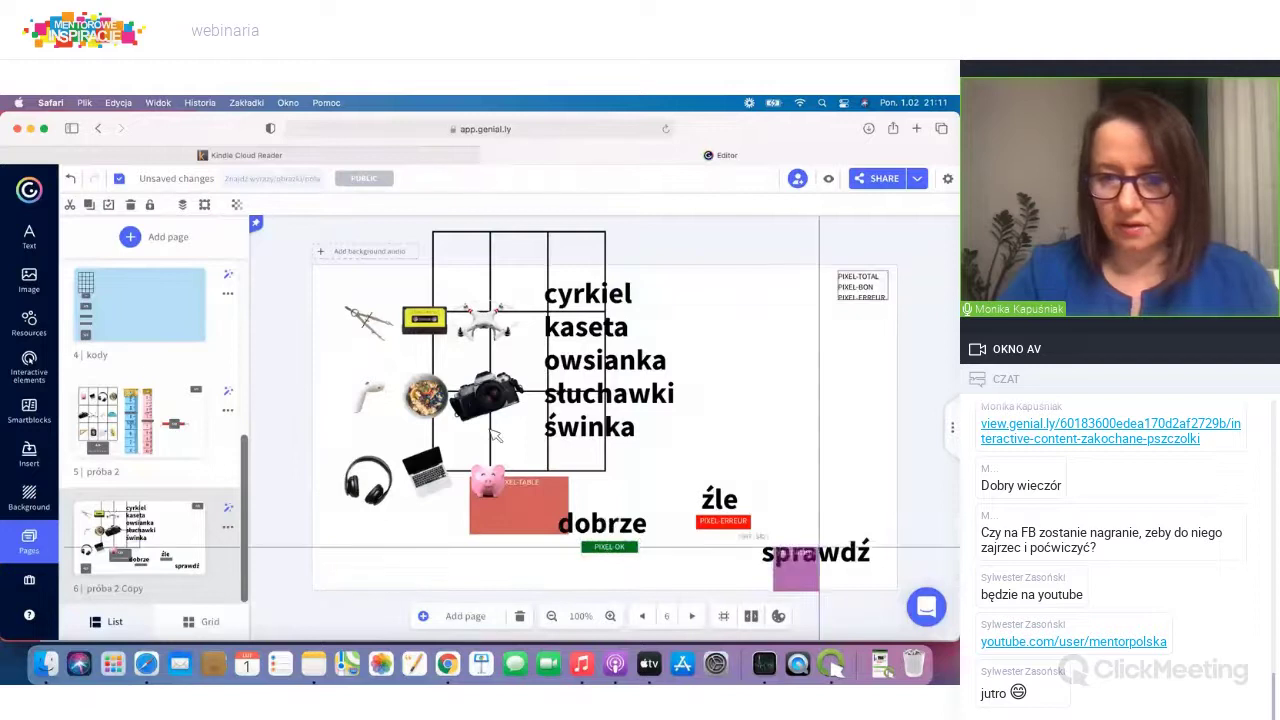
Step: Return the PIXEL-TABLE grid to its place so its cells frame the nine pictures
click(517, 330)
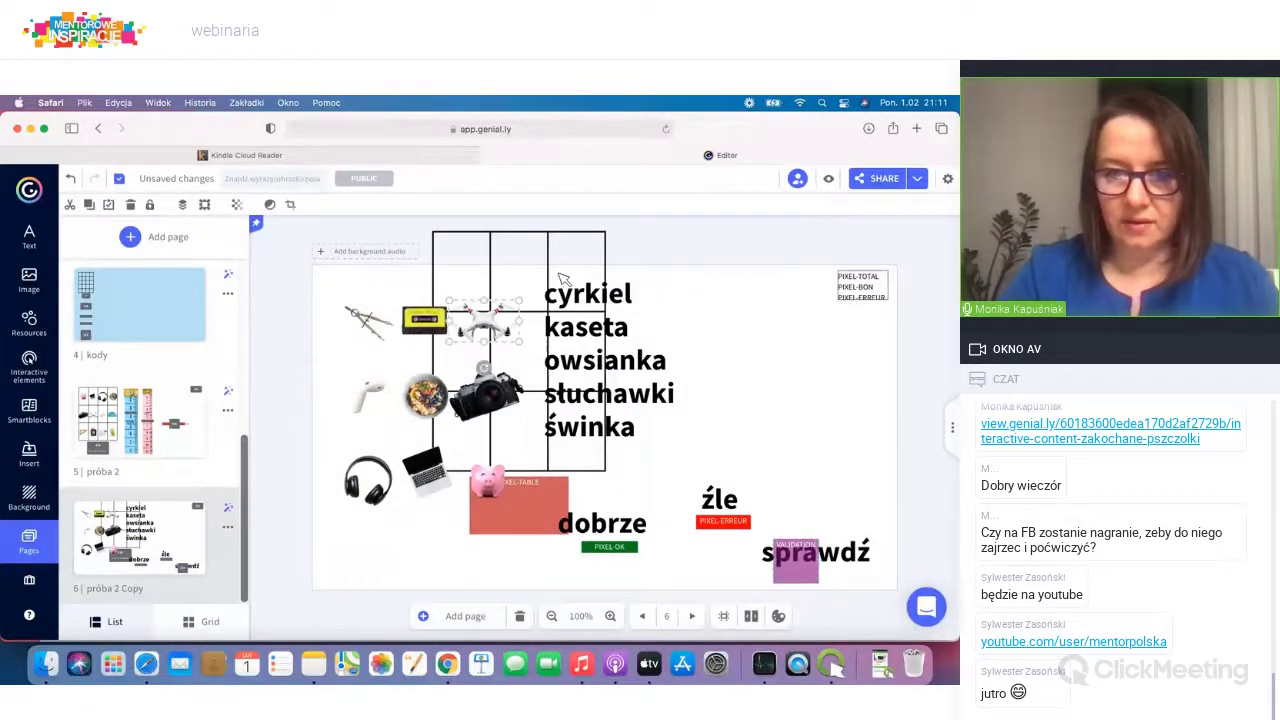
drag(440, 352, 452, 313)
click(776, 324)
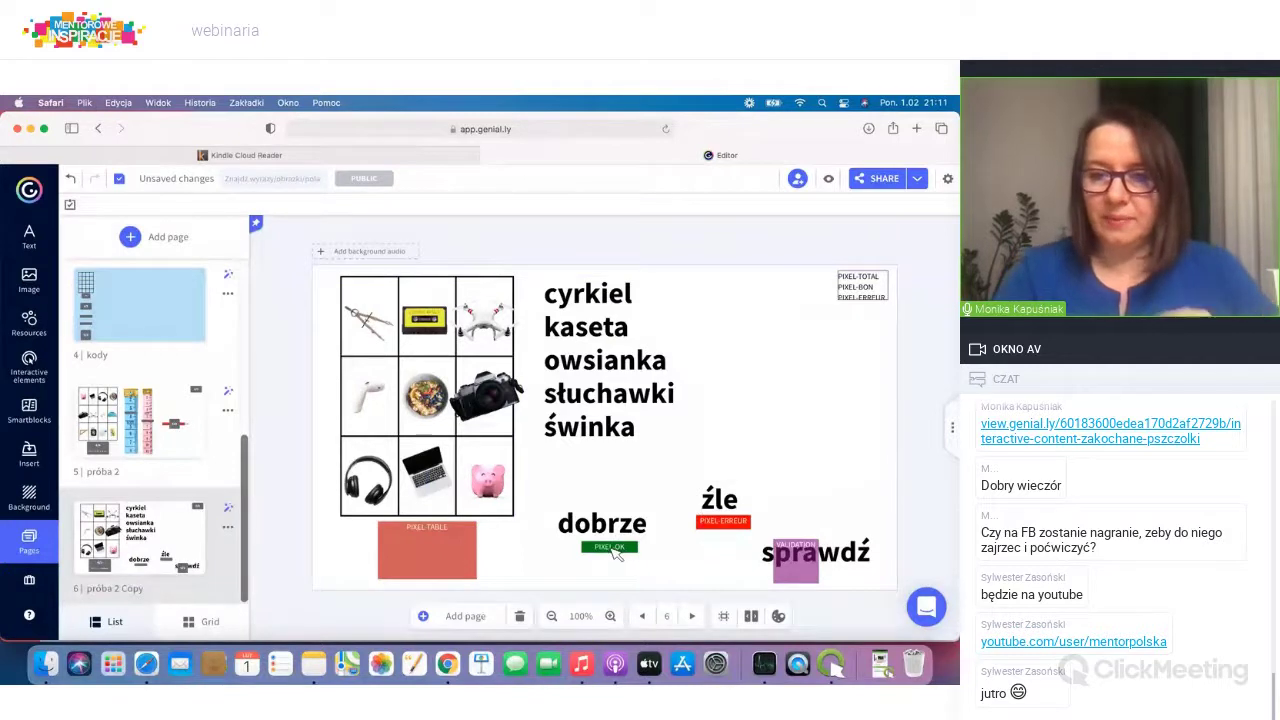
Step: Overlay the PIXEL-OK block on the dobrze text and group the two
drag(616, 548, 608, 530)
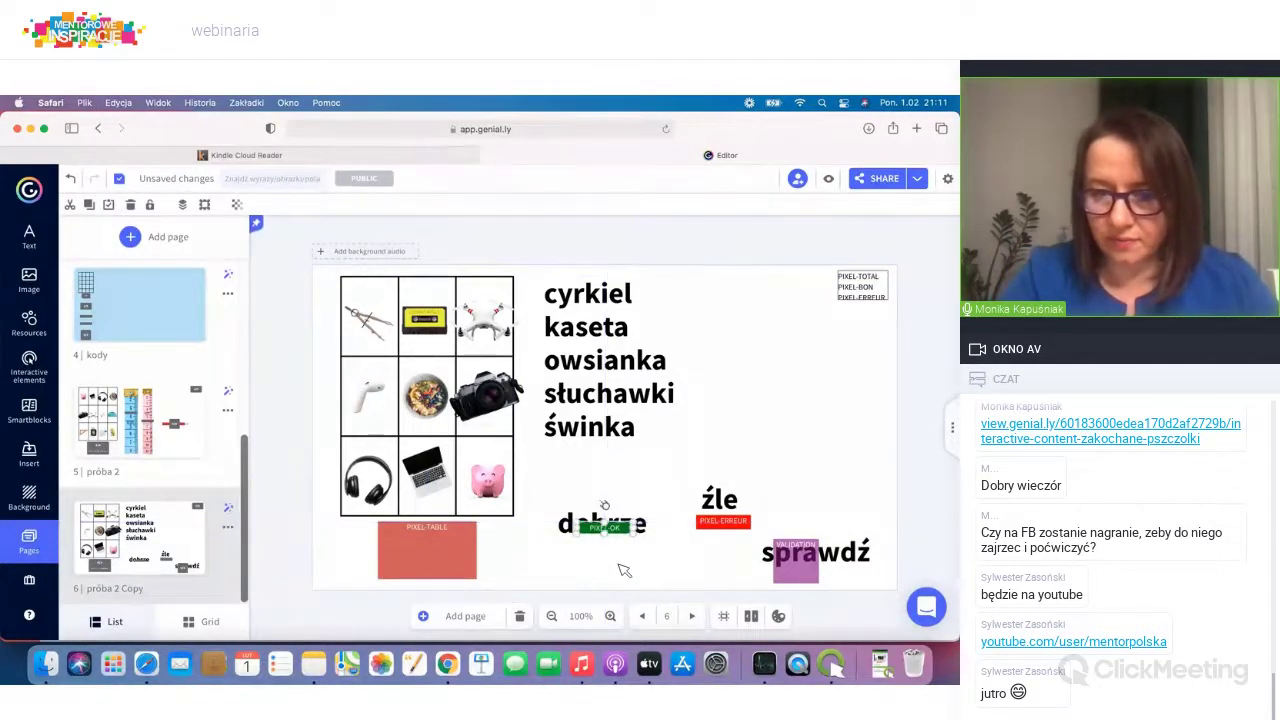
click(624, 570)
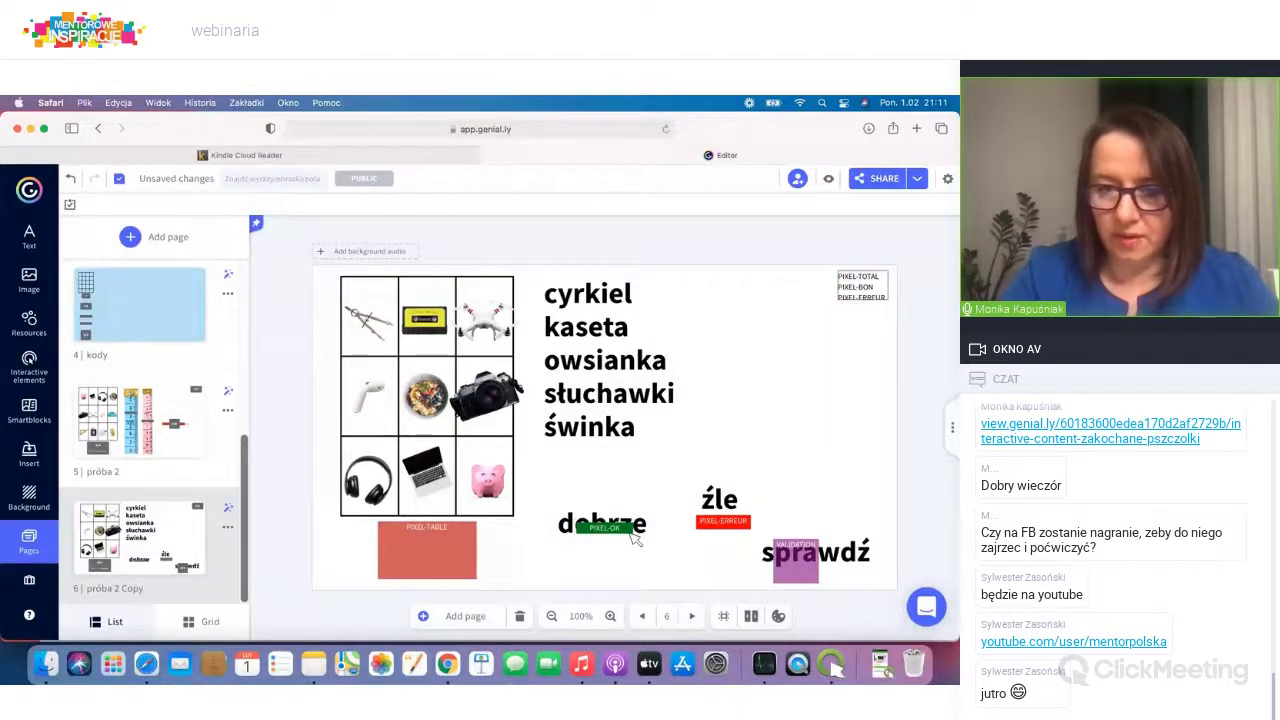
click(595, 515)
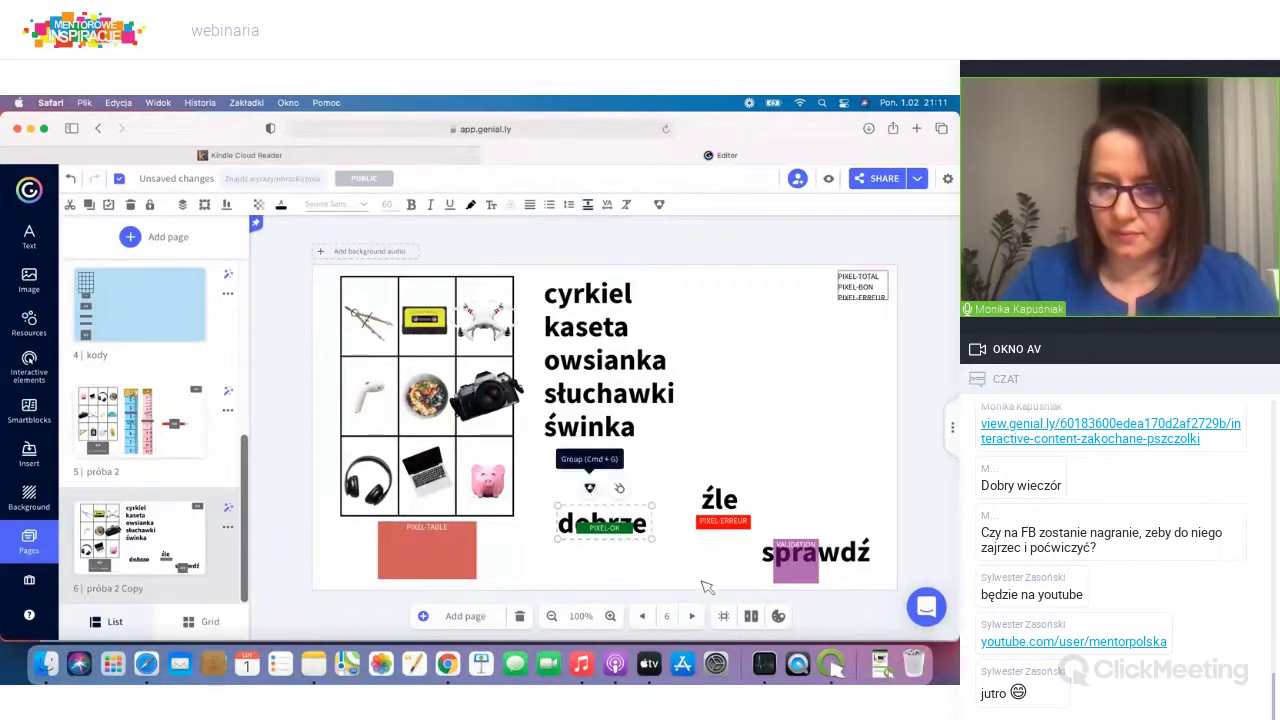
Step: Overlay the PIXEL-ERREUR block on the źle text and group the two
drag(726, 527, 726, 500)
click(697, 478)
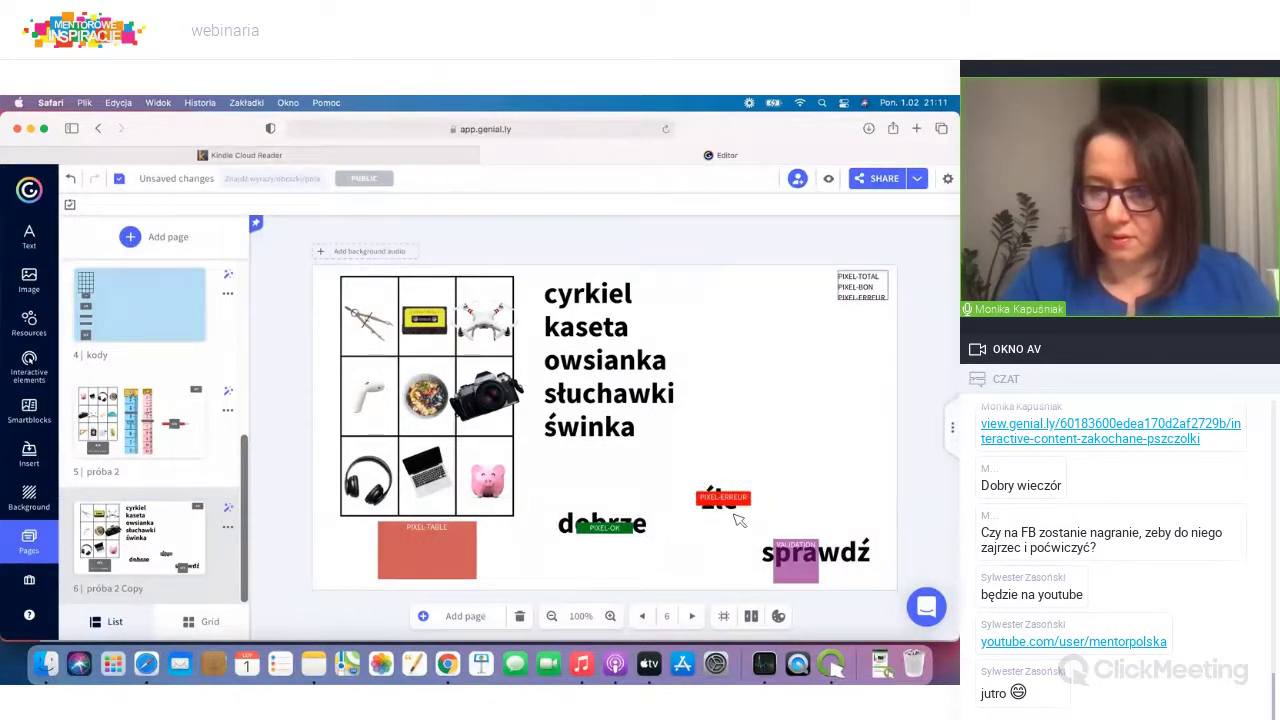
click(714, 471)
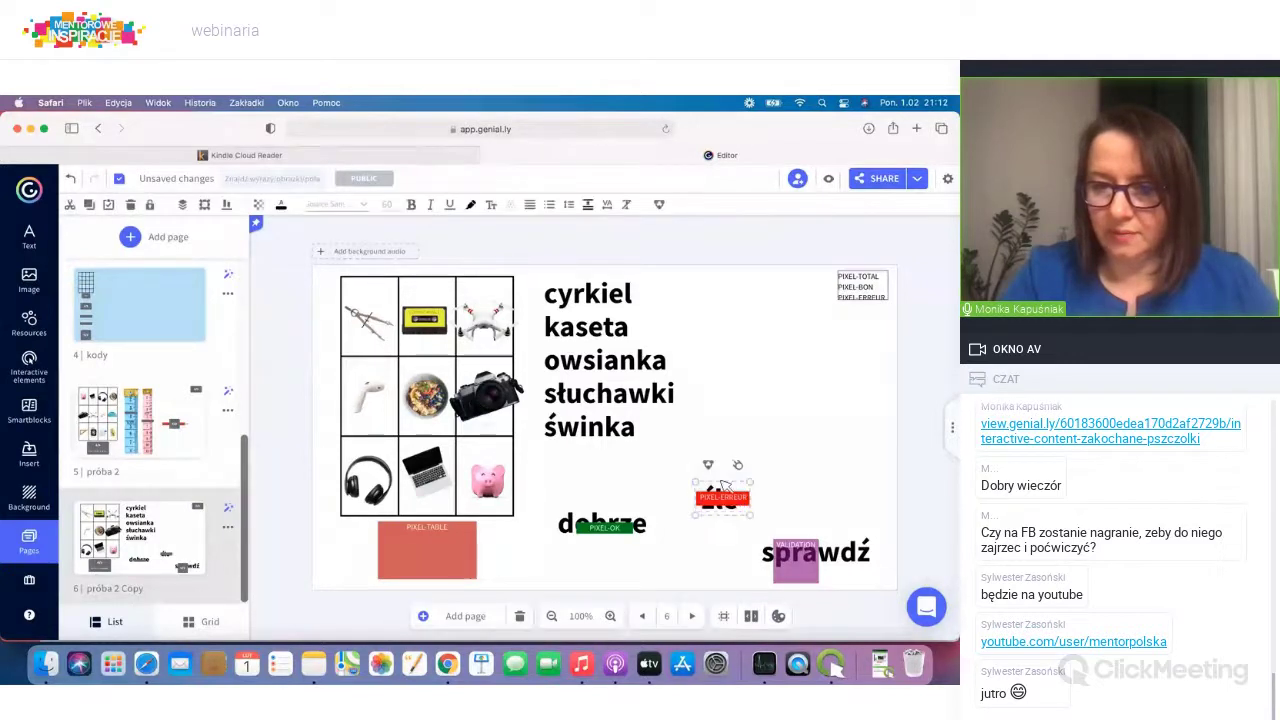
Step: Centre the VALIDATION block on the sprawdź text and group the two
click(818, 565)
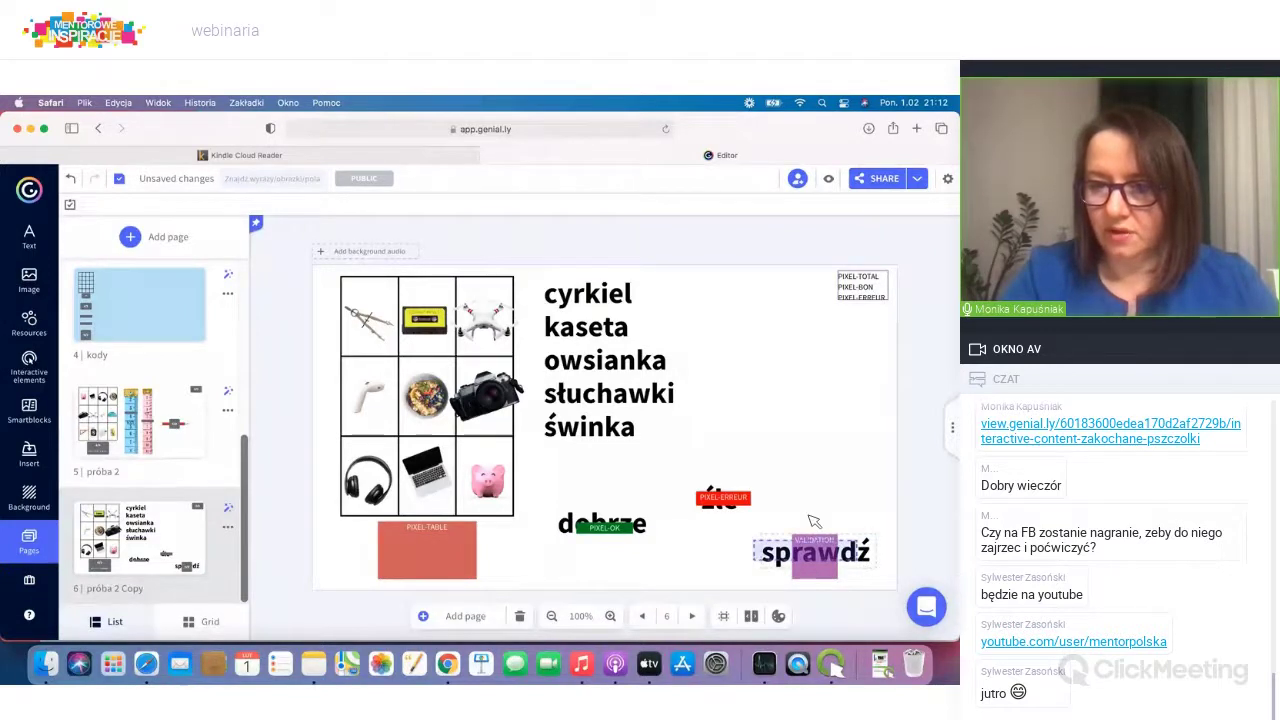
click(814, 545)
click(843, 449)
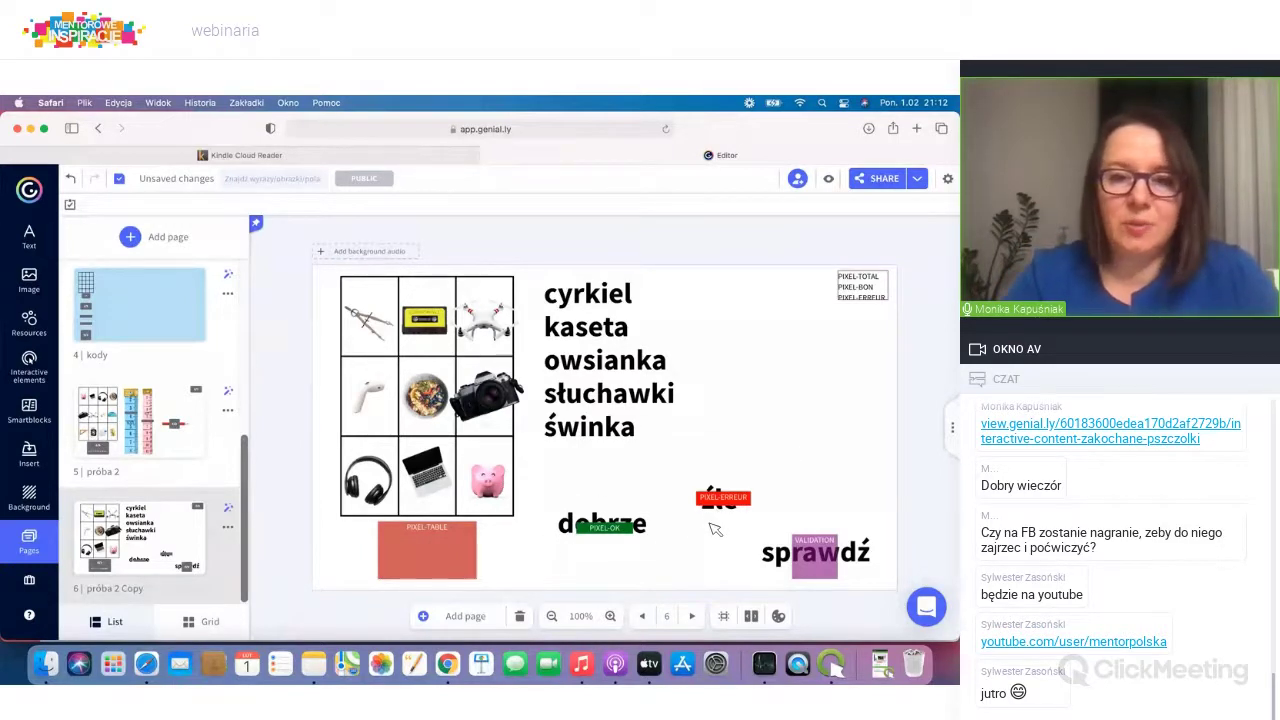
Step: Preview the próba 2 Copy game page and reload the editor
click(830, 180)
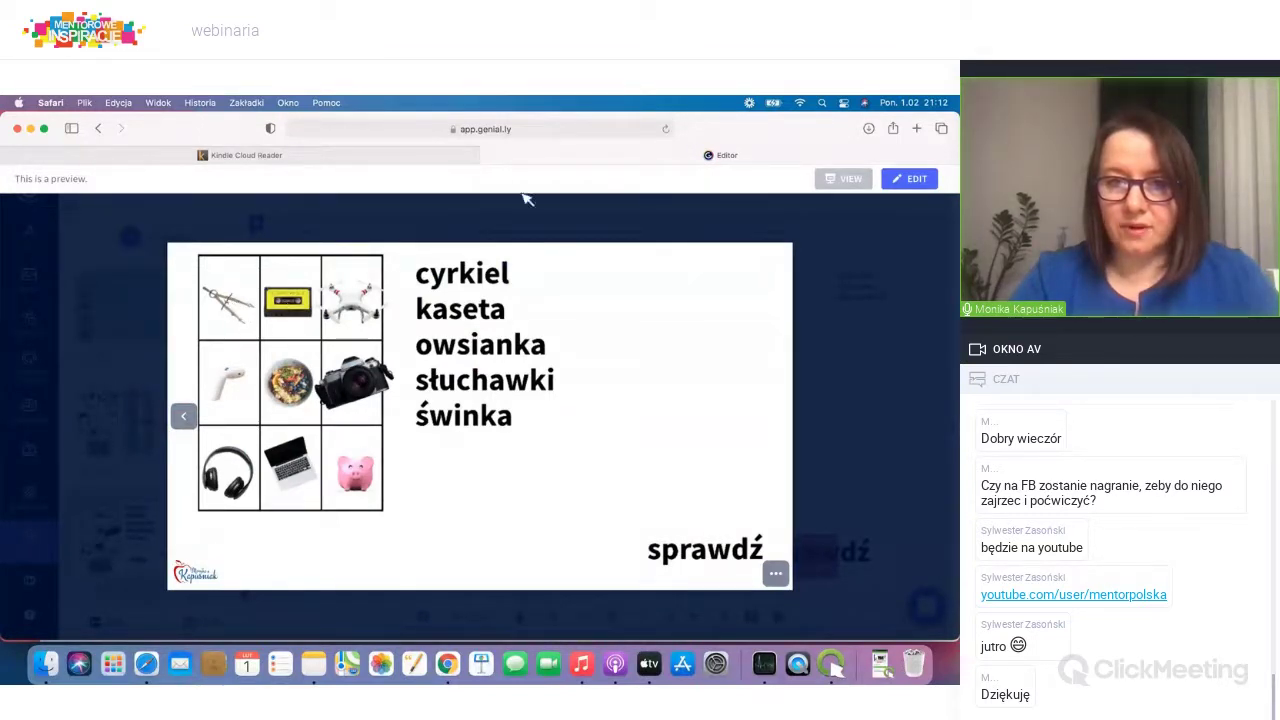
click(668, 130)
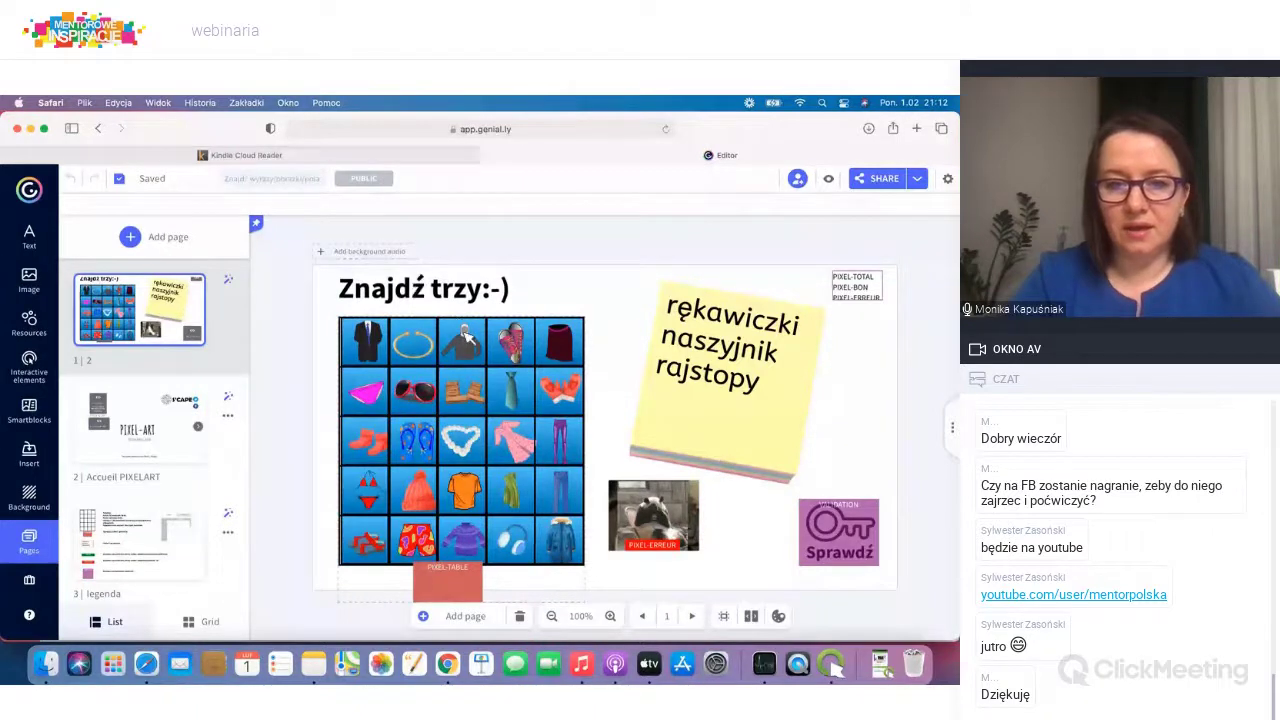
Step: Nudge the first page's PIXEL-TABLE grid down, and show the stacking-order options for the grid on the próba 2 page
click(428, 370)
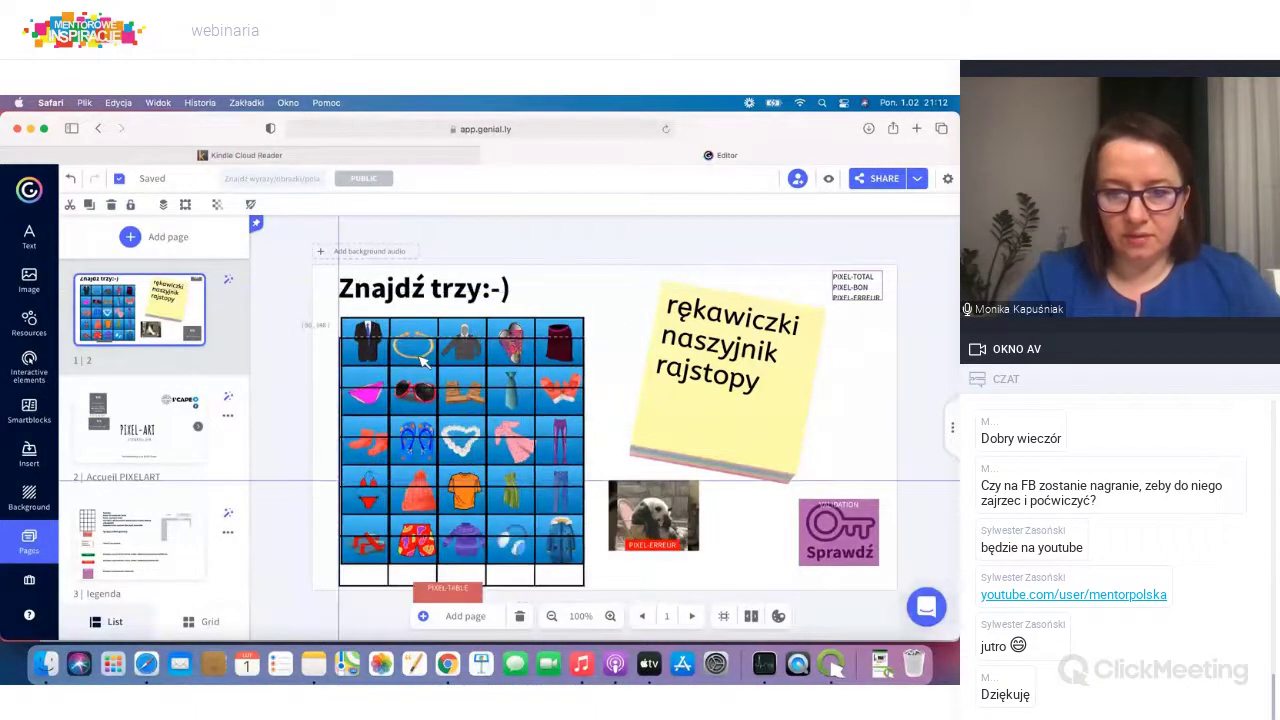
scroll(90, 508, down, 5)
click(97, 507)
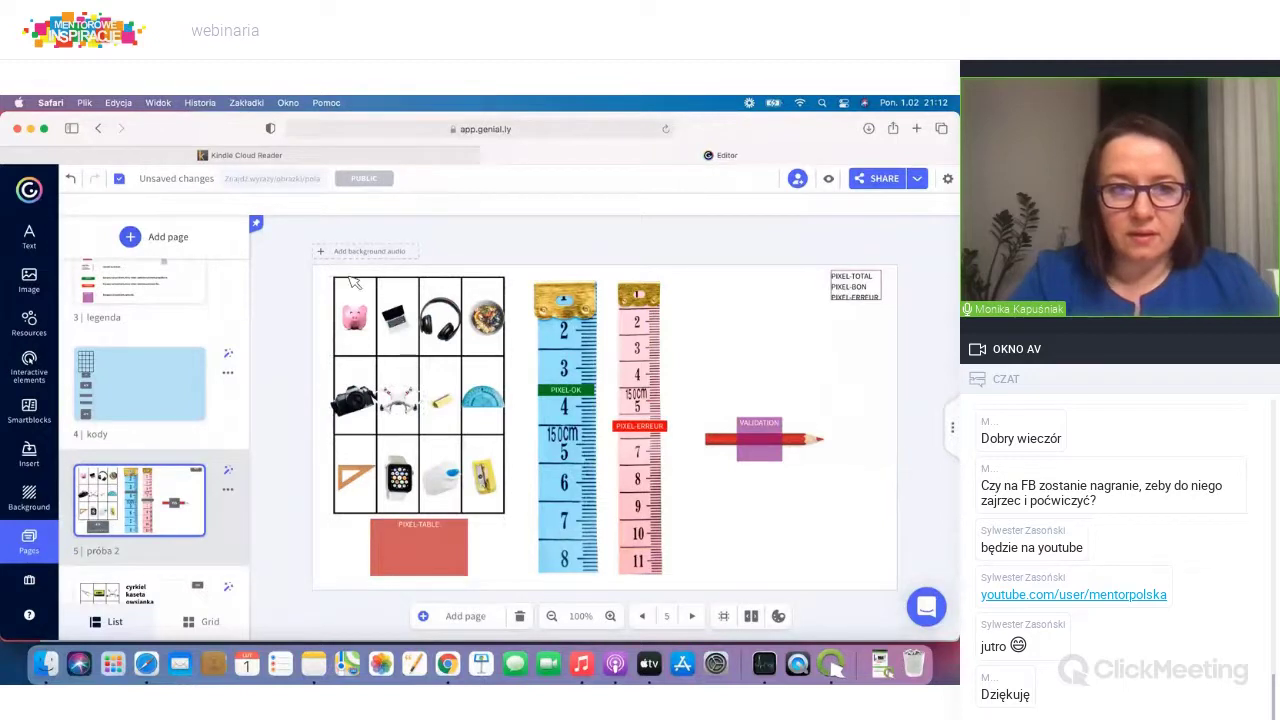
click(355, 284)
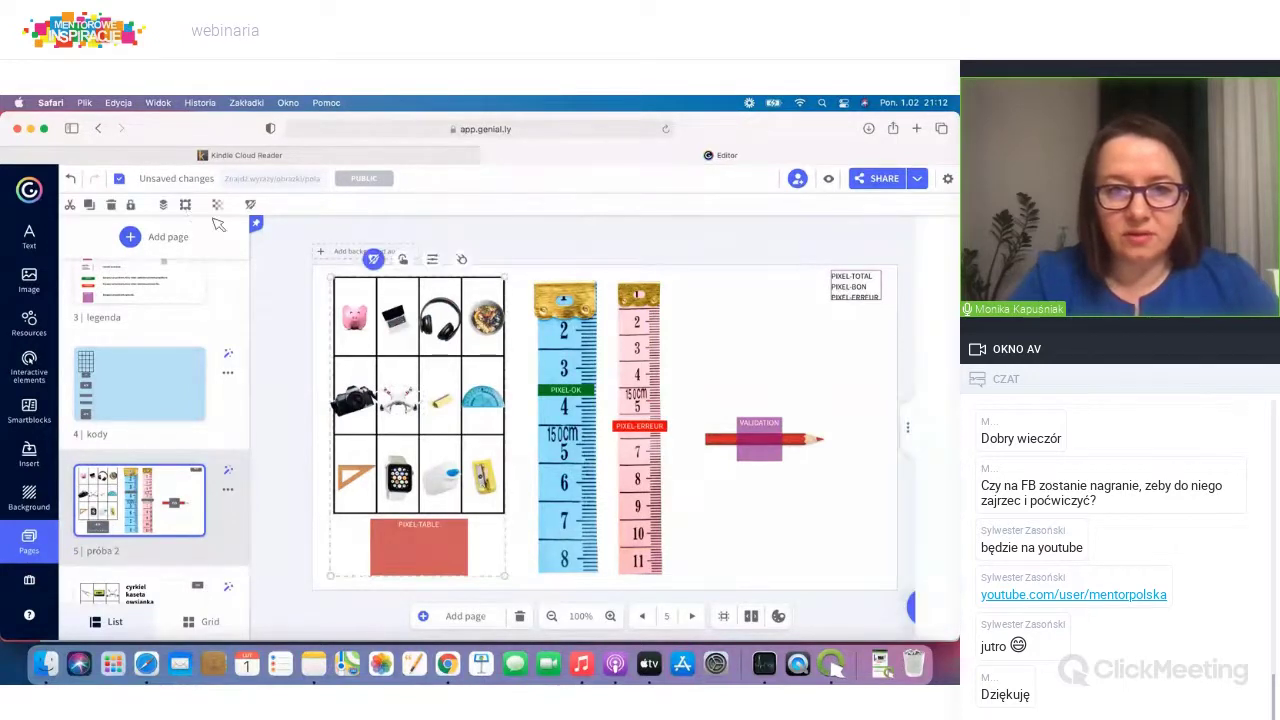
click(165, 205)
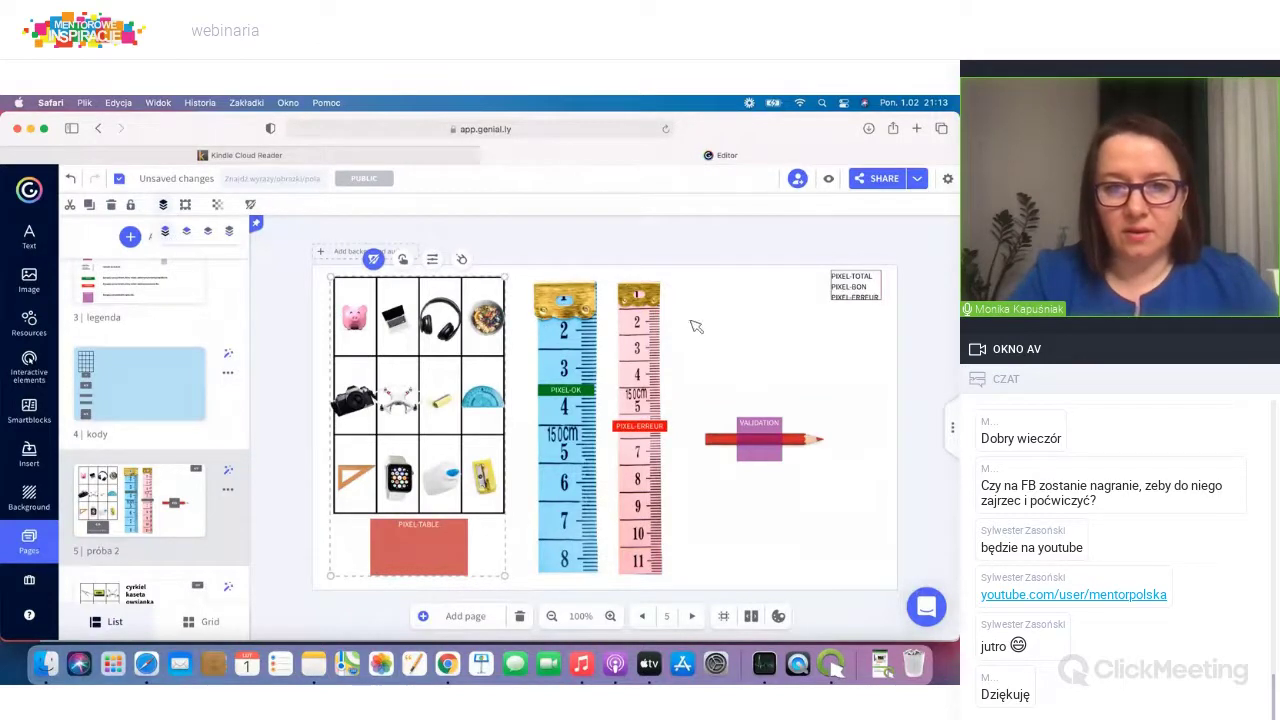
click(778, 336)
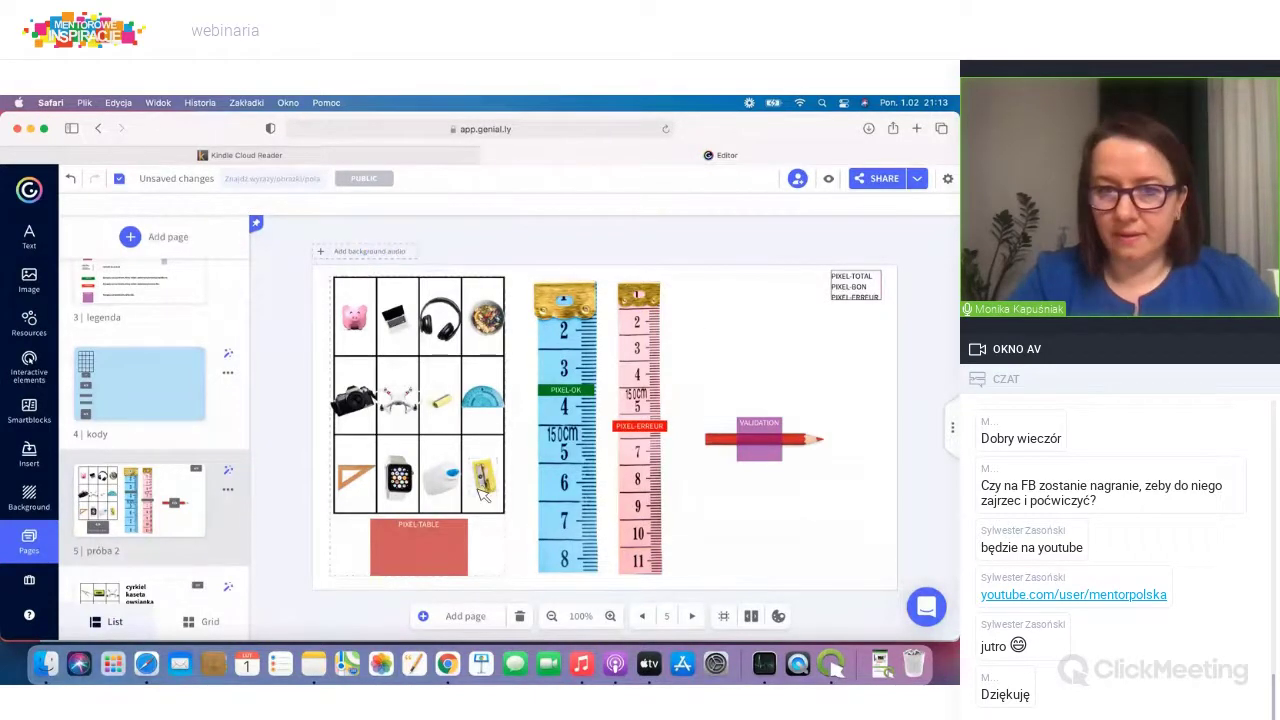
Step: Open the próba 2 Copy page and show the stacking-order options for its PIXEL-TABLE grid
scroll(139, 577, down, 2)
click(139, 540)
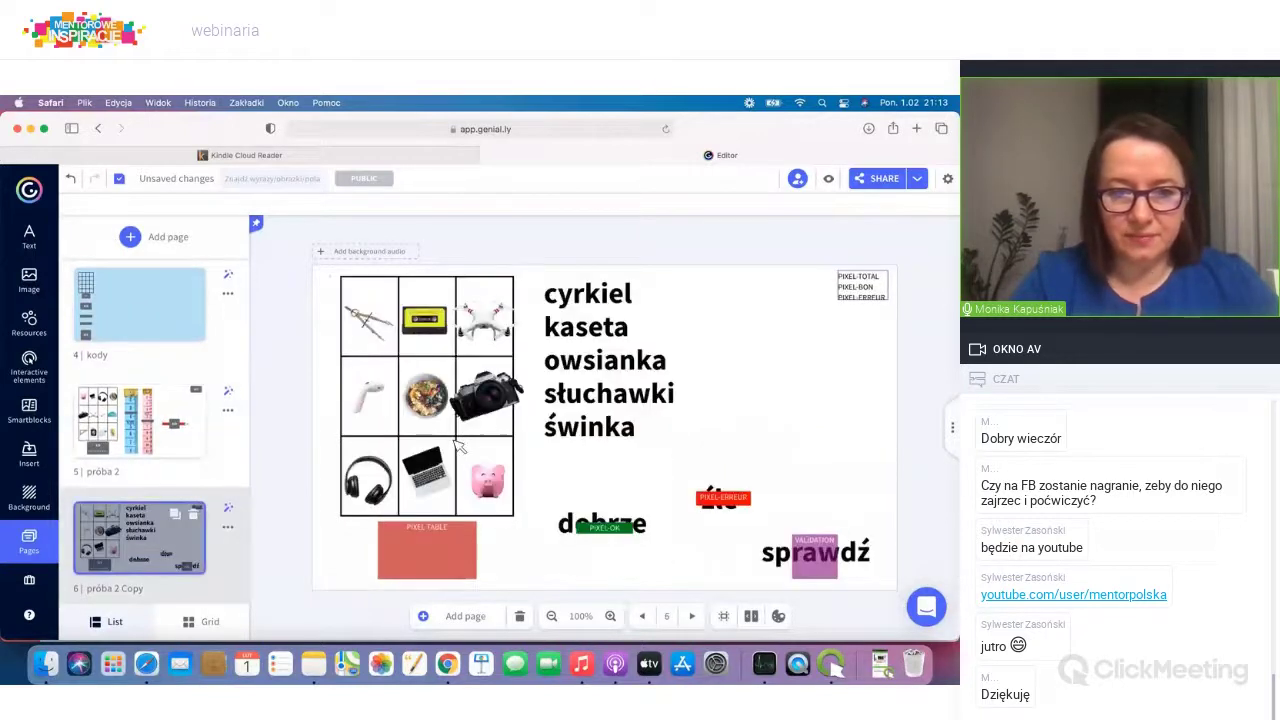
click(345, 362)
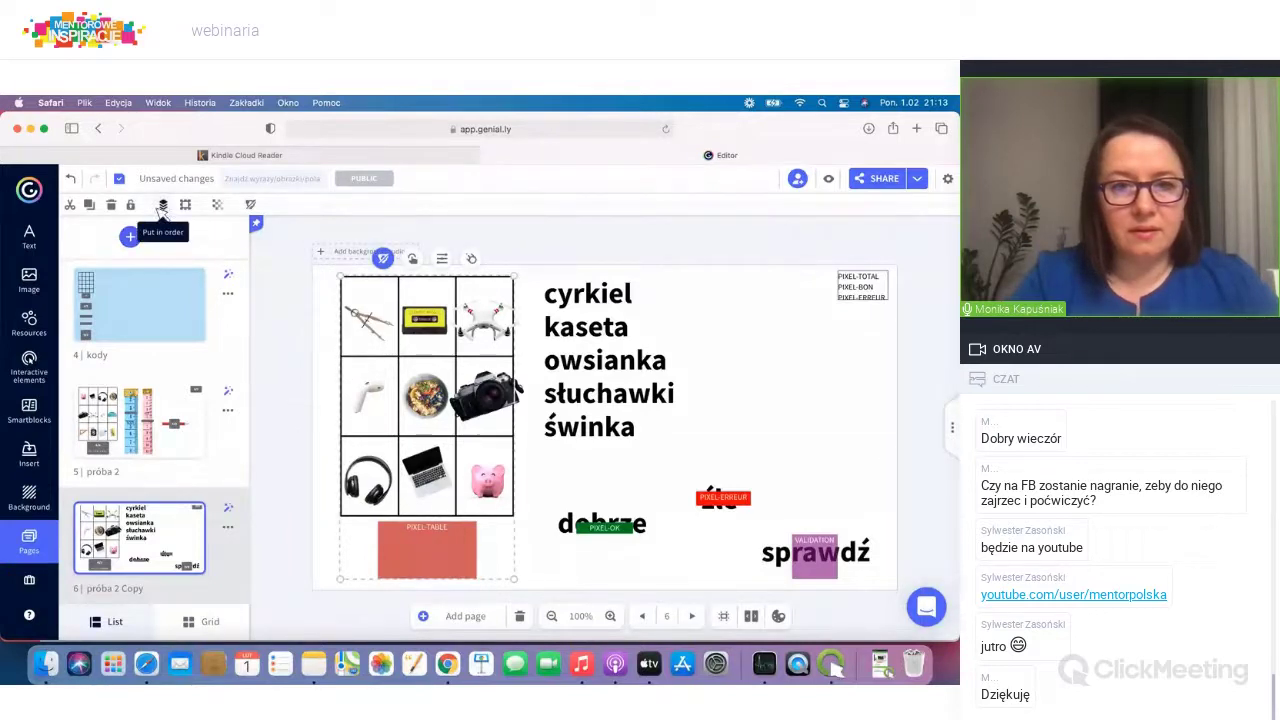
click(165, 205)
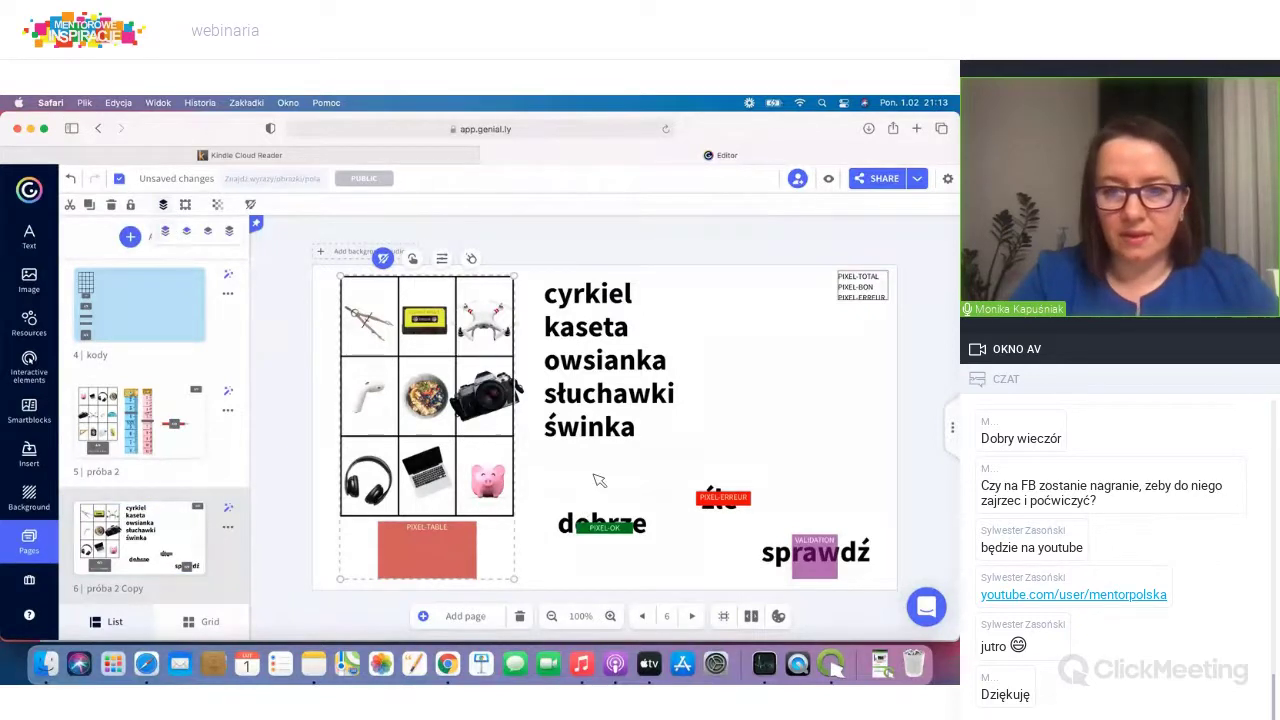
click(874, 283)
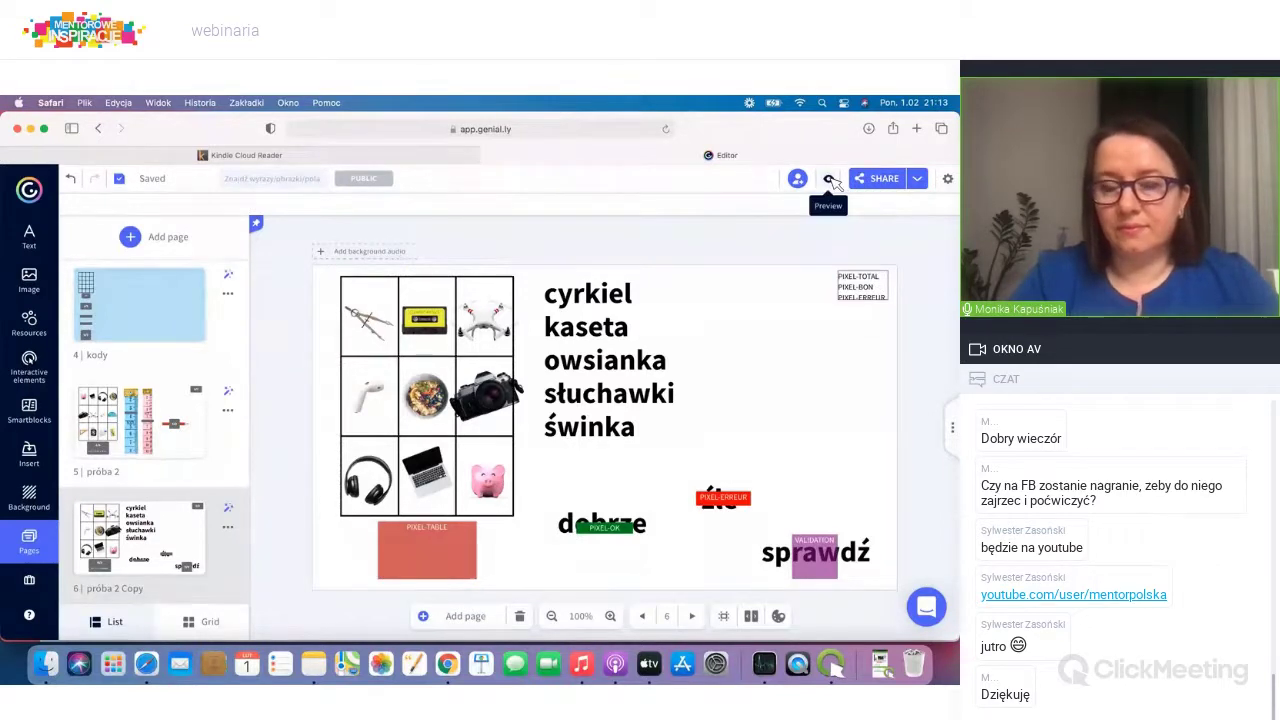
Step: Test the game in preview by marking the compass, cassette, oatmeal, headphones and piggy bank and checking the answer, and return to the editor
click(833, 183)
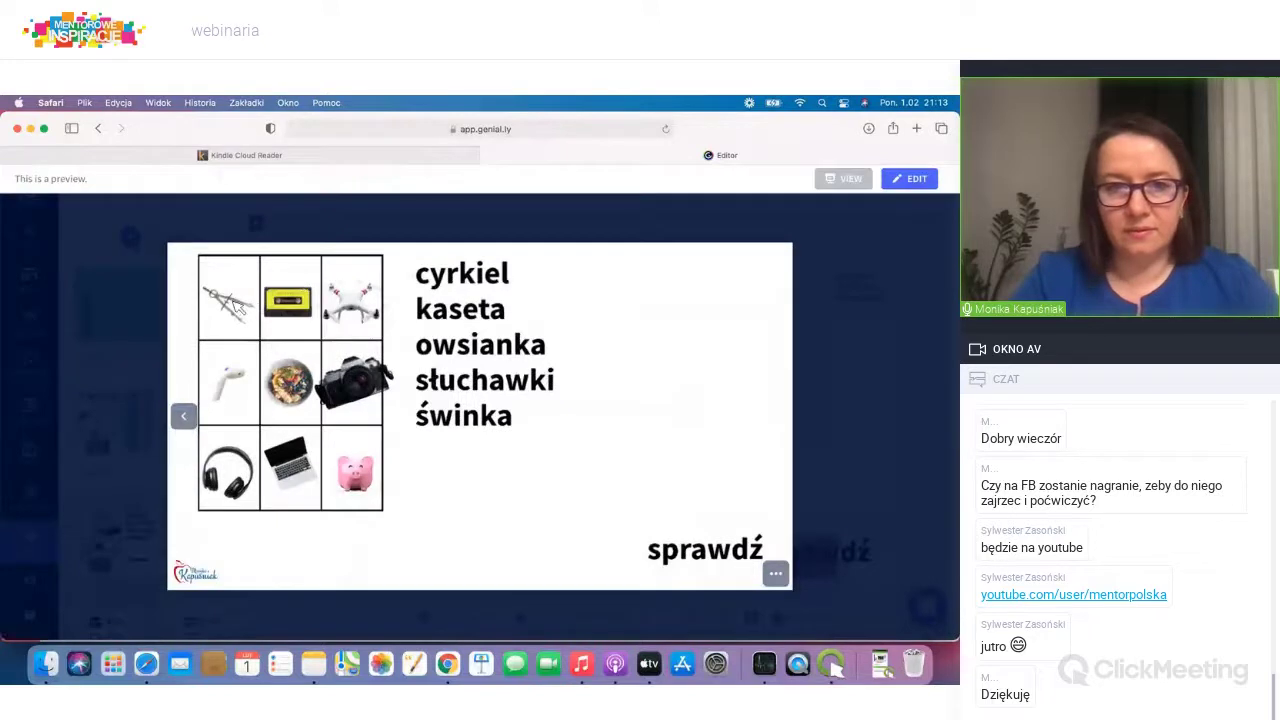
click(230, 305)
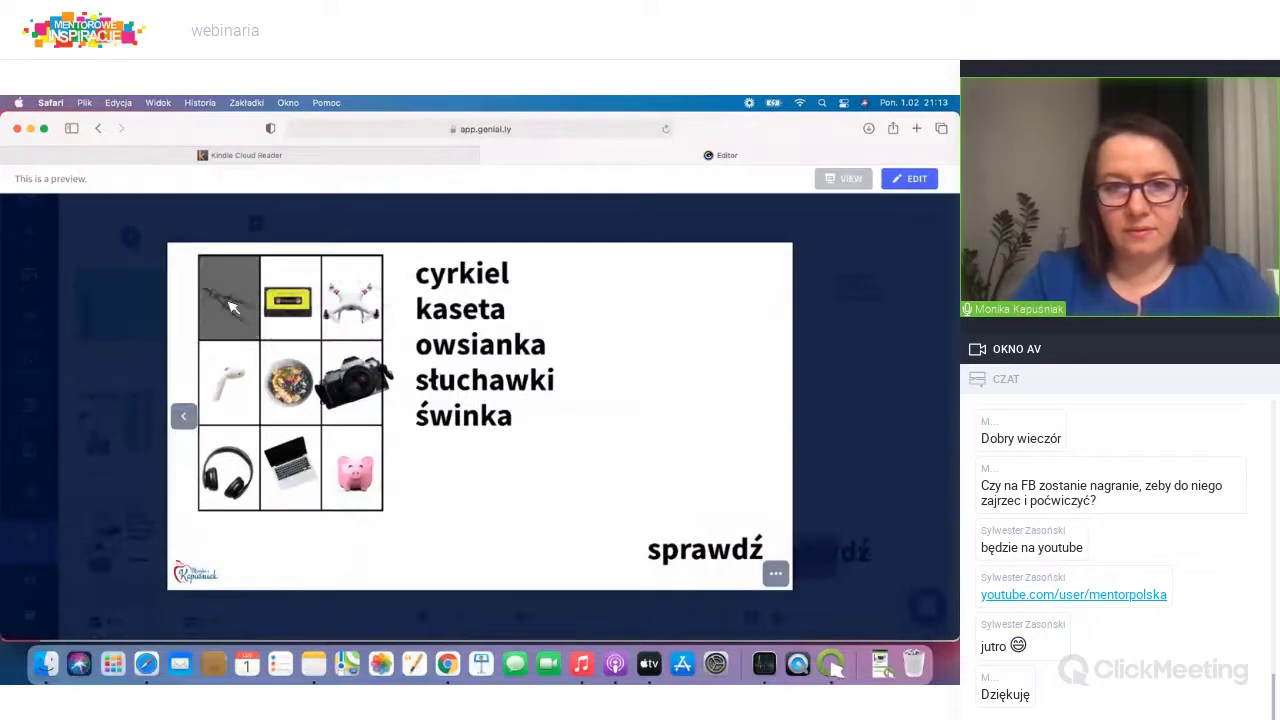
click(310, 305)
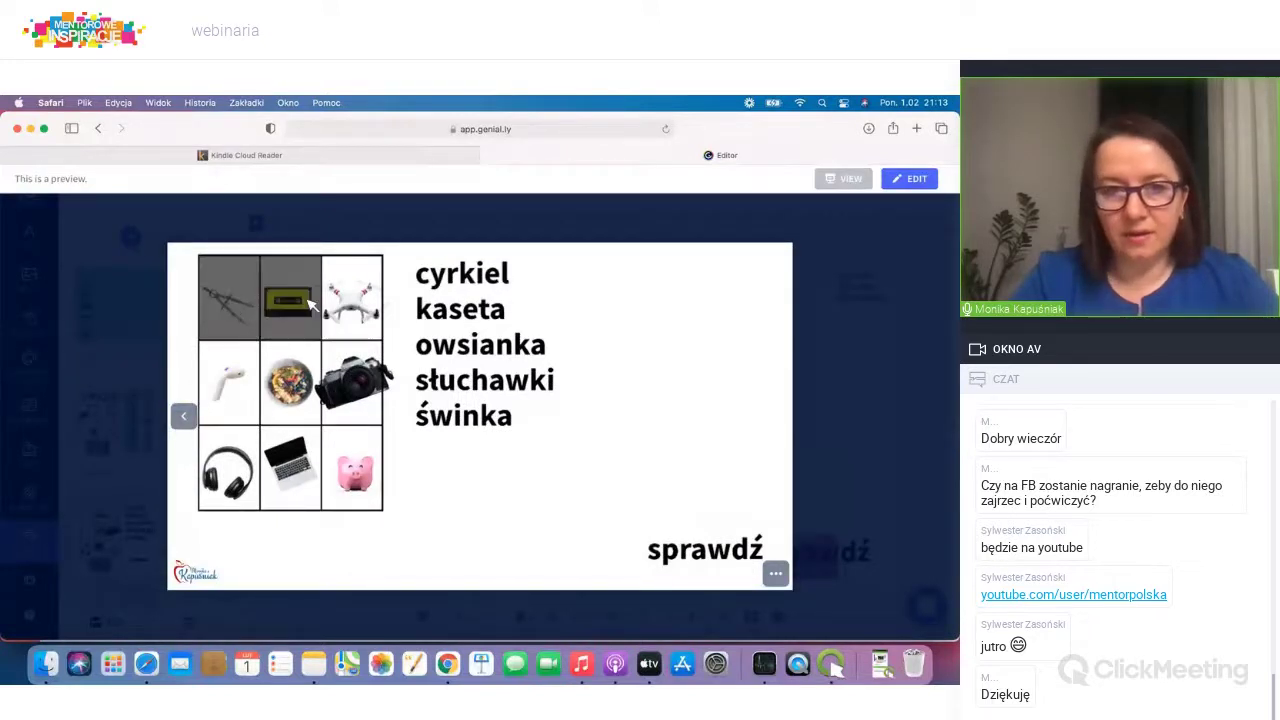
click(300, 400)
click(195, 475)
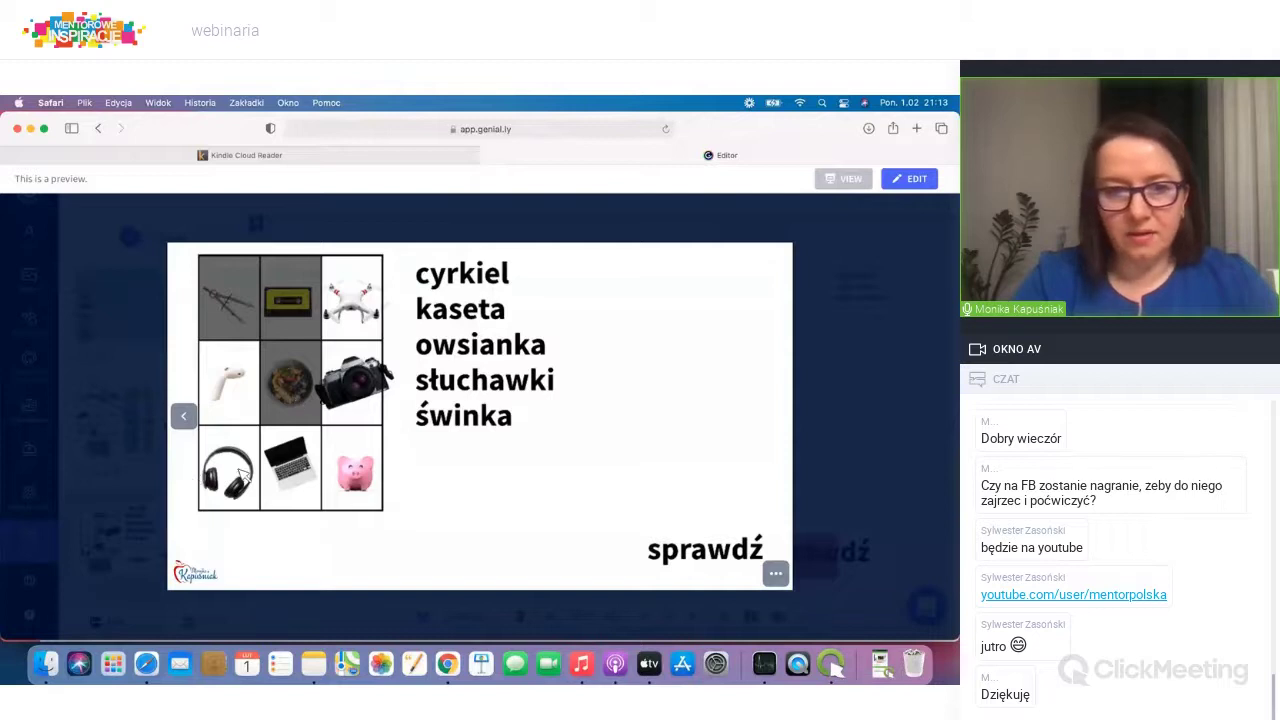
click(352, 480)
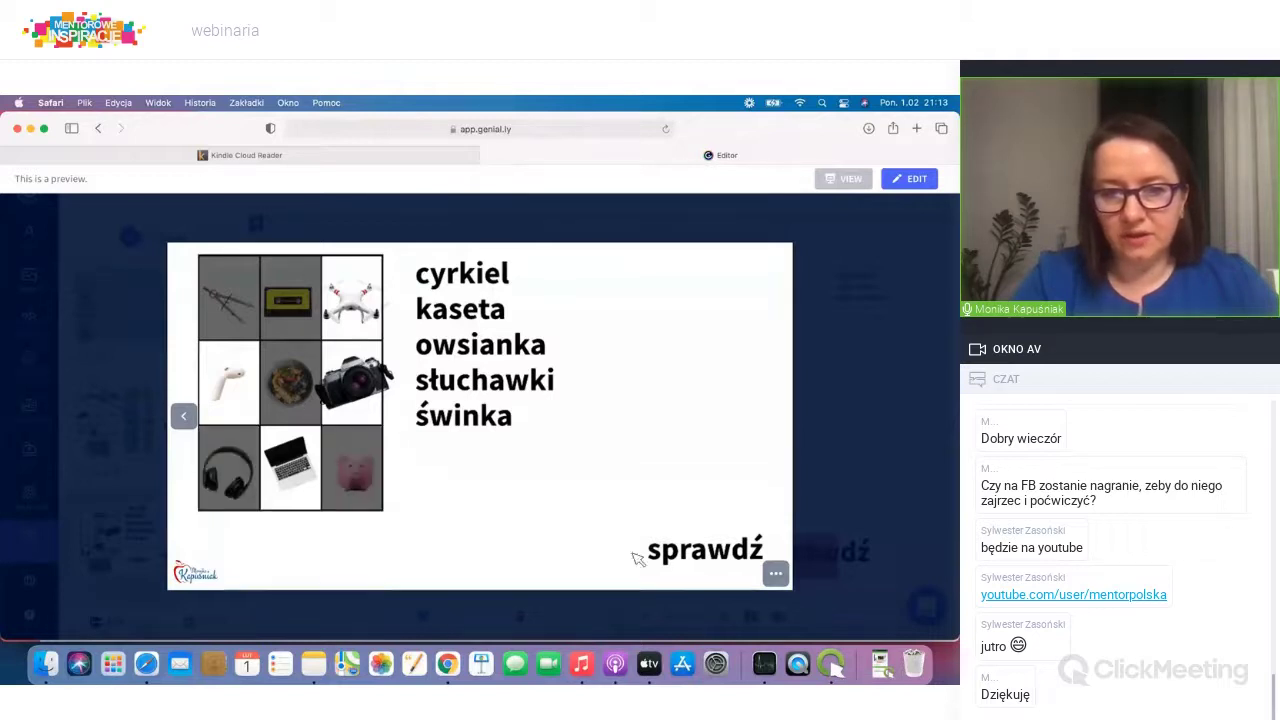
click(712, 558)
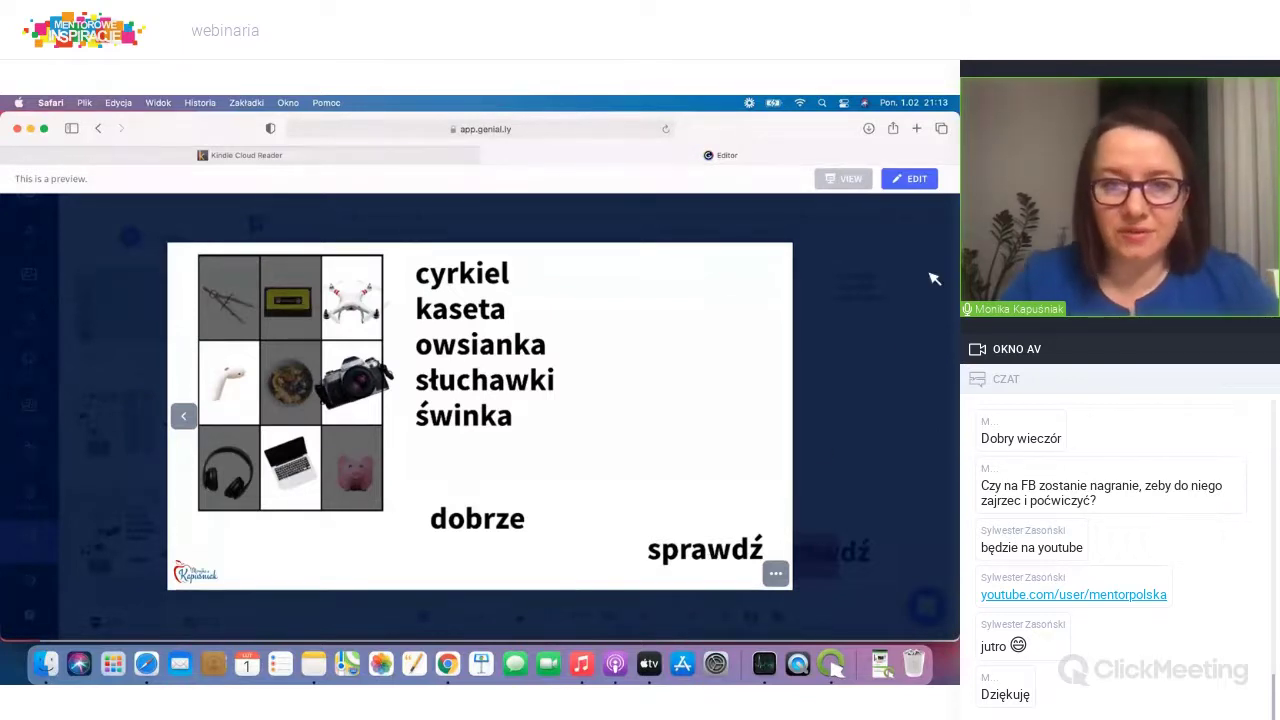
key(Escape)
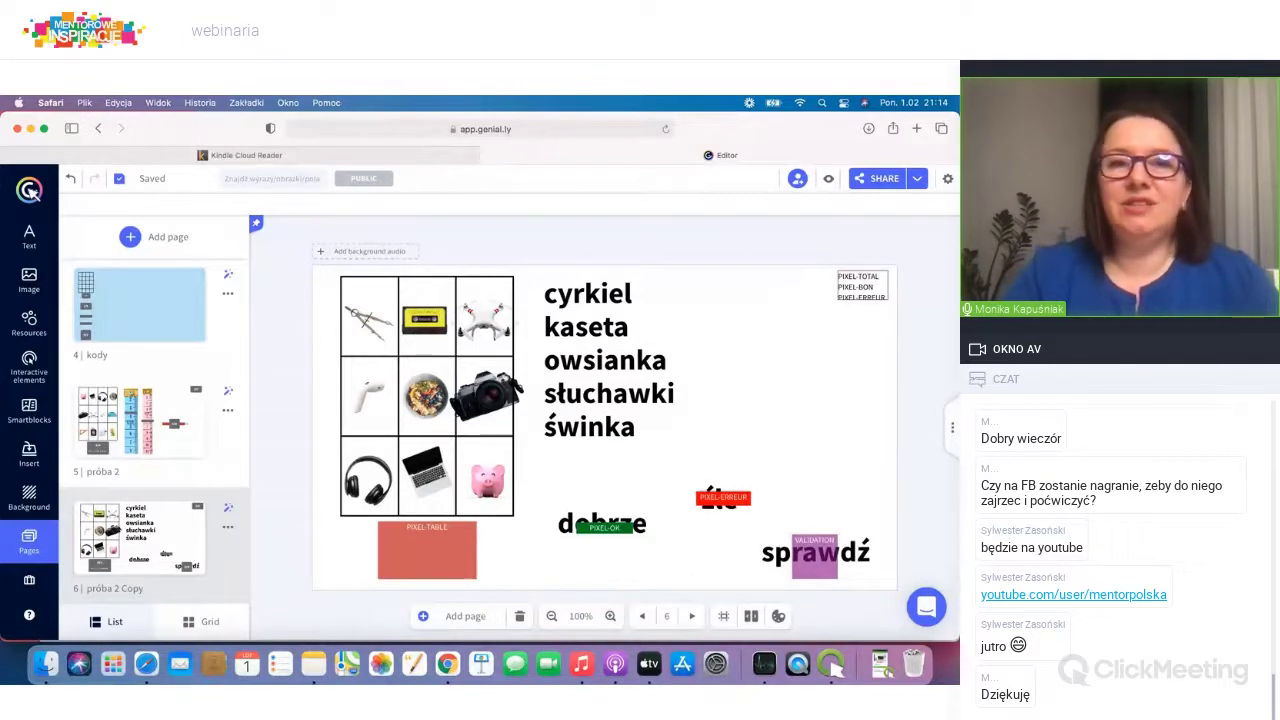
Step: Leave the editor for the creations overview and open the Mentor 02.02.2021 folder
click(29, 190)
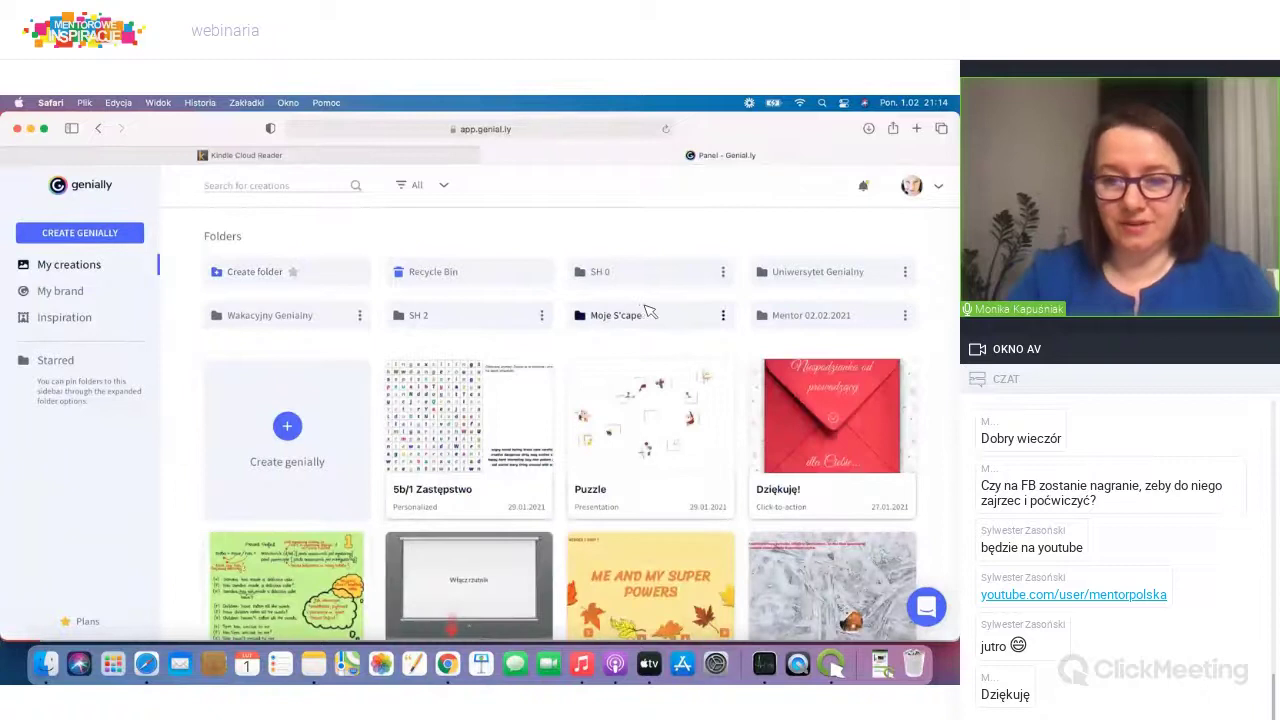
click(808, 320)
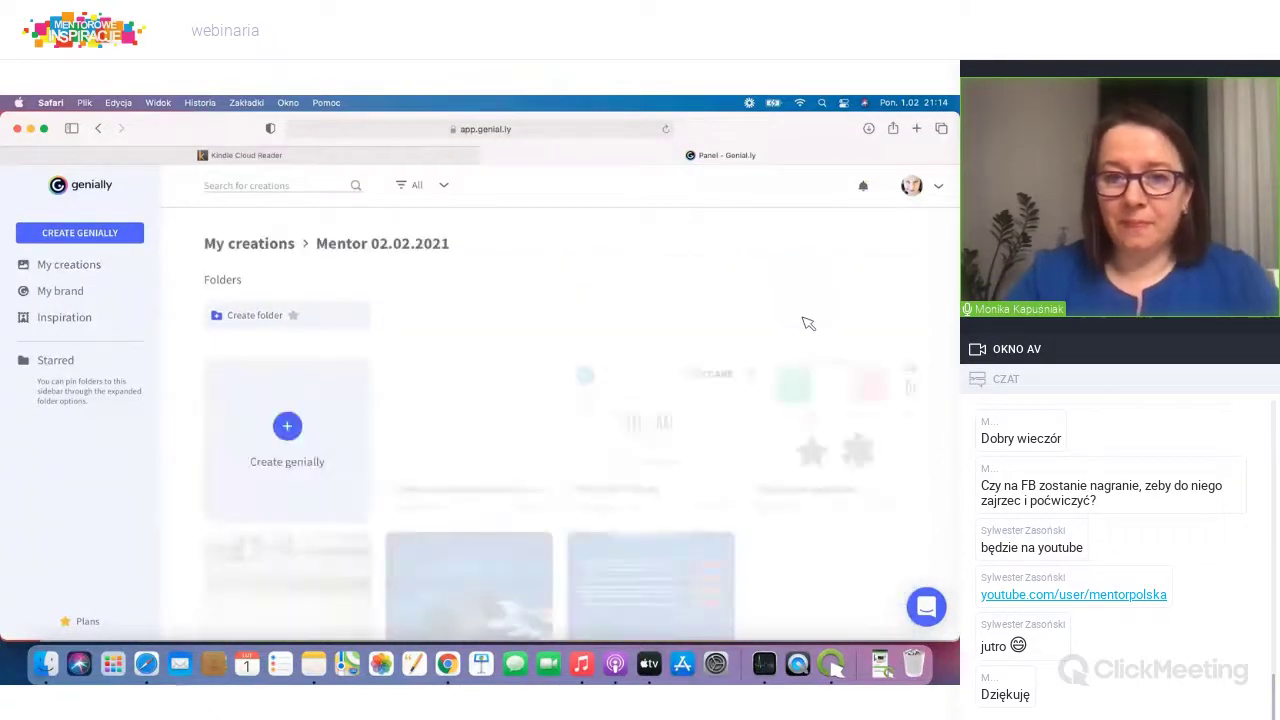
Step: View the "Lornetka, mikroskop" creation from the Mentor 02.02.2021 folder and advance to its blurred snowflake page
mouse_move(702, 400)
scroll(702, 400, down, 2)
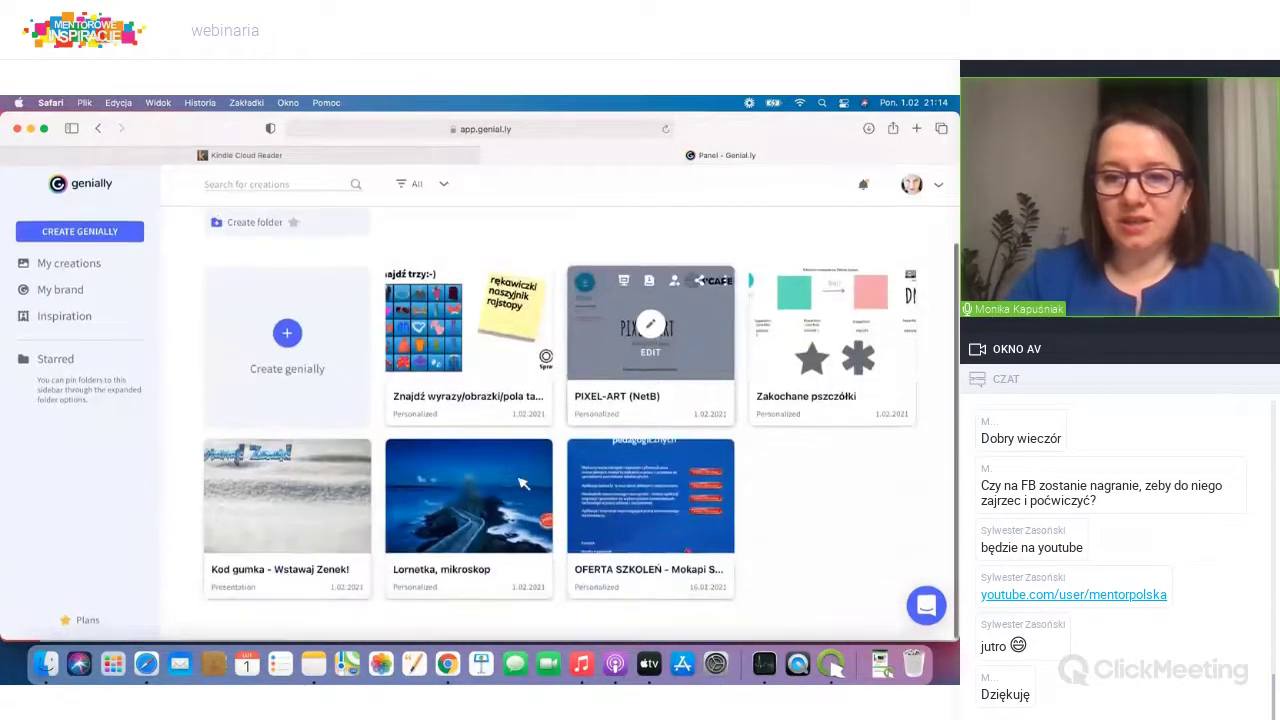
mouse_move(458, 468)
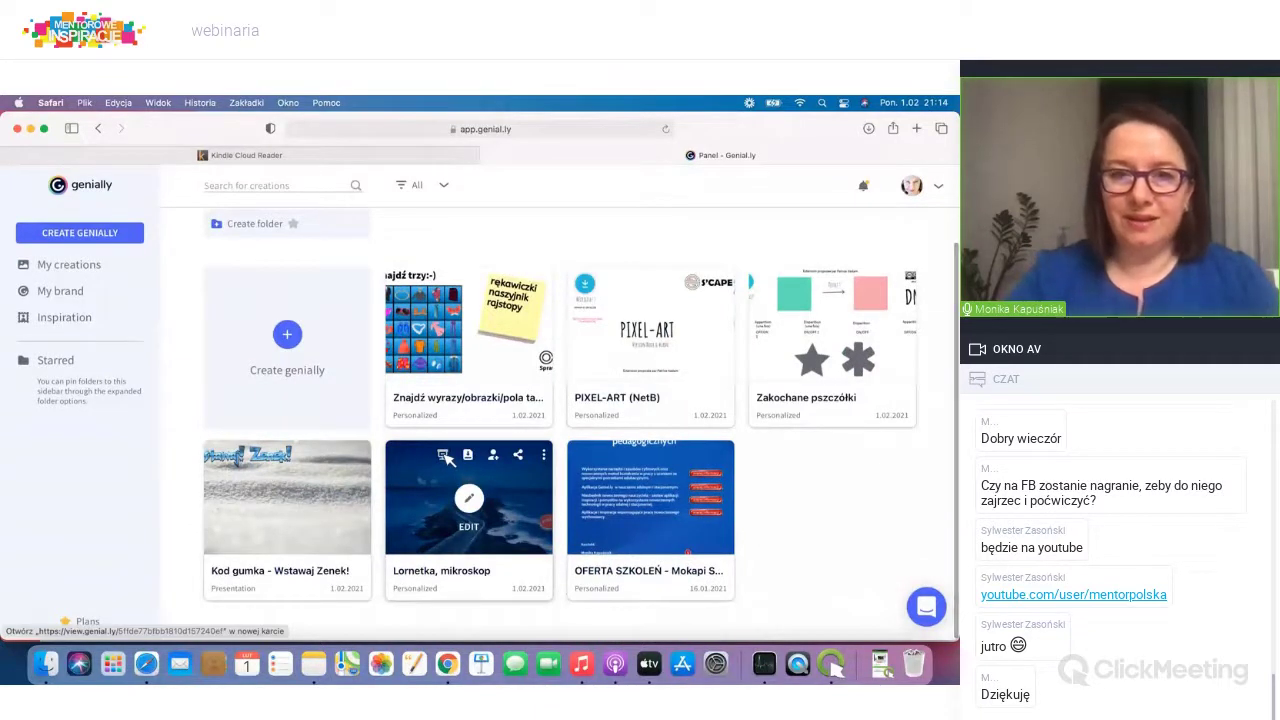
click(446, 456)
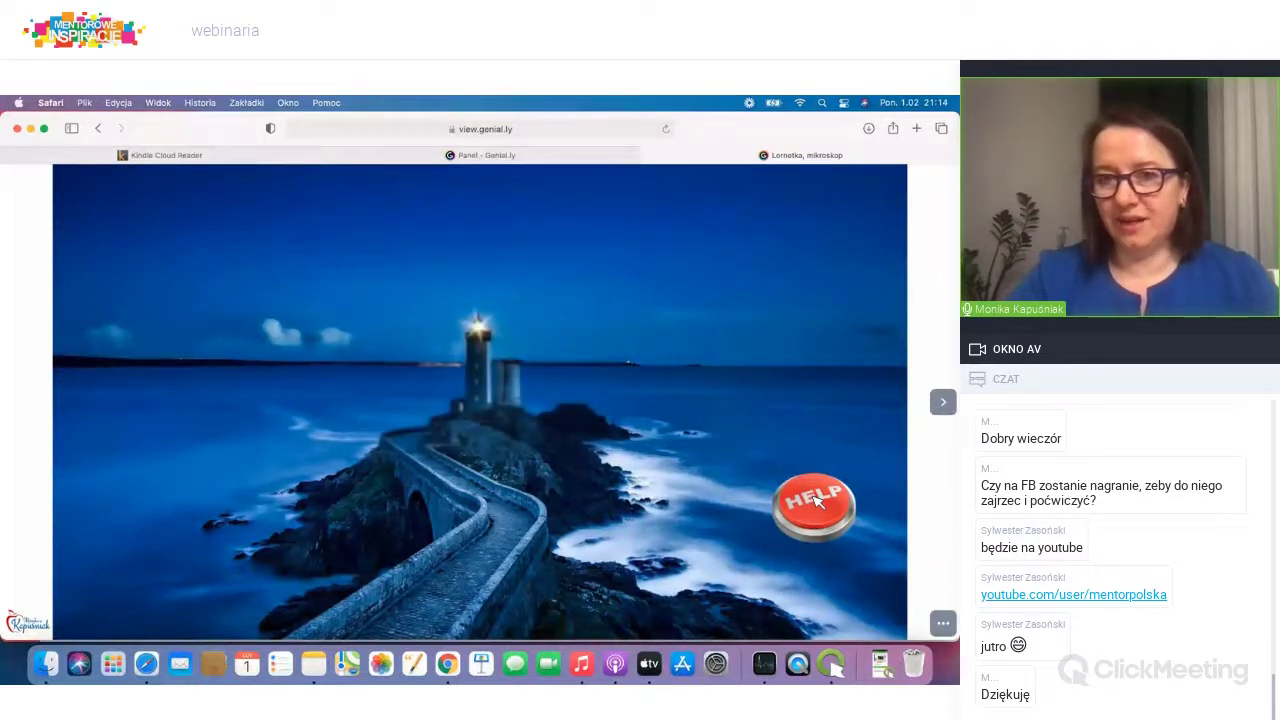
click(948, 404)
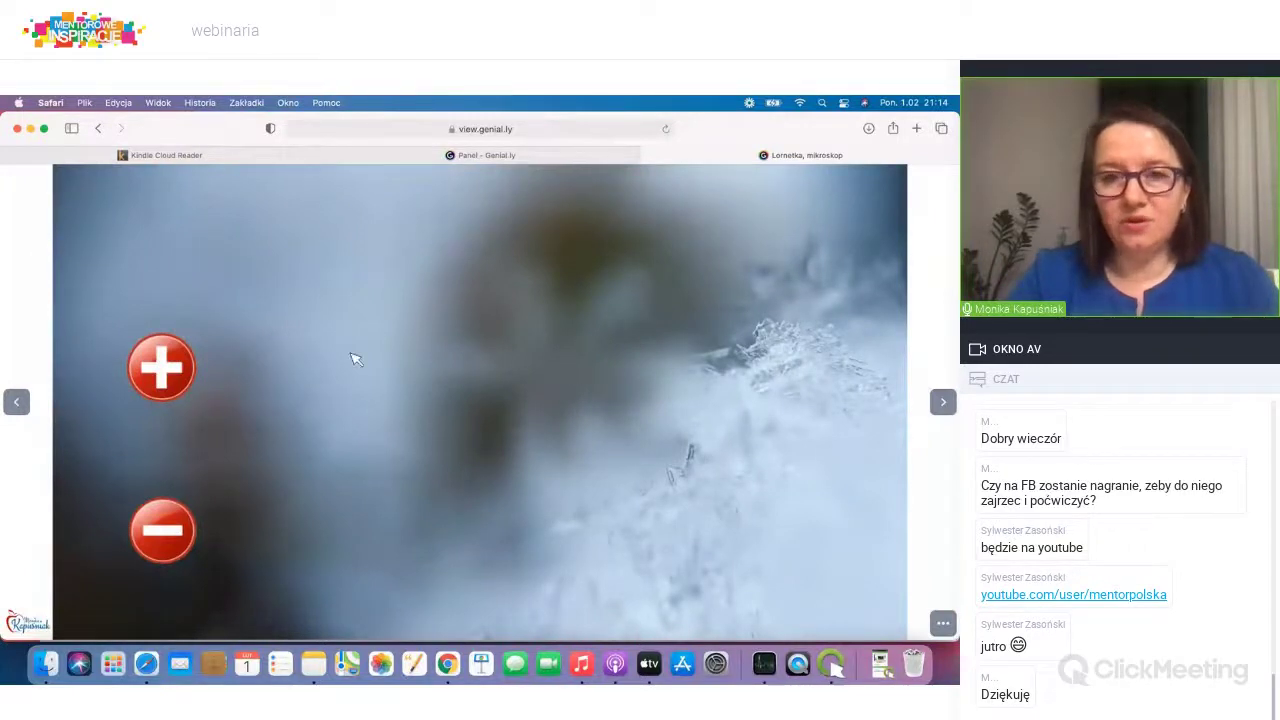
Step: Test the microscope focus by sharpening the snowflake with plus, blurring it with minus, and sharpening it again
click(163, 367)
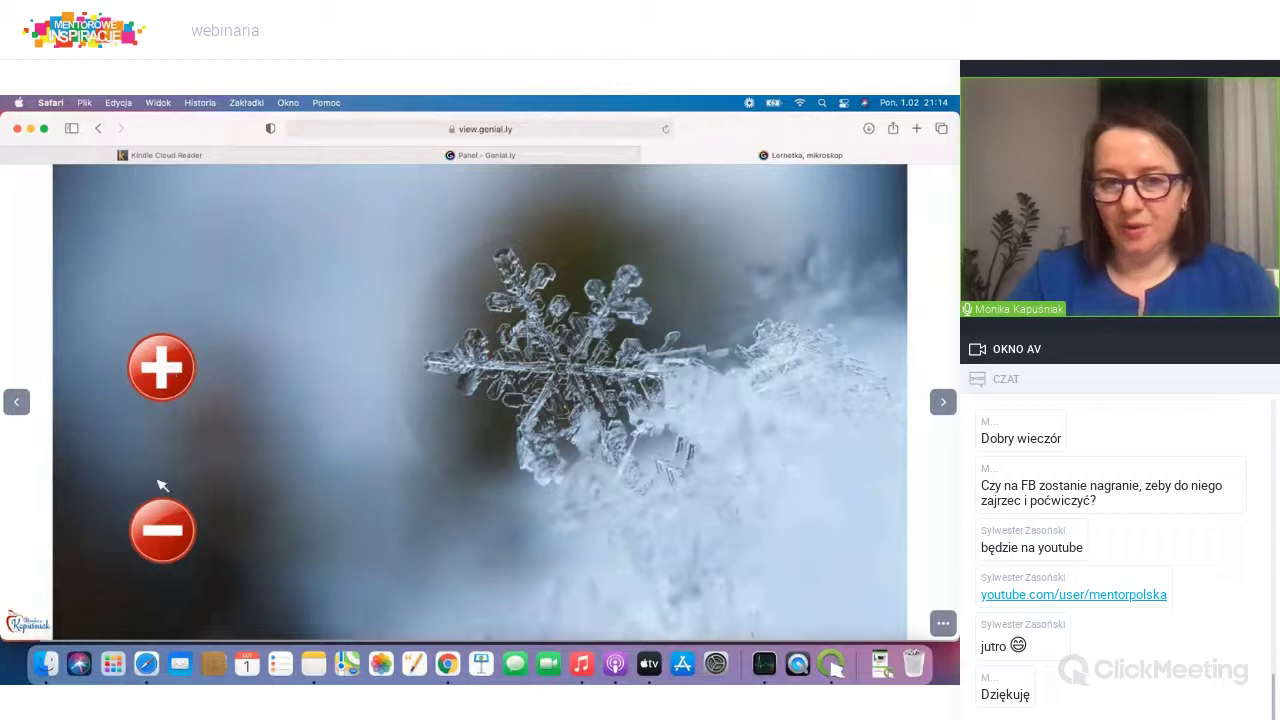
click(165, 532)
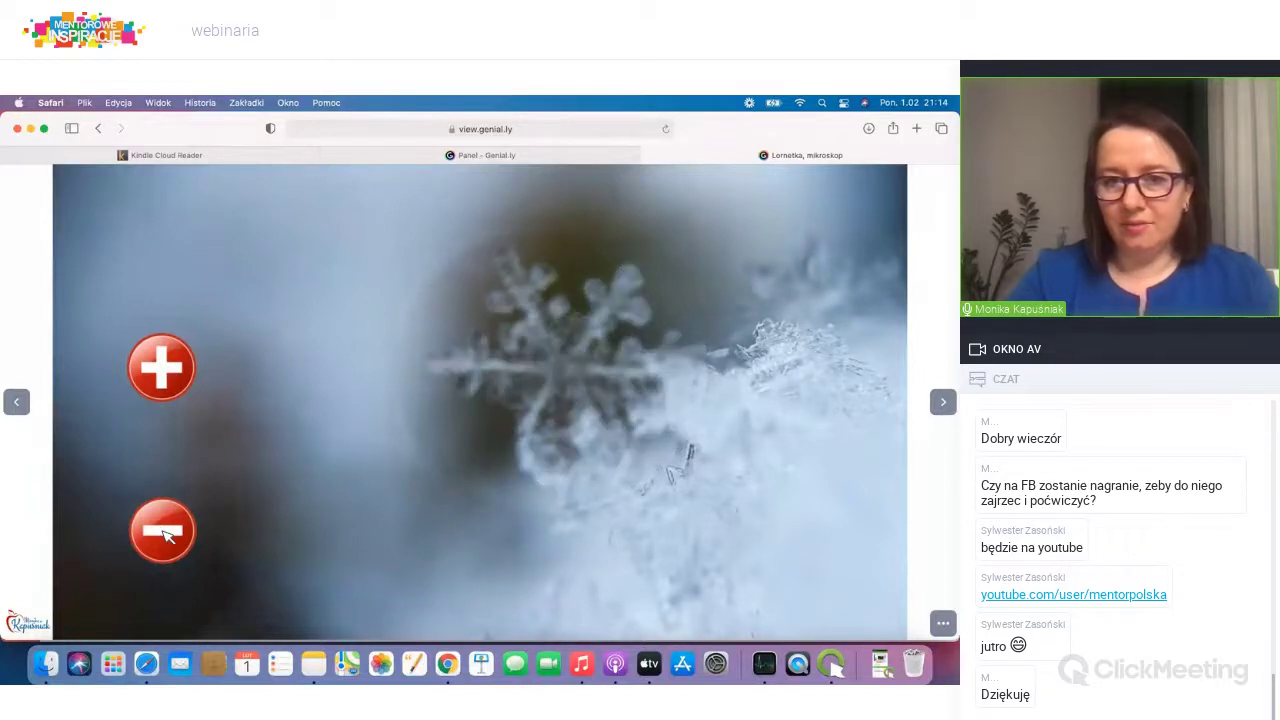
click(165, 532)
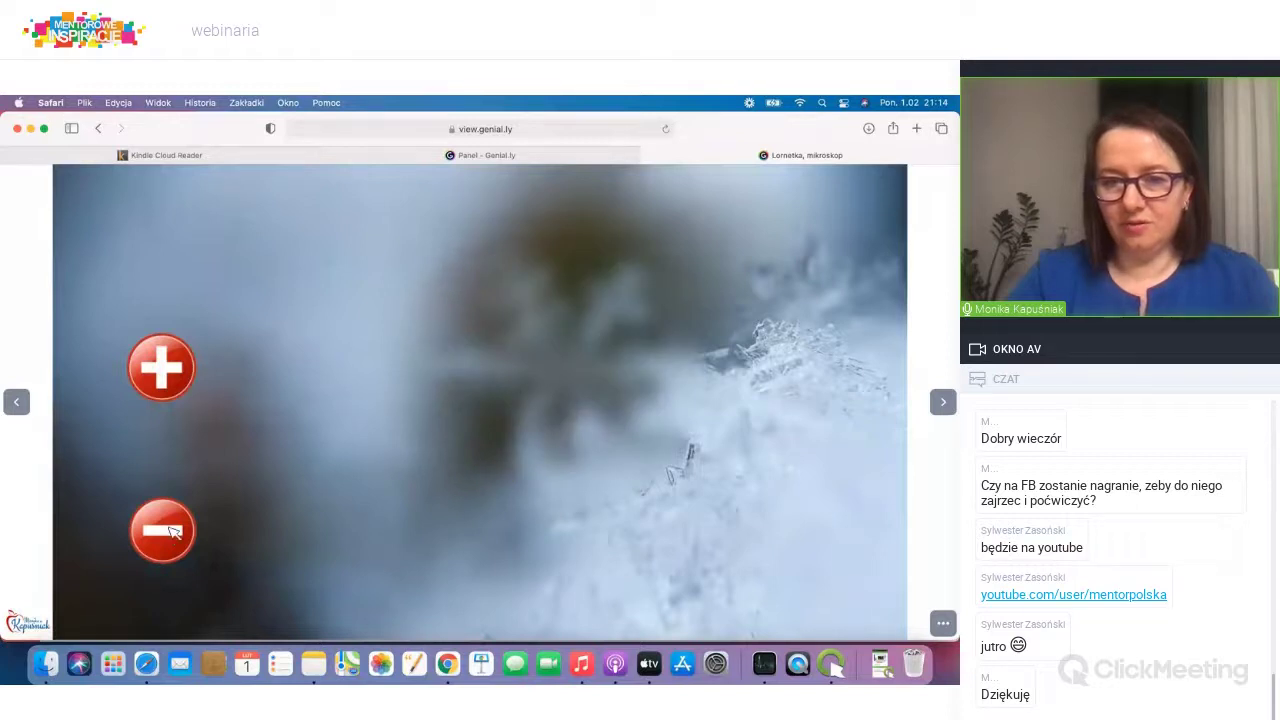
click(163, 368)
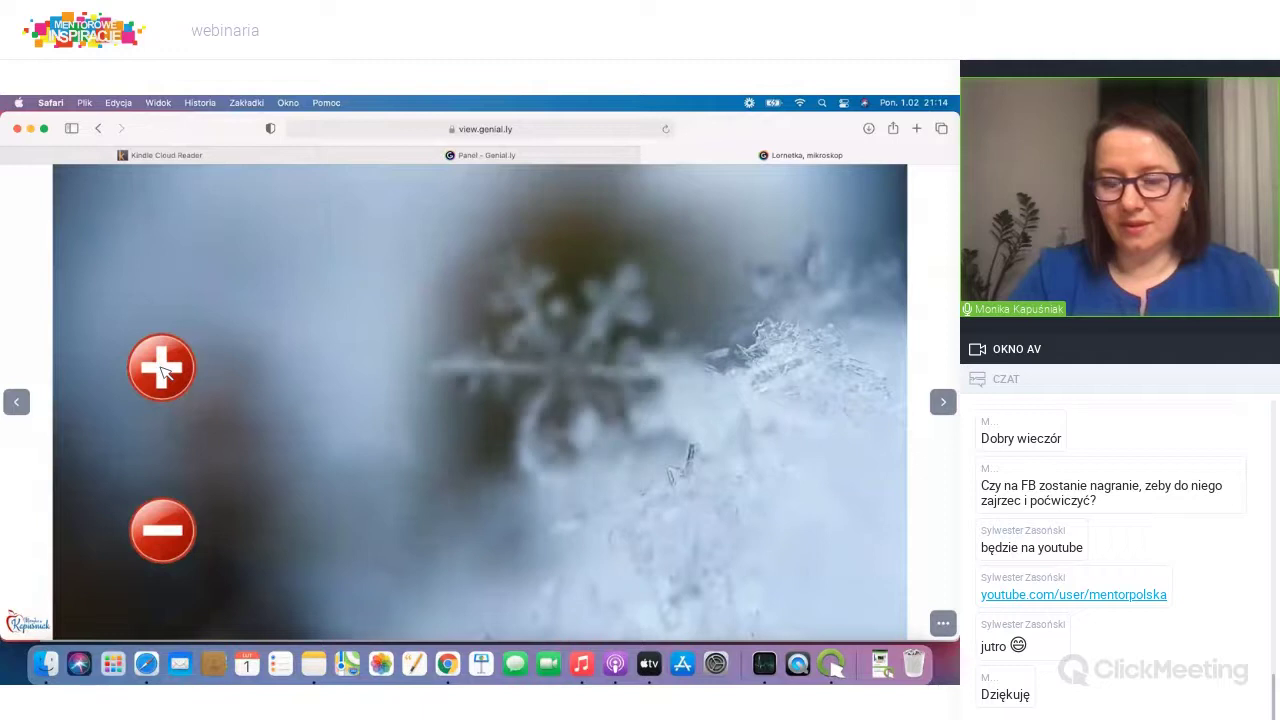
click(163, 368)
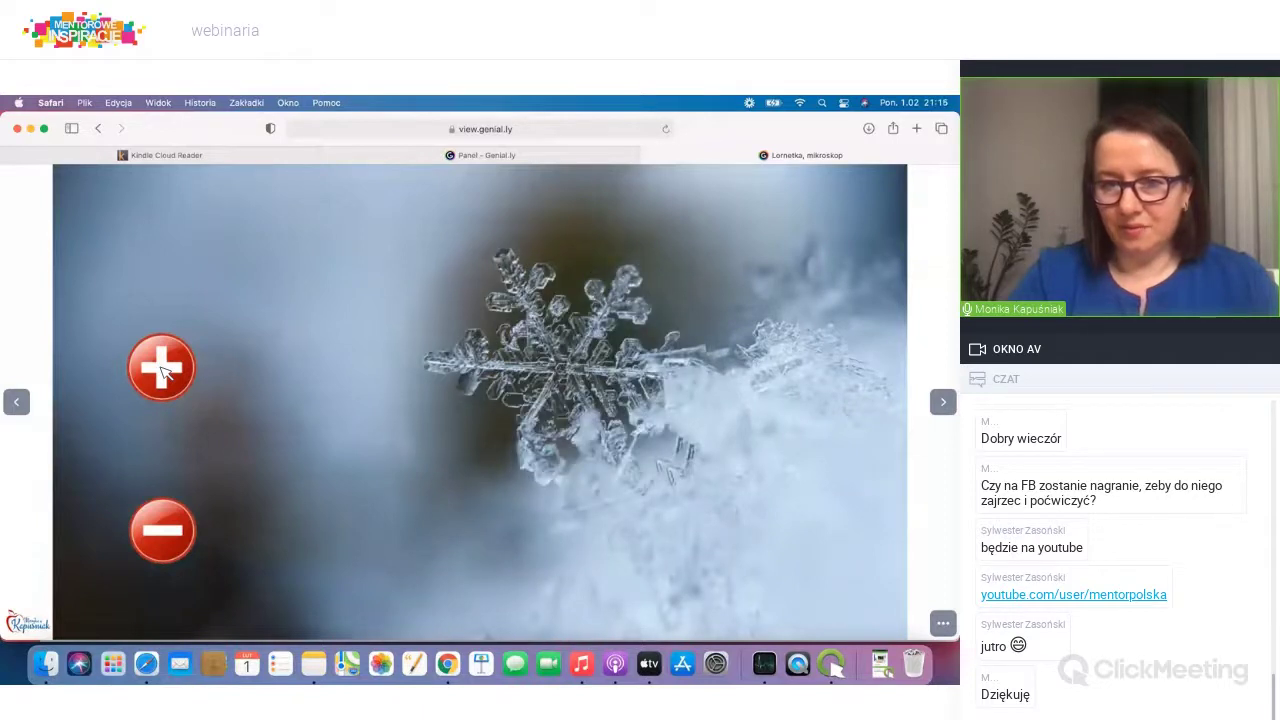
Step: Page through the MISOPOINT title, the code legend and the codes to copy, and return to the legend page
click(943, 402)
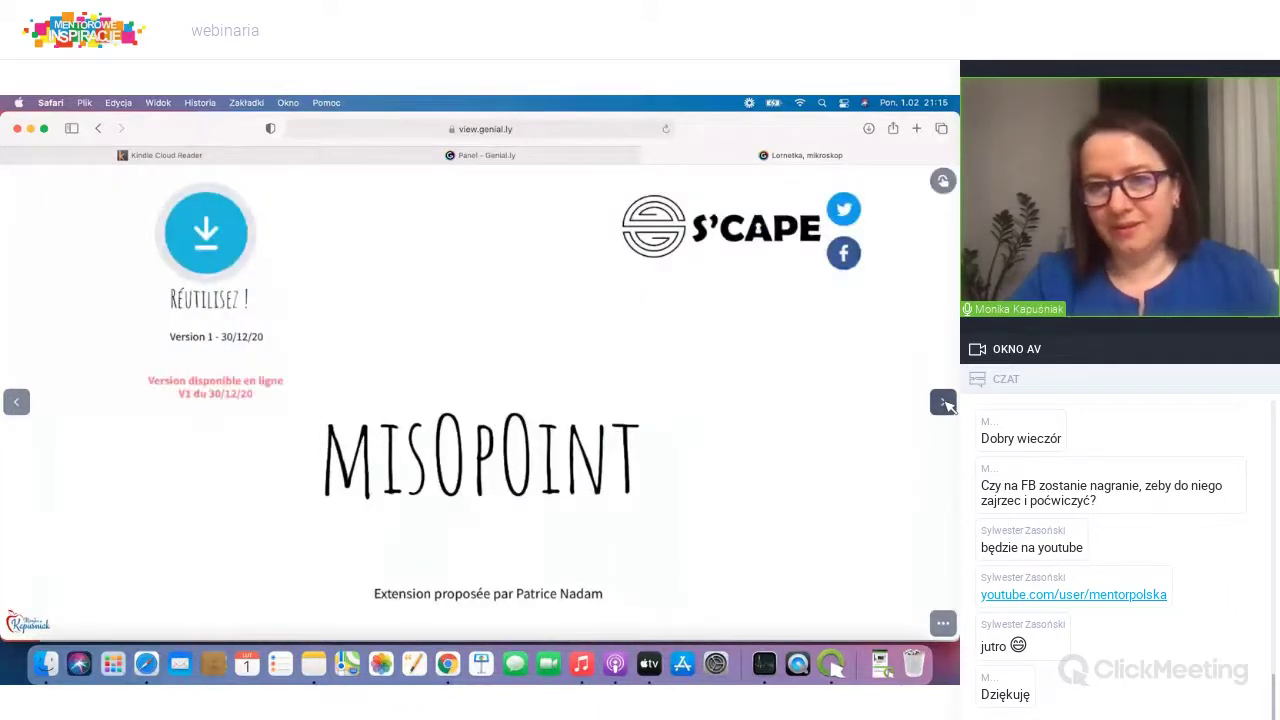
click(943, 402)
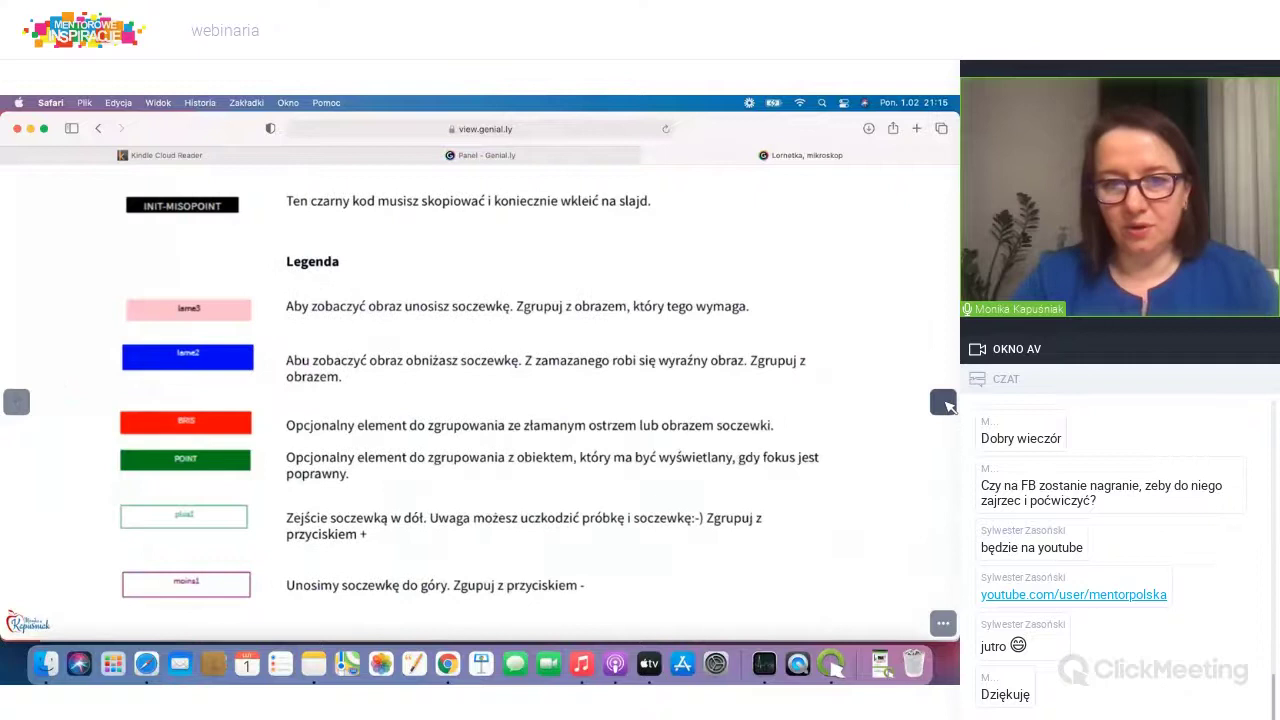
click(943, 402)
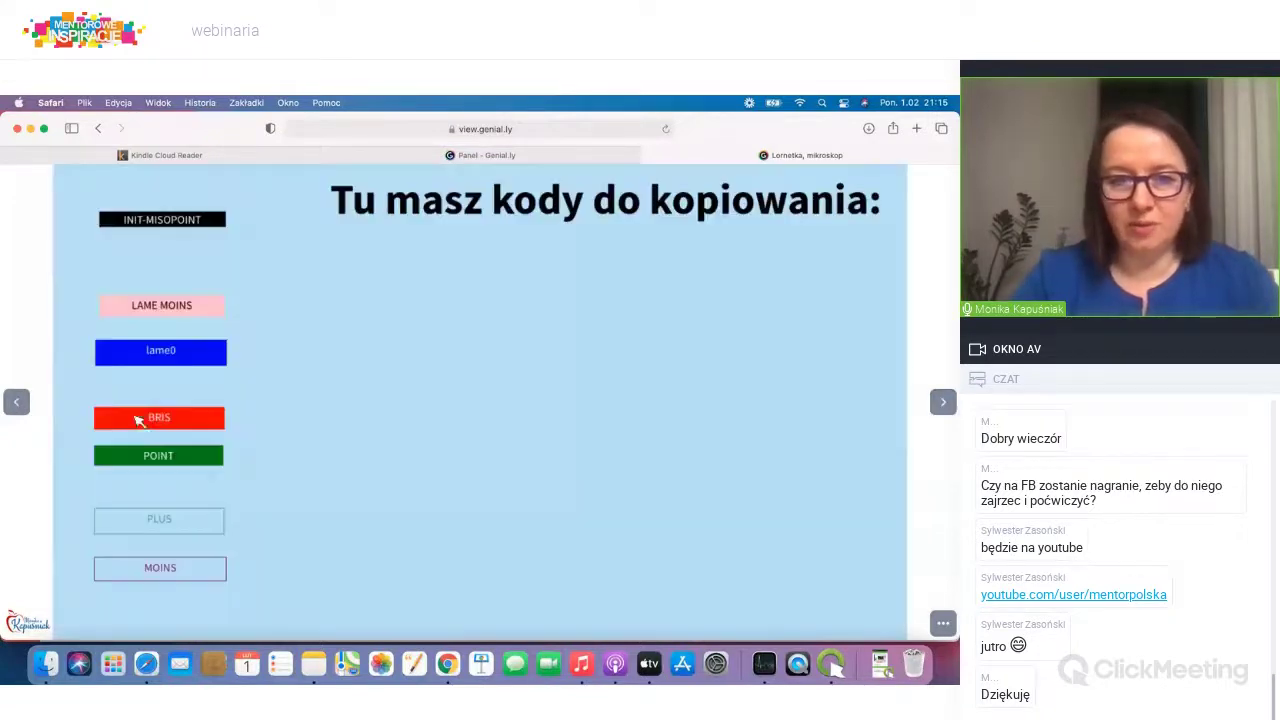
click(22, 403)
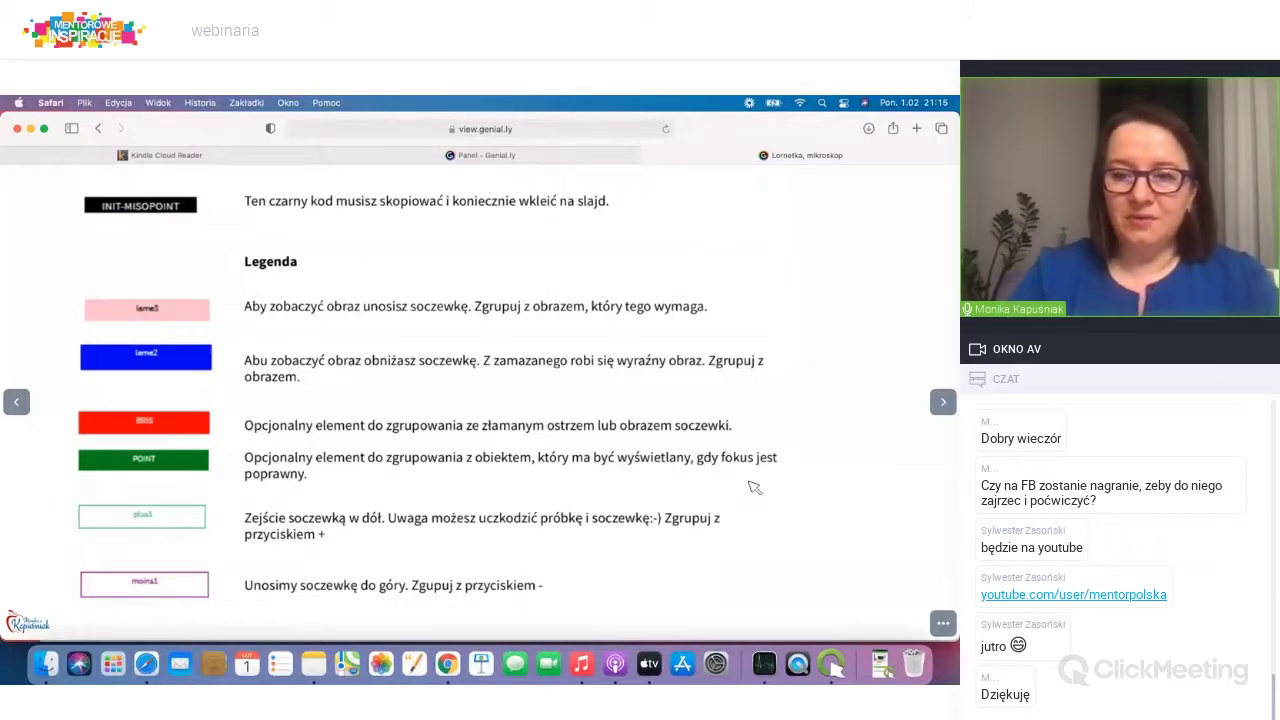
Step: Switch to ClickMeeting and stop sharing the screen
click(882, 664)
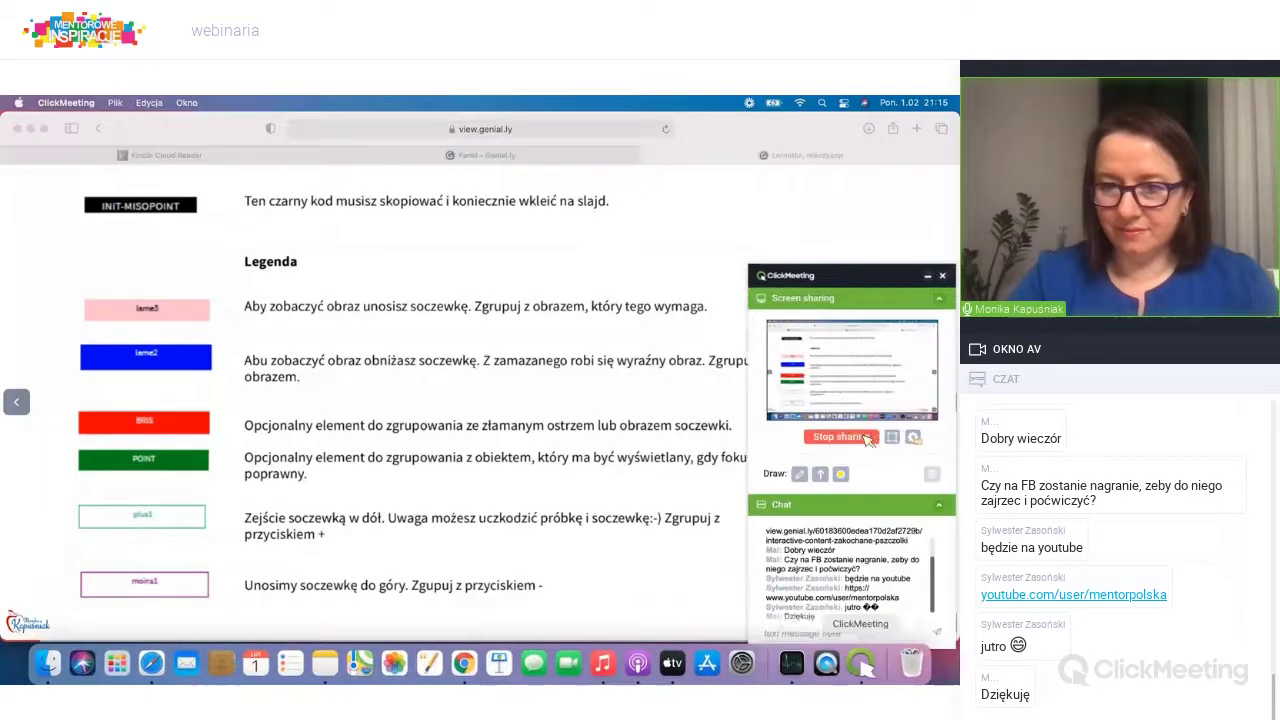
click(840, 437)
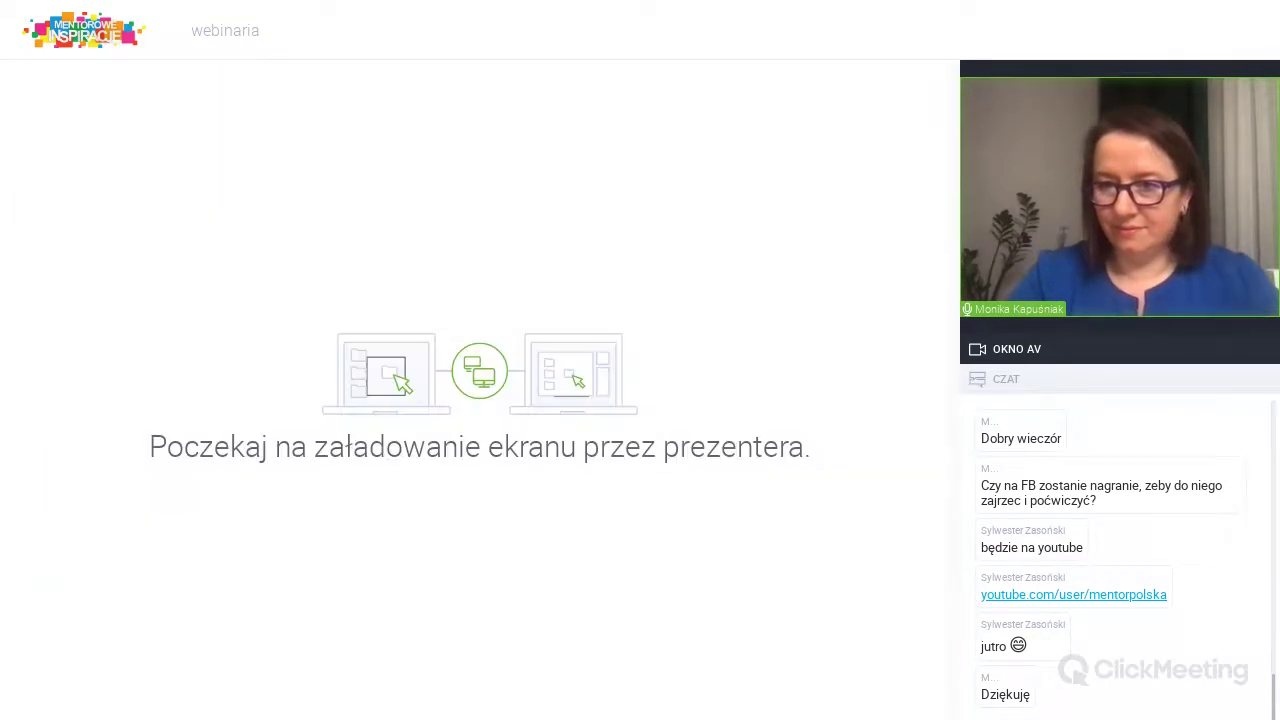